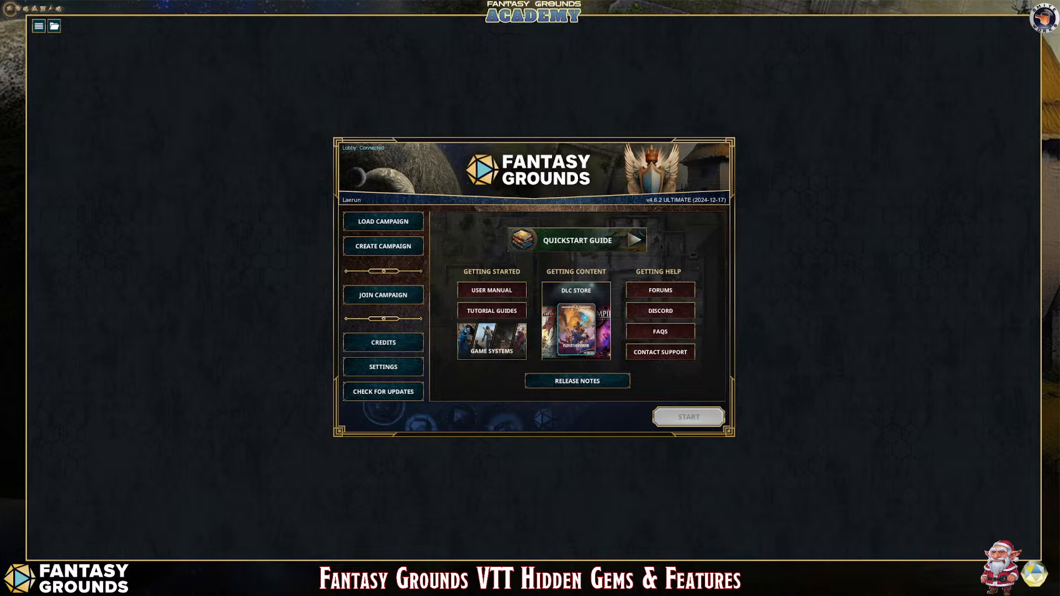
Switch to the Fantasy Grounds website in a maximized browser window and look over the home page and its supported game systems.
drag(0, 45, 414, 93)
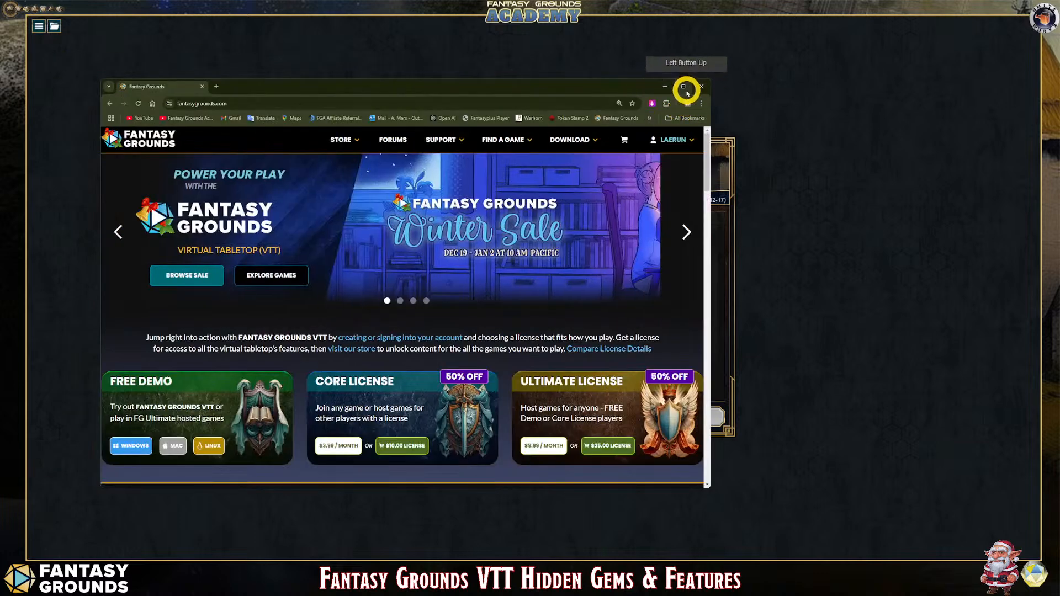
click(684, 88)
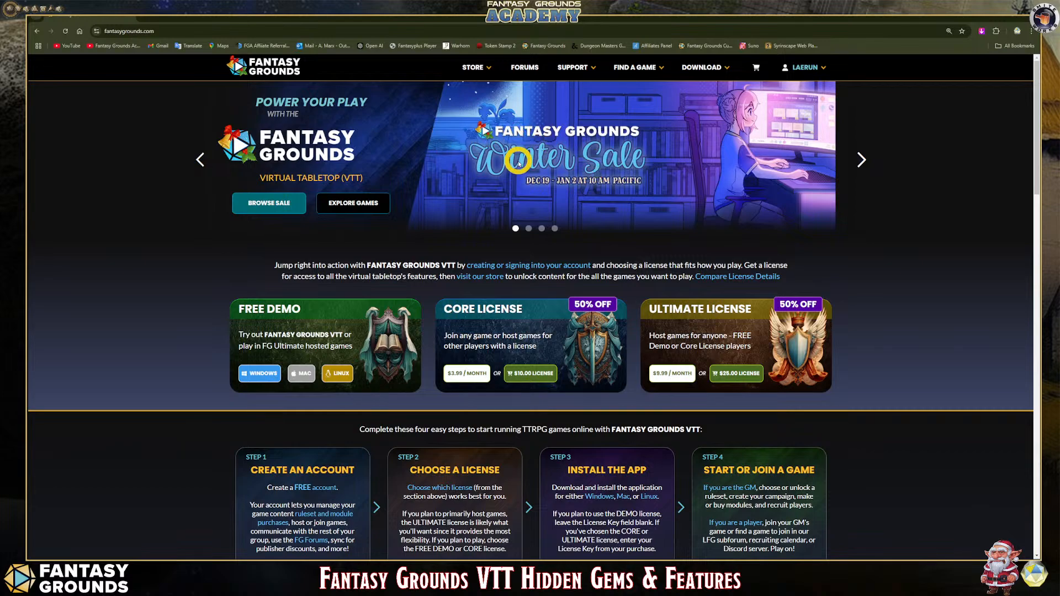
scroll(539, 230, down, 10)
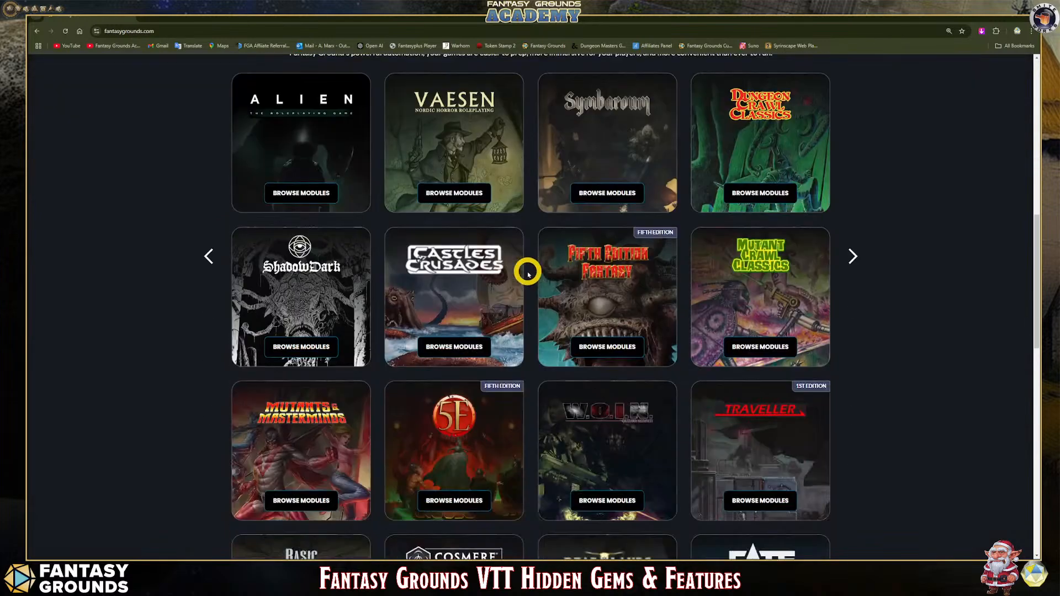
scroll(527, 274, up, 10)
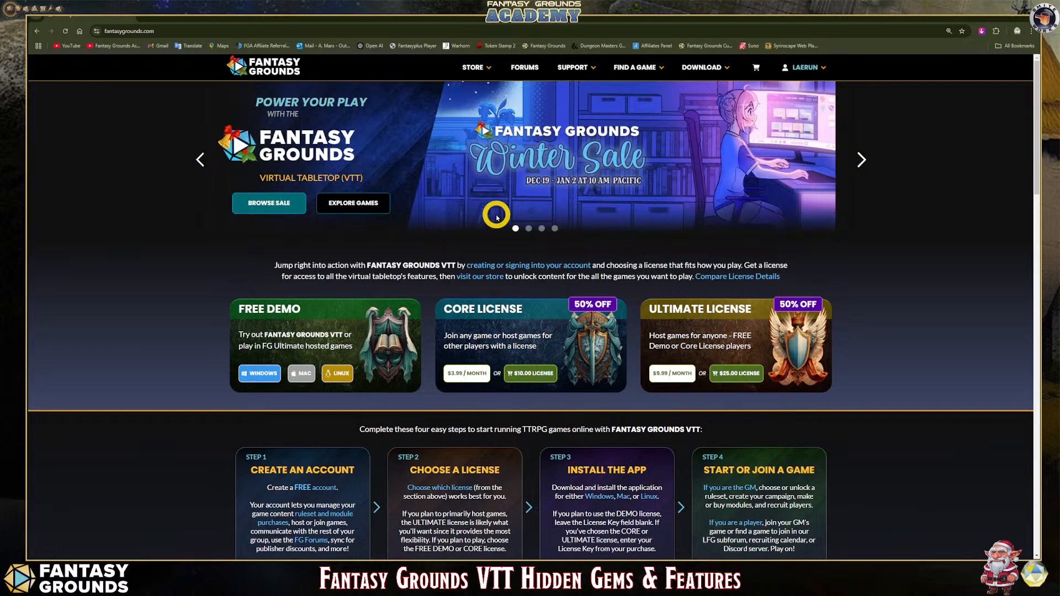
Browse the Fantasy Grounds store and view the product page for Cyberpunk RED - Tales of the RED: Hope Reborn.
click(486, 67)
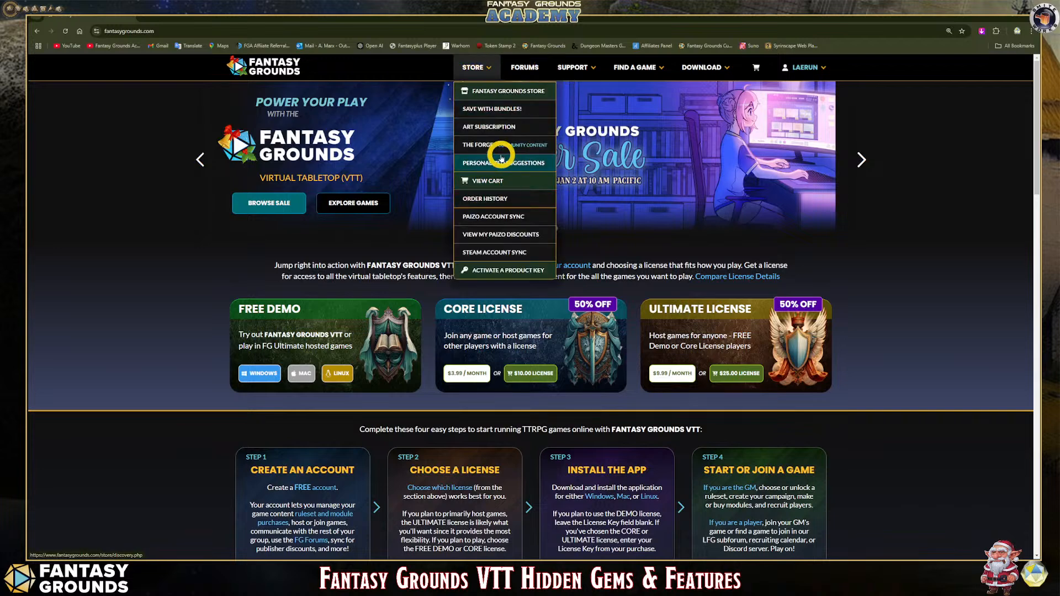
click(492, 99)
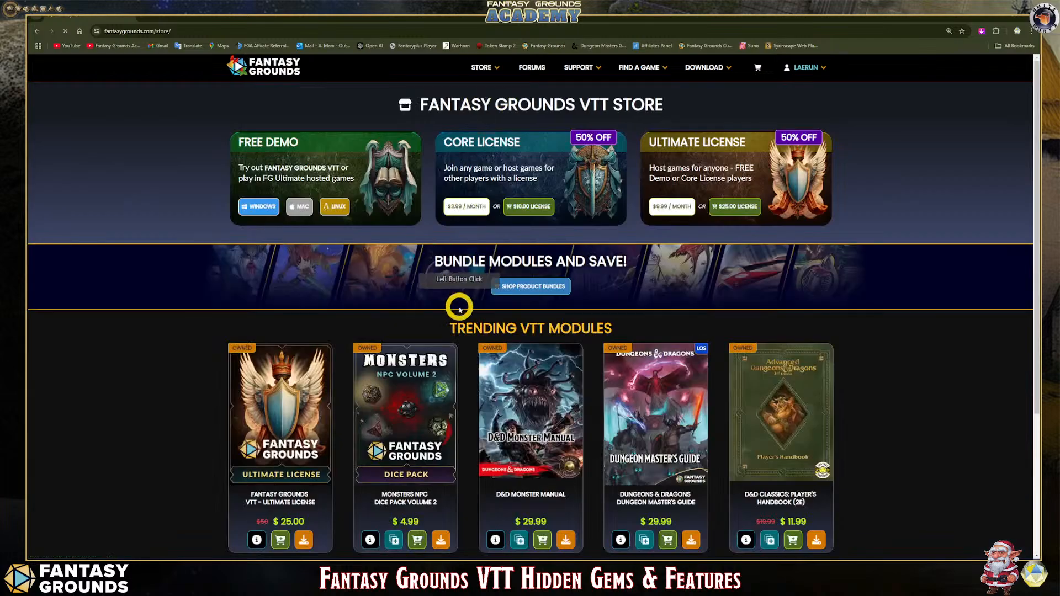
scroll(458, 306, down, 3)
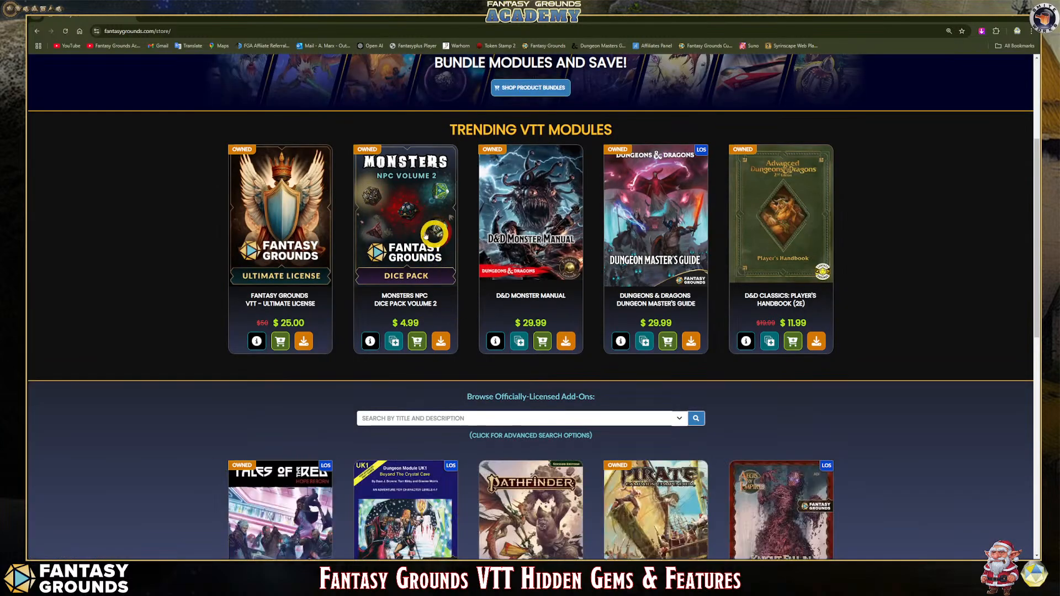
scroll(430, 280, down, 5)
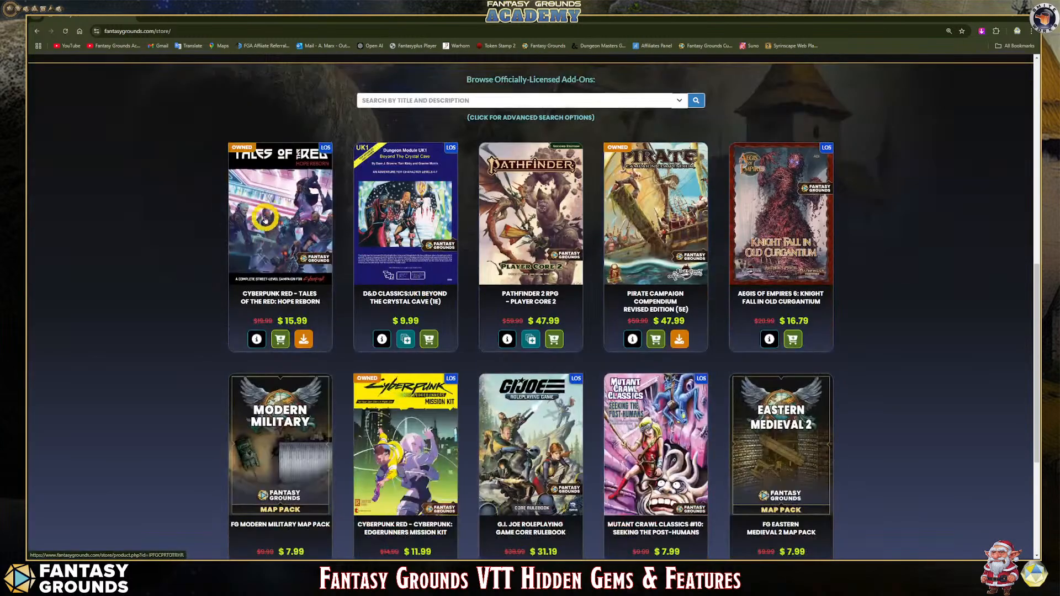
click(290, 203)
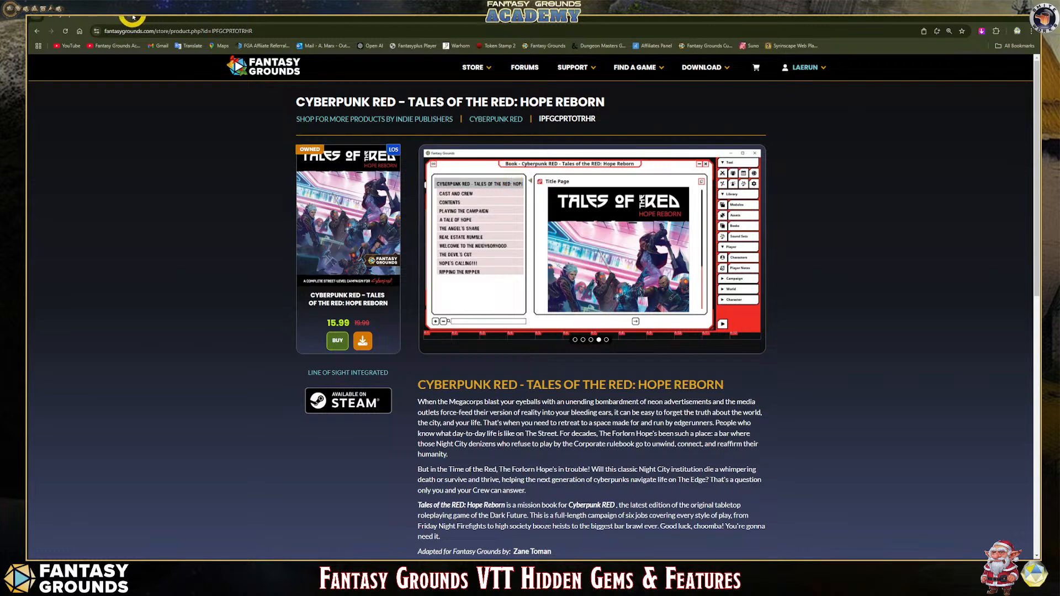
Return to the Fantasy Grounds launcher, review the extensions of the 5e_DnD_Rule_Set_Features_Legacy campaign, and start that campaign.
click(73, 24)
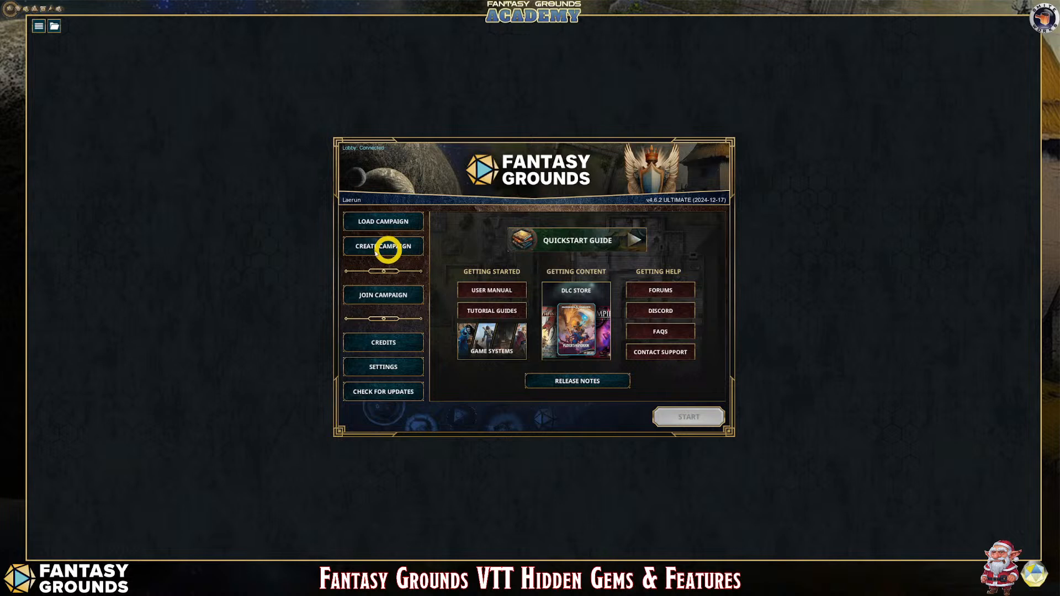
click(390, 223)
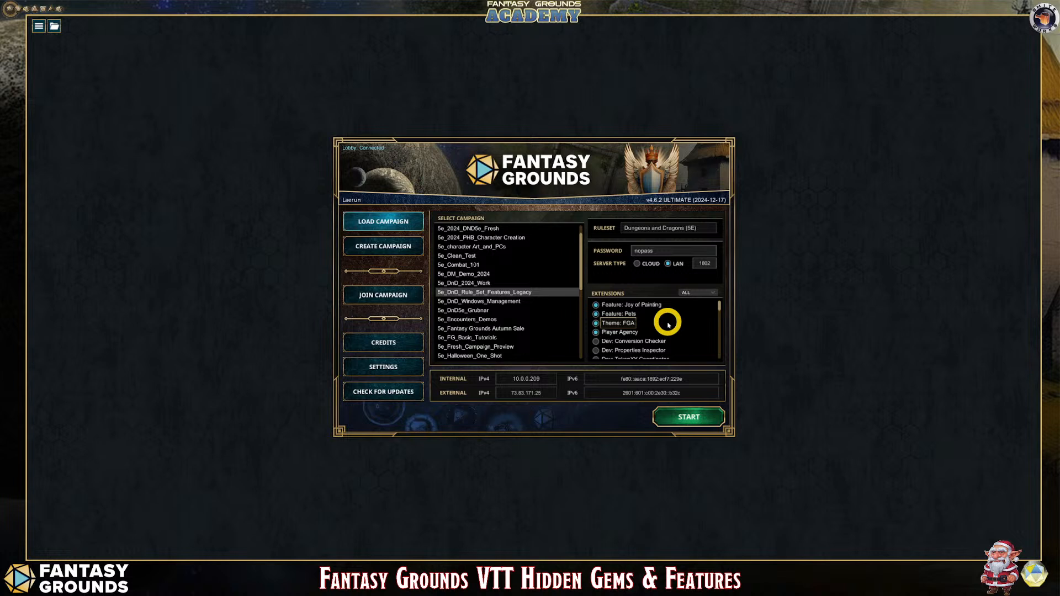
scroll(669, 331, down, 5)
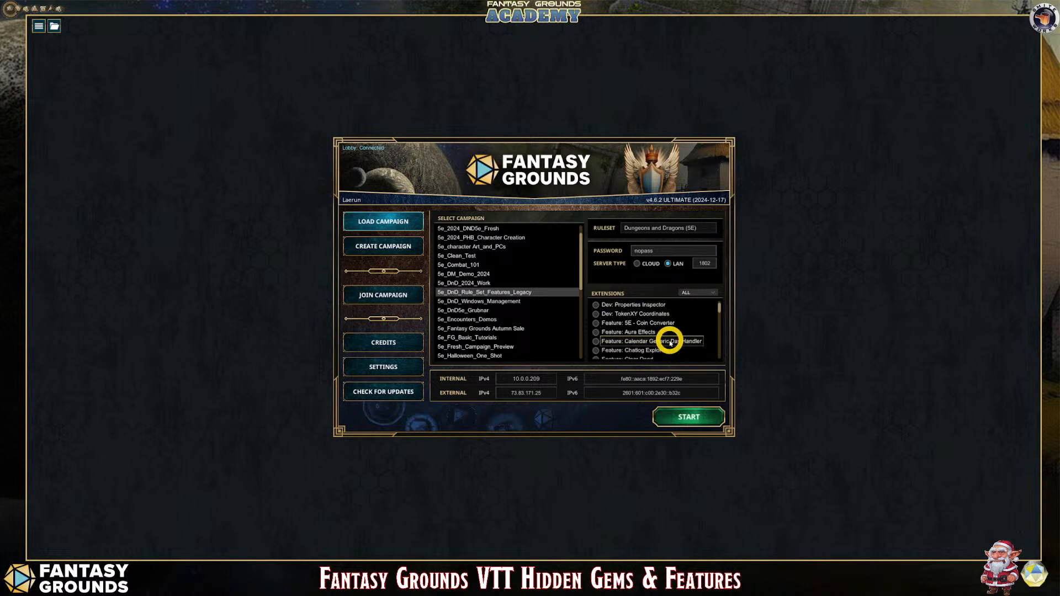
scroll(670, 338, up, 5)
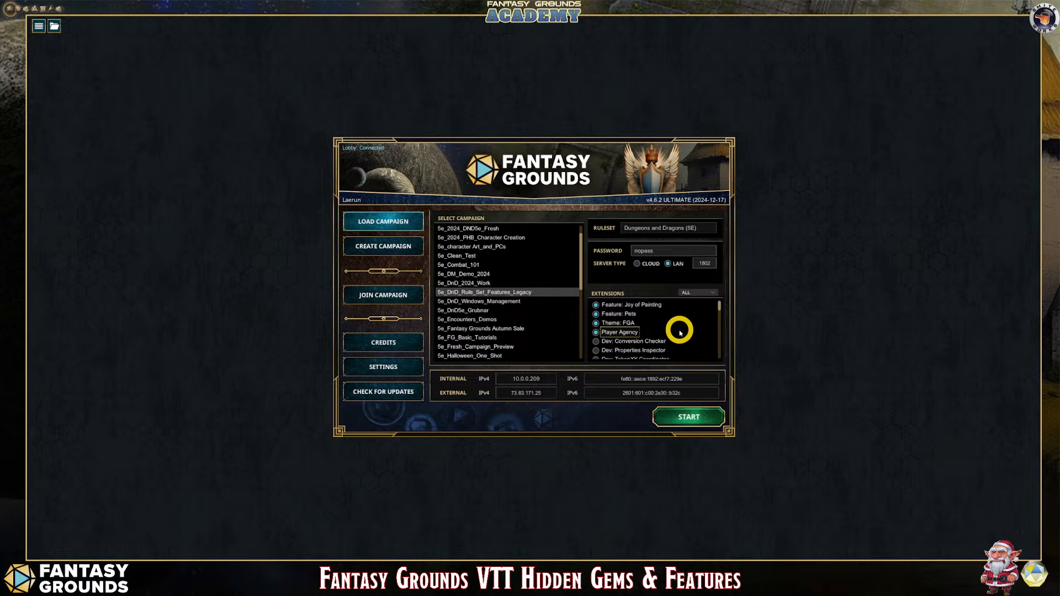
click(685, 415)
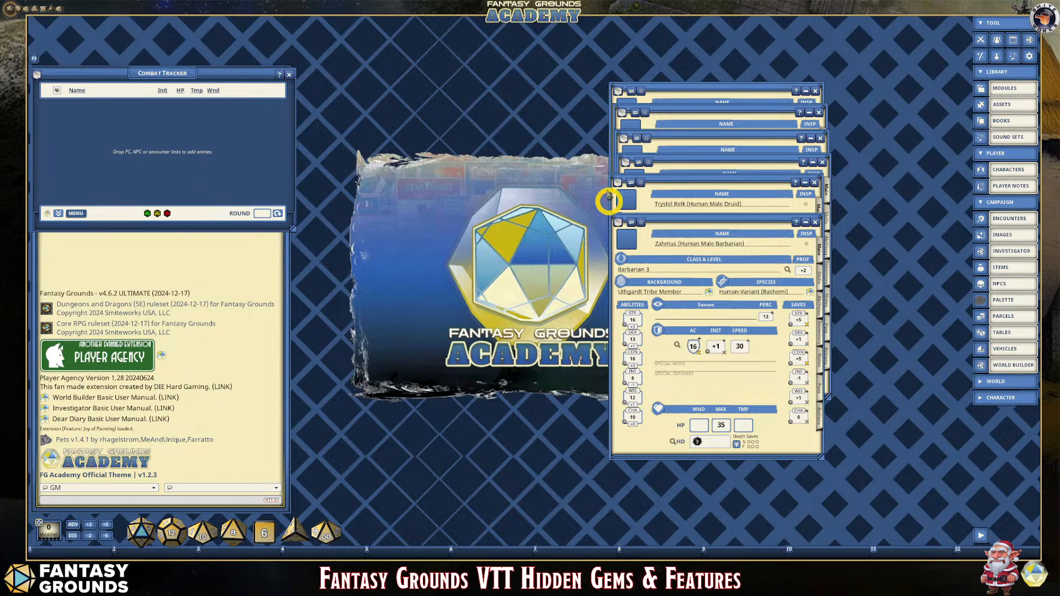
Clear all the open character sheets from the campaign desktop.
click(815, 91)
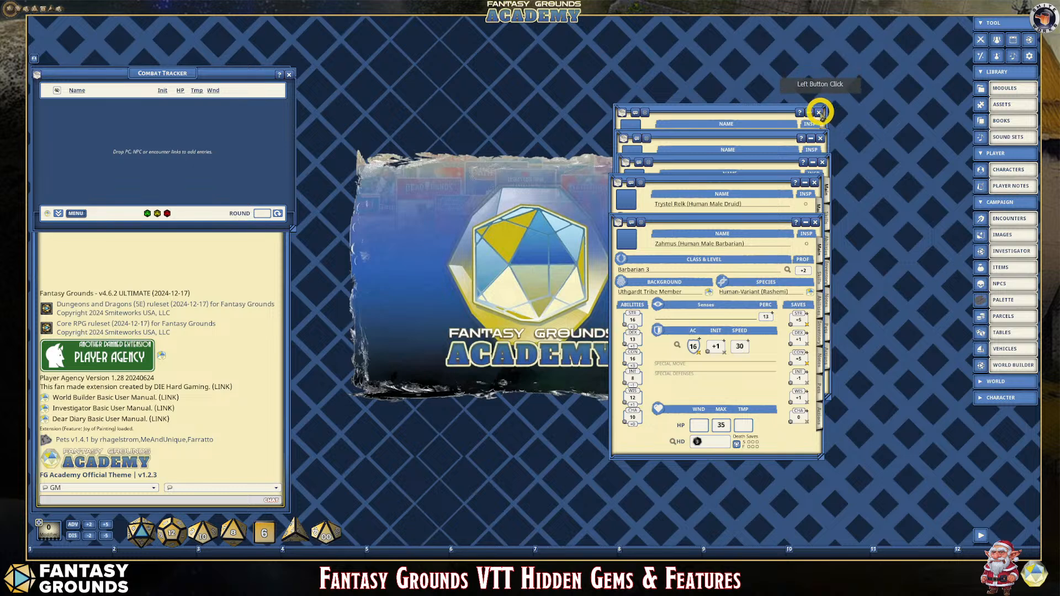
click(819, 112)
click(820, 138)
click(822, 161)
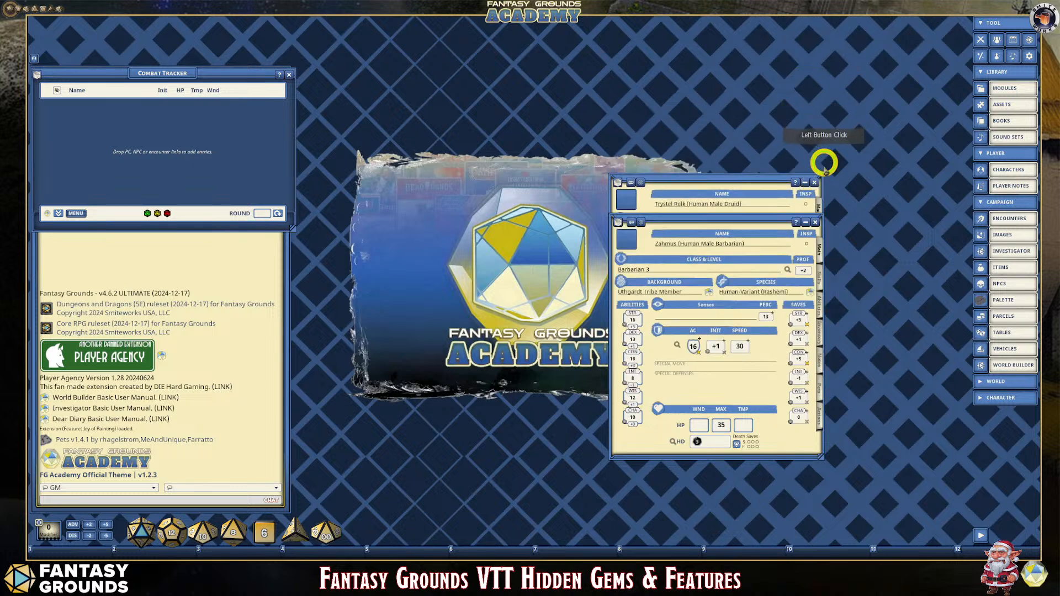
click(814, 183)
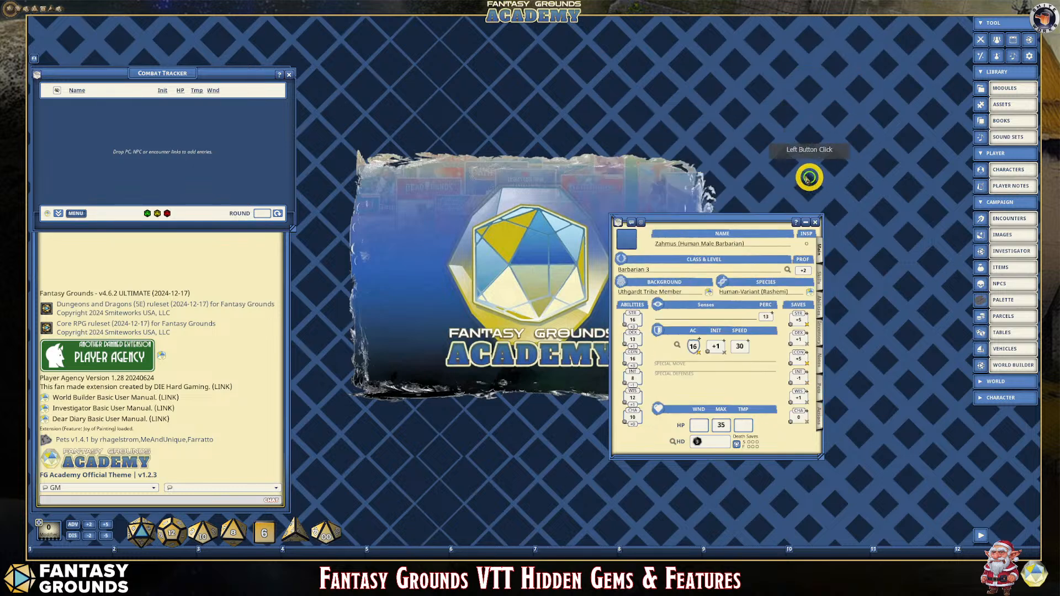
click(809, 221)
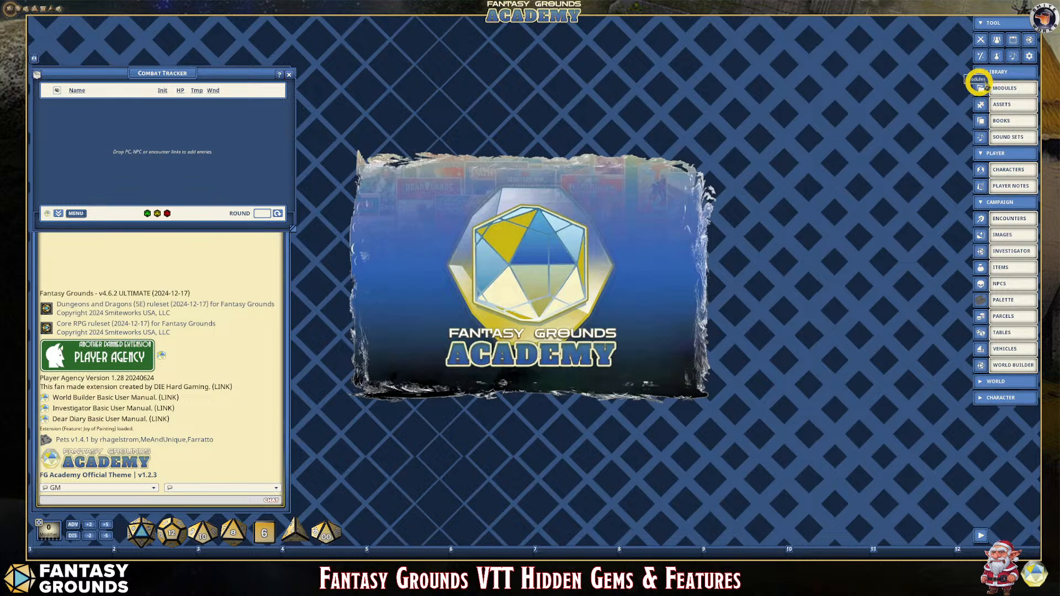
Open the campaign options, move their window over the combat tracker, and check the active character color setting.
click(1028, 57)
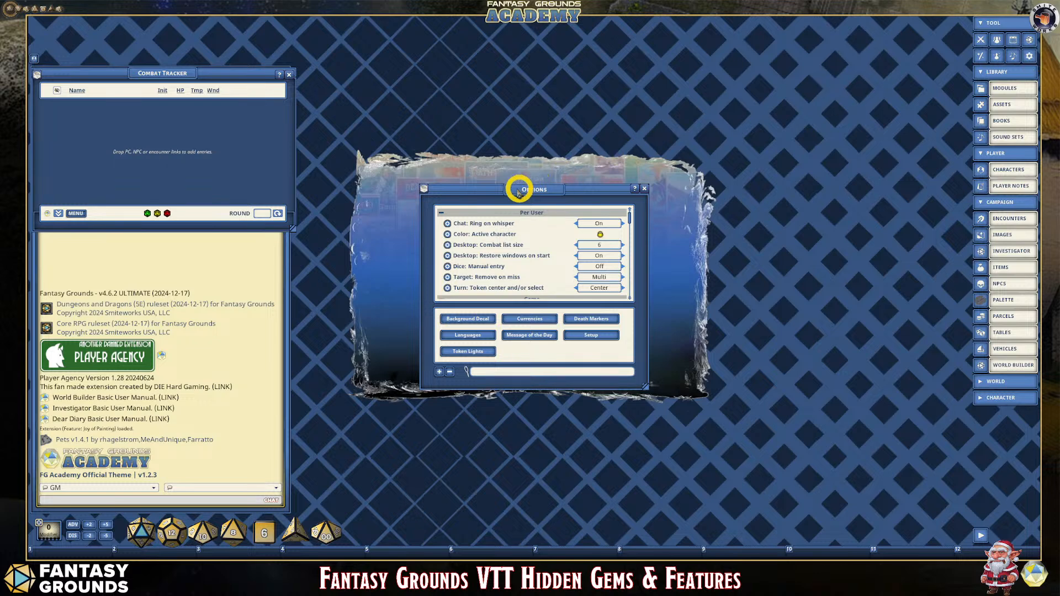
drag(519, 188, 273, 80)
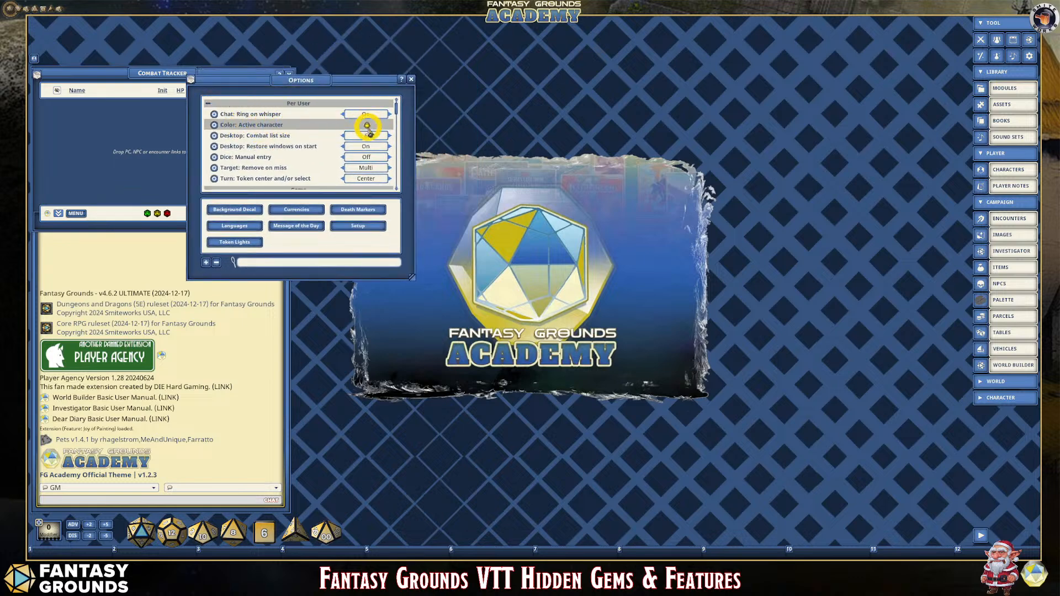
click(367, 126)
click(367, 126)
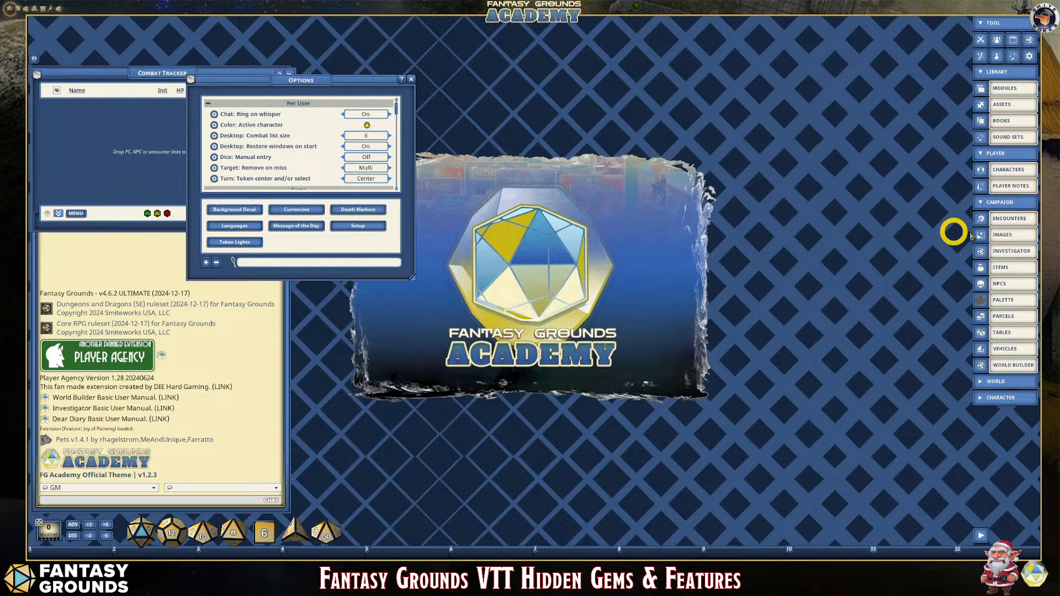
Open the campaign's images list and filter it to the Amazing Maps Bundle group.
click(1013, 235)
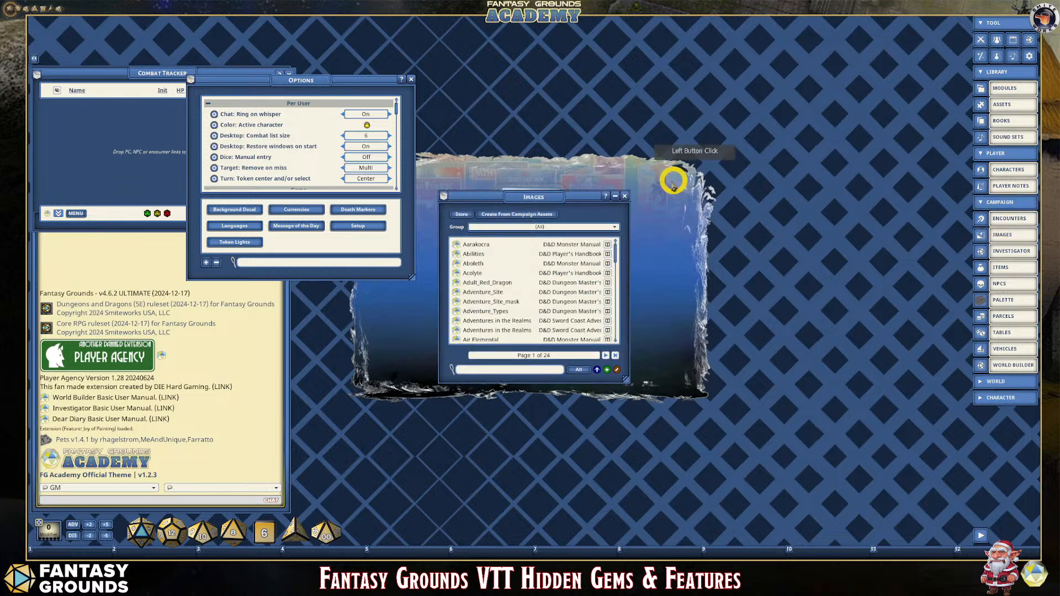
click(625, 196)
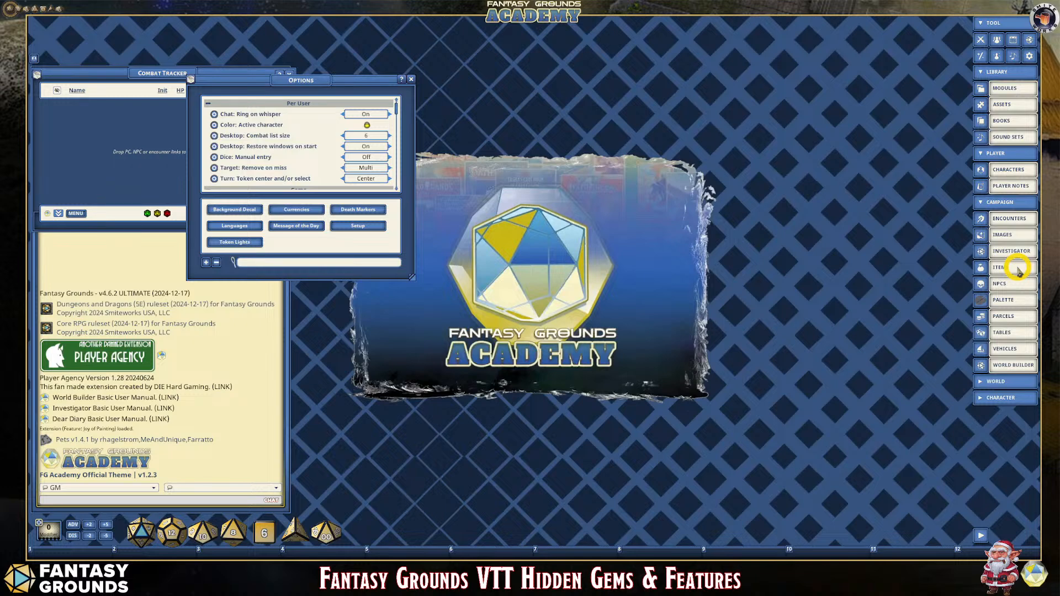
click(1006, 236)
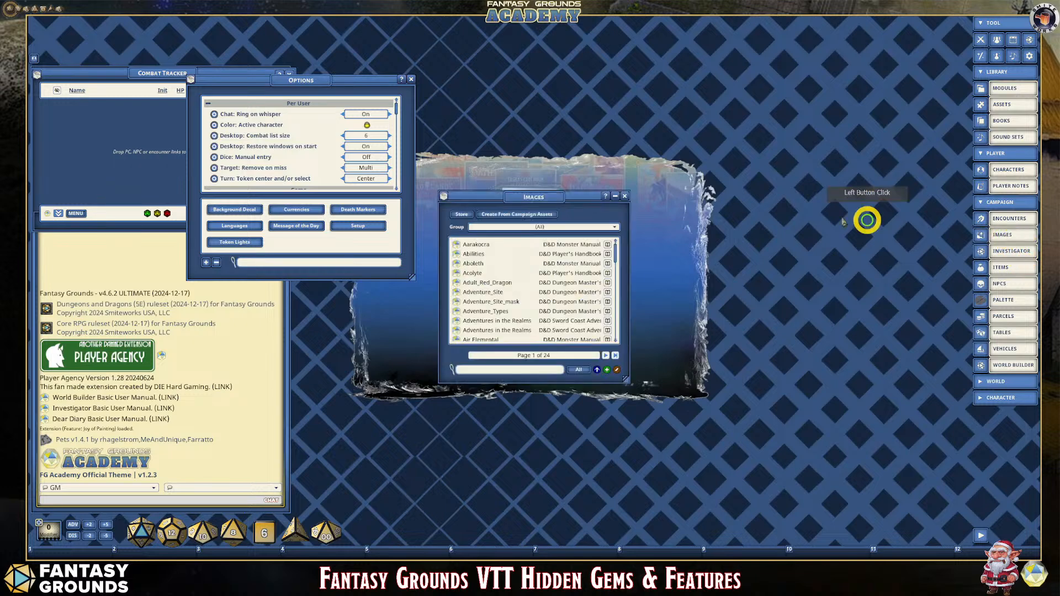
click(574, 230)
scroll(574, 231, down, 3)
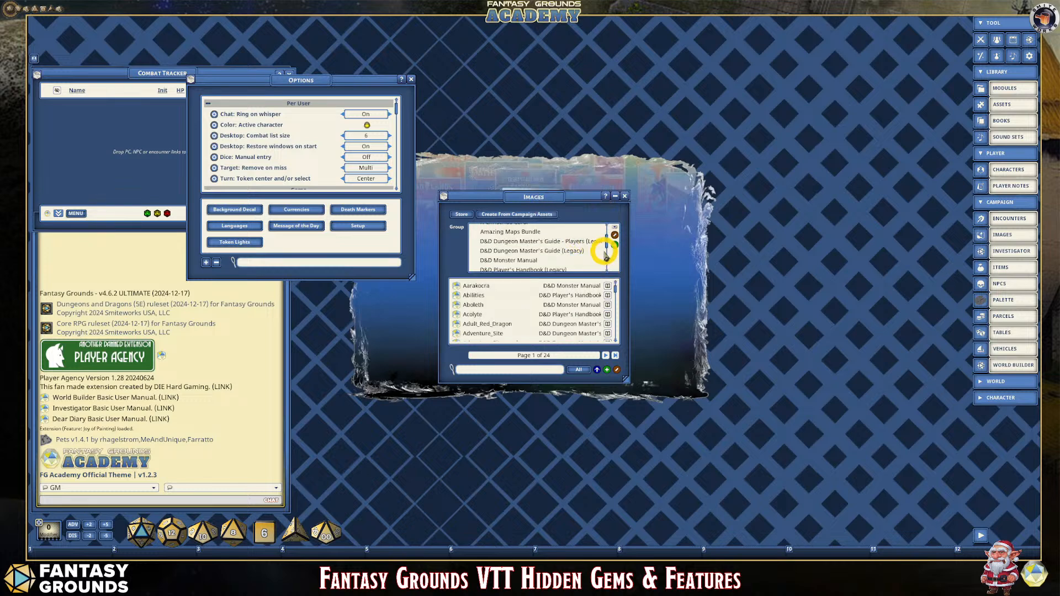
scroll(571, 253, down, 5)
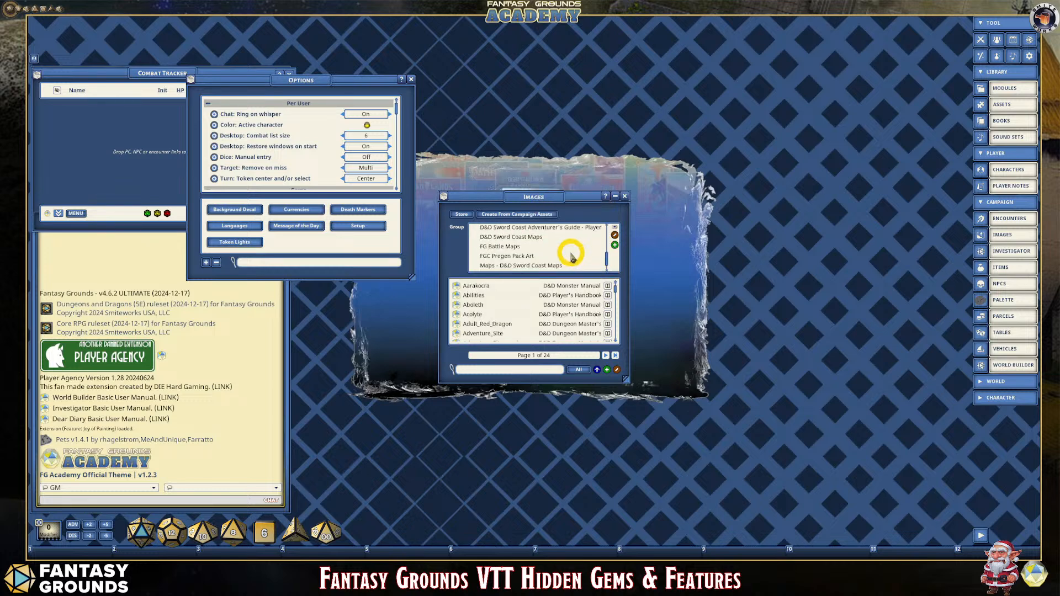
scroll(572, 255, down, 1)
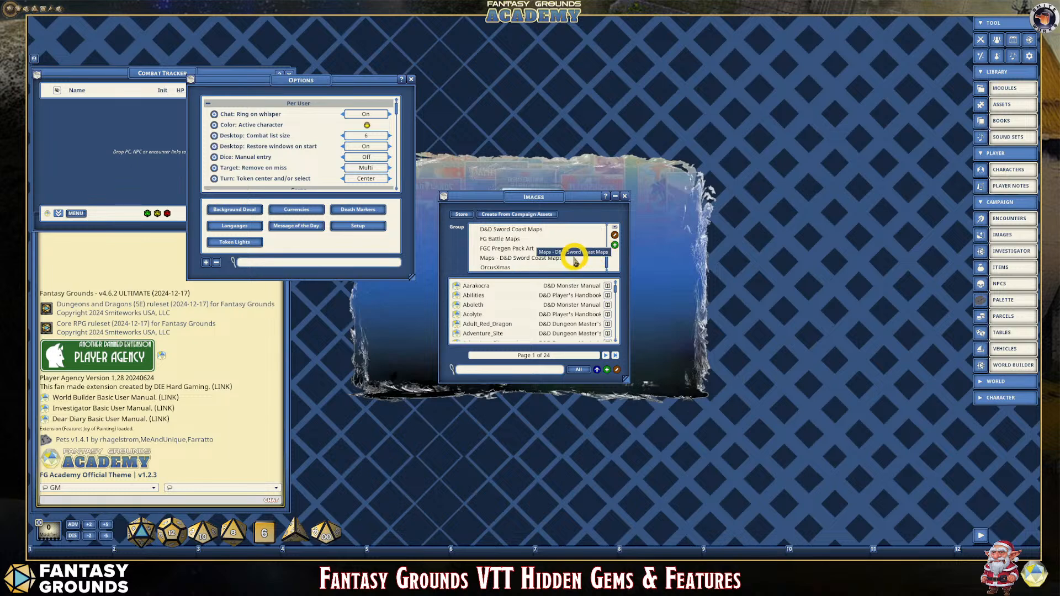
scroll(584, 259, up, 3)
scroll(584, 258, up, 8)
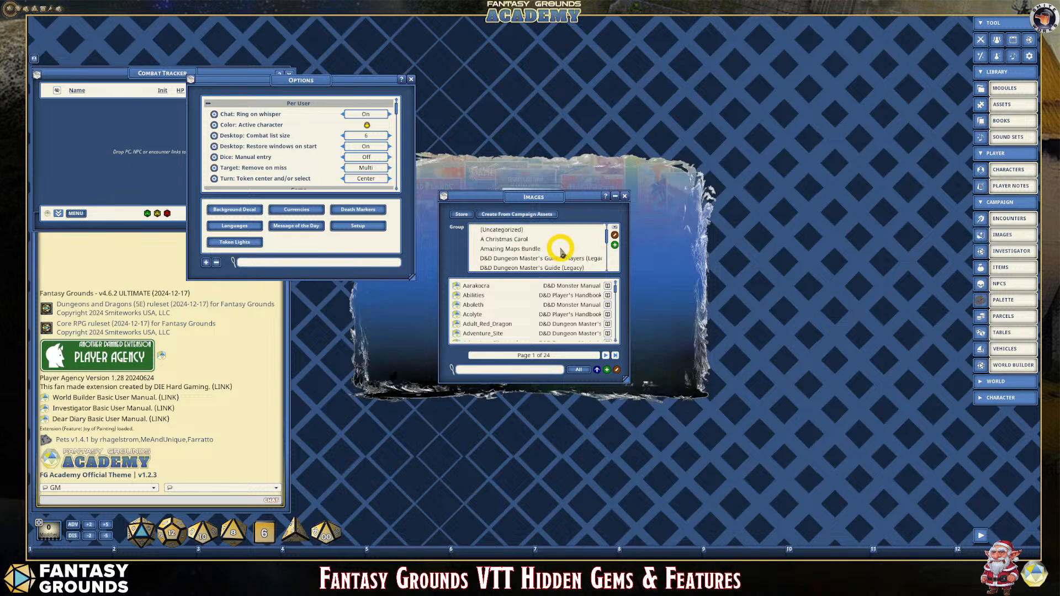
click(529, 248)
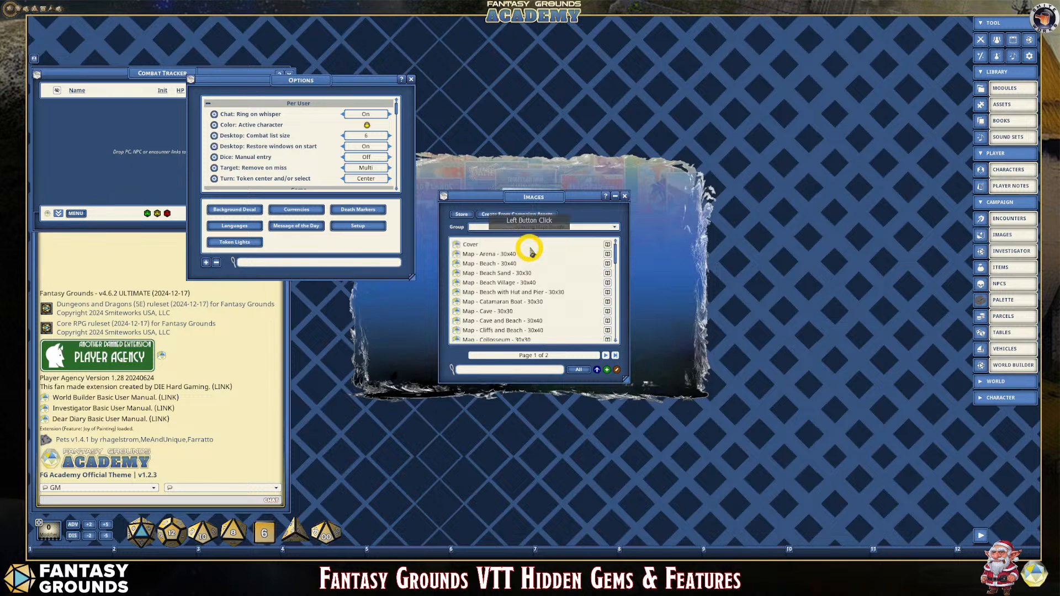
Open the Map - Arena - 30x40 image, close the images list, and place the map beside the options window.
drag(530, 203, 539, 157)
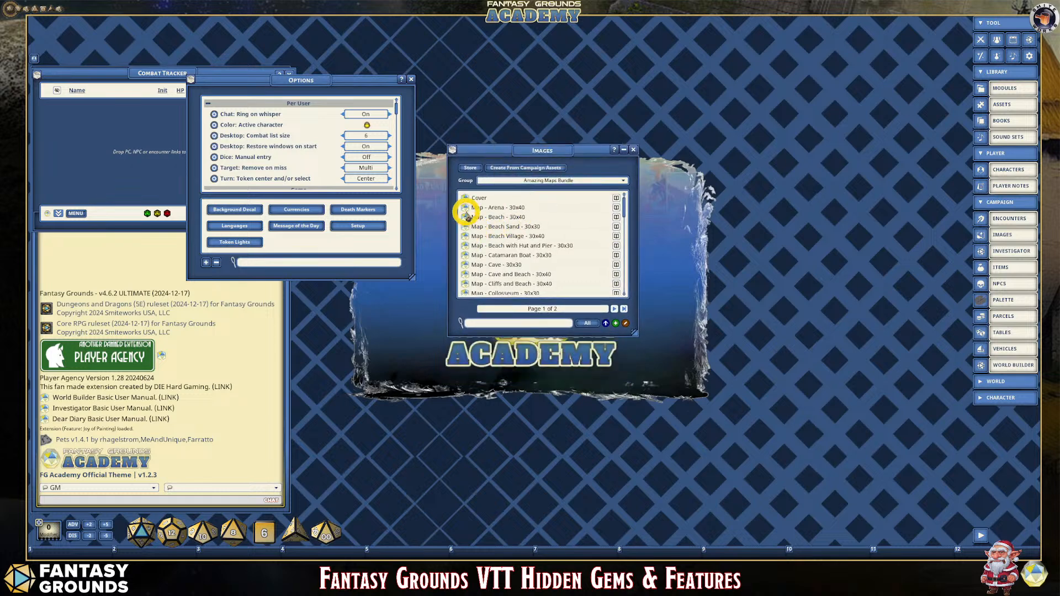
click(466, 208)
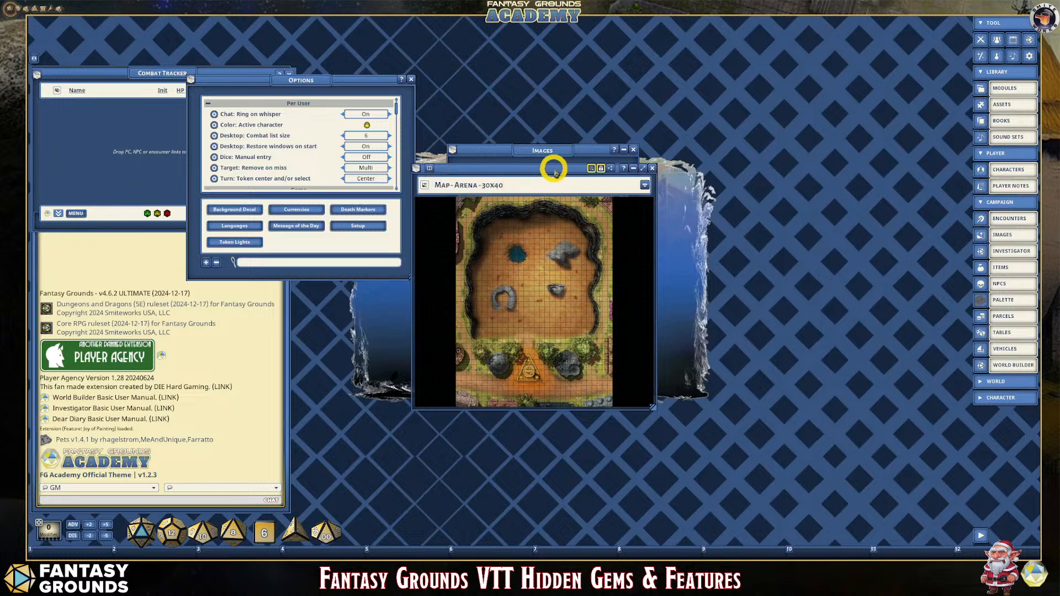
drag(552, 169, 765, 151)
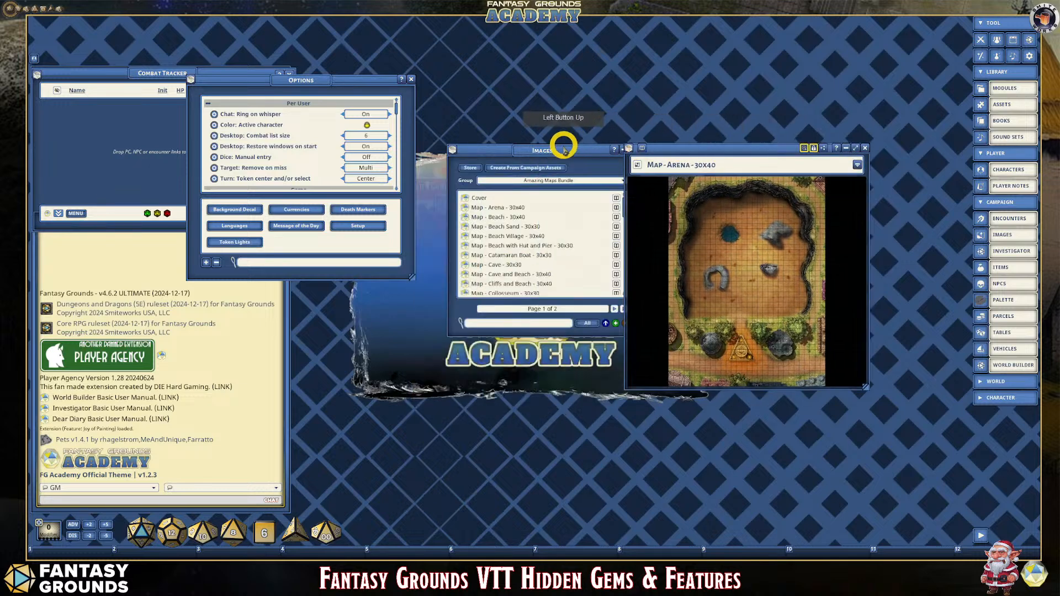
drag(561, 146, 466, 171)
click(522, 167)
drag(667, 164, 472, 96)
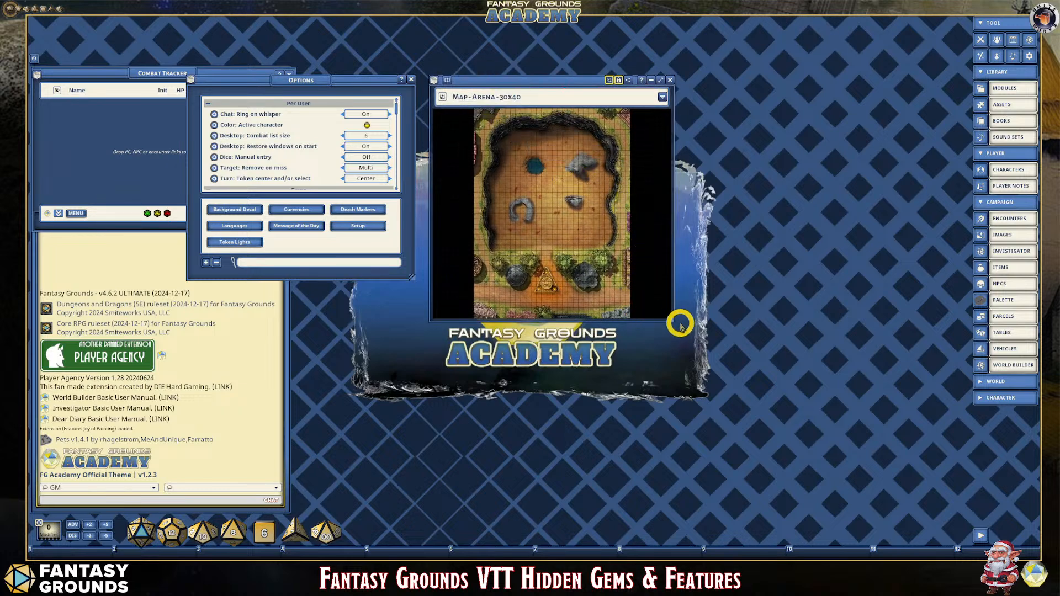
Enlarge the arena map's window and zoom the map to nearly fill its height.
drag(671, 318, 811, 450)
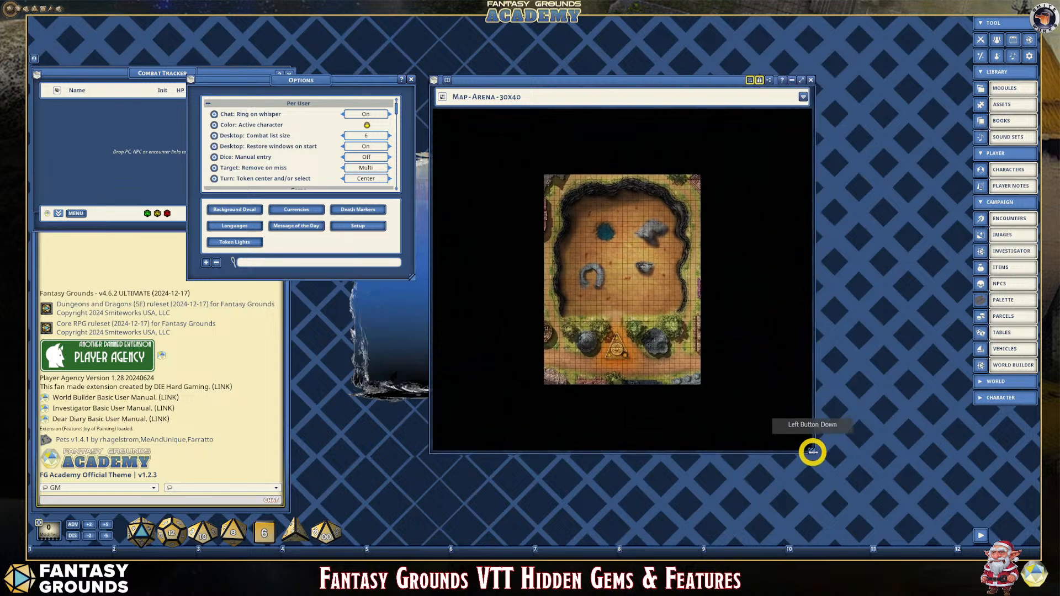
scroll(635, 323, up, 3)
scroll(637, 322, down, 1)
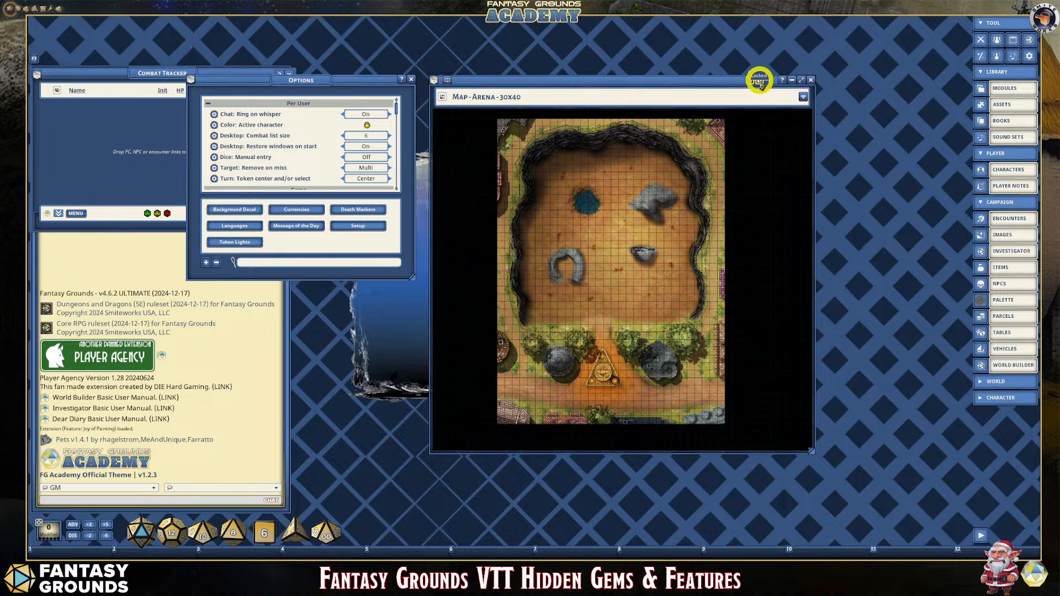
Unlock the arena map, display its line-of-sight occluders, and examine them around the wall, rocks and bushes.
click(751, 80)
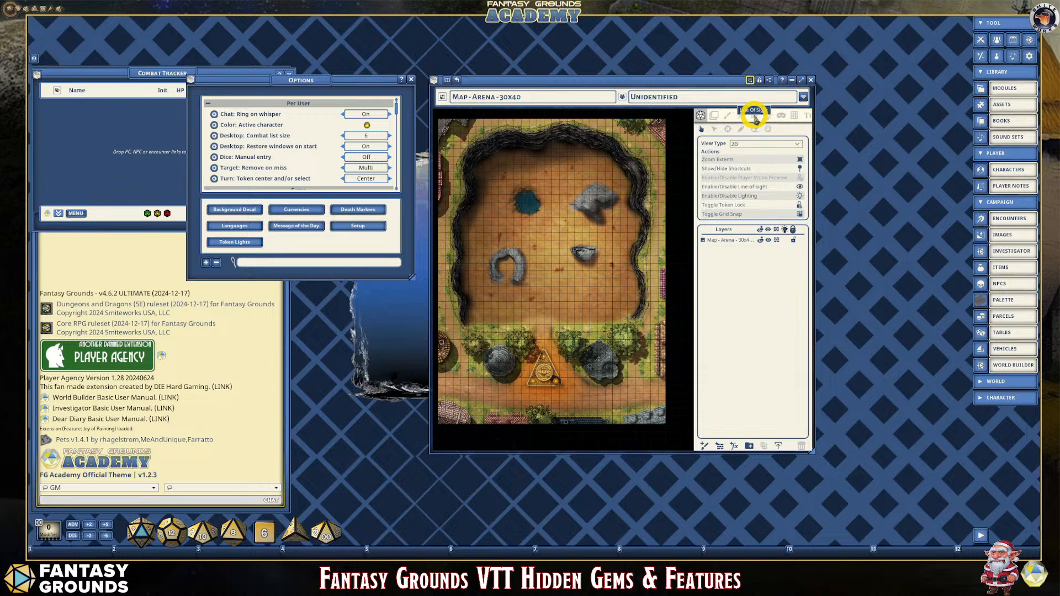
click(754, 117)
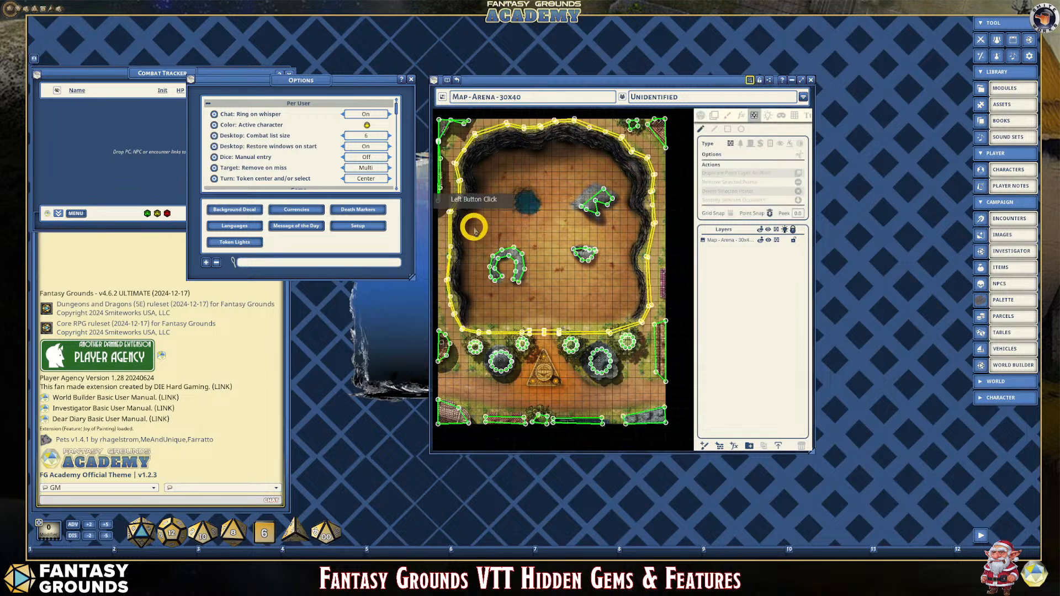
scroll(459, 210, up, 2)
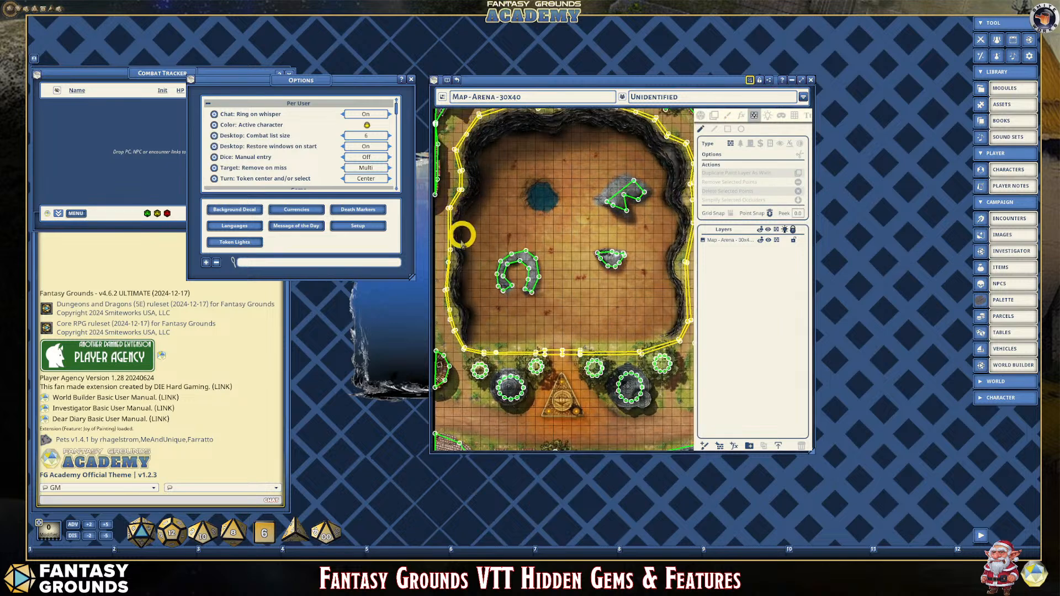
scroll(593, 330, up, 1)
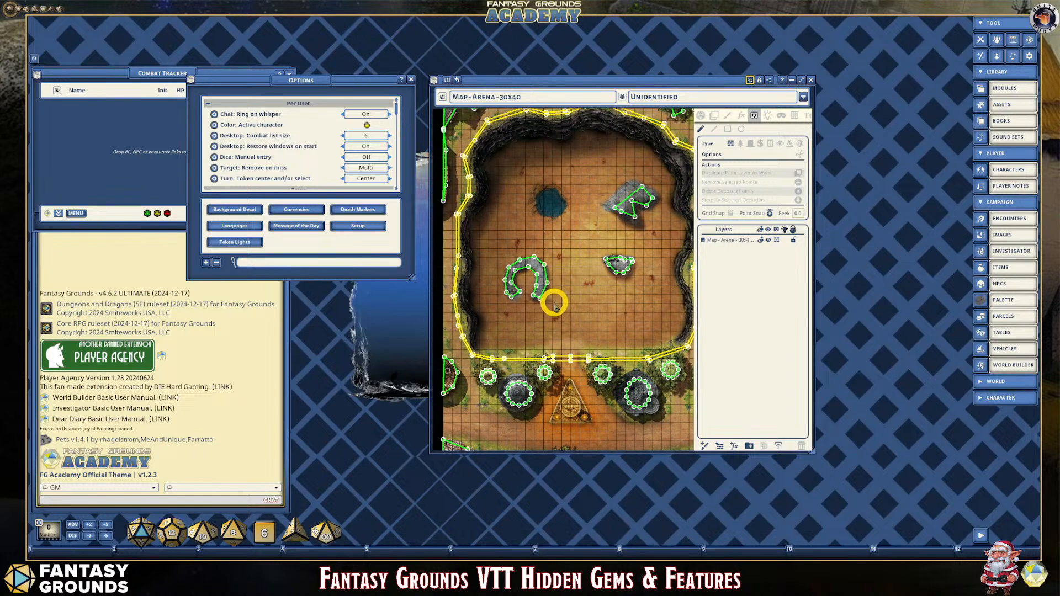
scroll(555, 306, down, 1)
scroll(563, 295, up, 2)
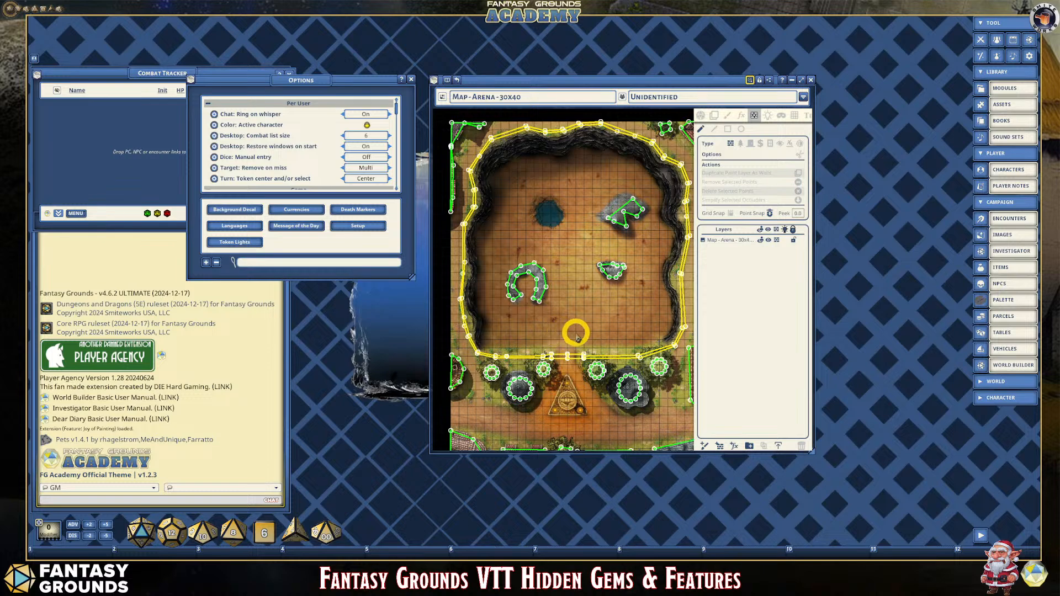
scroll(511, 373, up, 4)
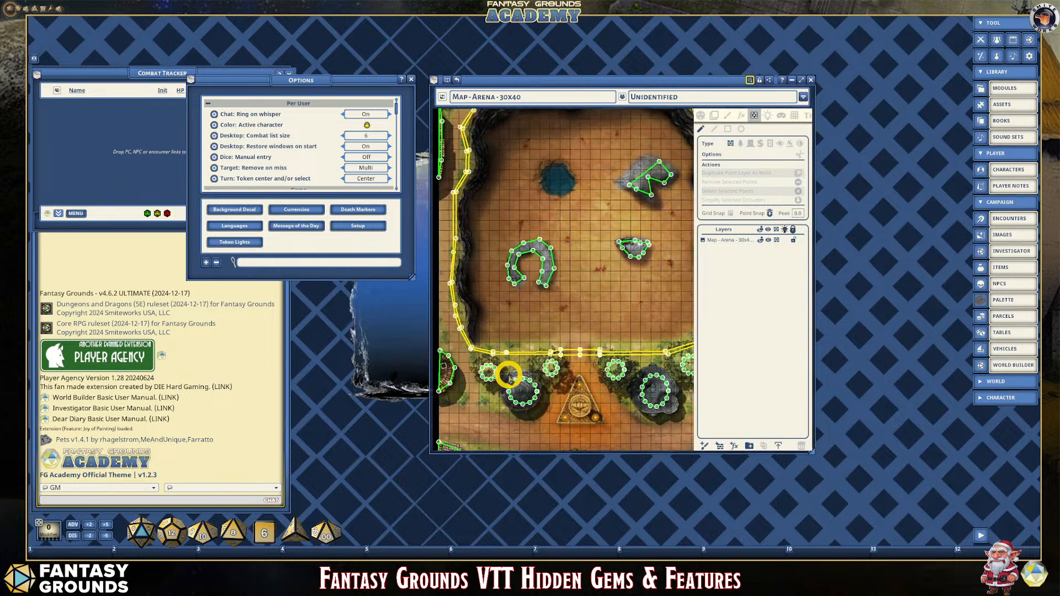
Reshape the line-of-sight outlines of the two bushes flanking the stone dome west of the arena gate, and adjust the dome's outline.
scroll(549, 387, down, 3)
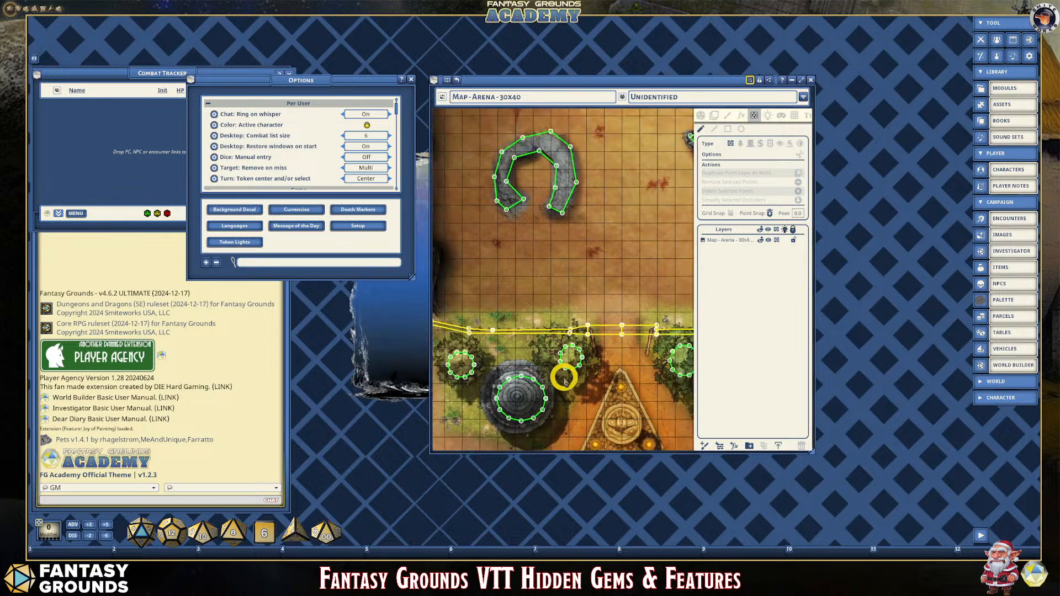
scroll(476, 363, up, 2)
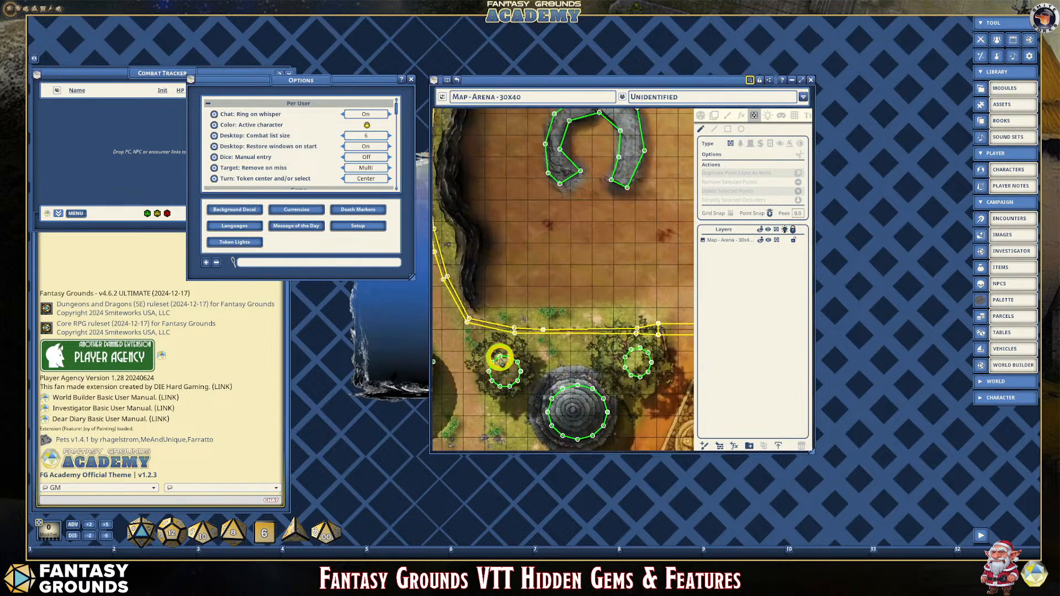
mouse_move(499, 359)
mouse_down()
mouse_move(495, 382)
mouse_move(499, 354)
mouse_move(499, 371)
mouse_move(505, 358)
mouse_up()
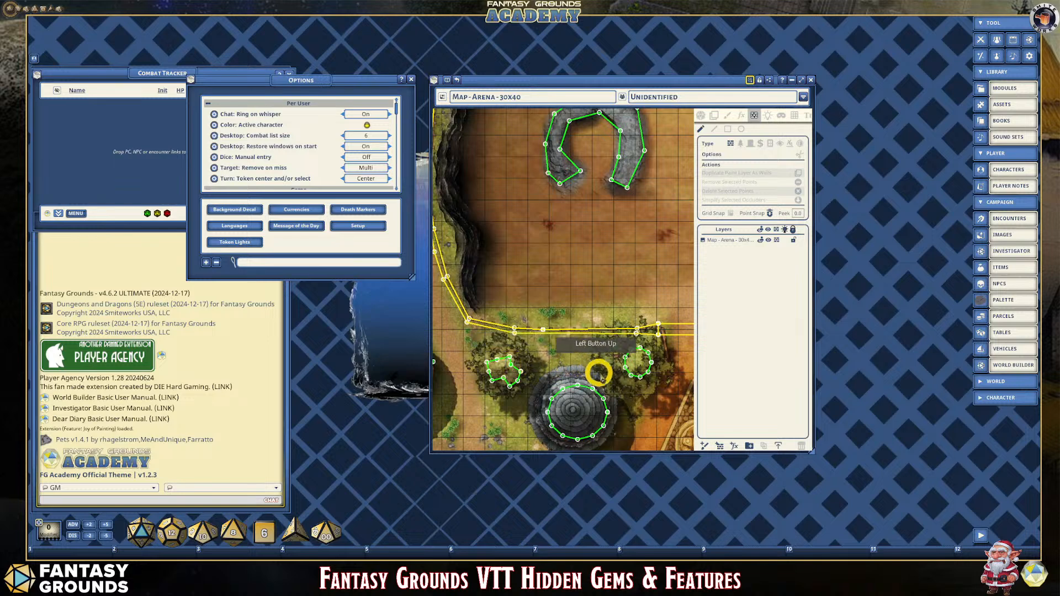
drag(577, 385, 571, 386)
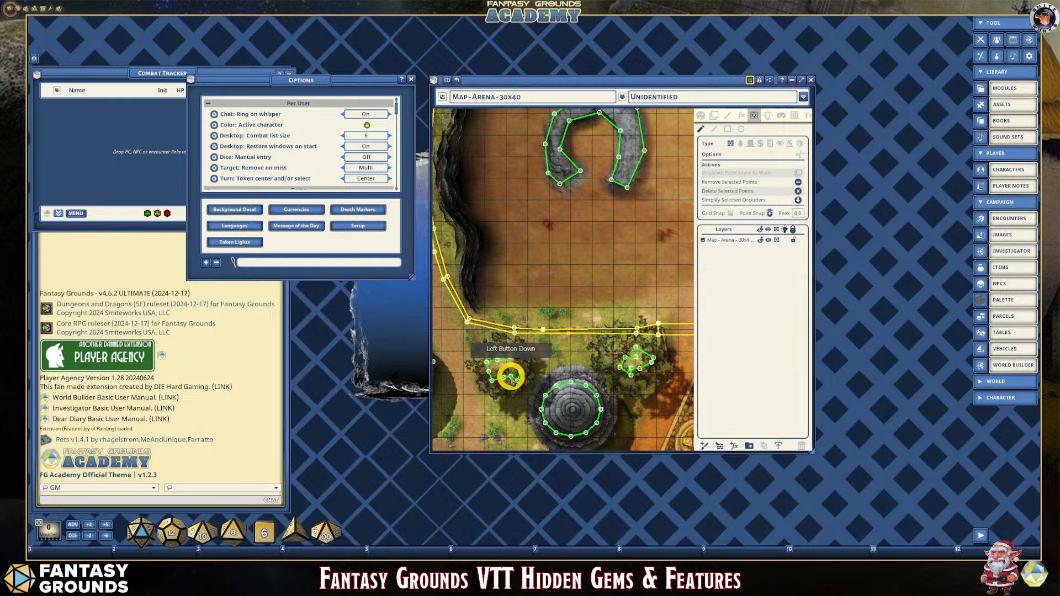
Examine the edited occluders around the arena's southwest corner at different zoom levels.
scroll(499, 371, down, 3)
scroll(500, 371, up, 3)
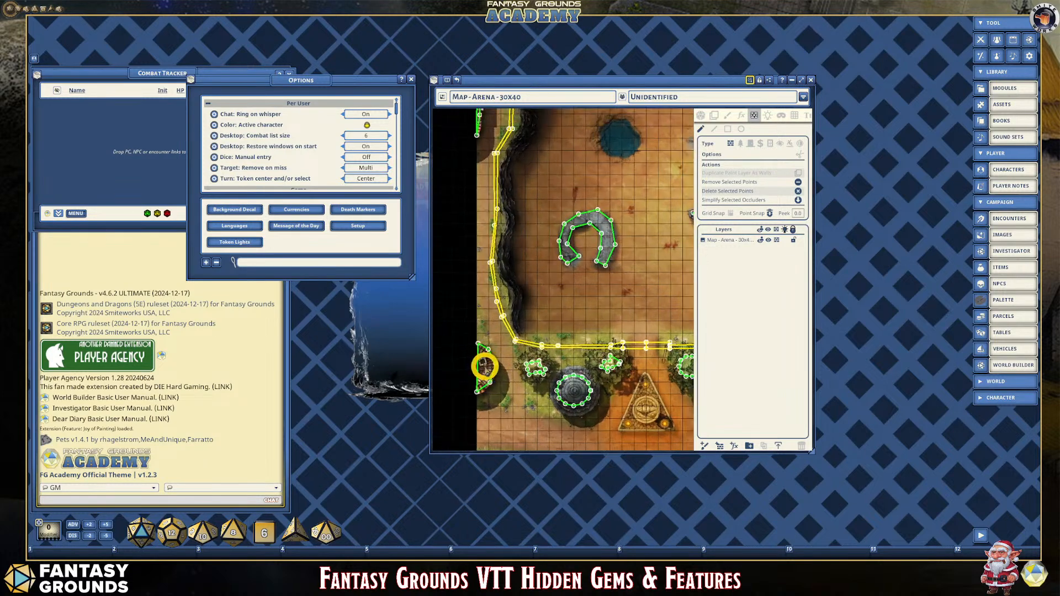
scroll(649, 426, down, 3)
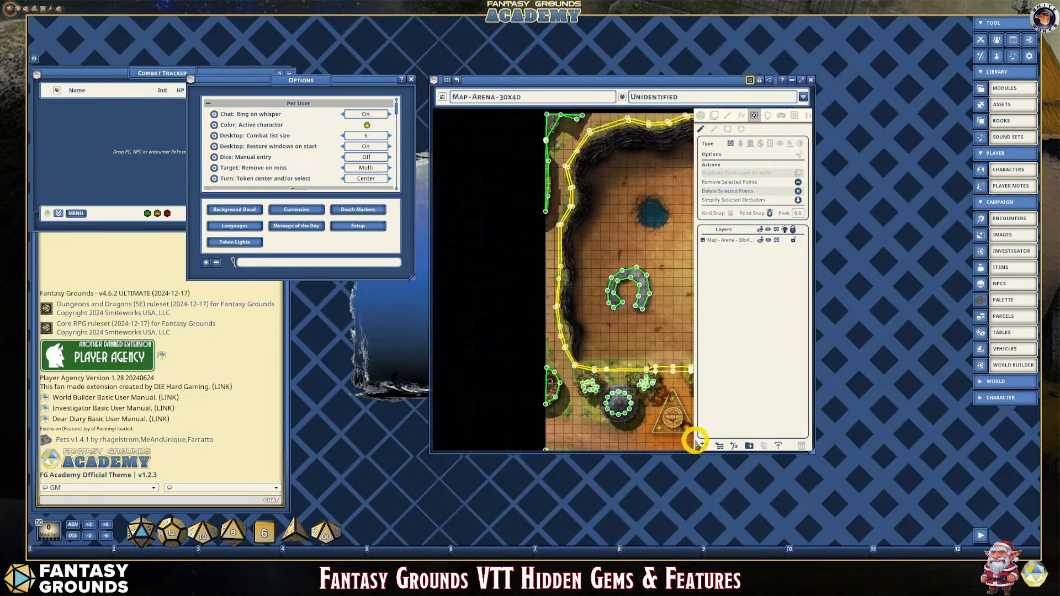
scroll(679, 419, up, 3)
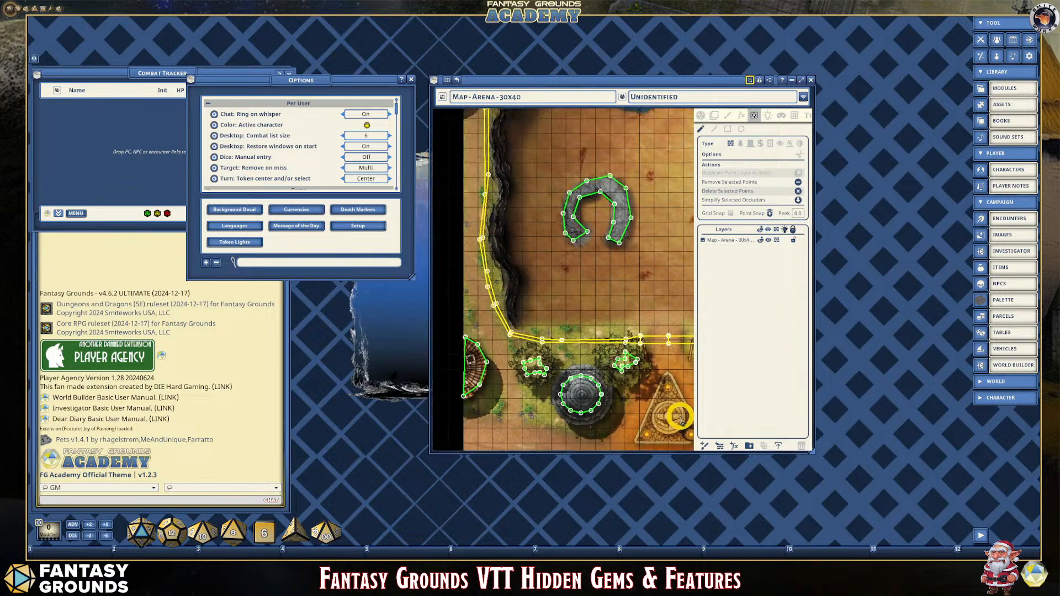
scroll(681, 420, down, 3)
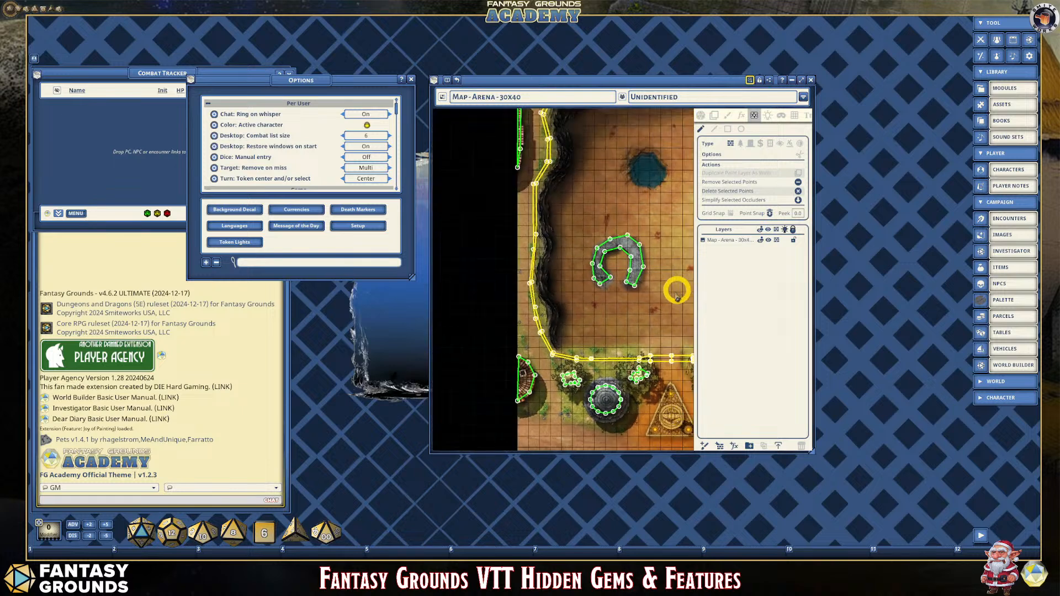
scroll(628, 299, up, 1)
scroll(626, 301, up, 2)
scroll(628, 307, down, 2)
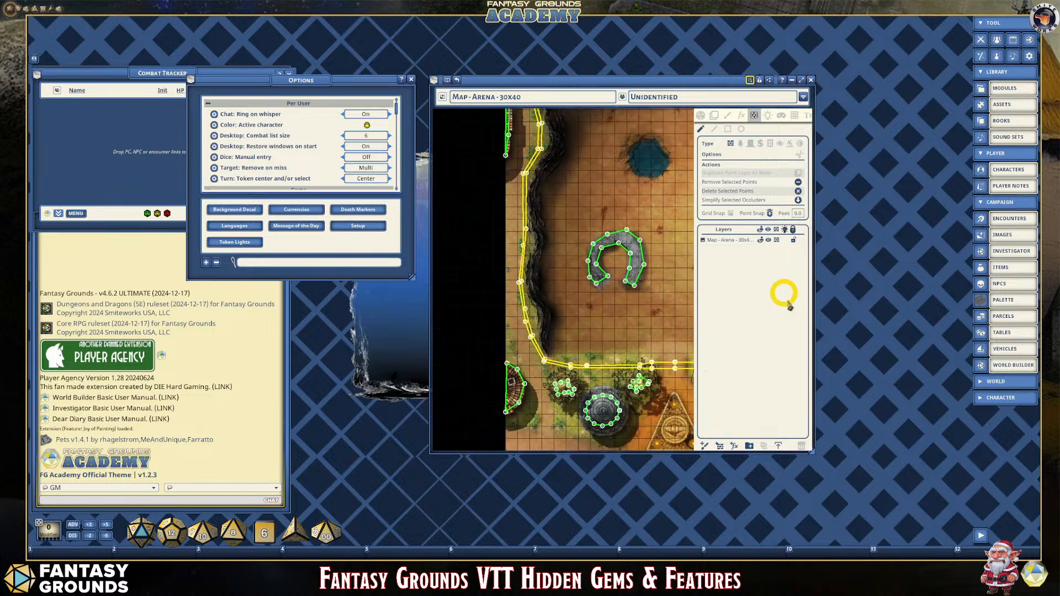
Widen the map window and reshape the line-of-sight outline of the bush just east of the arena gate.
drag(816, 330, 927, 315)
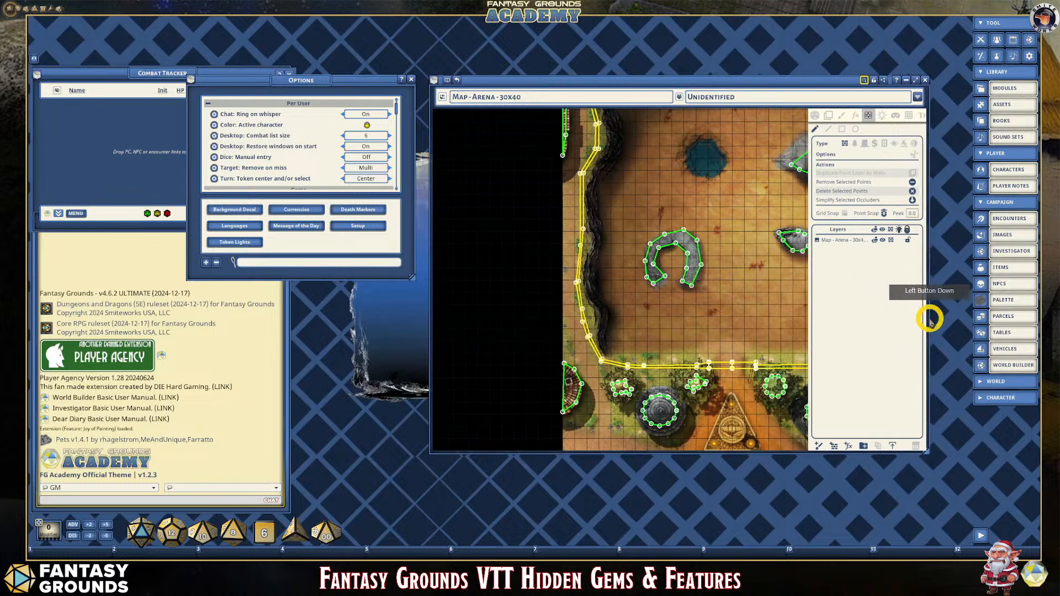
scroll(798, 395, up, 4)
scroll(789, 398, up, 3)
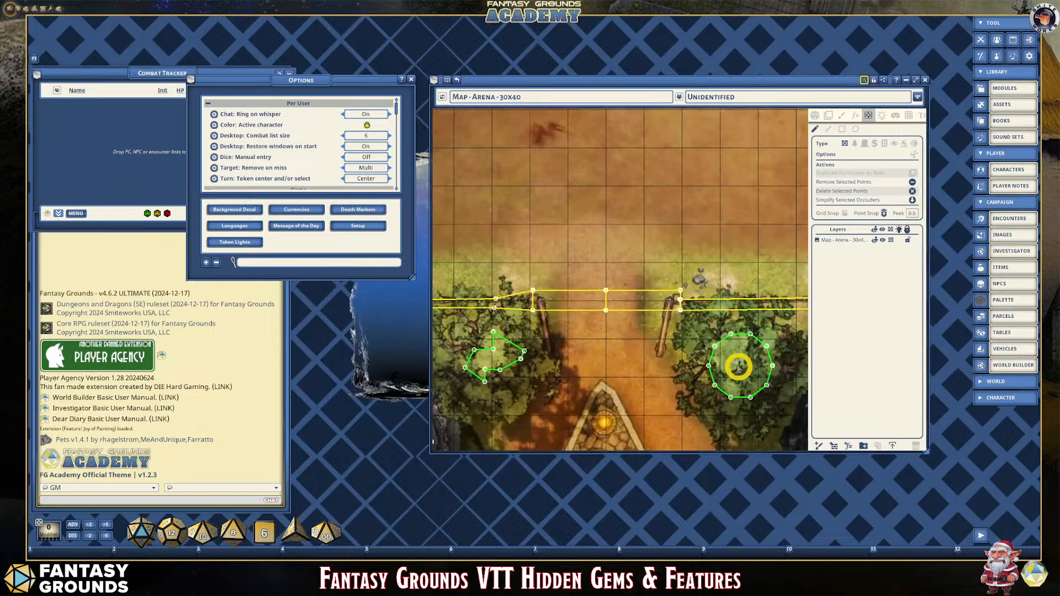
drag(730, 335, 740, 354)
scroll(741, 358, down, 2)
scroll(743, 373, down, 2)
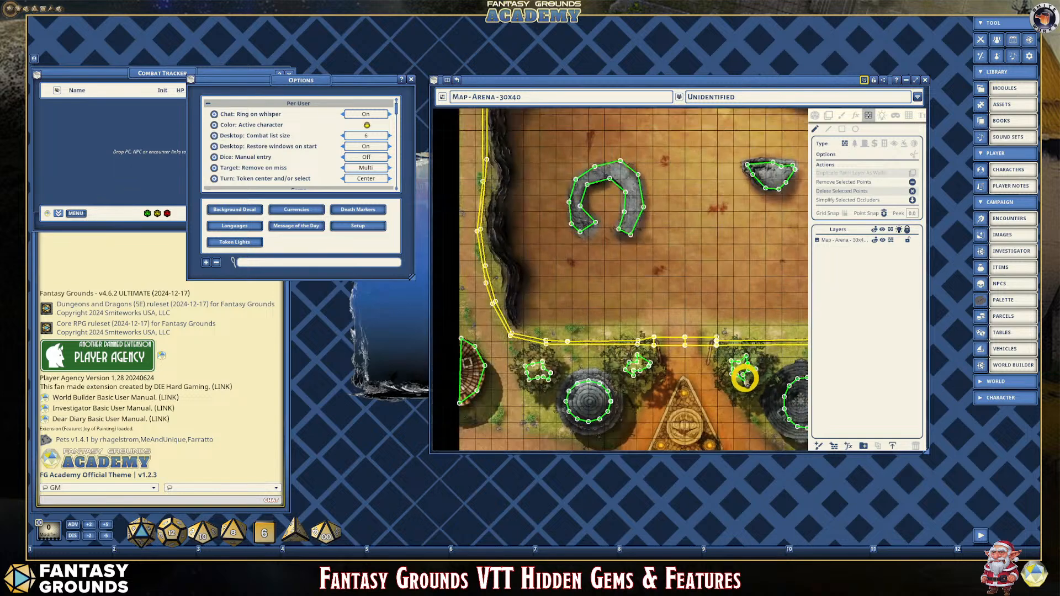
scroll(728, 373, down, 2)
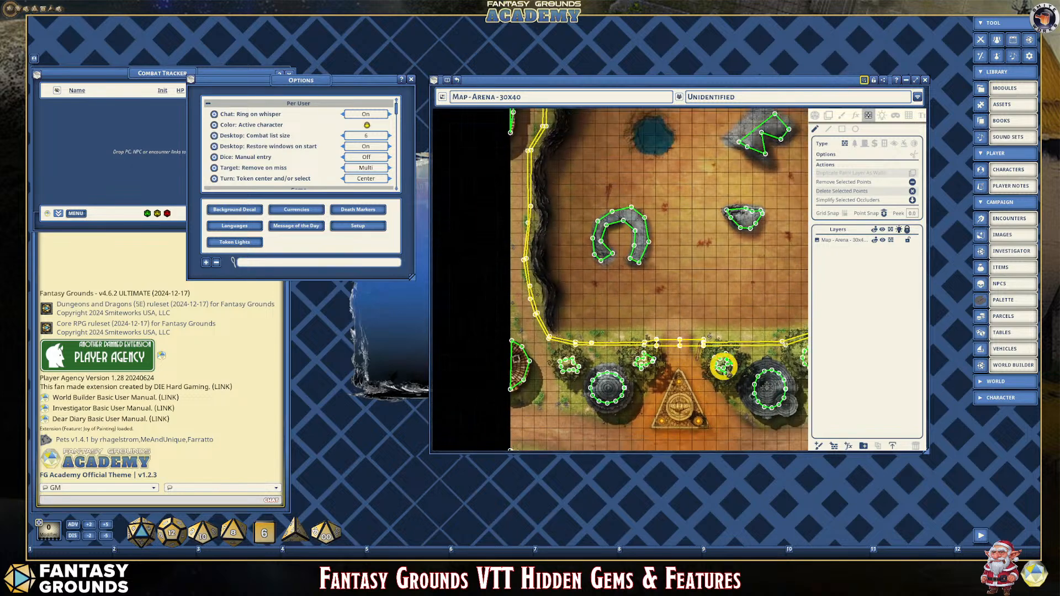
Align the occluder of the round-roofed building with the map's western edge and review the nearby outlines.
scroll(515, 361, up, 6)
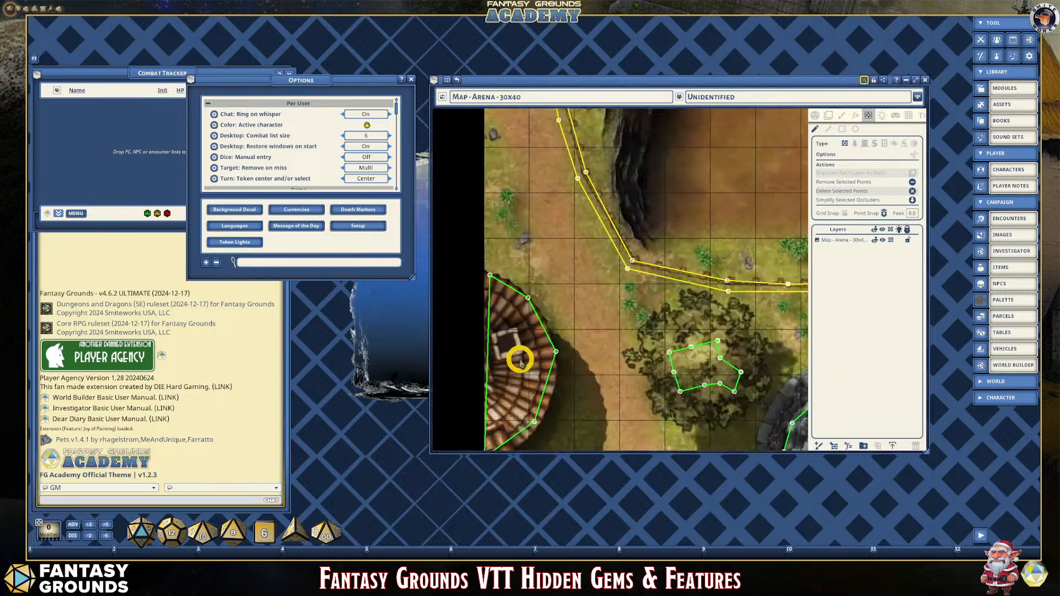
drag(486, 267, 485, 264)
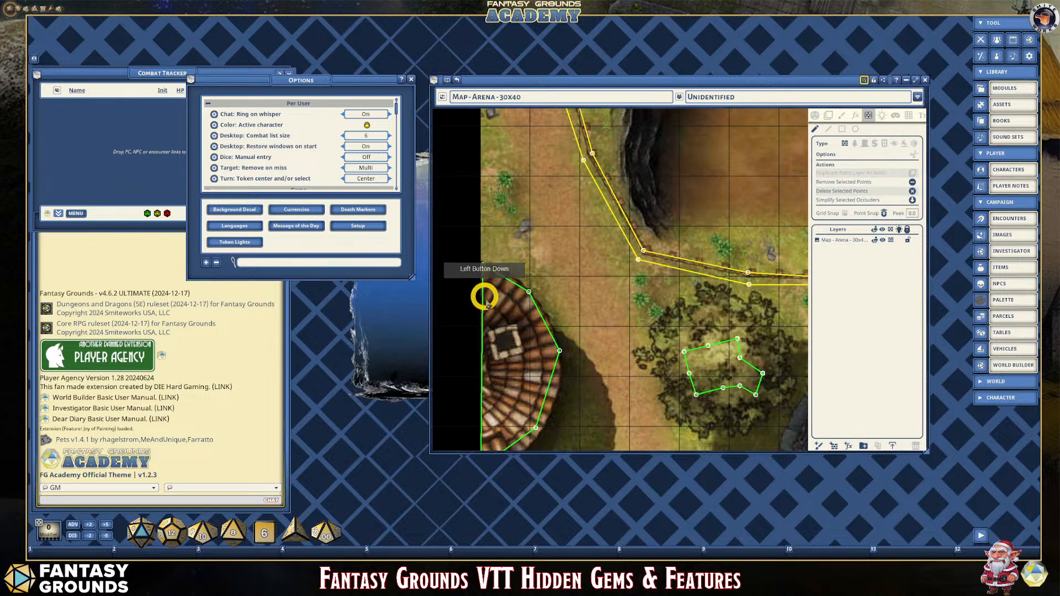
scroll(516, 337, down, 3)
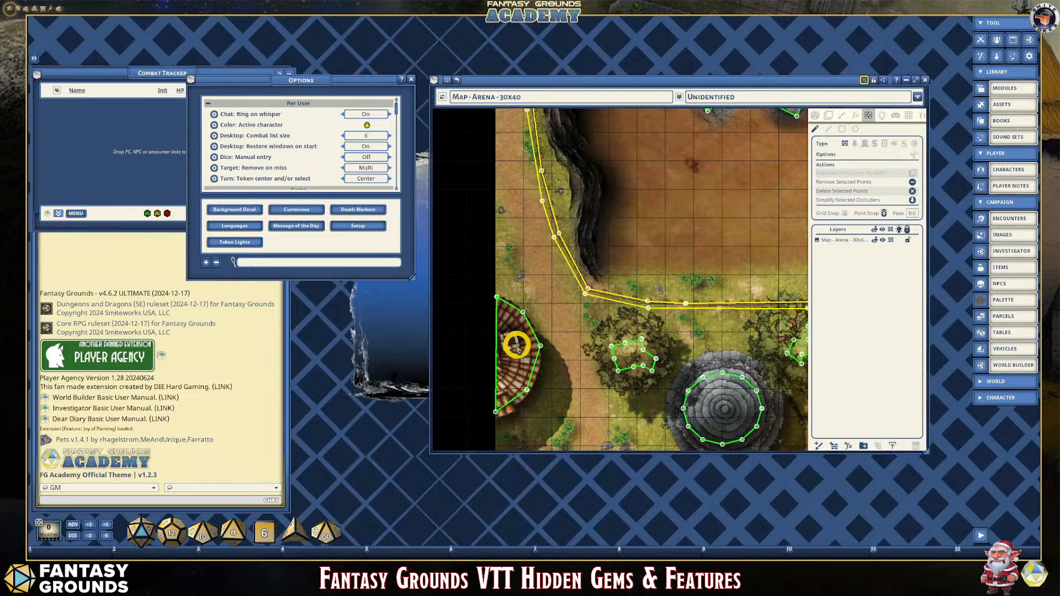
scroll(690, 336, down, 2)
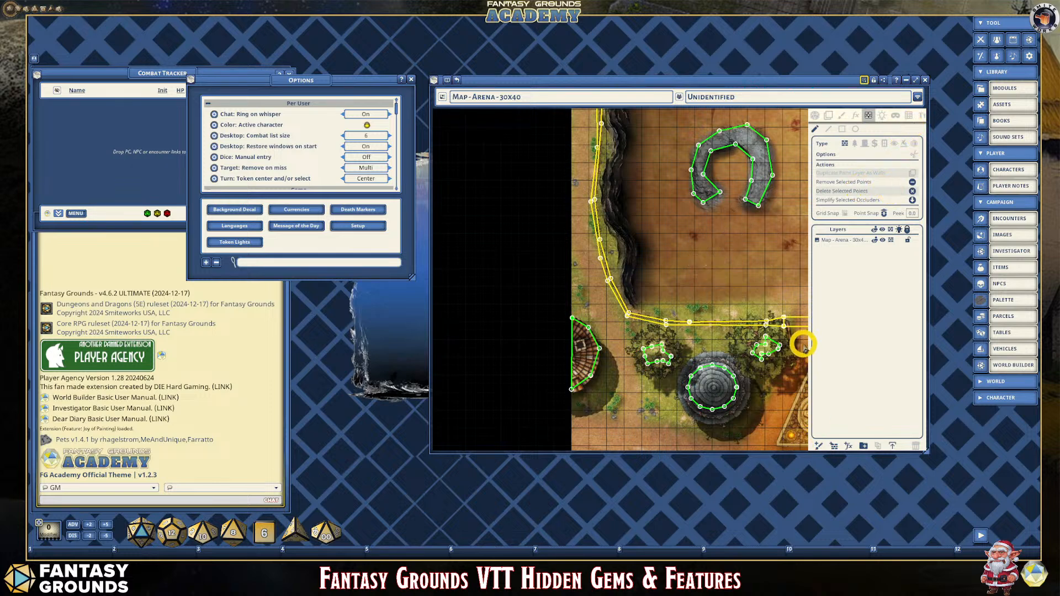
scroll(740, 229, up, 3)
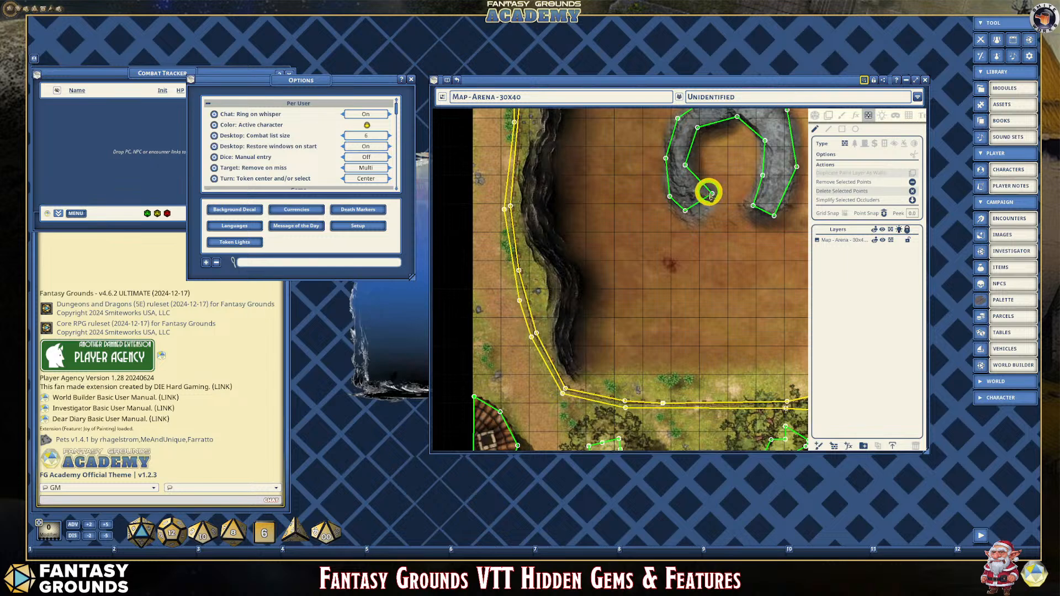
scroll(784, 252, down, 2)
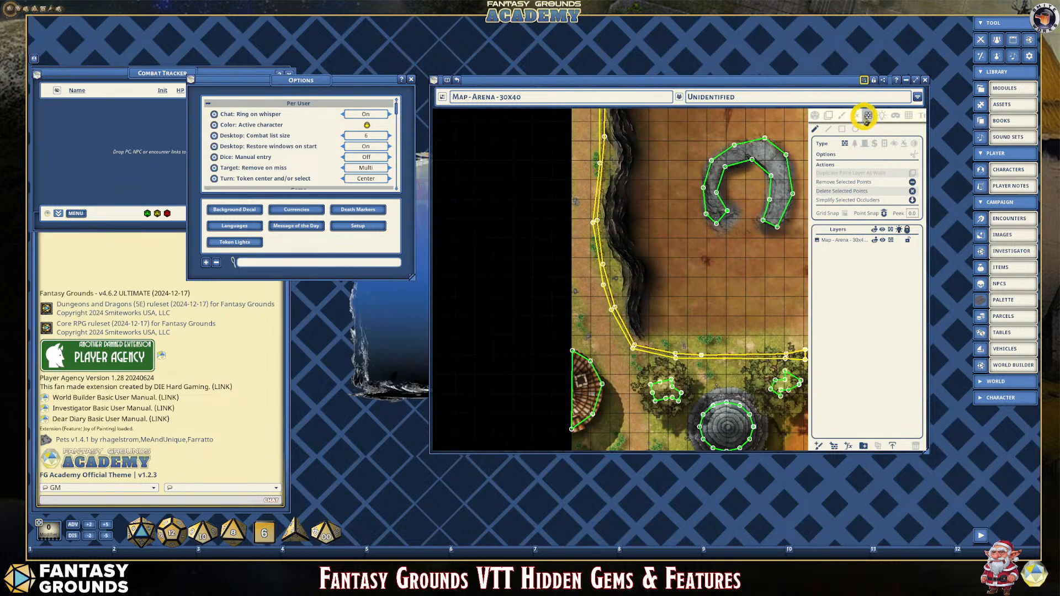
Lock the arena map again and fit the whole map into its window.
click(874, 82)
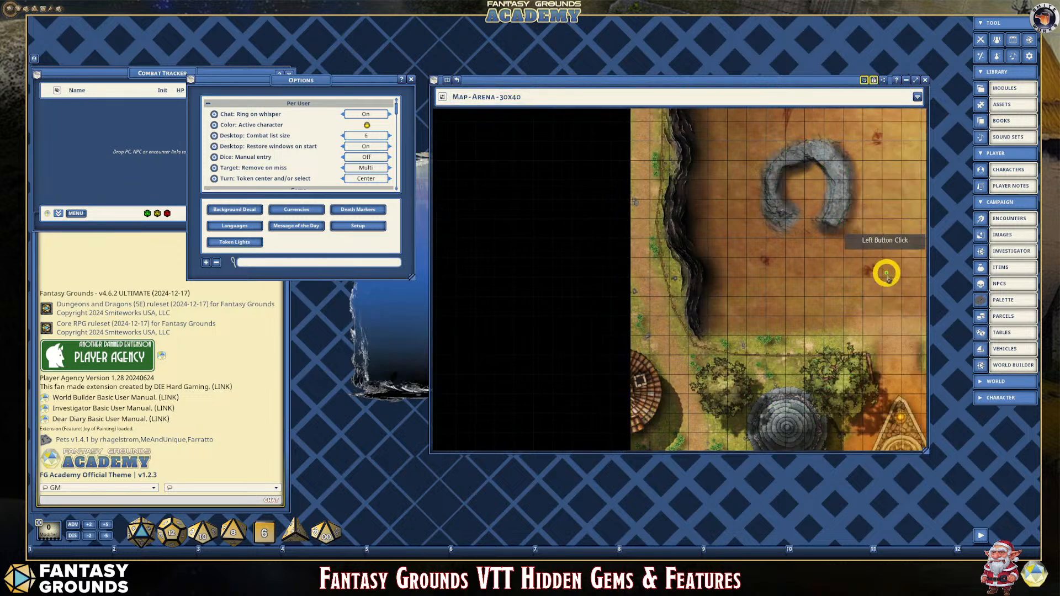
right_click(842, 237)
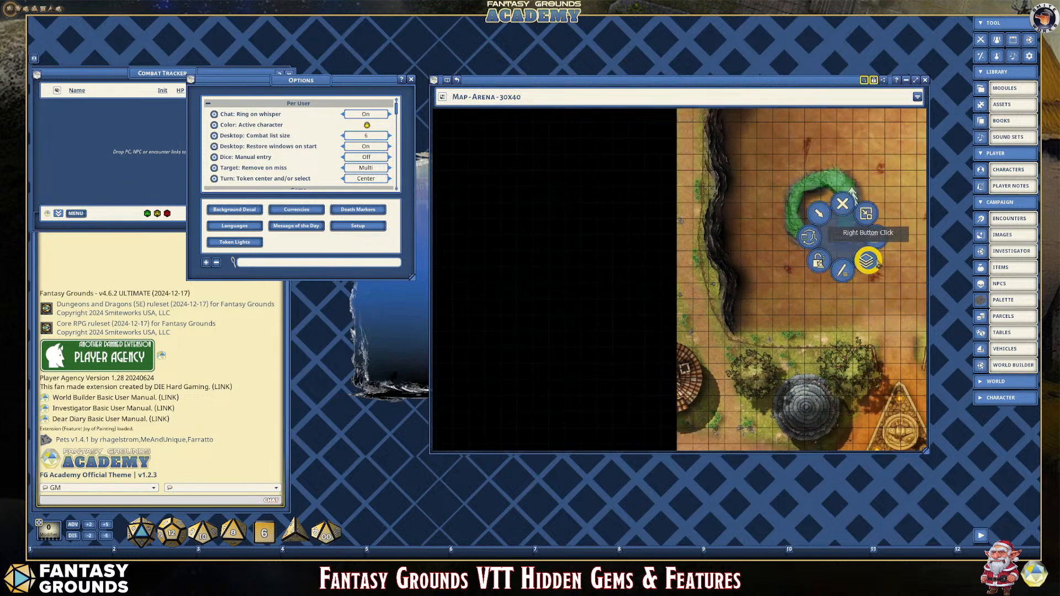
click(878, 237)
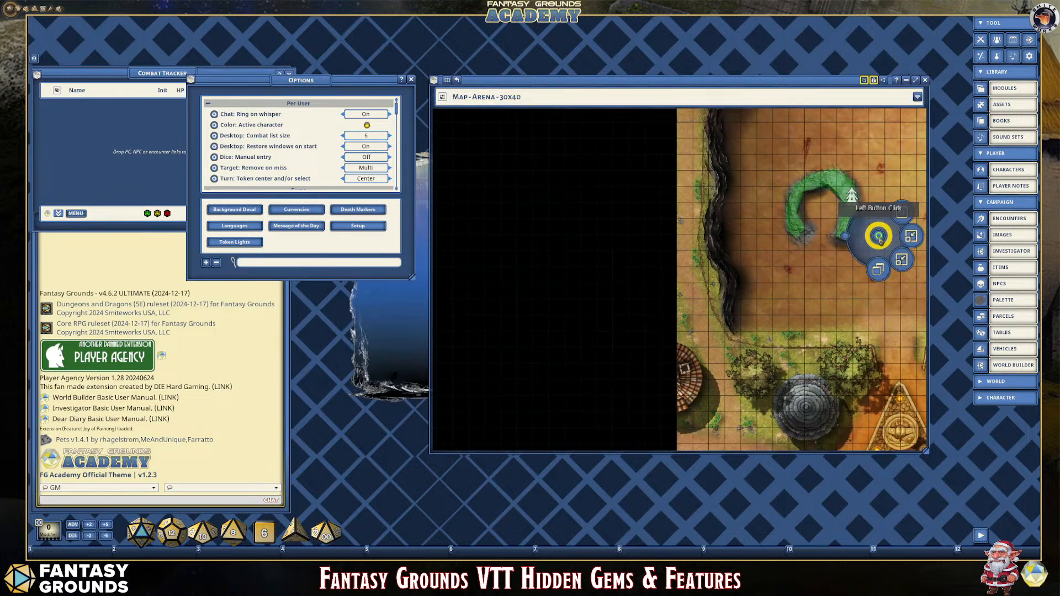
click(910, 238)
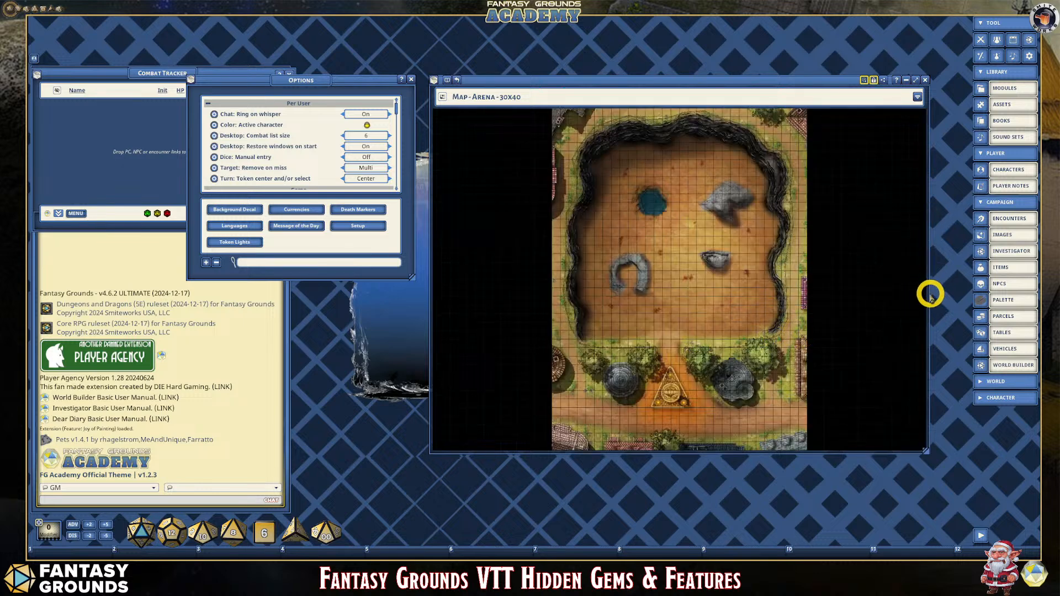
Narrow the map window, move it next to the sidebar, enlarge it to nearly full desktop height, and fit the map to it.
drag(922, 291, 712, 276)
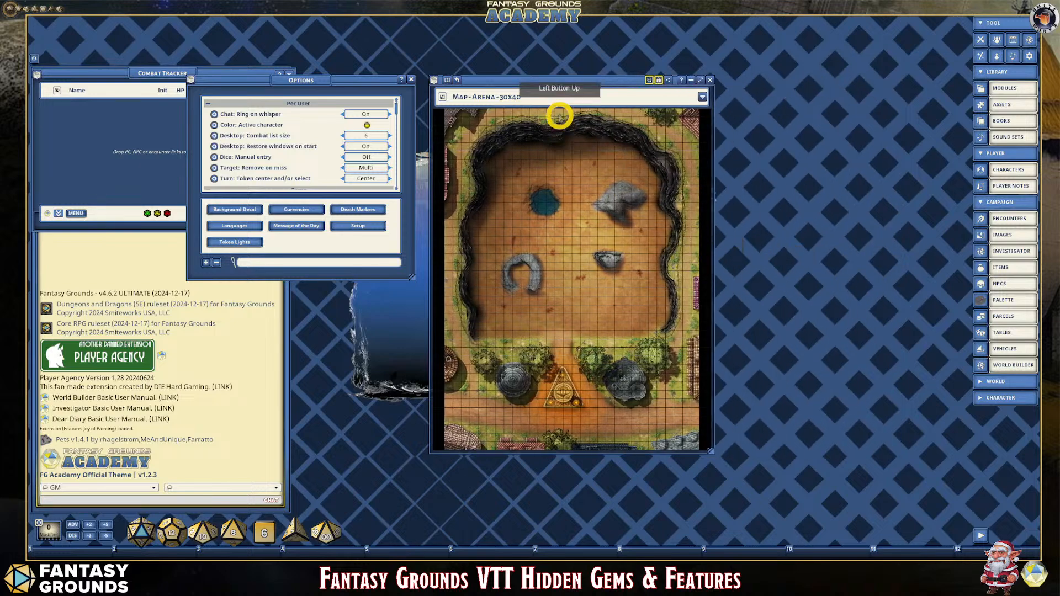
drag(546, 84, 738, 28)
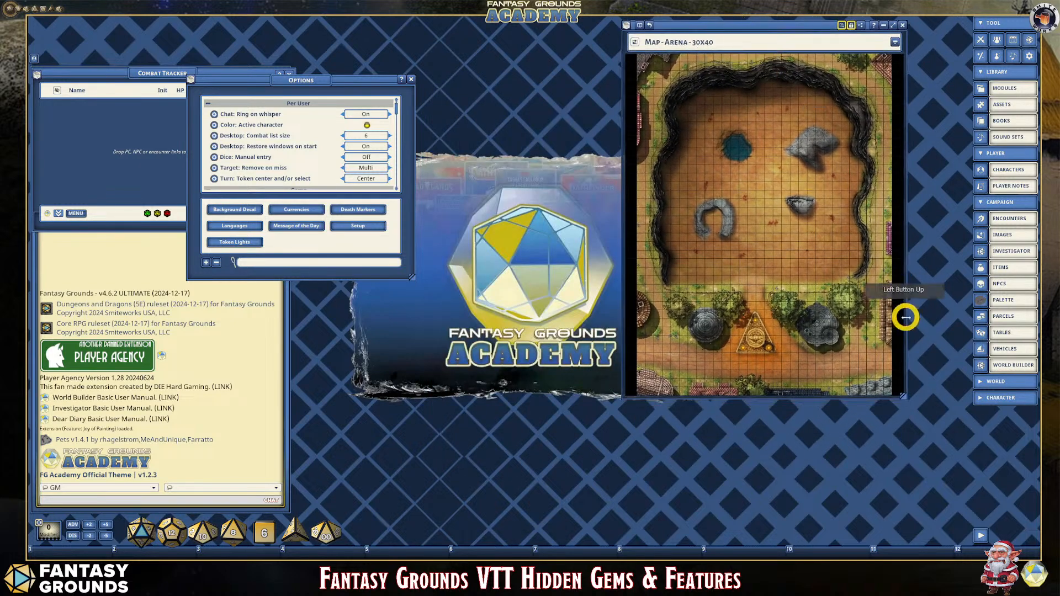
drag(911, 398, 974, 524)
right_click(877, 209)
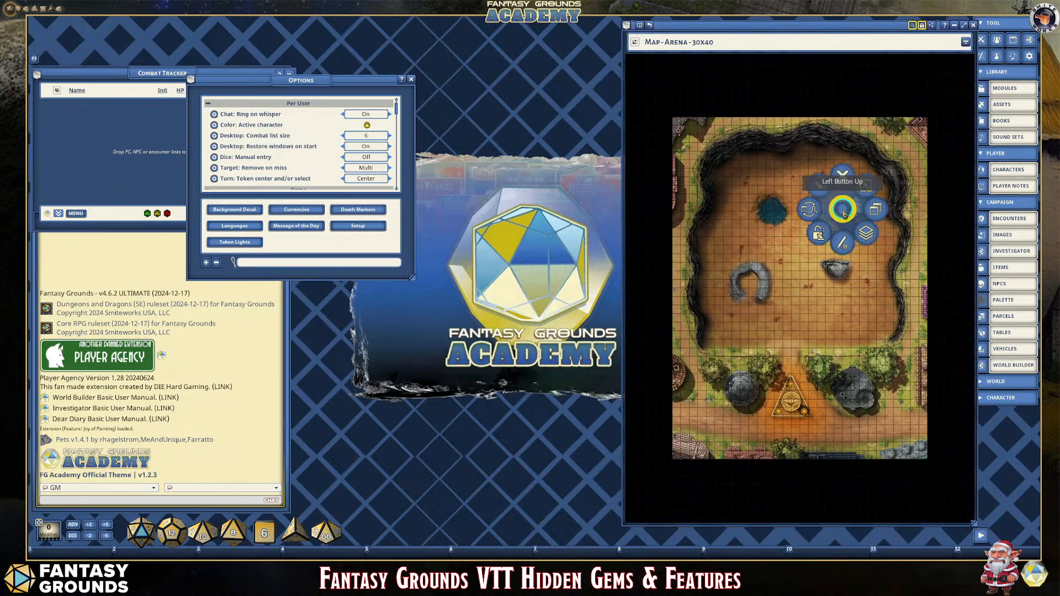
click(909, 207)
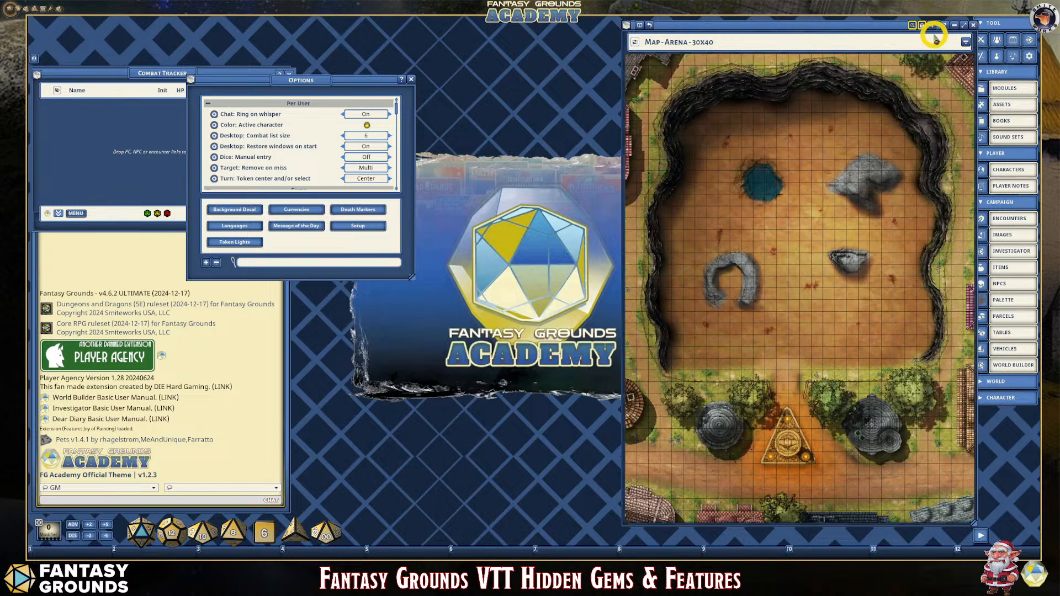
Show the arena map's toolbar and fit the whole map to its window.
click(965, 41)
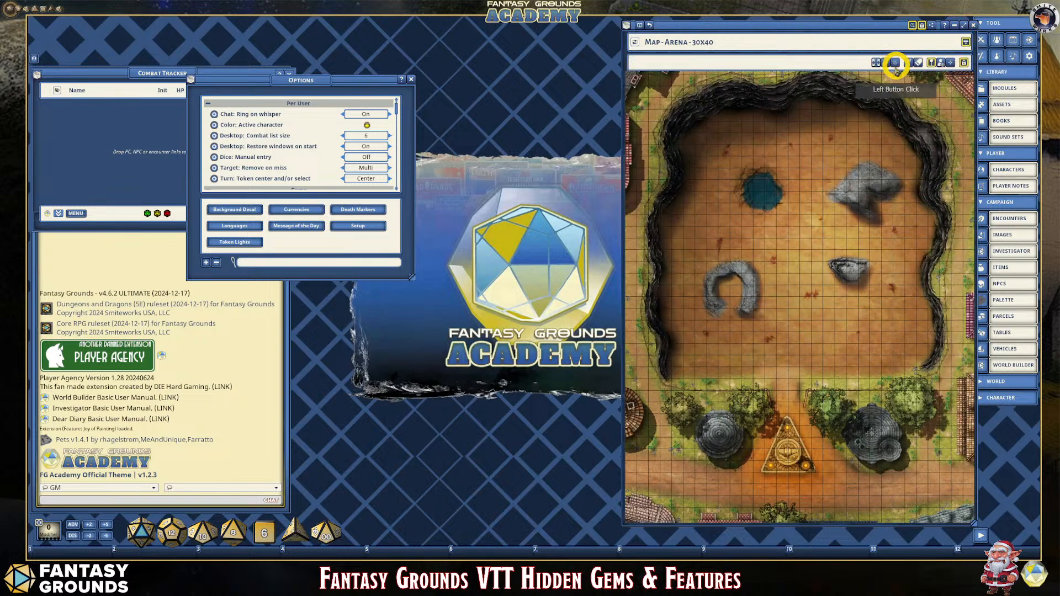
scroll(891, 220, down, 3)
scroll(884, 235, down, 2)
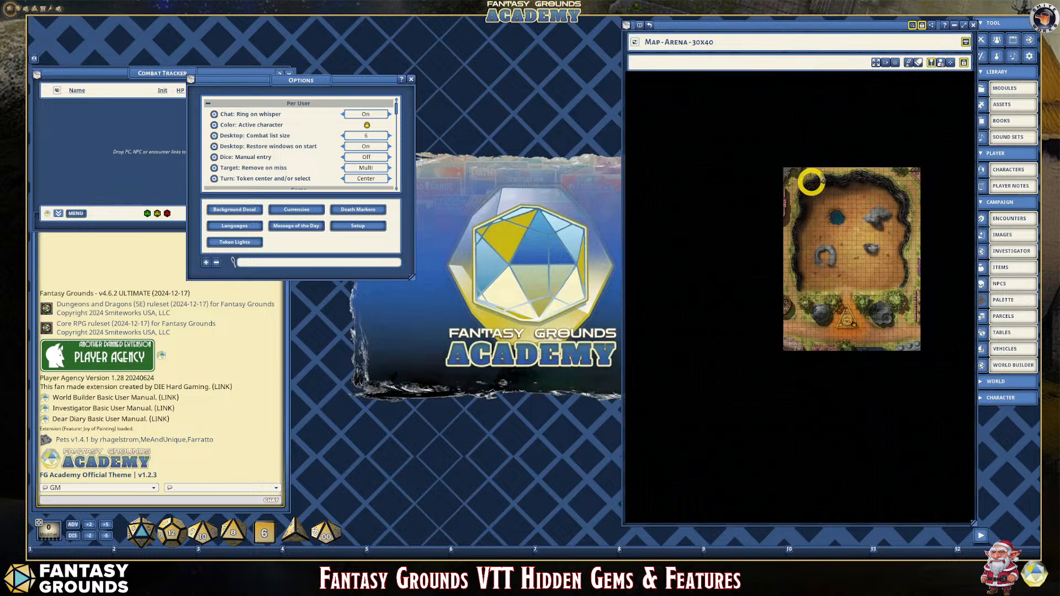
click(877, 64)
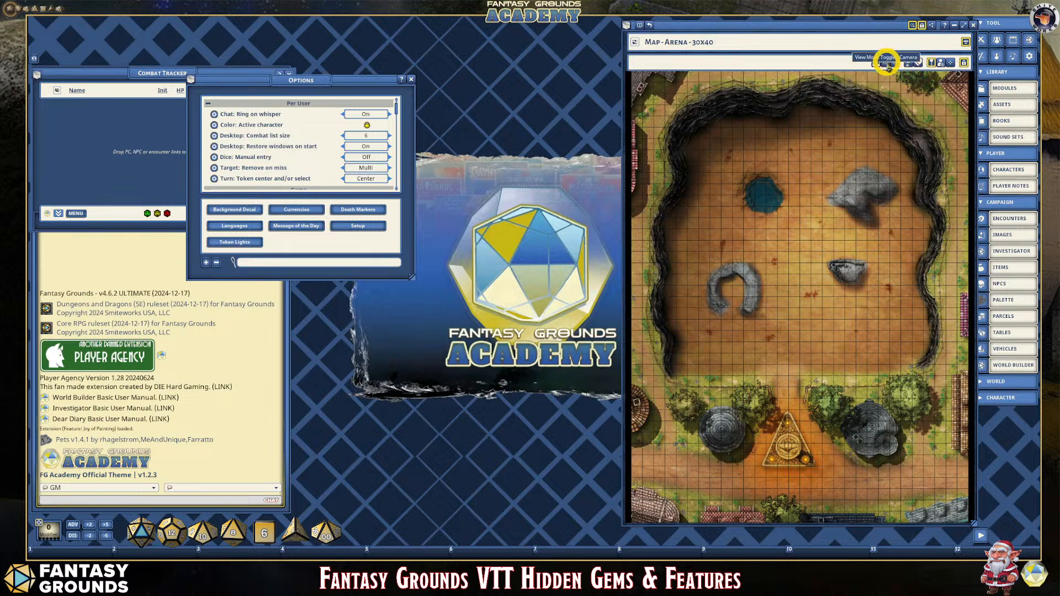
Preview the arena map in camera view and return to the flat view.
click(887, 64)
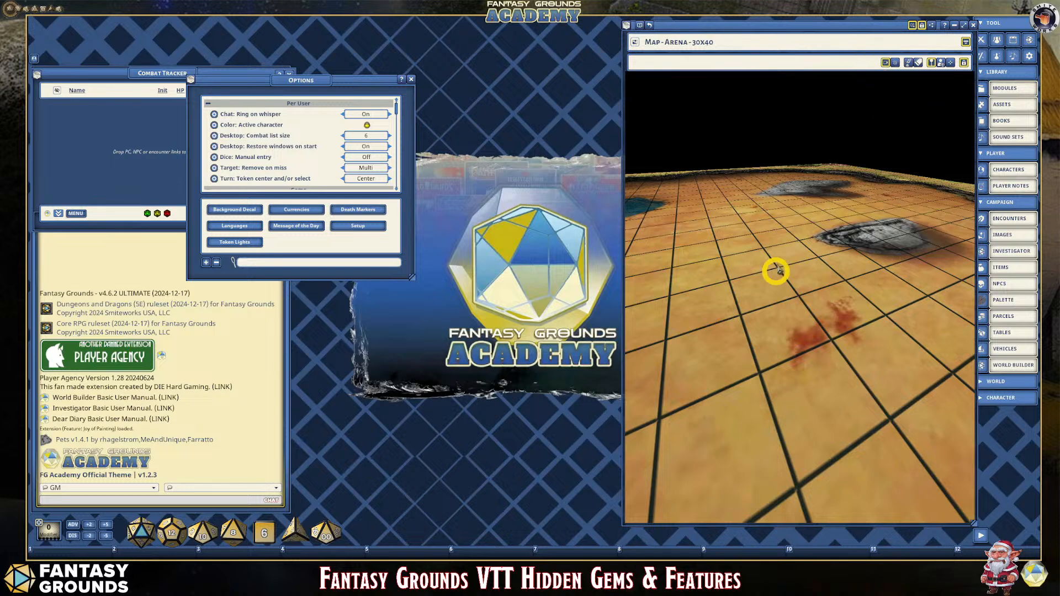
click(909, 62)
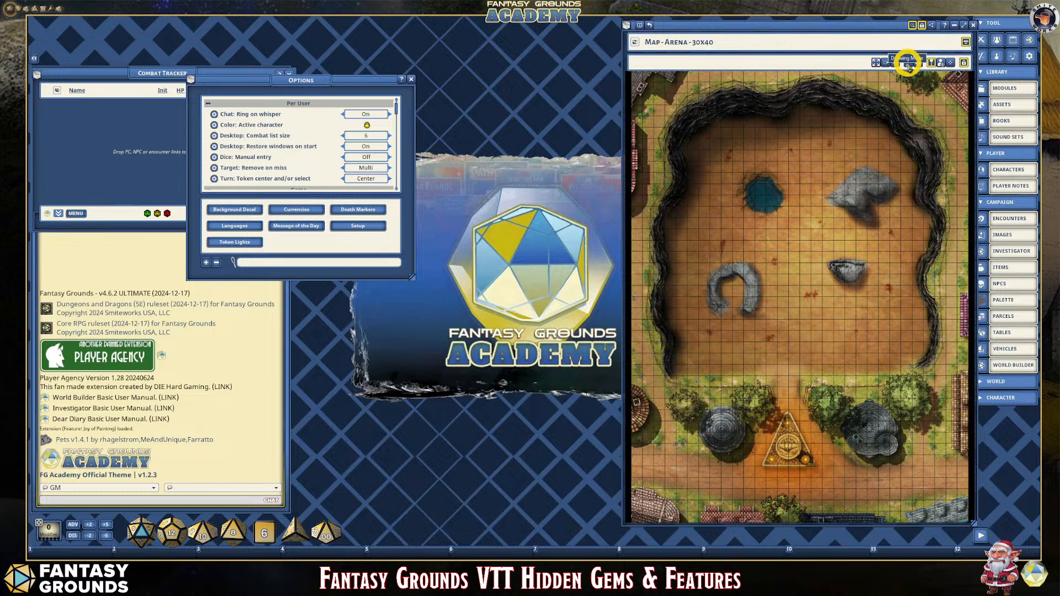
Turn on the arena map's on-screen navigation controls and shorten the map window slightly.
click(951, 64)
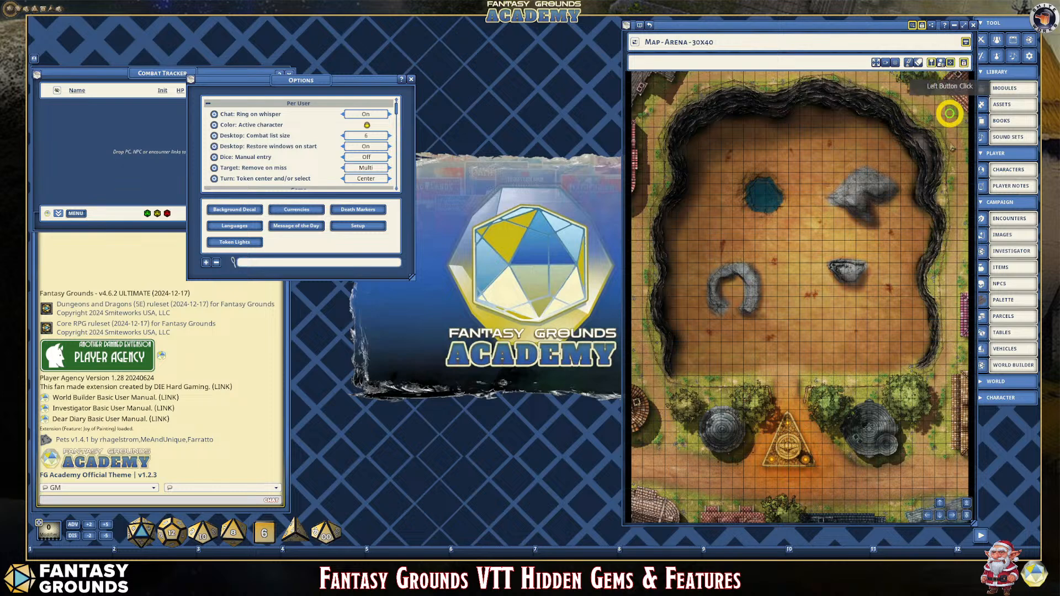
click(940, 502)
mouse_move(940, 502)
mouse_down()
mouse_move(928, 505)
mouse_move(951, 513)
mouse_move(938, 516)
mouse_move(932, 473)
mouse_move(940, 501)
mouse_move(944, 485)
mouse_up()
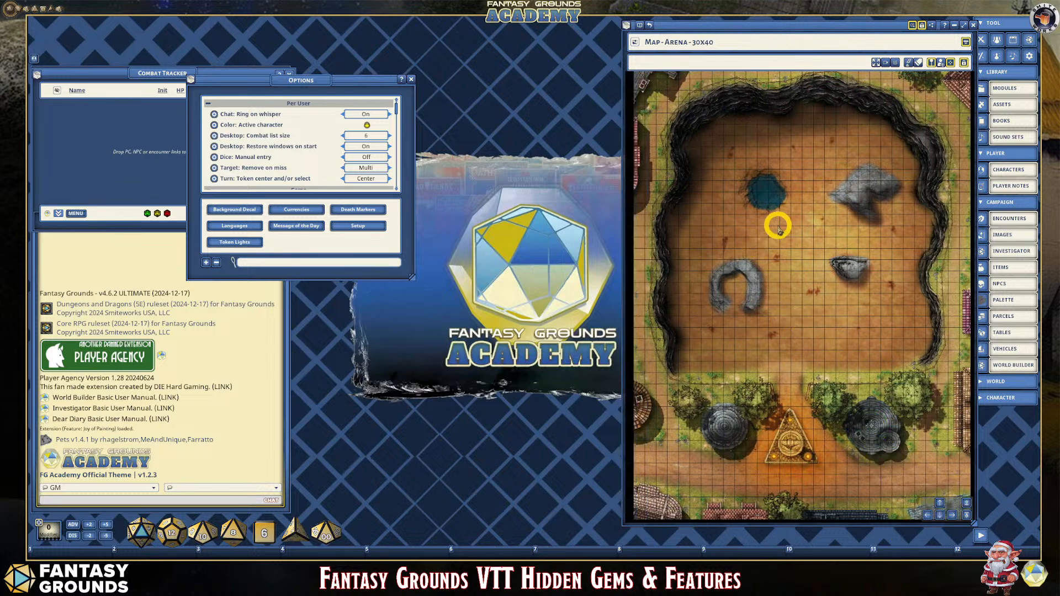
drag(819, 517, 840, 499)
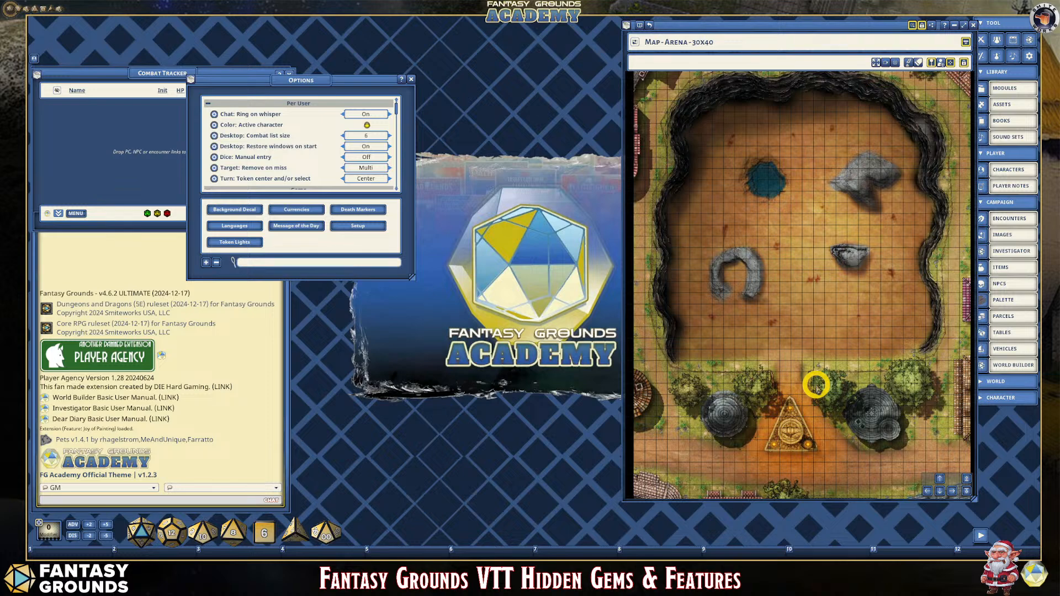
Reopen the Options window and place it between the Combat Tracker and the map window.
click(412, 80)
scroll(777, 166, up, 2)
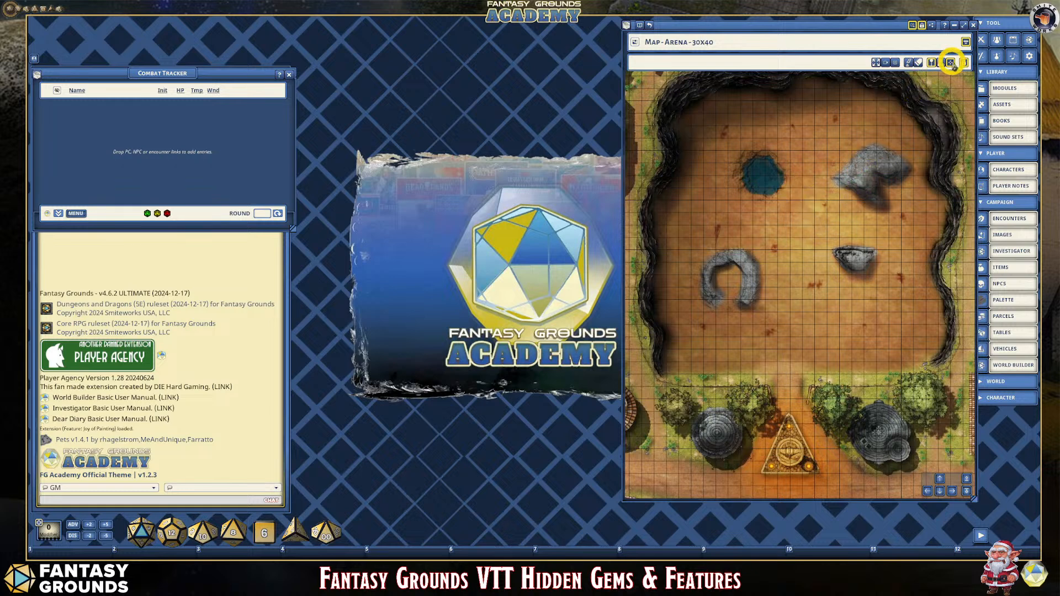
click(1028, 55)
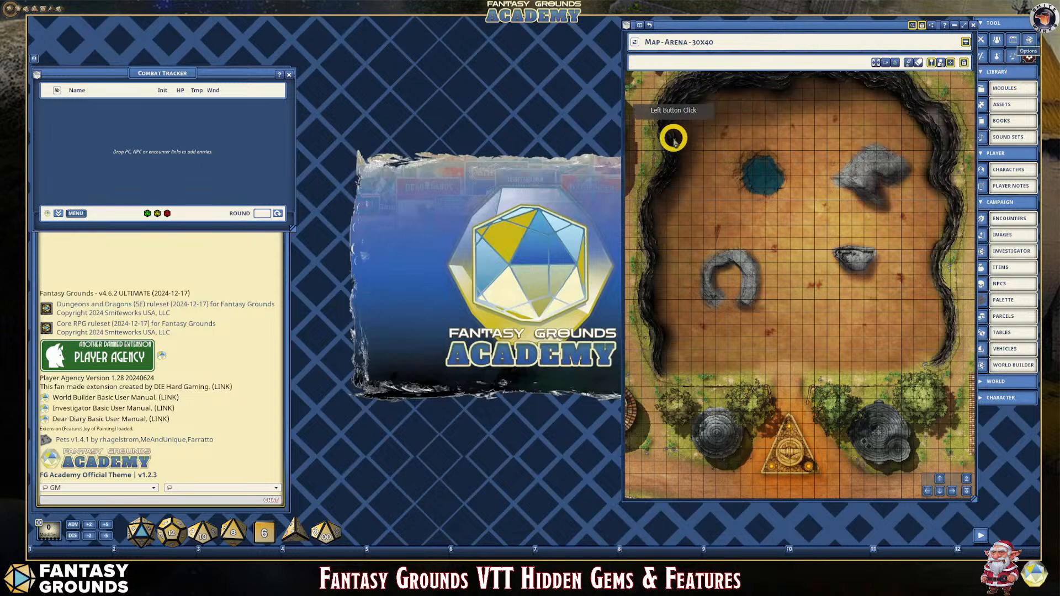
drag(563, 190, 515, 57)
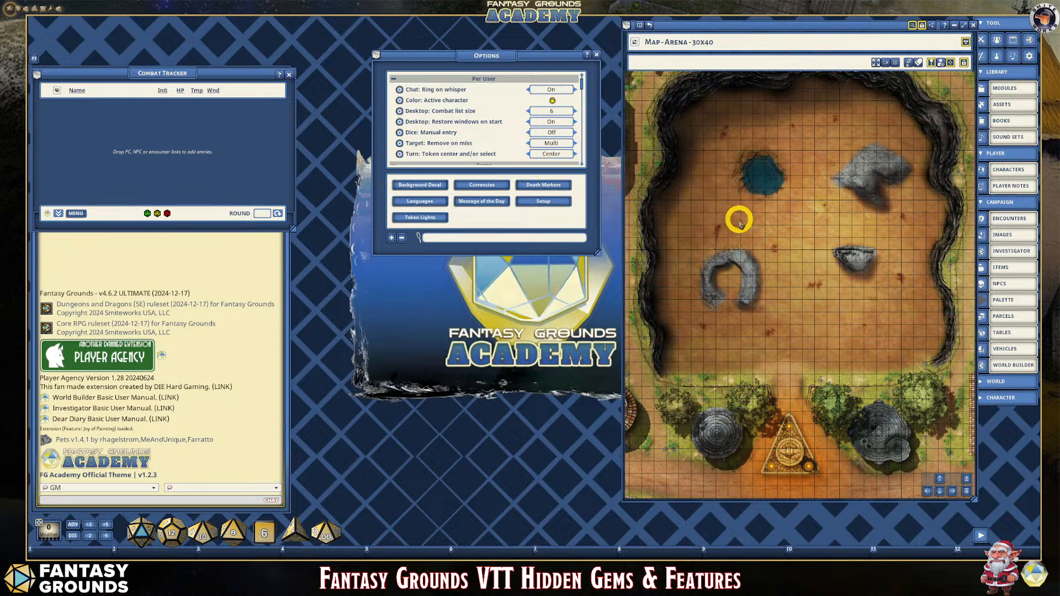
Draw an arrow pointer across the southern part of the arena floor, aimed toward the east wall.
scroll(787, 265, up, 2)
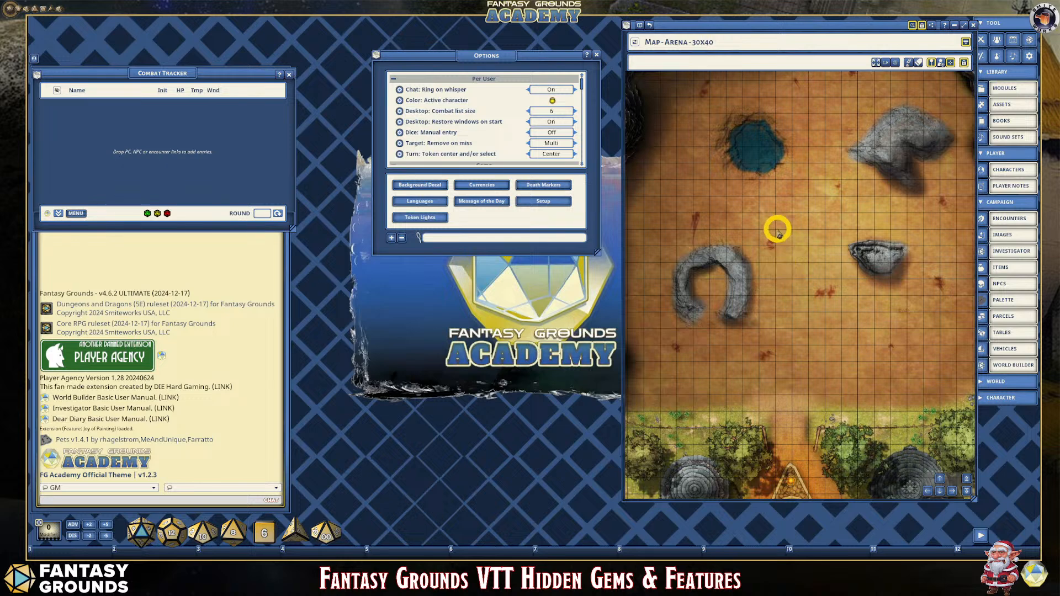
scroll(776, 229, down, 1)
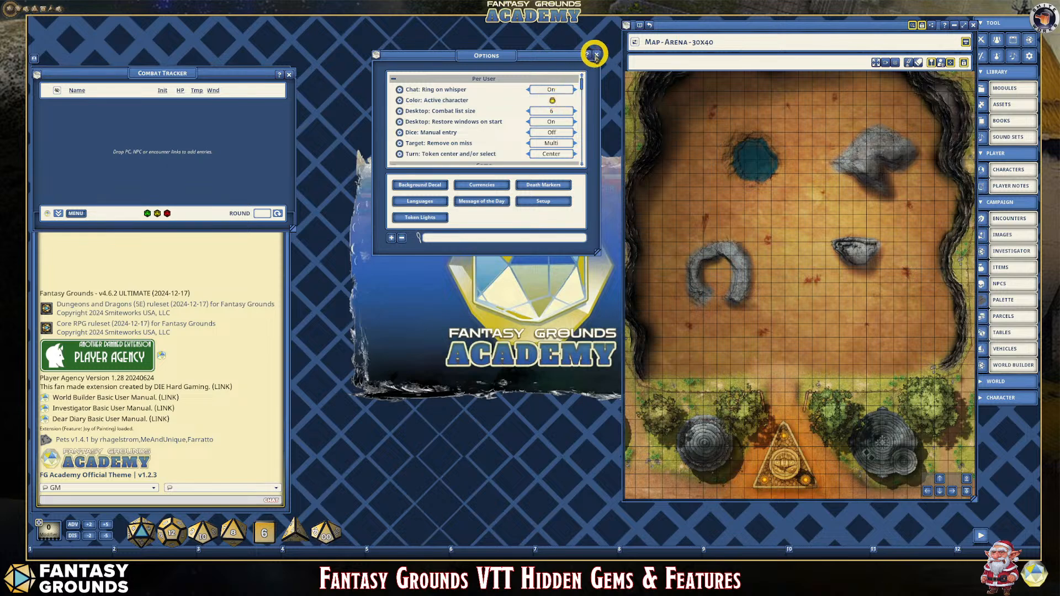
right_click(776, 220)
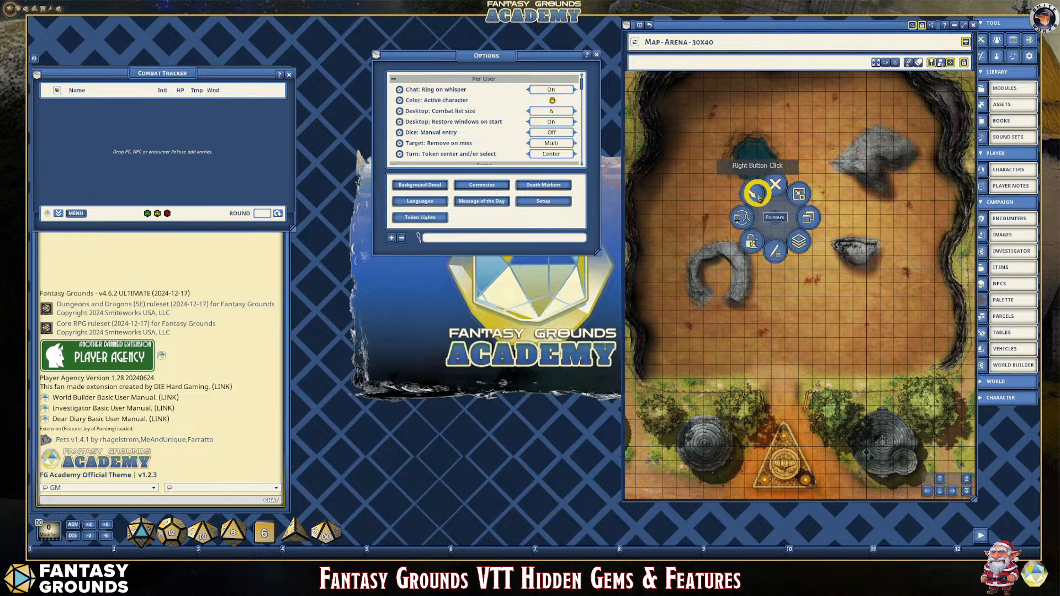
click(754, 193)
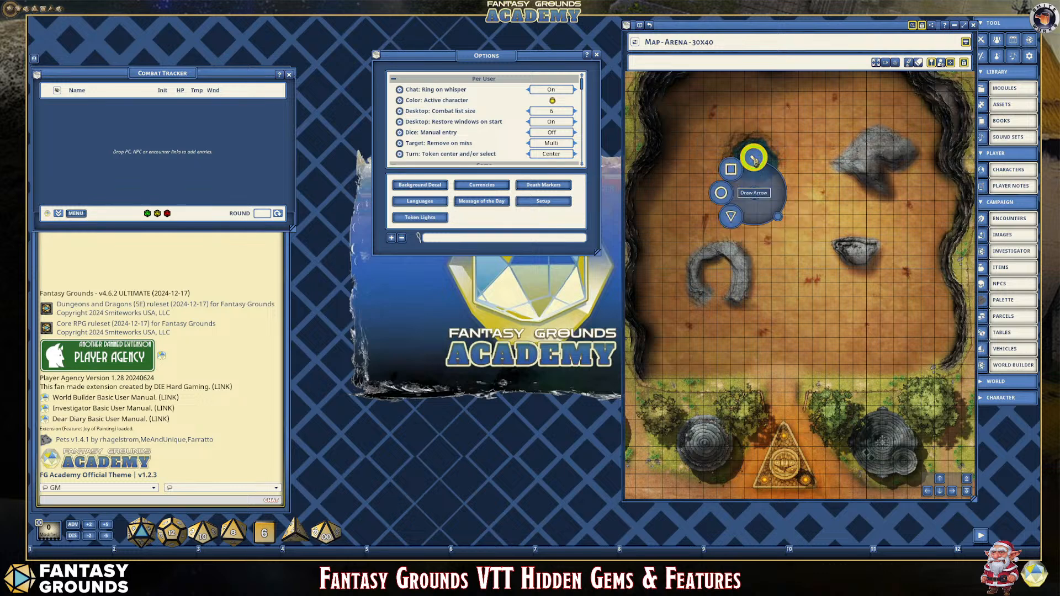
click(754, 159)
drag(753, 350, 879, 310)
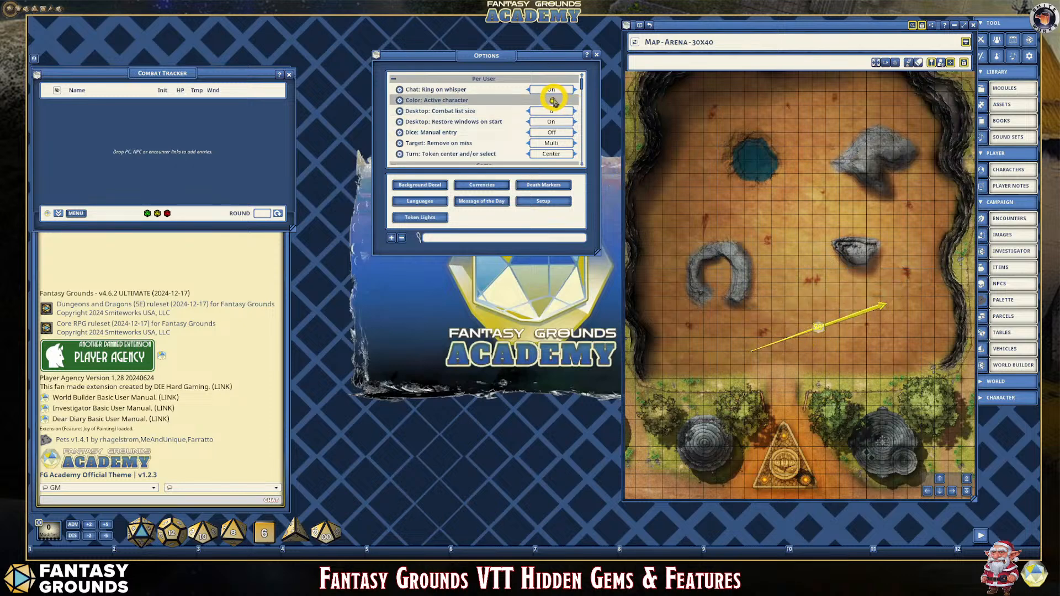
Set the active character color to cyan in the options.
click(552, 99)
click(534, 251)
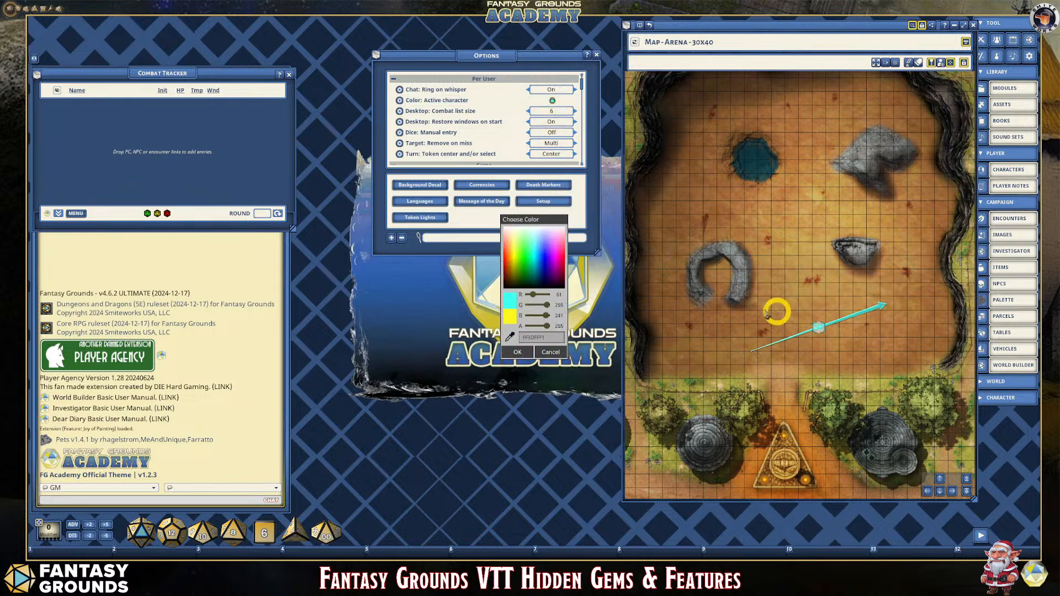
click(518, 352)
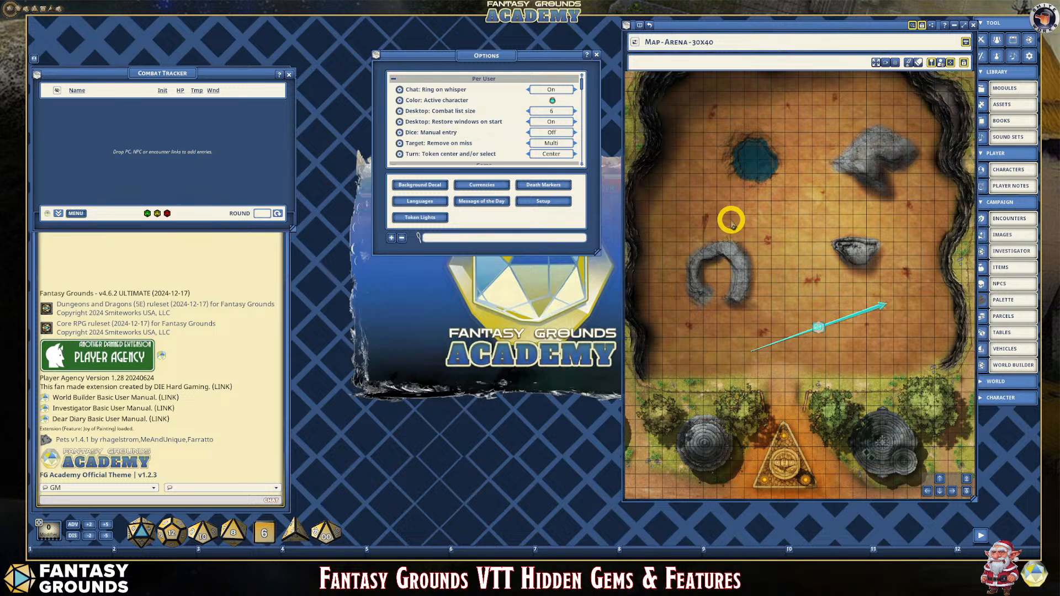
Draw a circle pointer in the middle of the arena floor and shift it slightly east.
right_click(770, 219)
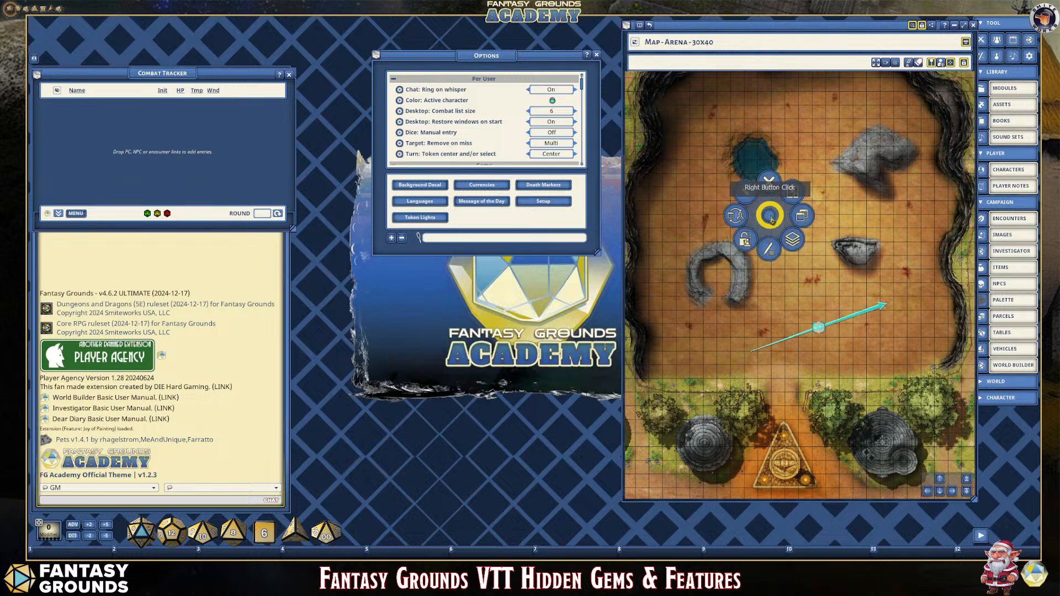
click(744, 190)
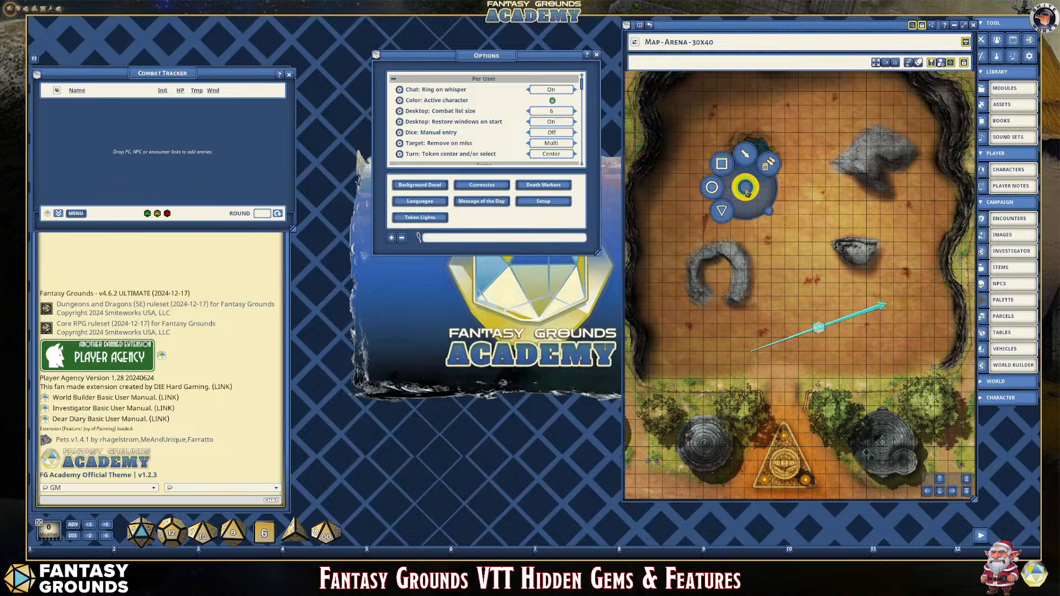
click(711, 188)
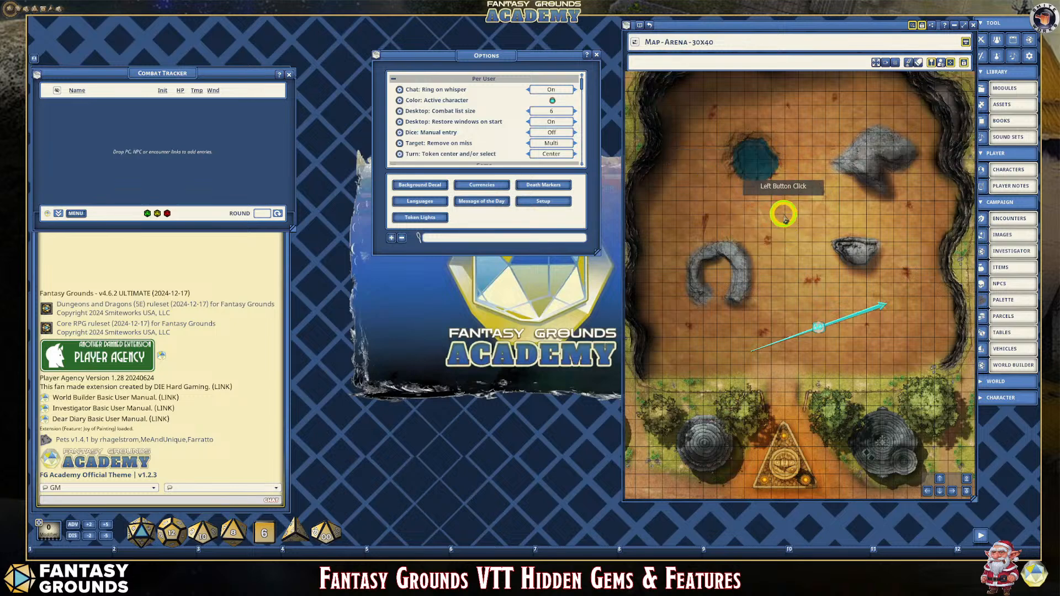
drag(785, 217, 811, 255)
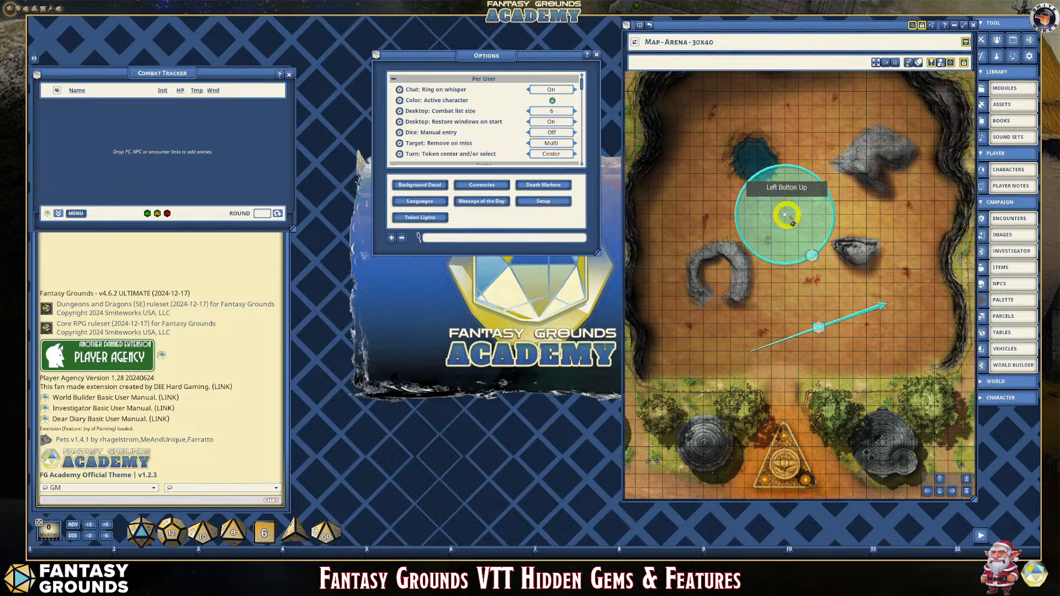
click(869, 283)
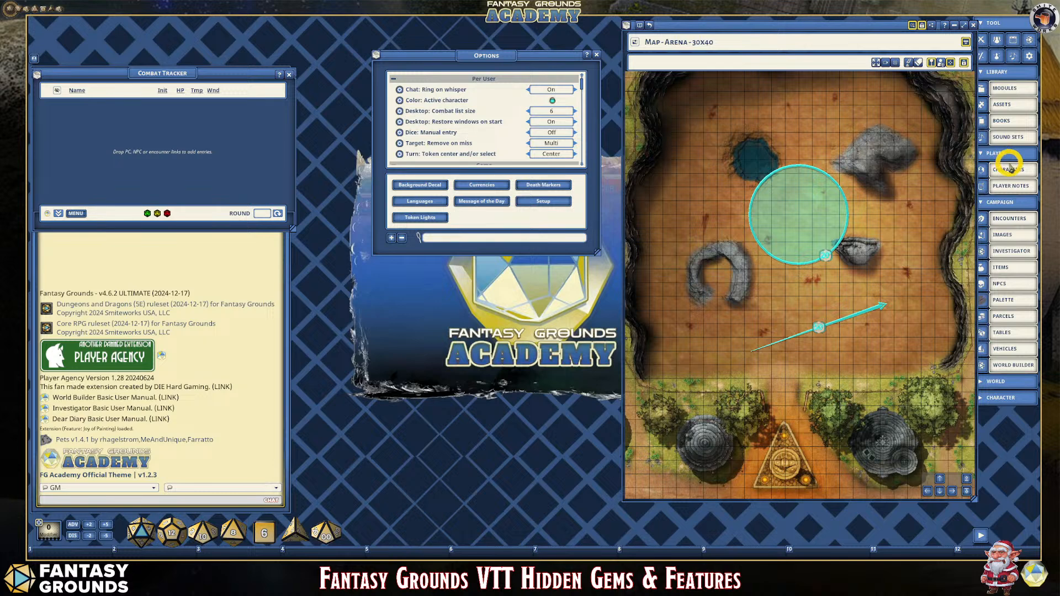
Open the level 3 dwarven cleric's sheet from the character list and place it beside the chat.
click(1009, 176)
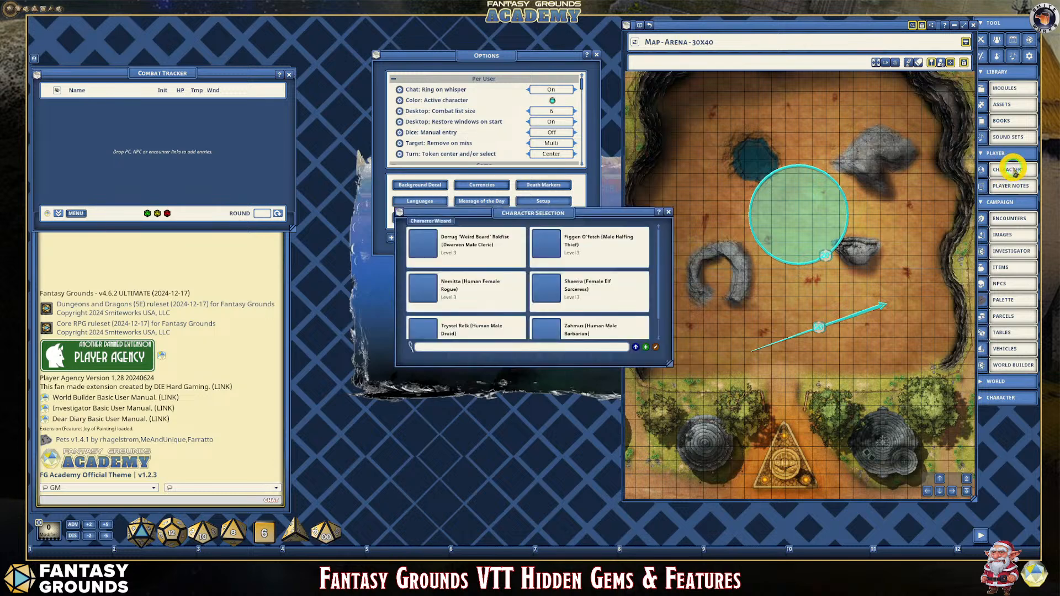
drag(548, 213, 462, 105)
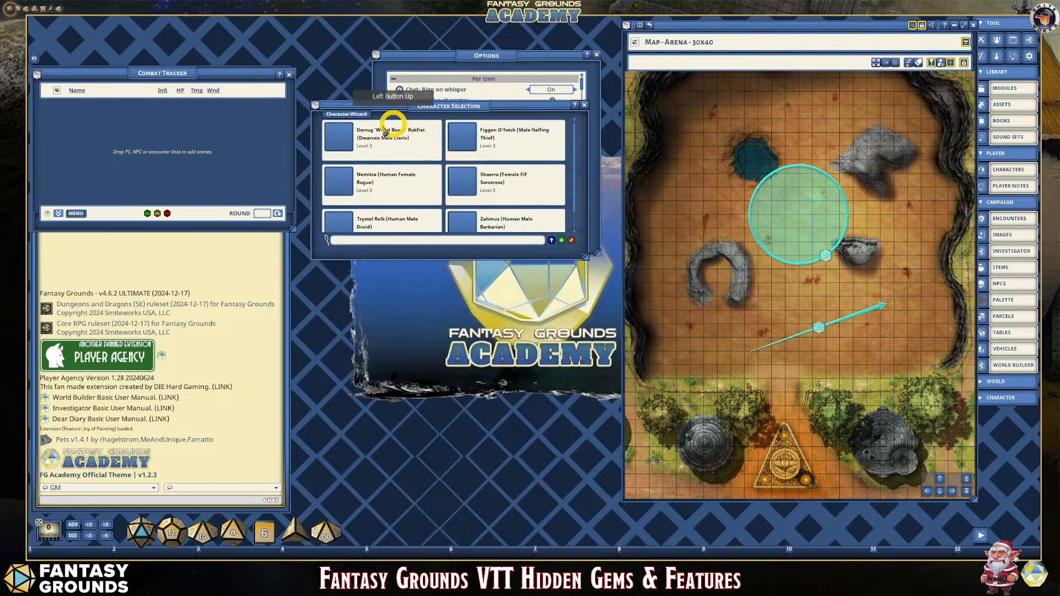
click(338, 132)
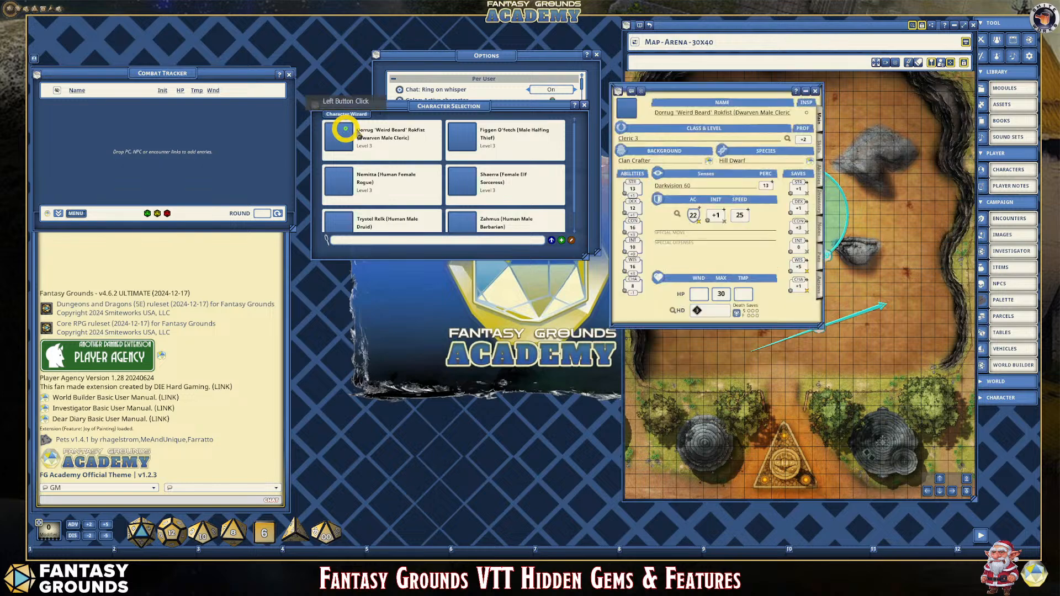
drag(686, 89, 382, 217)
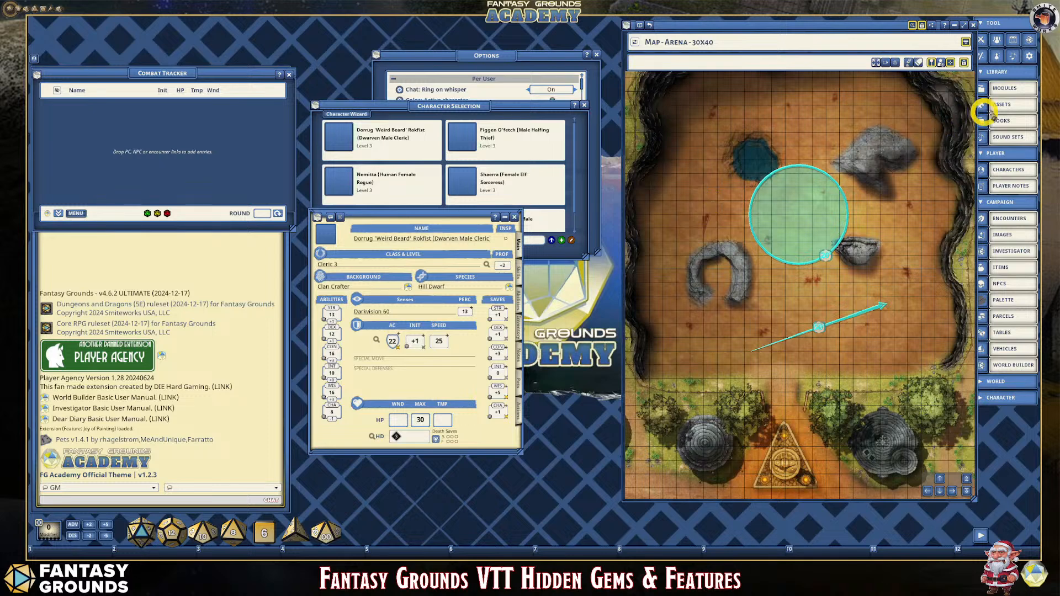
Open the Assets window beside the cleric's sheet and limit it to portraits.
click(1019, 104)
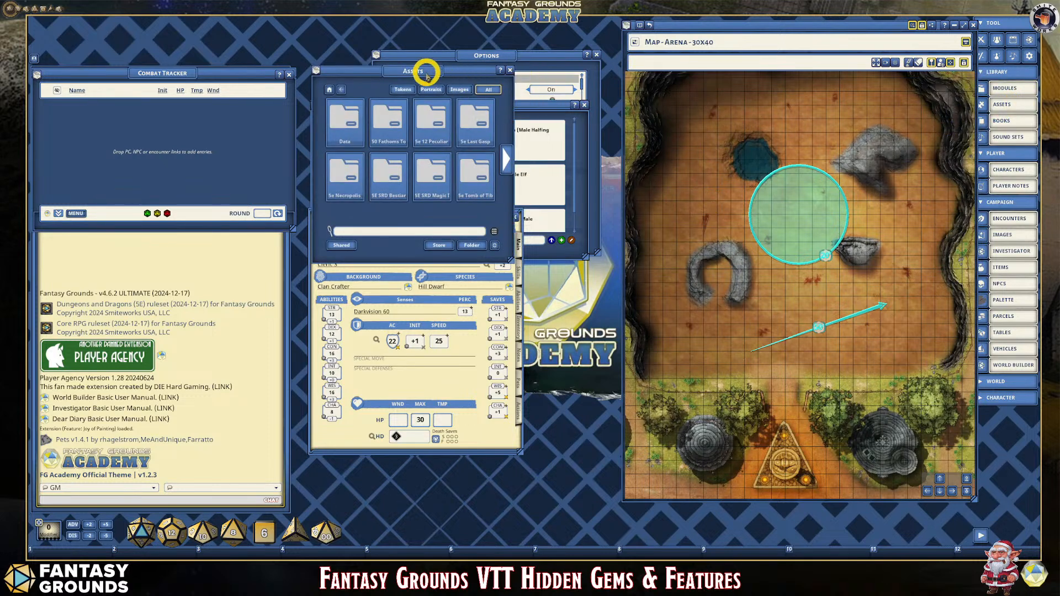
drag(427, 74, 701, 138)
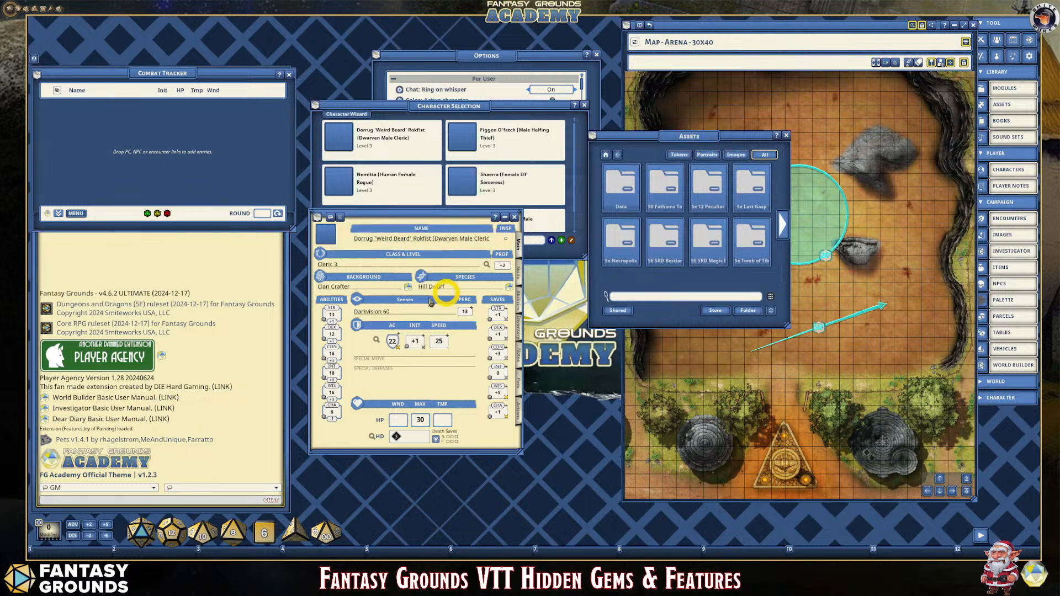
click(328, 237)
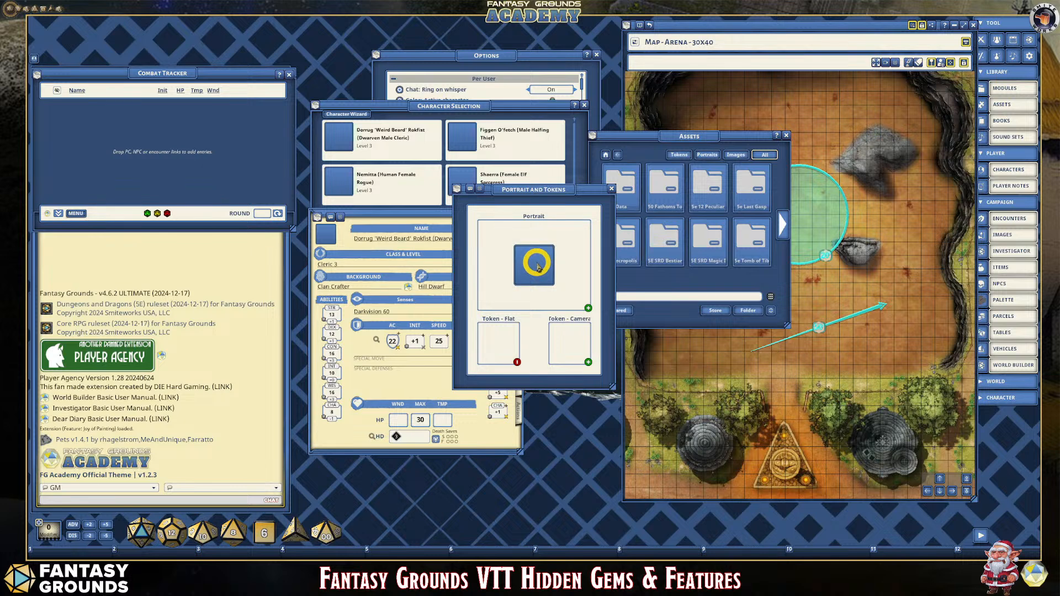
click(611, 189)
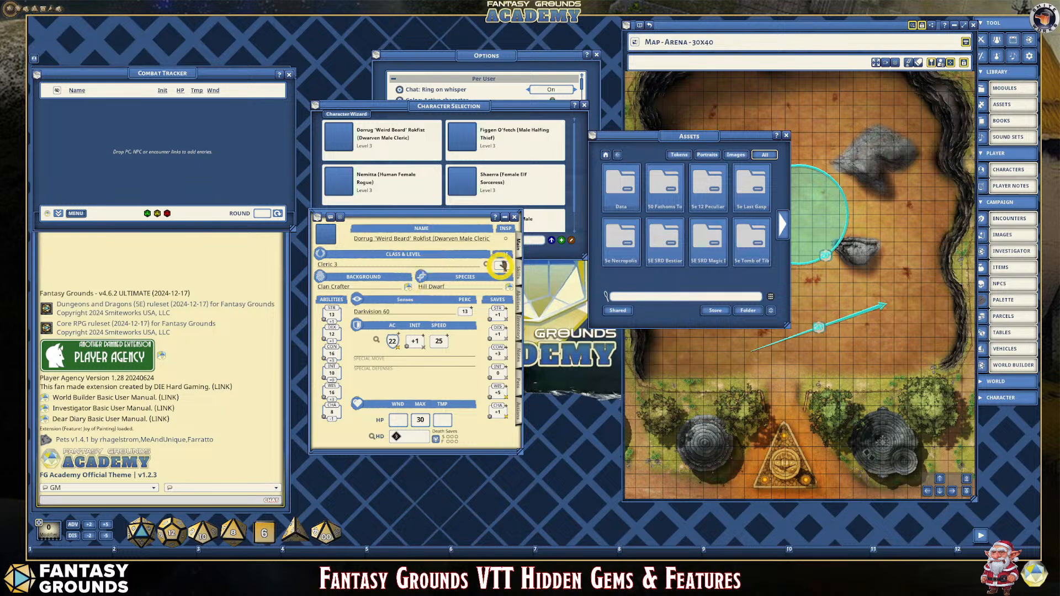
click(709, 154)
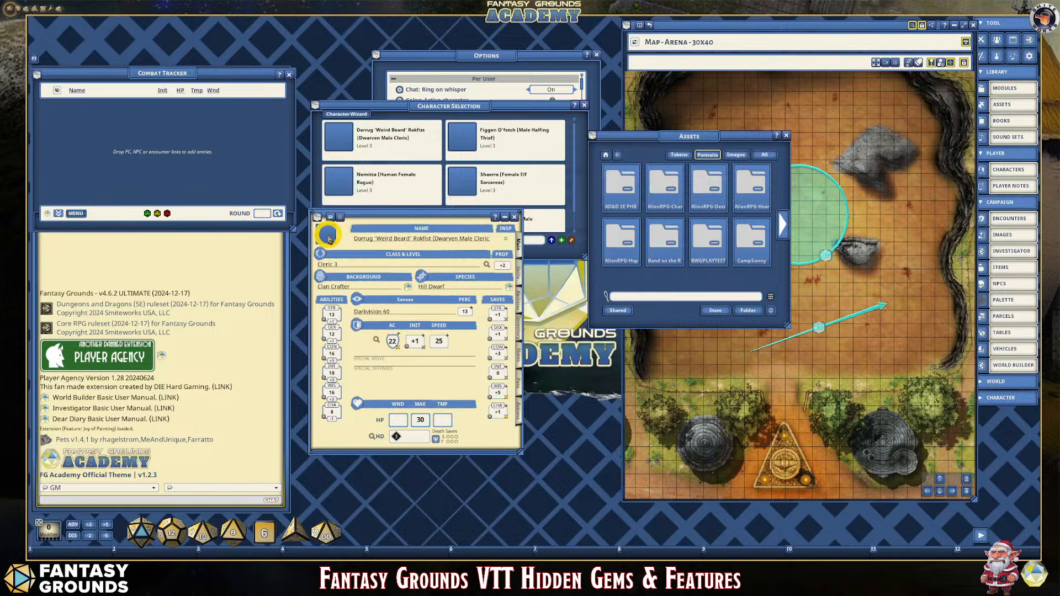
Look at the portrait selection available from the cleric's sheet and close its windows.
click(327, 238)
click(543, 257)
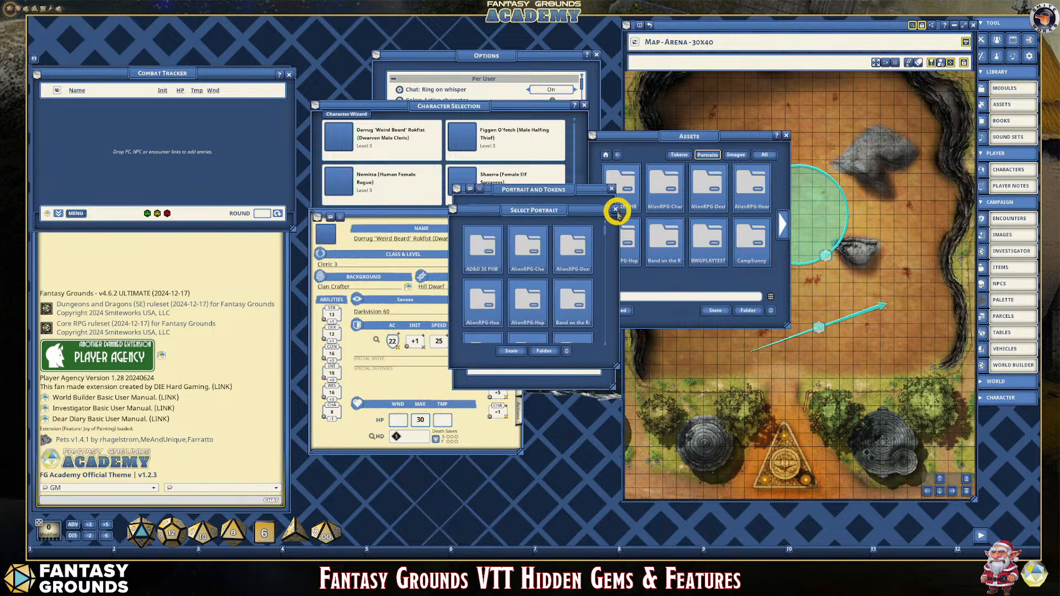
click(616, 210)
click(612, 189)
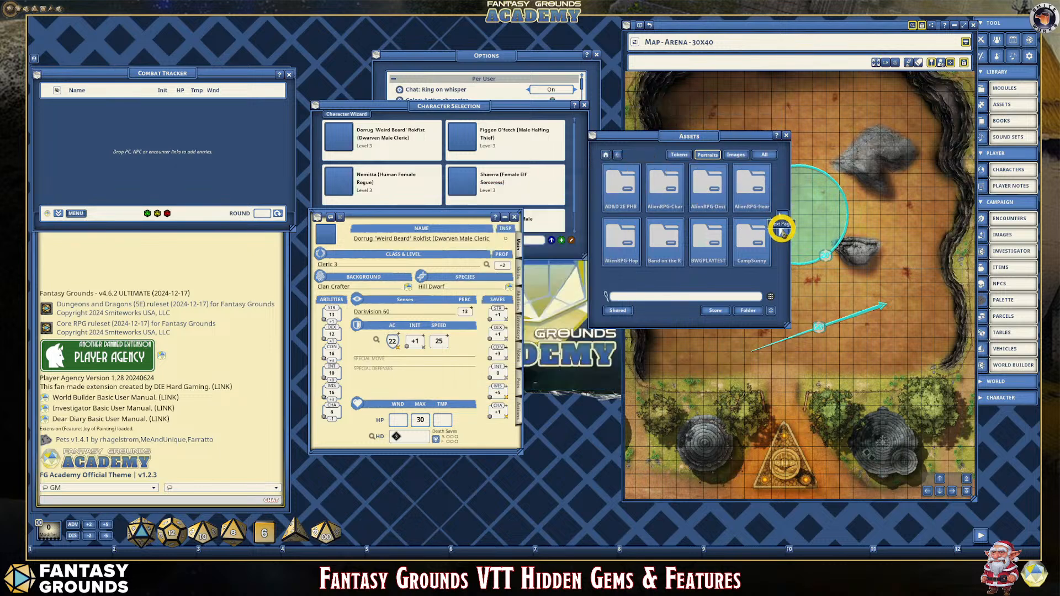
Open the Custom Made Portraits folder in an enlarged Assets window and go to its next page of portraits.
click(781, 230)
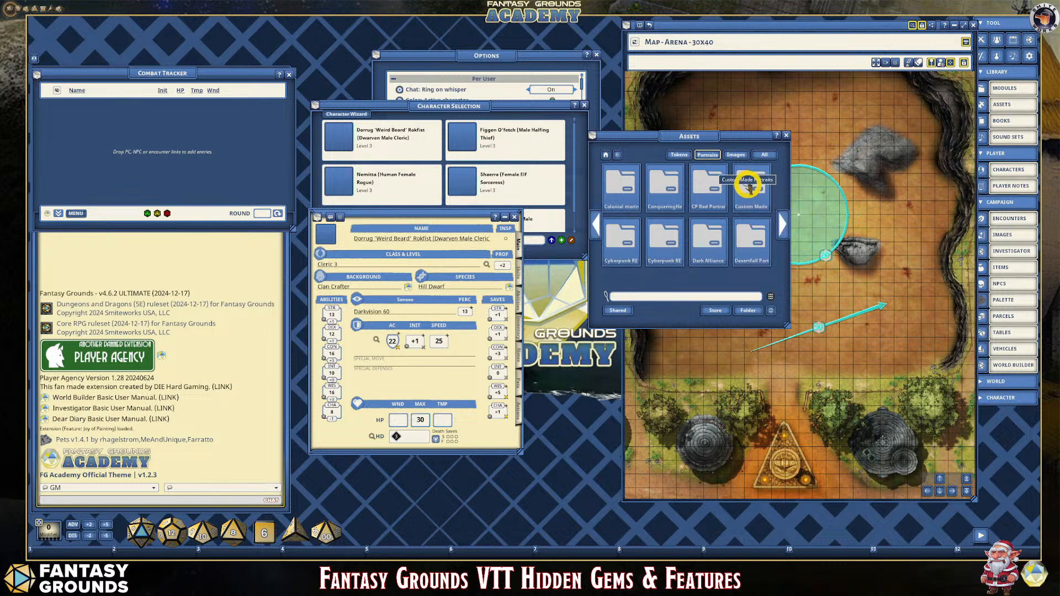
click(752, 187)
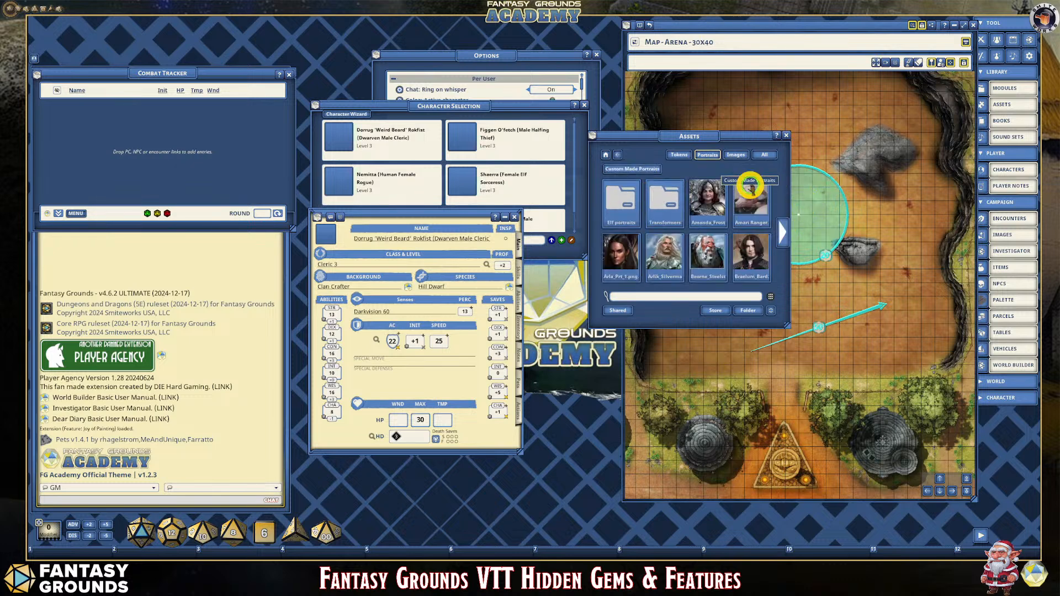
drag(674, 142, 669, 32)
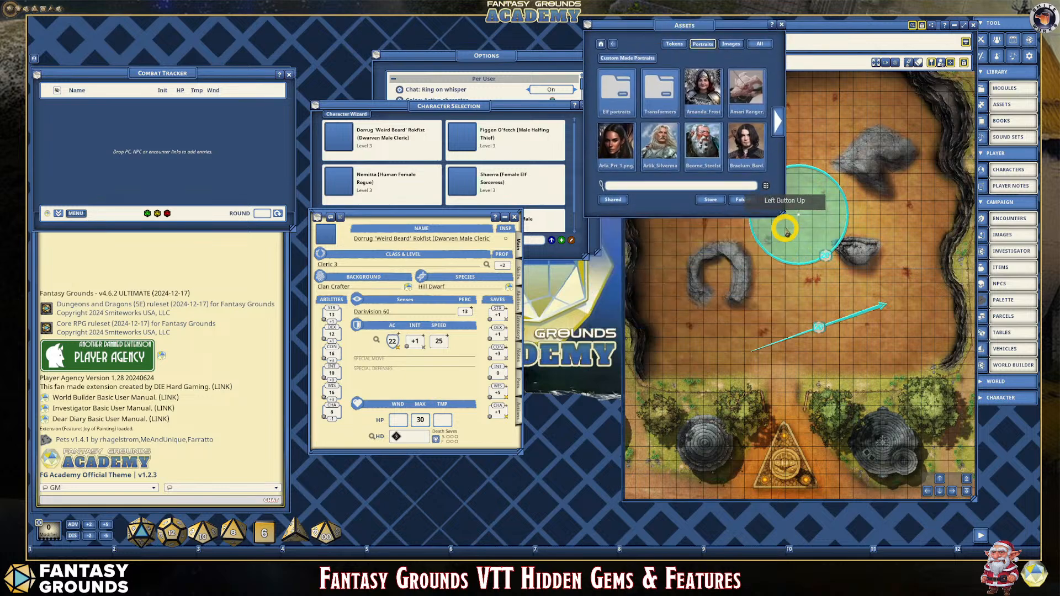
drag(785, 217, 938, 396)
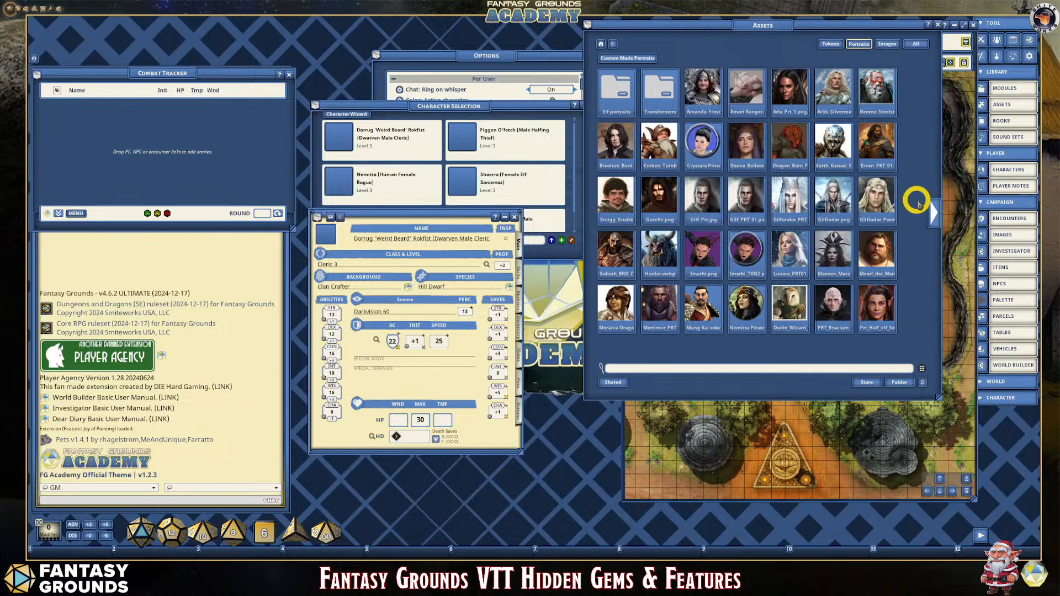
click(934, 212)
Assign token_2.png as both the portrait and the flat token of the dwarven cleric.
drag(628, 221, 334, 239)
click(329, 235)
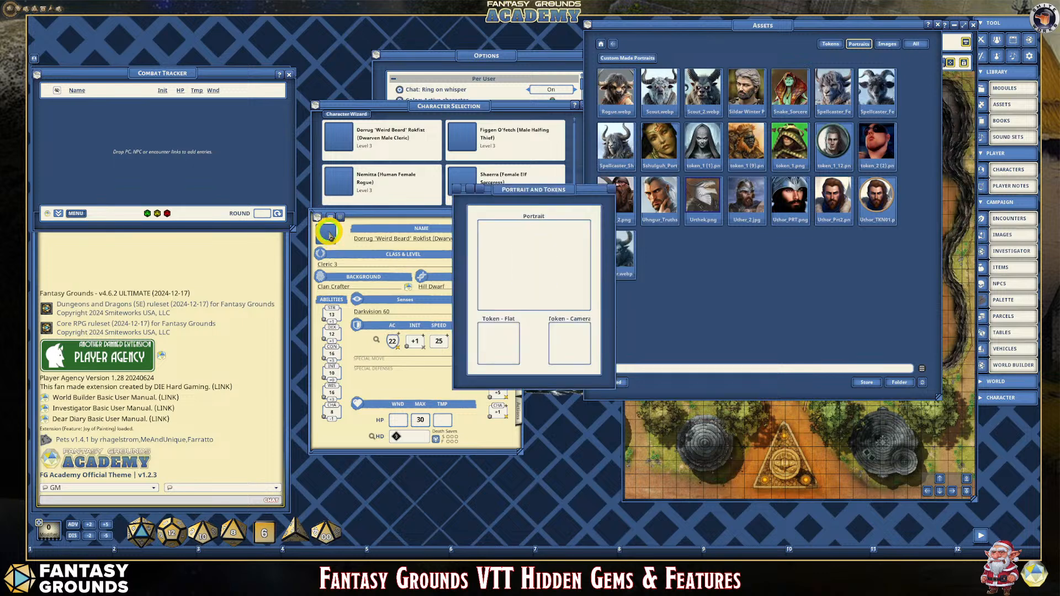
drag(540, 177, 420, 128)
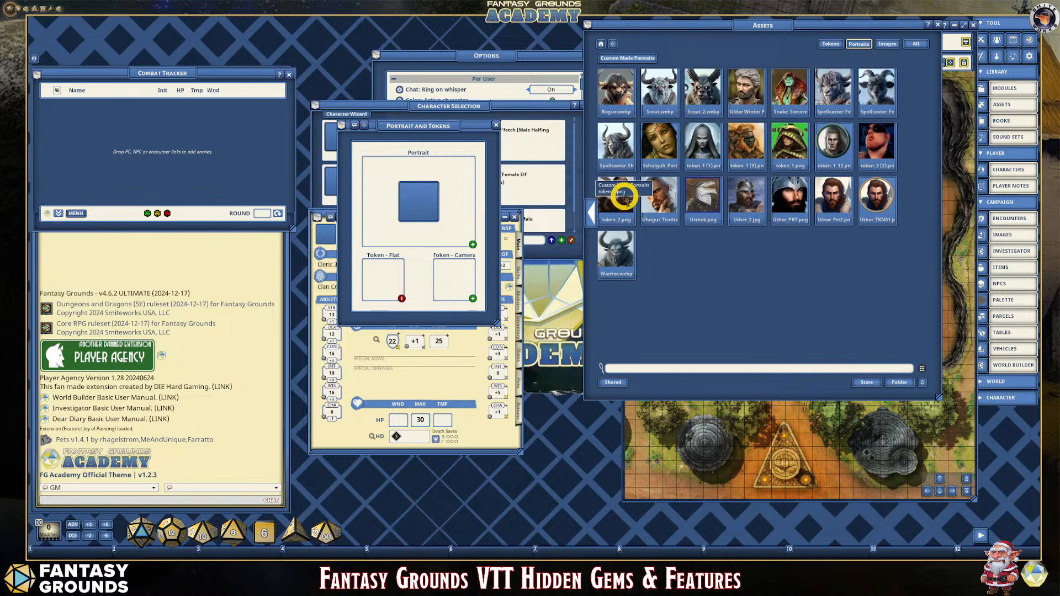
drag(628, 196, 667, 102)
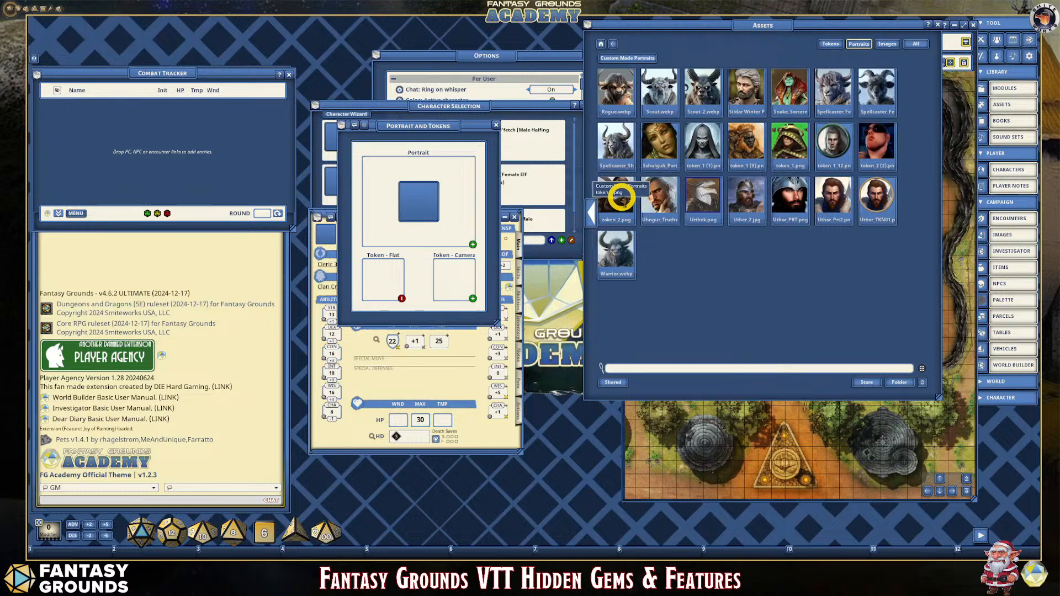
drag(621, 198, 418, 199)
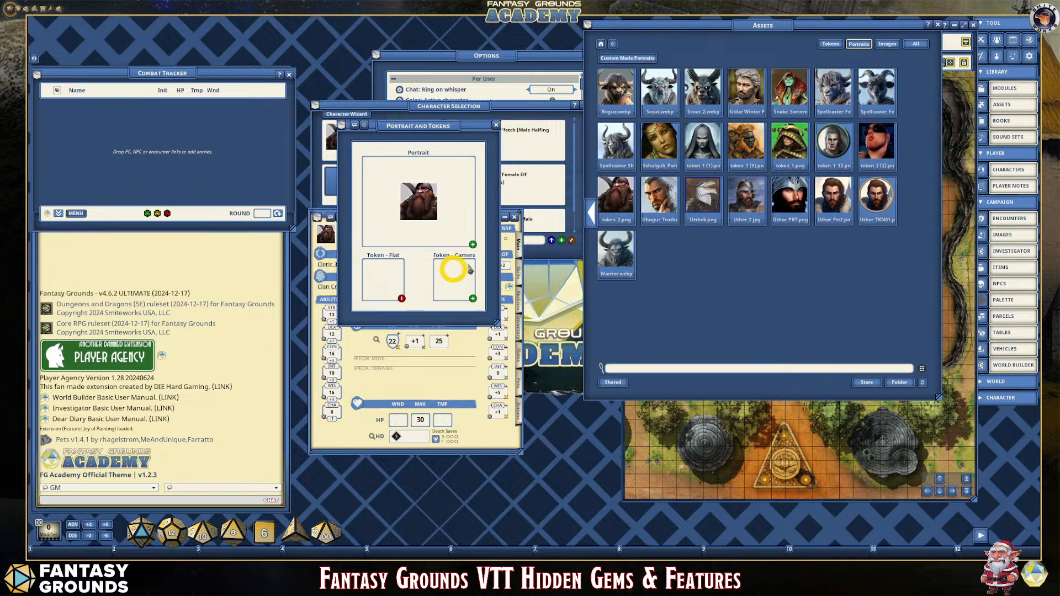
drag(615, 196, 378, 279)
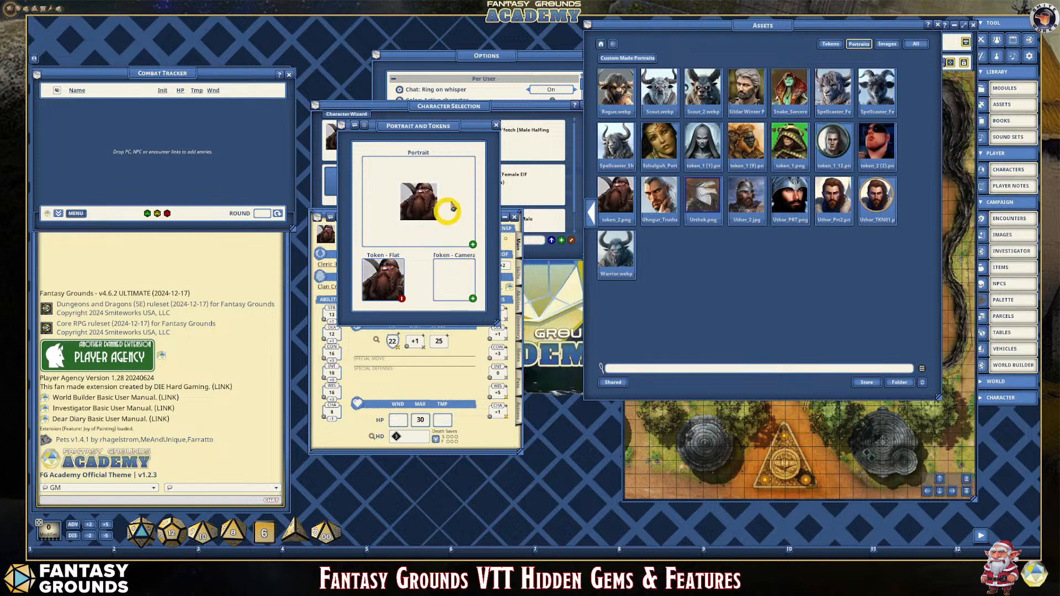
click(498, 130)
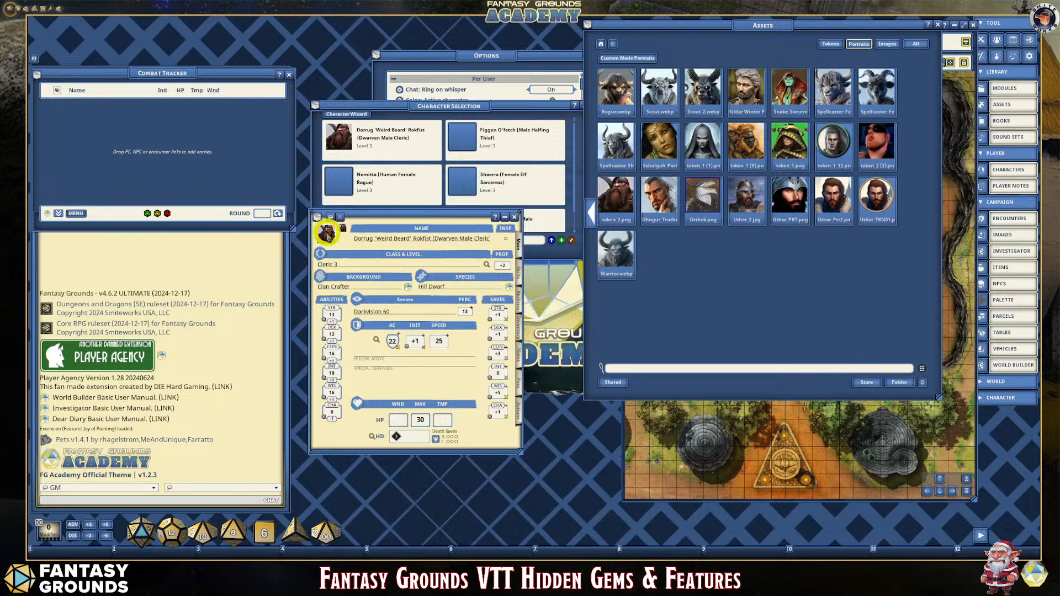
Revisit the cleric's portrait and token settings, check the portrait picker, and close these windows and the Assets window.
click(326, 233)
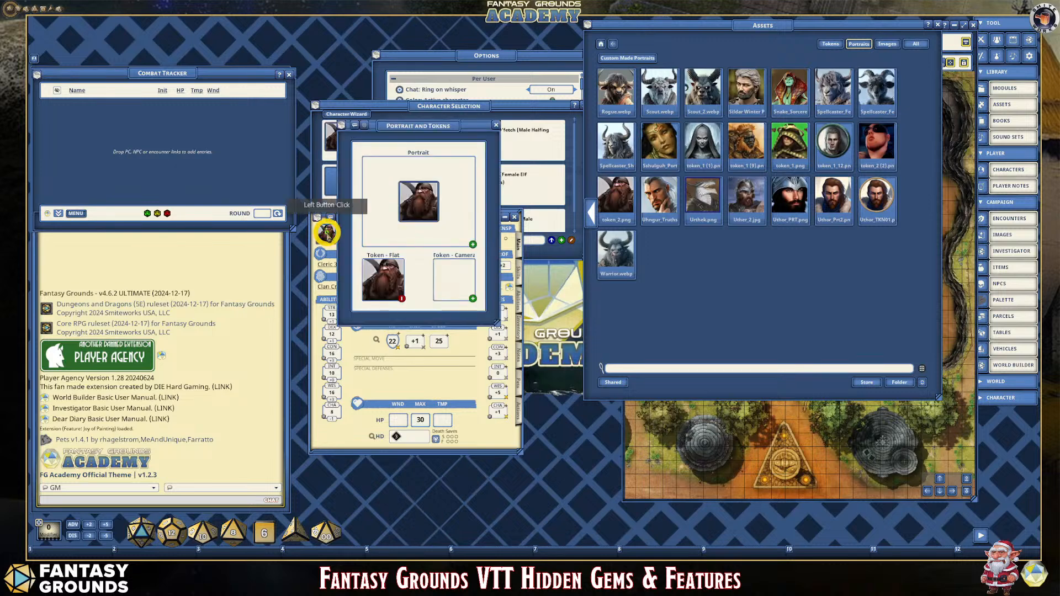
click(473, 243)
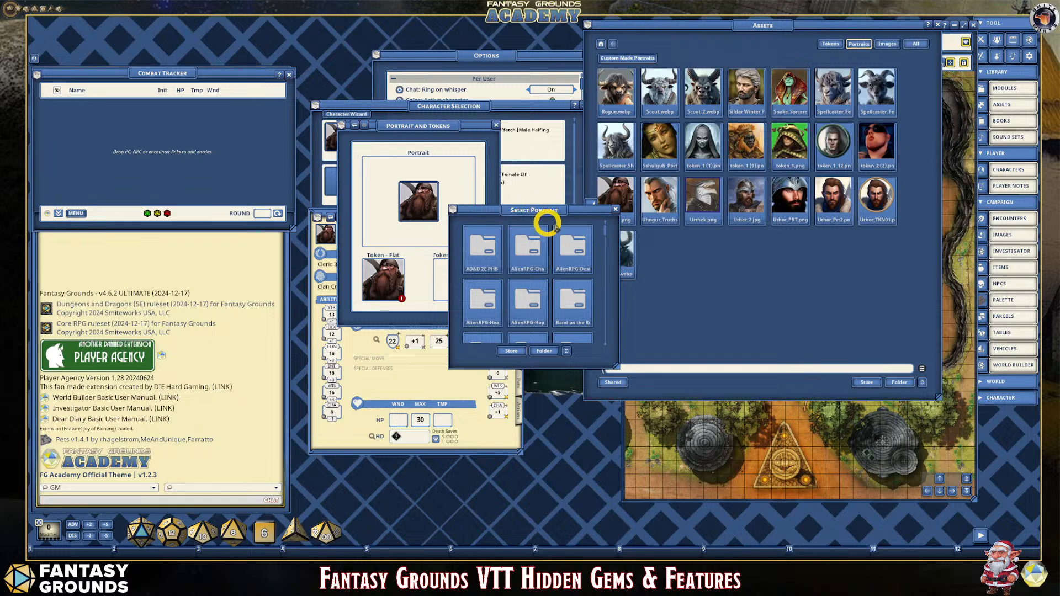
click(616, 209)
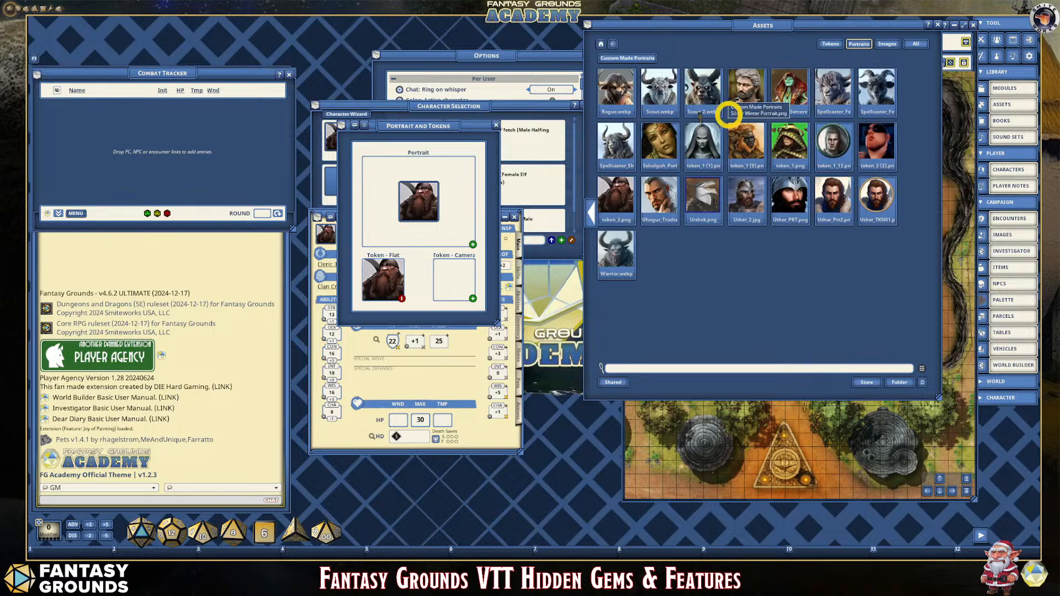
click(496, 126)
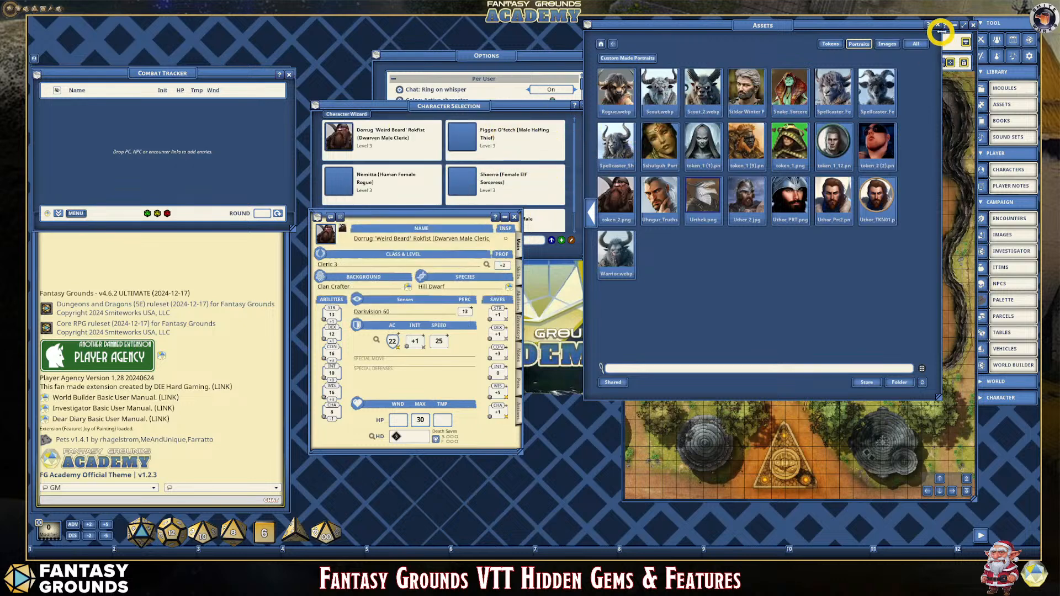
click(940, 25)
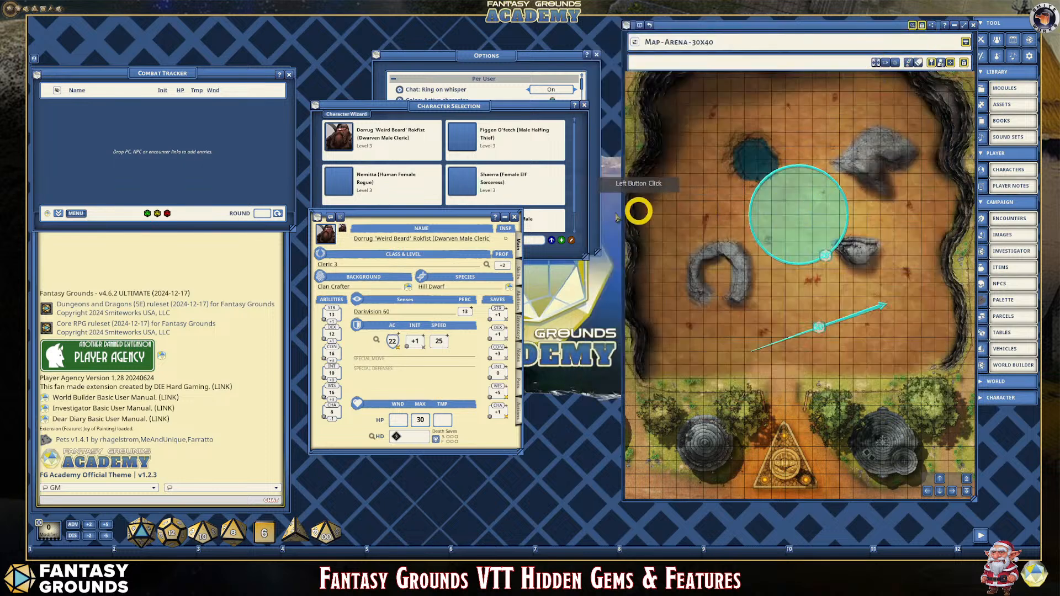
Add the dwarven cleric to the combat tracker and close the character list and the cleric's sheet.
click(583, 111)
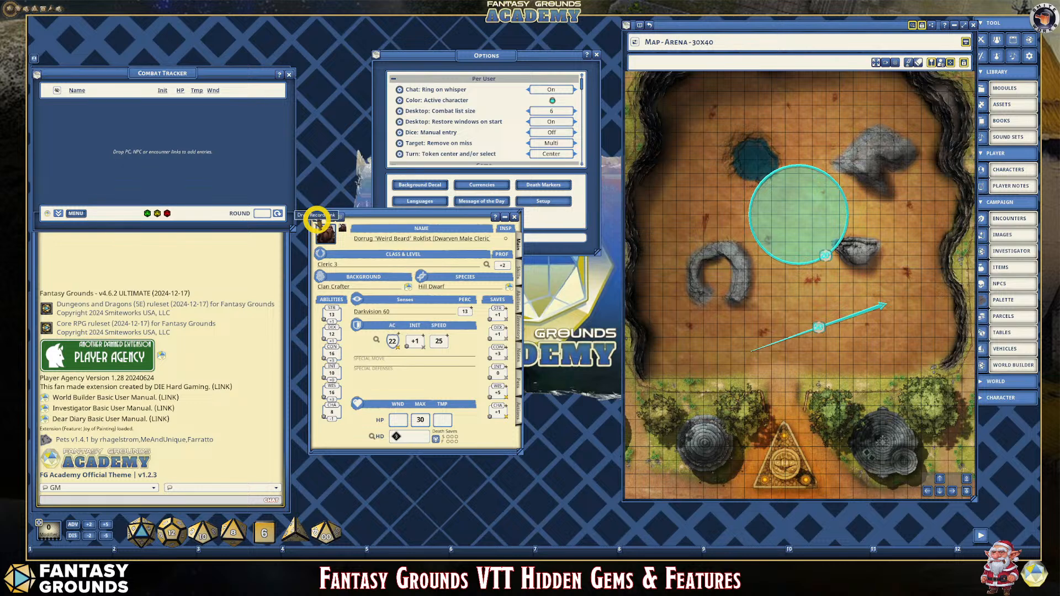
drag(318, 217, 68, 122)
click(514, 217)
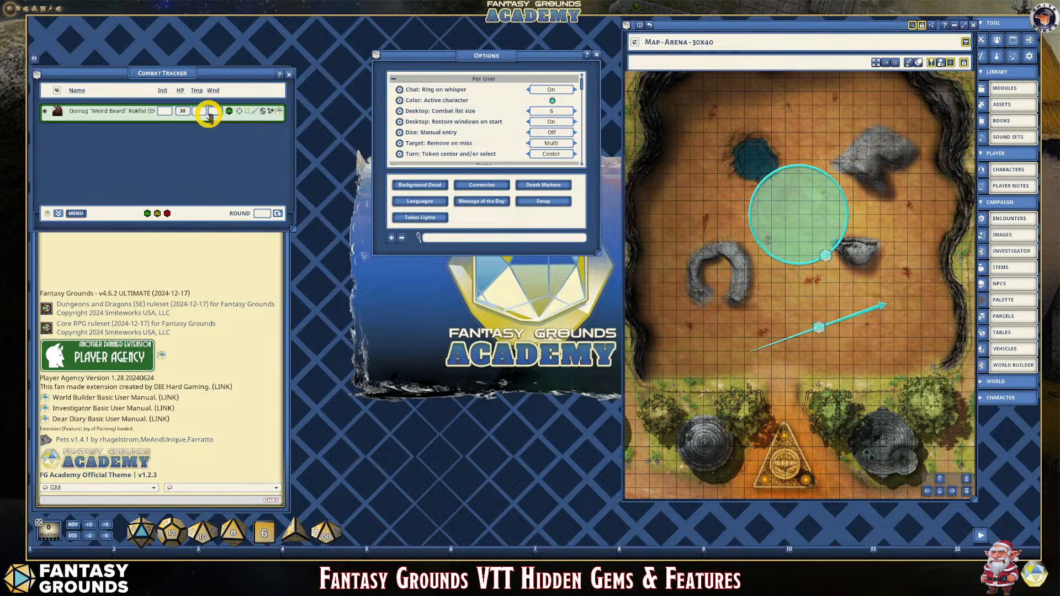
Add the dwarven cleric to the party sheet from the combat tracker, and close the party sheet and Options windows.
click(998, 40)
drag(485, 160, 428, 73)
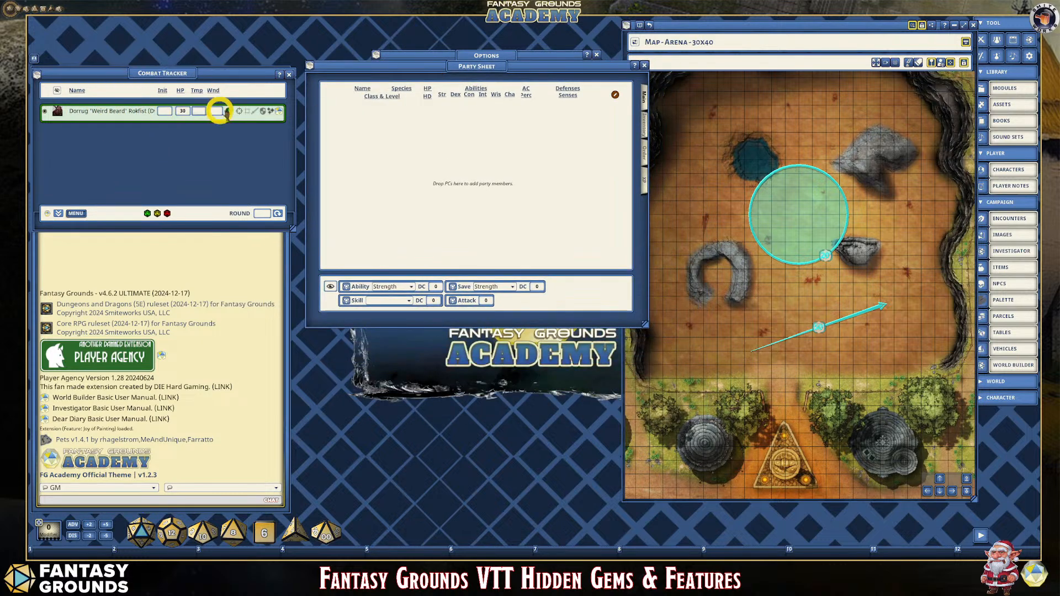
drag(278, 113, 385, 130)
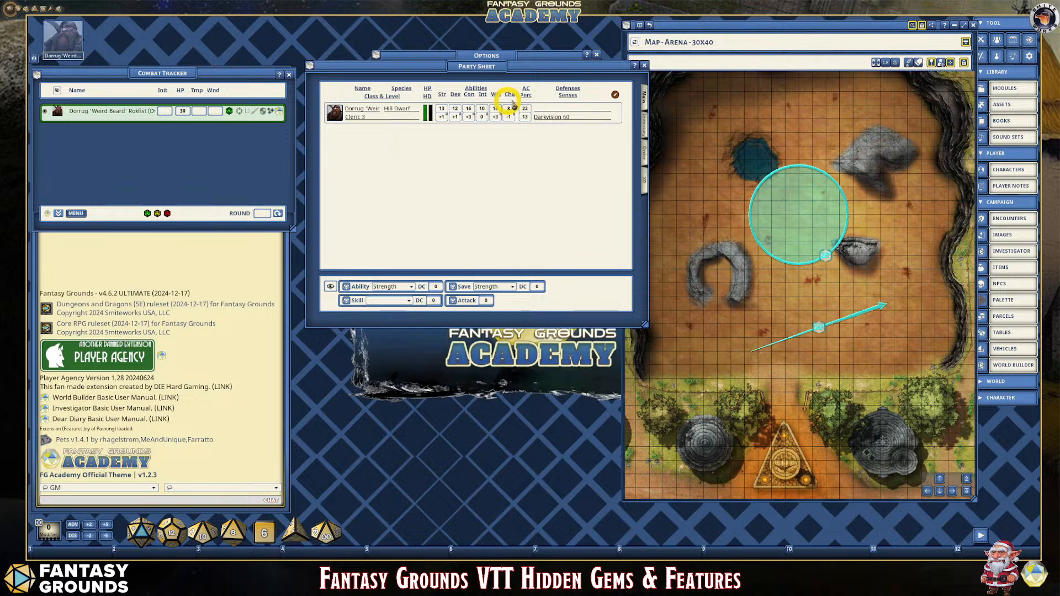
click(643, 68)
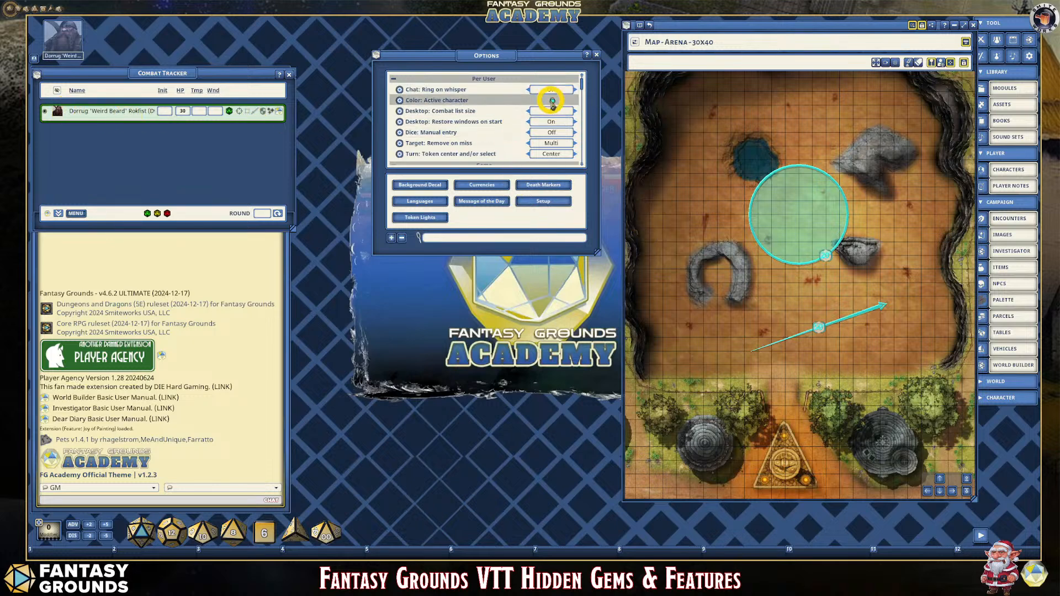
click(597, 55)
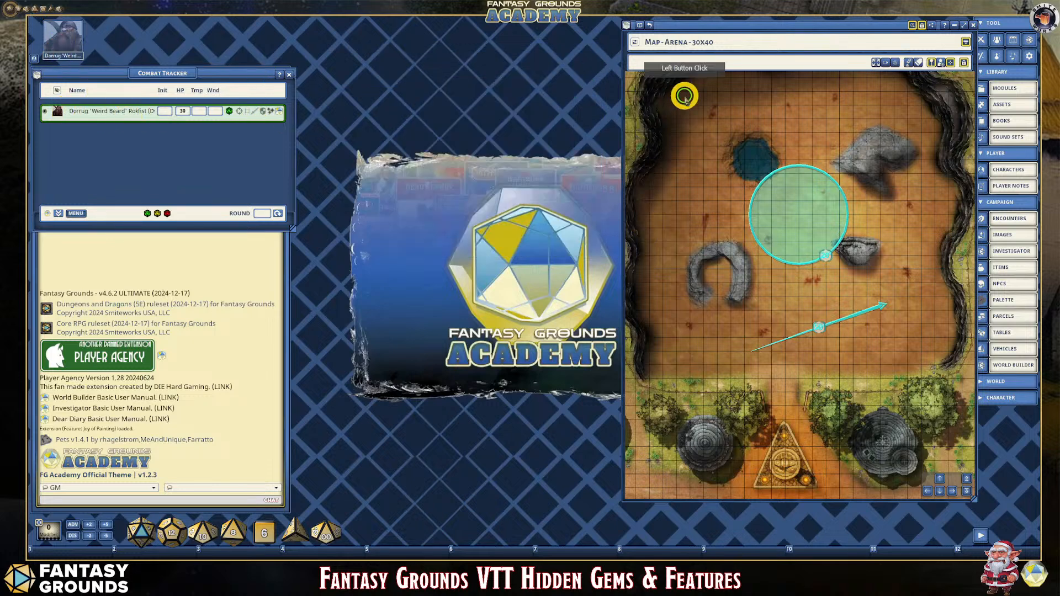
Take ownership of the dwarven cleric as GM from the character list.
click(1011, 170)
drag(522, 213, 468, 150)
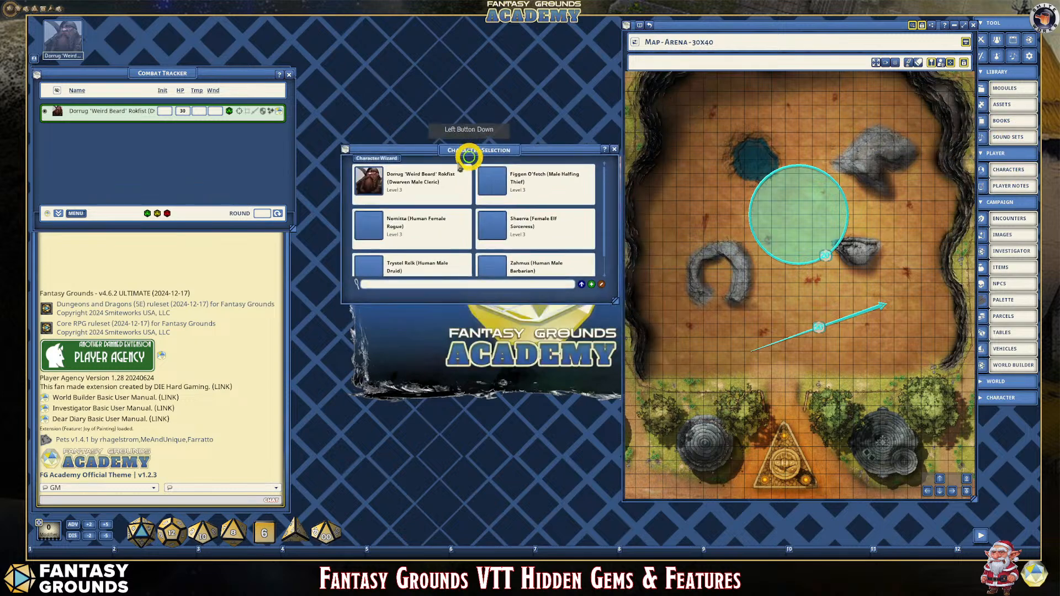
click(373, 181)
right_click(373, 181)
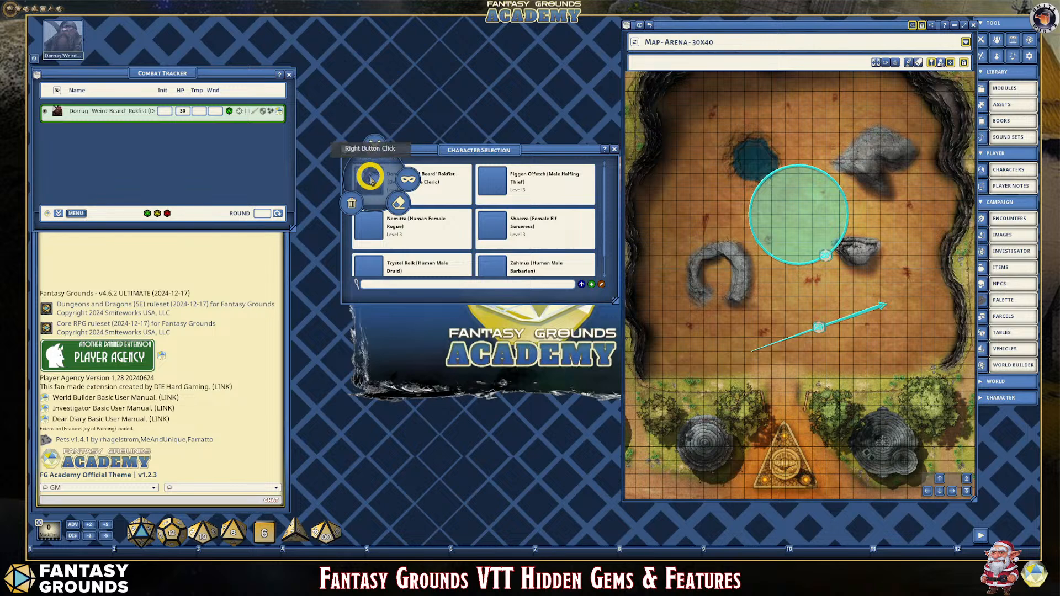
click(411, 180)
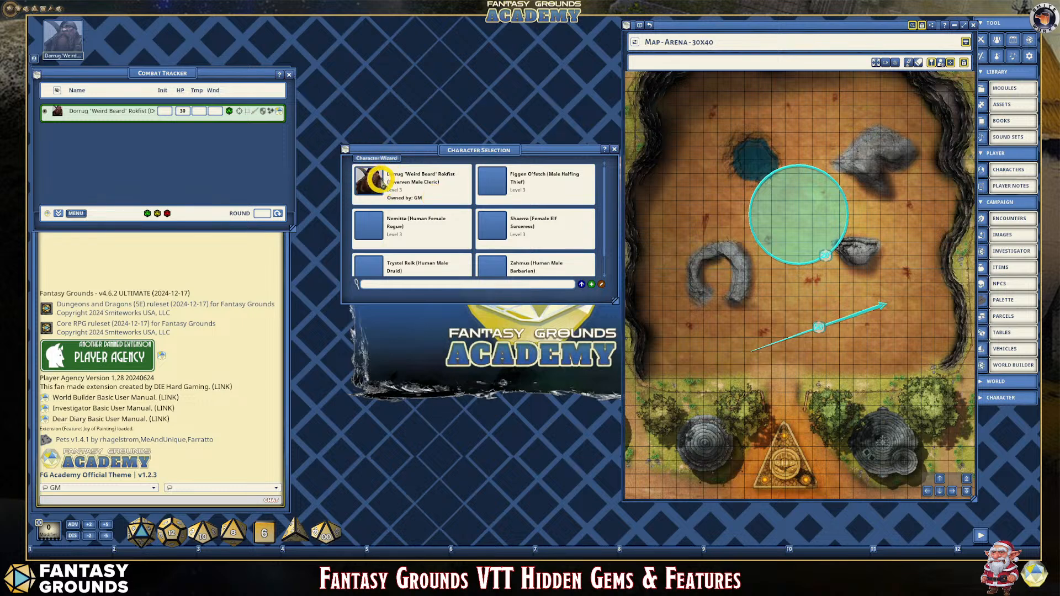
Look at the cleric's radial menu options in the character list and dismiss them.
right_click(379, 186)
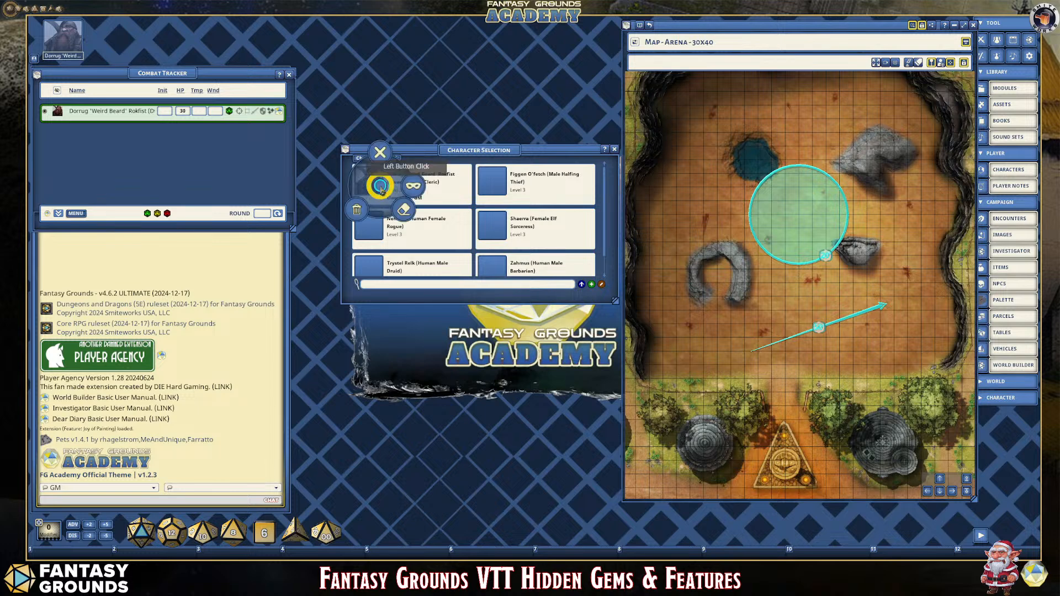
click(413, 190)
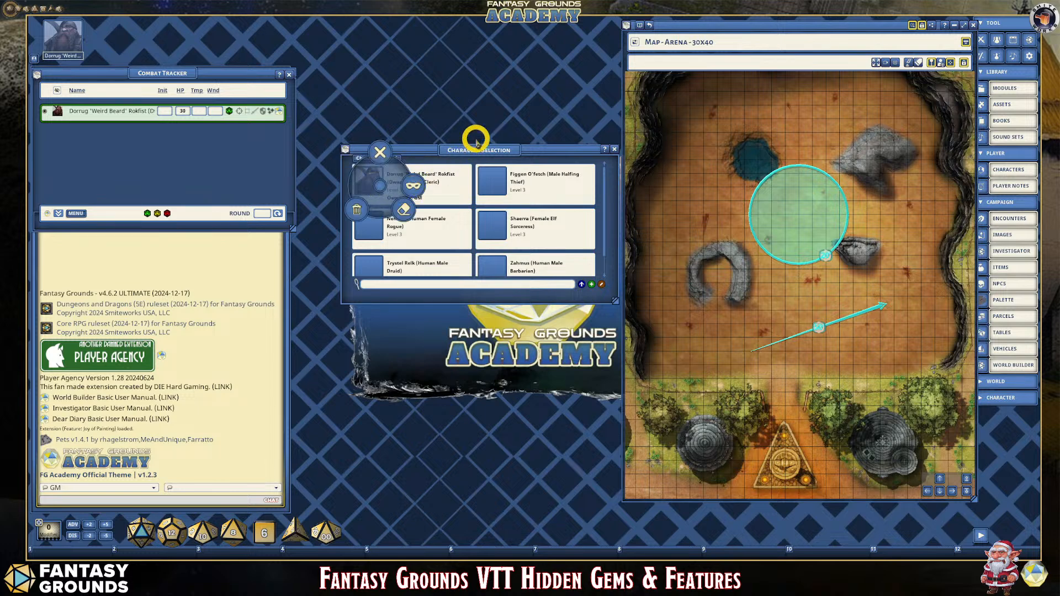
click(518, 201)
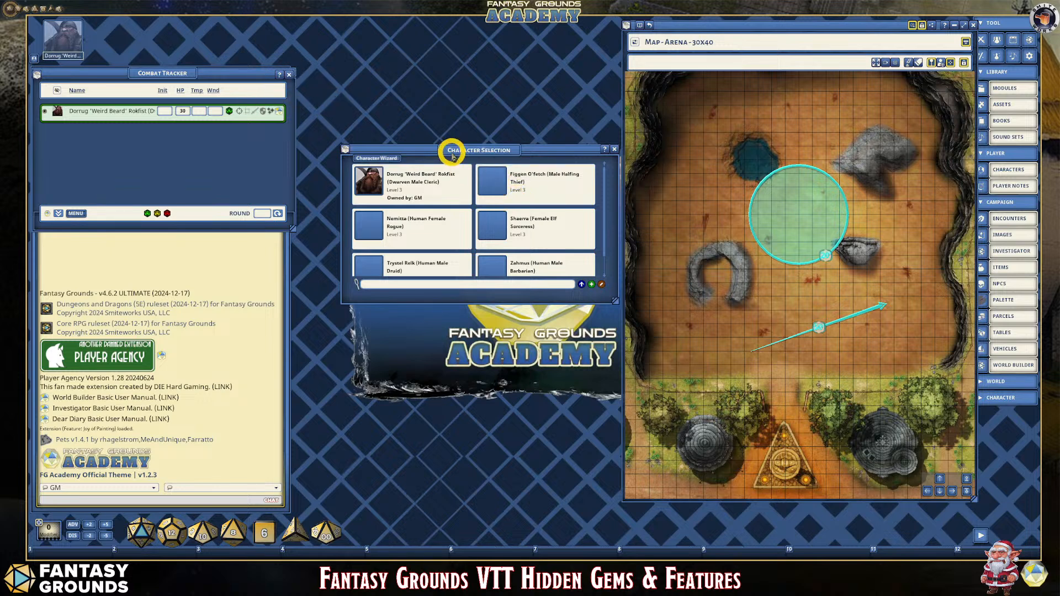
scroll(432, 207, down, 1)
scroll(407, 210, up, 1)
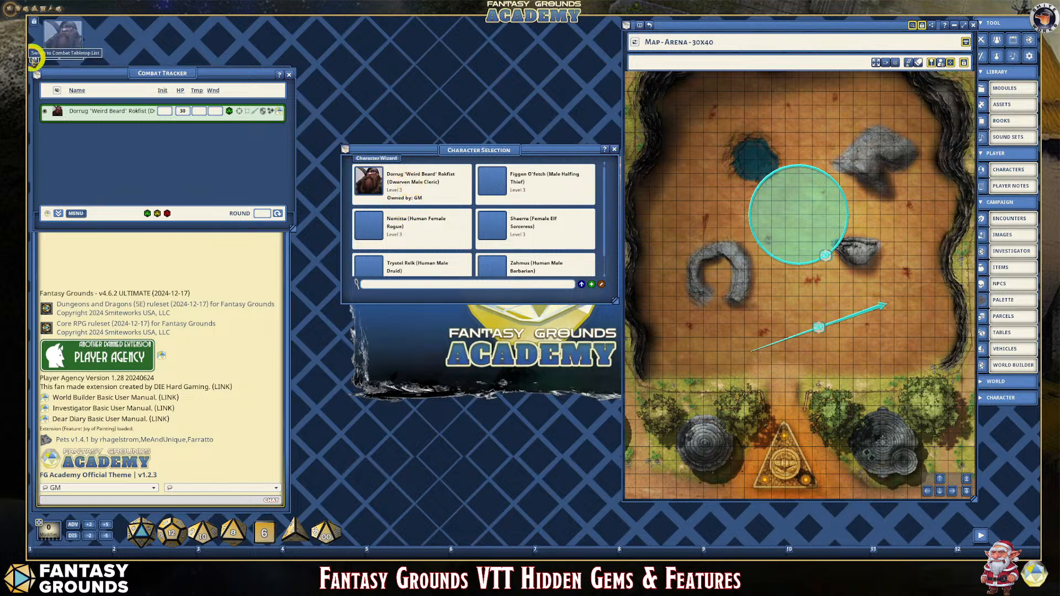
Toggle the tabletop list between the party and combat views, leaving it on the combat list.
click(34, 59)
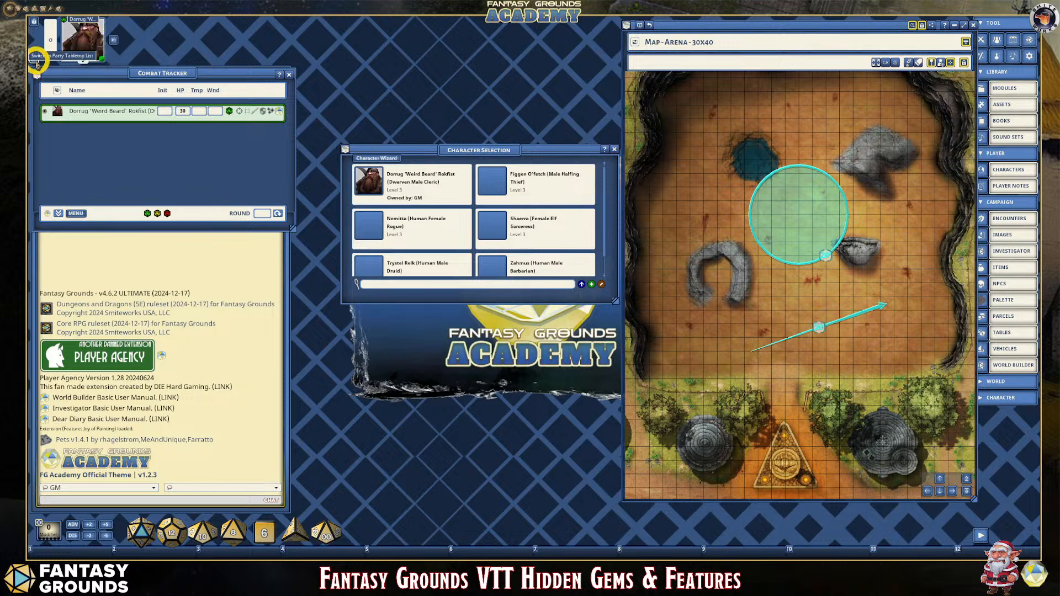
click(35, 61)
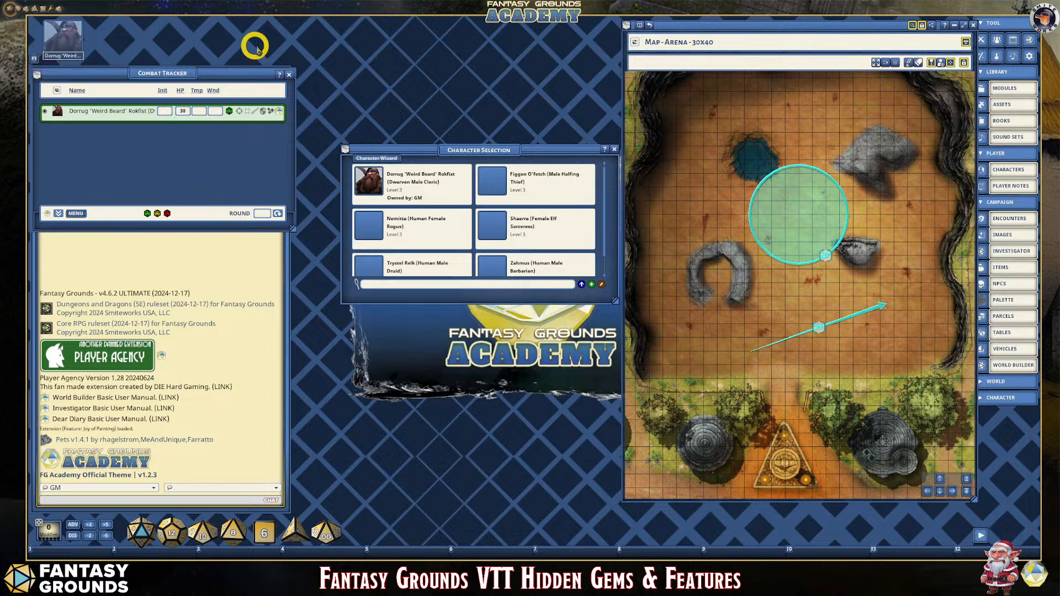
click(36, 62)
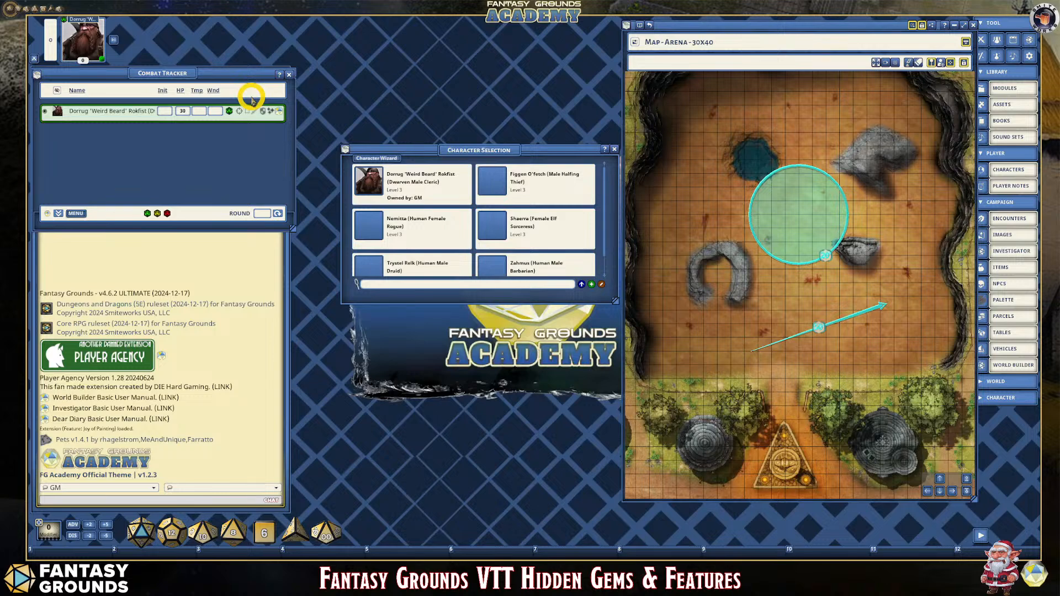
Place the dwarven cleric's token from the combat tracker on the arena map, just west of the circle pointer.
scroll(812, 220, up, 5)
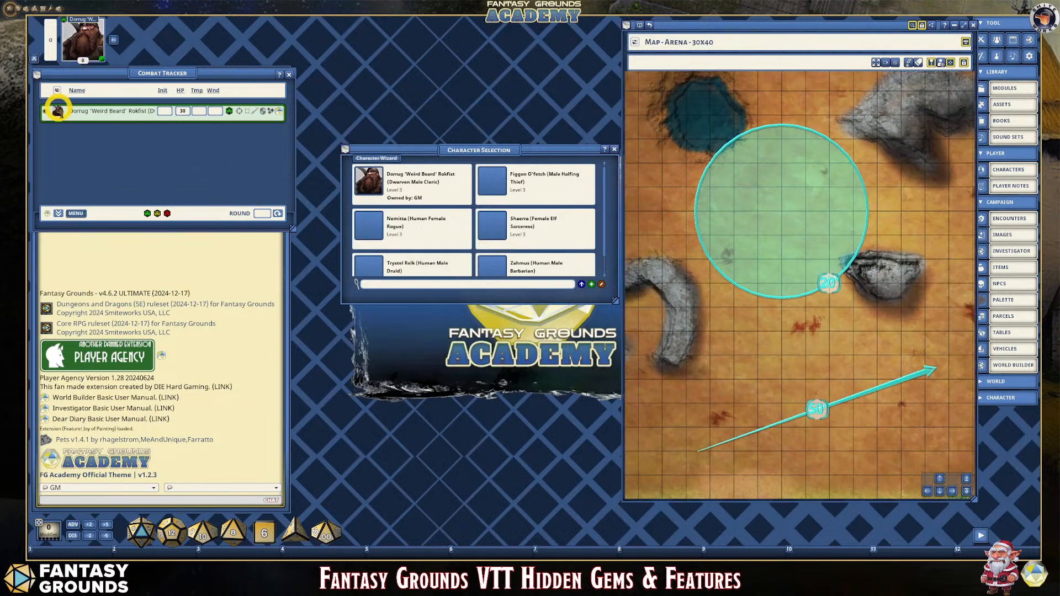
drag(58, 109, 651, 194)
scroll(652, 250, up, 1)
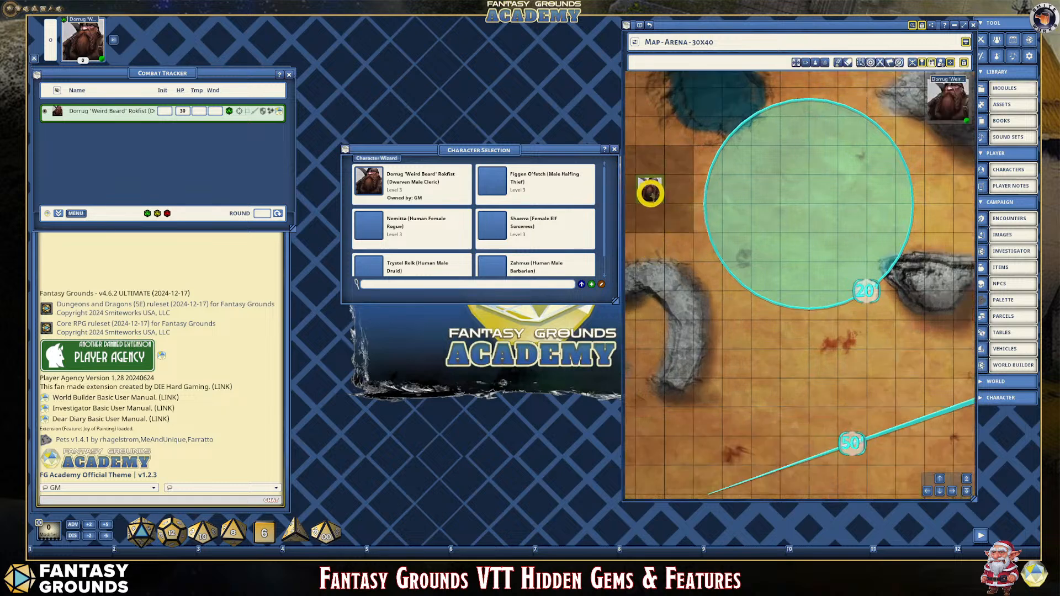
click(651, 190)
click(815, 216)
scroll(815, 216, down, 1)
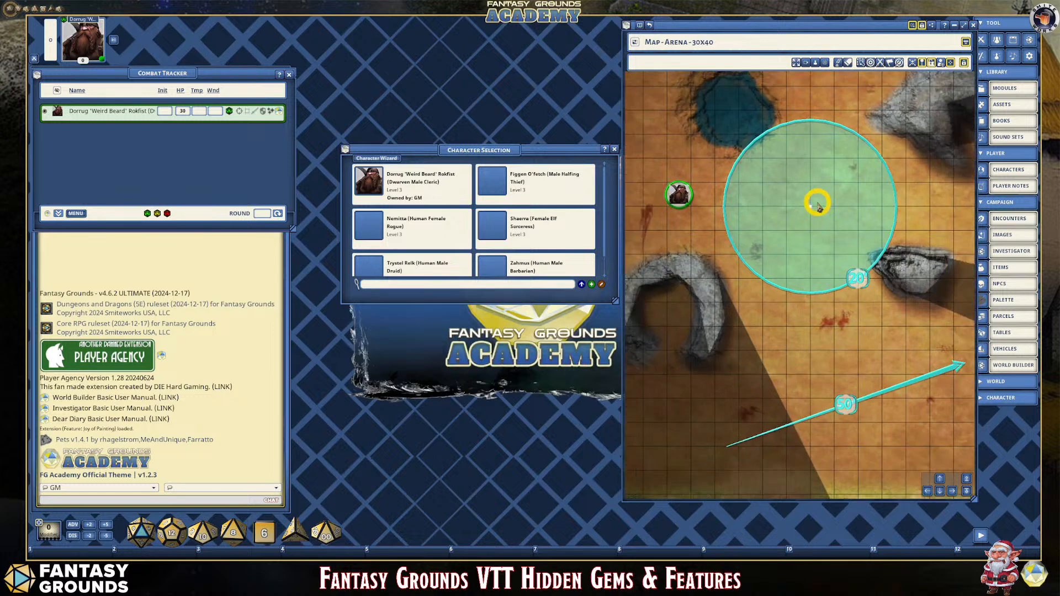
click(810, 208)
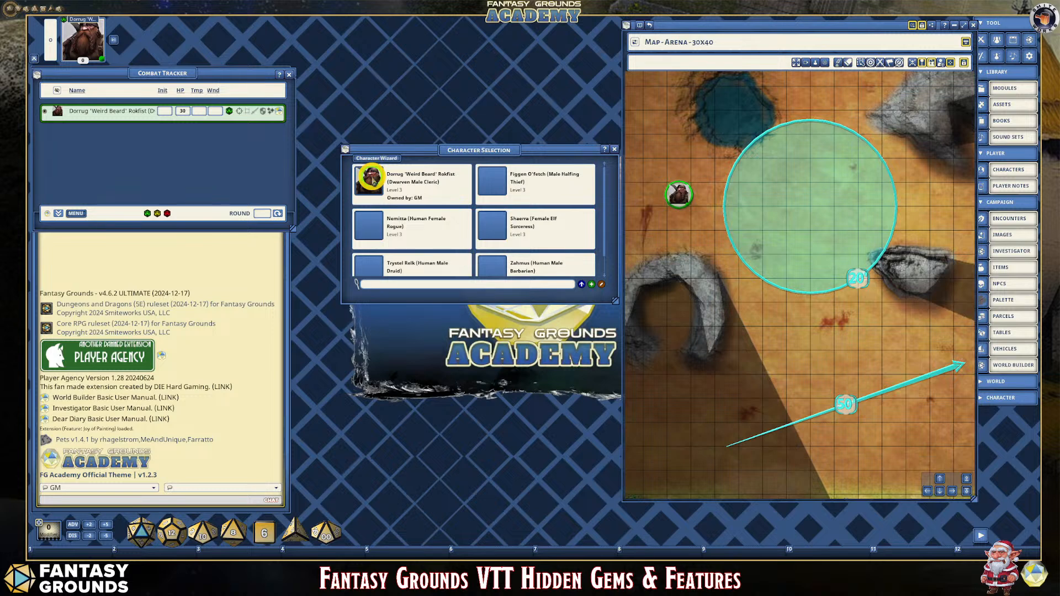
Open the dwarven cleric's character sheet, close the character selection, and place the sheet beside the combat tracker at nearly full height.
double_click(369, 177)
drag(485, 150, 596, 138)
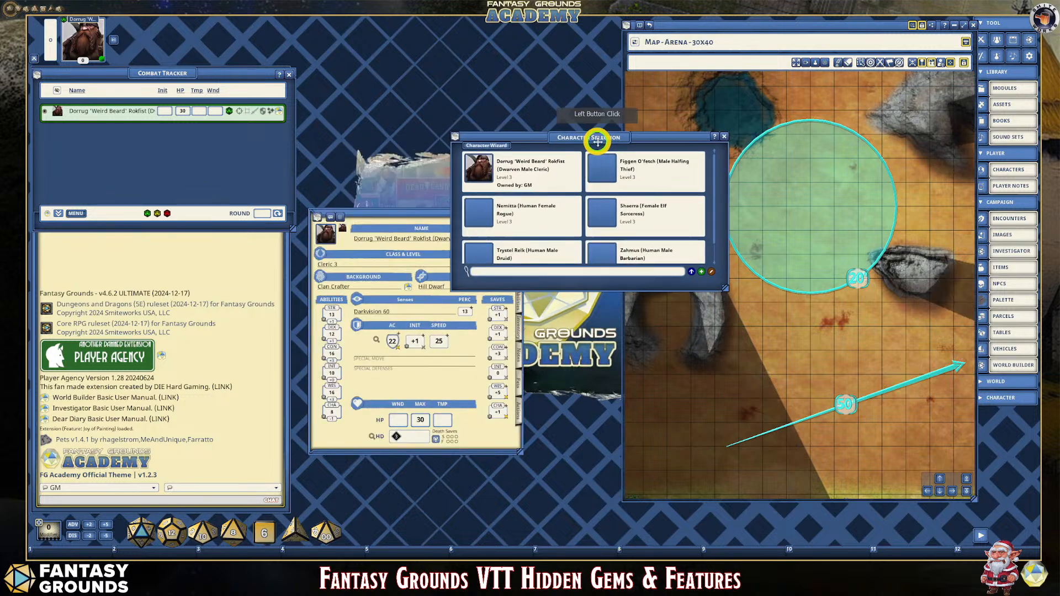
click(724, 136)
drag(403, 212, 394, 21)
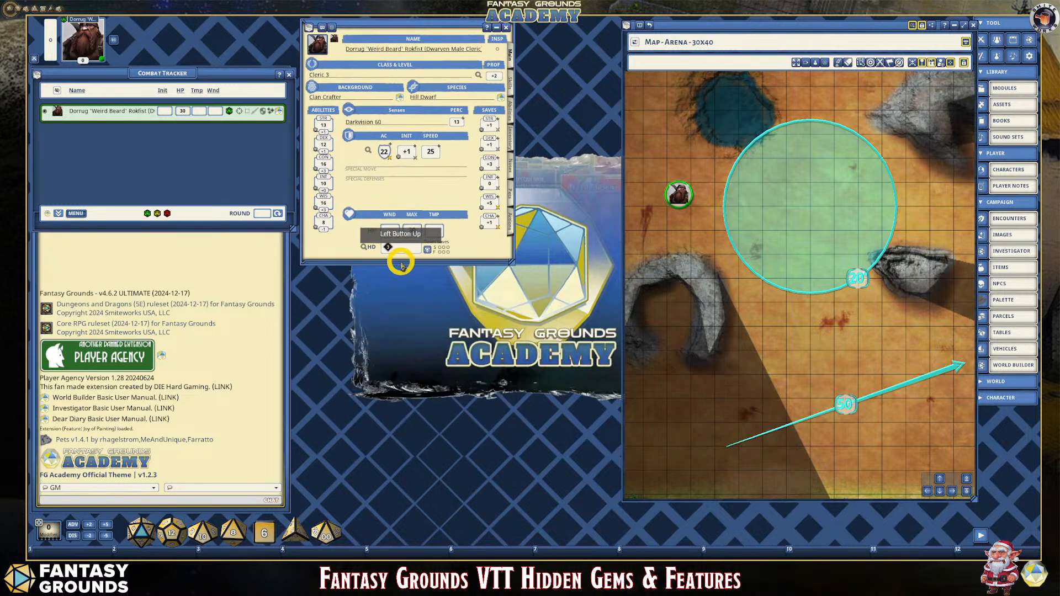
drag(400, 264, 386, 502)
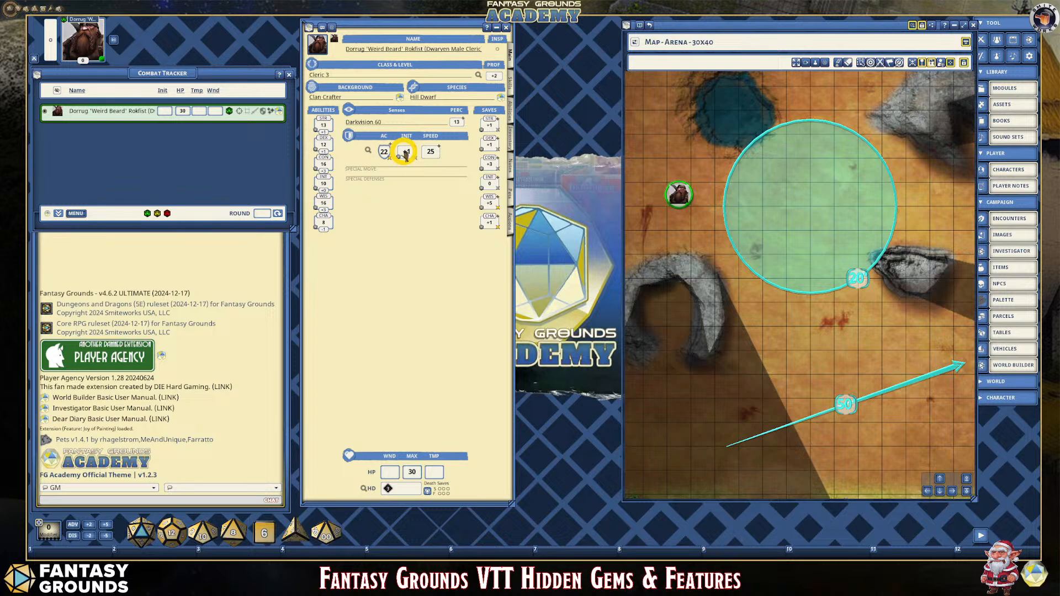
Assign the cleric's initiative roll to slot 3 of the hotkey bar.
drag(406, 154, 248, 549)
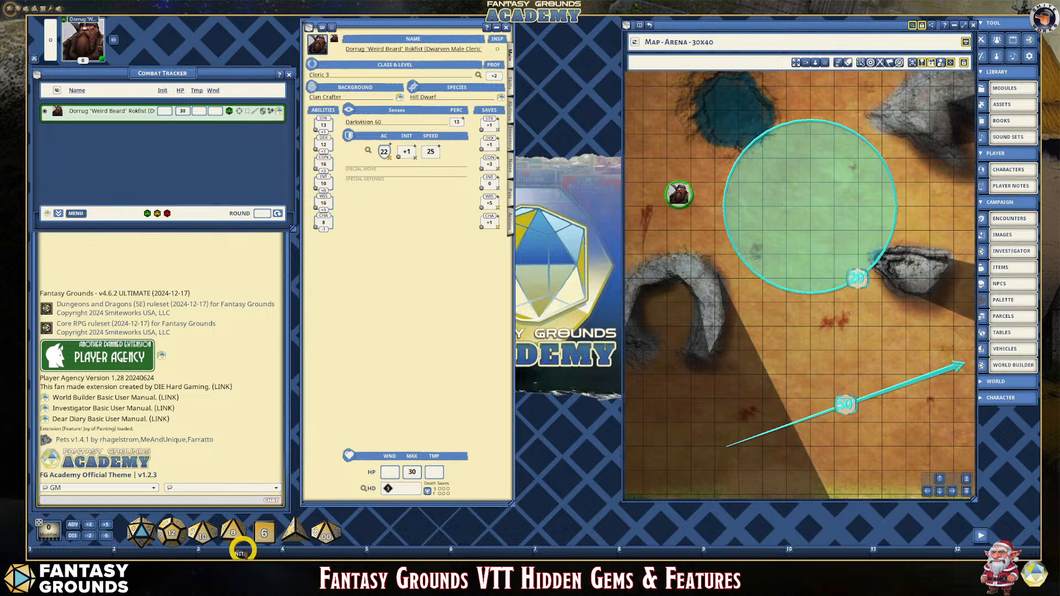
drag(234, 552, 411, 139)
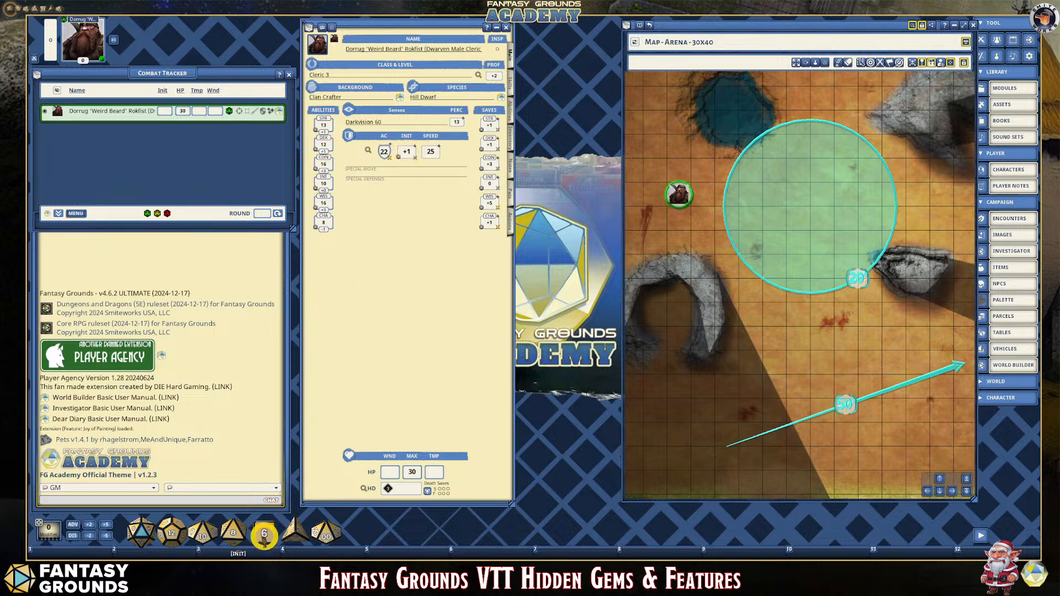
drag(407, 151, 274, 552)
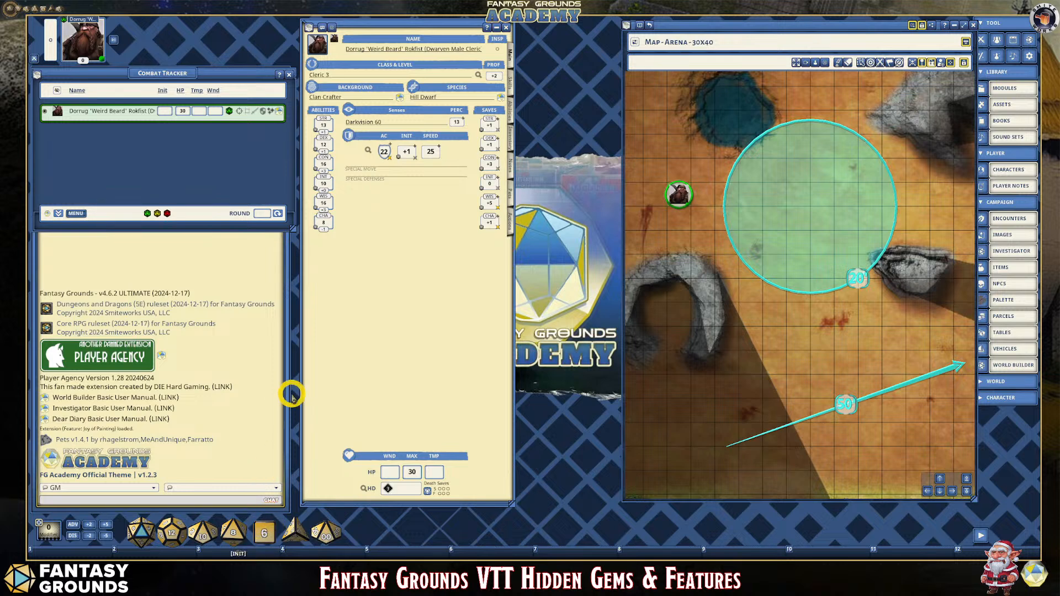
scroll(414, 154, up, 2)
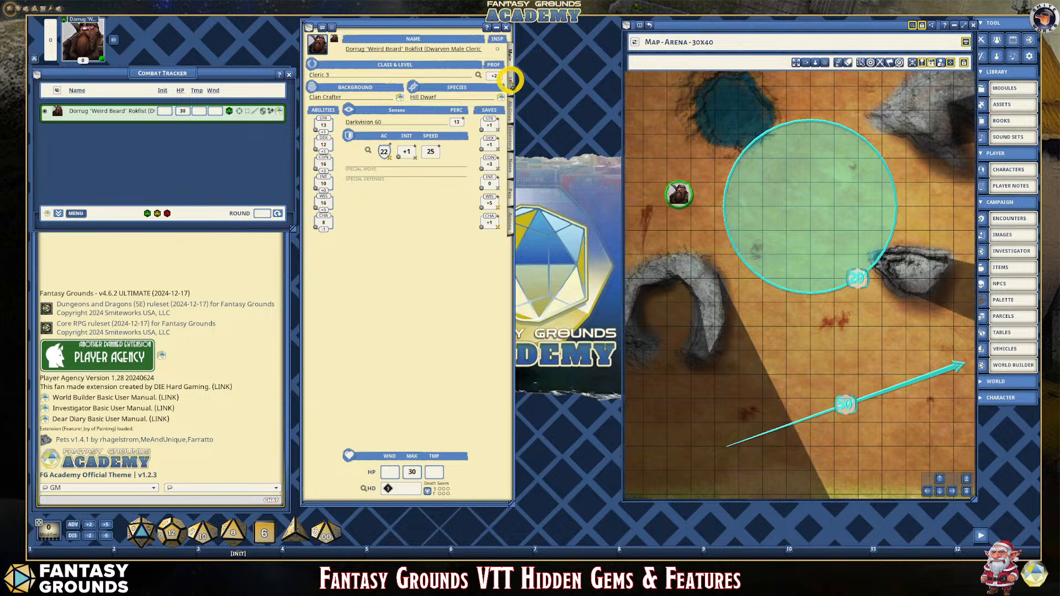
Assign the cleric's Medicine and Perception skill rolls to hotkey bar slots 4 and 5.
click(509, 82)
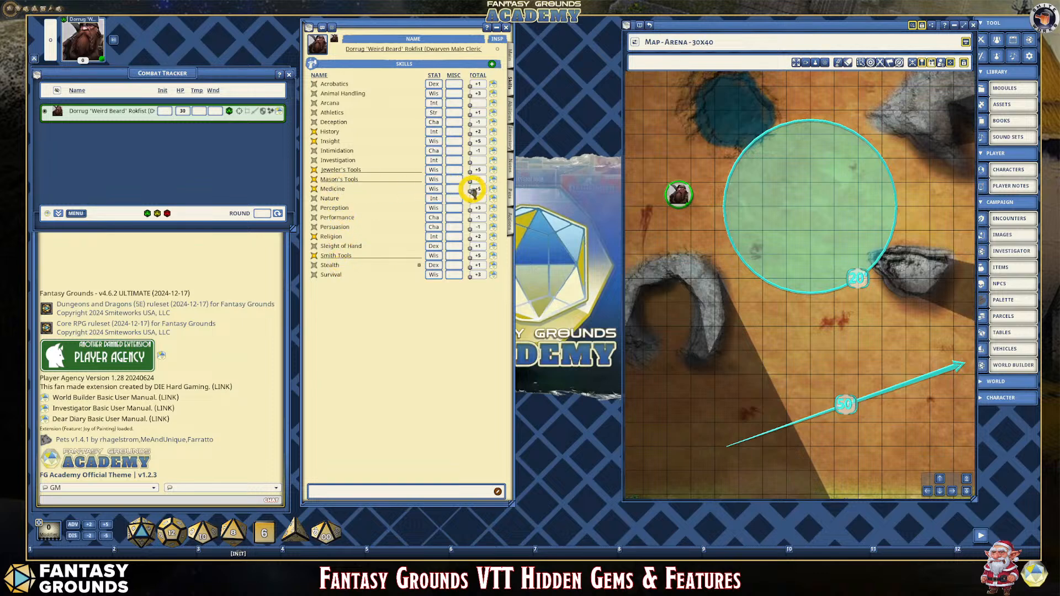
drag(473, 190, 327, 551)
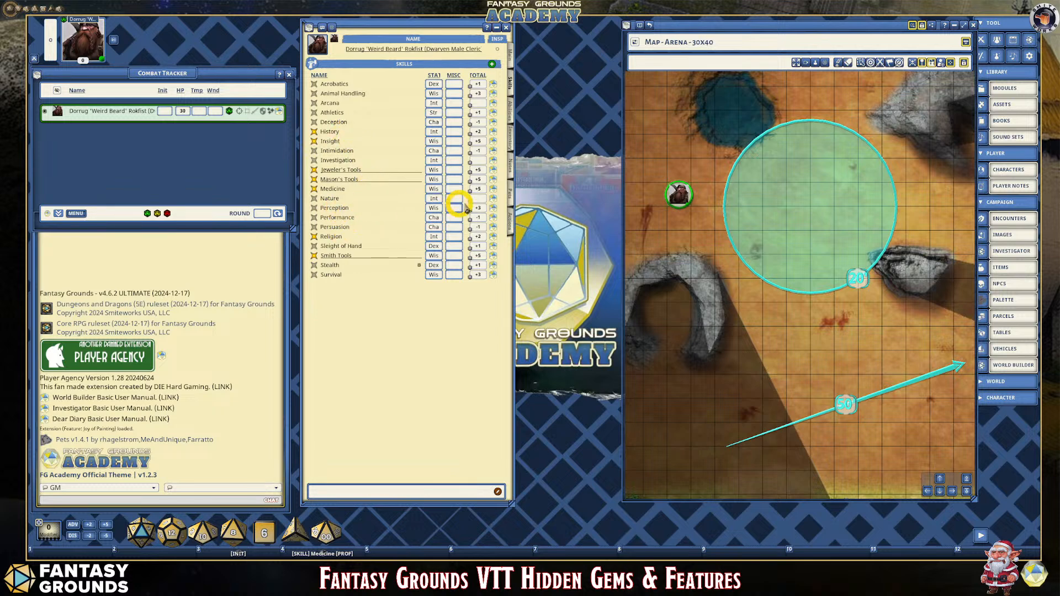
drag(472, 211, 406, 546)
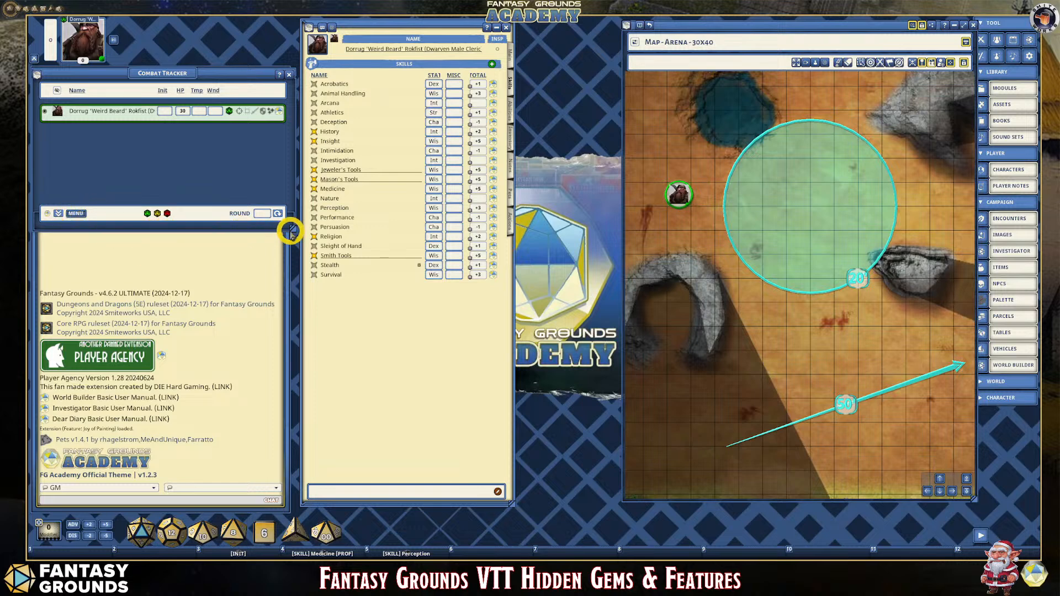
Lengthen the combat tracker downward over the chat and add another shortcut to hotkey bar slot 6.
drag(291, 229, 249, 378)
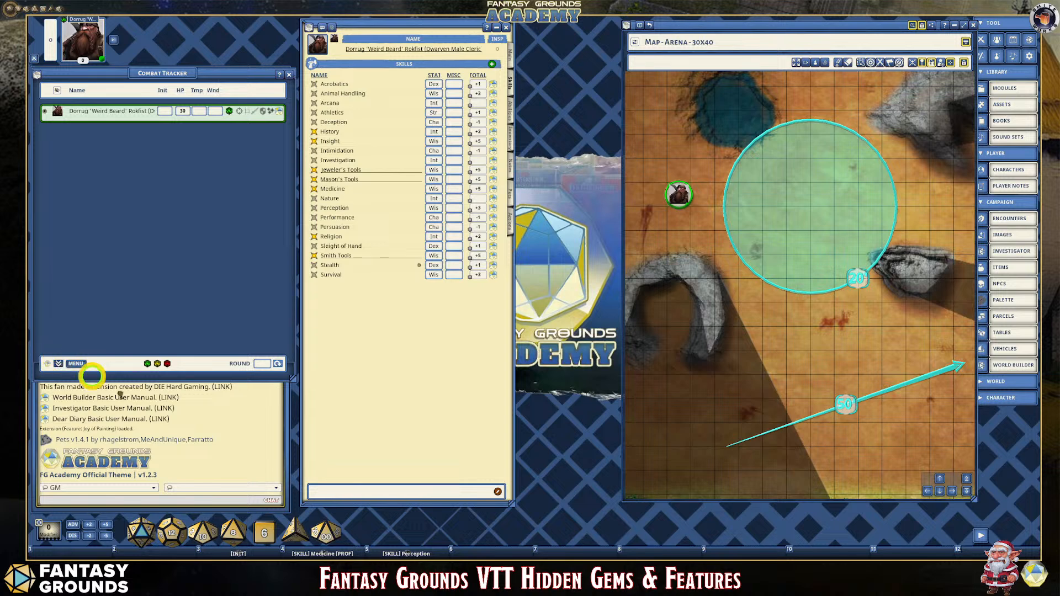
drag(326, 531, 488, 551)
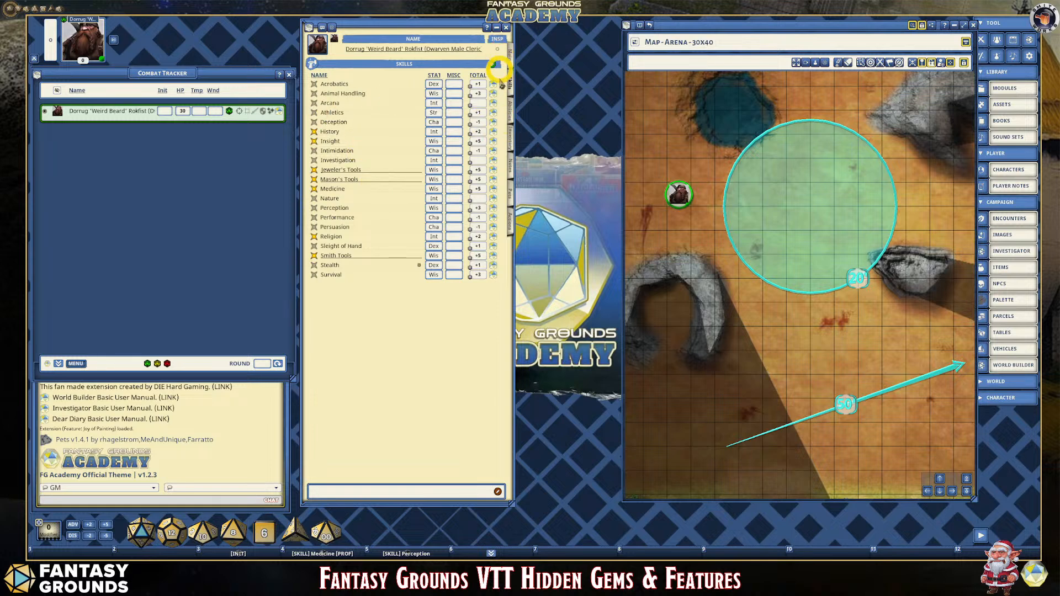
Delete the Warhammer (2-Handed) entry from the weapons in the cleric's actions.
click(511, 223)
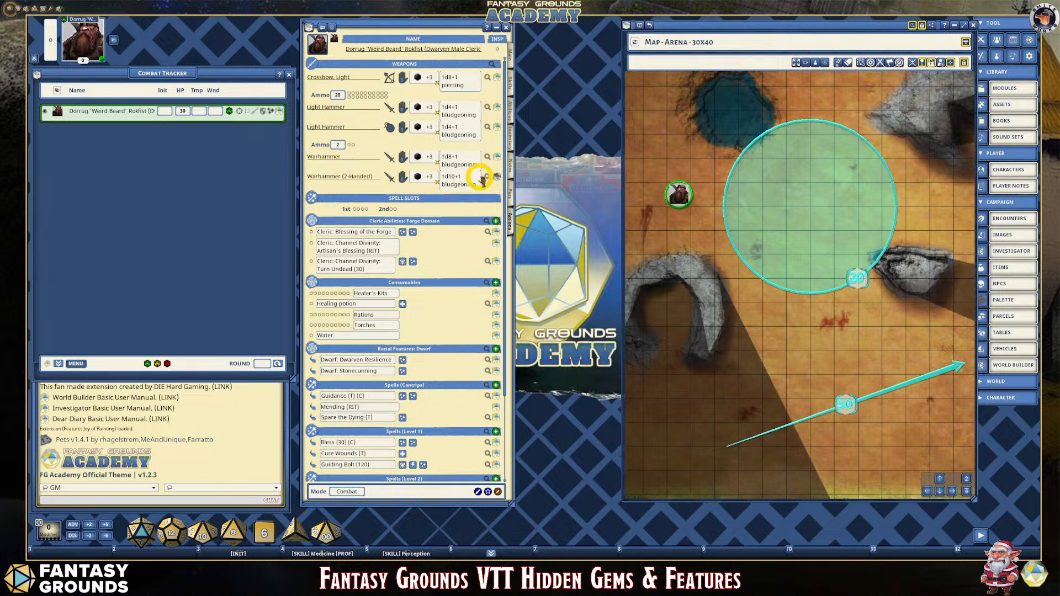
right_click(466, 200)
click(441, 202)
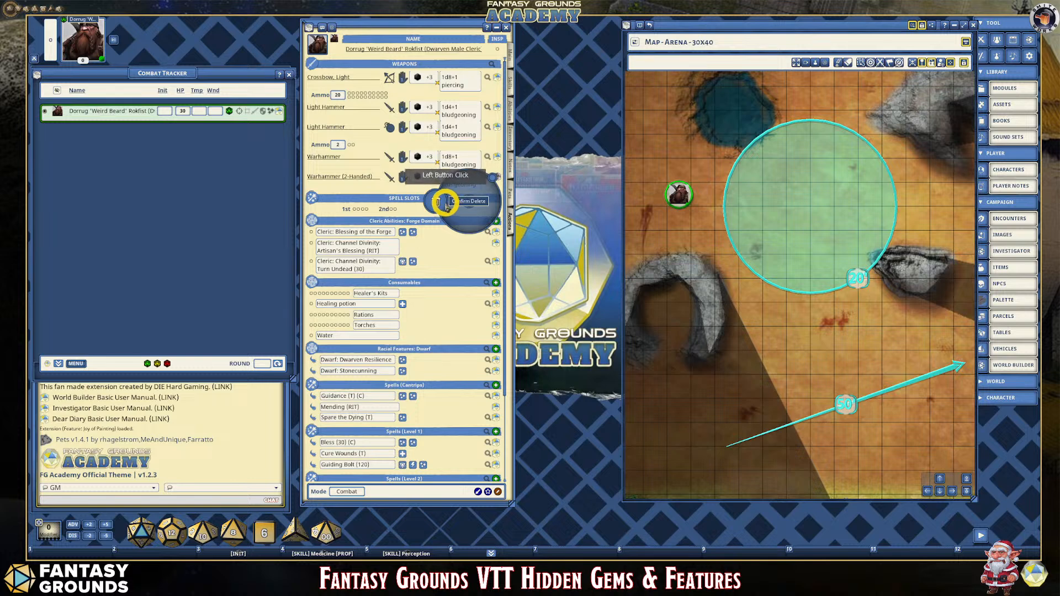
click(439, 202)
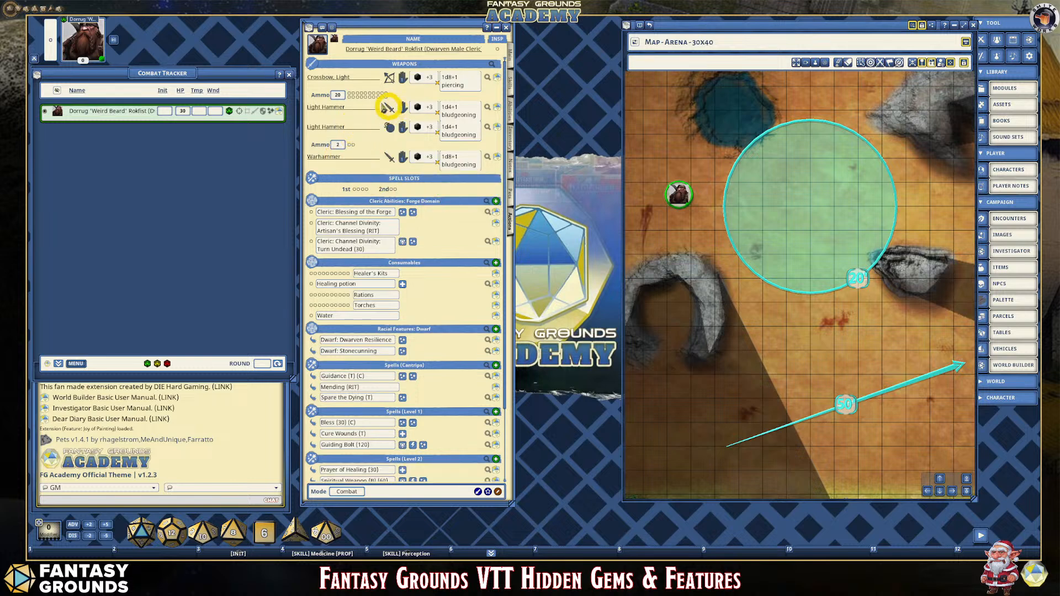
Apply the Dwarven Resilience effect from the cleric's racial features to the cleric.
scroll(364, 121, down, 1)
scroll(375, 115, up, 1)
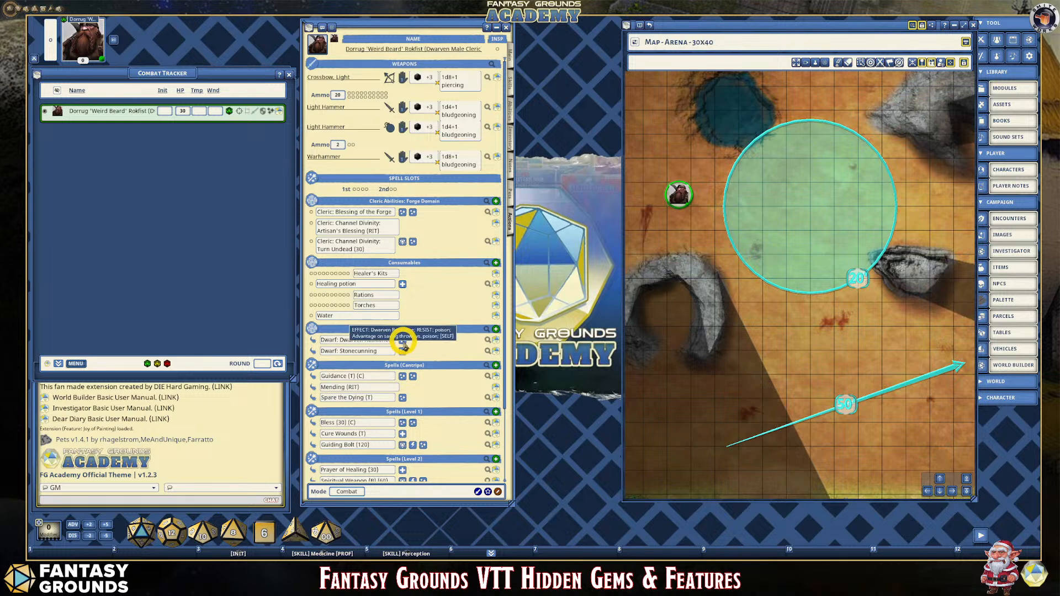
click(403, 343)
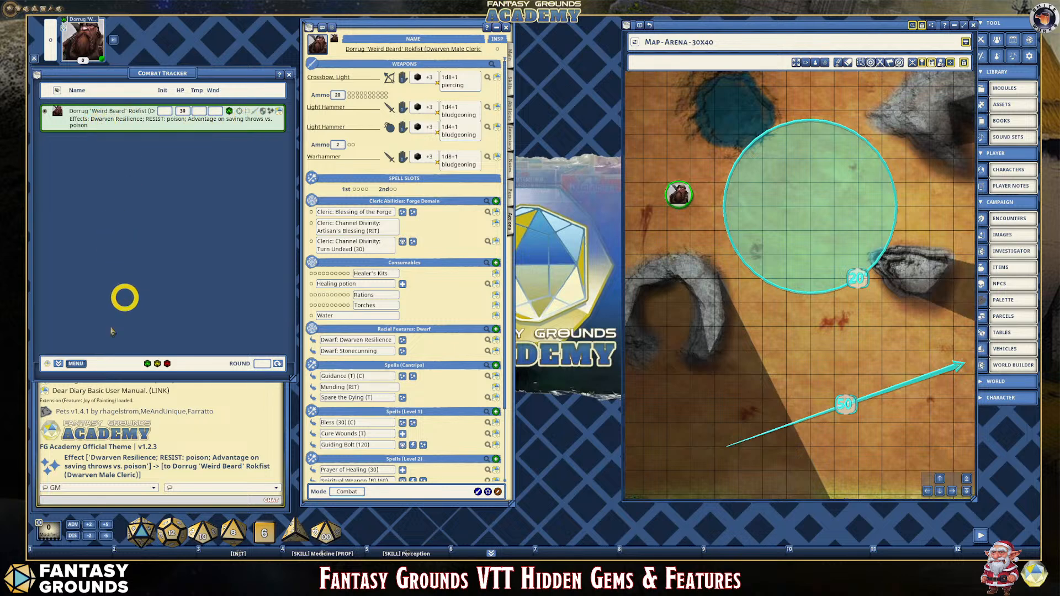
click(77, 530)
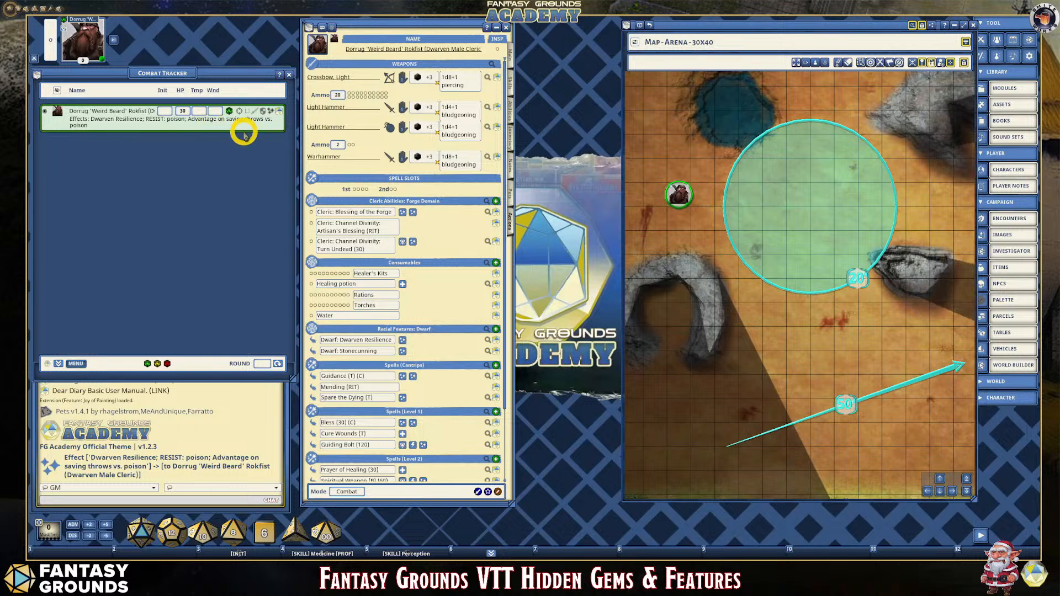
Look over the cleric's standard actions and switch the Warhammer to two-handed use with 1d10+1 bludgeoning damage.
scroll(415, 302, down, 3)
scroll(418, 305, down, 2)
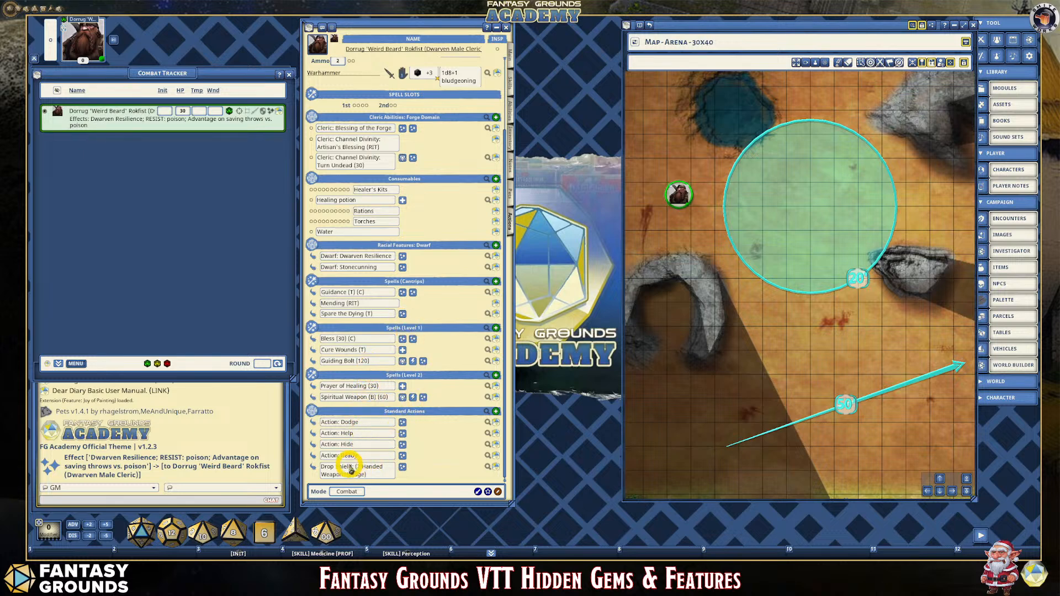
scroll(351, 470, up, 5)
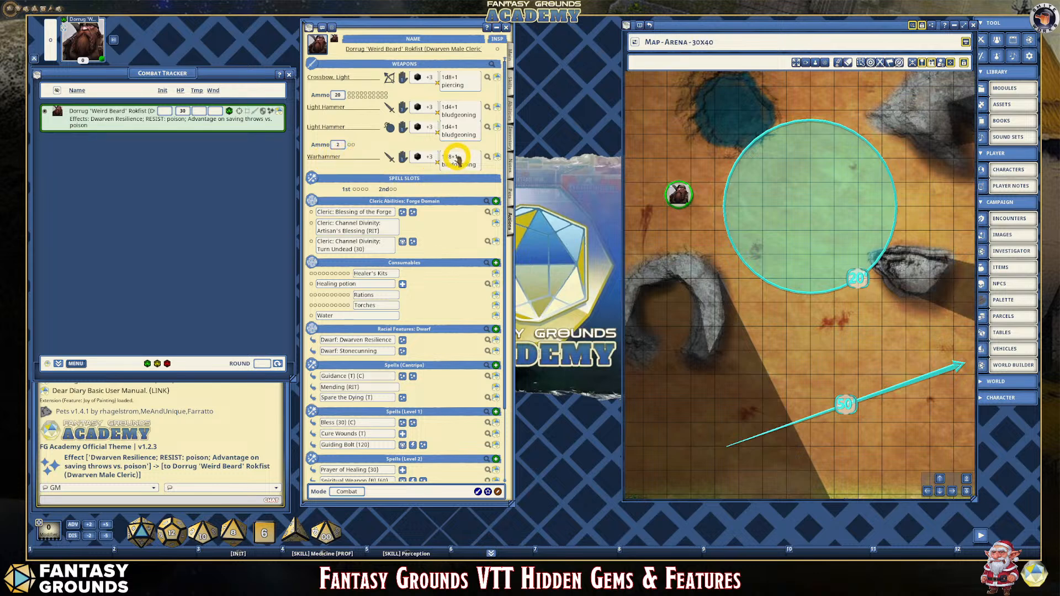
click(401, 160)
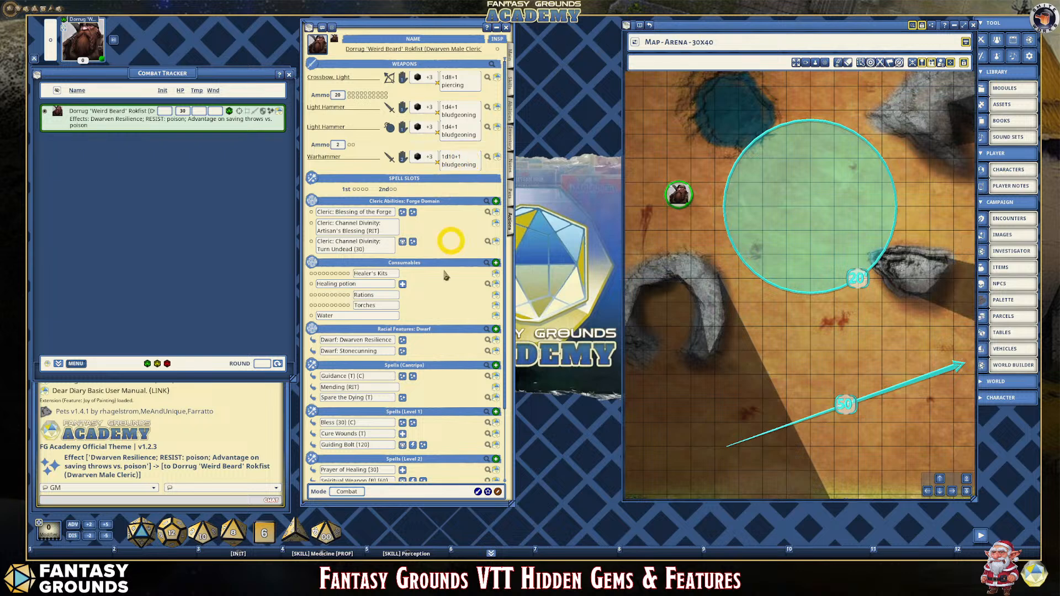
Cycle the shield in the cleric's inventory through its carry states, ending back on equipped.
scroll(438, 395, down, 3)
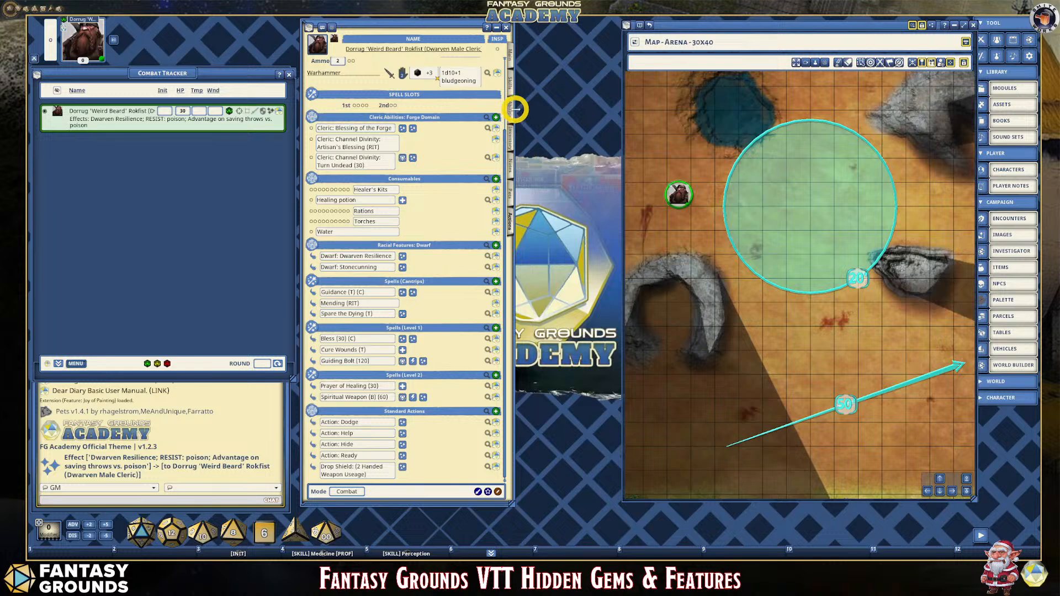
click(510, 138)
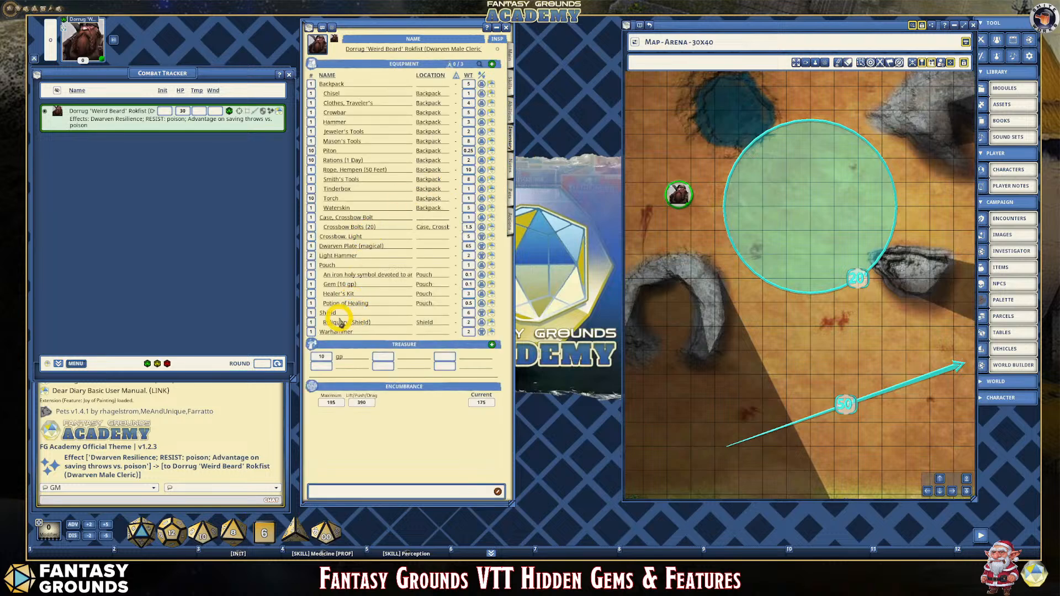
click(481, 313)
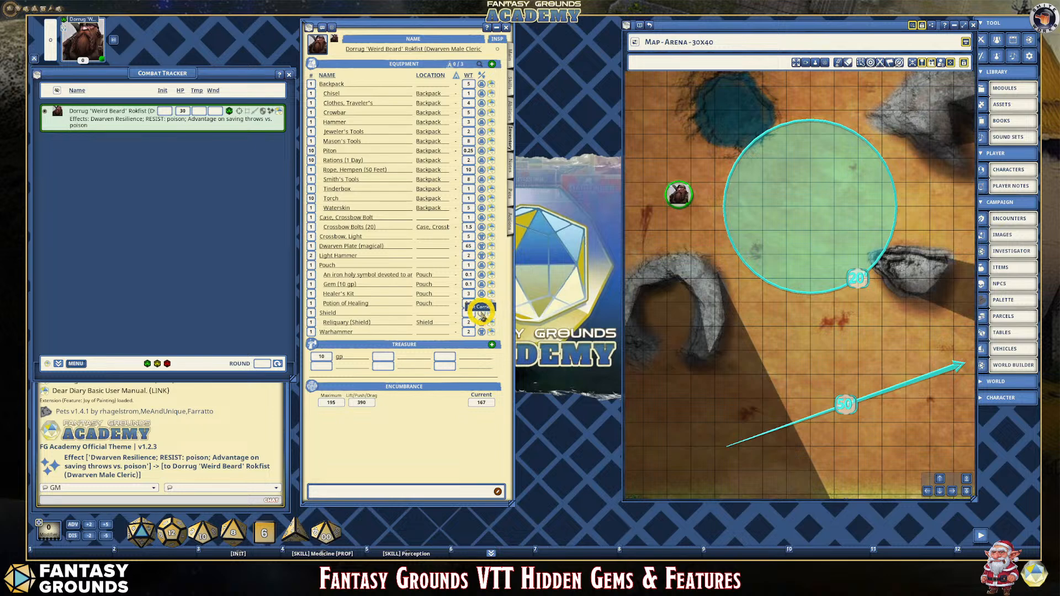
click(482, 314)
click(482, 314)
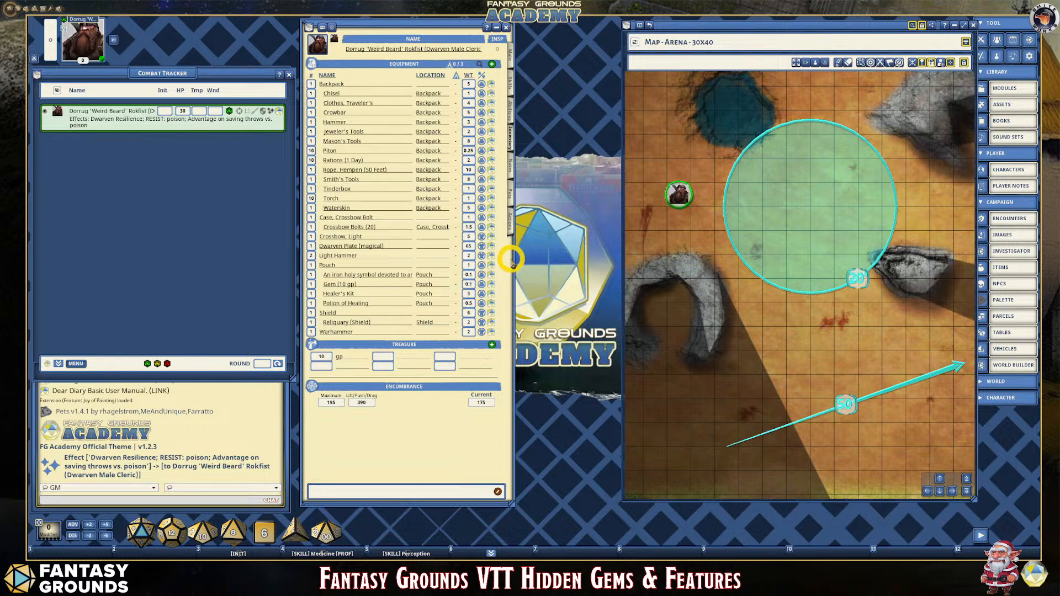
Apply the Drop Shield effect (AC: -2) from the standard actions, and delete it from the cleric's effects in the combat tracker.
click(510, 221)
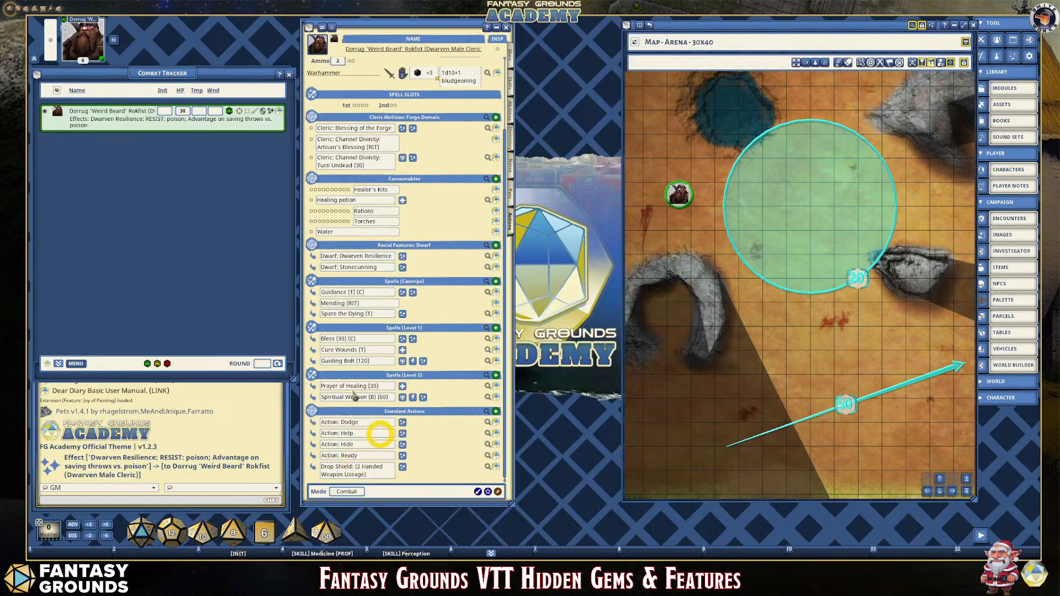
click(402, 467)
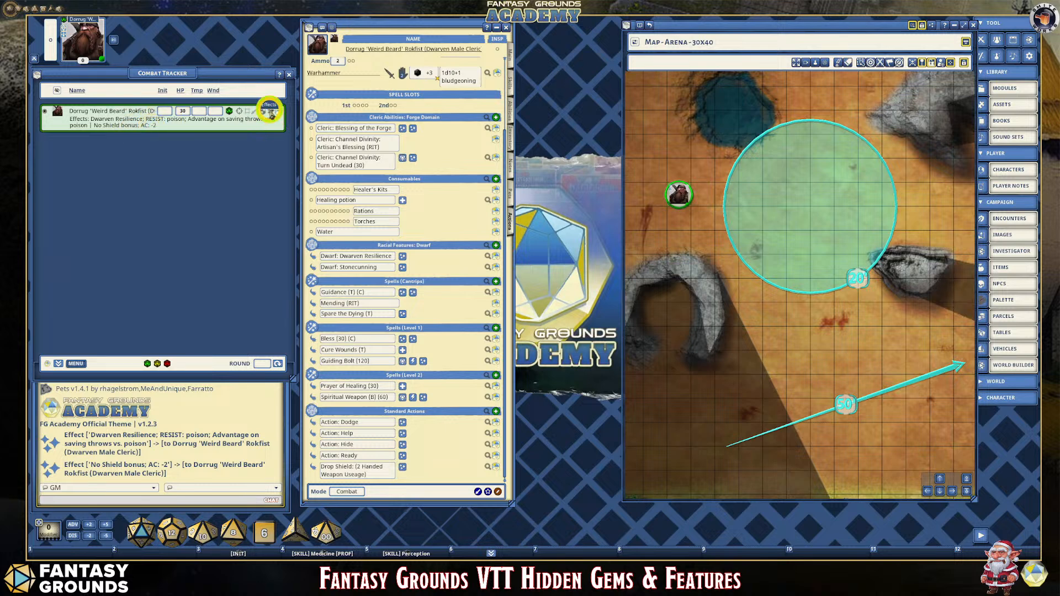
click(269, 111)
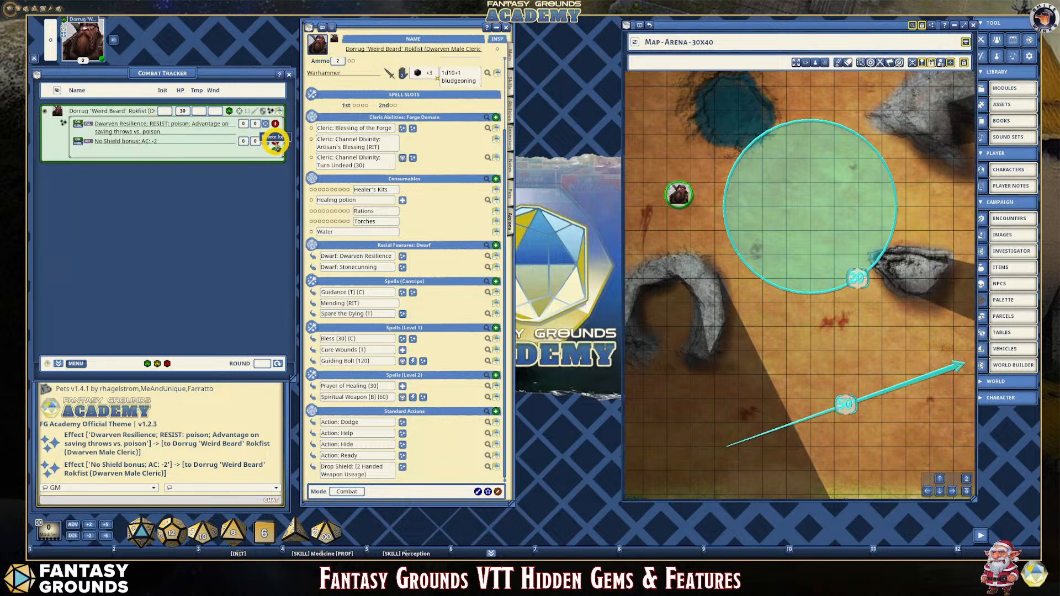
click(274, 142)
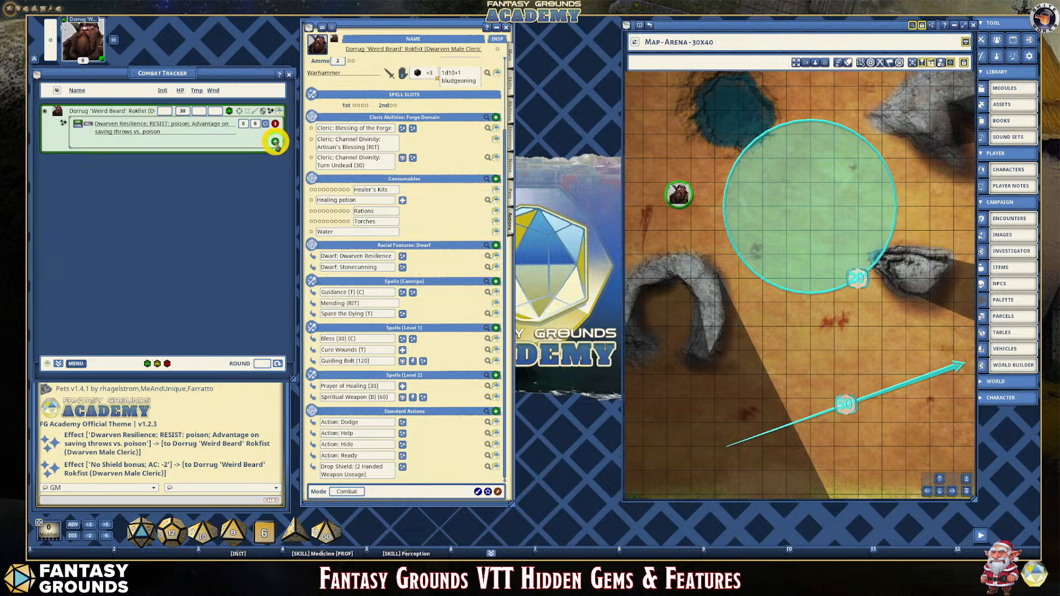
click(270, 112)
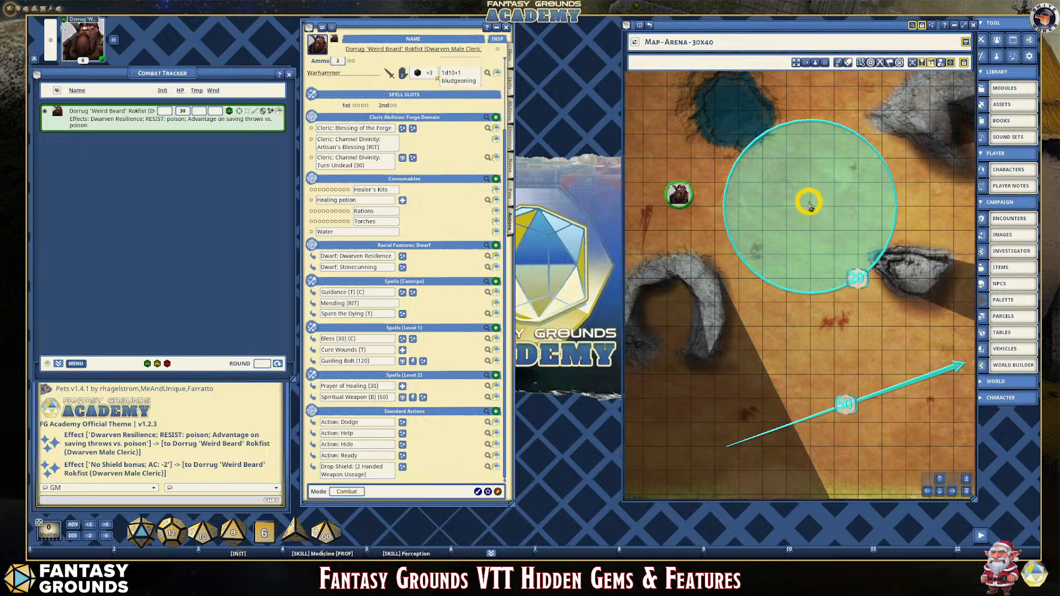
Remove all pointers from the arena map.
right_click(810, 204)
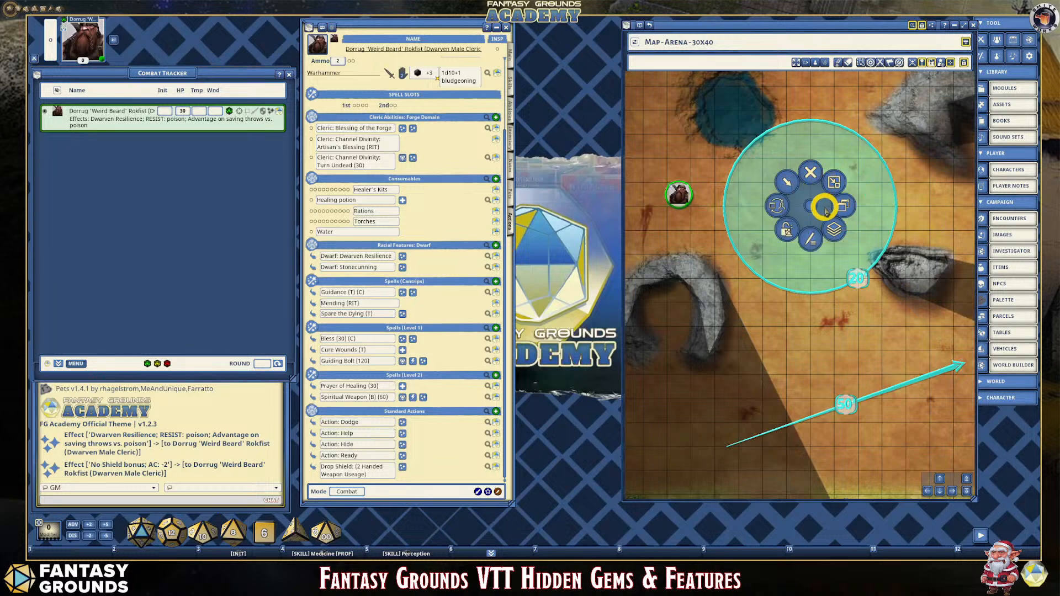
click(786, 181)
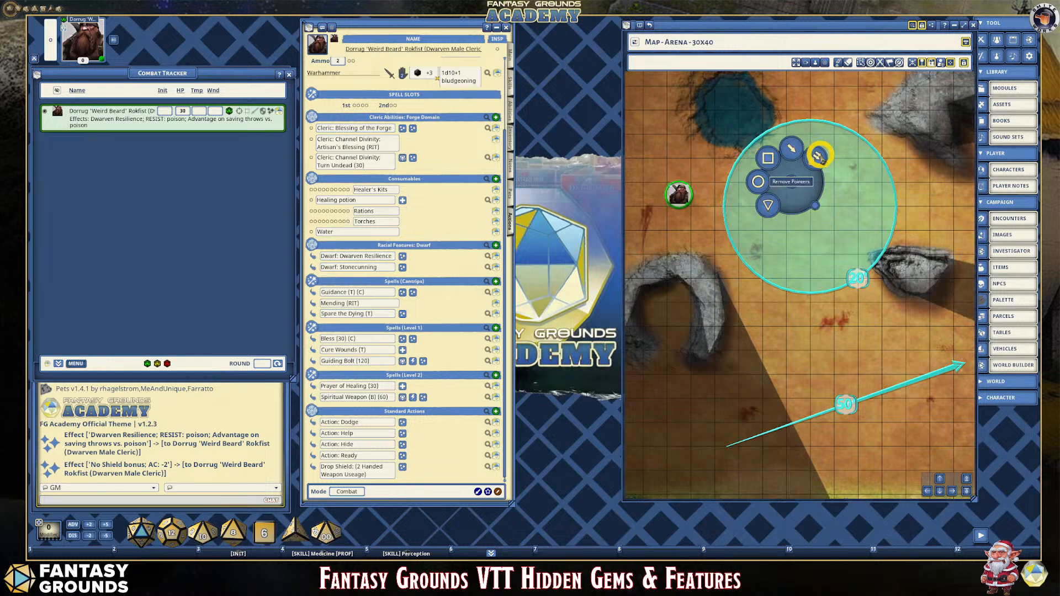
click(816, 159)
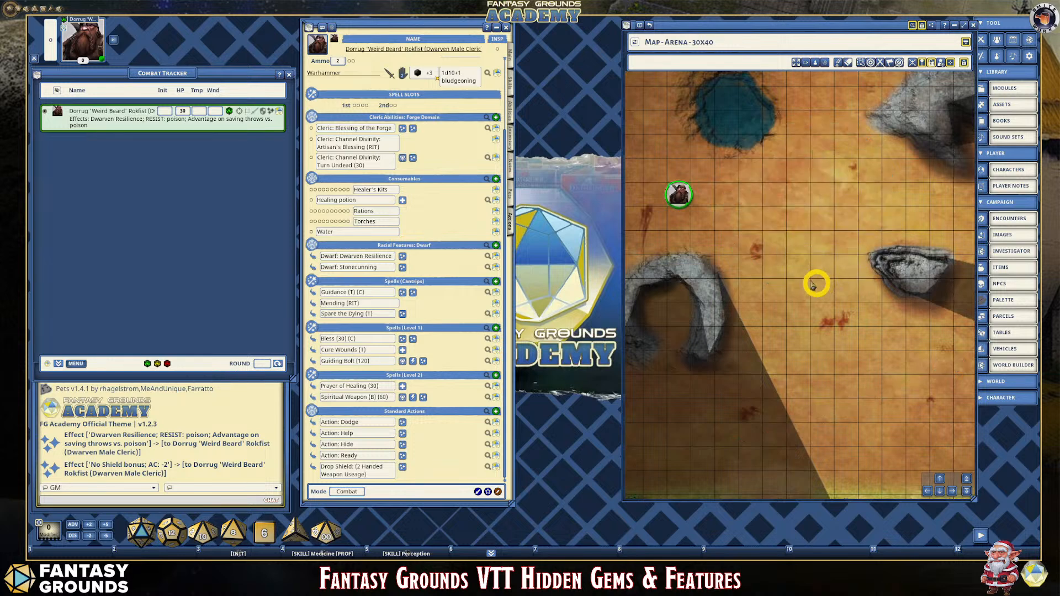
Send the cleric's Bless effect with ATK: 1d4 and SAVE: 1d4 to the chat.
mouse_move(678, 197)
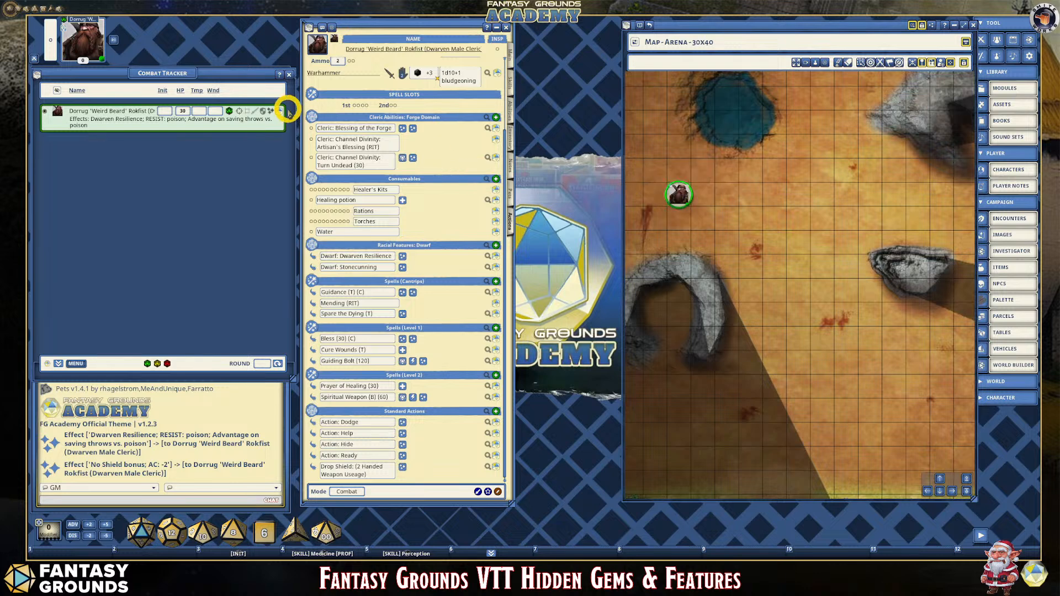
click(413, 340)
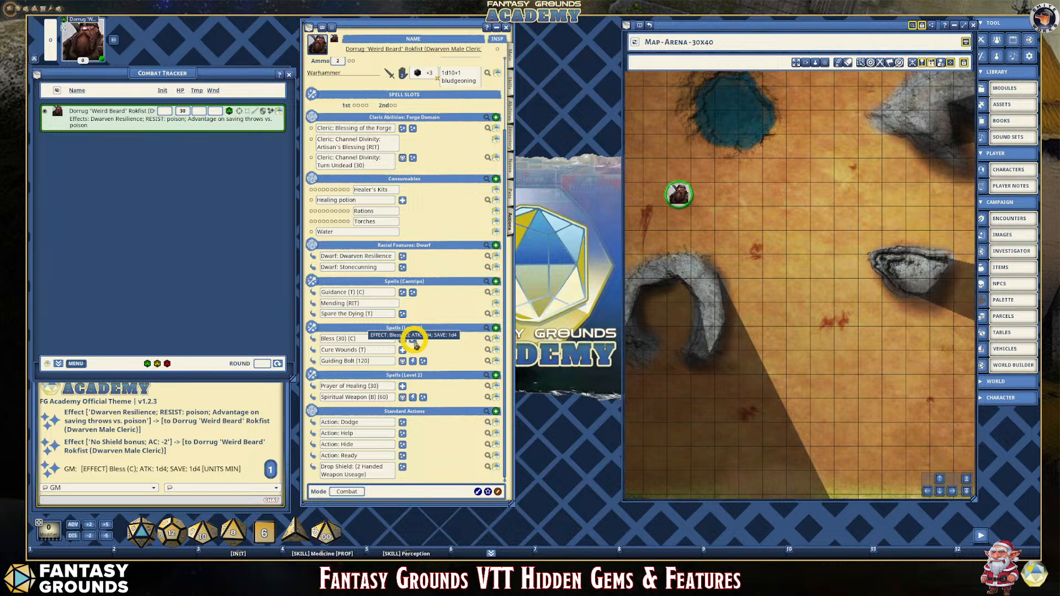
Apply the Bless effect (ATK: 1d4; SAVE: 1d4) to the cleric in the combat tracker.
drag(414, 343, 129, 120)
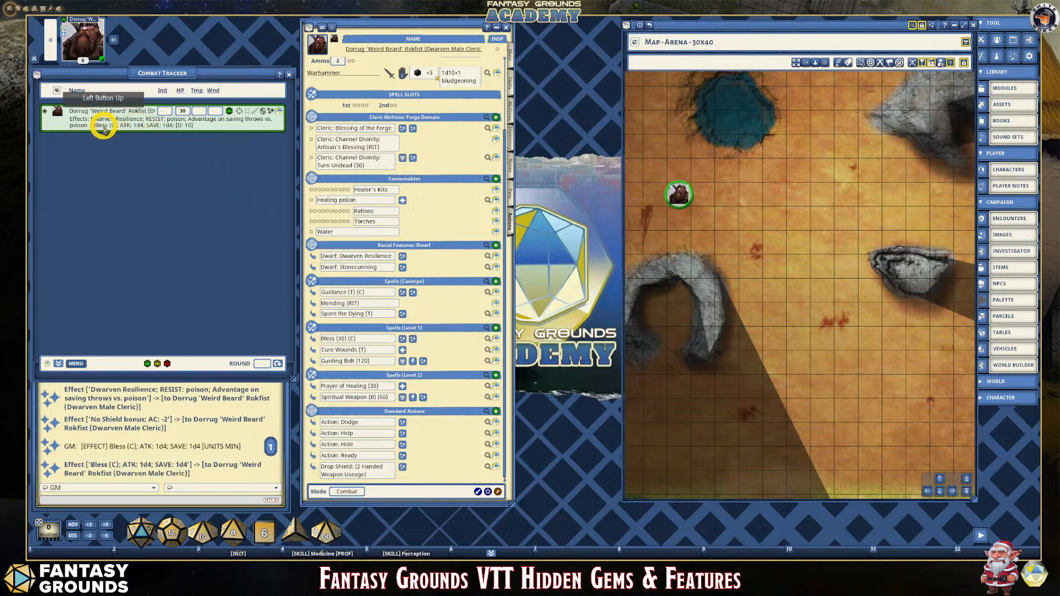
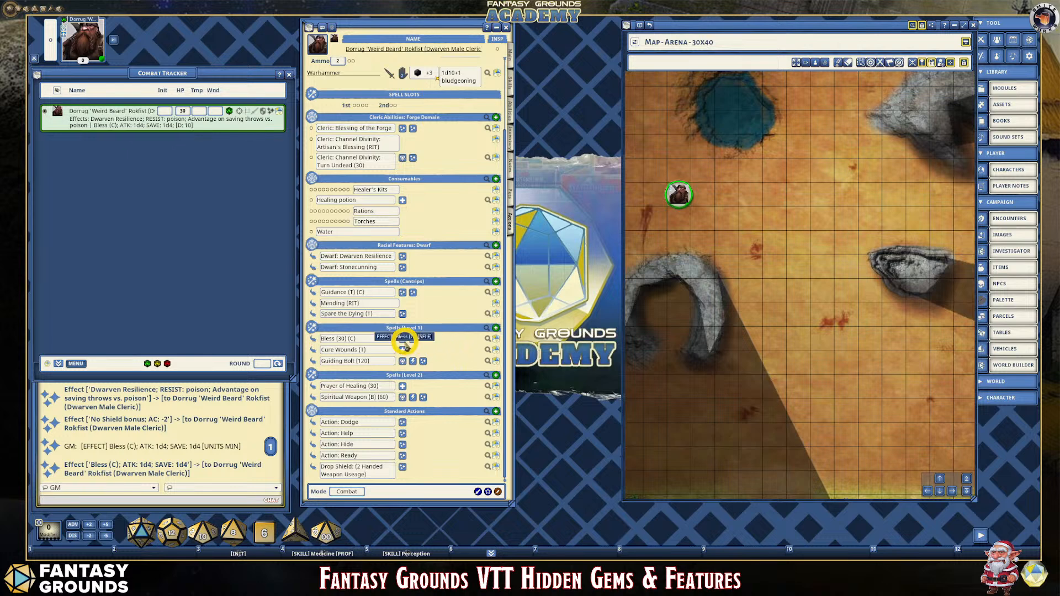
Review the Bless spell's range, duration and higher-level casting details in its description.
click(496, 339)
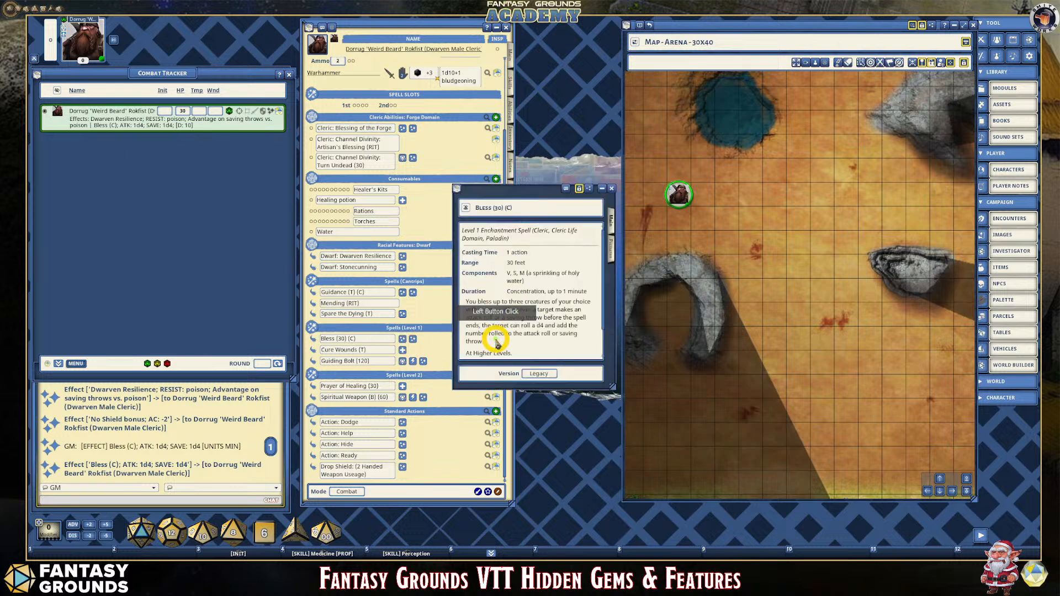
drag(528, 207, 440, 153)
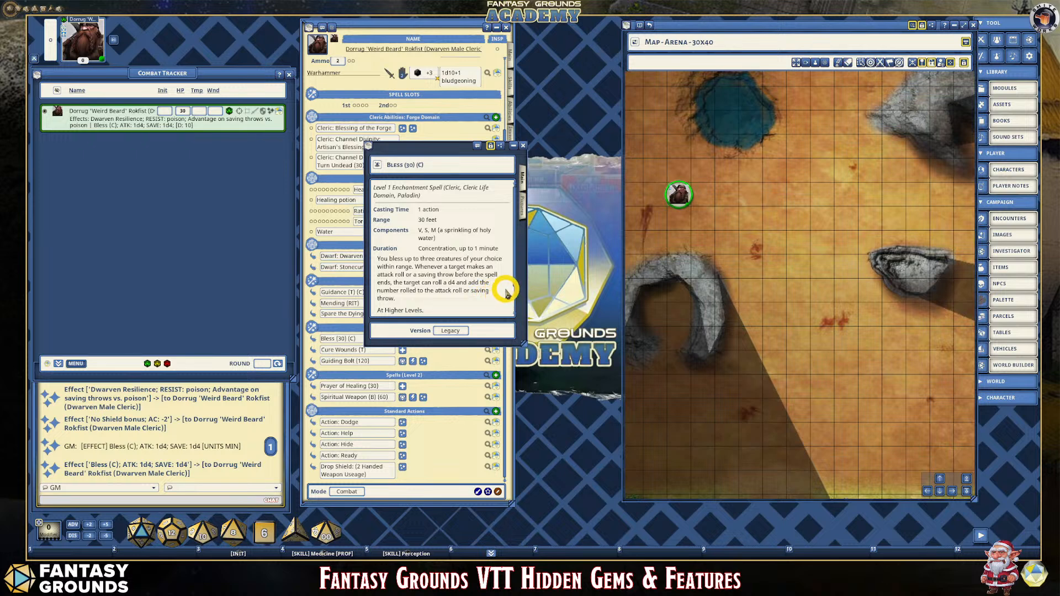
scroll(483, 293, down, 1)
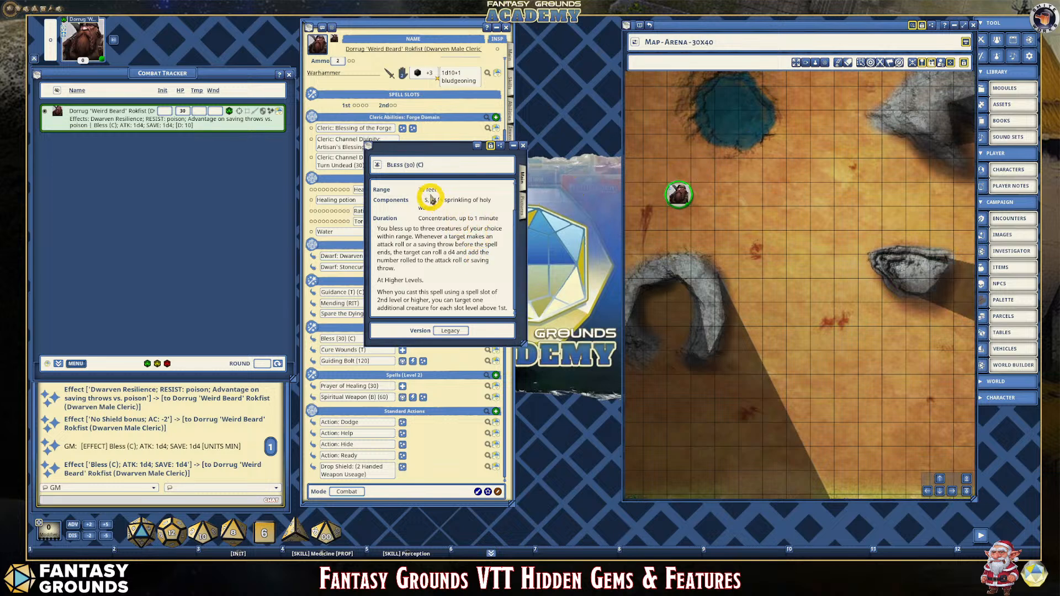
scroll(480, 232, up, 2)
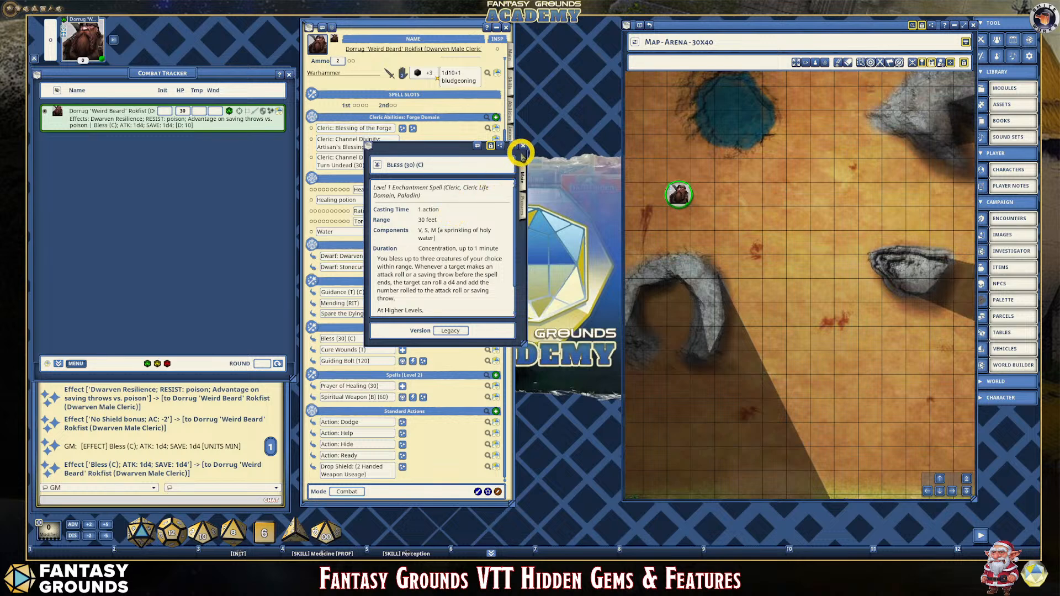
click(521, 205)
click(521, 182)
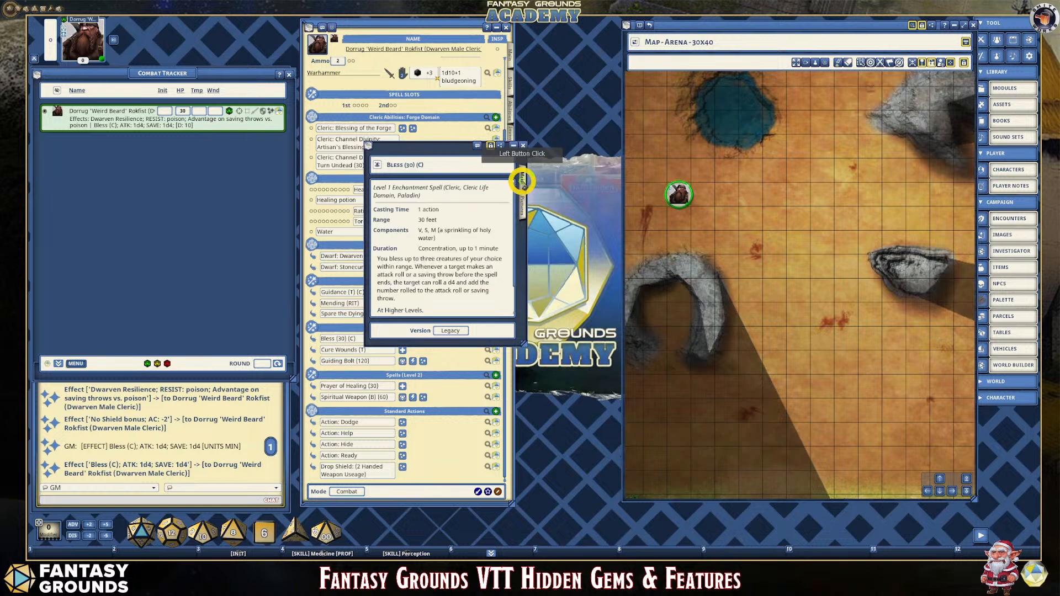
click(523, 148)
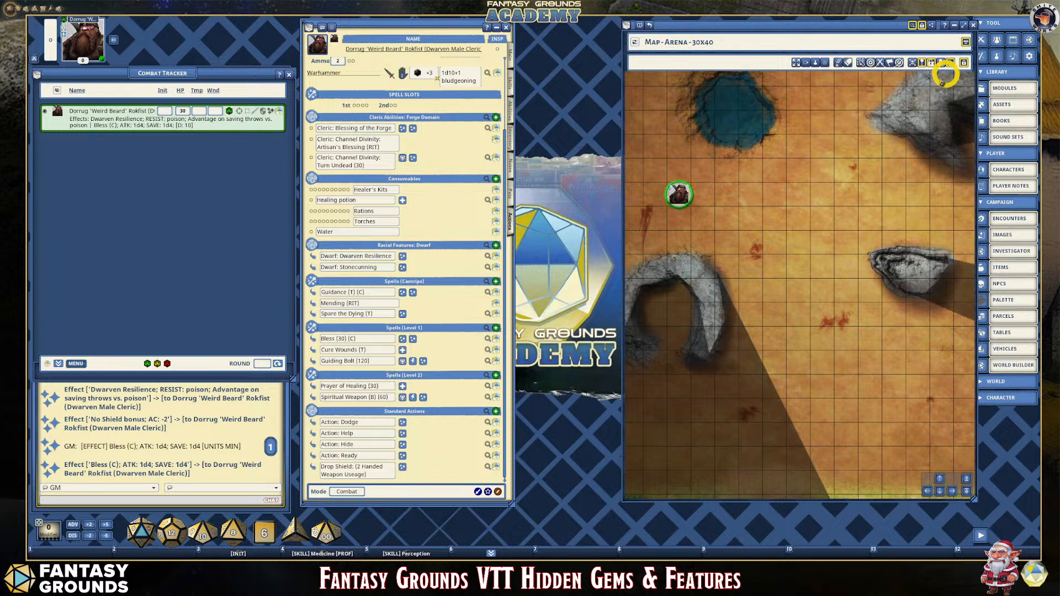
Draw a circular pointer with a radius of about 30 ft on the arena map and centre it on the cleric's token.
right_click(794, 150)
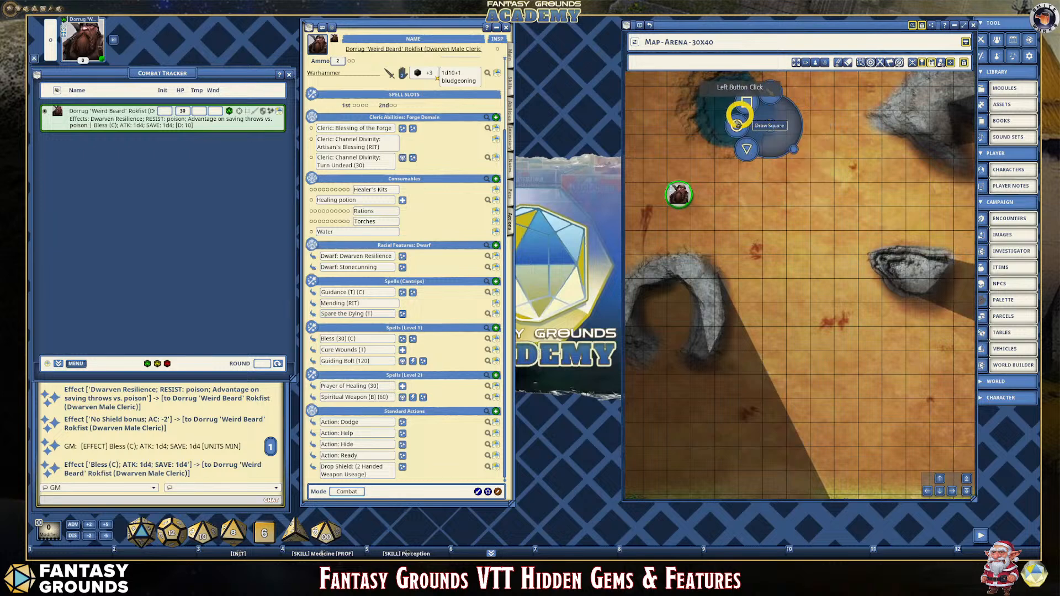
click(780, 159)
click(786, 162)
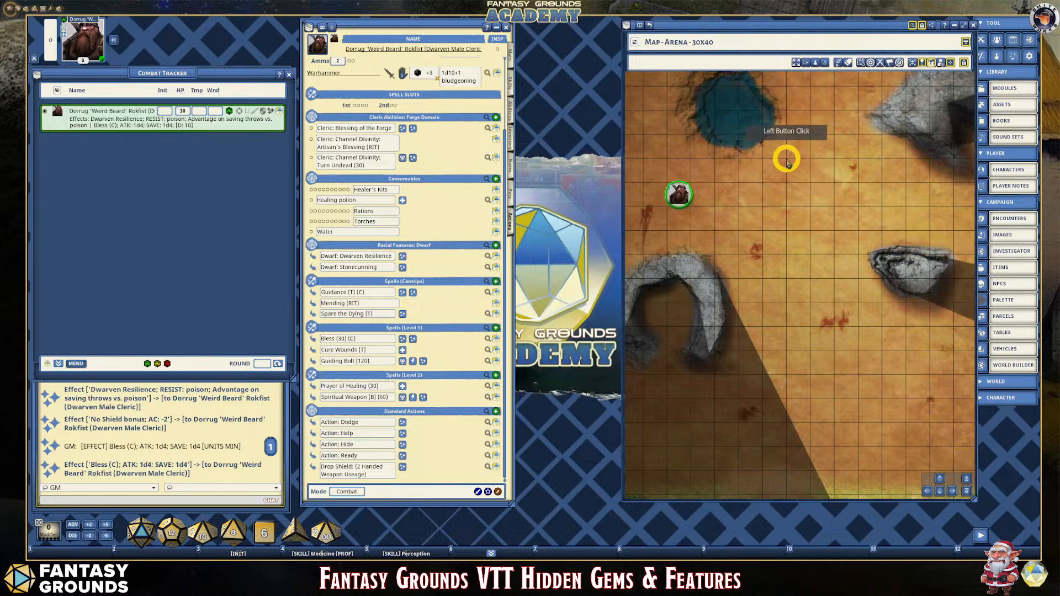
mouse_move(678, 190)
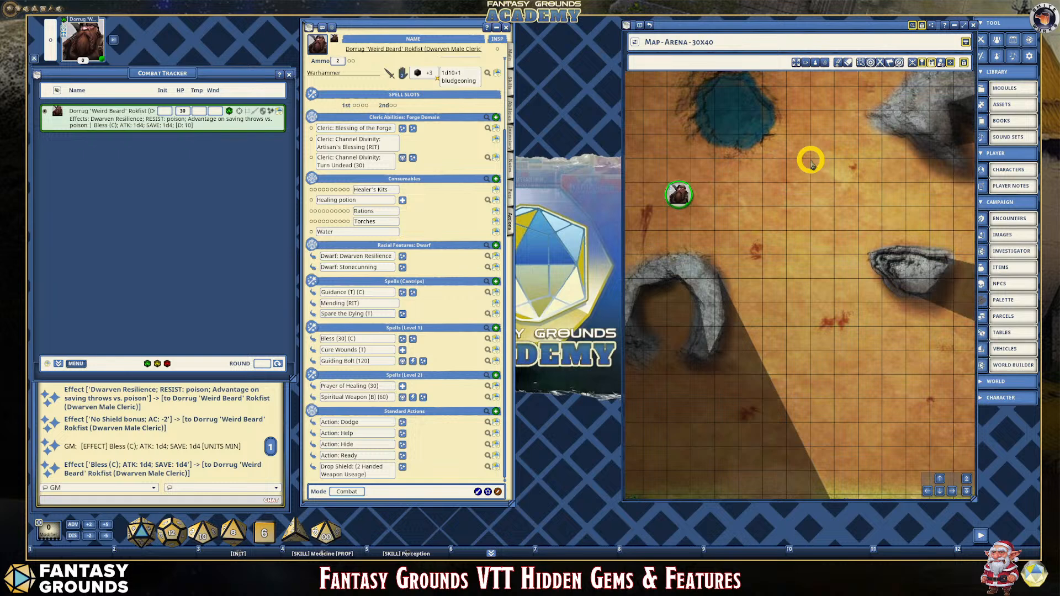
drag(811, 161, 868, 278)
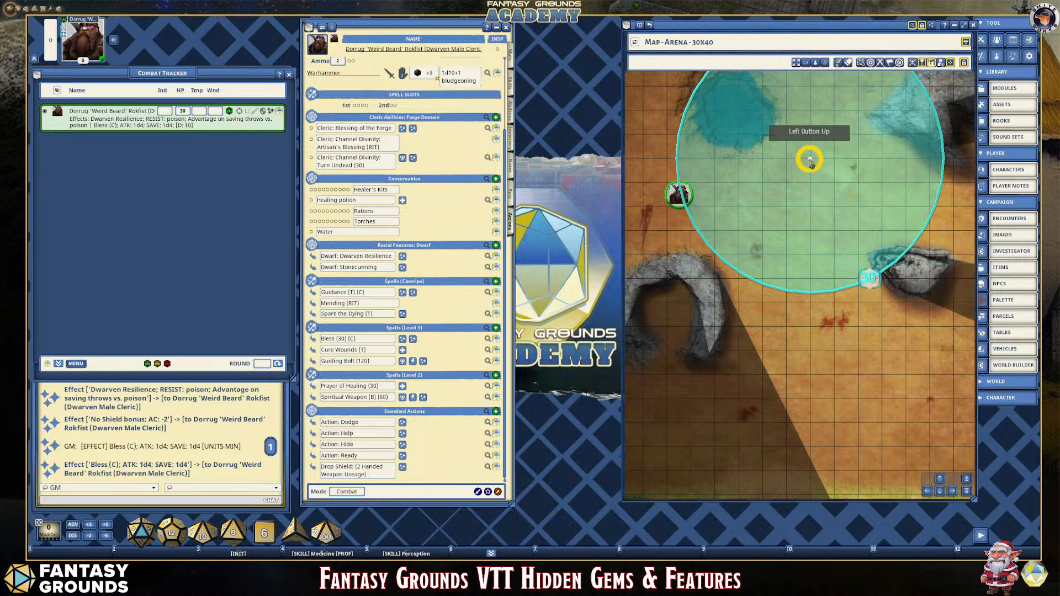
drag(810, 161, 679, 199)
scroll(797, 300, down, 2)
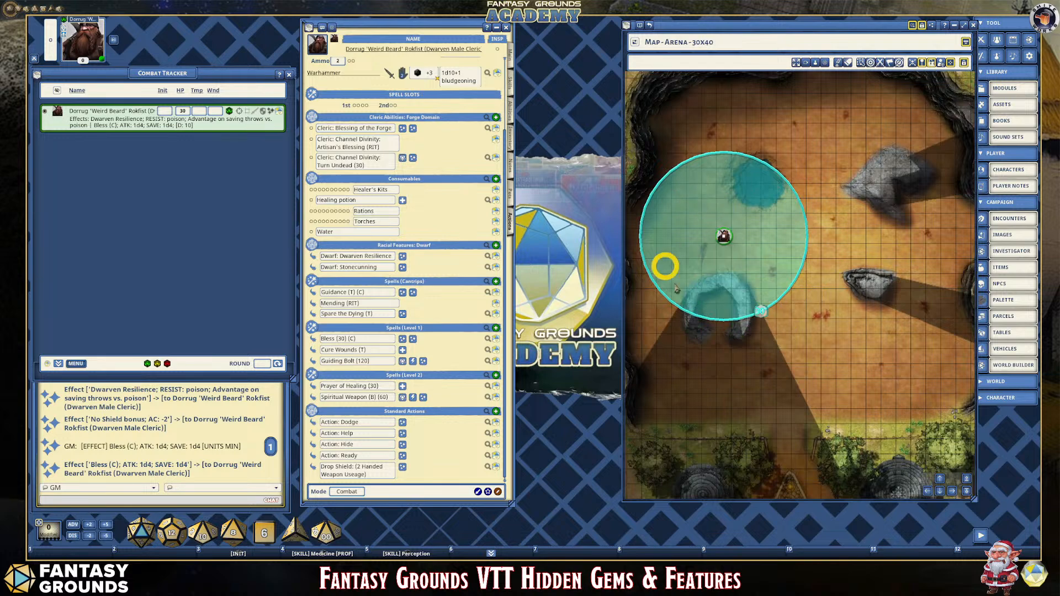
scroll(773, 307, up, 2)
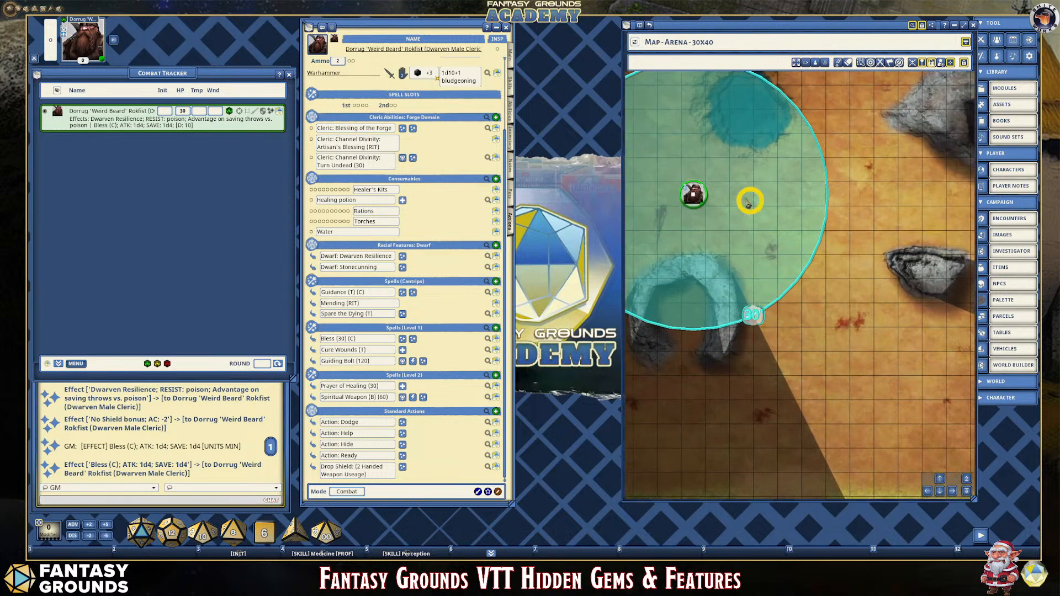
drag(726, 190, 833, 197)
drag(717, 214, 773, 248)
scroll(778, 259, down, 3)
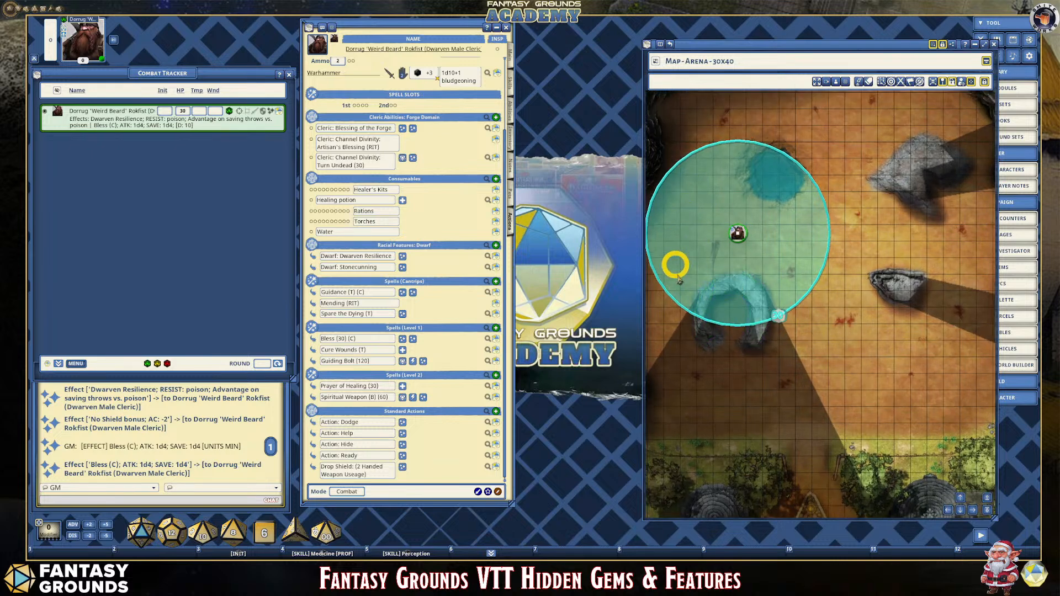
scroll(740, 343, up, 3)
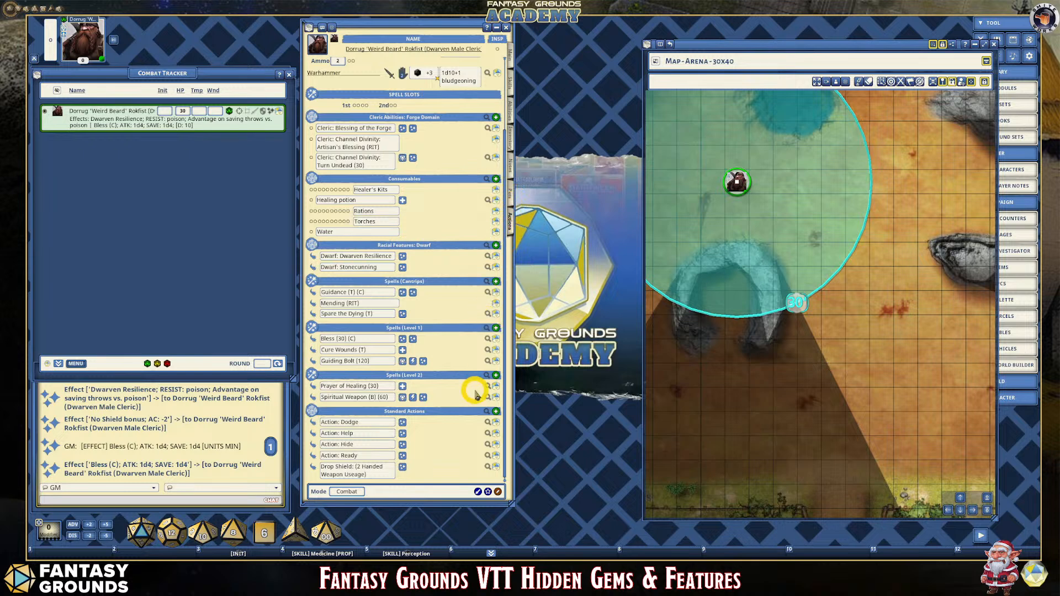
Check the range and healing details in the Prayer of Healing spell's description.
click(494, 386)
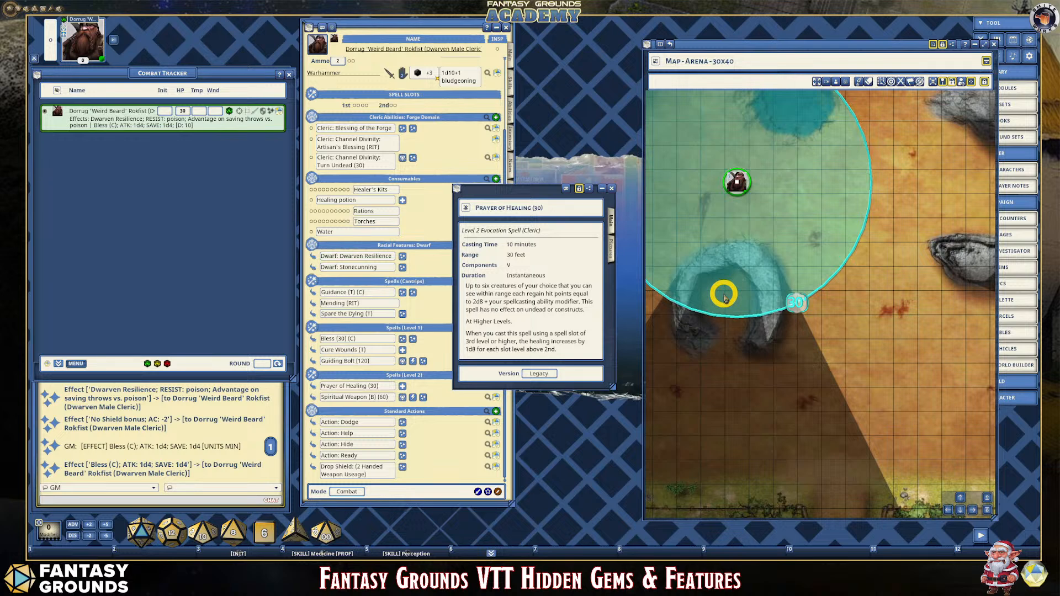
click(611, 188)
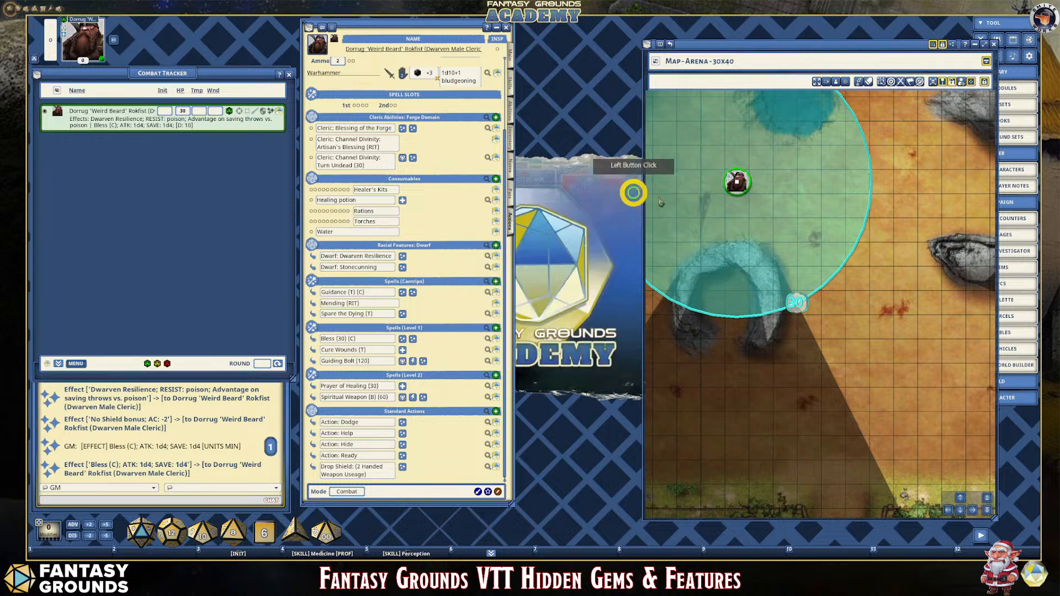
Move the circular pointer off the cleric and reposition it several times around the open ground between the rocks.
scroll(795, 253, down, 2)
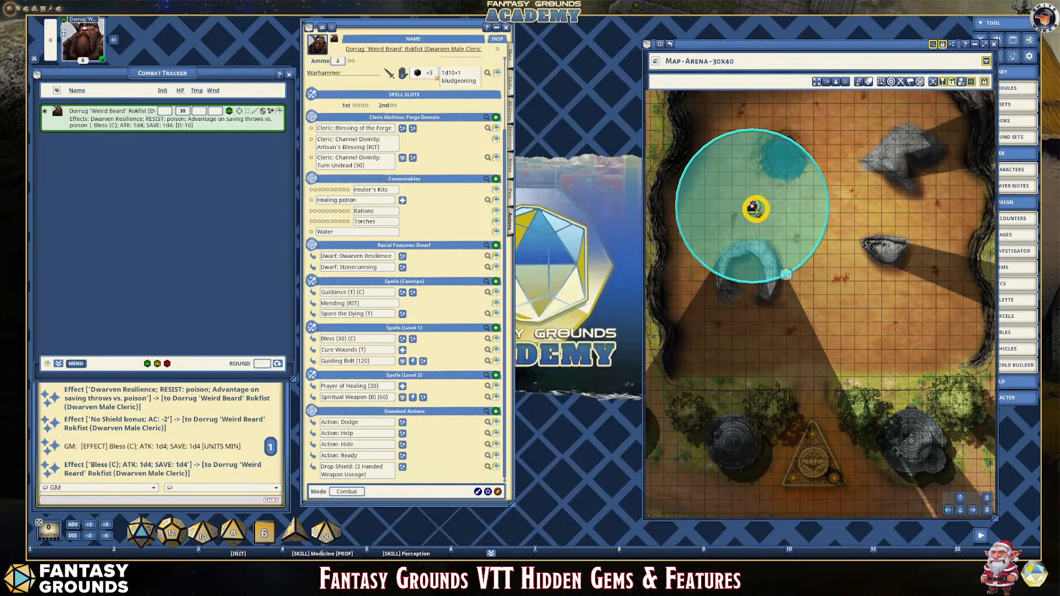
drag(751, 207, 826, 323)
drag(776, 335, 828, 197)
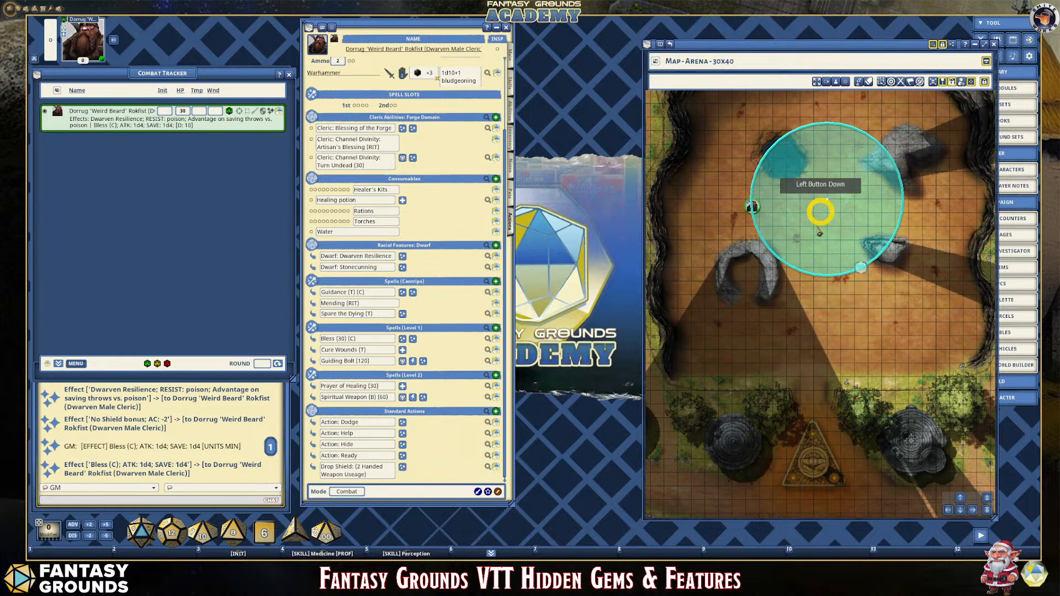
scroll(906, 284, up, 3)
scroll(908, 284, down, 1)
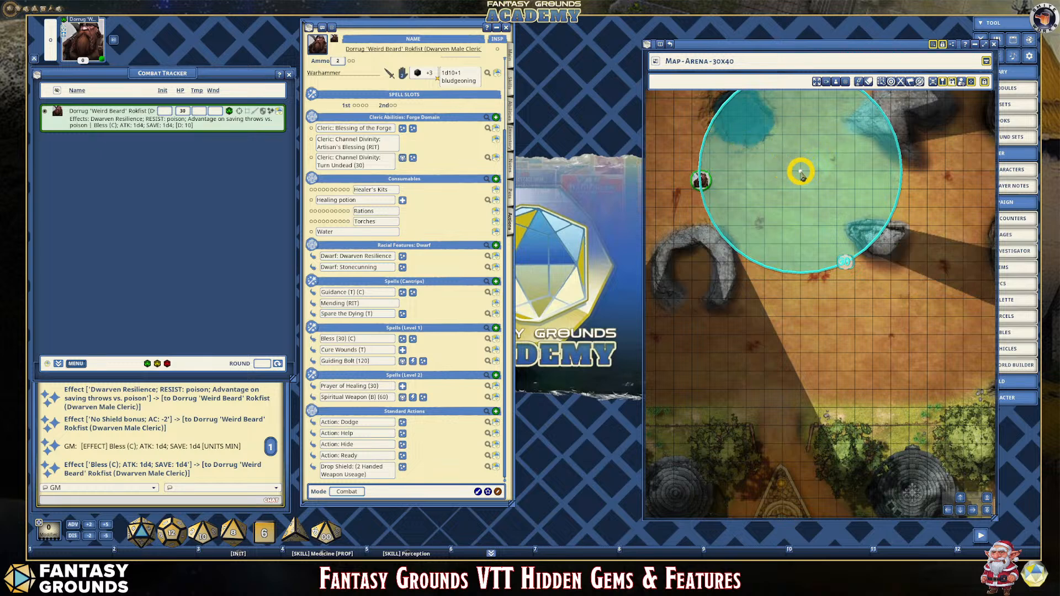
drag(800, 172, 802, 230)
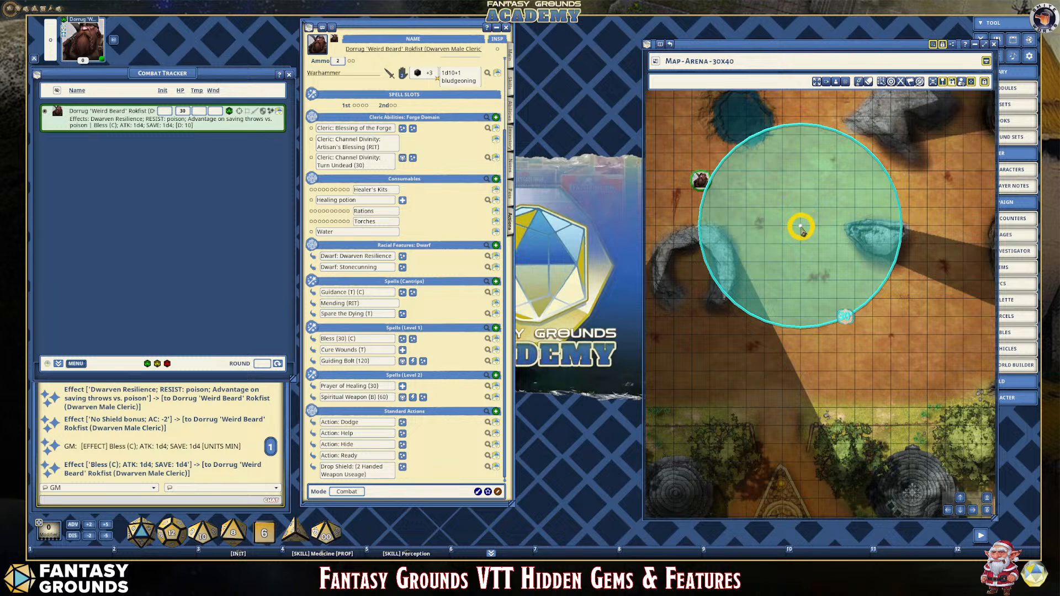
drag(800, 227, 769, 207)
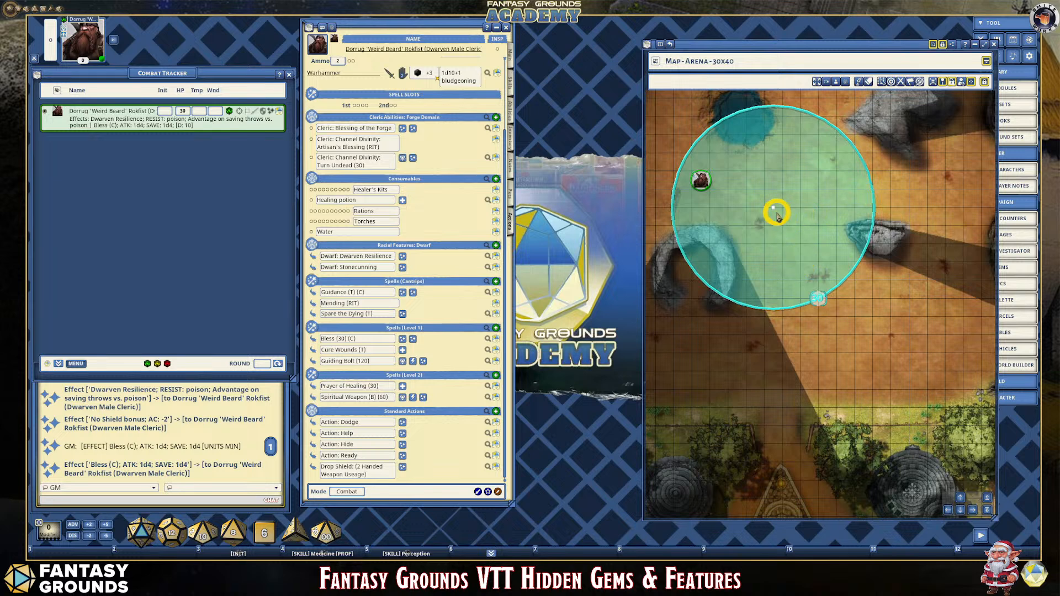
drag(772, 208, 794, 250)
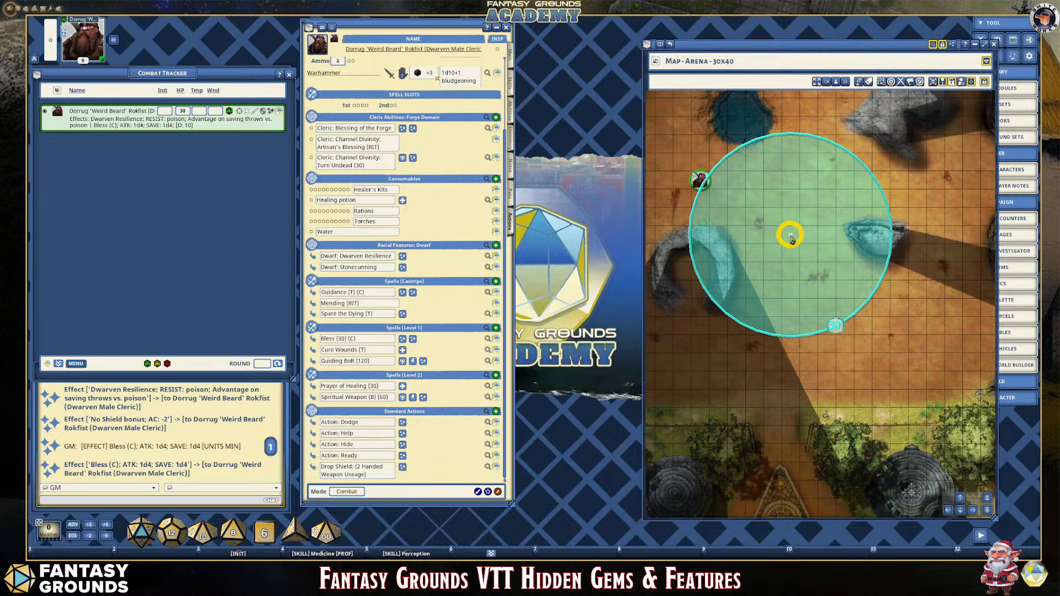
Draw a short arrow pointer across the southeastern edge of the circle, just below the eastern rock.
right_click(791, 236)
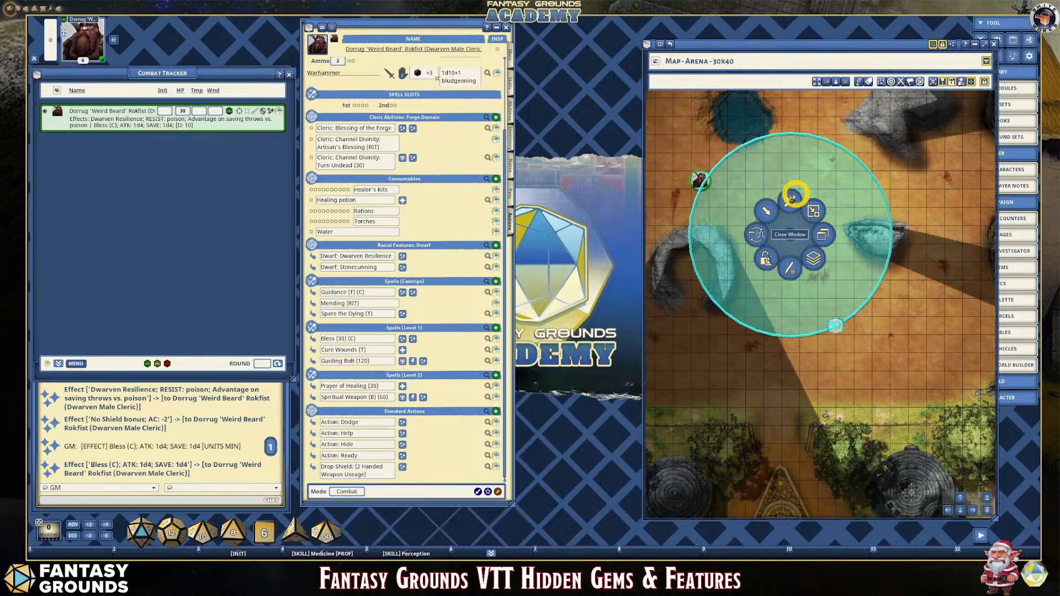
click(766, 208)
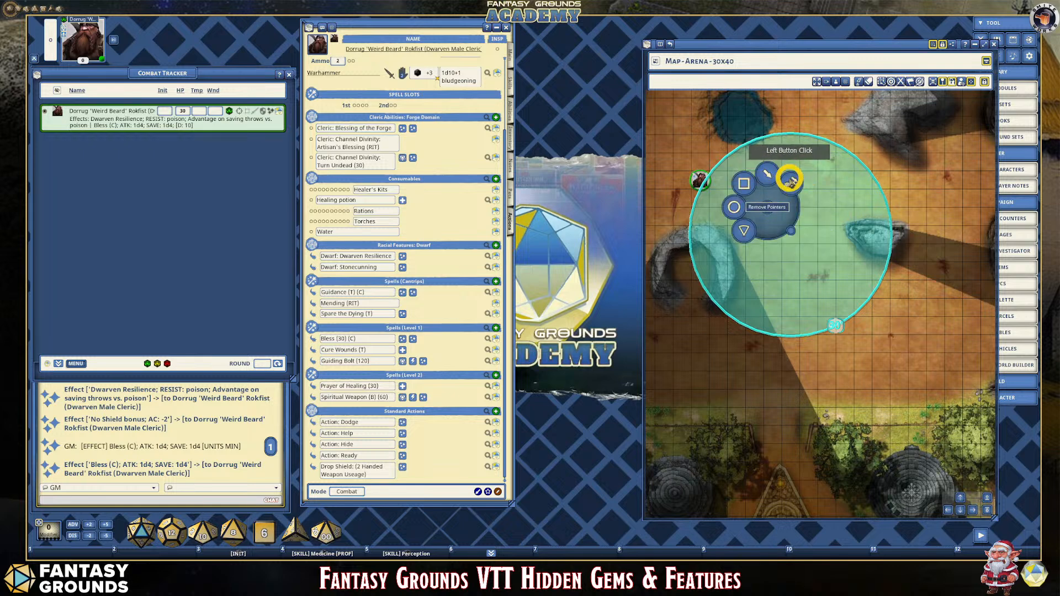
click(769, 175)
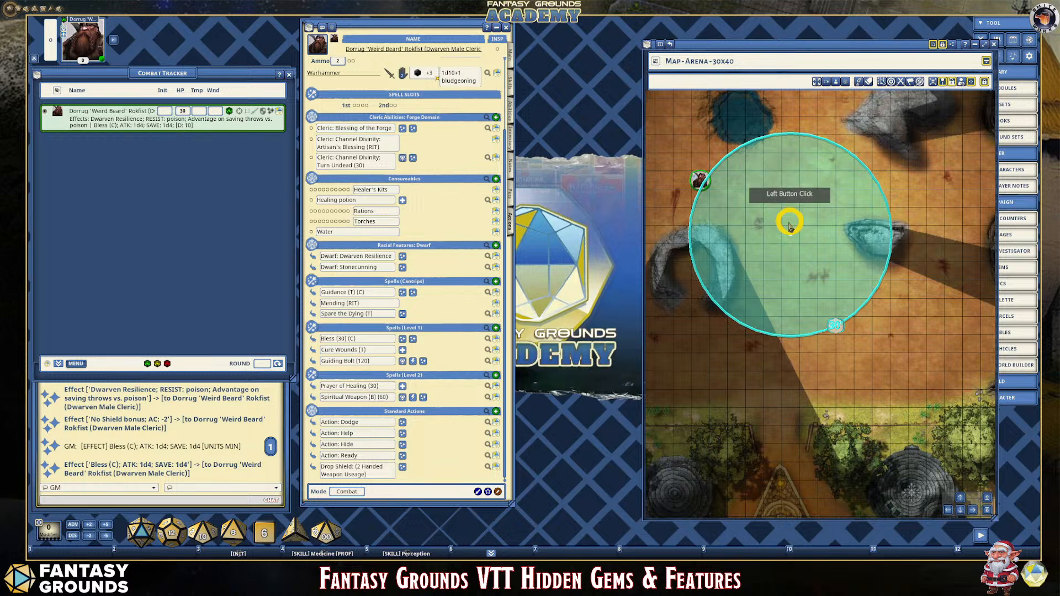
click(767, 213)
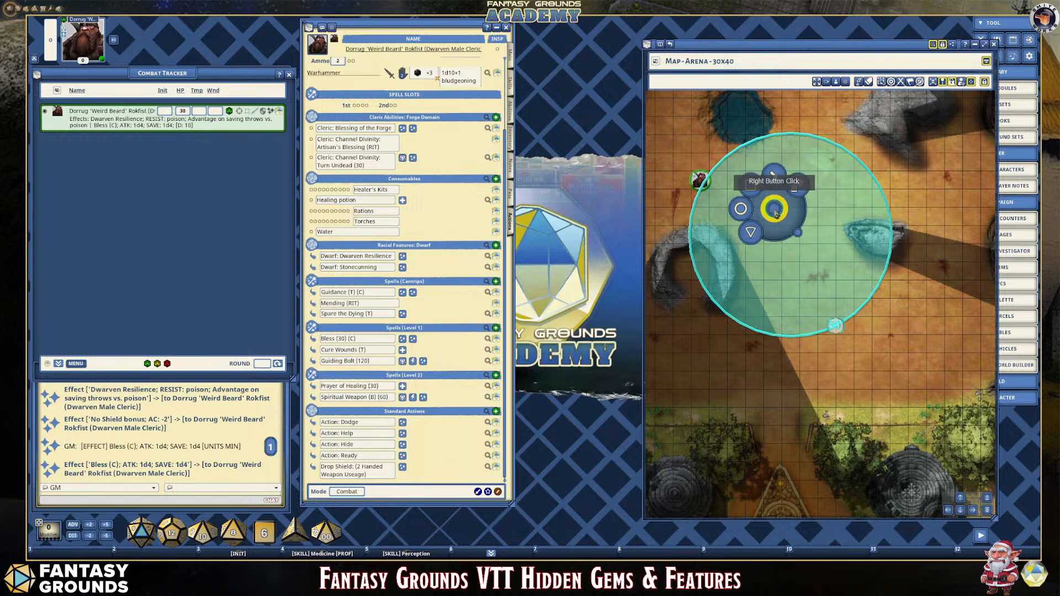
click(776, 179)
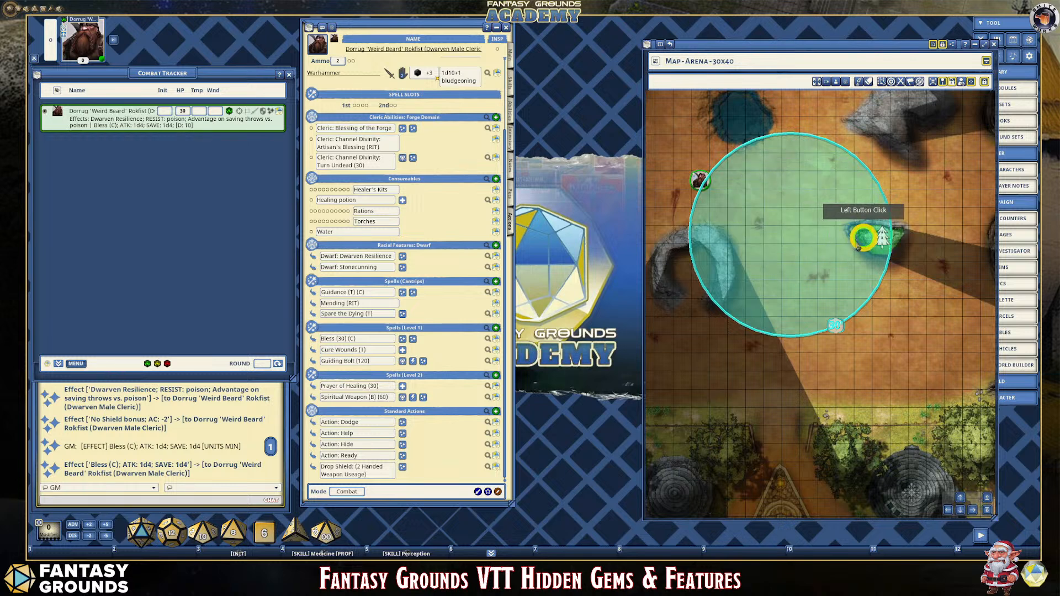
drag(828, 255, 887, 280)
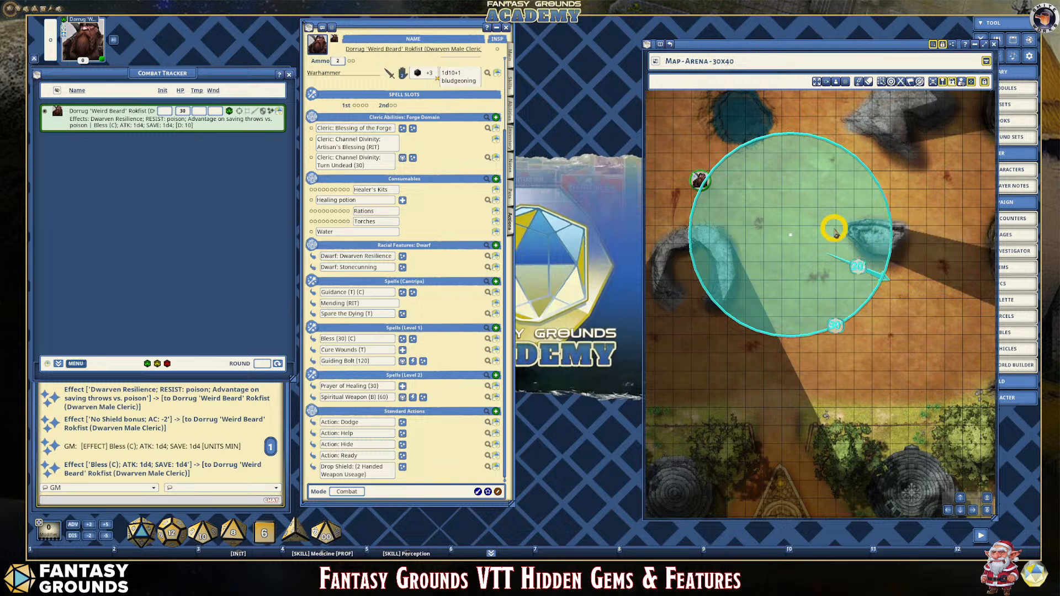
Remove all pointers from the arena map and move the cleric's token three squares east and one square south.
right_click(790, 236)
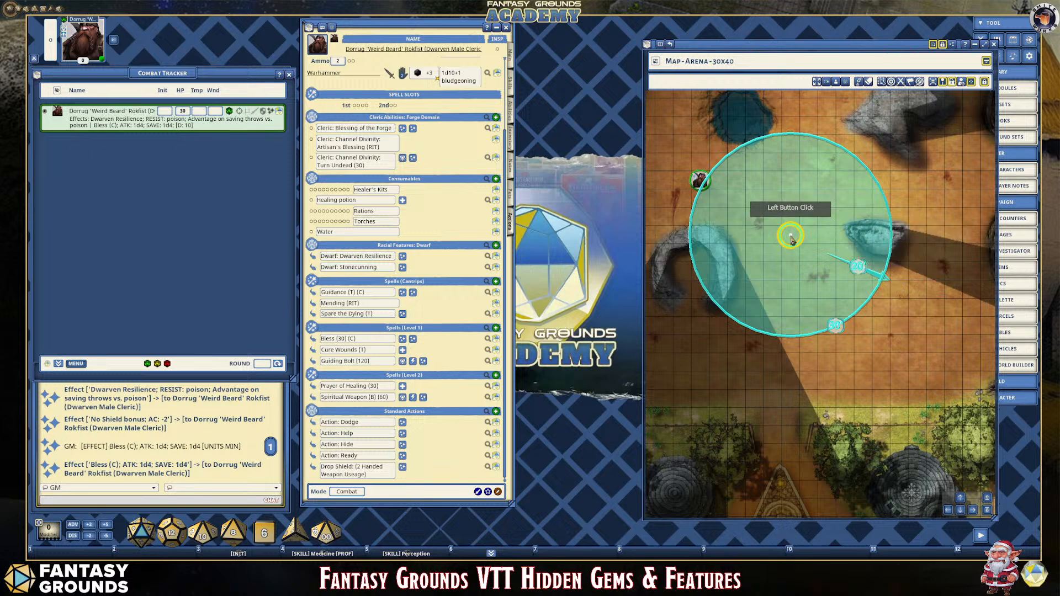
click(790, 205)
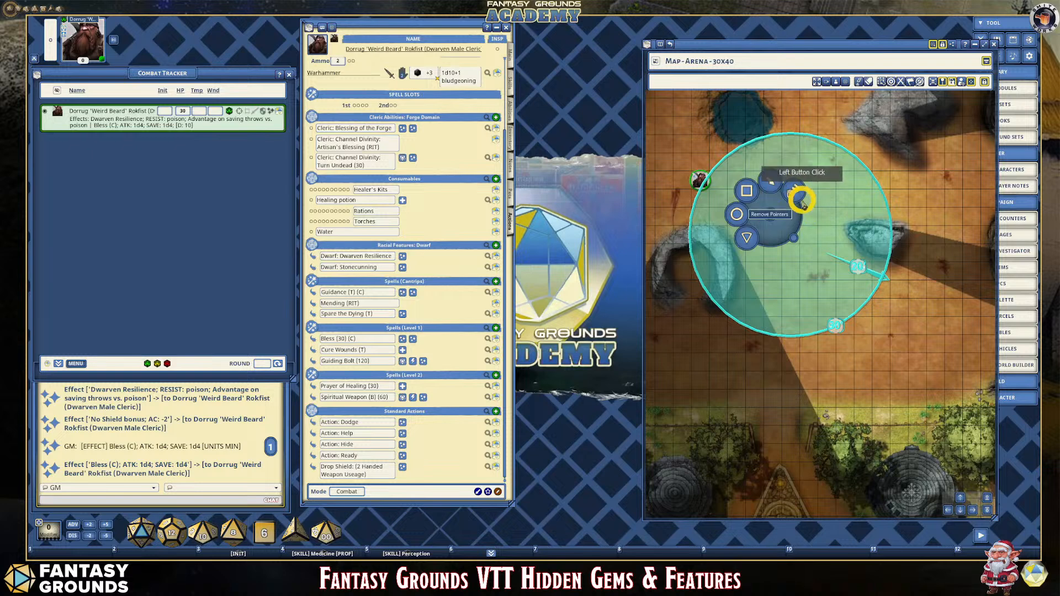
click(796, 199)
drag(702, 178, 755, 199)
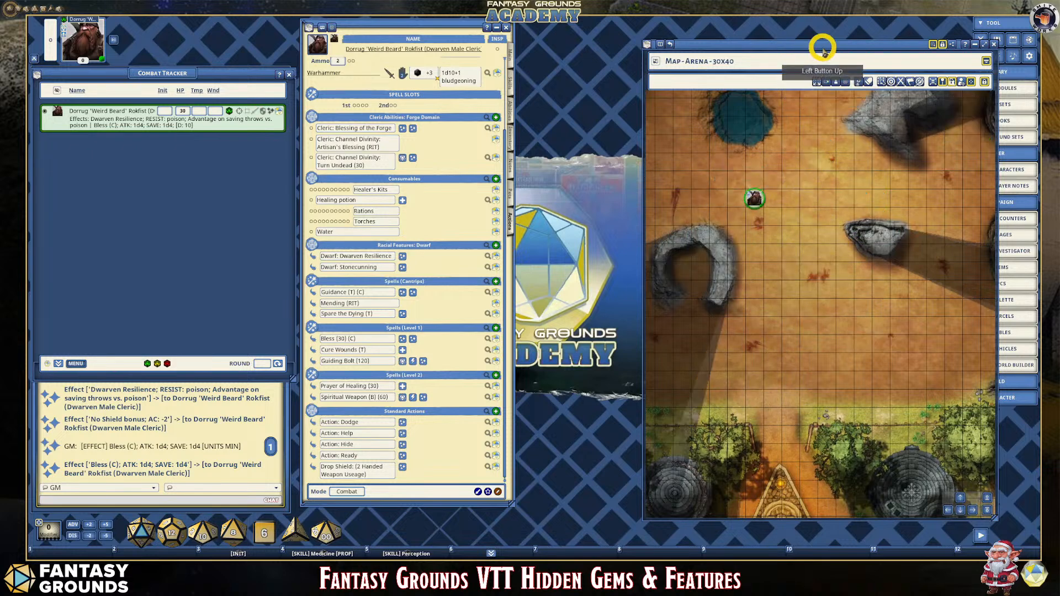
Place the arena map window beside the character sheet and toggle its toolbar off and back on.
drag(822, 45, 706, 29)
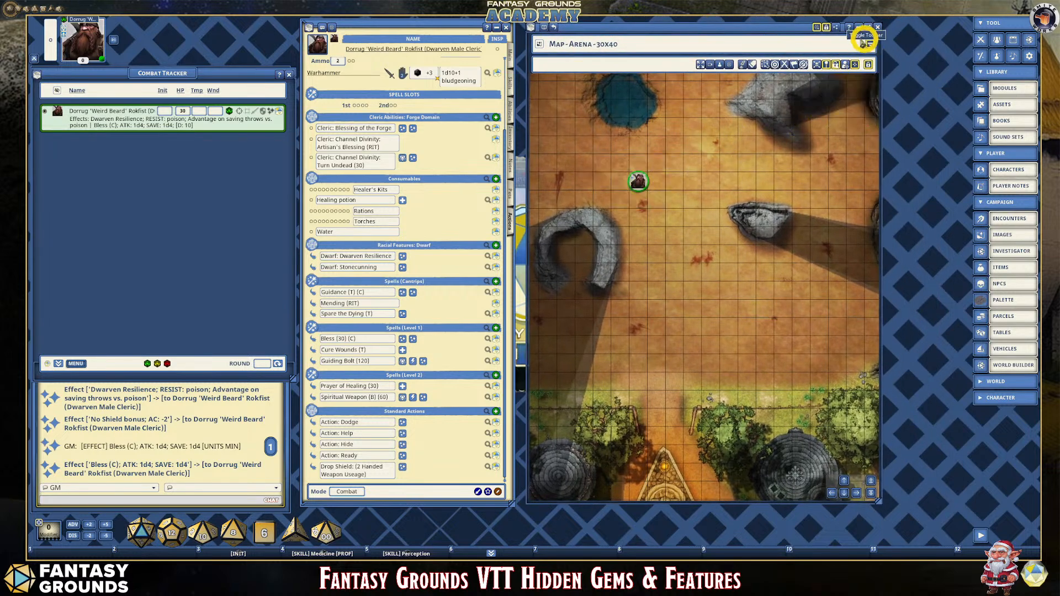
click(869, 43)
click(870, 44)
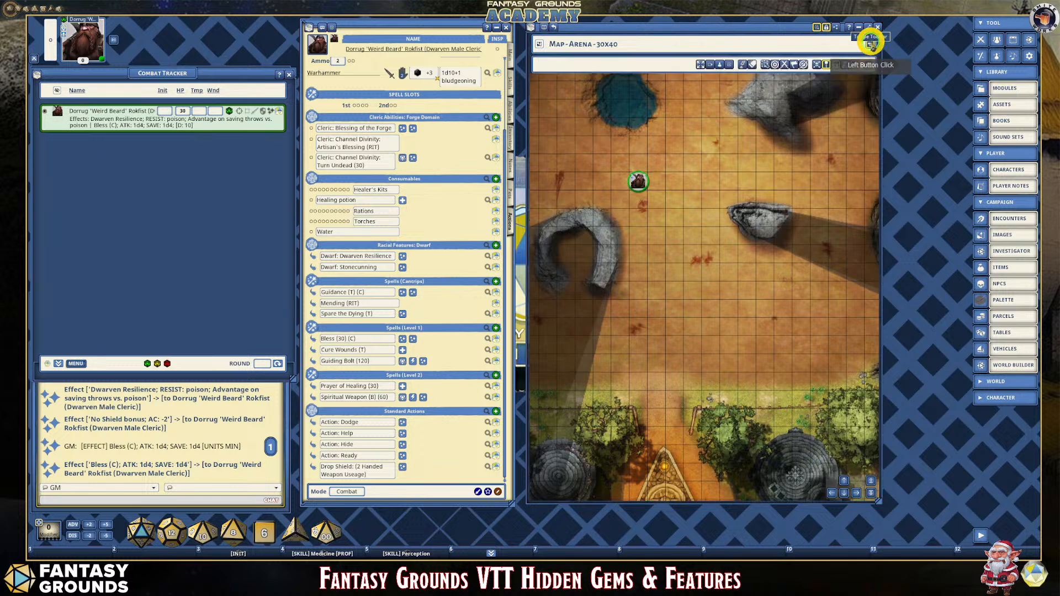
Unlock the arena map for editing and display the line-of-sight outlines around its rocks and trees.
click(816, 64)
click(826, 27)
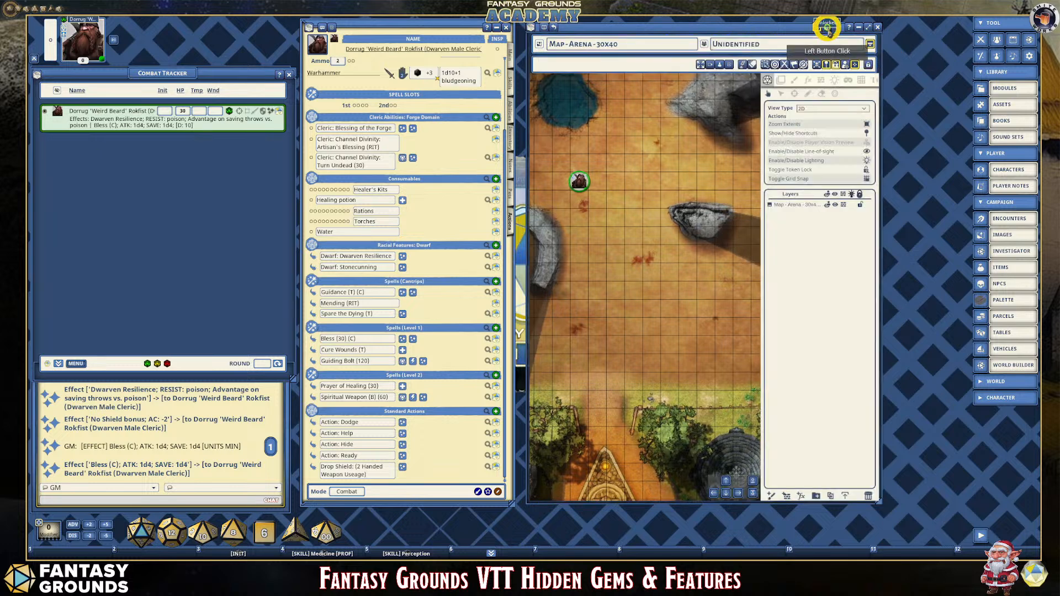
click(775, 65)
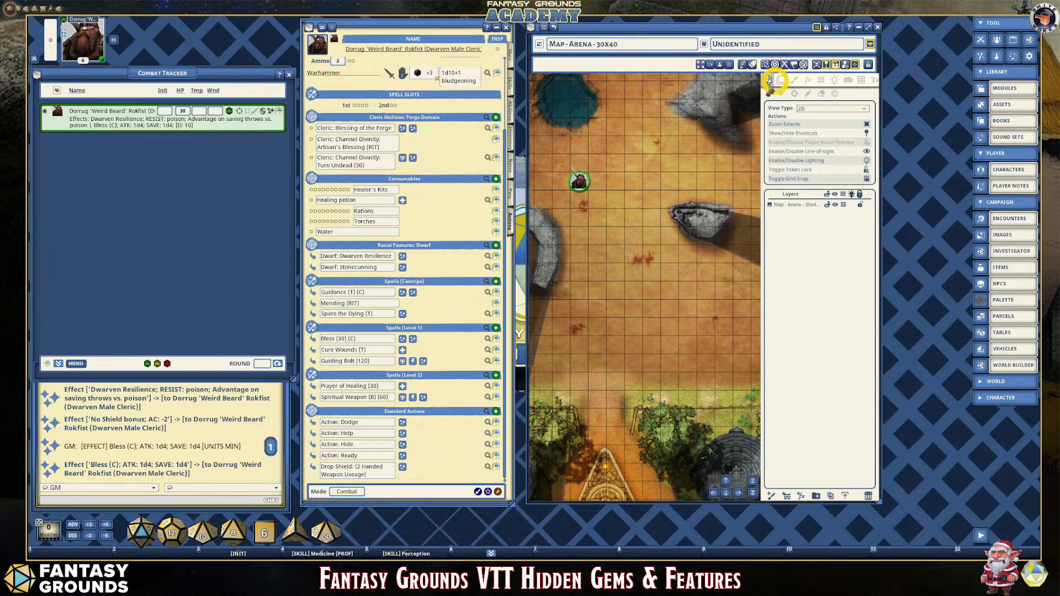
click(769, 80)
click(580, 182)
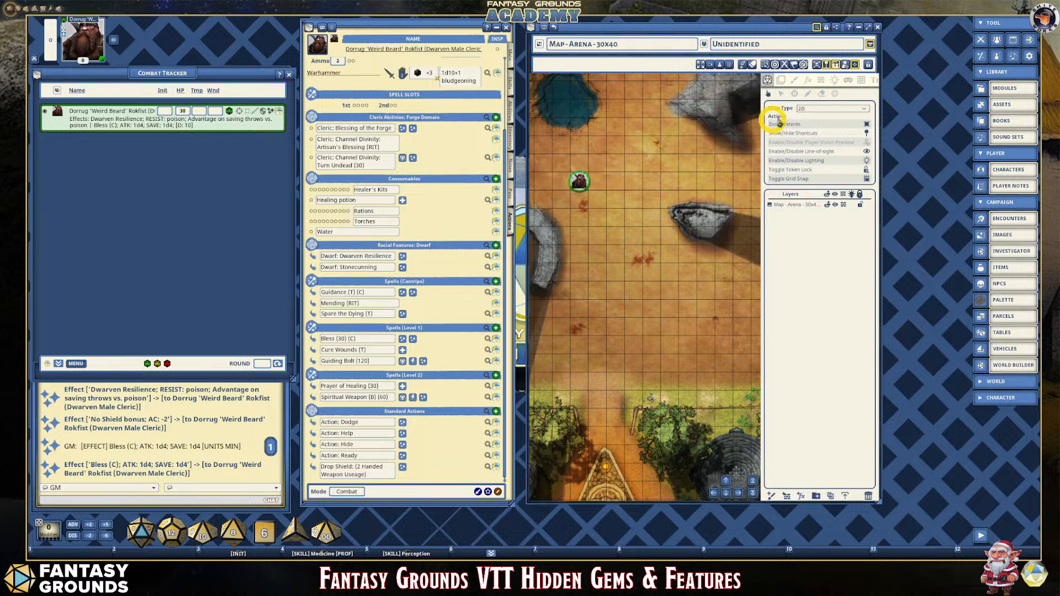
click(820, 81)
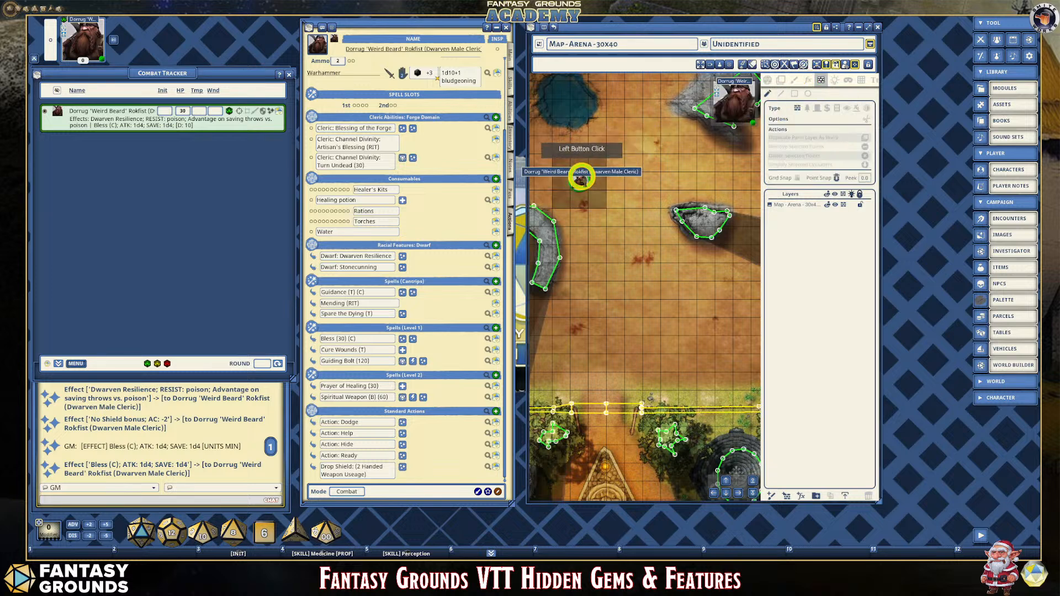
Return to the selection tool and move the cleric's token, ending beside the arena's western wall, northwest of the horseshoe rock.
drag(581, 176, 601, 177)
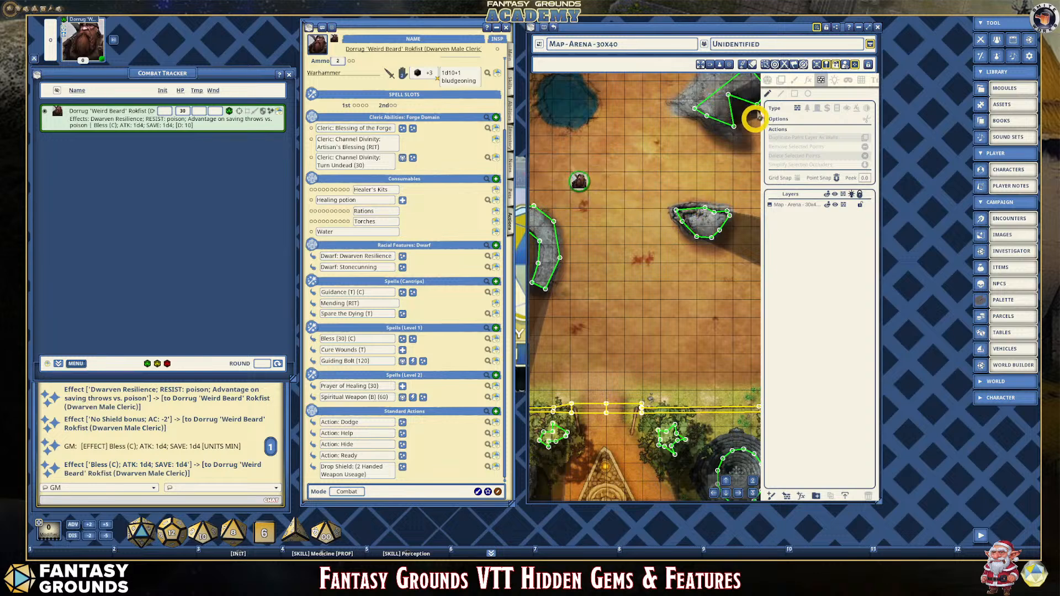
click(767, 80)
drag(579, 181, 598, 237)
scroll(713, 289, down, 3)
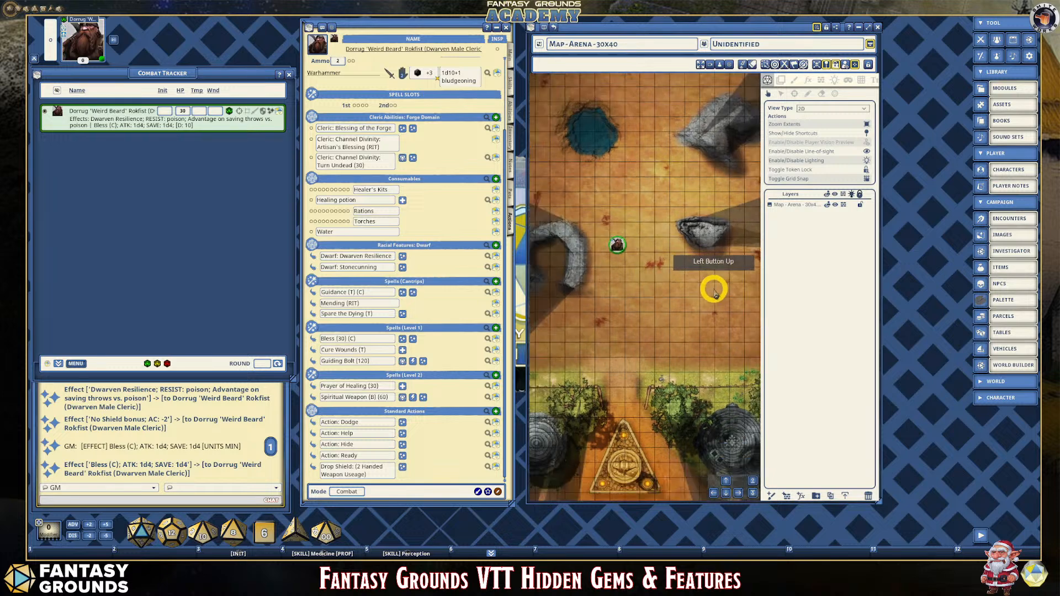
scroll(674, 293, up, 1)
scroll(674, 293, down, 1)
click(674, 293)
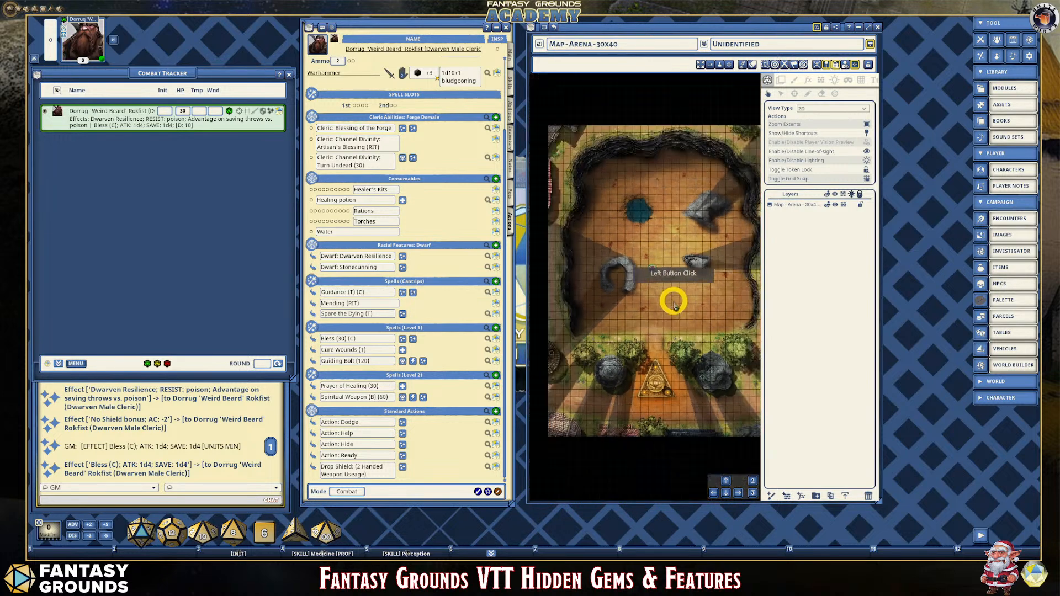
scroll(672, 301, down, 2)
drag(652, 263, 596, 210)
scroll(558, 241, up, 2)
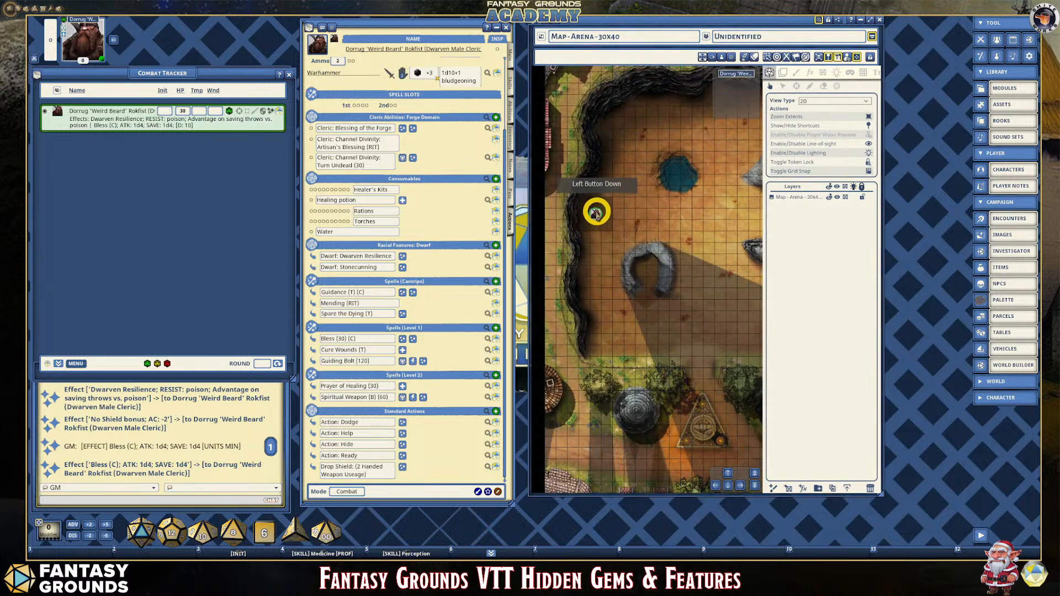
Enable the player vision preview and move the cleric's token southeast past the horseshoe rock, finishing with two squares north.
click(869, 134)
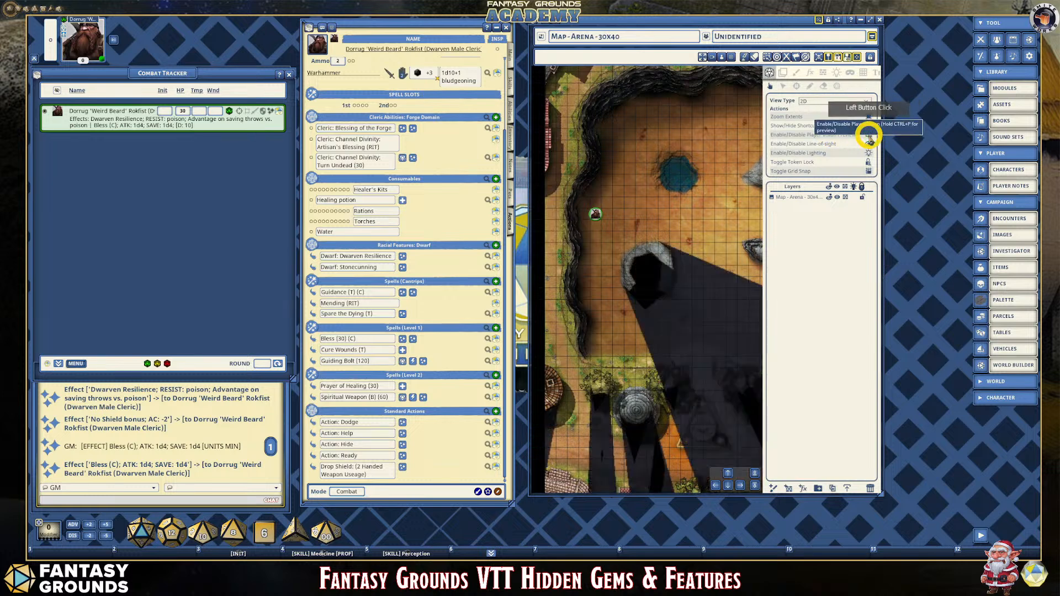
mouse_move(593, 213)
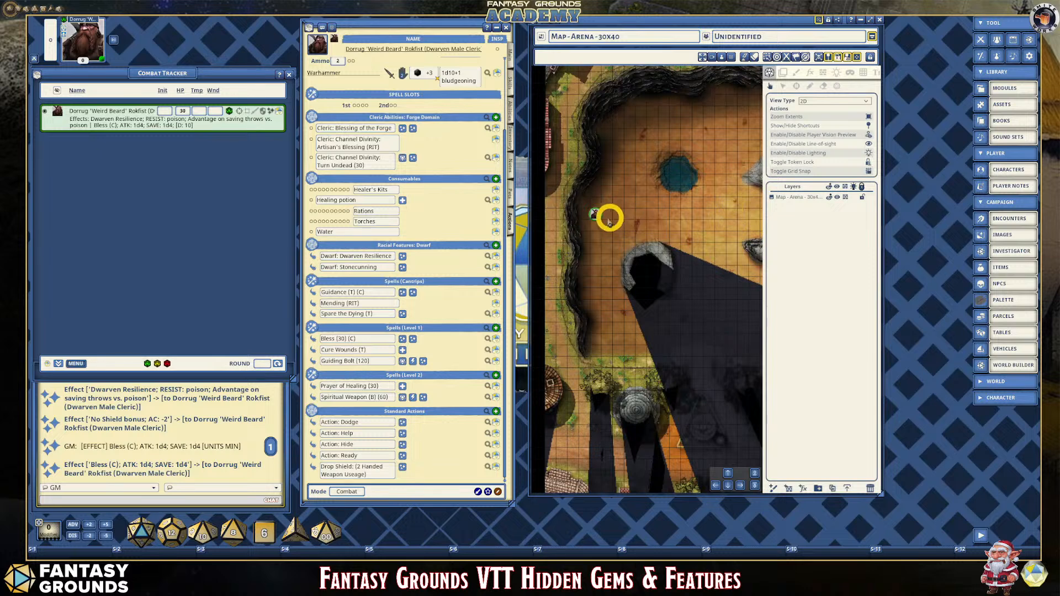
drag(595, 214, 697, 330)
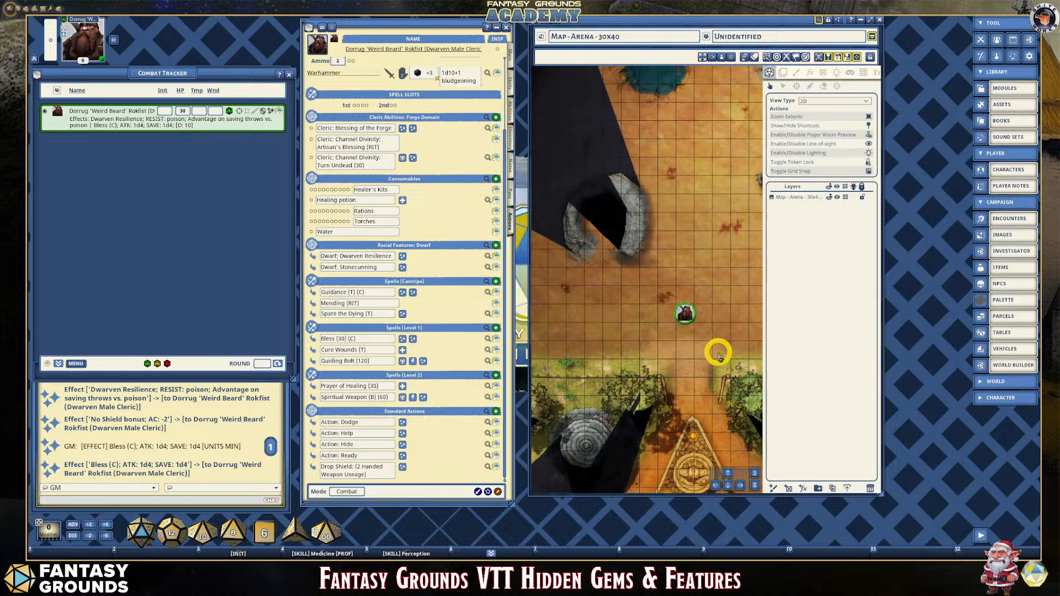
drag(685, 312, 686, 278)
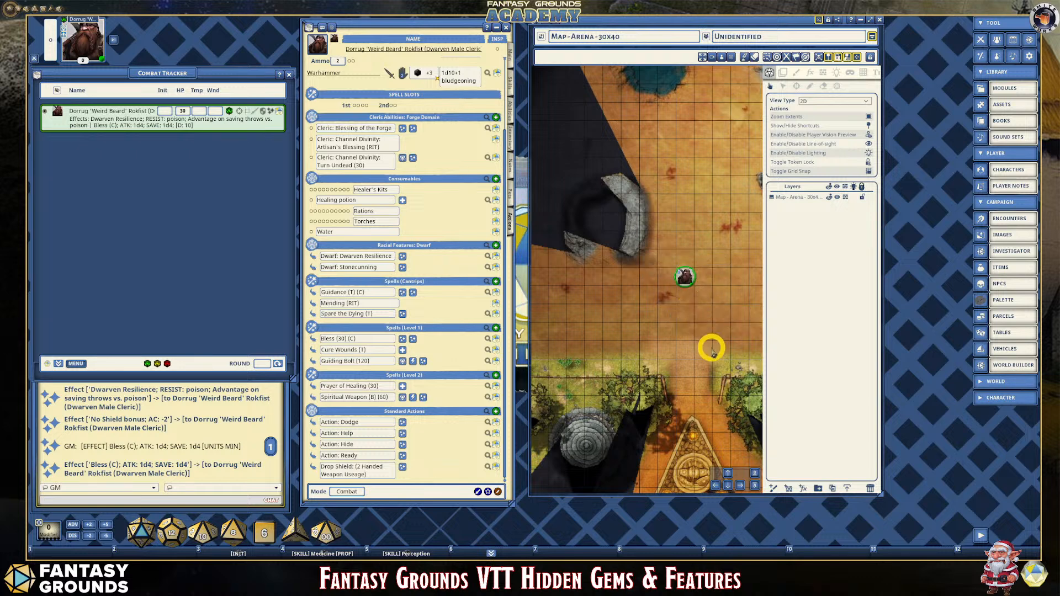
scroll(712, 348, up, 2)
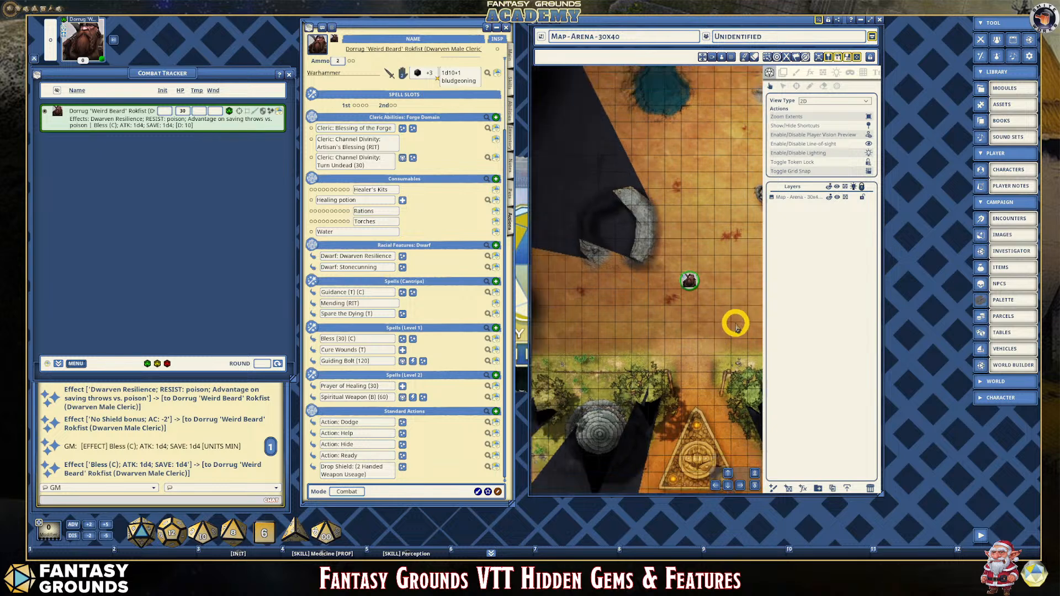
scroll(704, 313, down, 2)
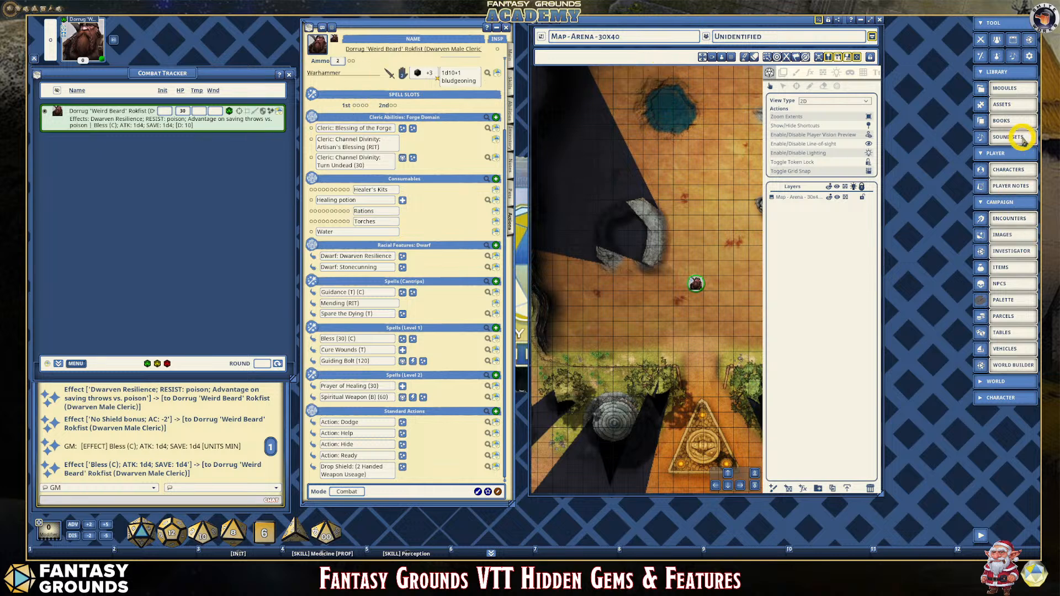
Open the Message of the Day editor from the campaign options and place its window over the map.
click(1029, 55)
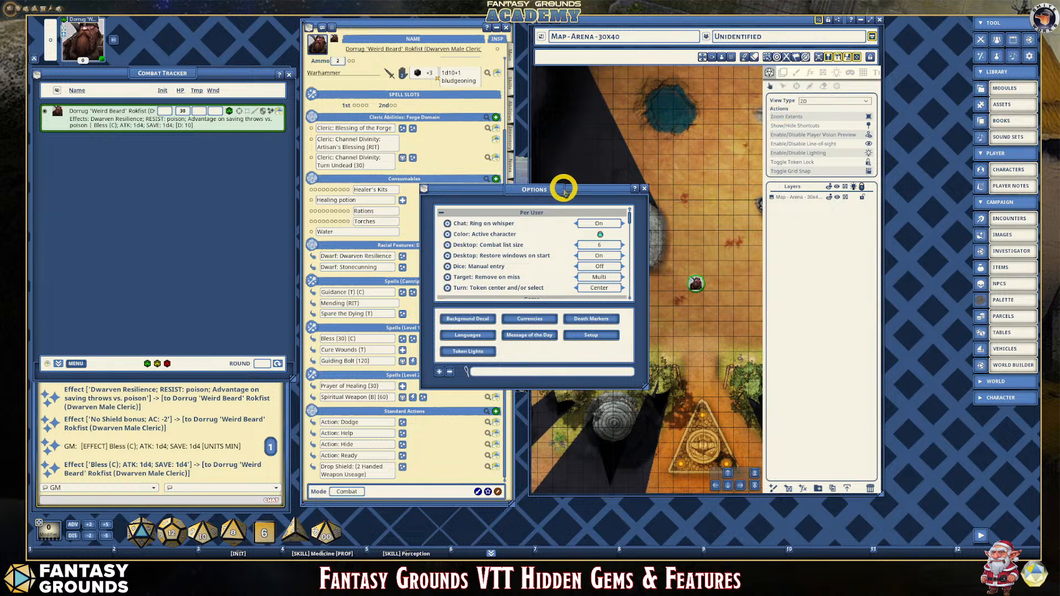
drag(564, 187, 671, 87)
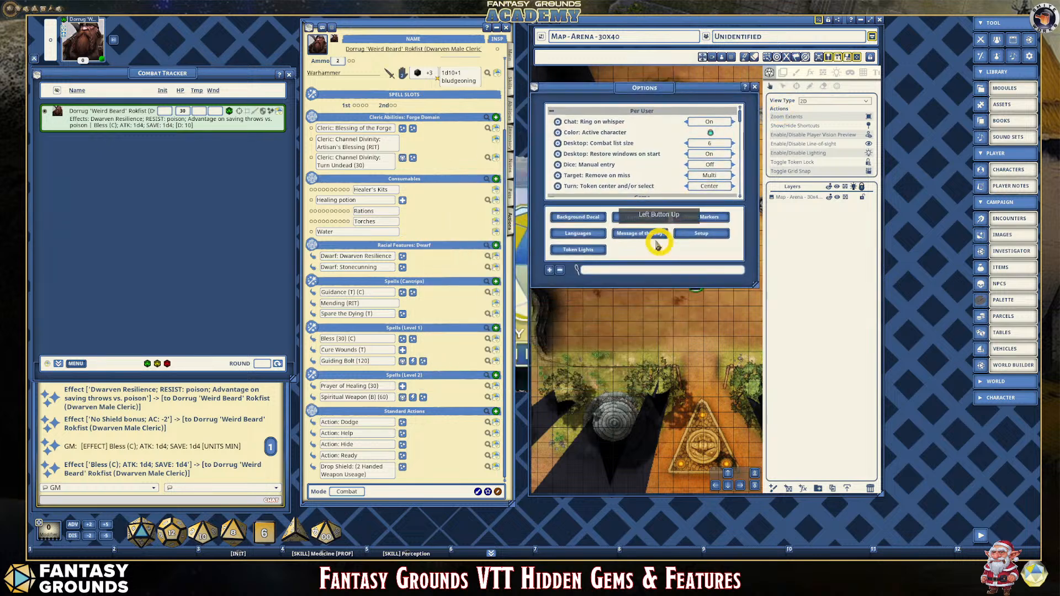
click(629, 234)
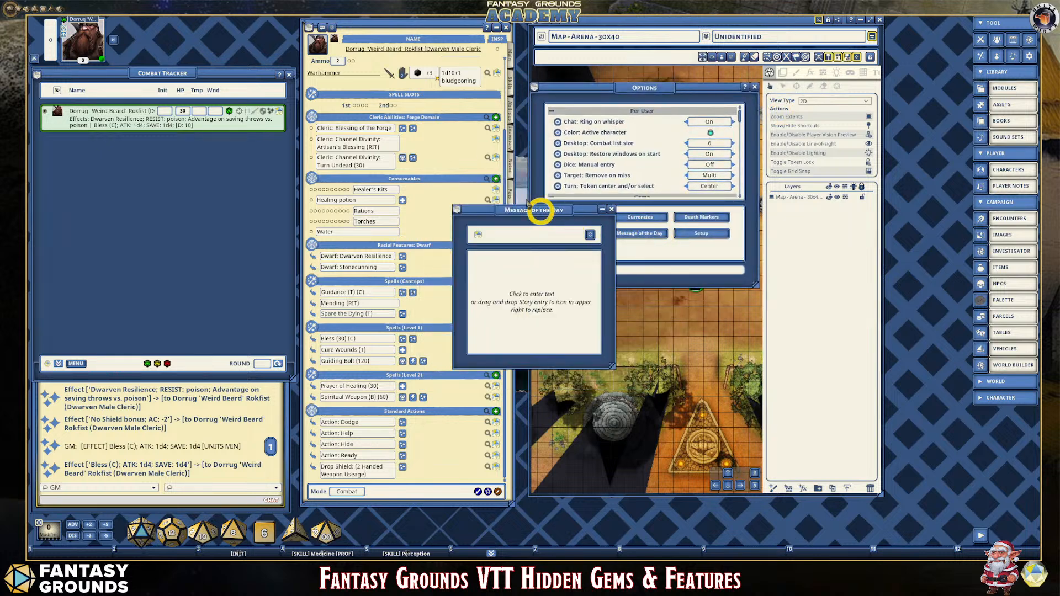
drag(525, 204, 606, 106)
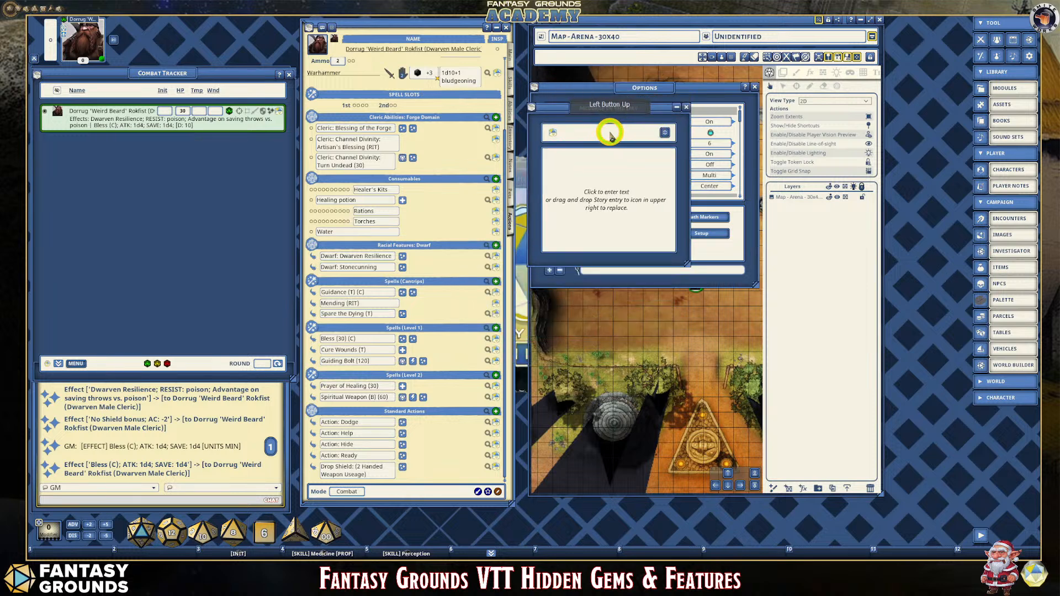
Enter "Last week:" as the first line of the Message of the Day.
click(596, 170)
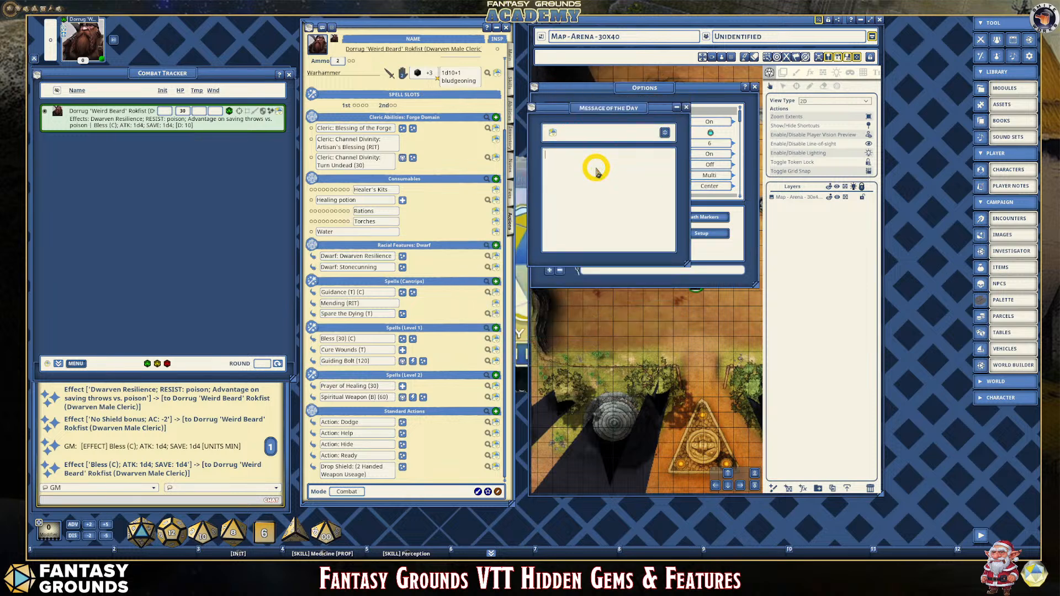
text(Last wee)
text(k:)
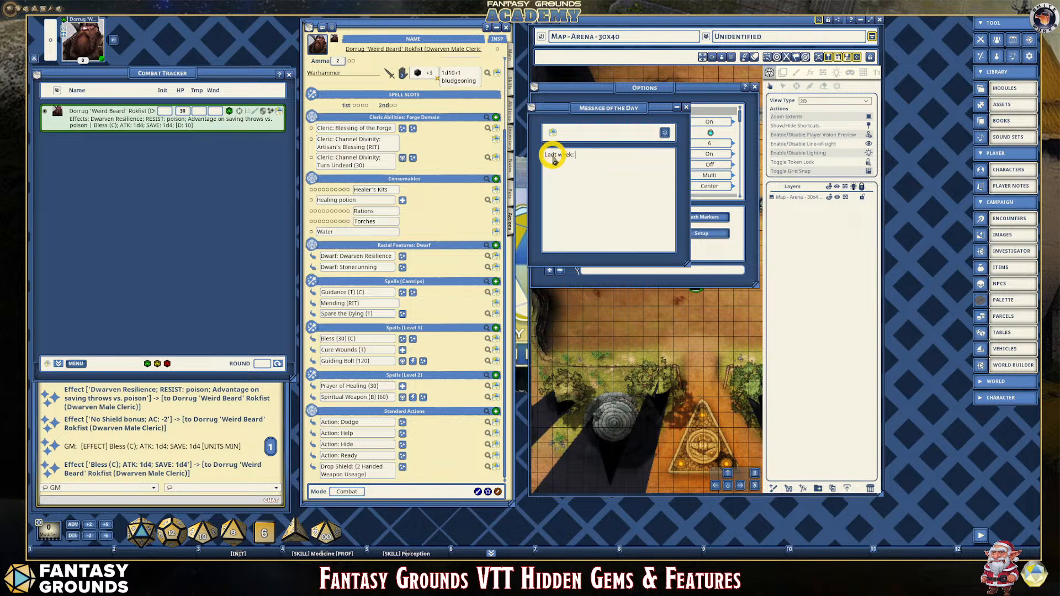
click(558, 161)
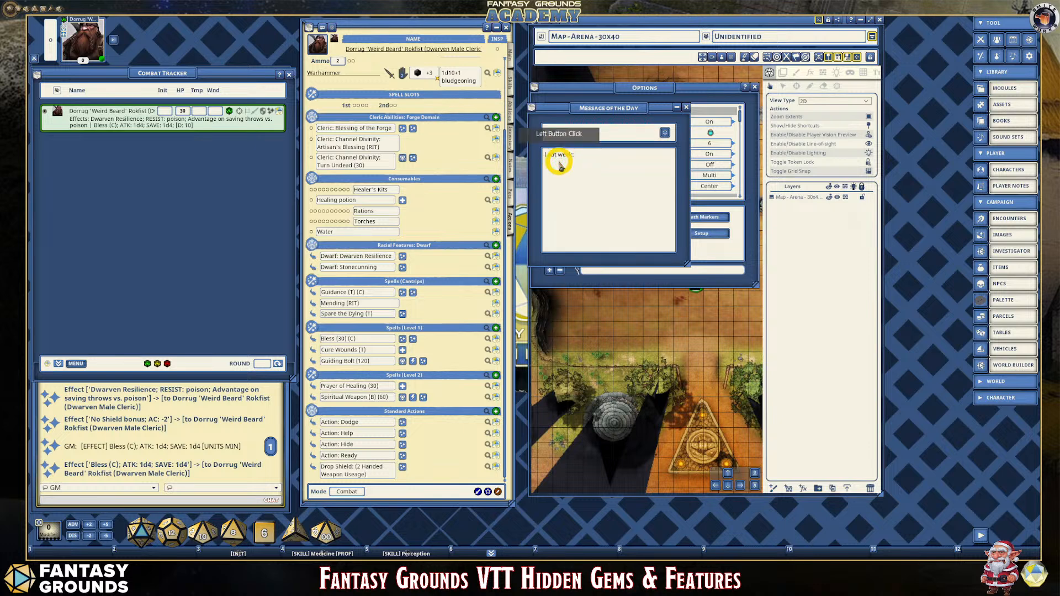
click(580, 155)
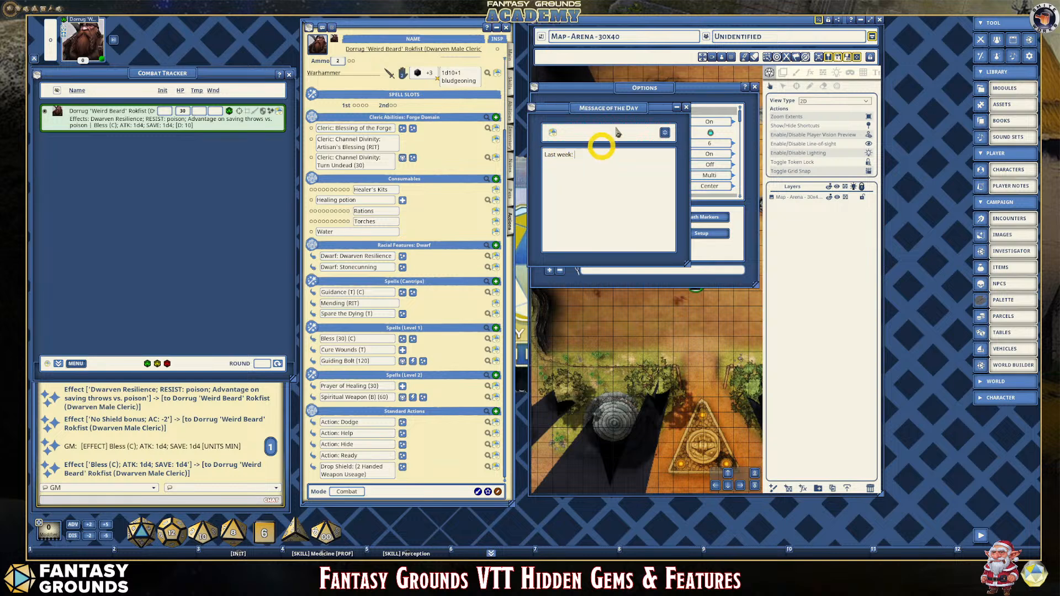
Close the options window and arrange the Message of the Day and the arena map side by side.
drag(607, 108, 480, 81)
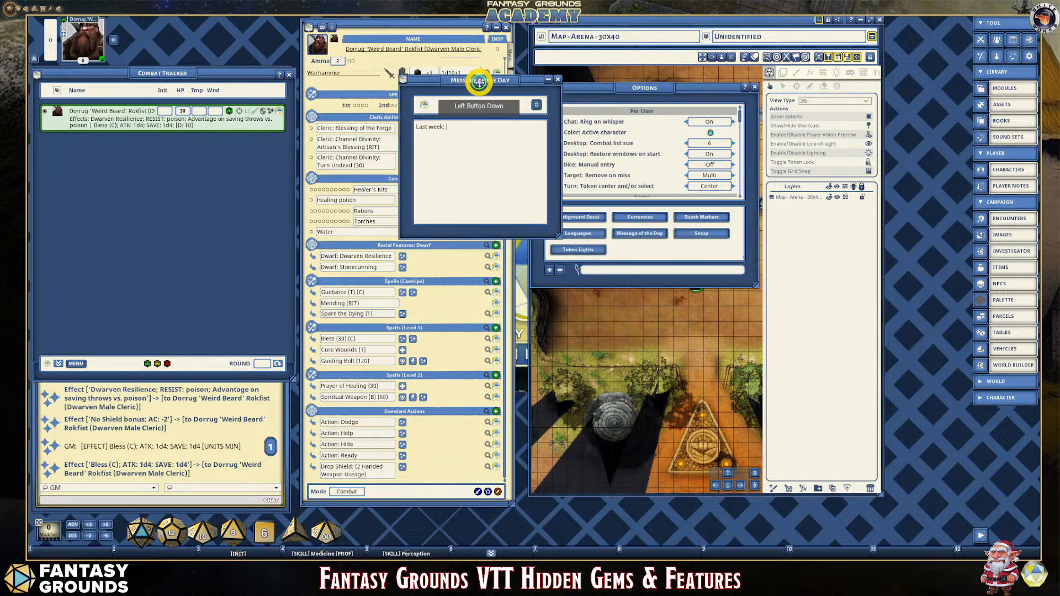
click(754, 87)
drag(627, 36, 704, 56)
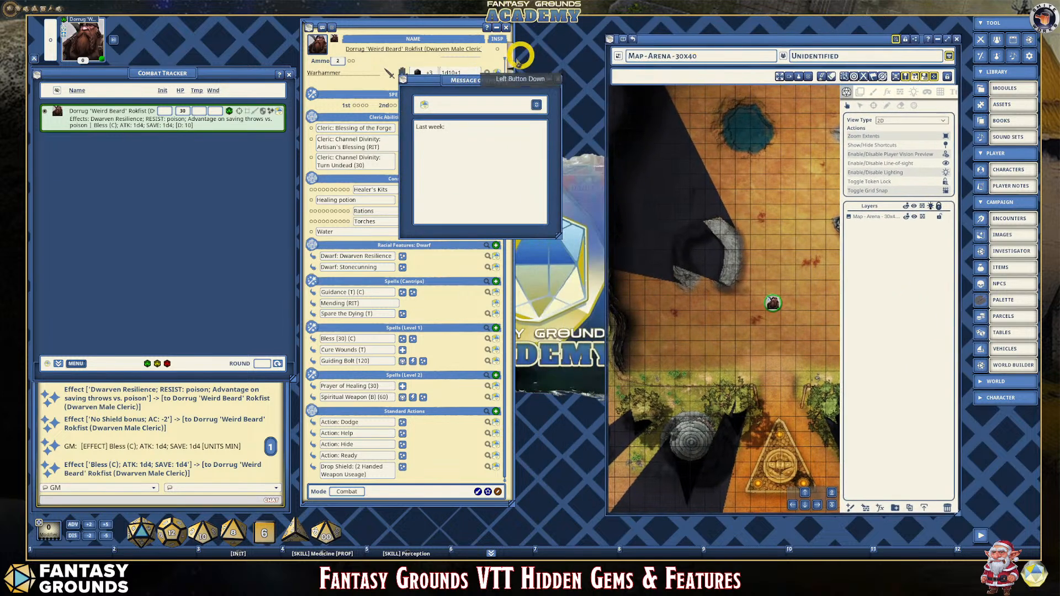
drag(485, 77, 509, 48)
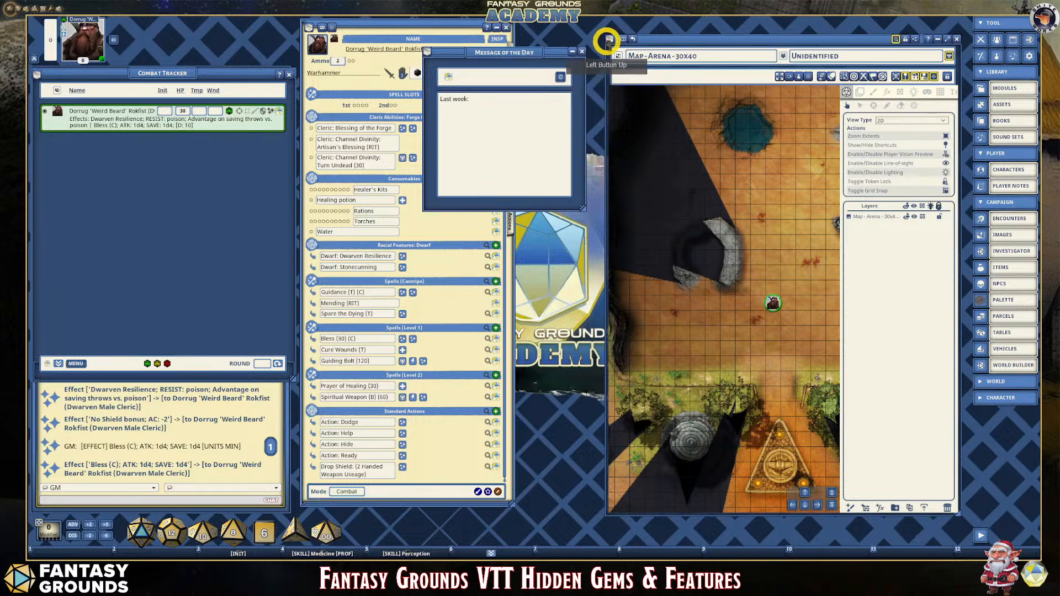
drag(607, 37, 453, 117)
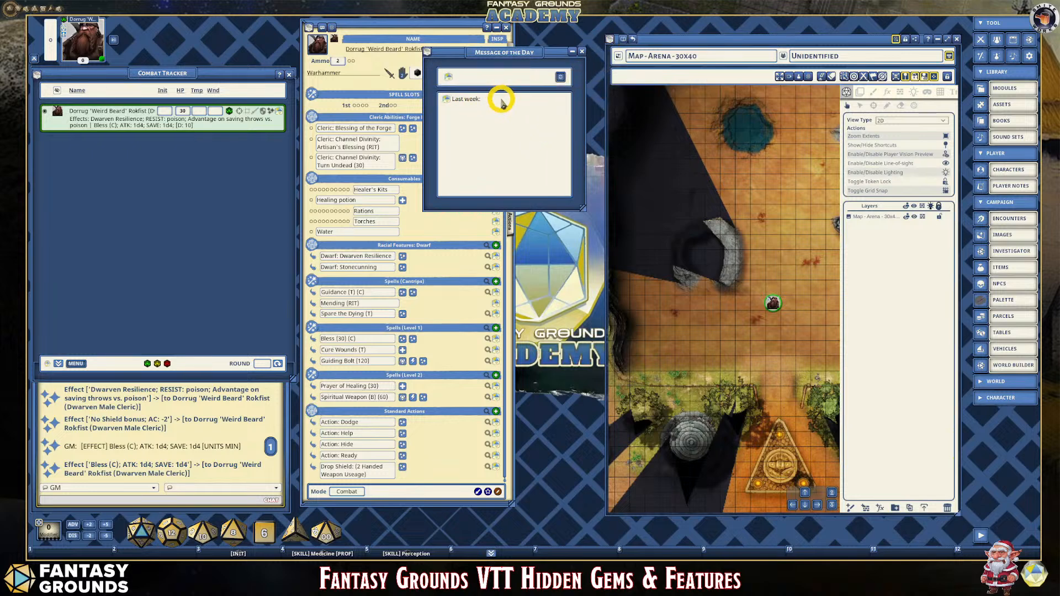
key(ctrl)
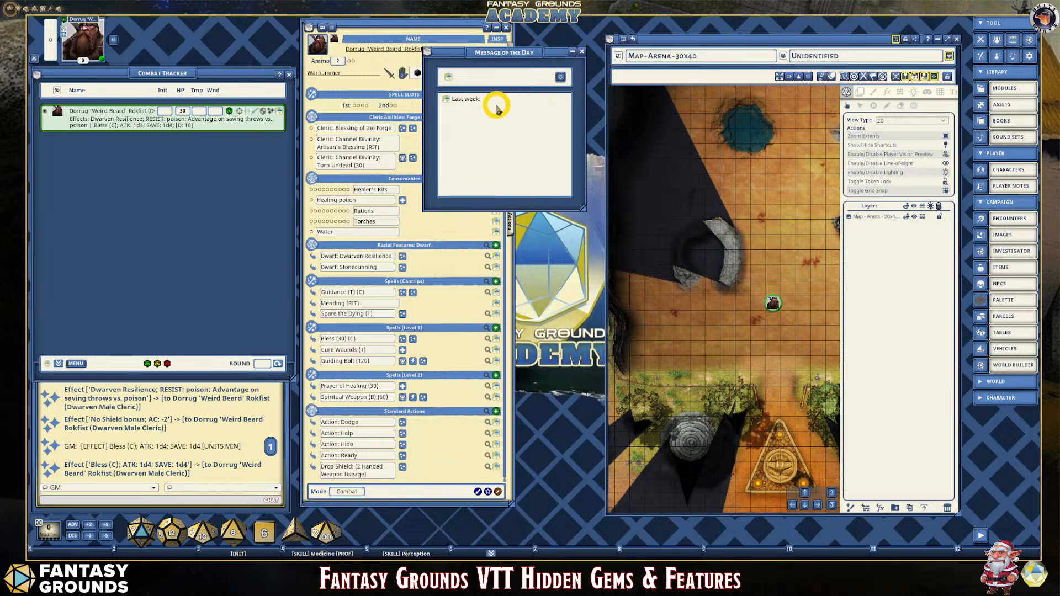
click(538, 108)
key(ctrl+z)
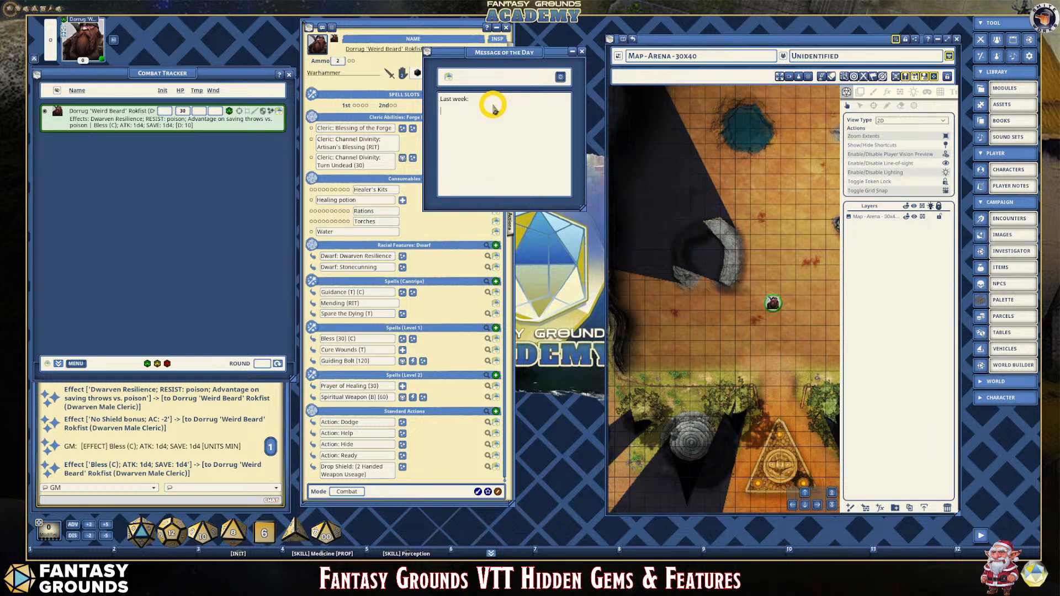
Insert a link to the arena map on the line below "Last week:" and close the Message of the Day.
click(446, 113)
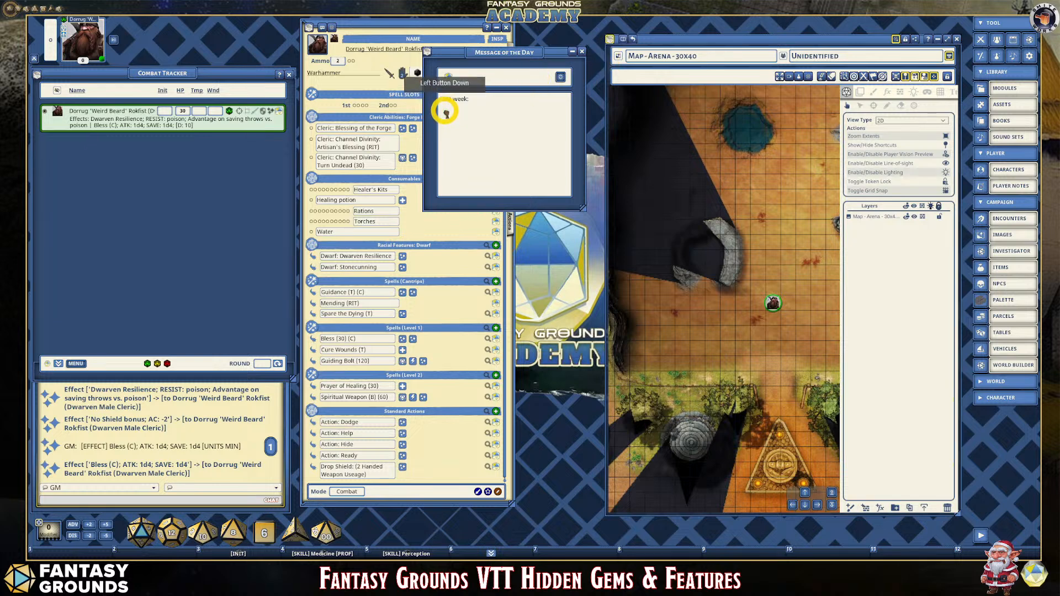
drag(446, 113, 525, 121)
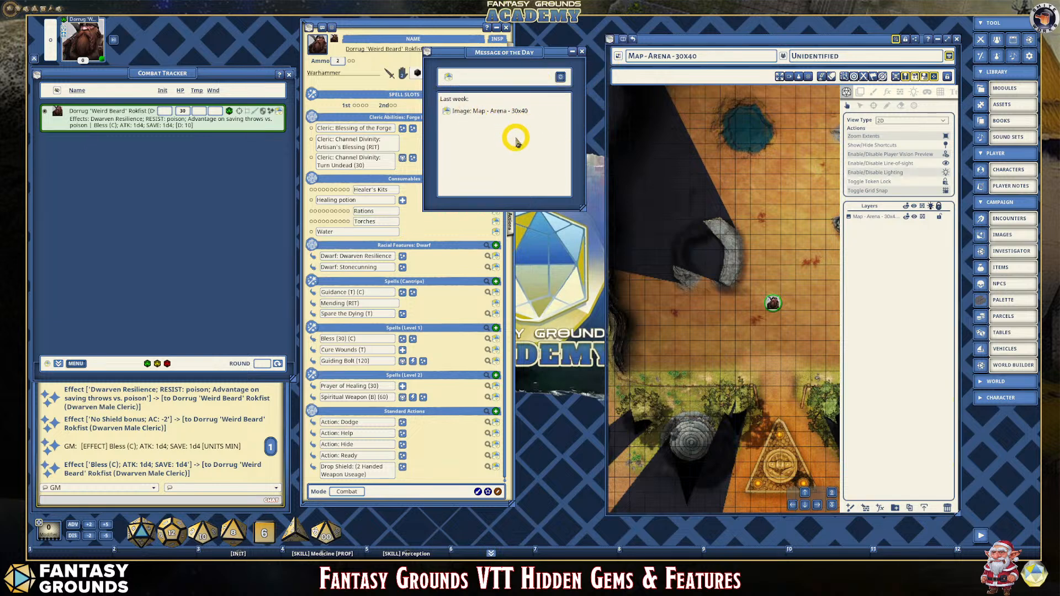
click(581, 52)
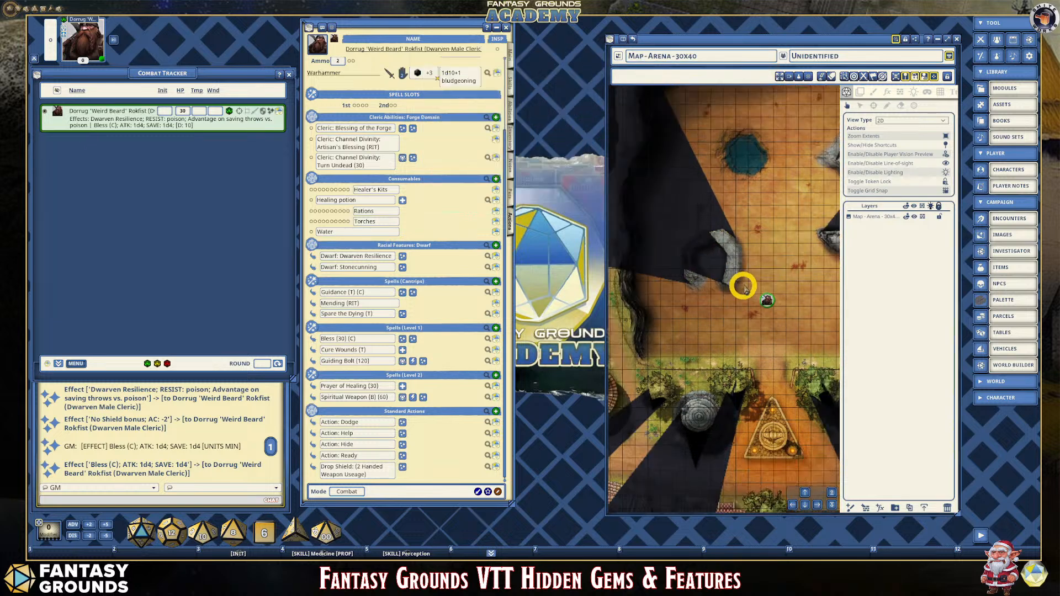
Close the arena map window and open the campaign options again.
scroll(754, 286, up, 2)
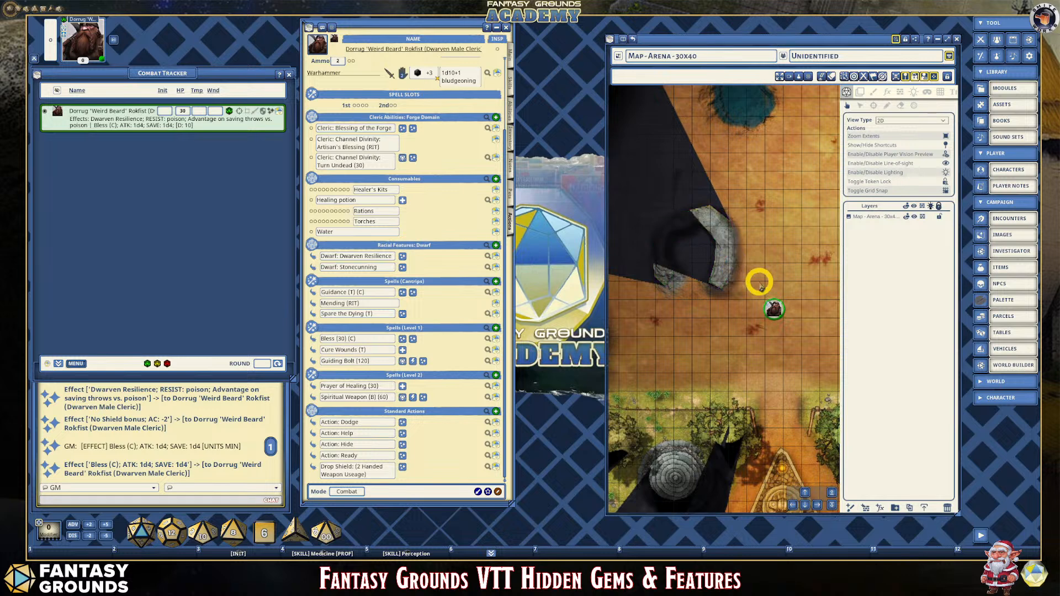
scroll(758, 280, down, 3)
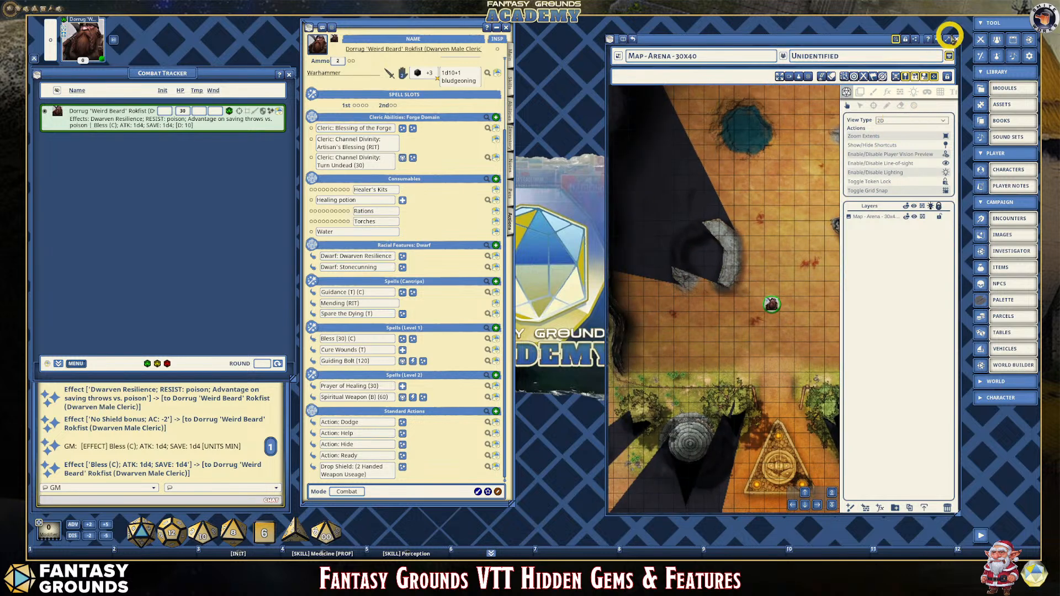
click(956, 39)
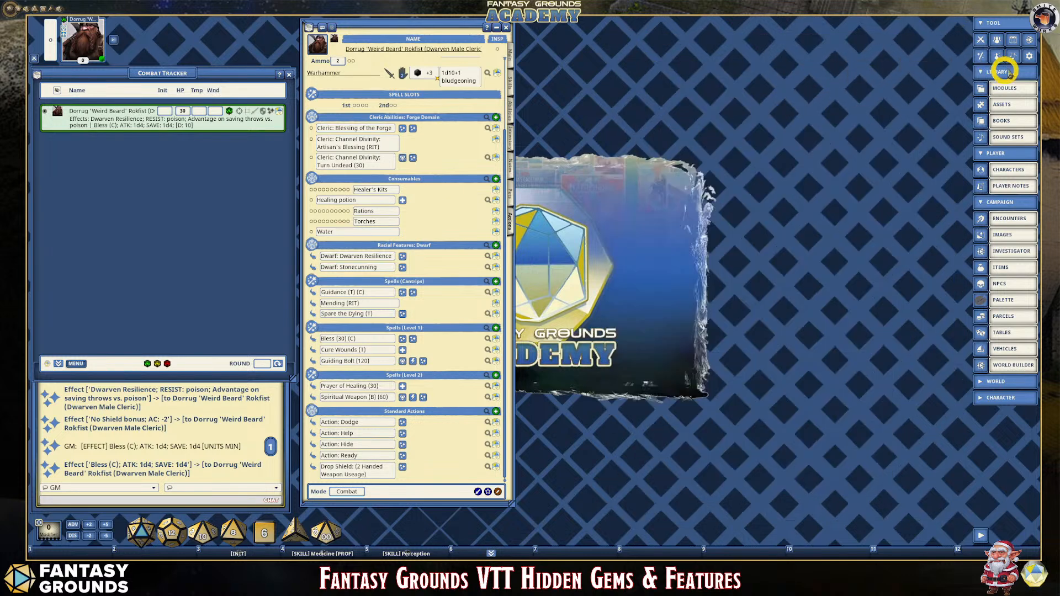
click(1028, 55)
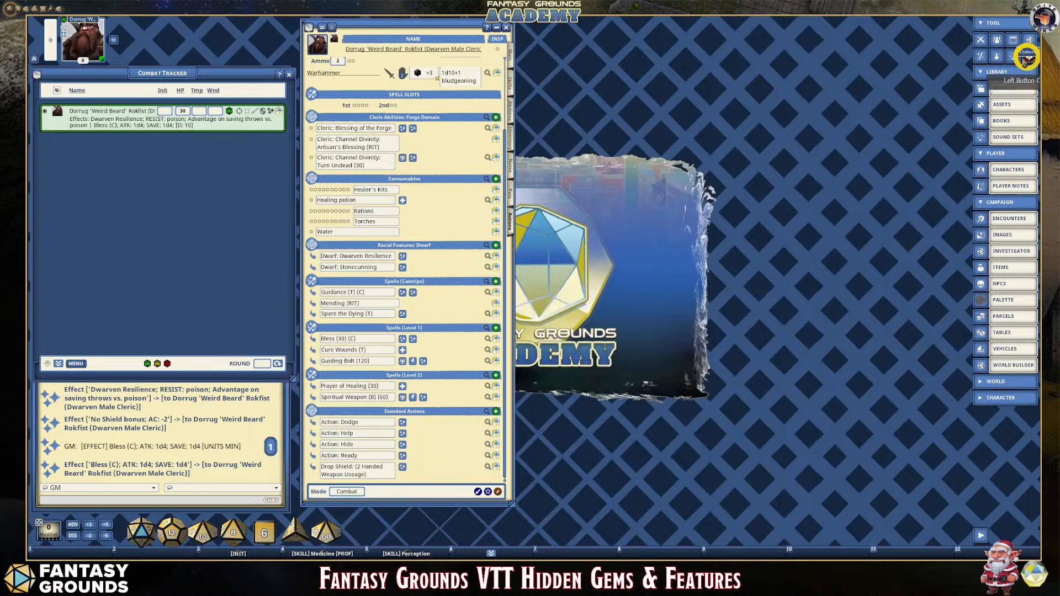
Move the options window beside the character sheet and switch "Desktop: Restore windows on start" off and back on.
drag(596, 156, 624, 28)
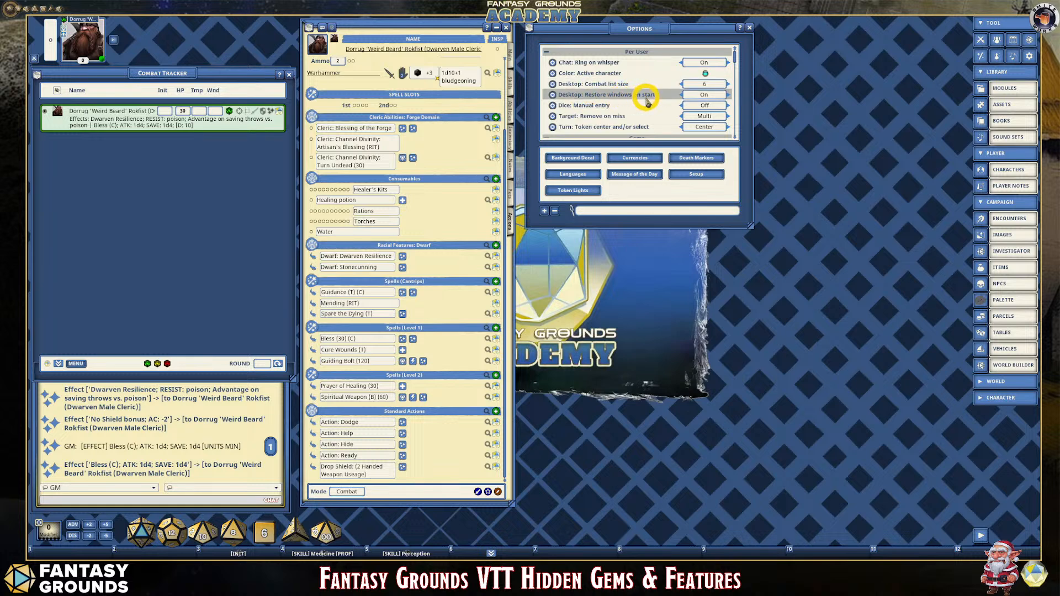
click(702, 96)
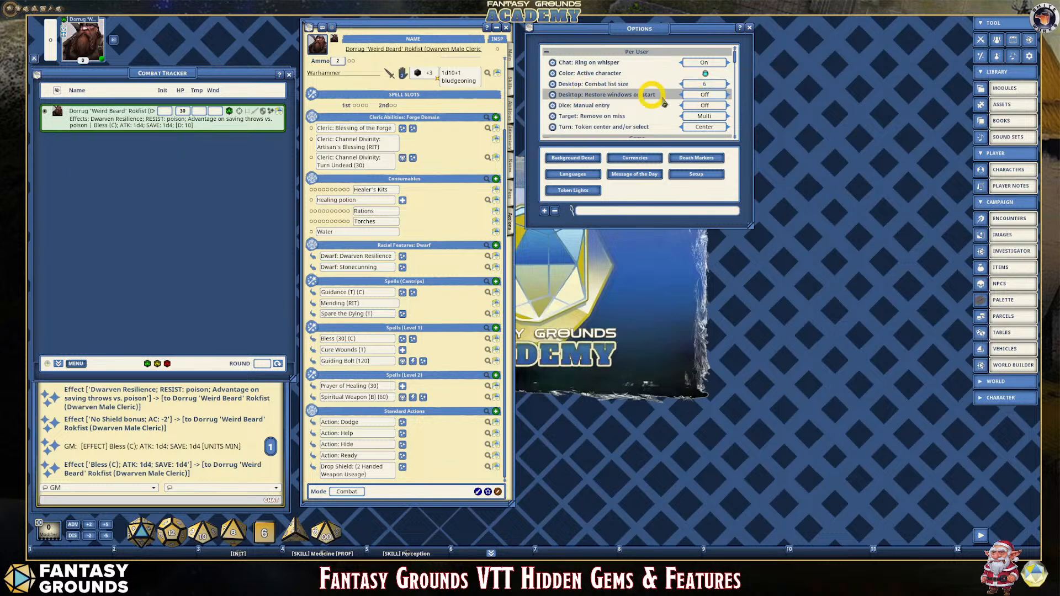
click(699, 96)
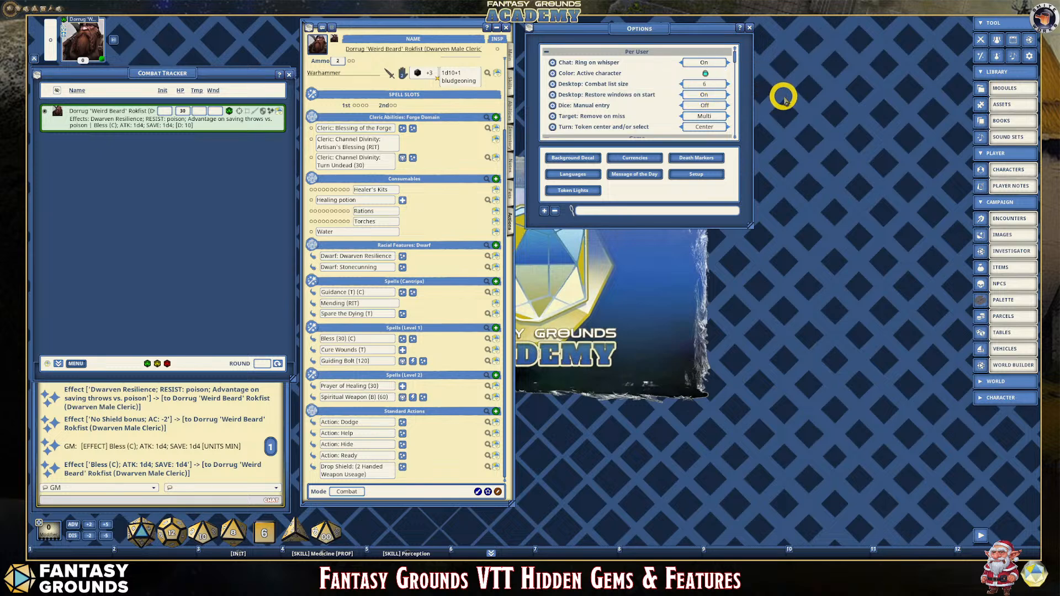
Return to the launcher, load the campaign 5e_DnD_Rule_Set_Features_Legacy and start it.
right_click(799, 63)
click(799, 31)
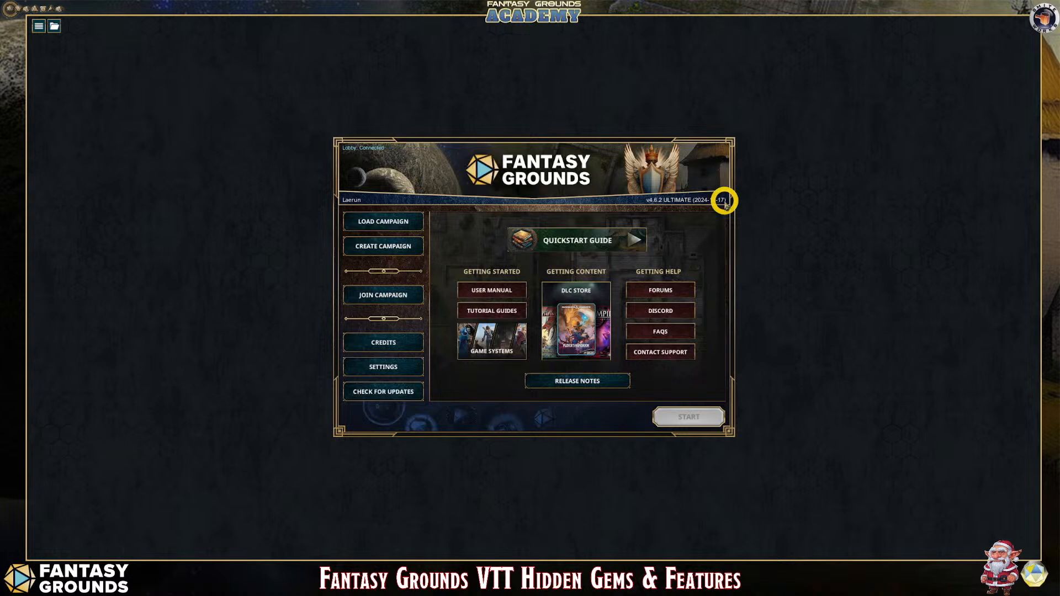
click(390, 218)
click(570, 319)
click(516, 291)
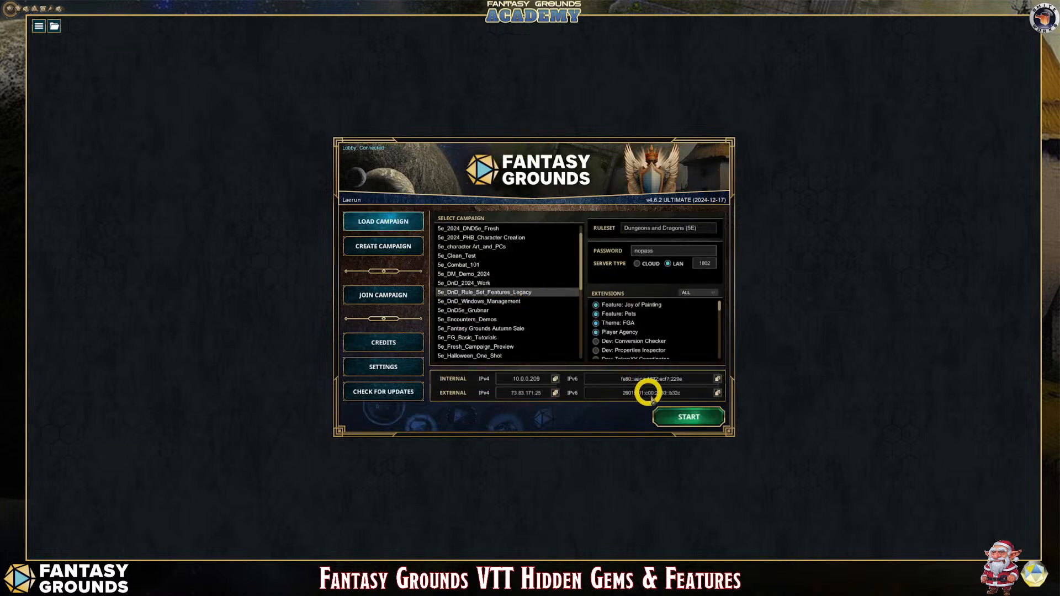
click(676, 415)
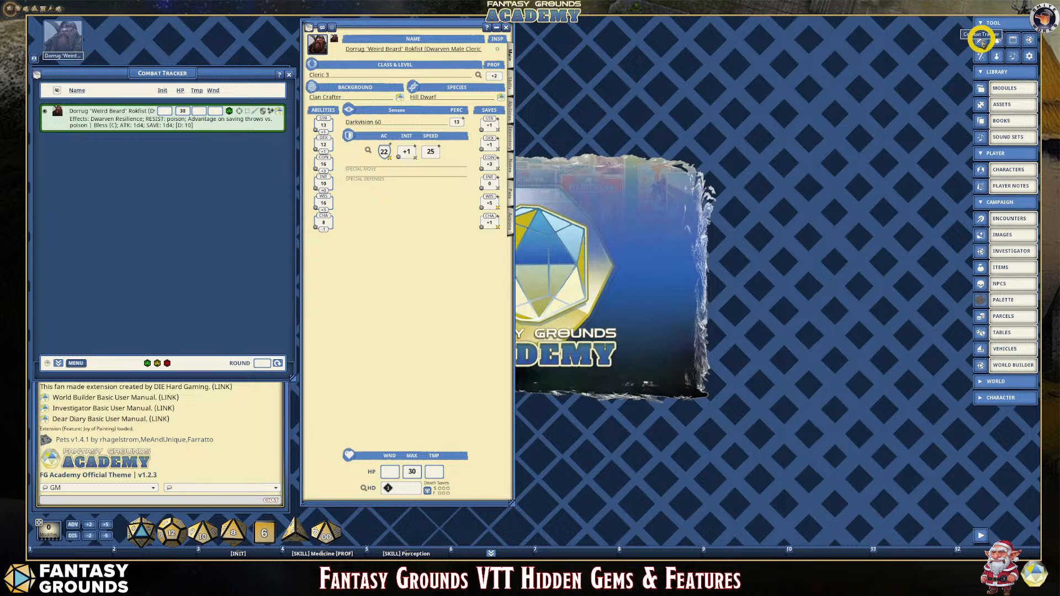
Open the campaign options and replace the desktop's background decal with an empty decal.
click(1028, 56)
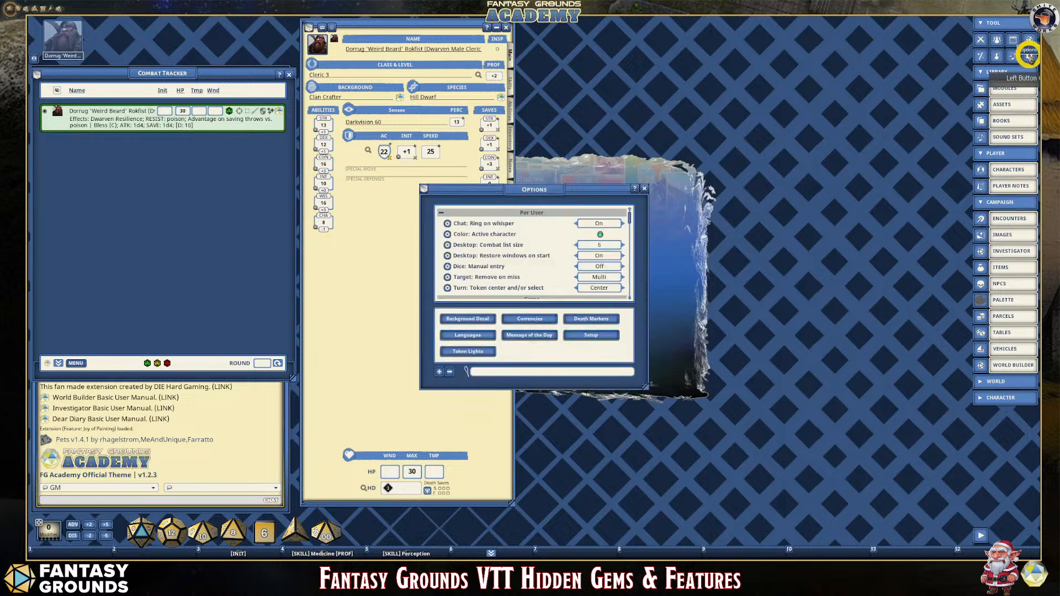
drag(551, 190, 825, 61)
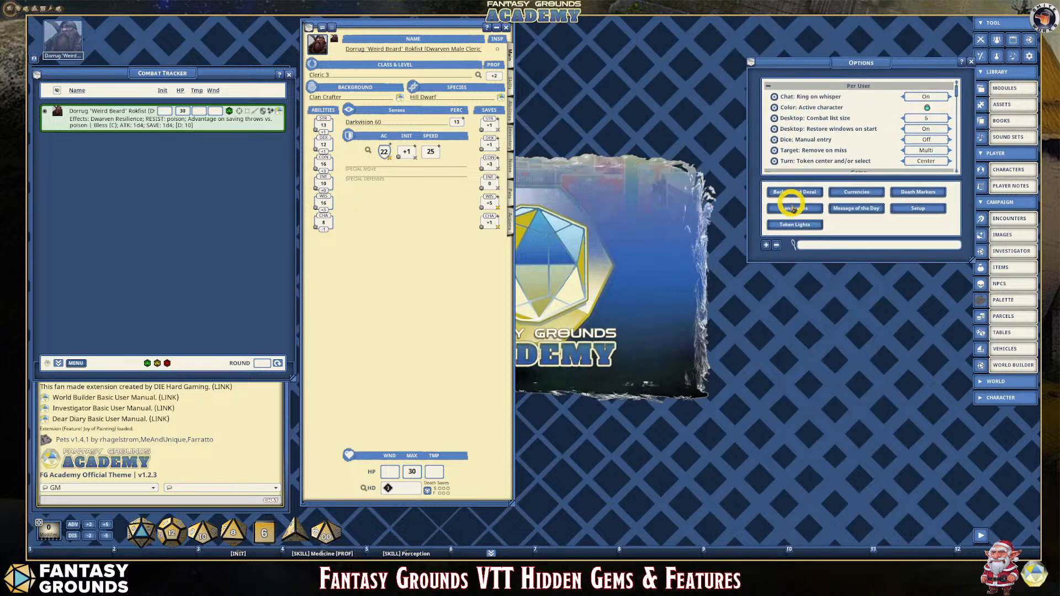
click(810, 193)
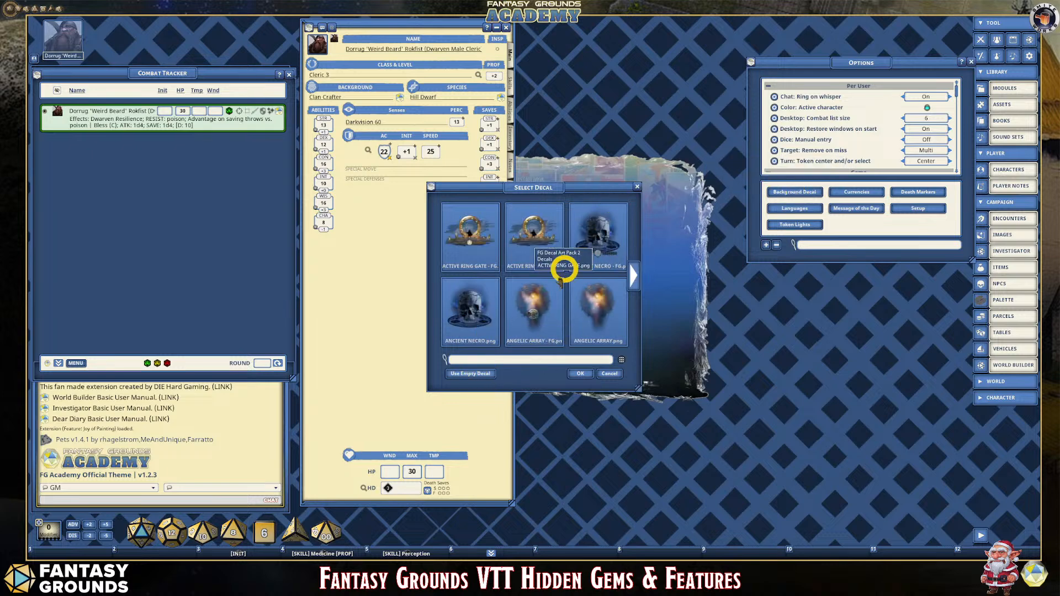
click(473, 374)
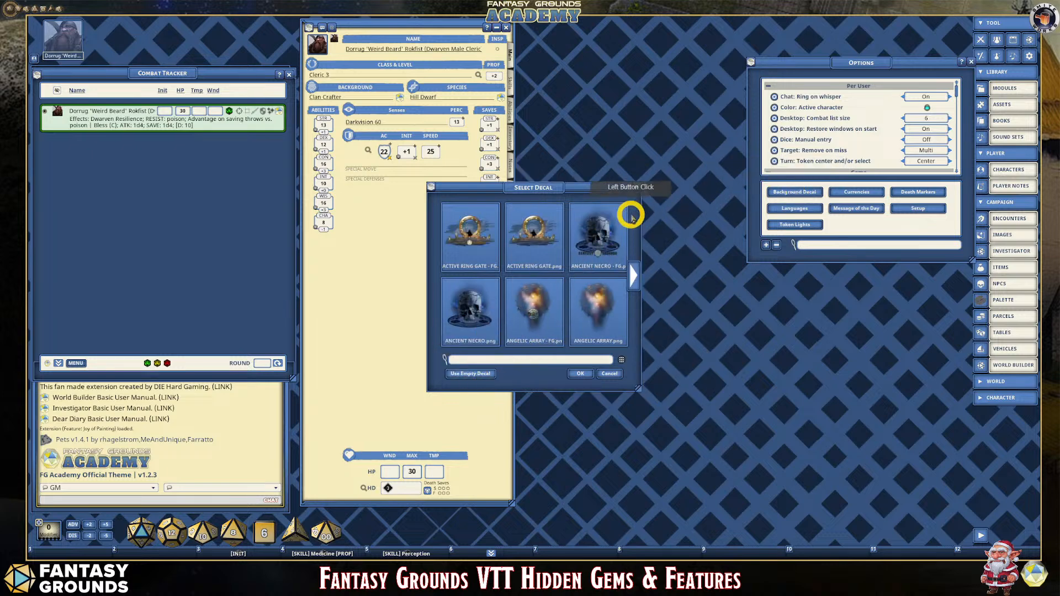
click(637, 186)
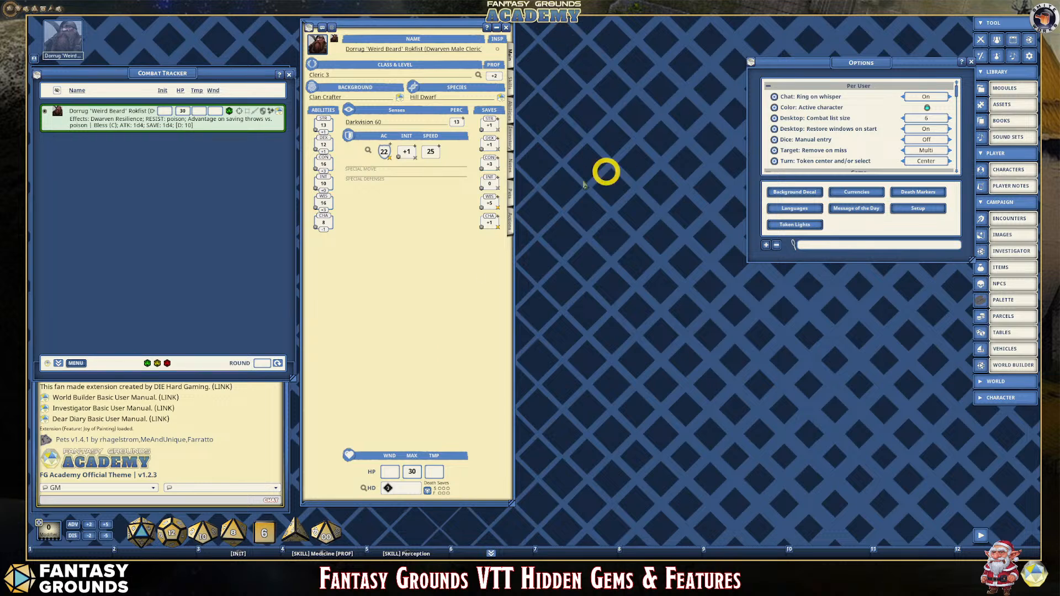
Reposition the options window beside the character sheet and close it.
drag(808, 71, 590, 34)
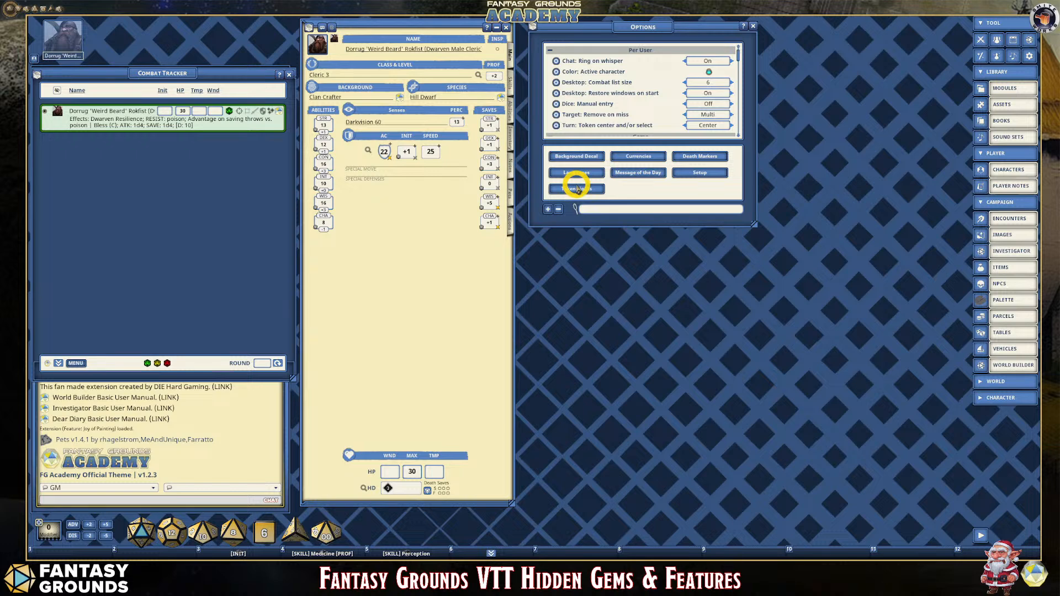
drag(583, 25, 704, 137)
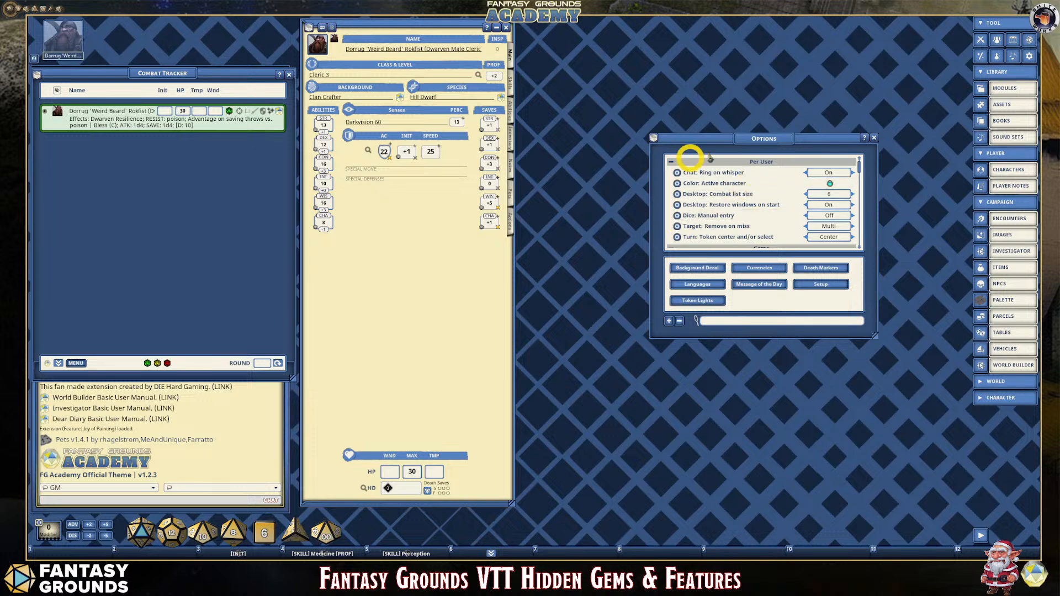
drag(738, 137, 613, 26)
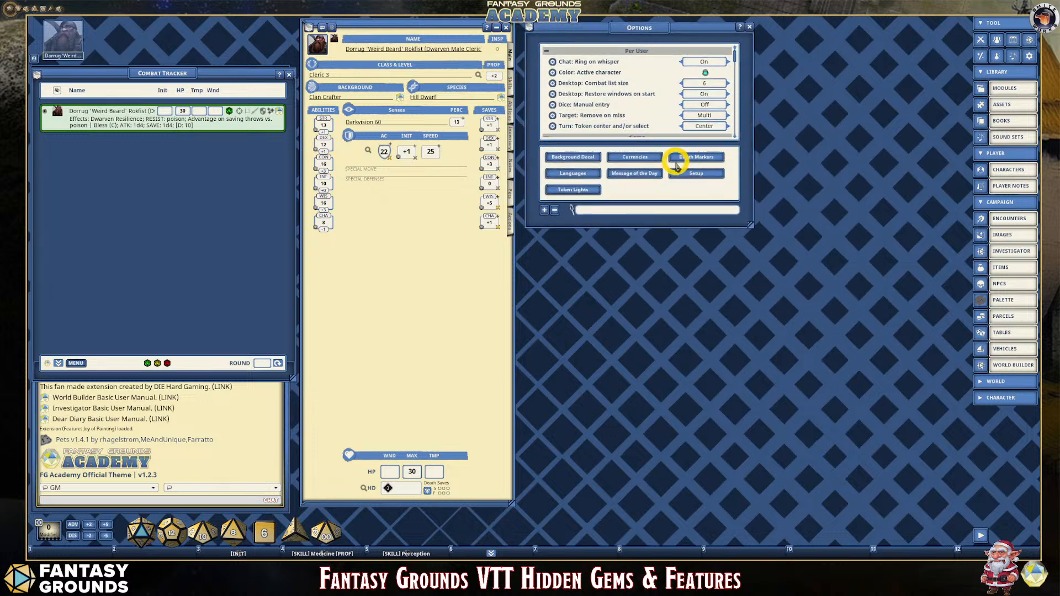
click(749, 28)
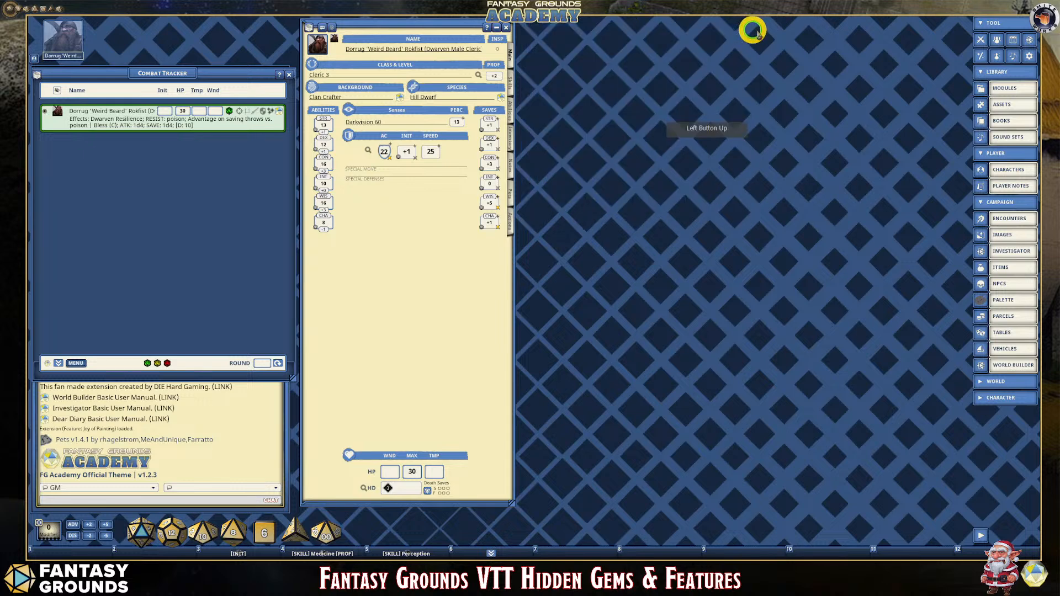
Reopen the options as a taller window beside the character sheet and set "Desktop: Show dice tower" to On.
click(1029, 55)
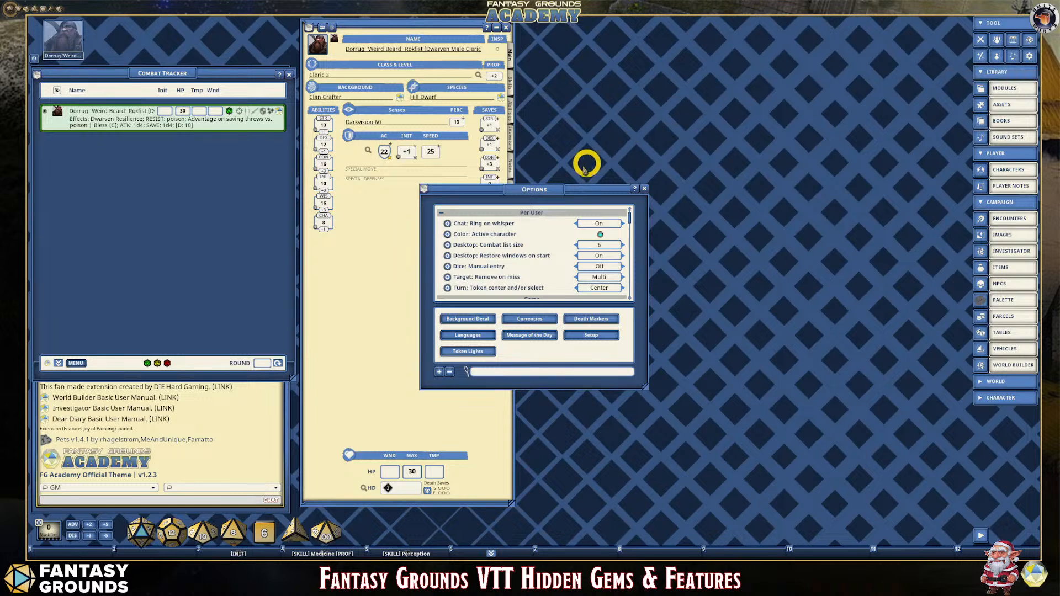
drag(536, 188, 630, 24)
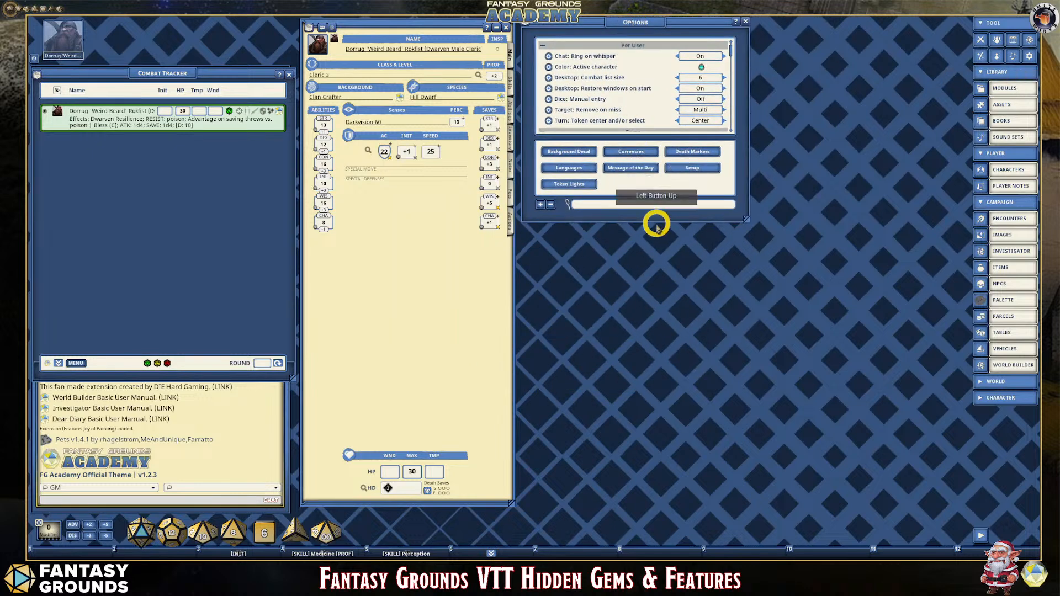
drag(653, 222, 660, 499)
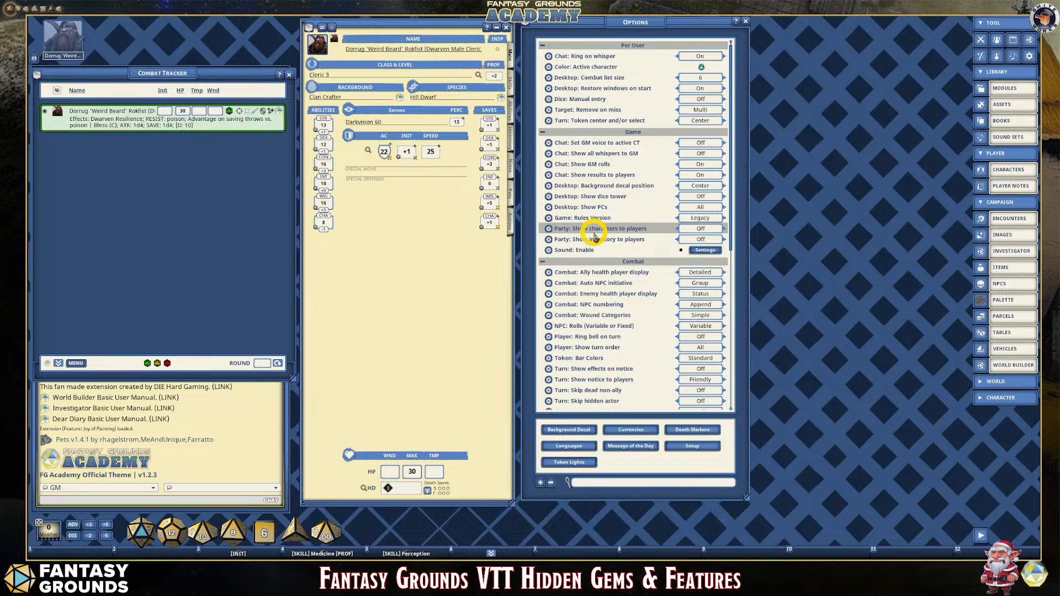
scroll(594, 232, down, 3)
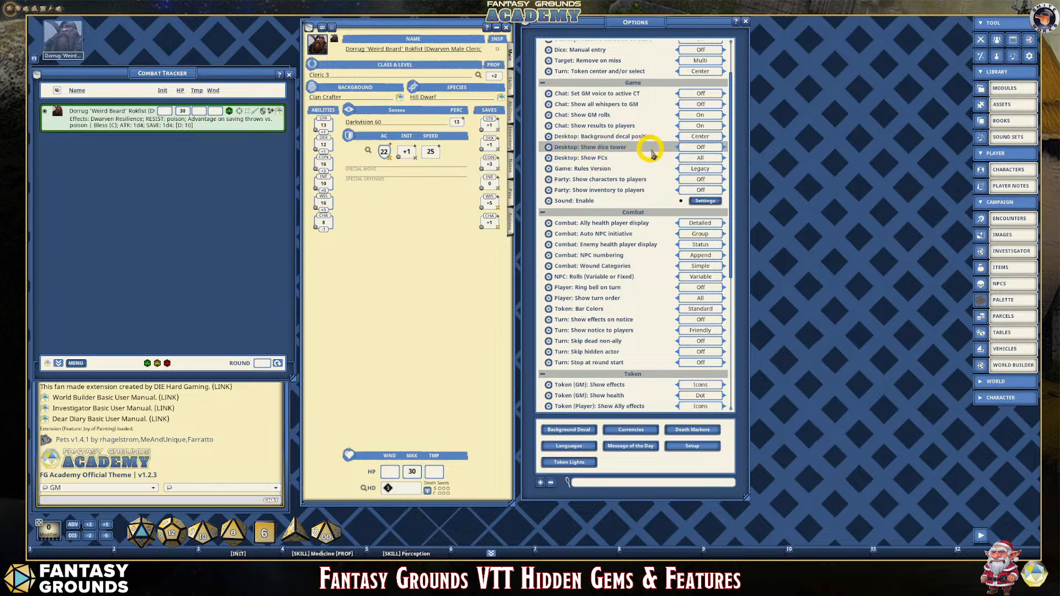
click(701, 148)
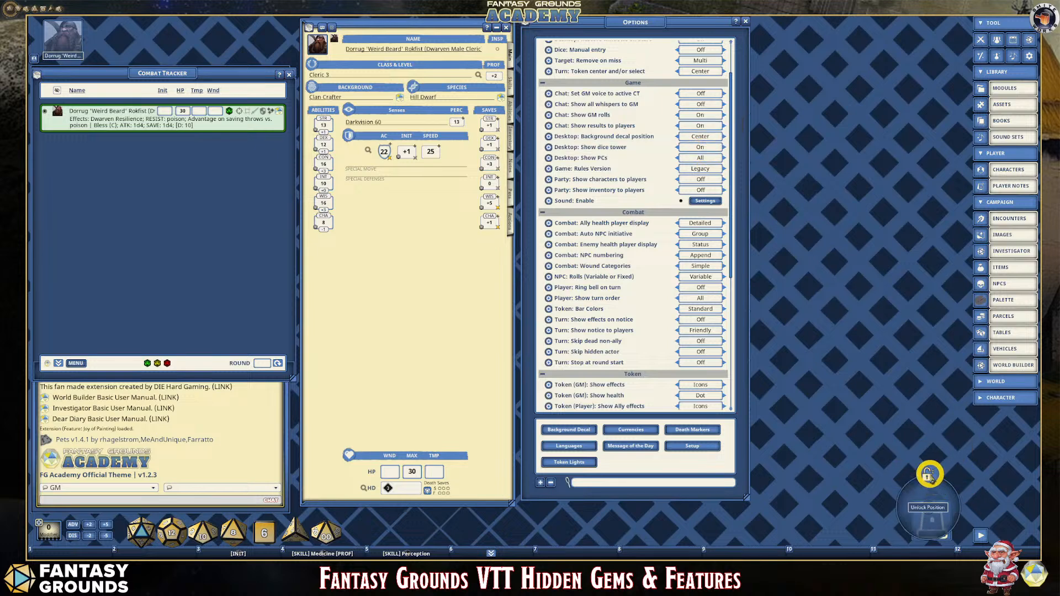
Move the dice tower next to the dice row and shorten the character sheet so the tower stays uncovered.
drag(933, 523, 370, 524)
drag(418, 28, 707, 57)
drag(356, 525, 316, 490)
drag(721, 54, 428, 26)
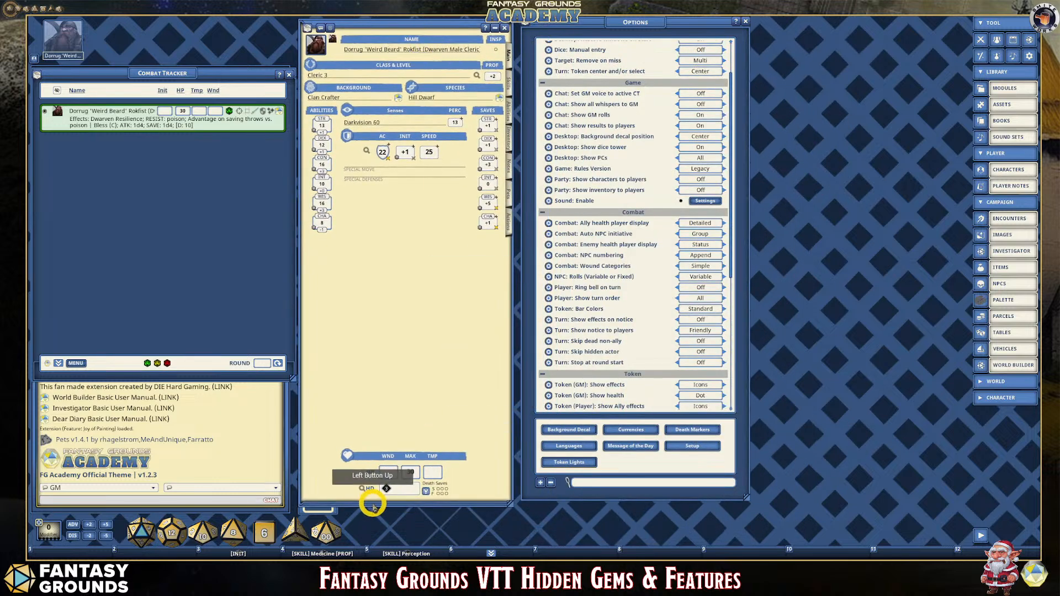
drag(376, 507, 372, 467)
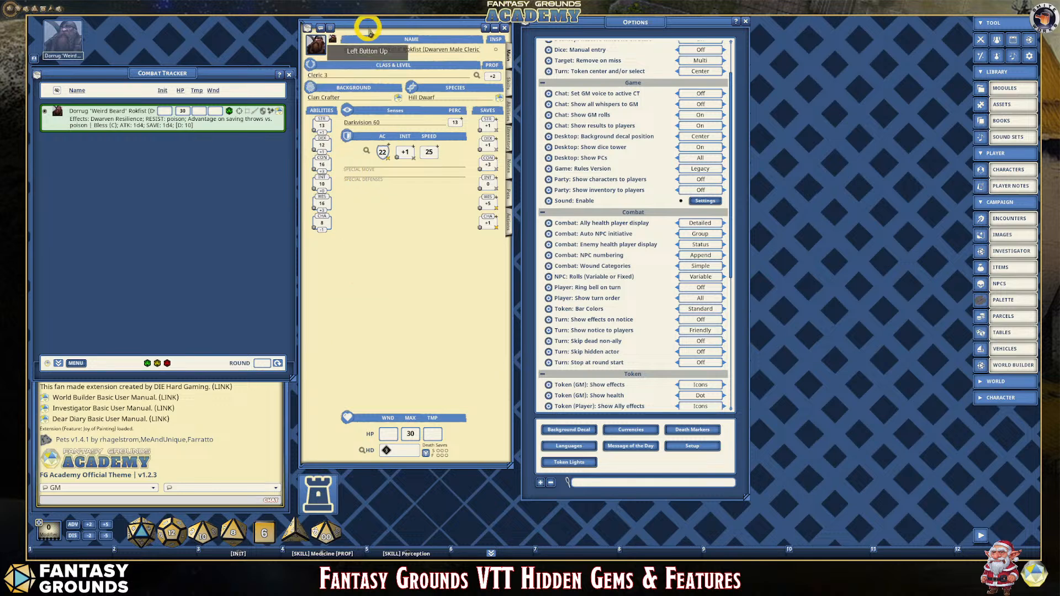
mouse_move(381, 26)
mouse_down()
mouse_move(370, 21)
mouse_move(382, 27)
mouse_up()
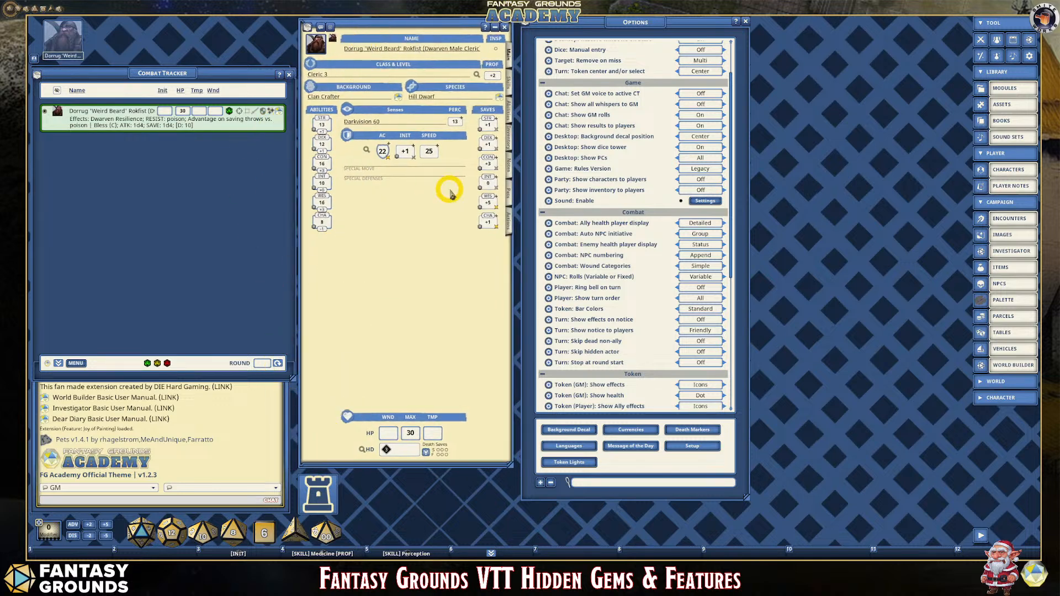
Look through the character's actions, switch to the skills and roll Insight into the dice tower.
click(508, 220)
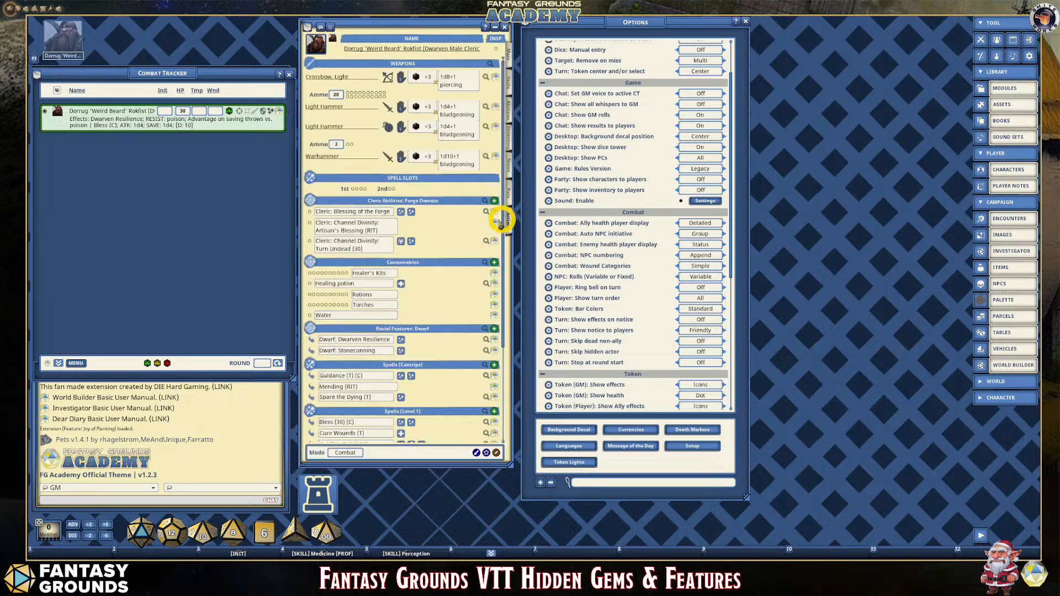
scroll(373, 428, down, 1)
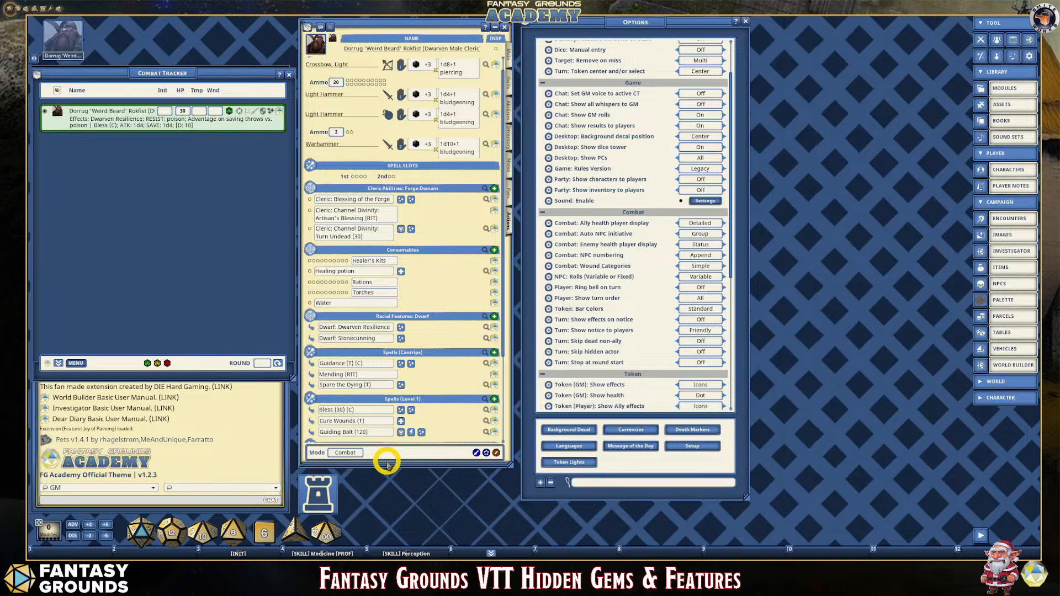
scroll(375, 426, down, 3)
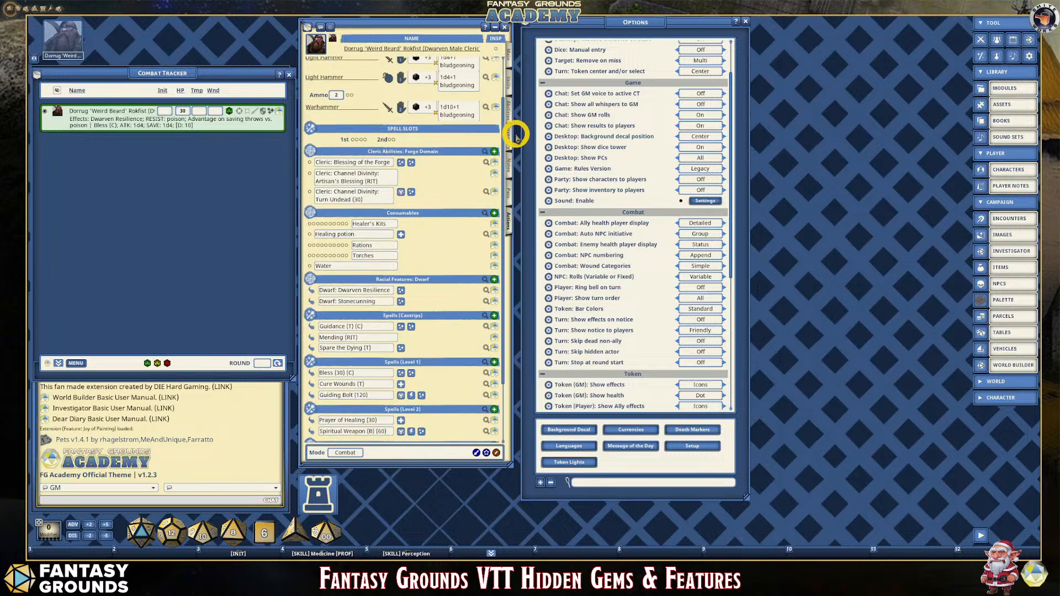
click(509, 91)
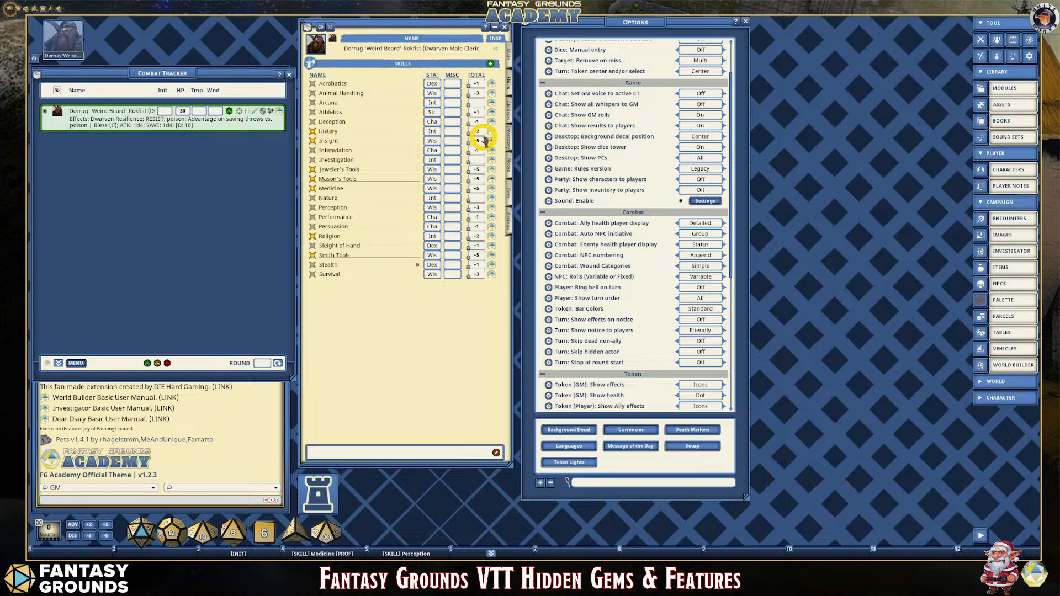
drag(476, 142, 320, 495)
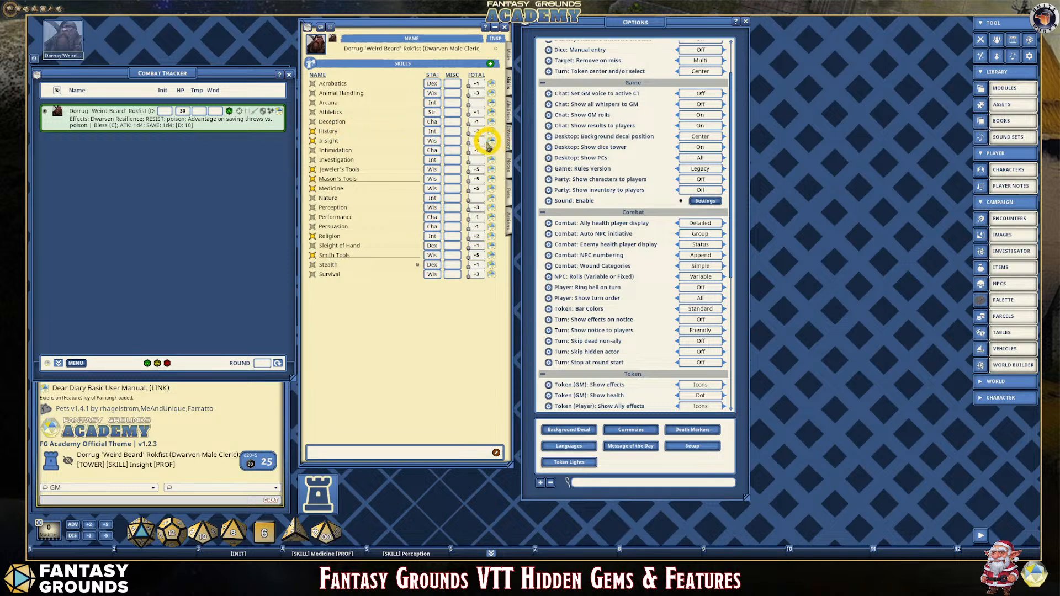
Roll Insight openly in the chat and roll a plain d20 into the dice tower.
drag(472, 143, 238, 414)
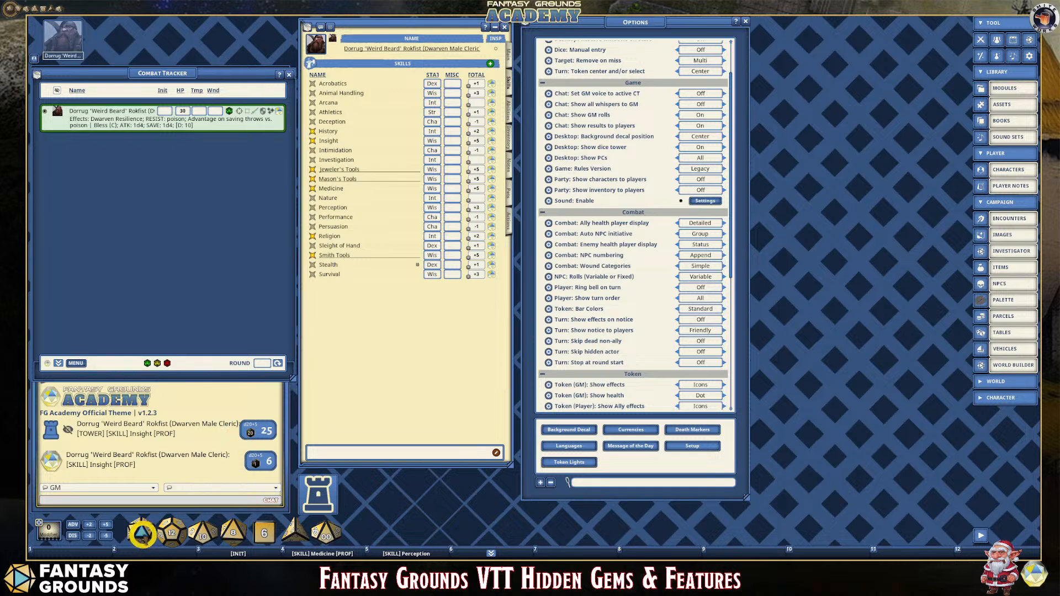
drag(142, 531, 327, 493)
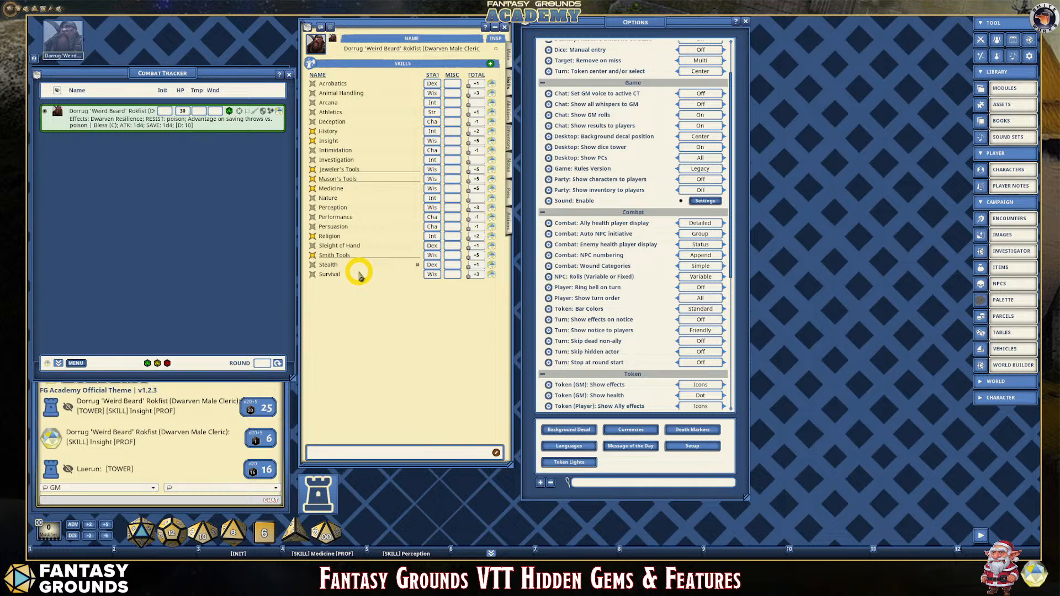
Review the combat, token and house rule settings in the campaign options.
scroll(607, 312, down, 3)
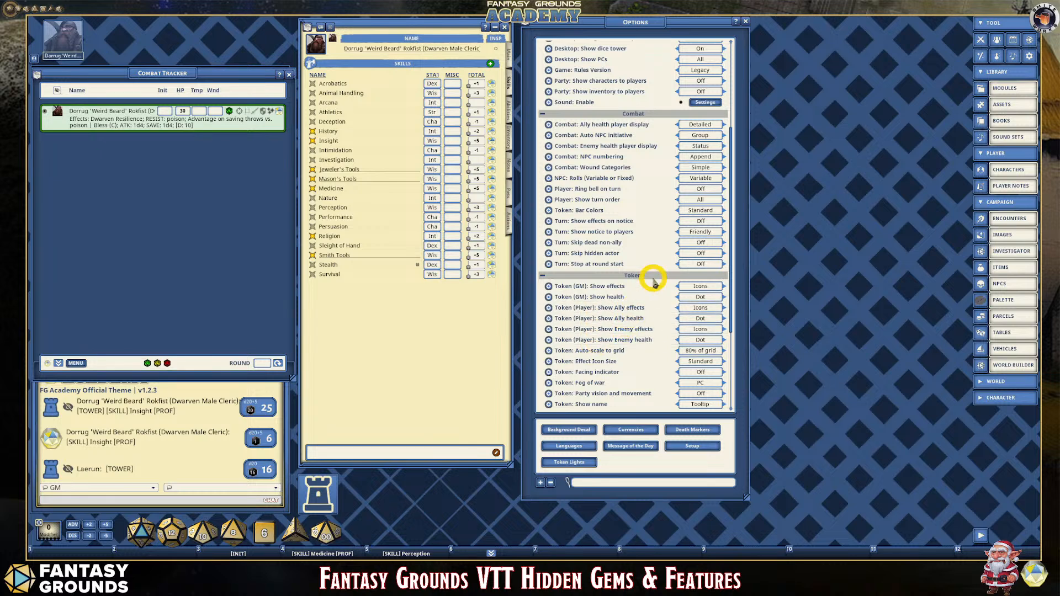
scroll(642, 260, down, 1)
scroll(641, 262, down, 2)
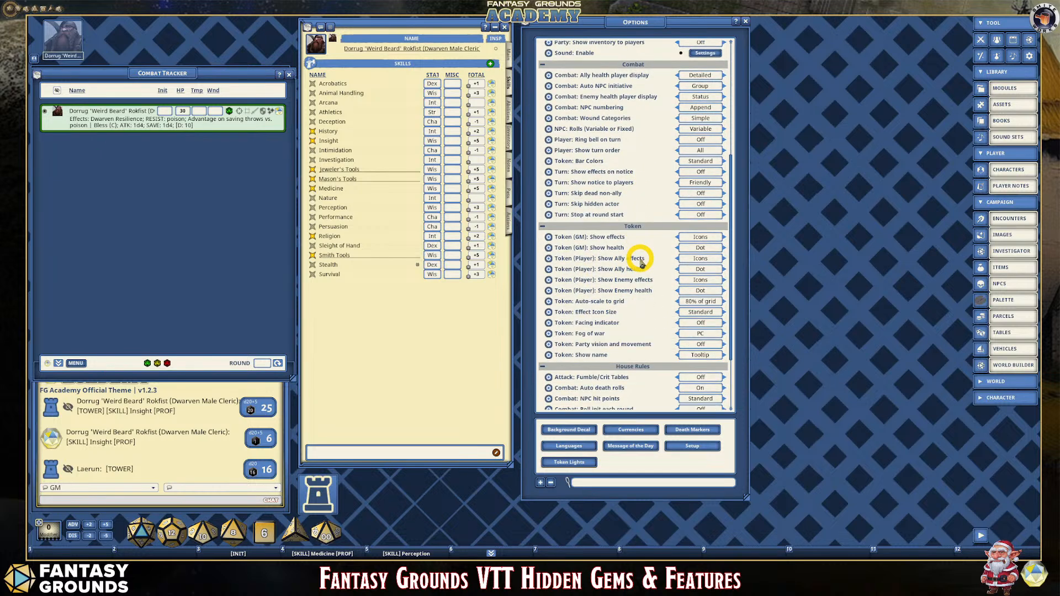
scroll(643, 280, down, 2)
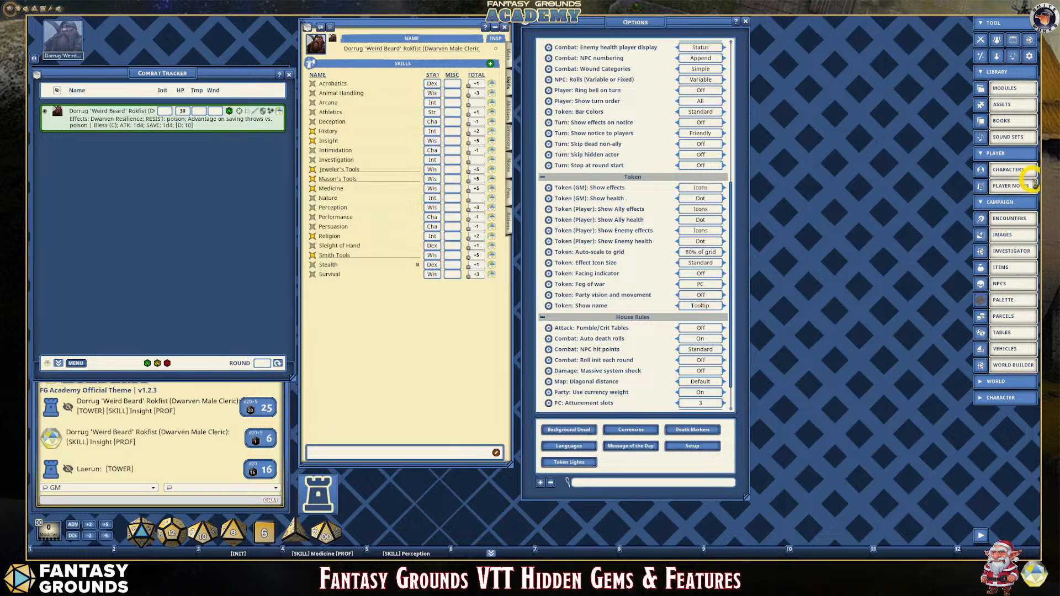
Find the Monster Manual Wolf among the NPCs with the search "wolf", add it to the combat tracker and close the NPC list.
click(1015, 284)
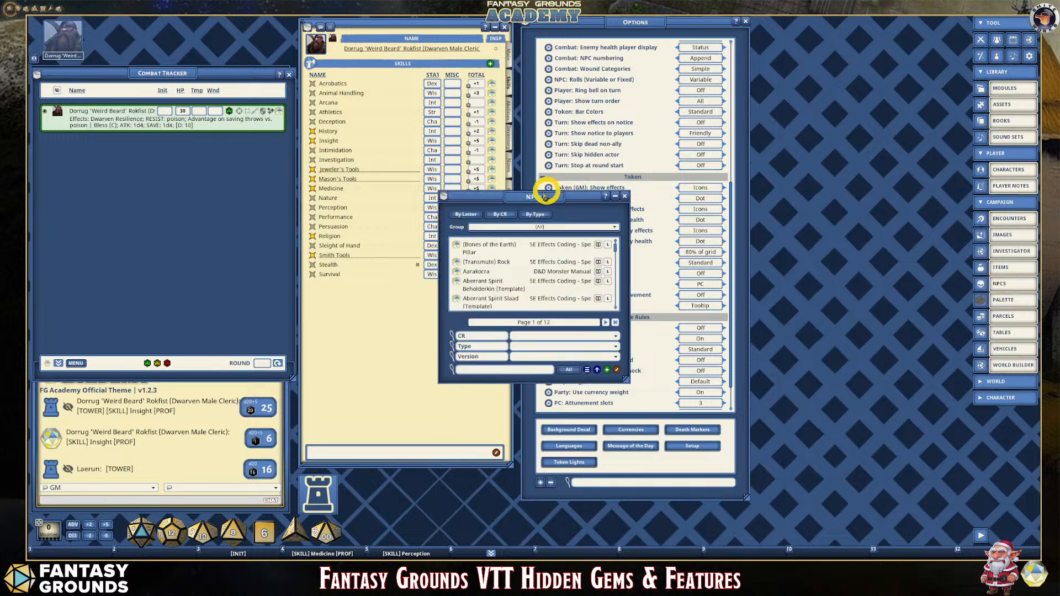
drag(549, 190, 440, 154)
scroll(440, 236, down, 3)
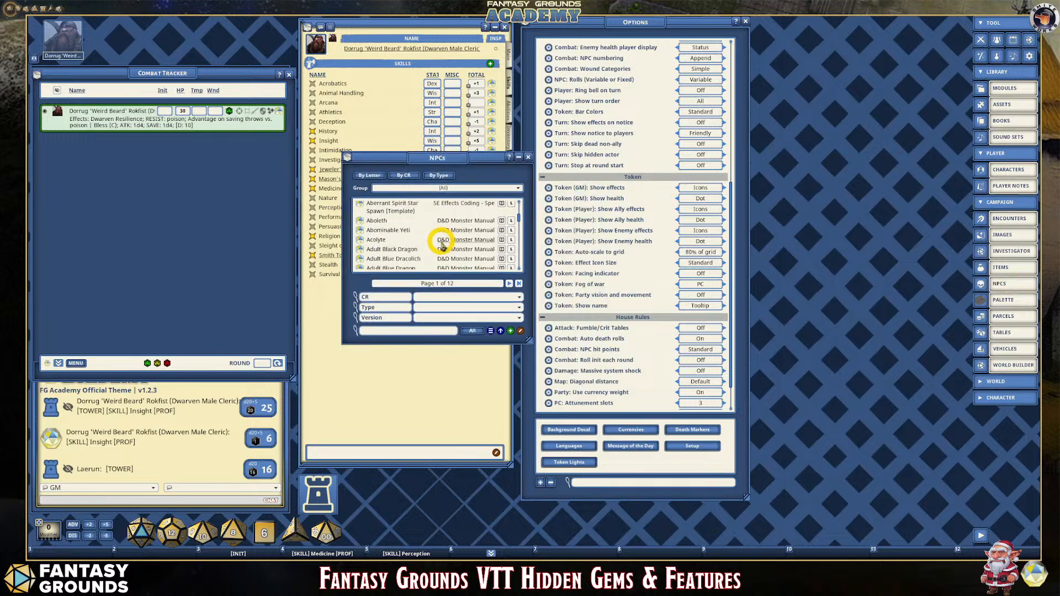
scroll(422, 260, down, 2)
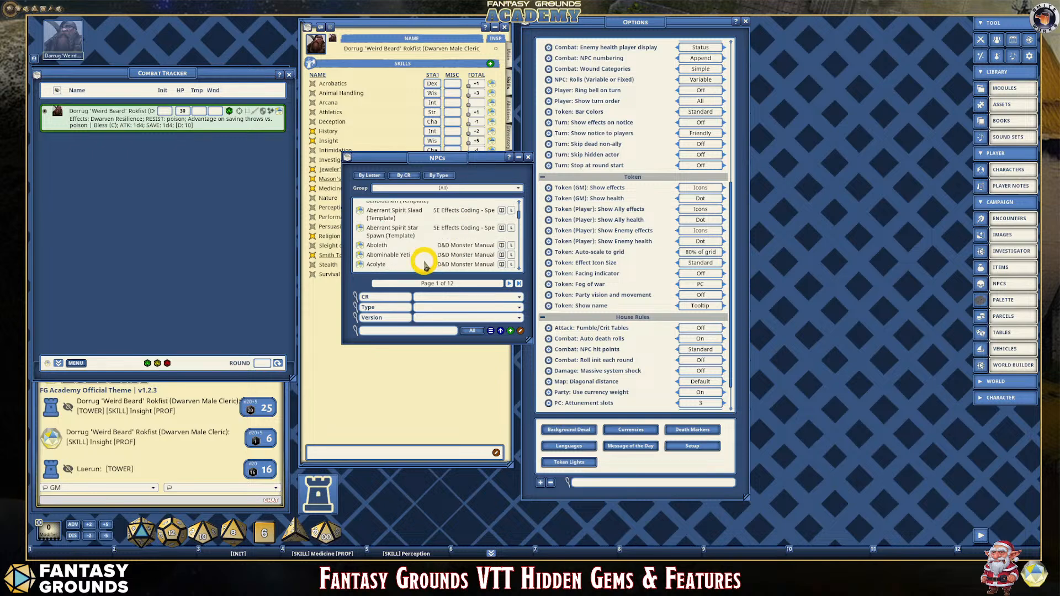
click(393, 333)
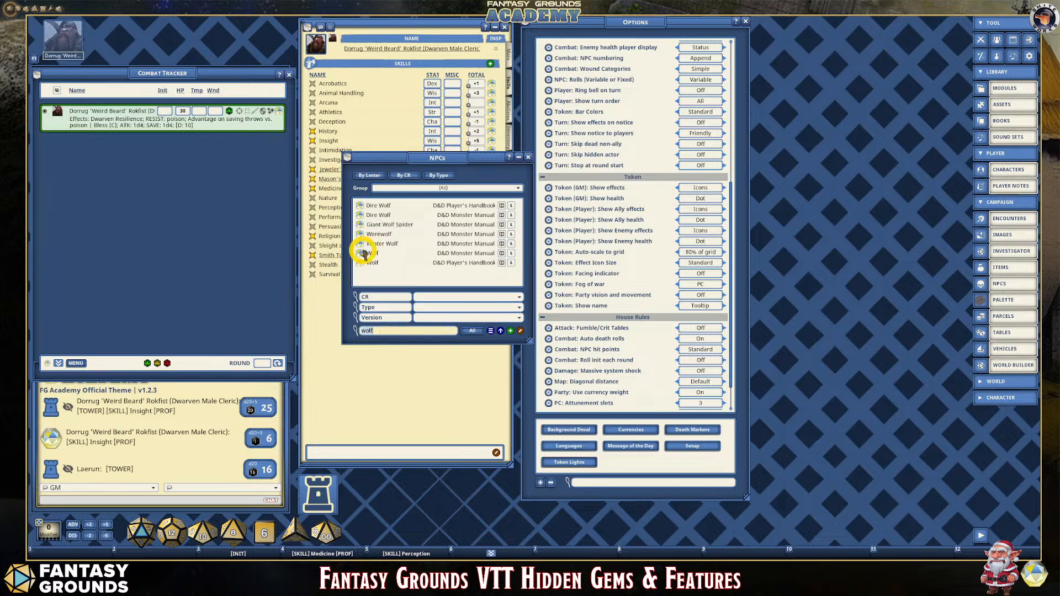
drag(360, 253, 103, 166)
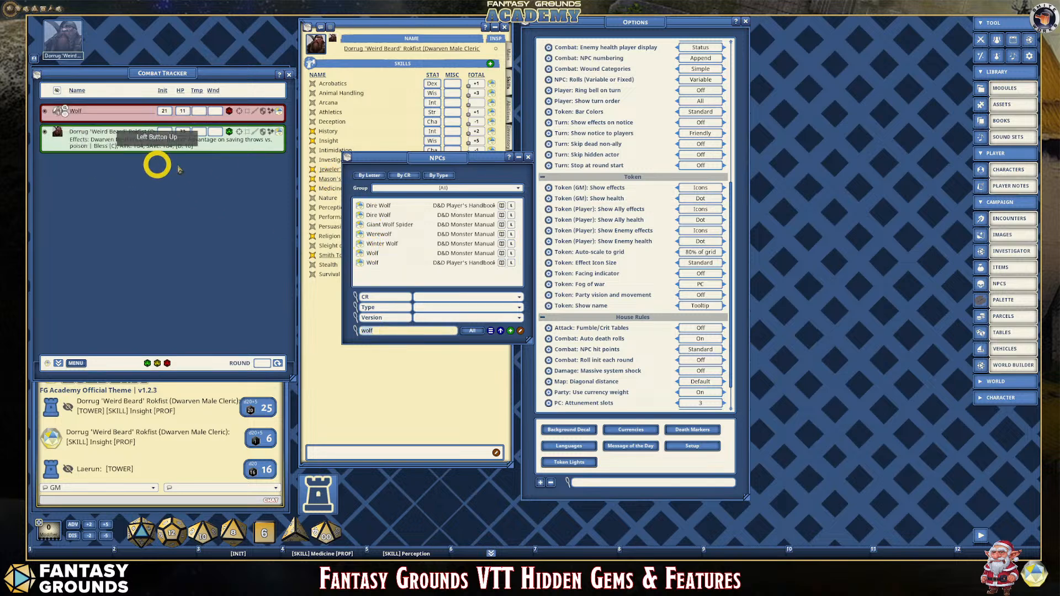
click(527, 157)
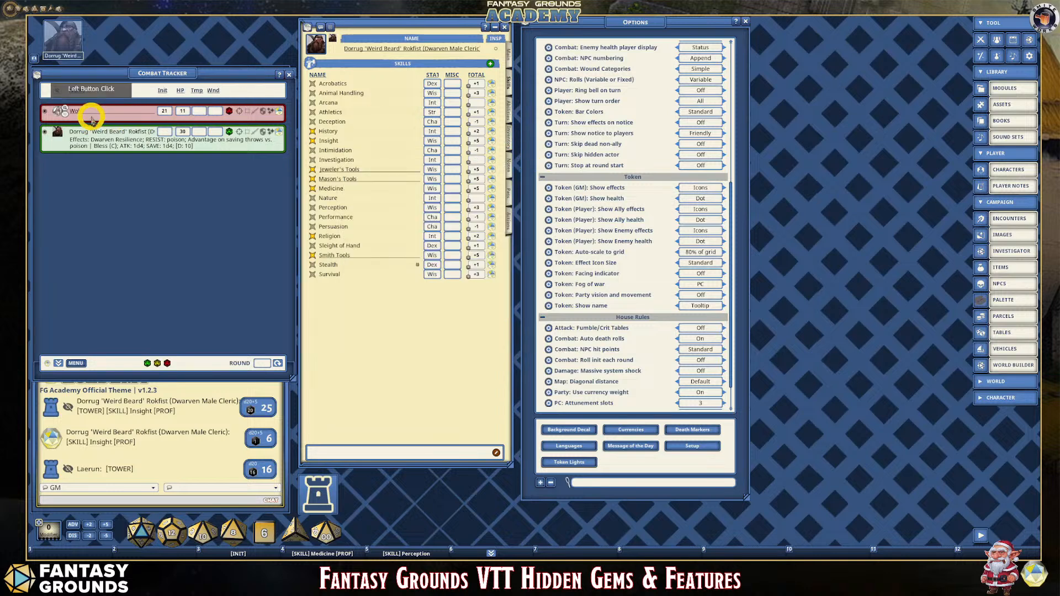
Set the Wolf's faction to friendly in the combat tracker and set the Token: Party vision and movement option to On.
drag(54, 114, 84, 116)
click(111, 128)
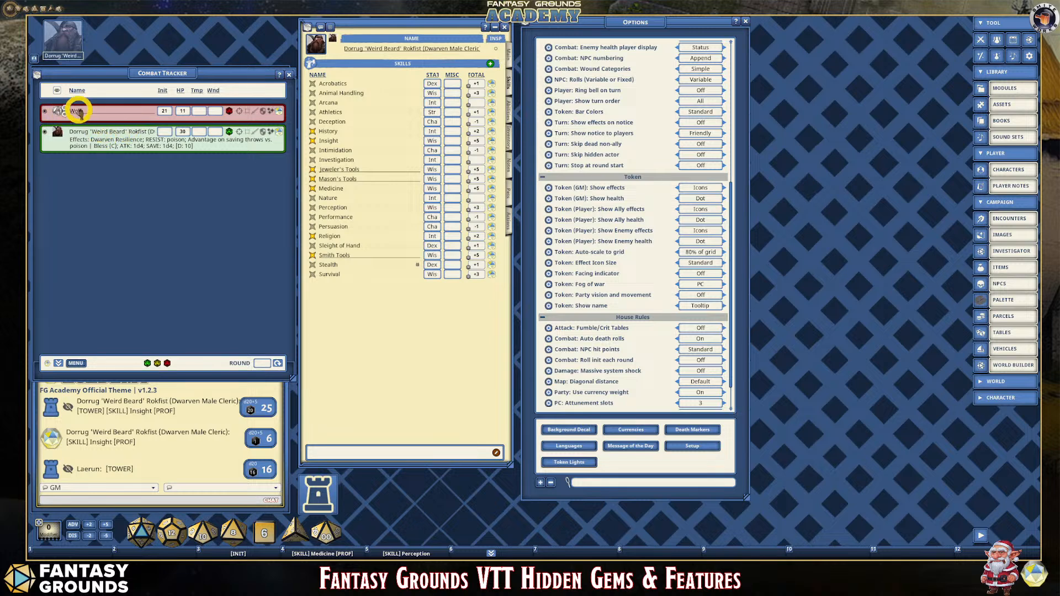
click(230, 112)
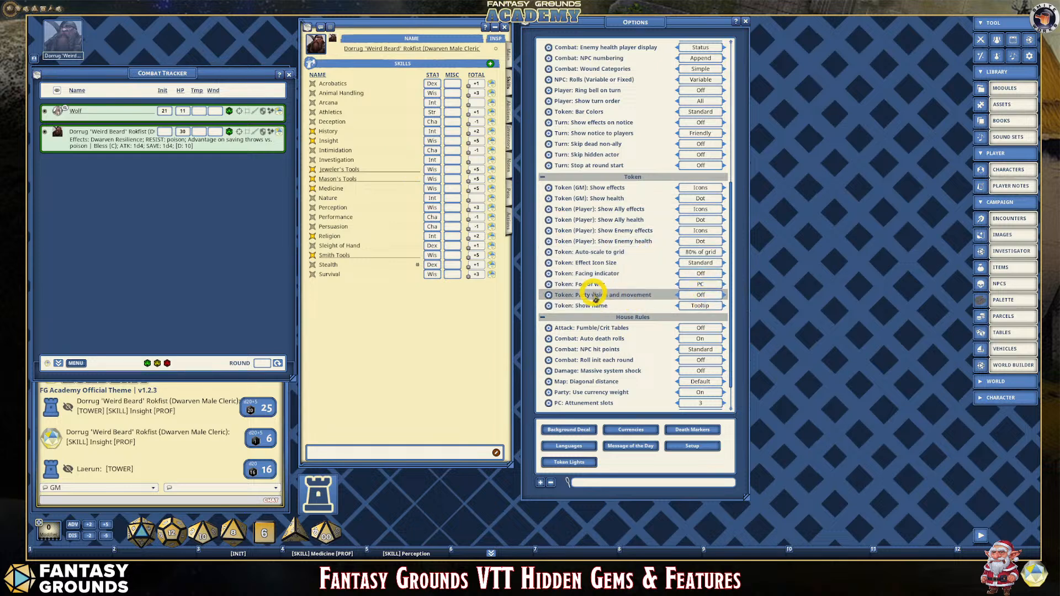
click(700, 295)
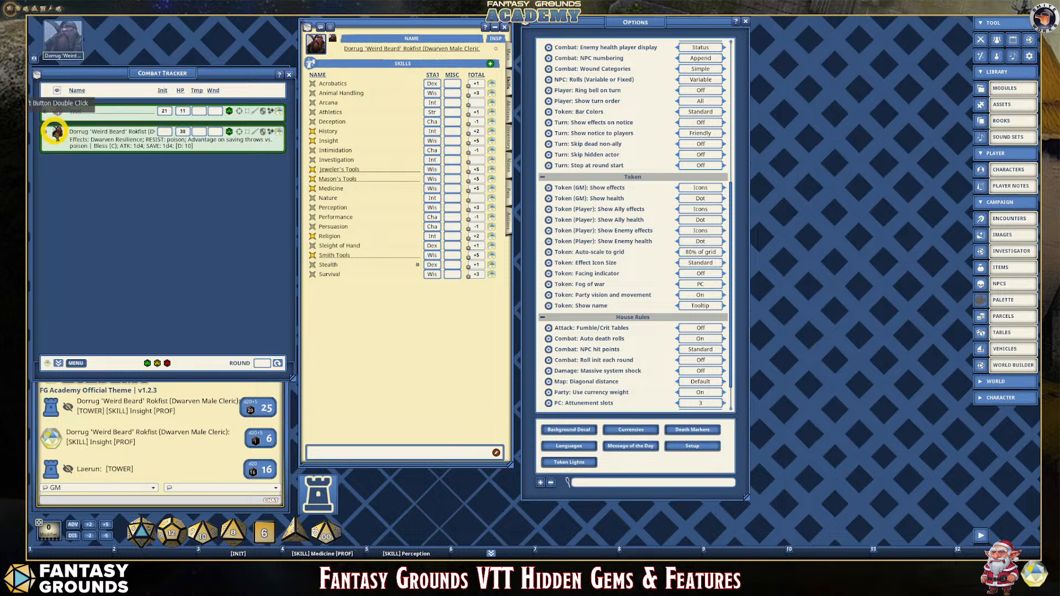
Open the arena map at the dwarf's token and place the Wolf's token on the square diagonally next to the dwarf.
double_click(55, 132)
scroll(777, 334, up, 3)
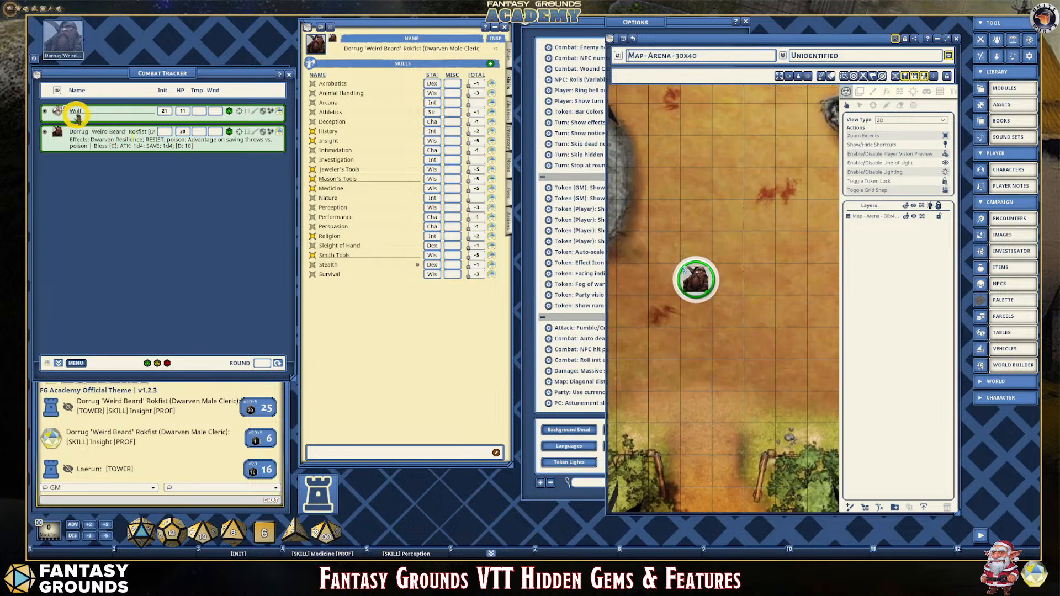
drag(58, 111, 726, 246)
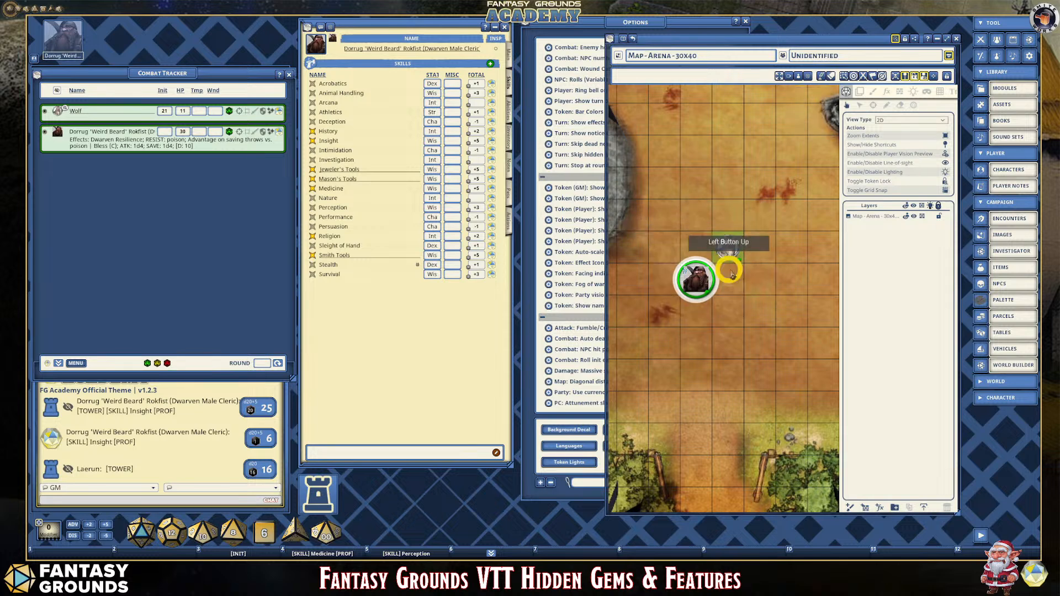
Shift the options window clear of the map and move the Wolf's token three squares up the arena.
click(552, 41)
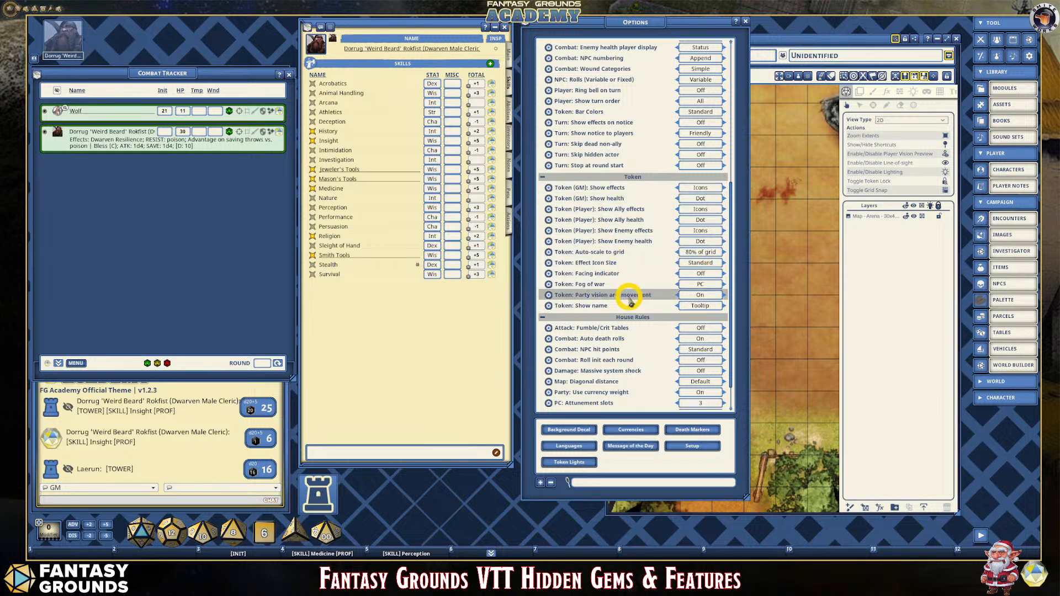
drag(684, 32, 574, 38)
click(727, 247)
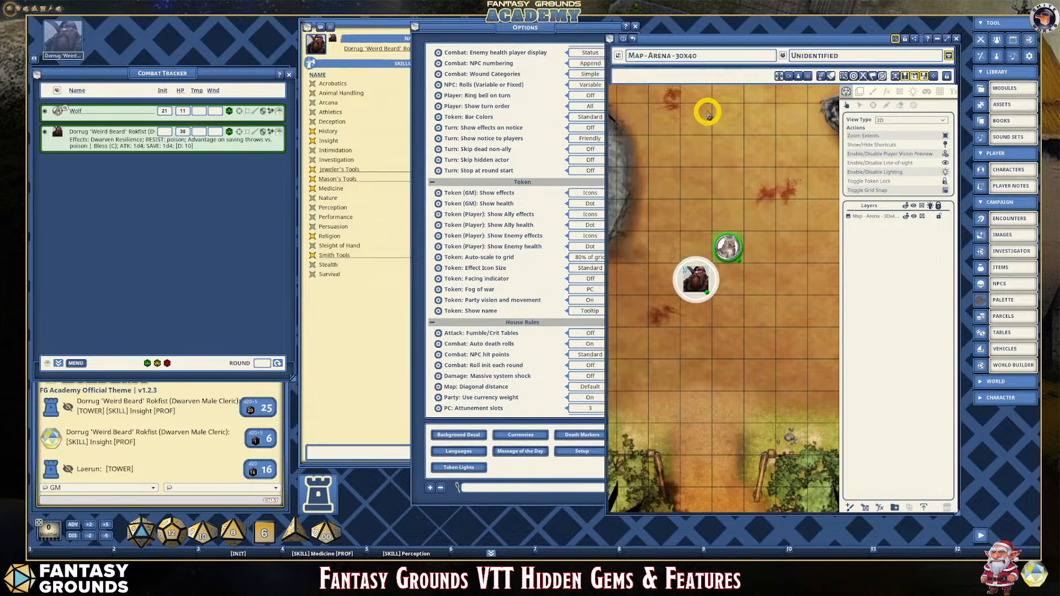
drag(729, 248, 726, 150)
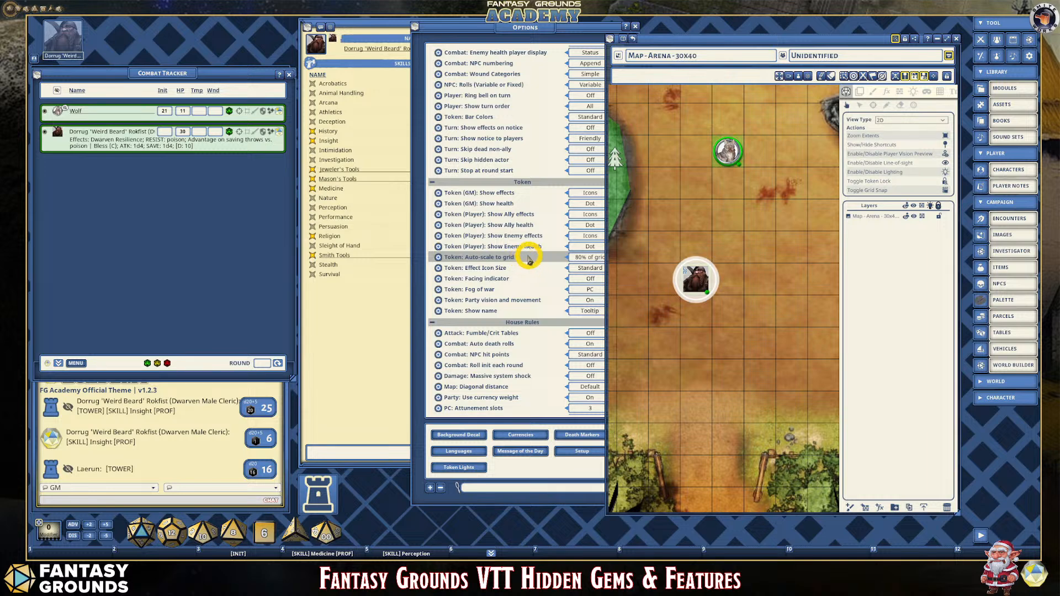
Select the dwarf's and the Wolf's tokens in turn on the map to compare their vision and movement control.
click(695, 279)
click(727, 156)
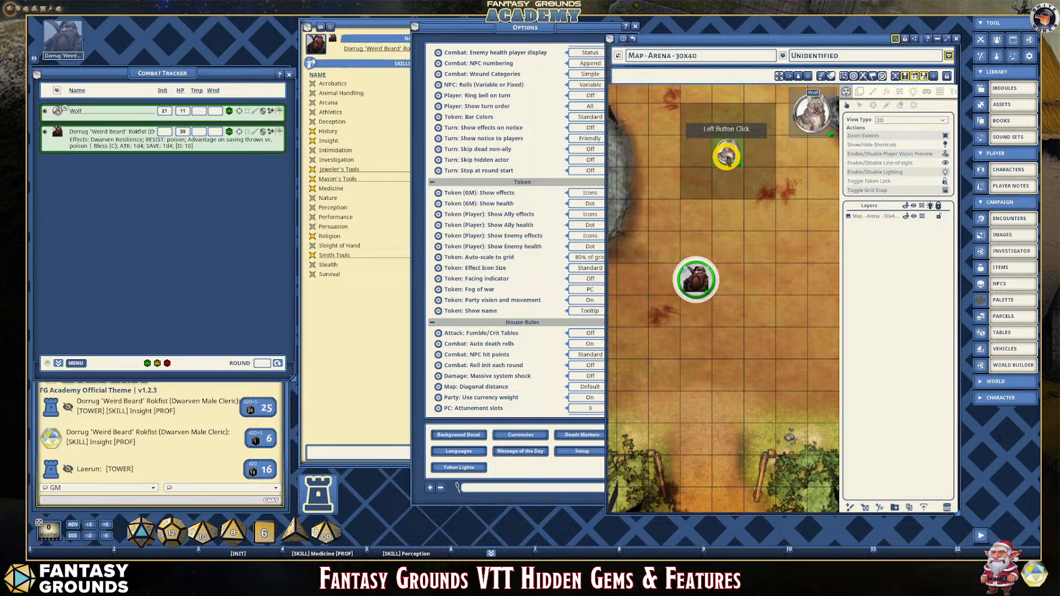
click(696, 280)
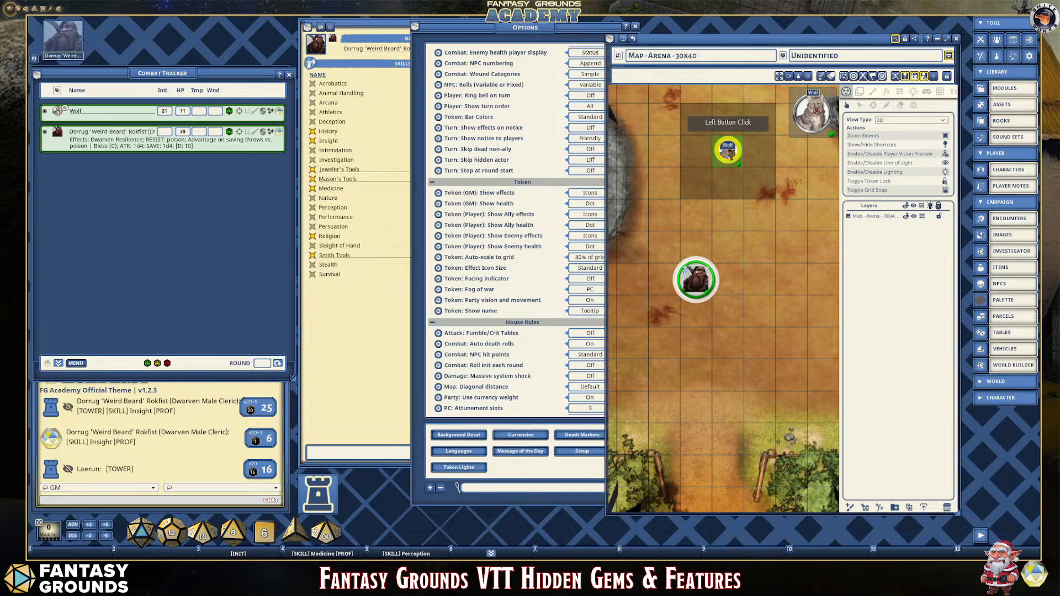
click(696, 278)
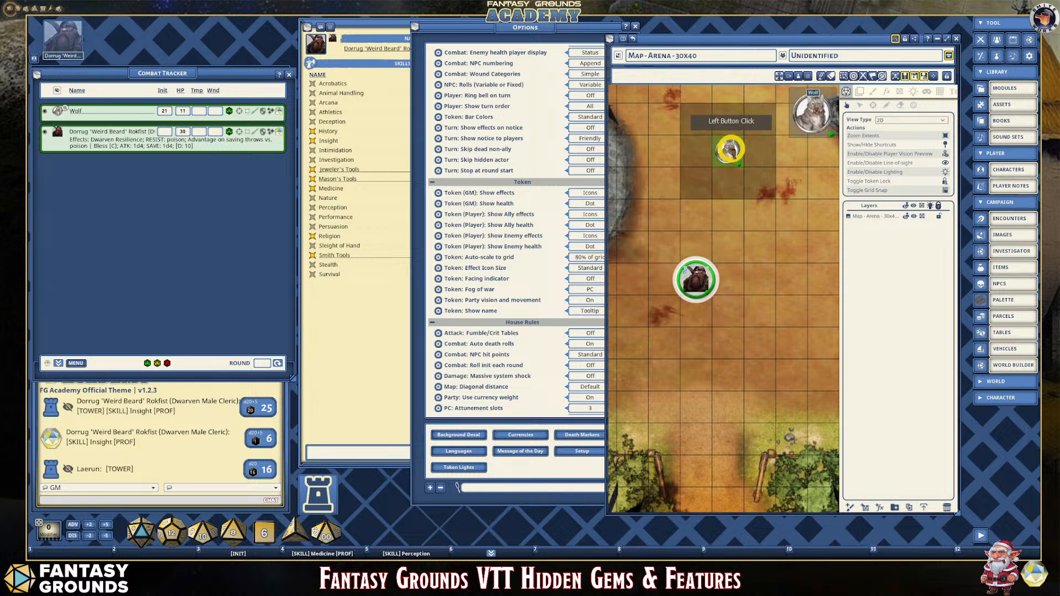
click(729, 149)
Uncover the options window and create two hotkeys for Token: Party vision and movement, one for On and one for Off.
drag(717, 34, 747, 19)
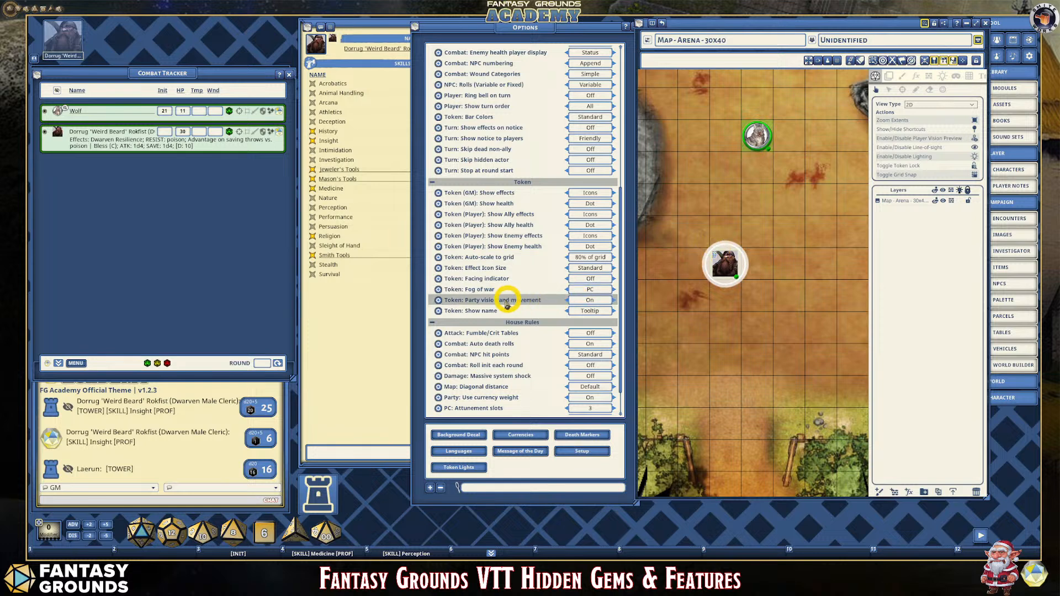
drag(588, 305, 586, 550)
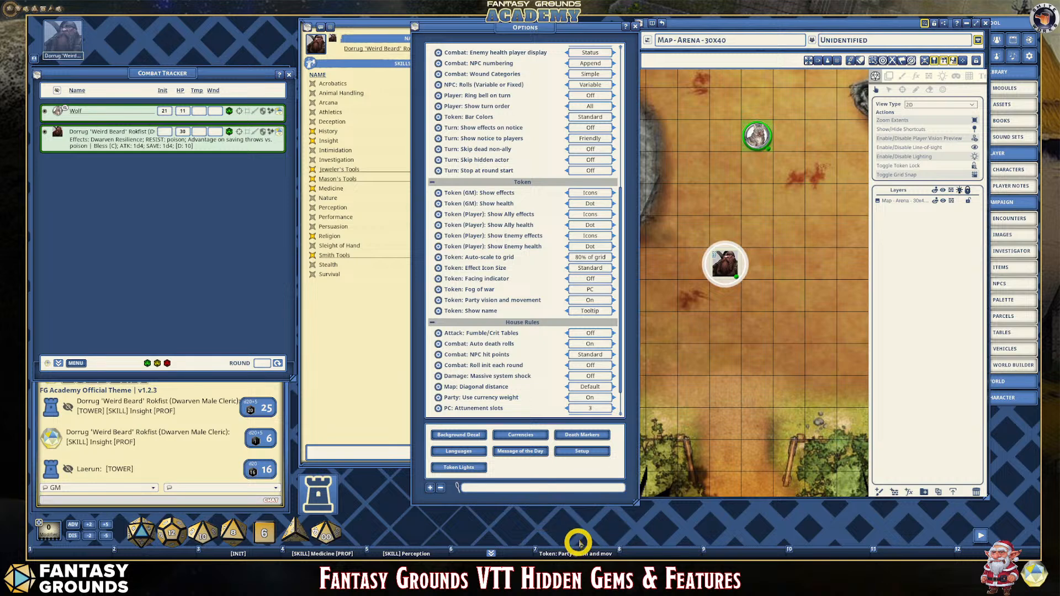
click(594, 301)
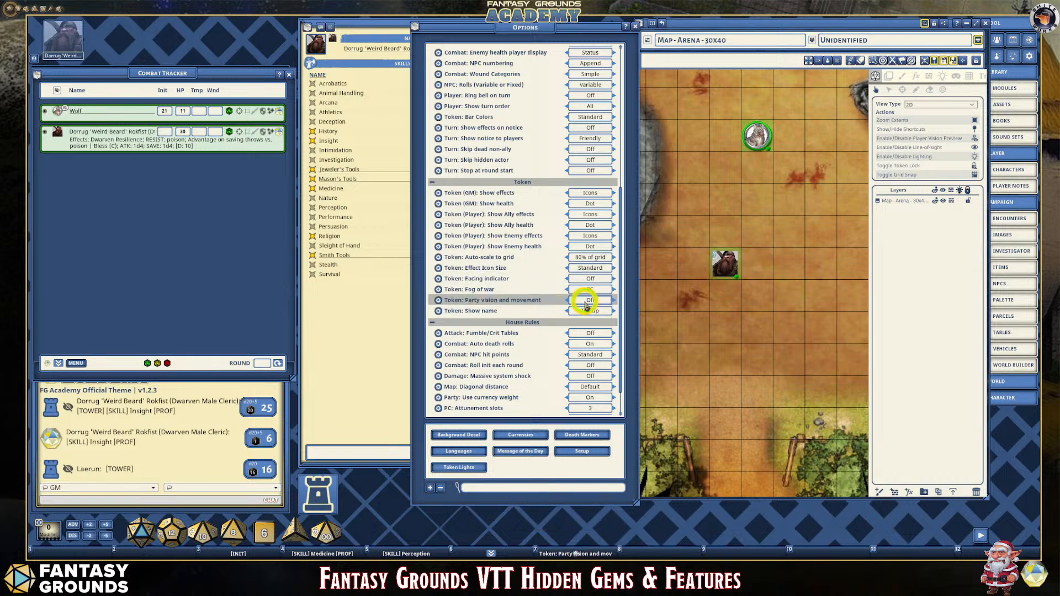
drag(587, 306, 655, 552)
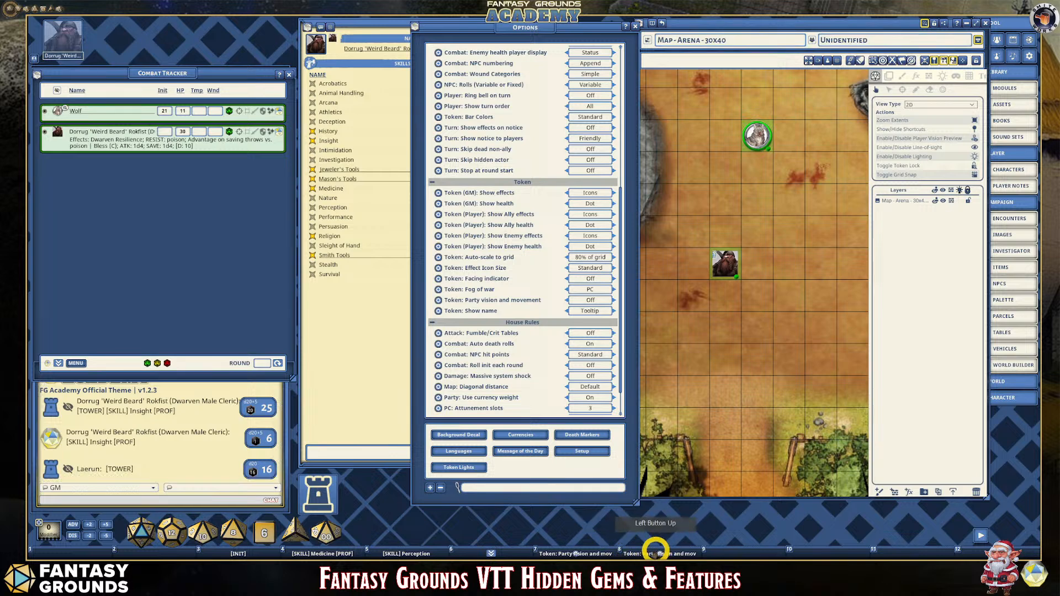
Test the two new hotkeys by switching party vision and movement on and back off.
click(611, 551)
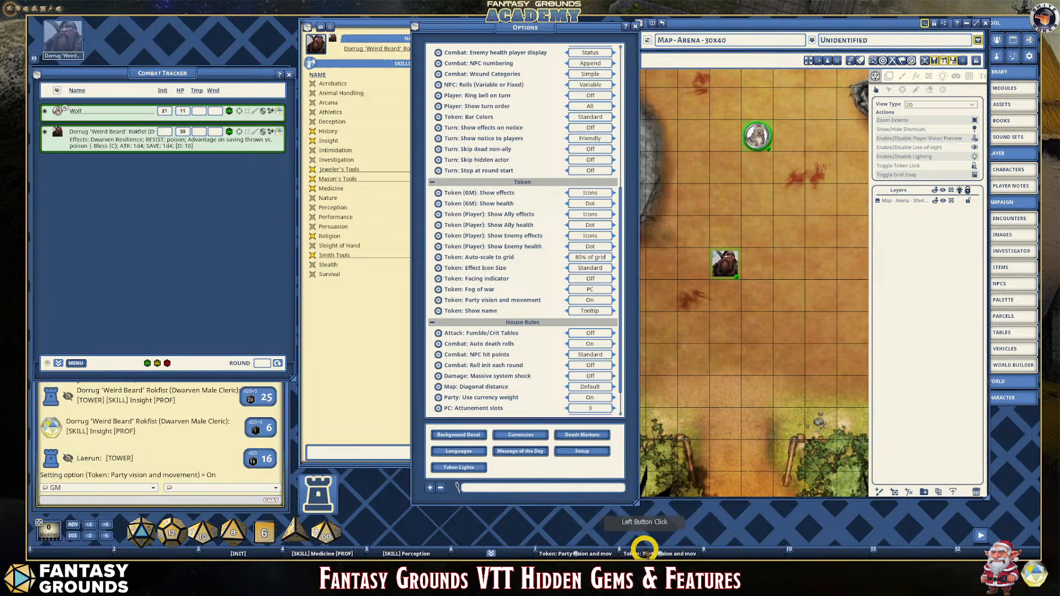
click(639, 549)
click(439, 489)
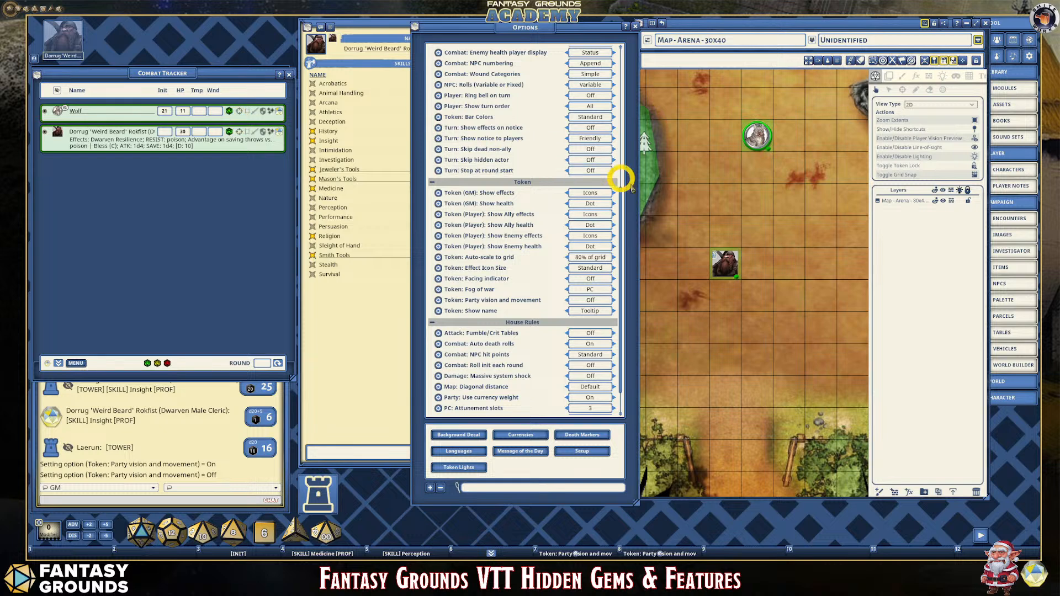
click(667, 552)
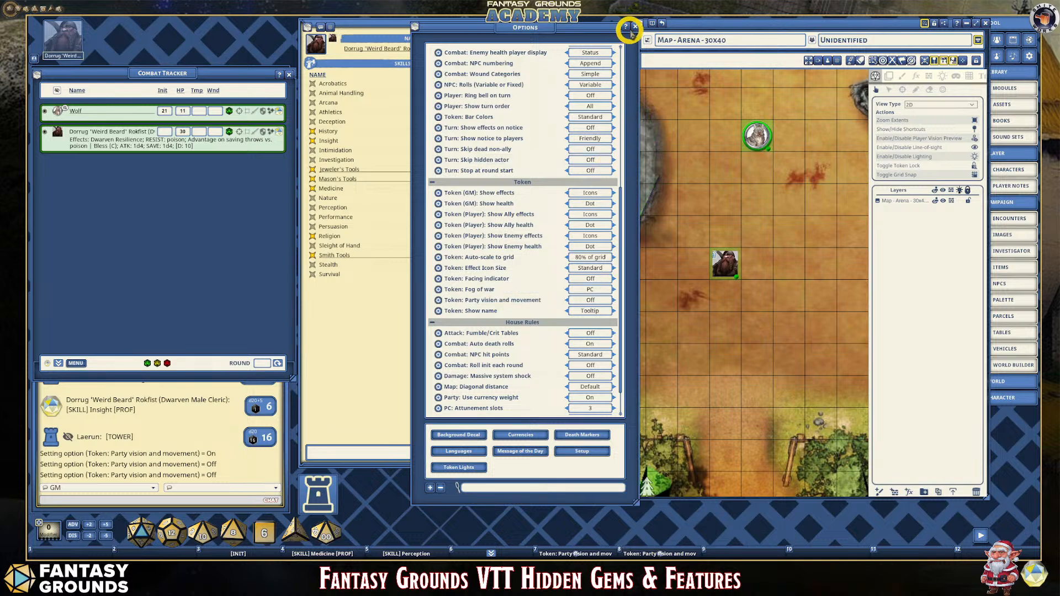
Close the options, place the arena map beside the character sheet and extend the map window down to the hotkey bar.
click(634, 31)
drag(710, 29, 603, 33)
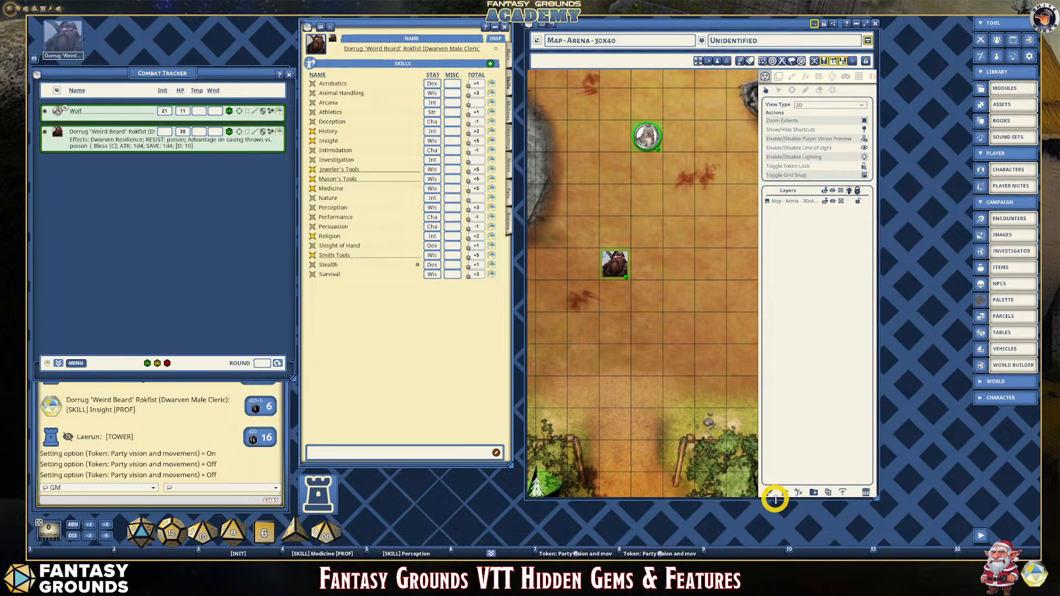
drag(776, 499, 774, 539)
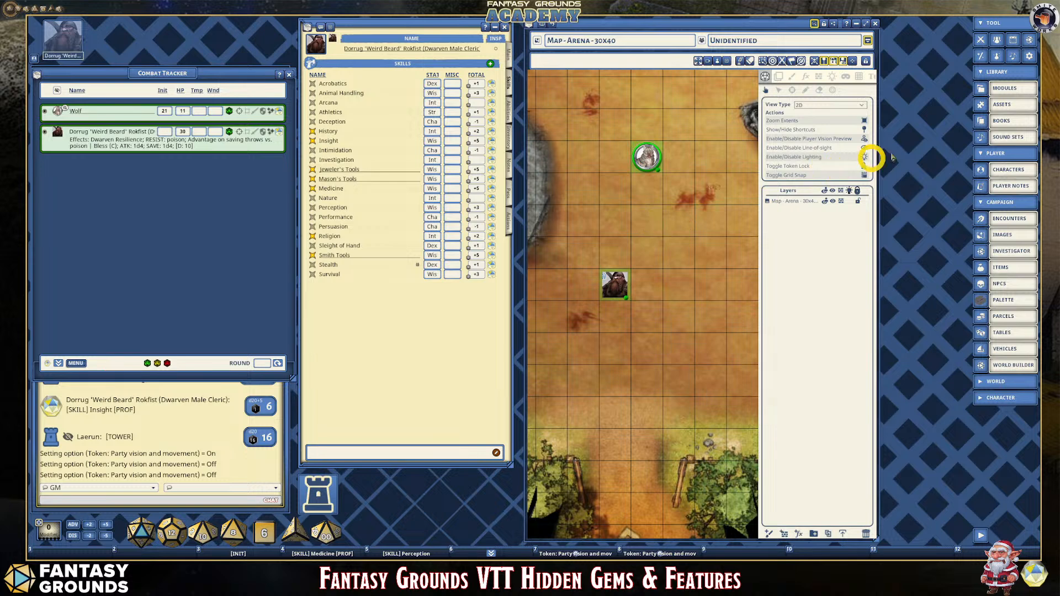
Reopen the campaign options, move the window over the map and look through the Game settings.
click(904, 113)
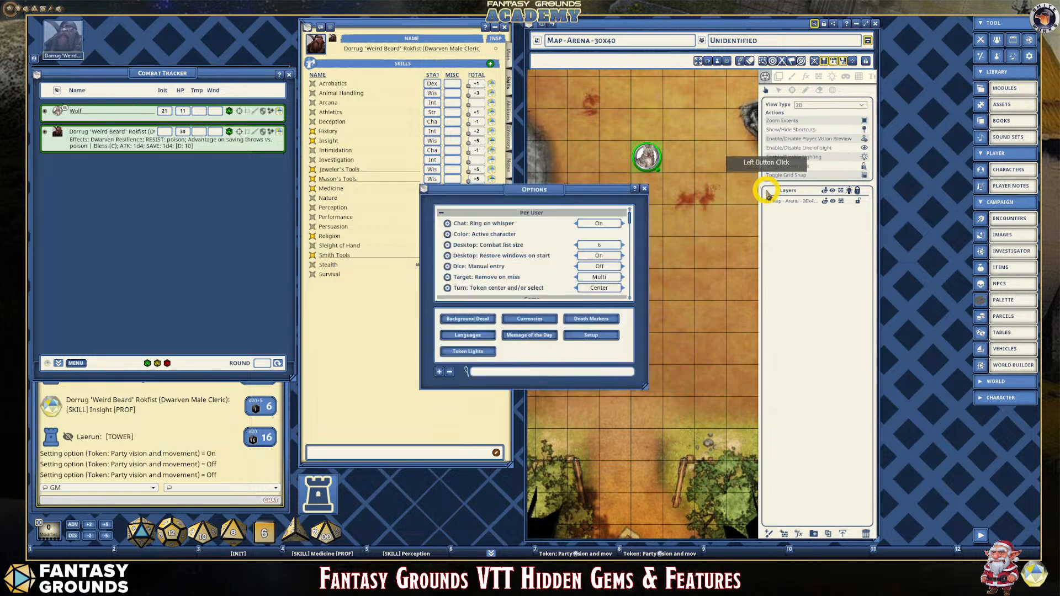
drag(562, 197, 627, 124)
scroll(617, 197, down, 10)
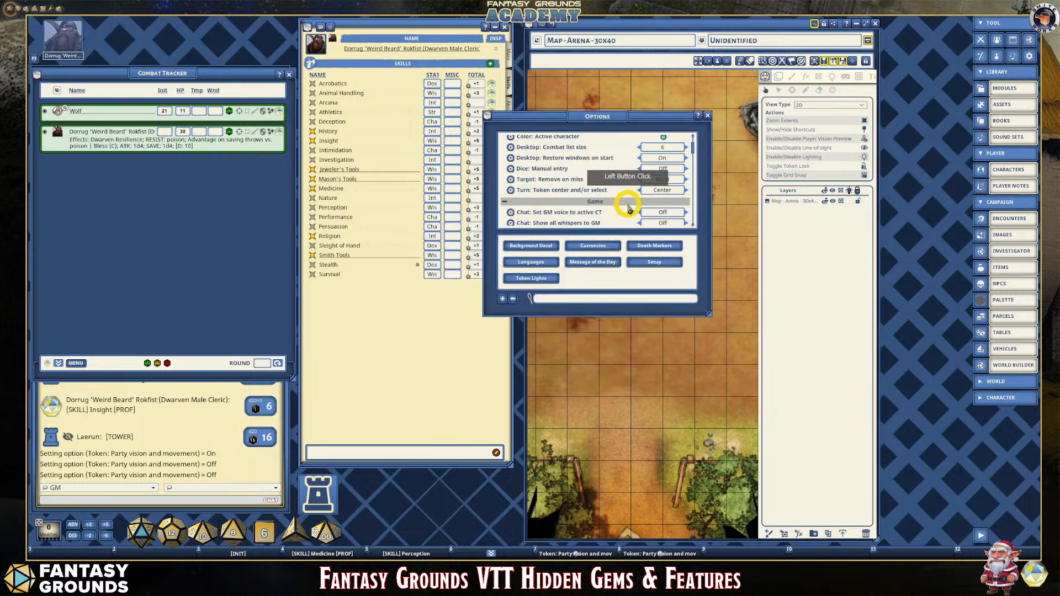
Review the Combat, Token and House Rules settings in an enlarged Options window, and close it.
scroll(627, 220, down, 6)
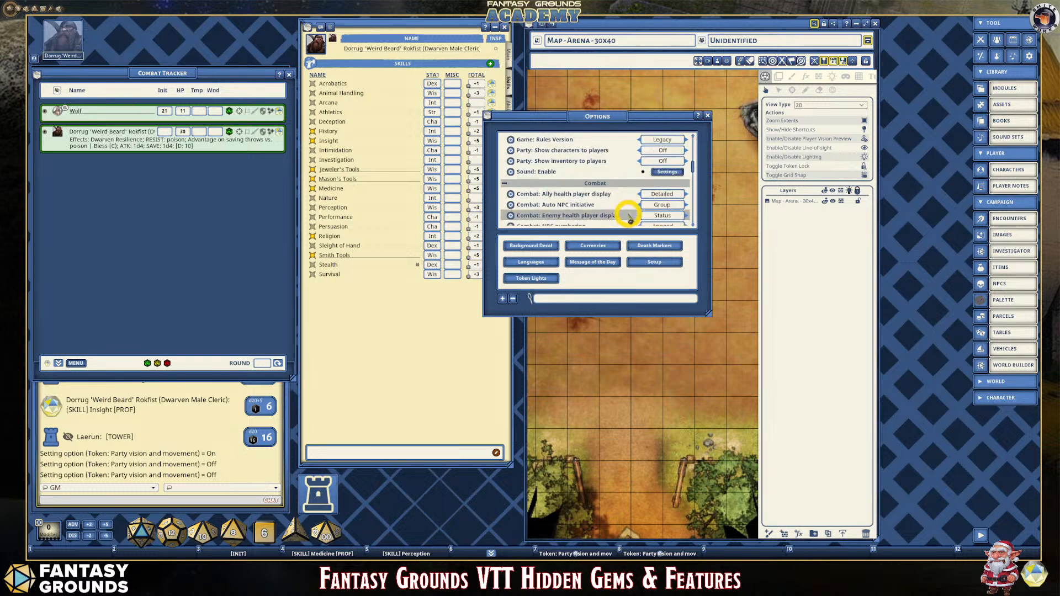
scroll(623, 221, down, 8)
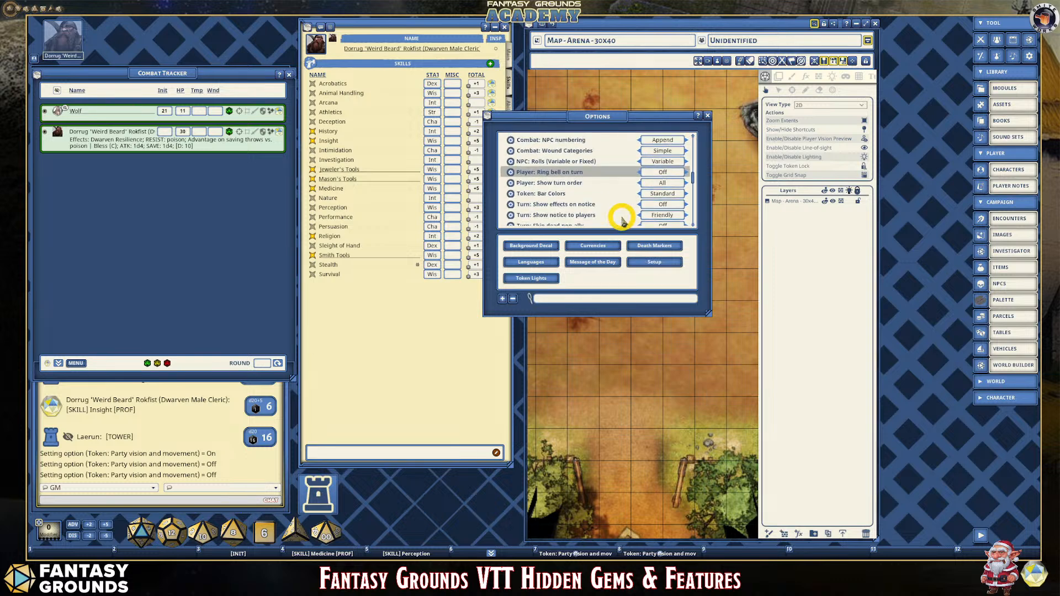
scroll(621, 218, down, 2)
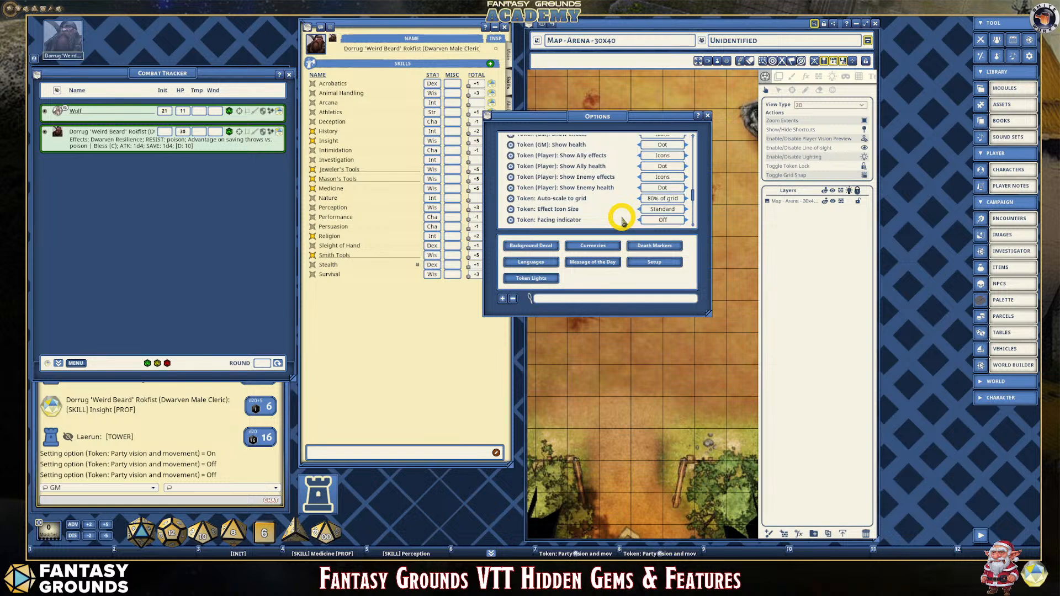
drag(610, 316, 607, 426)
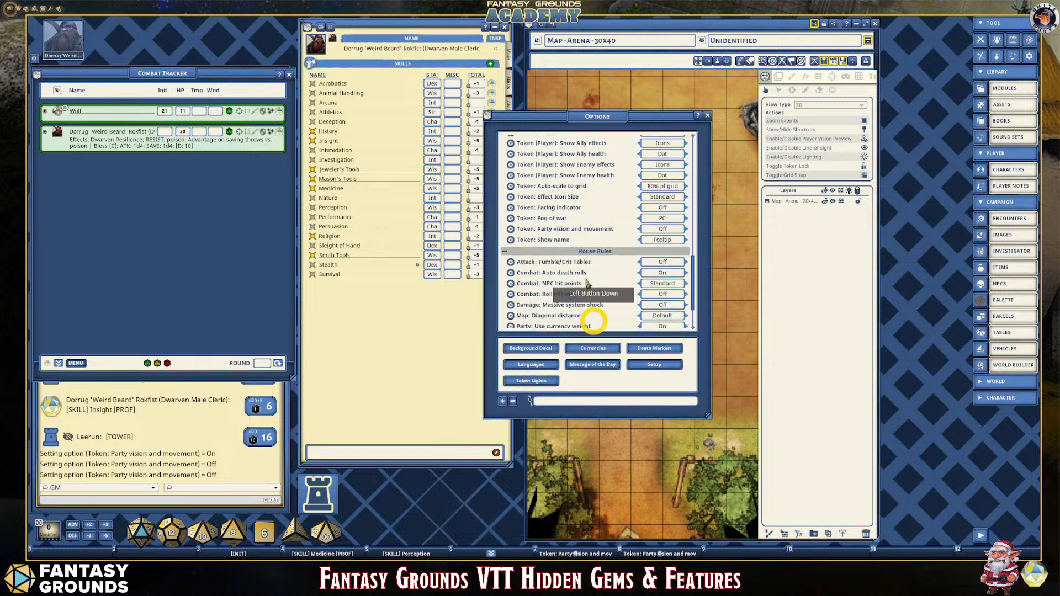
drag(581, 115, 608, 80)
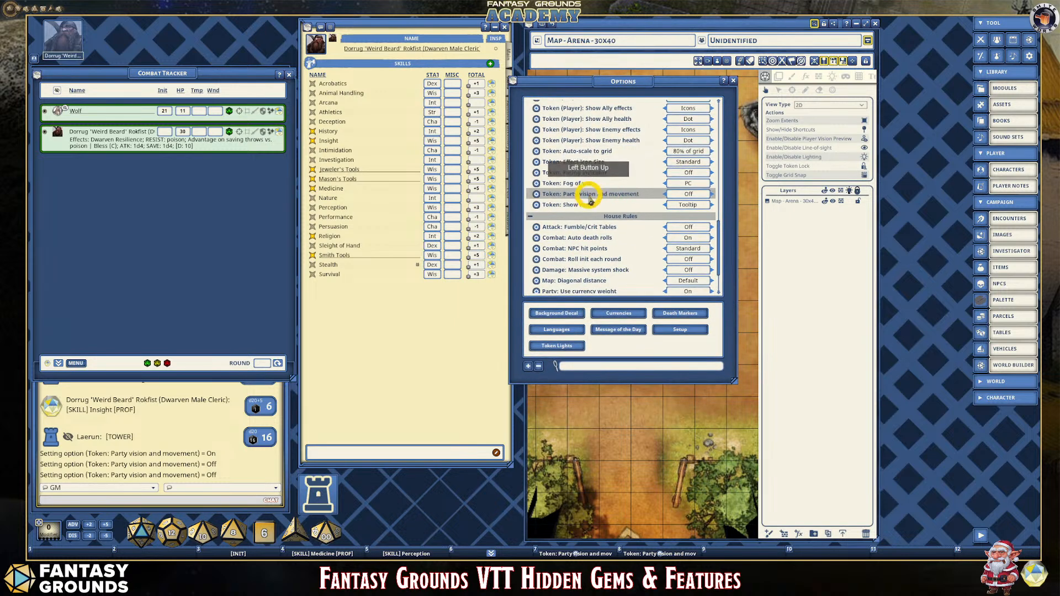
click(733, 81)
Remove both "Token: Party vision and movement" shortcuts from the hotkey bar.
click(604, 554)
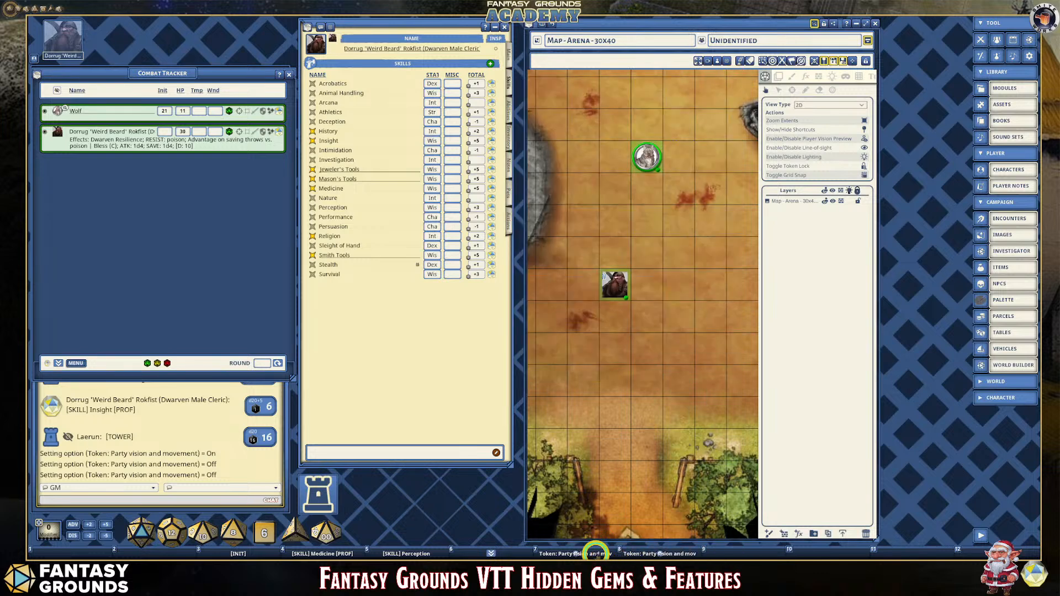
right_click(599, 553)
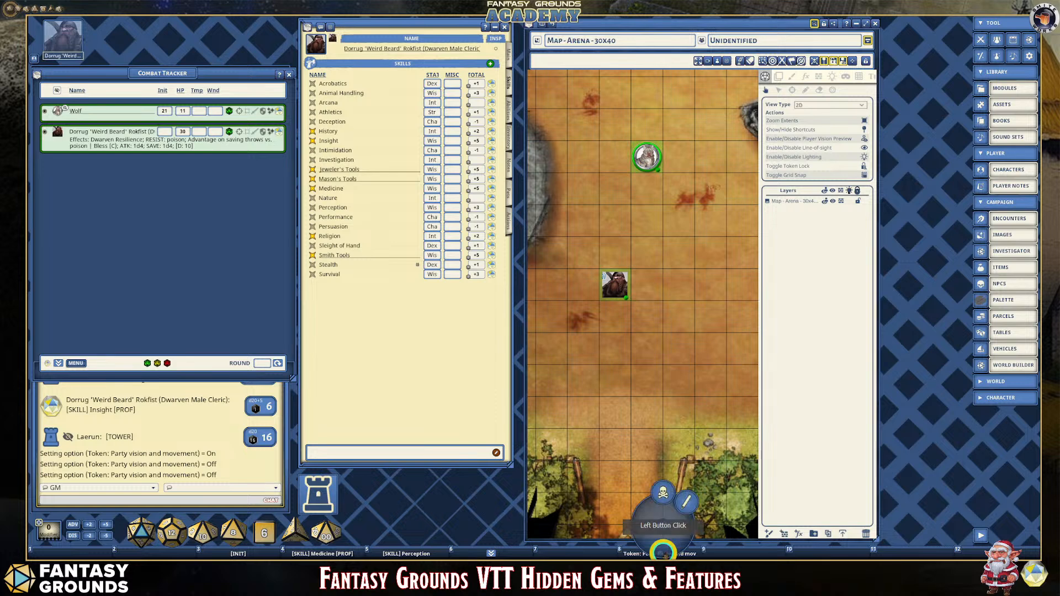
right_click(666, 497)
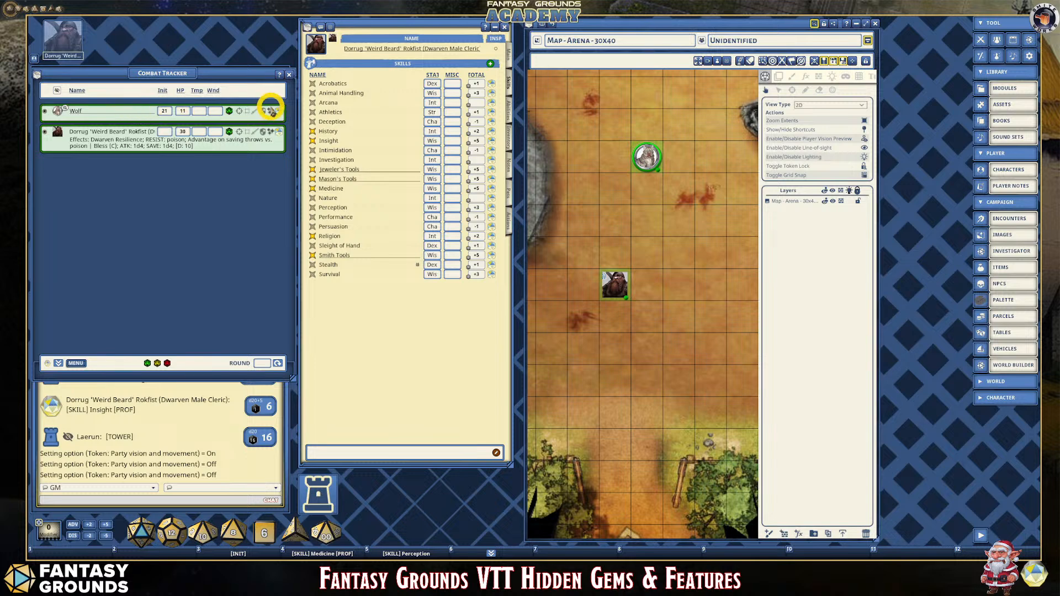
Open the Wolf's record from the combat tracker and place its window over the arena map, clear of the character sheet.
click(278, 112)
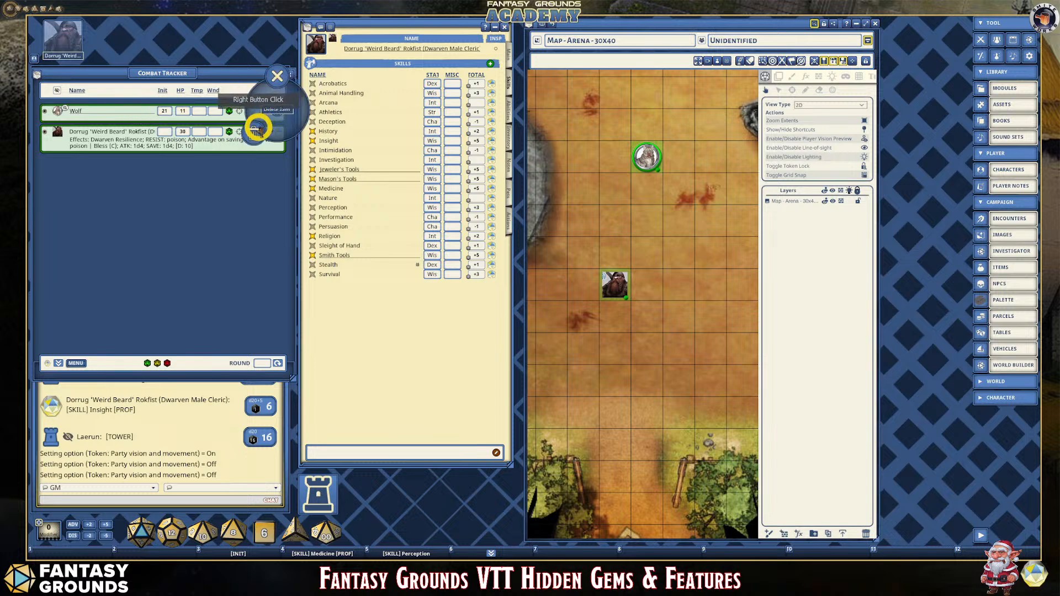
click(284, 114)
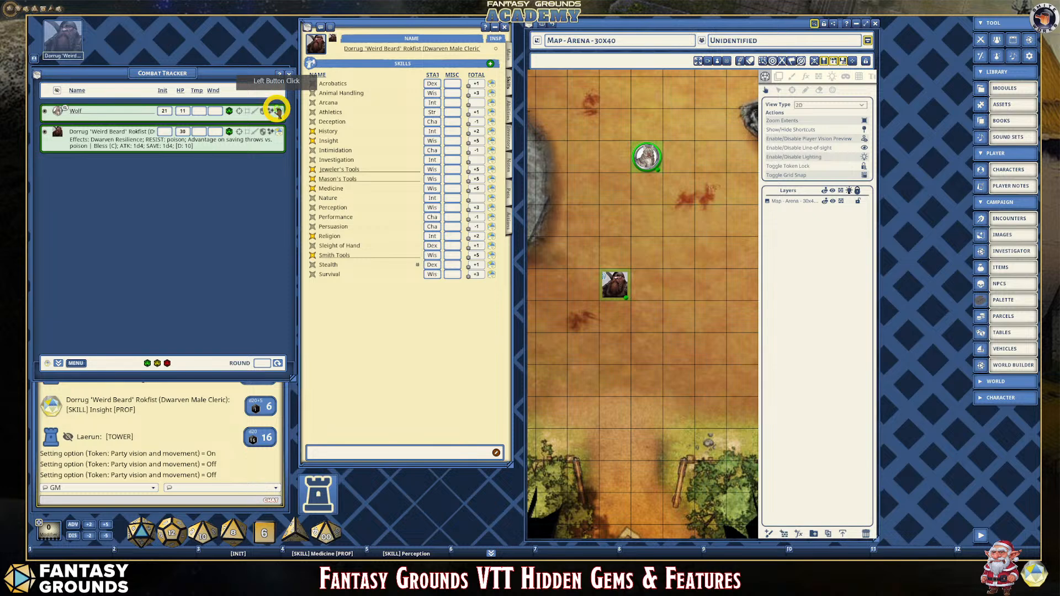
click(278, 112)
drag(515, 189, 699, 121)
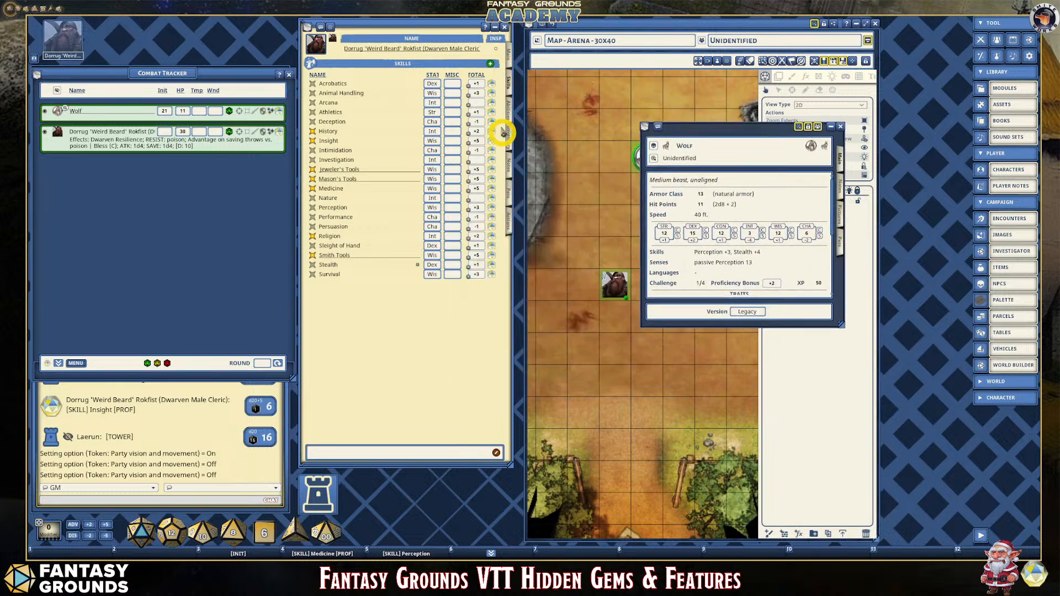
Add the Wolf record to the dwarven cleric's Pets list and delete the blank pet entry.
click(510, 194)
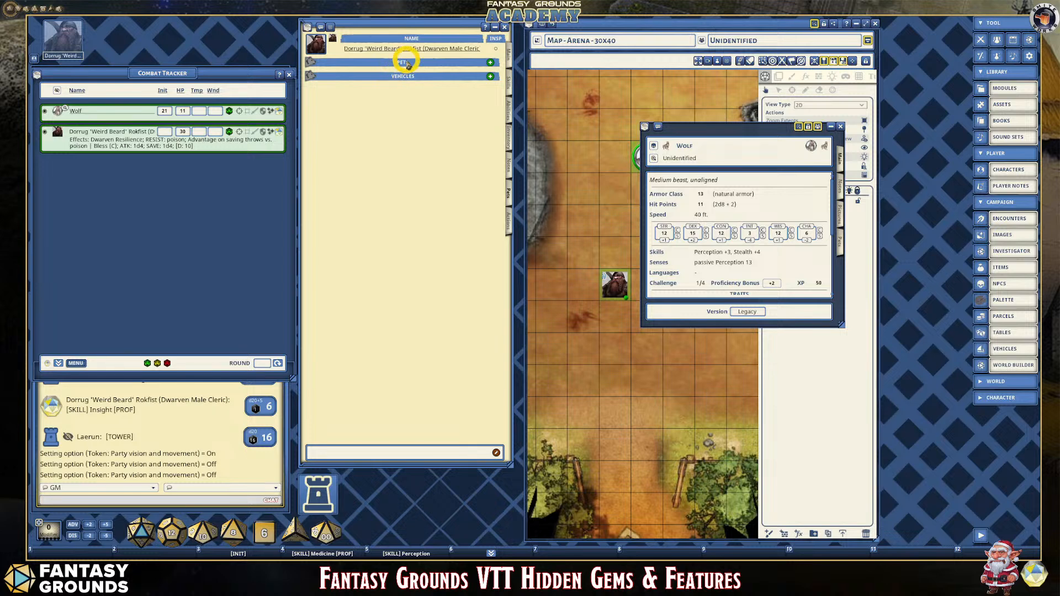
click(490, 63)
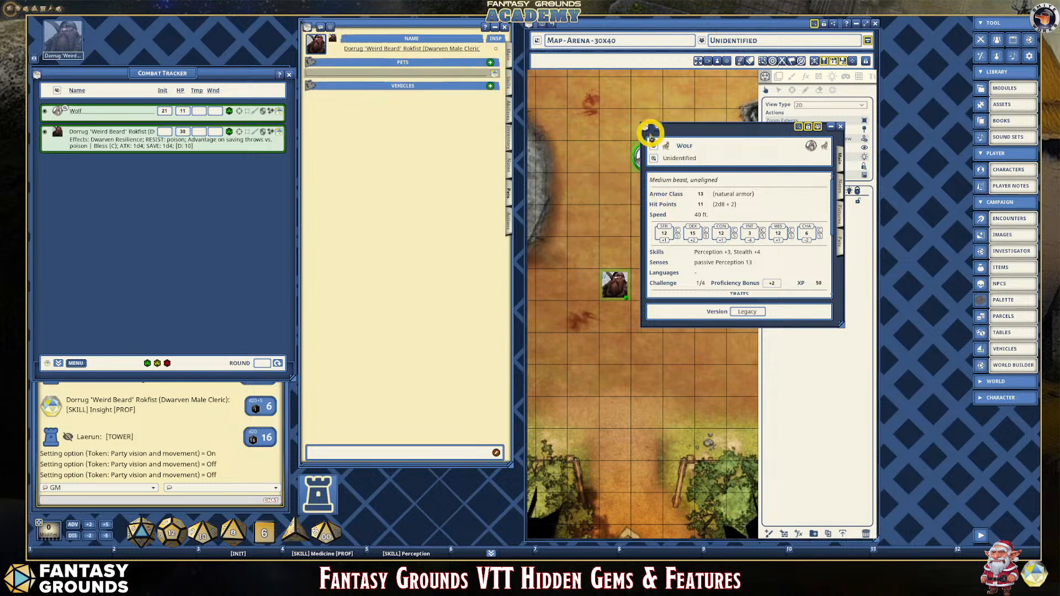
drag(646, 130, 403, 72)
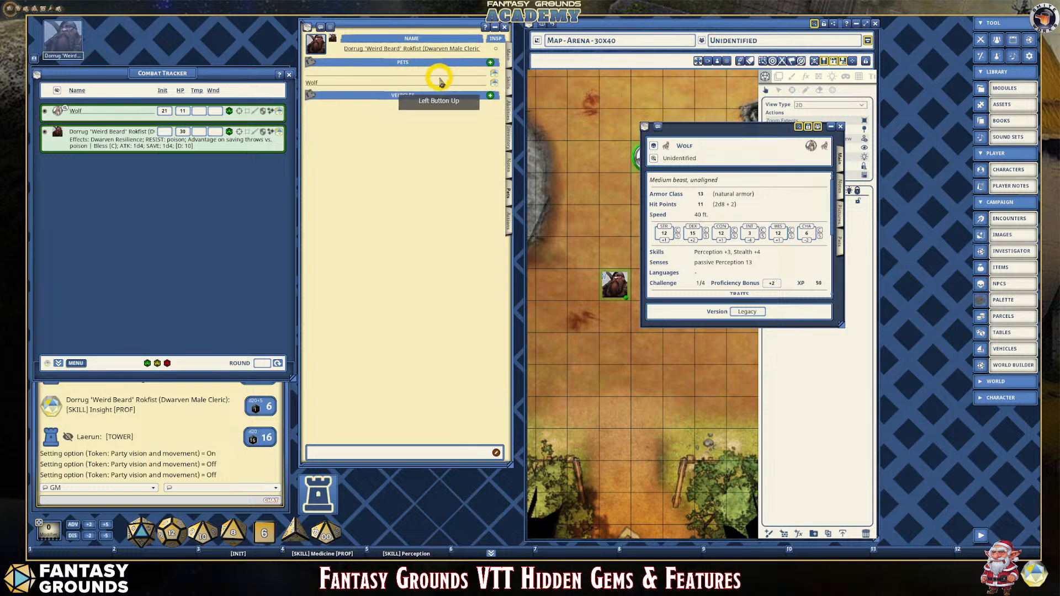
right_click(494, 76)
click(474, 97)
click(449, 95)
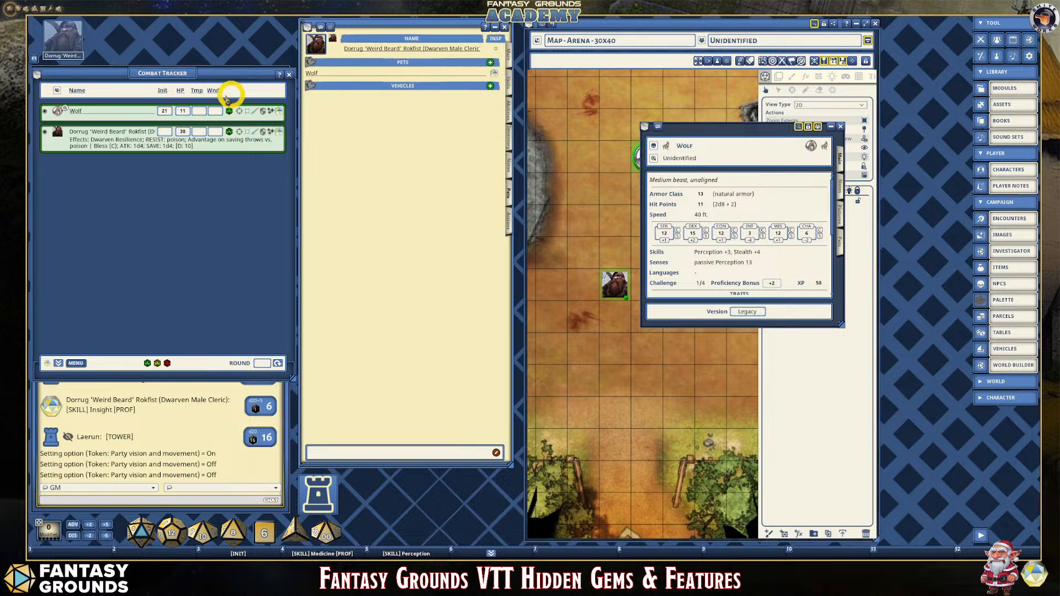
Delete the Wolf entry from the combat tracker.
right_click(278, 112)
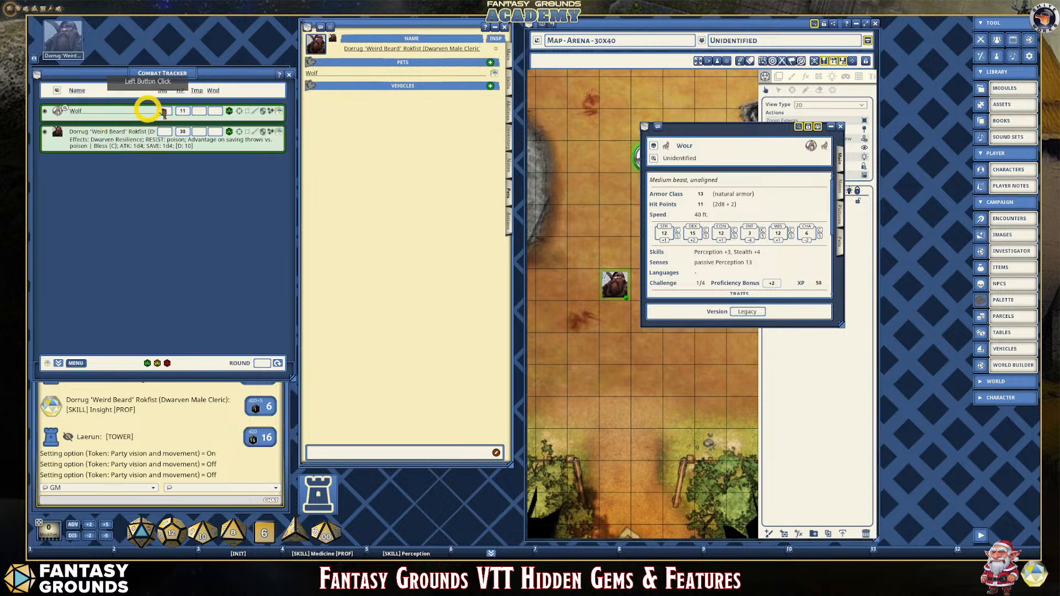
click(255, 133)
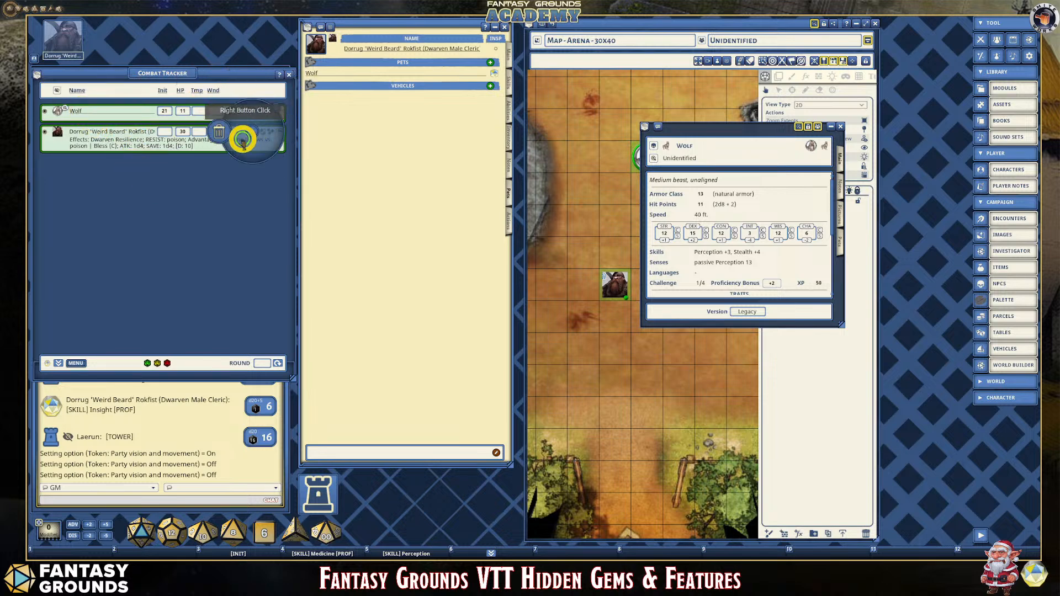
click(220, 133)
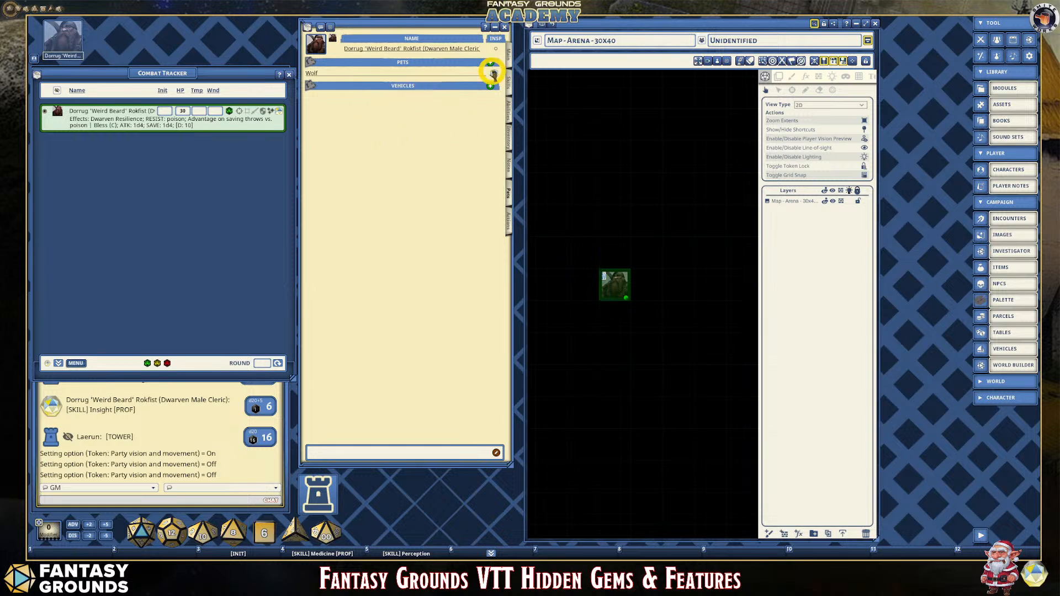
Add the Wolf from the cleric's Pets list to the combat tracker and place its token above the dwarf on the map.
drag(493, 73, 140, 154)
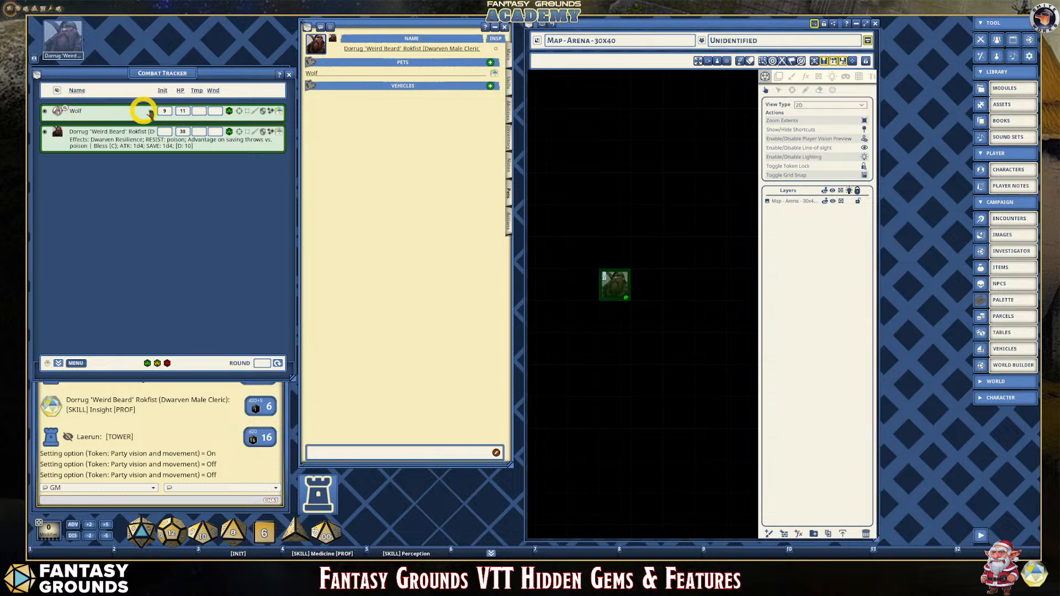
drag(55, 109, 614, 219)
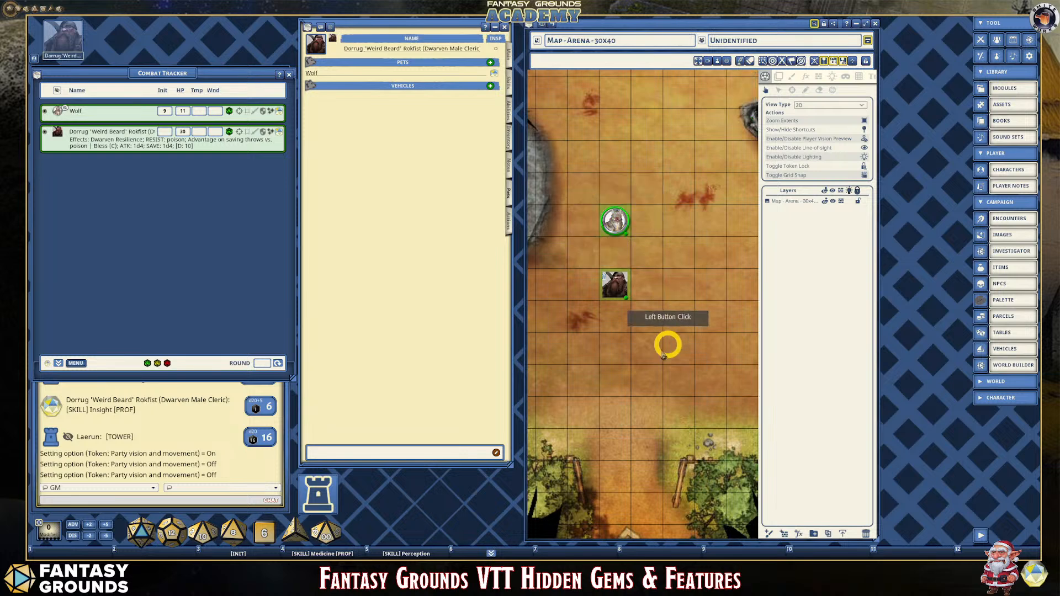
Select the Wolf and dwarf tokens in turn on the arena map to compare their line of sight.
scroll(655, 358, down, 1)
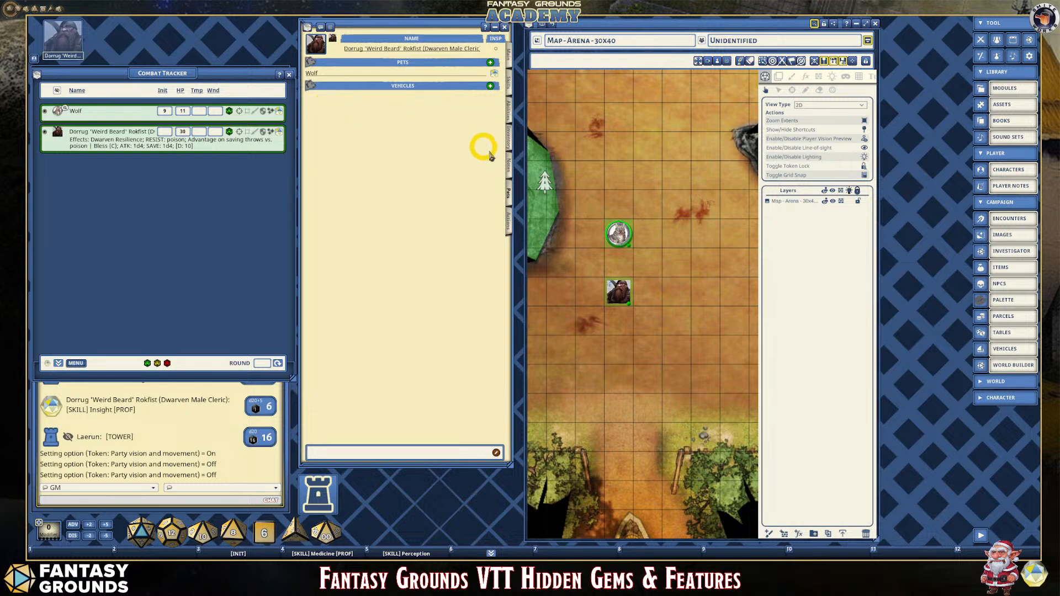
scroll(647, 232, down, 2)
click(623, 232)
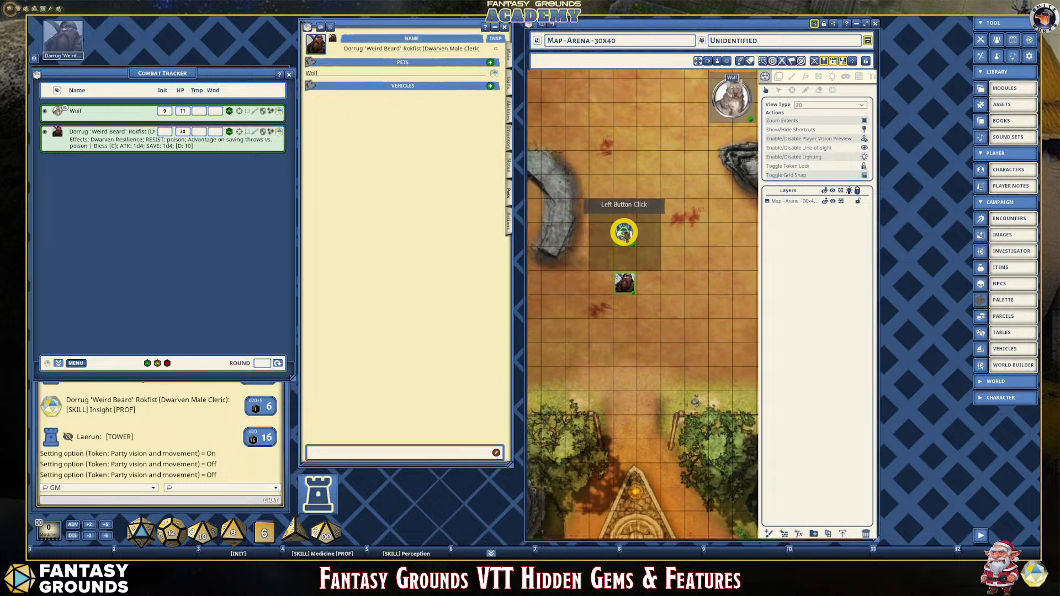
click(624, 281)
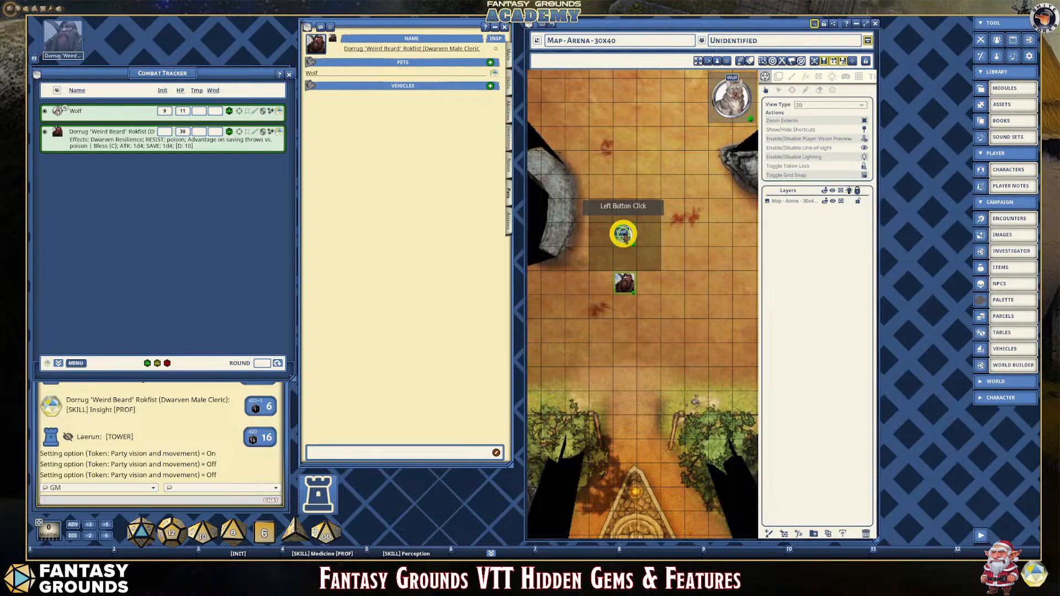
click(627, 233)
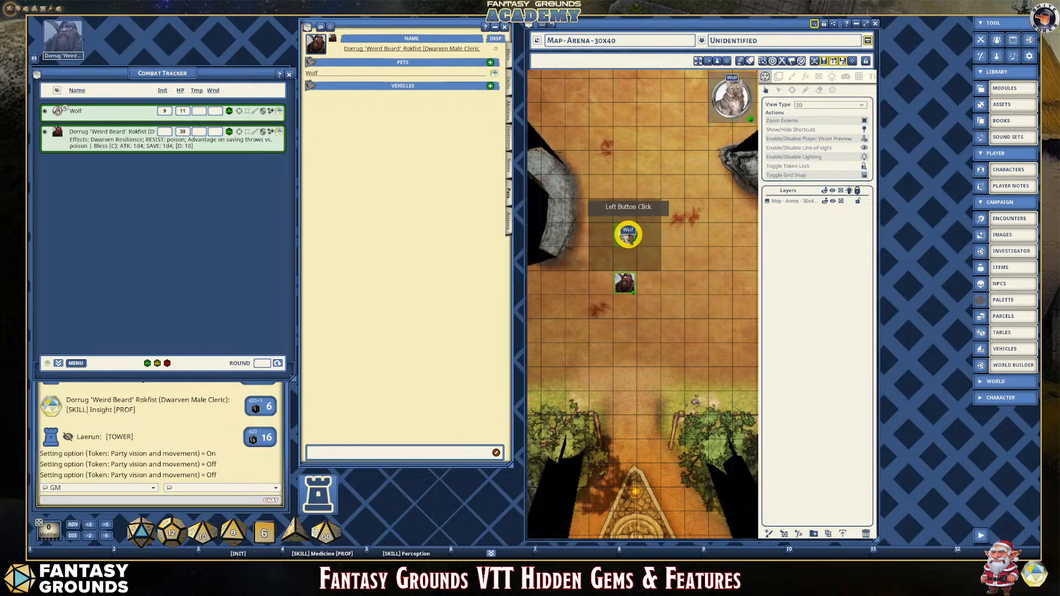
click(632, 234)
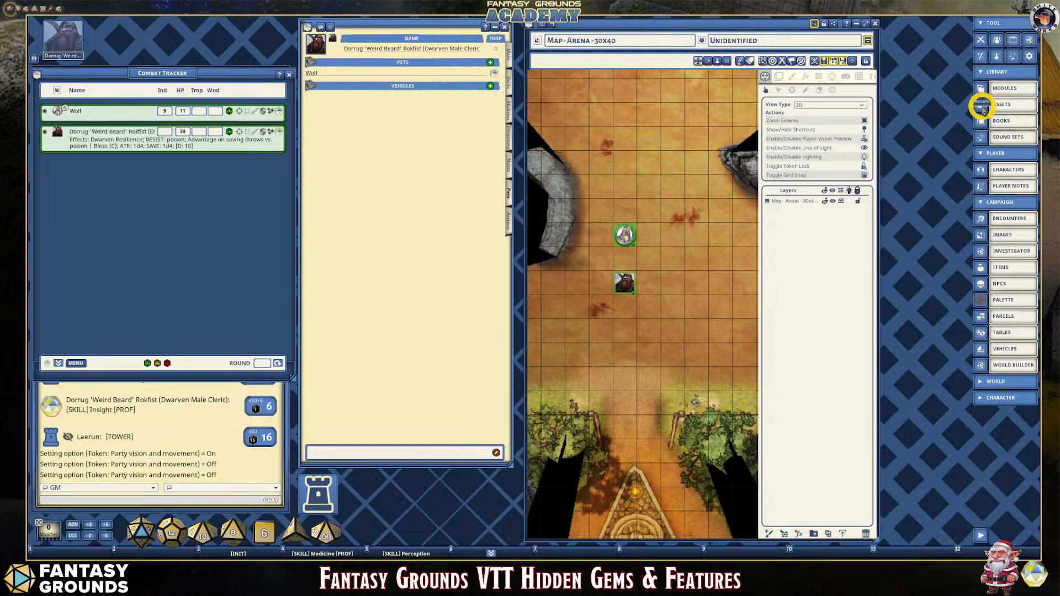
Add an Assets shortcut to the hotkey bar and collapse the sidebar's Library, Campaign and Player sections.
drag(983, 108, 573, 552)
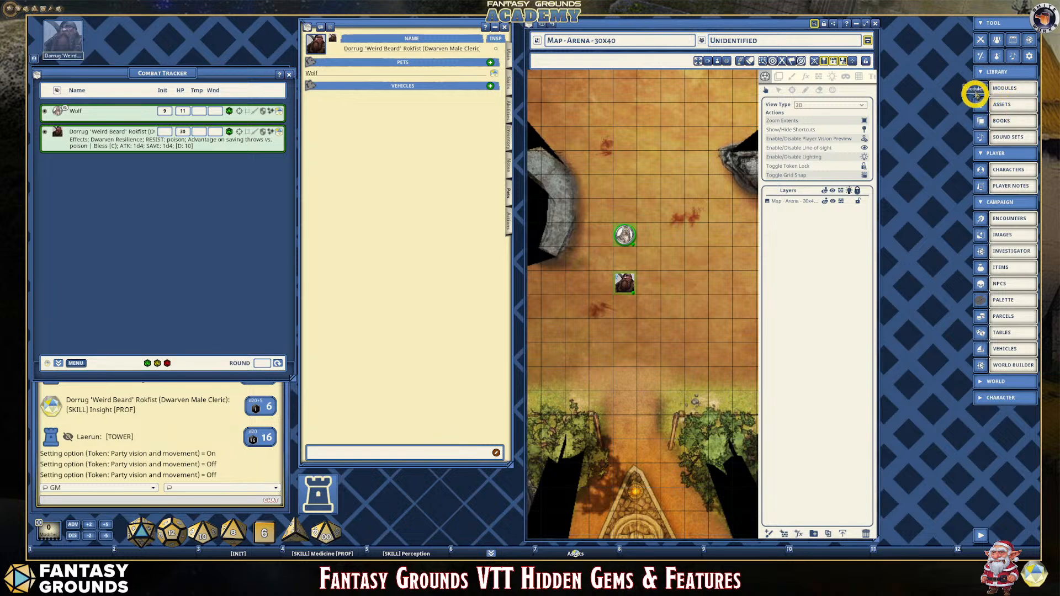
click(982, 72)
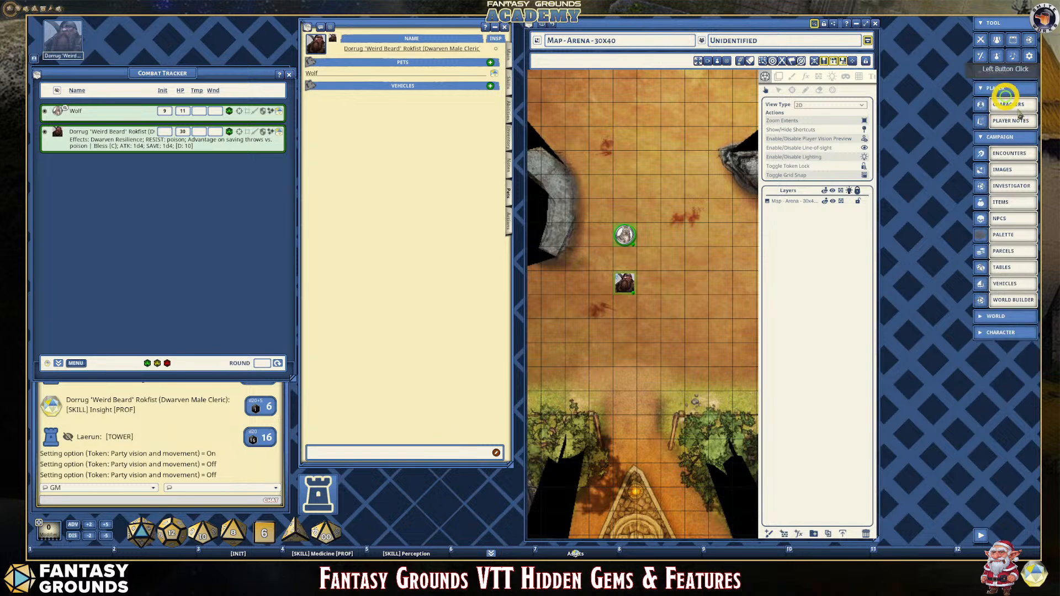
click(987, 99)
click(670, 210)
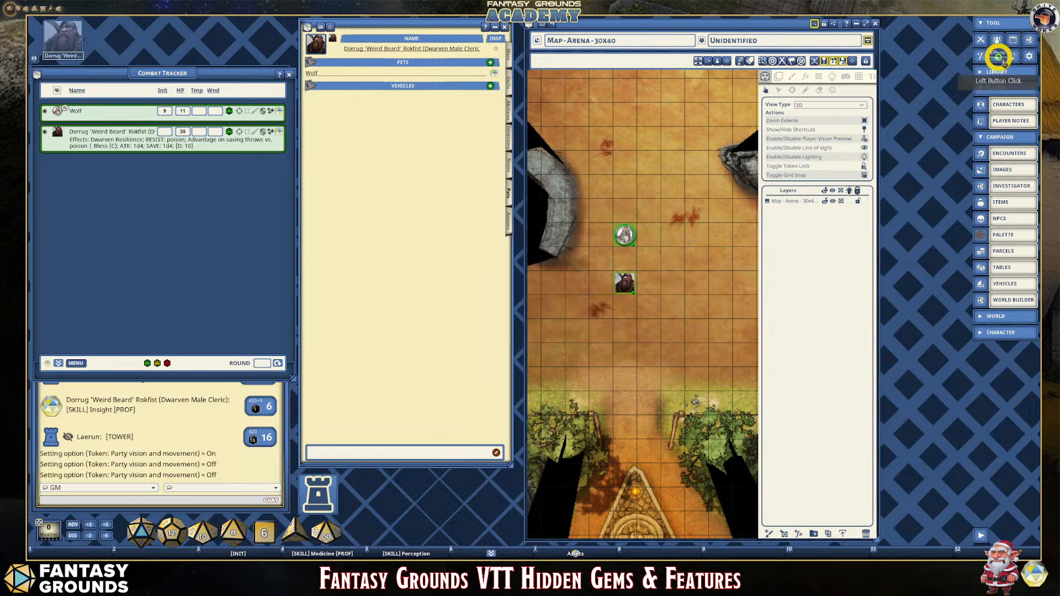
click(991, 137)
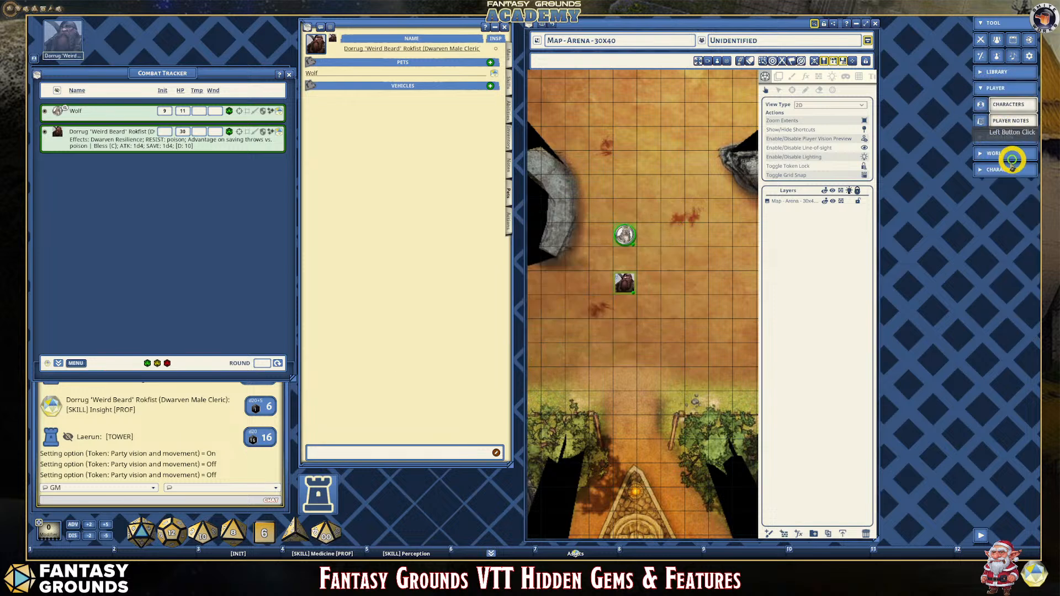
click(978, 88)
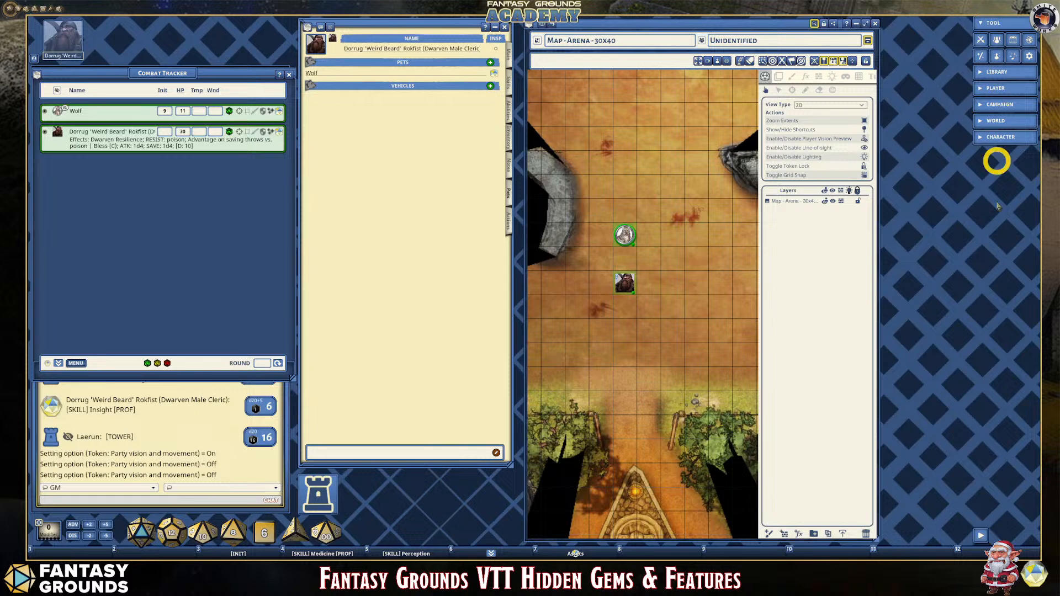
Shrink the sidebar to its narrowest icon-only width and resize the arena map window to be wider and shorter.
click(981, 535)
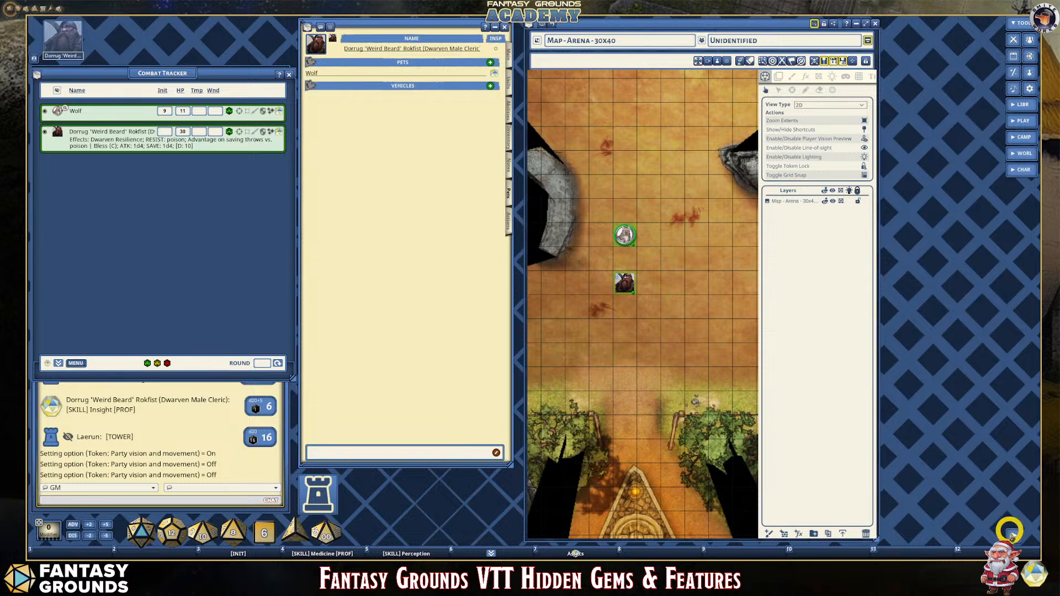
click(1013, 535)
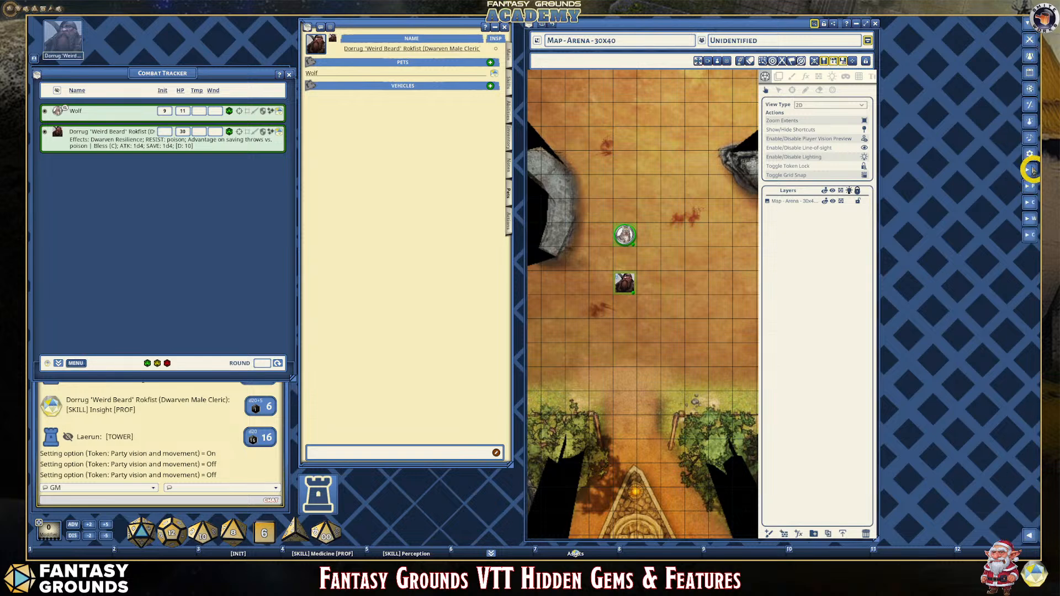
drag(878, 93, 1016, 93)
drag(878, 537, 782, 492)
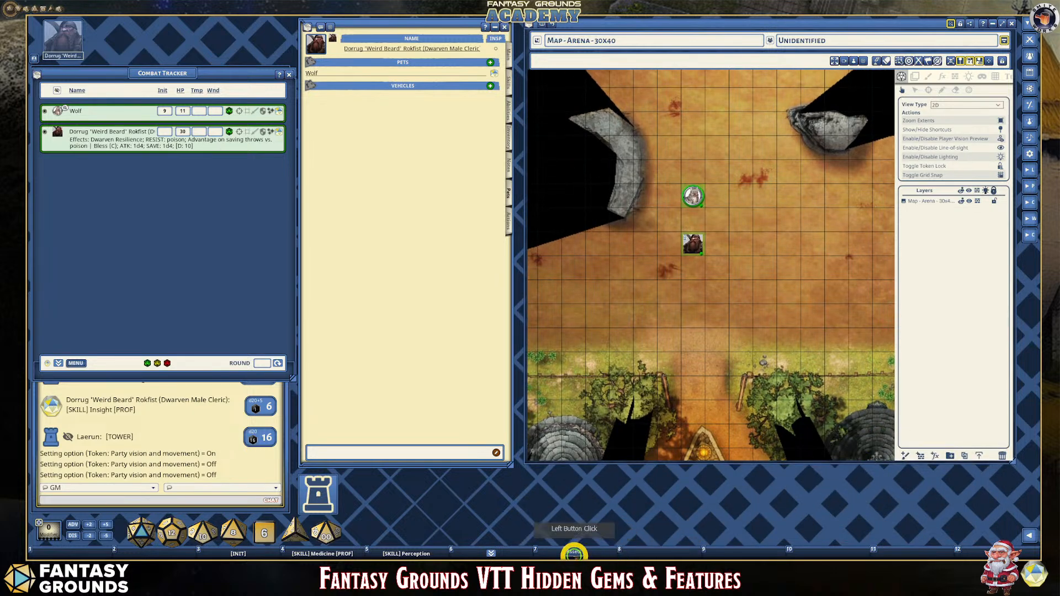
Open the Assets window from its hotkey bar shortcut and reposition it over the arena map.
click(575, 553)
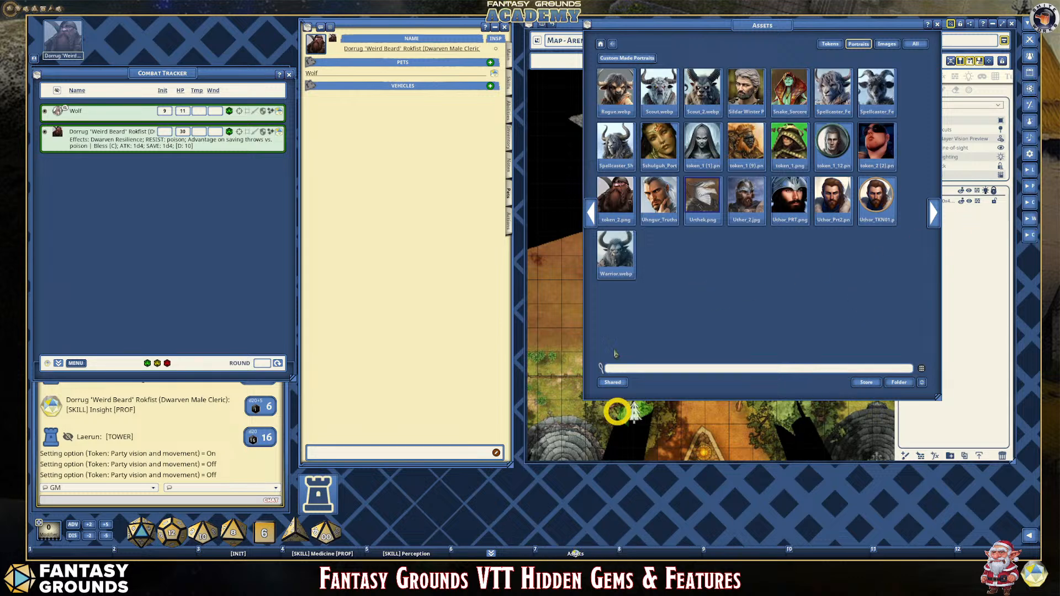
drag(720, 27, 638, 54)
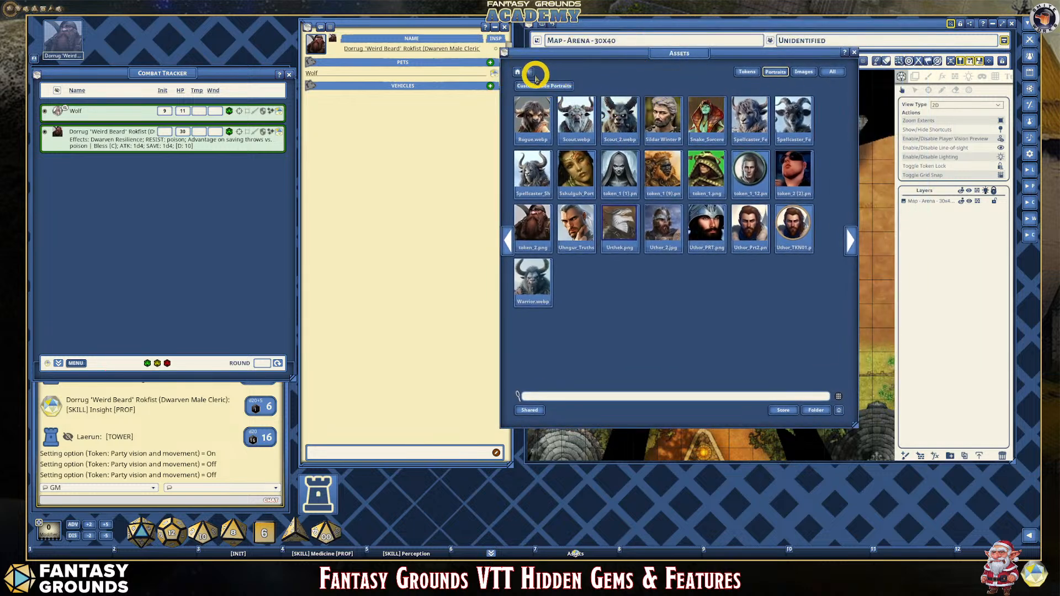
Return to the top-level asset folders, filter them to images, and move the Assets window off the arena map.
click(518, 71)
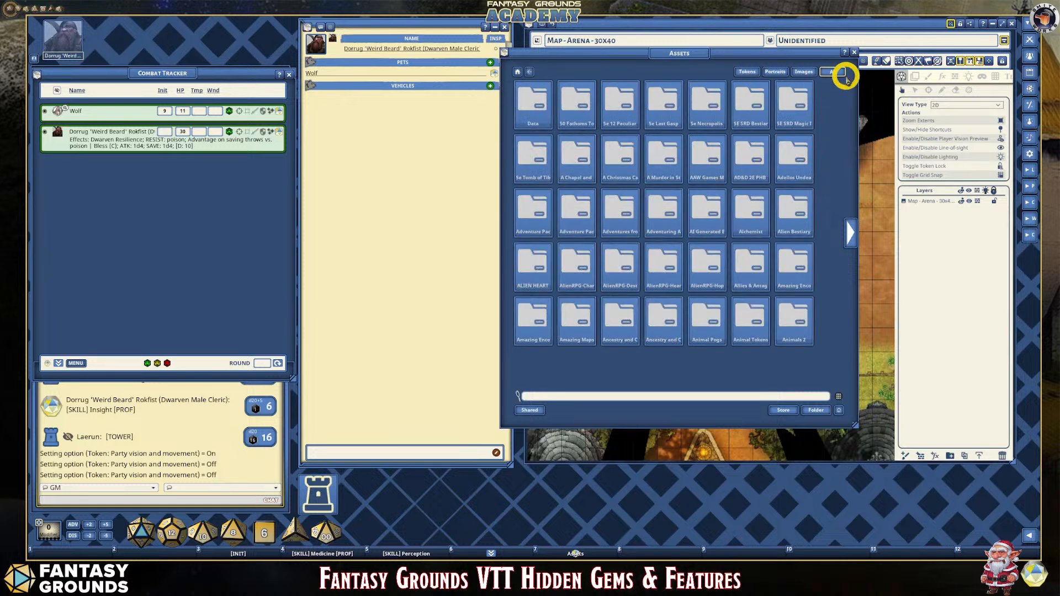
click(802, 73)
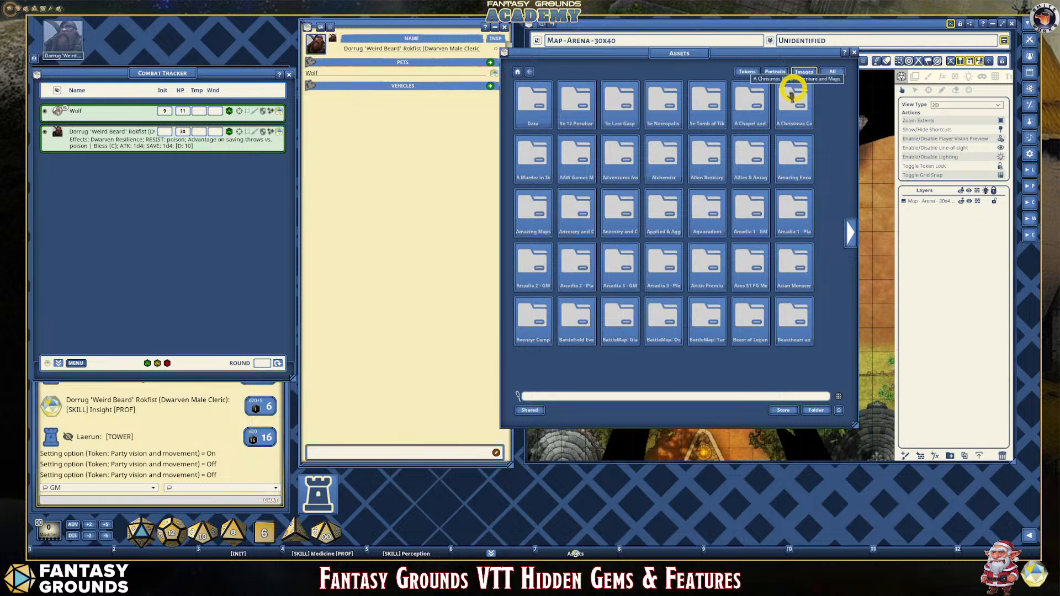
mouse_move(577, 52)
mouse_down()
mouse_move(620, 57)
mouse_move(588, 62)
mouse_up()
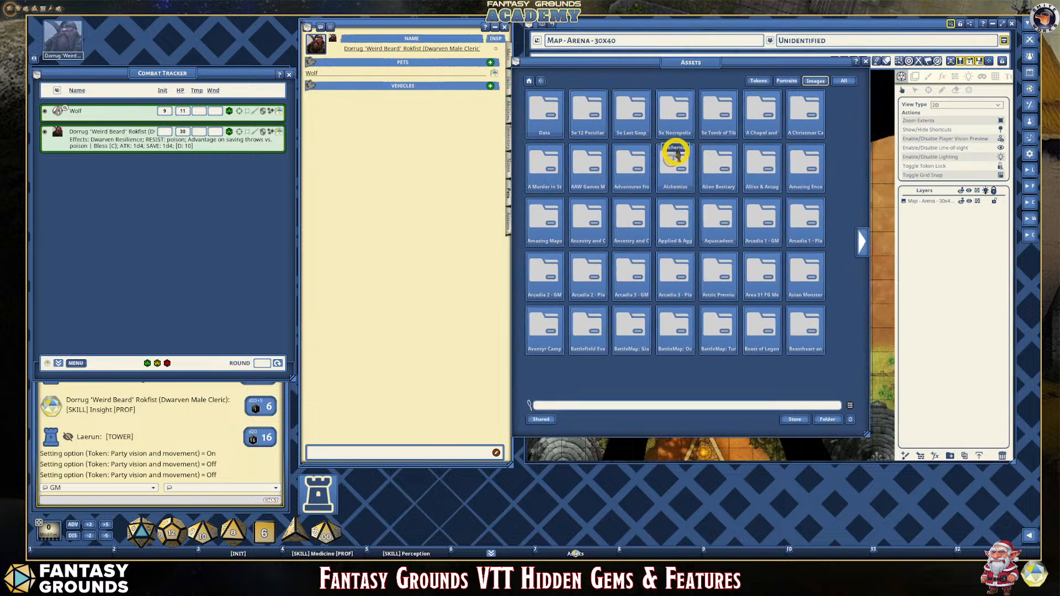
drag(740, 60, 537, 72)
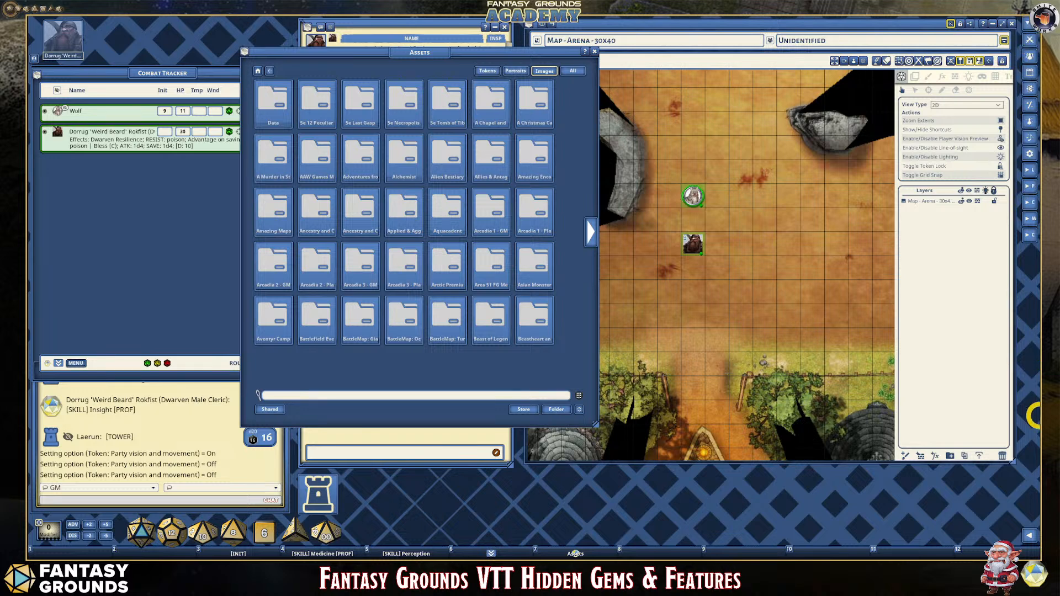
Restore the sidebar to its full labelled width, shift the arena map window clear of it, and expand the Campaign section.
click(1030, 536)
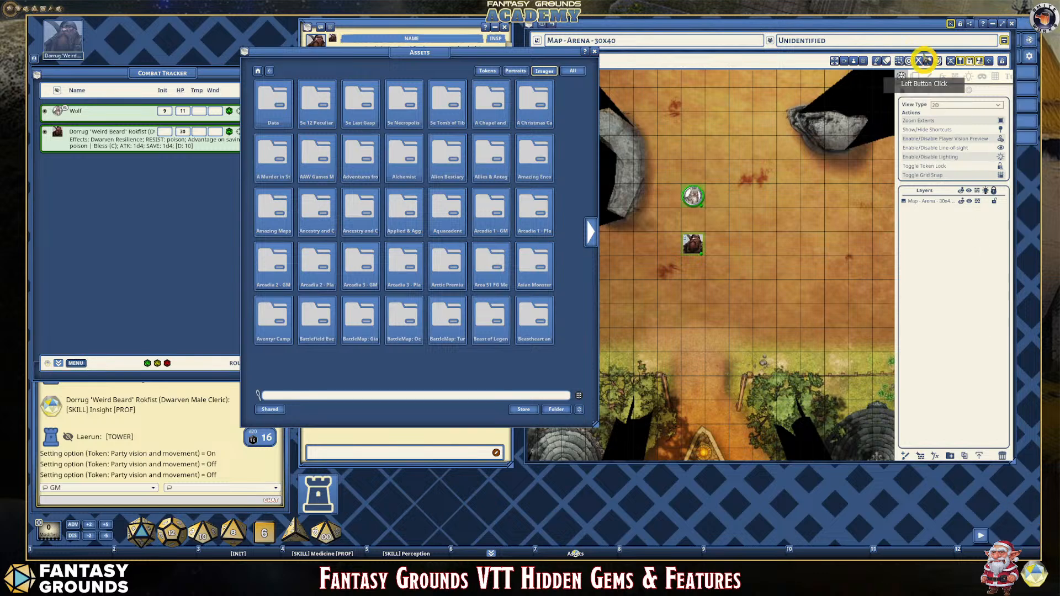
drag(924, 19, 837, 24)
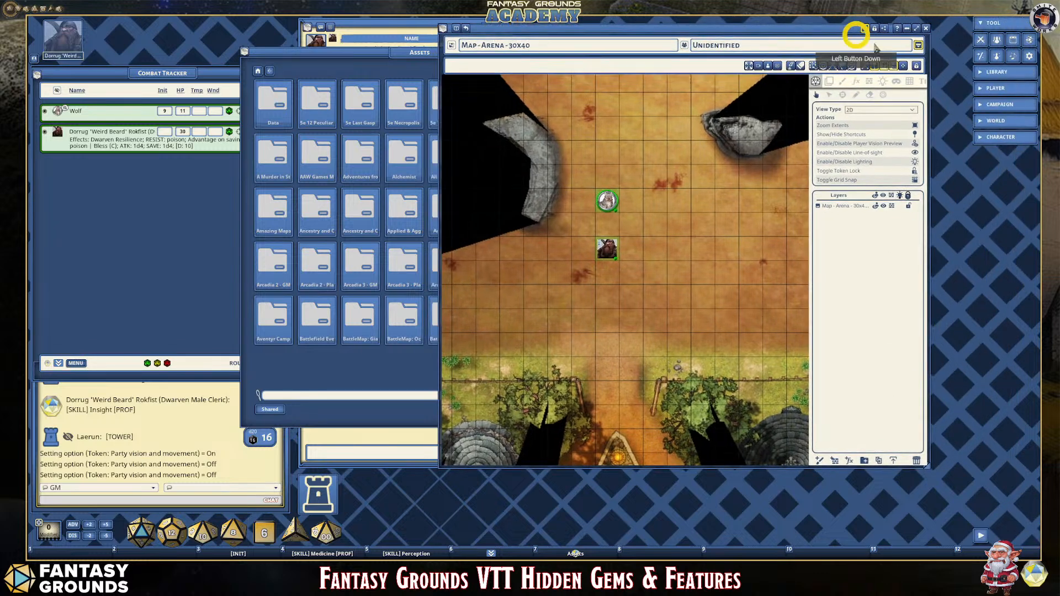
click(977, 106)
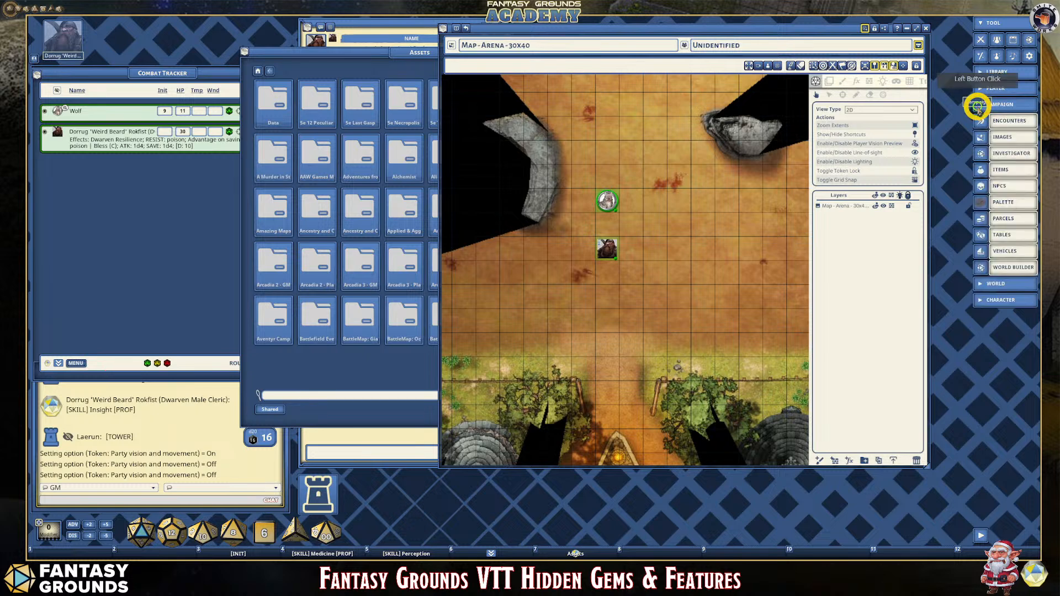
Open the Palette window, place it over the arena map and enlarge it.
click(983, 204)
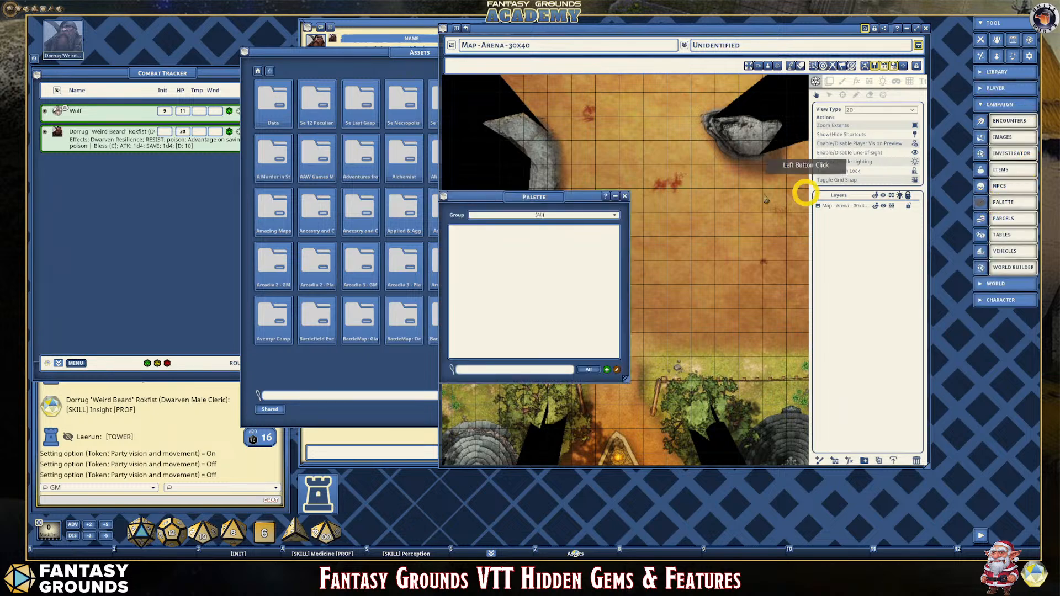
drag(535, 194, 623, 163)
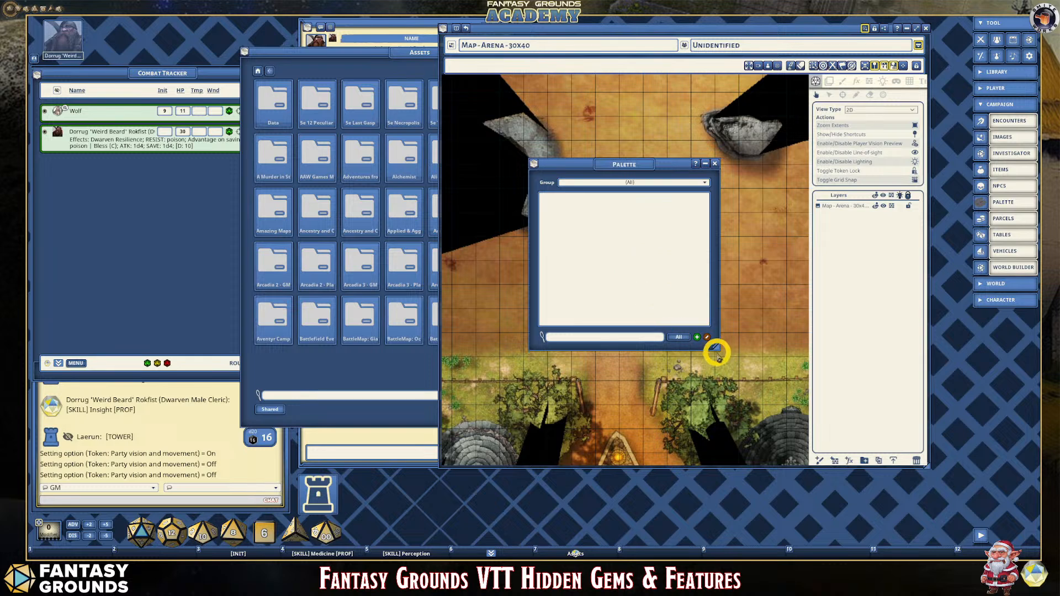
drag(716, 346, 762, 428)
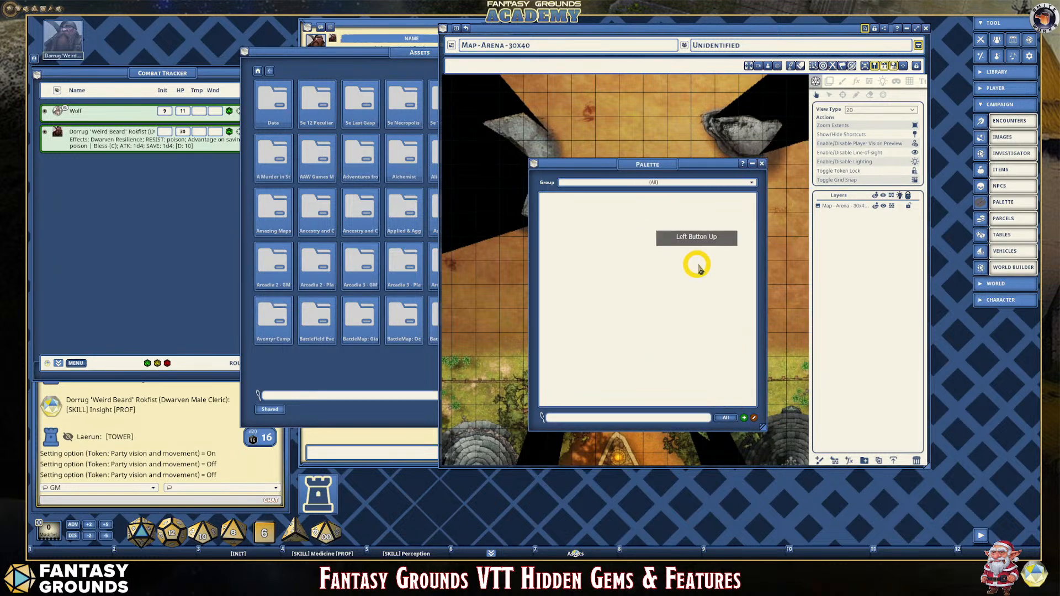
Rename the palette's Group 1 as Assets and show only that group in the list.
click(628, 186)
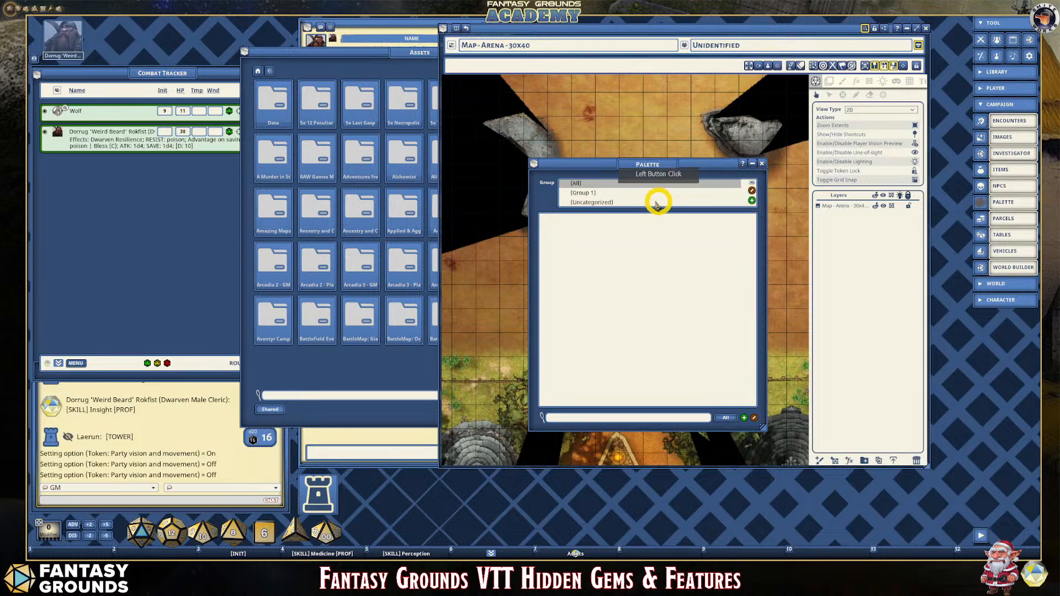
click(751, 194)
drag(603, 193, 563, 189)
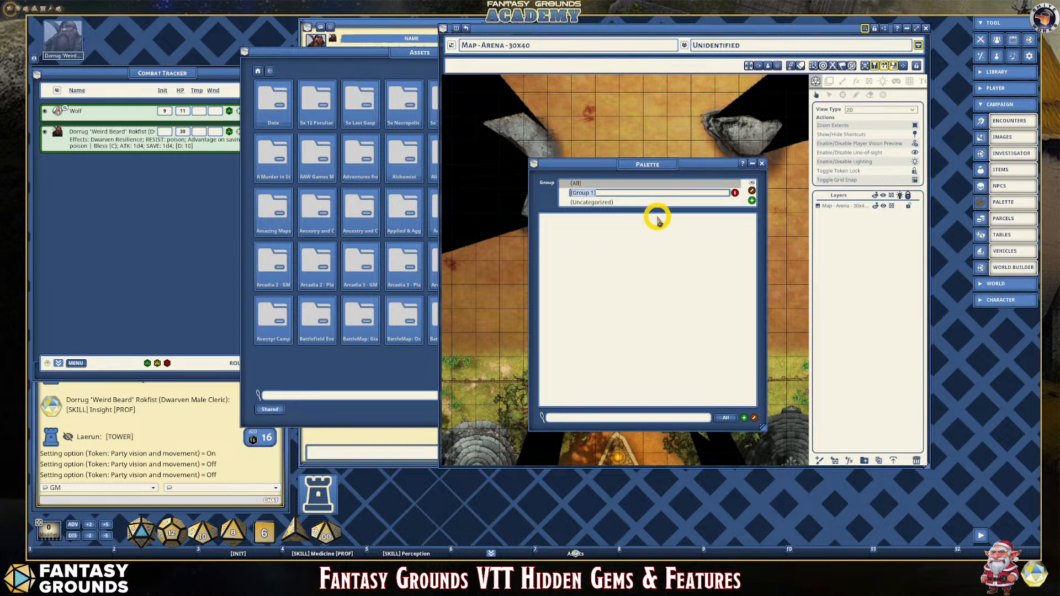
key(alt+5)
text(C)
key(alt+5)
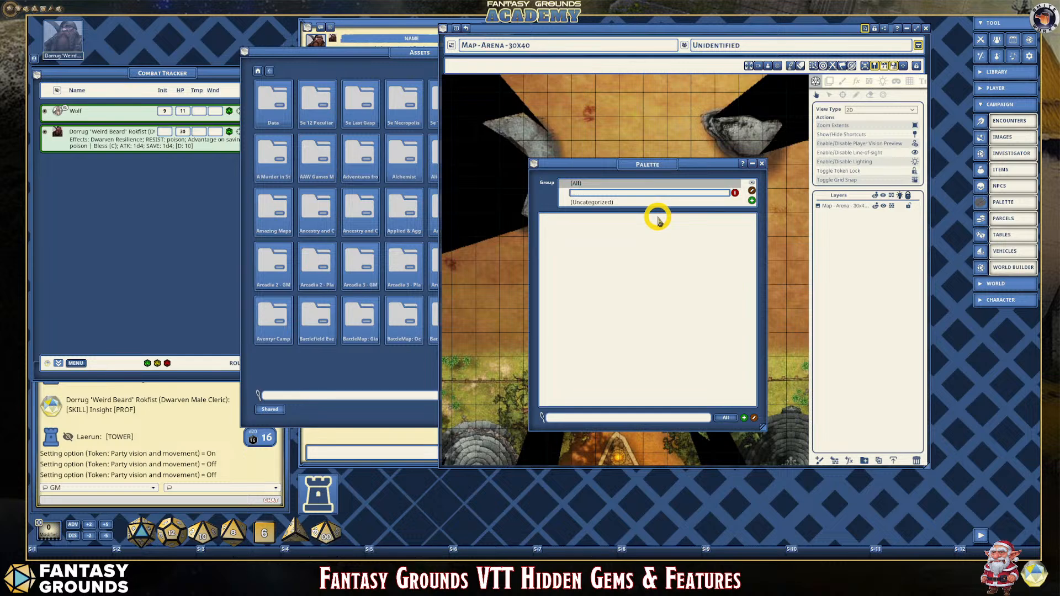
text(A)
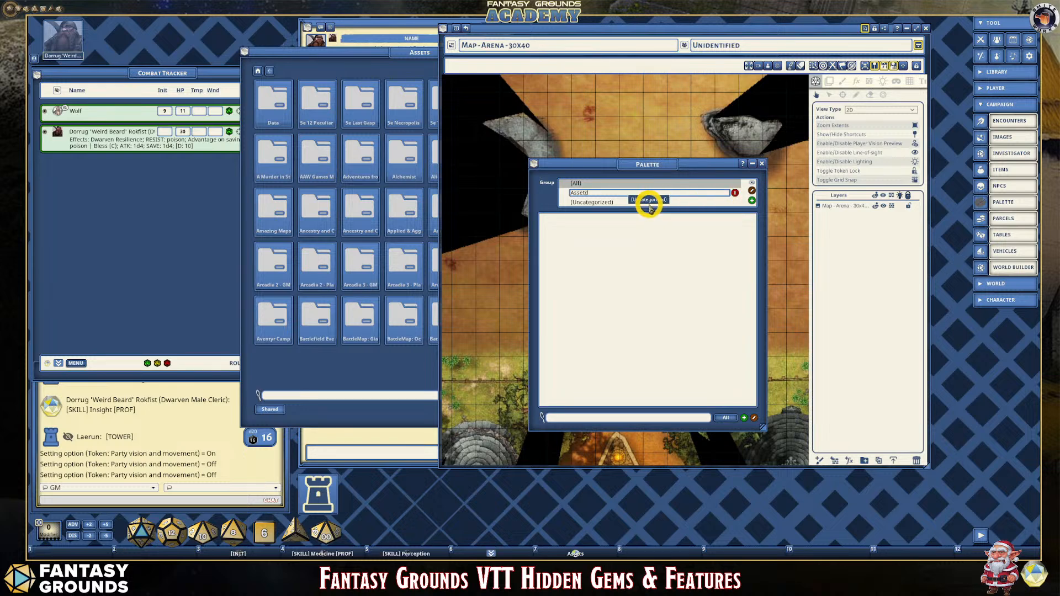
text(s)
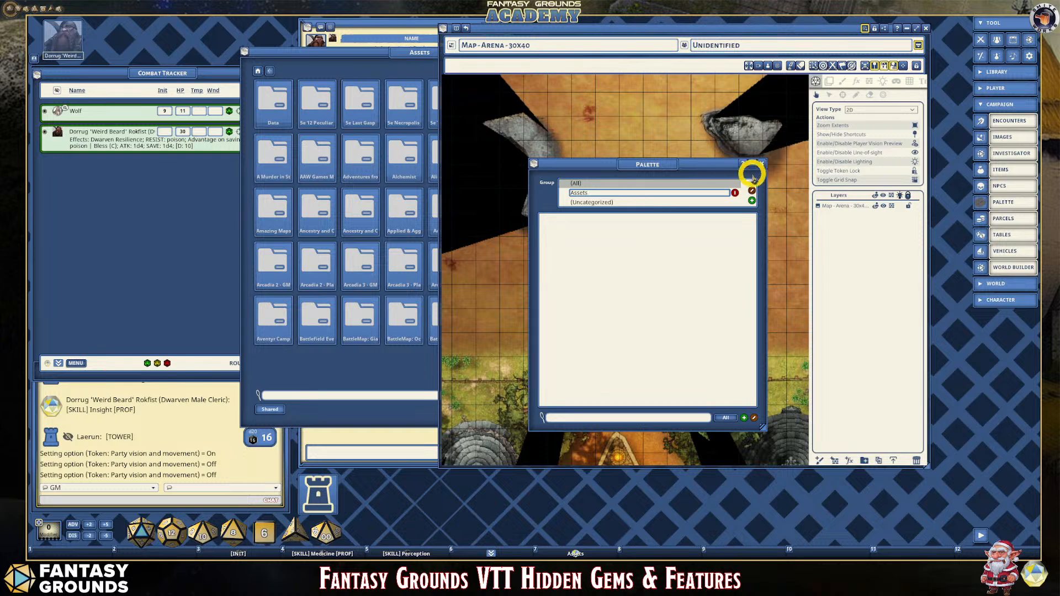
click(751, 191)
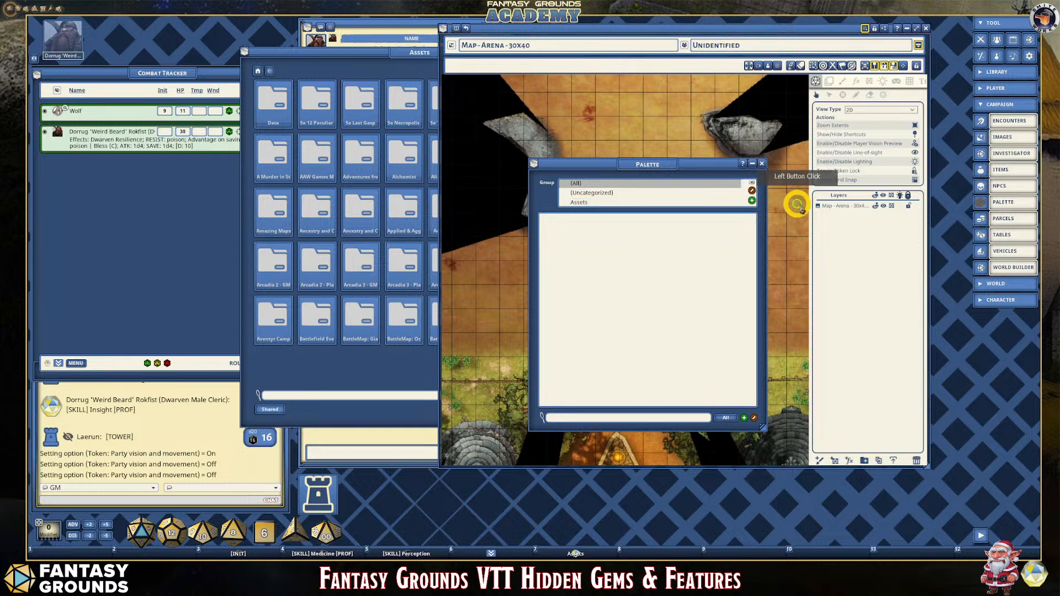
click(582, 204)
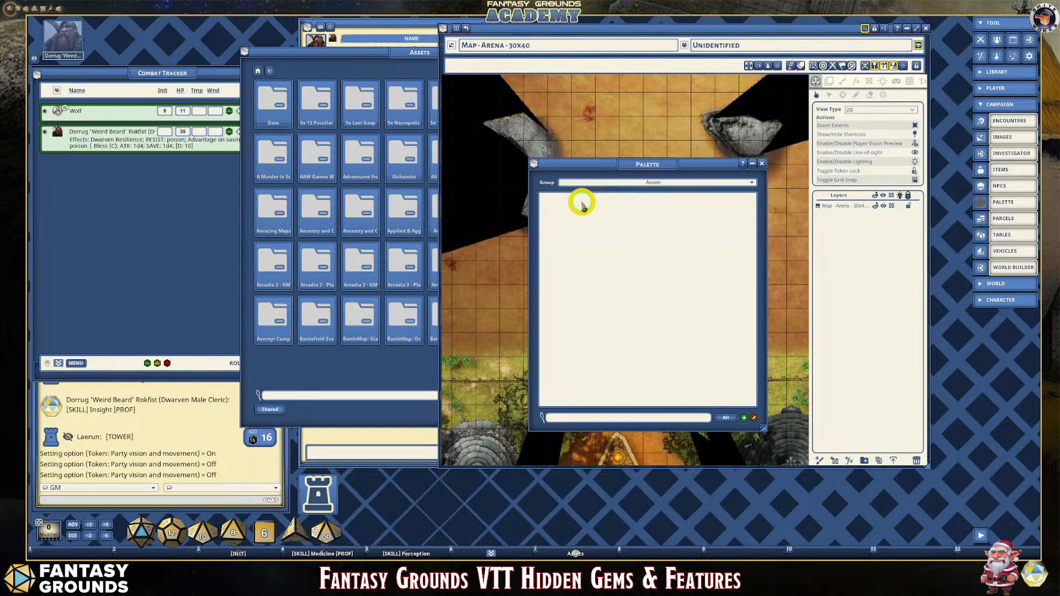
Create a new palette entry in the Assets group and arrange it next to the Assets window.
click(745, 418)
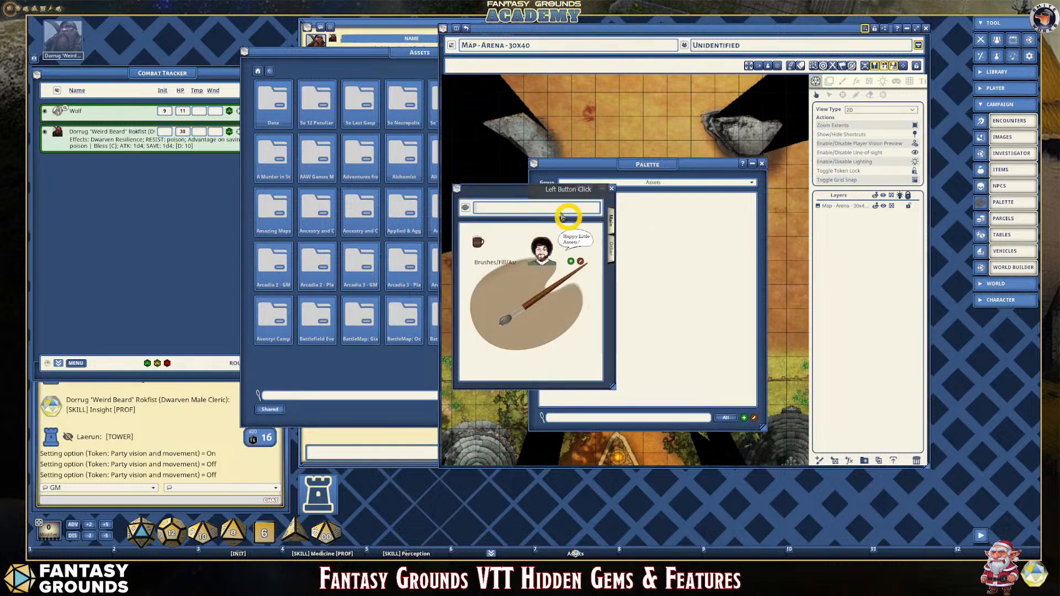
drag(530, 200, 670, 267)
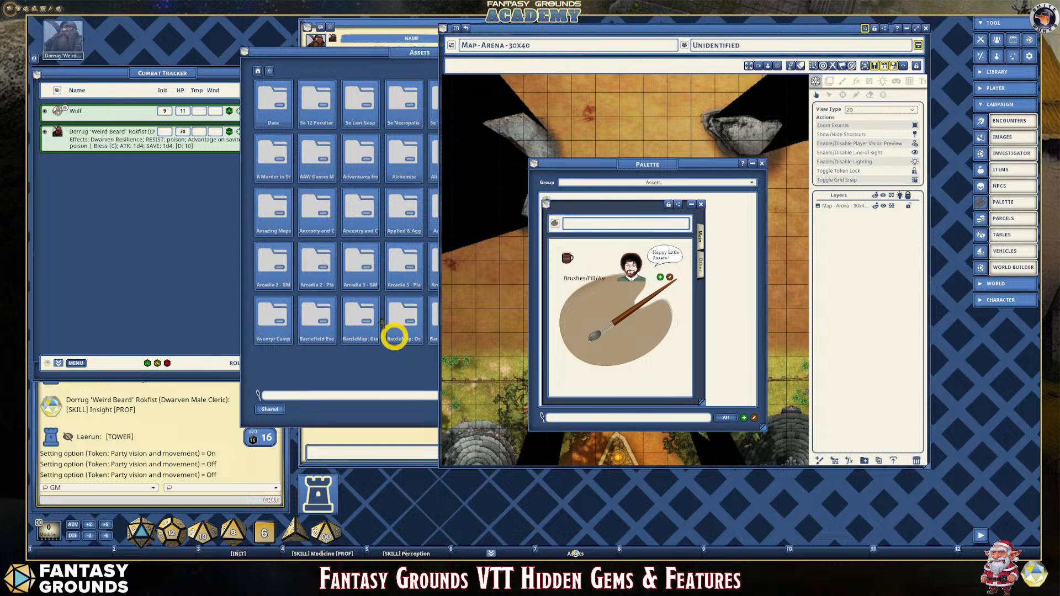
drag(344, 51, 285, 40)
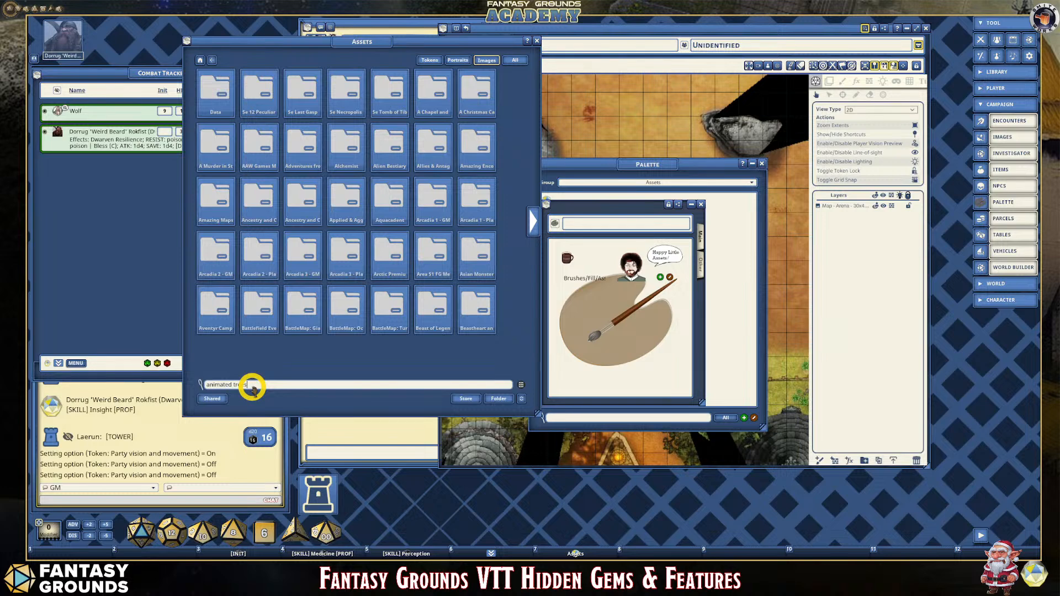
Search the image assets for "animated trees" and "tree", and open the FG Settlements Map Pack TreesOutline folder.
key(Return)
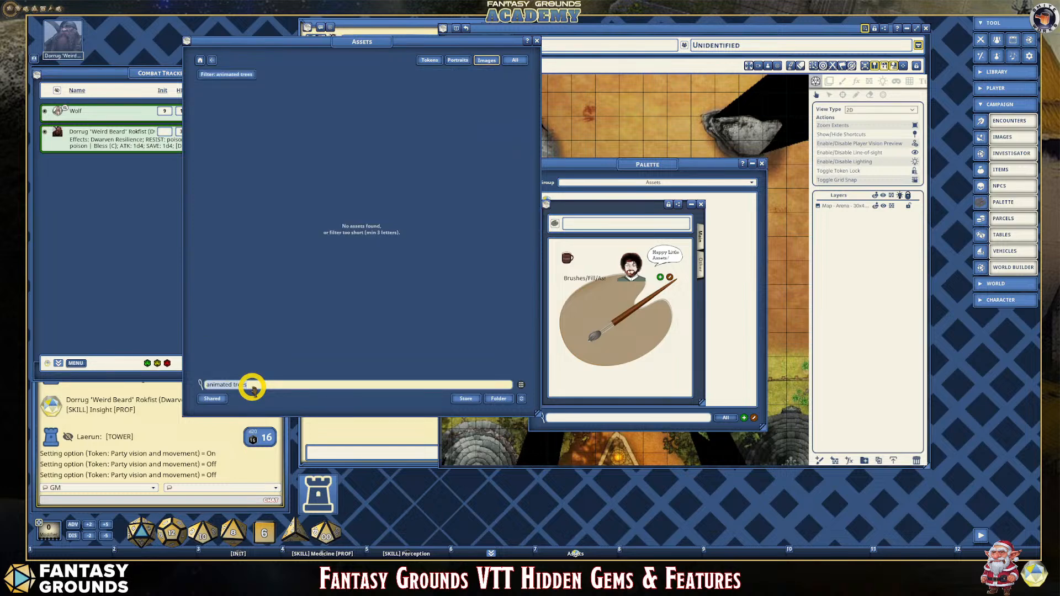
key(ctrl+a)
key(BackSpace)
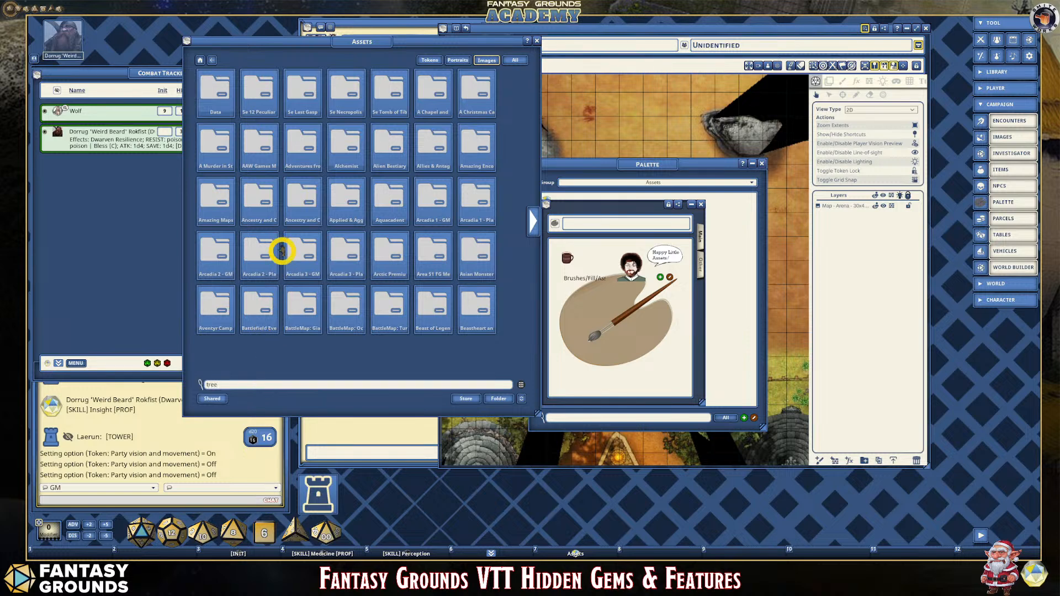
key(Return)
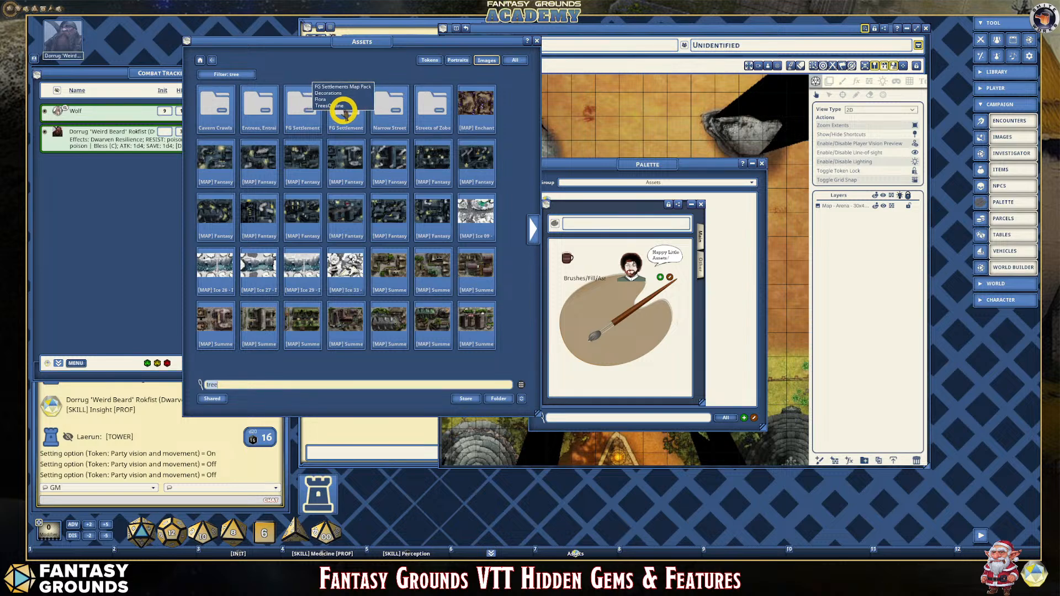
click(344, 110)
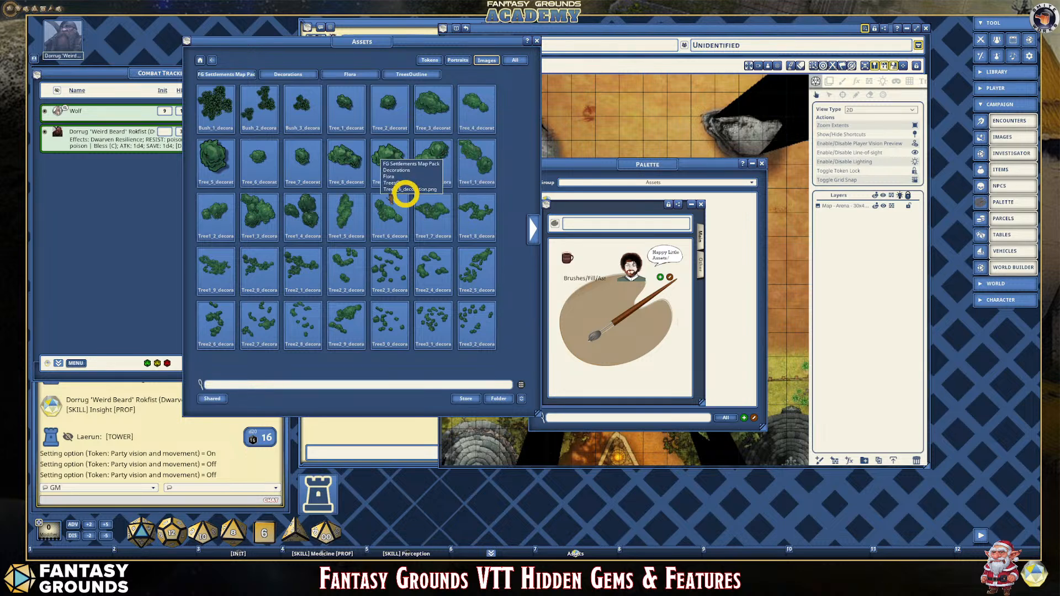
Add the Bush_1 and Tree2_1 decoration images to the new palette entry's brushes and close the Assets window.
drag(580, 206, 589, 56)
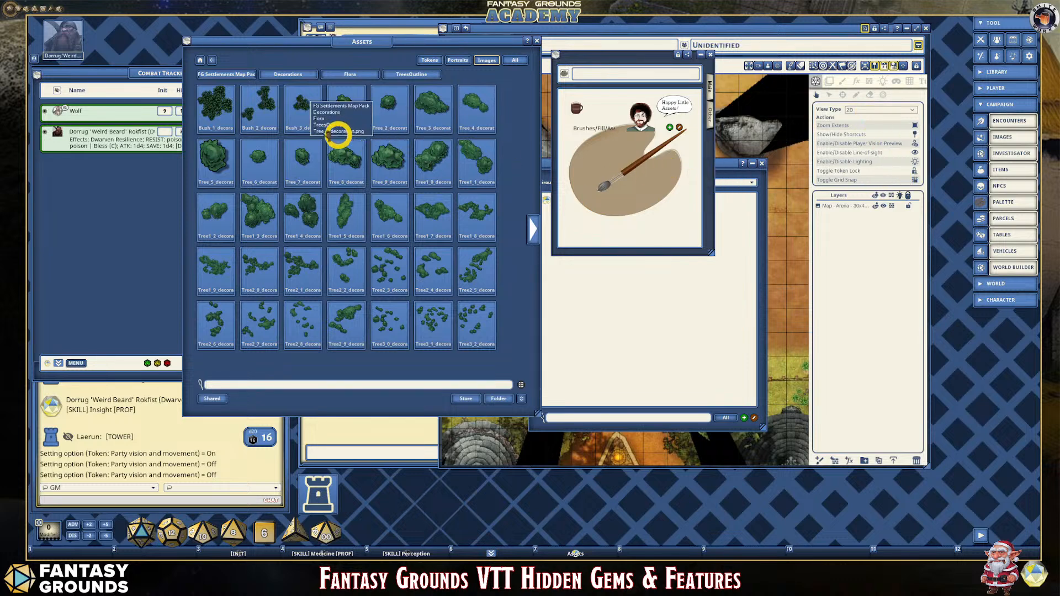
drag(203, 109, 597, 150)
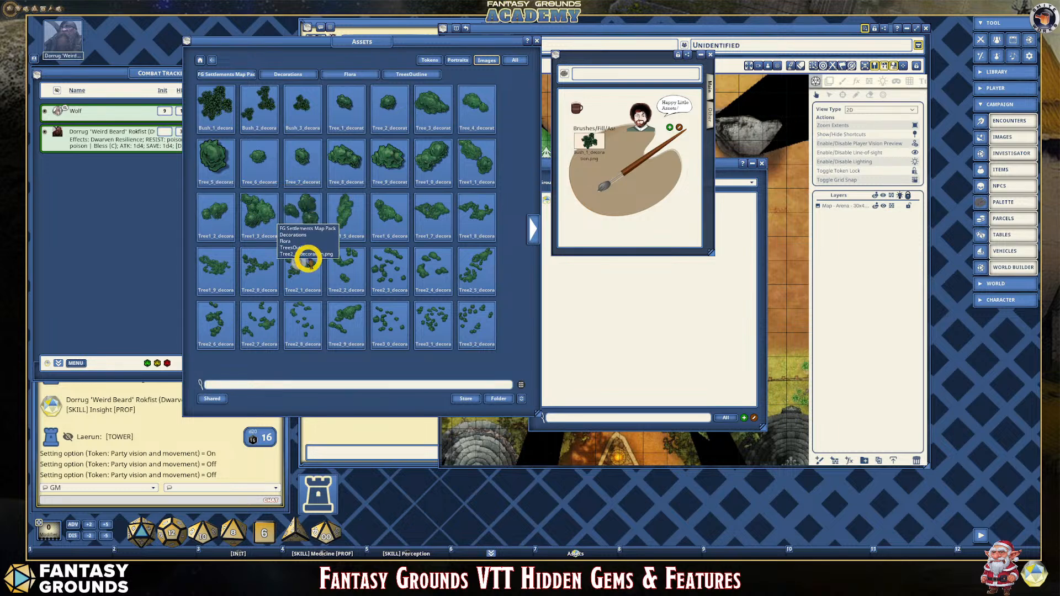
click(578, 199)
drag(578, 200, 609, 176)
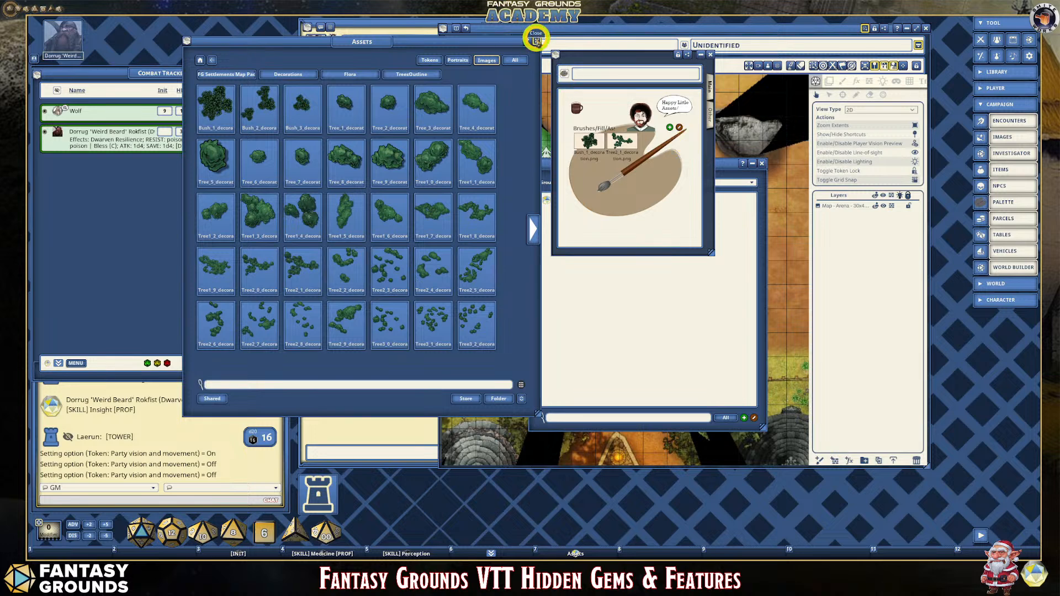
click(536, 40)
Add a Palette shortcut to the hotkey bar, close the Palette list and park the brush entry beside the arena map.
drag(586, 56, 793, 104)
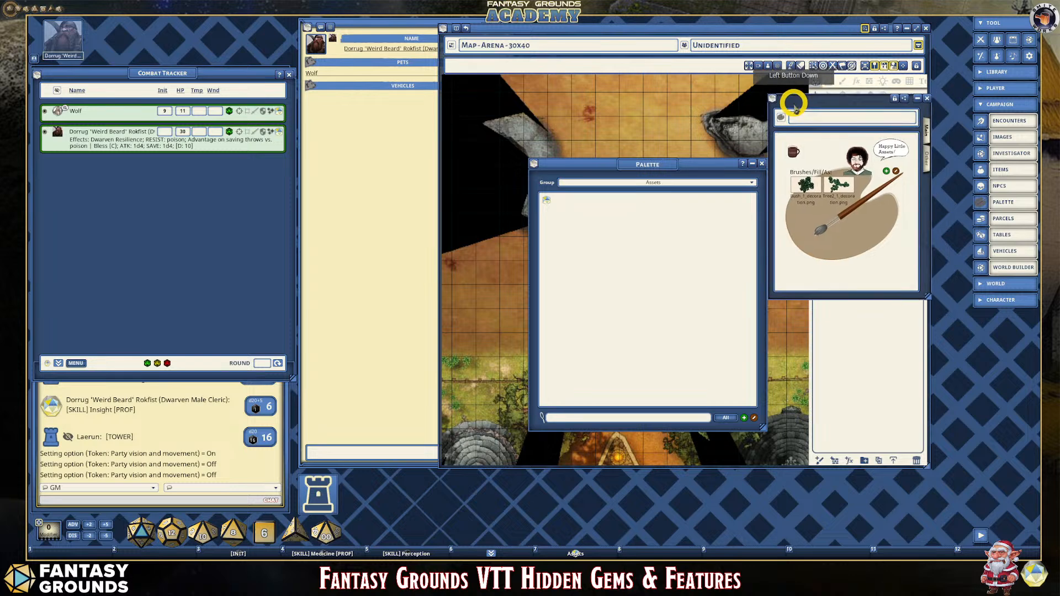
drag(746, 200, 684, 553)
click(762, 164)
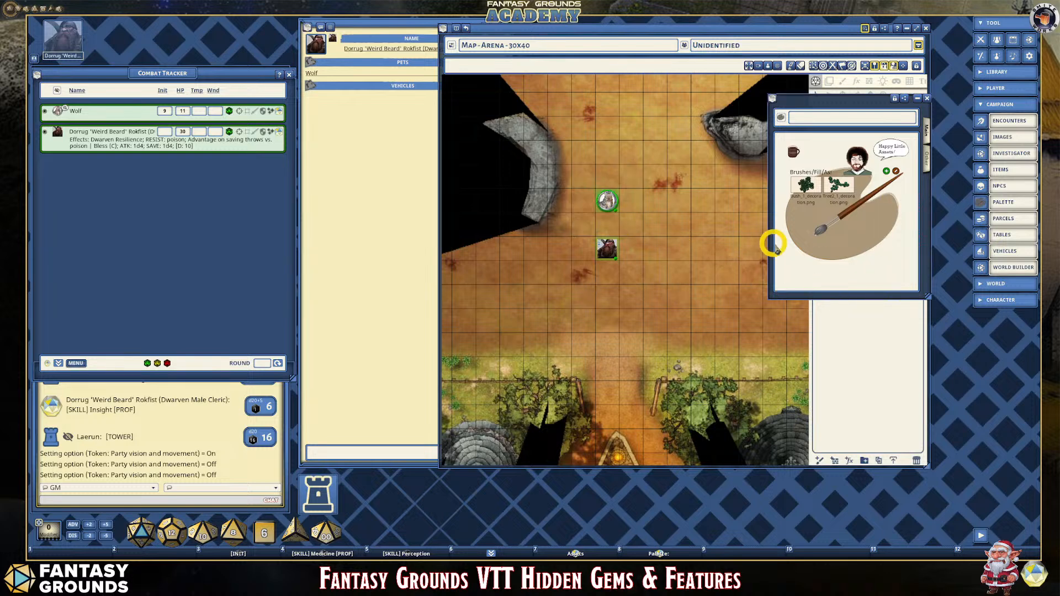
drag(844, 102, 863, 169)
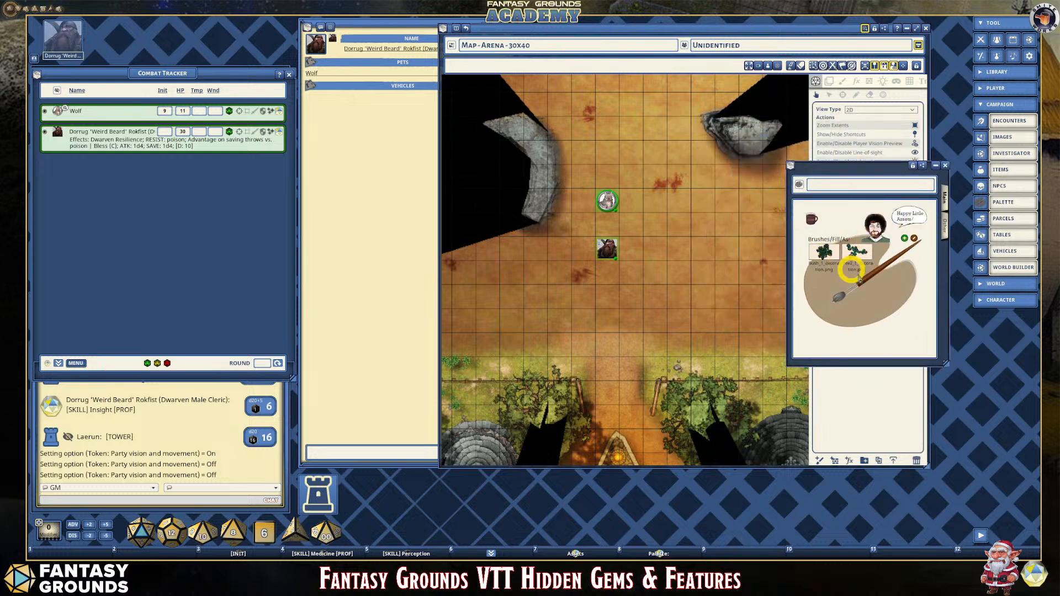
drag(850, 167, 349, 130)
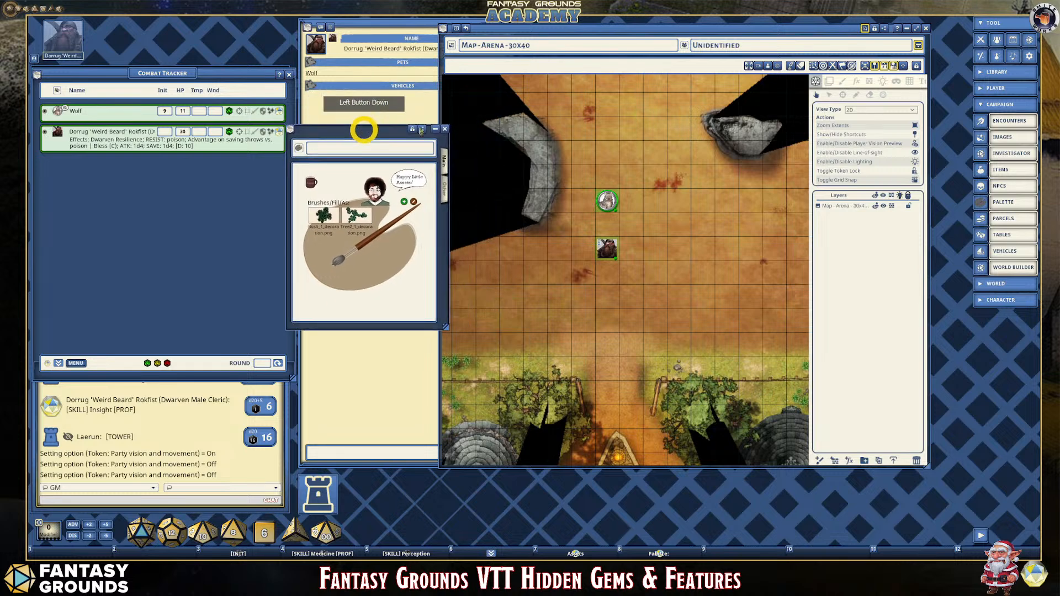
Load the Bush_1 decoration from the palette entry as the arena map's paint tile and stamp it beside the rock.
click(830, 82)
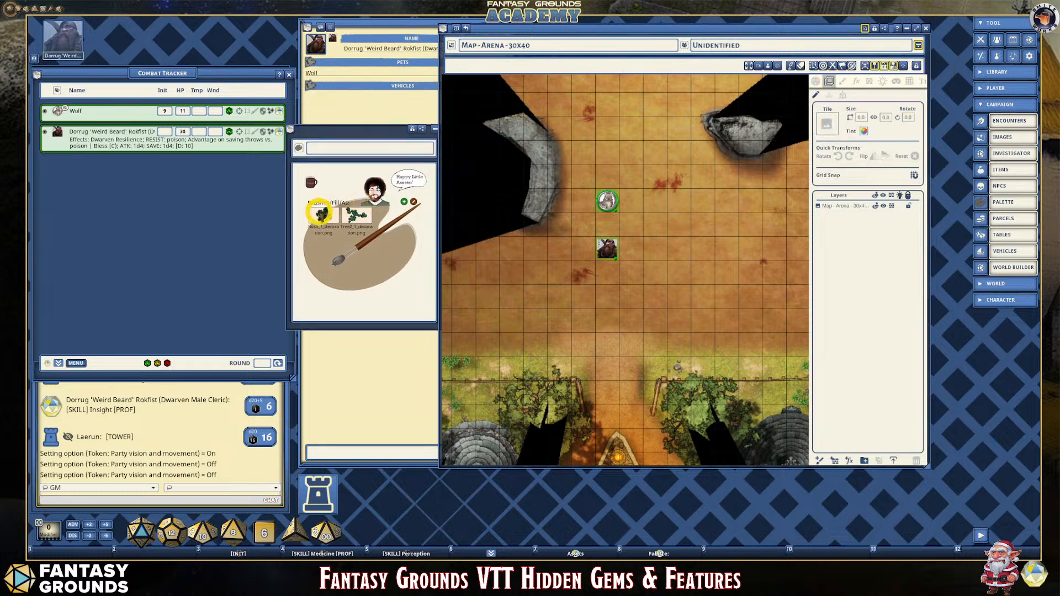
drag(320, 211, 824, 125)
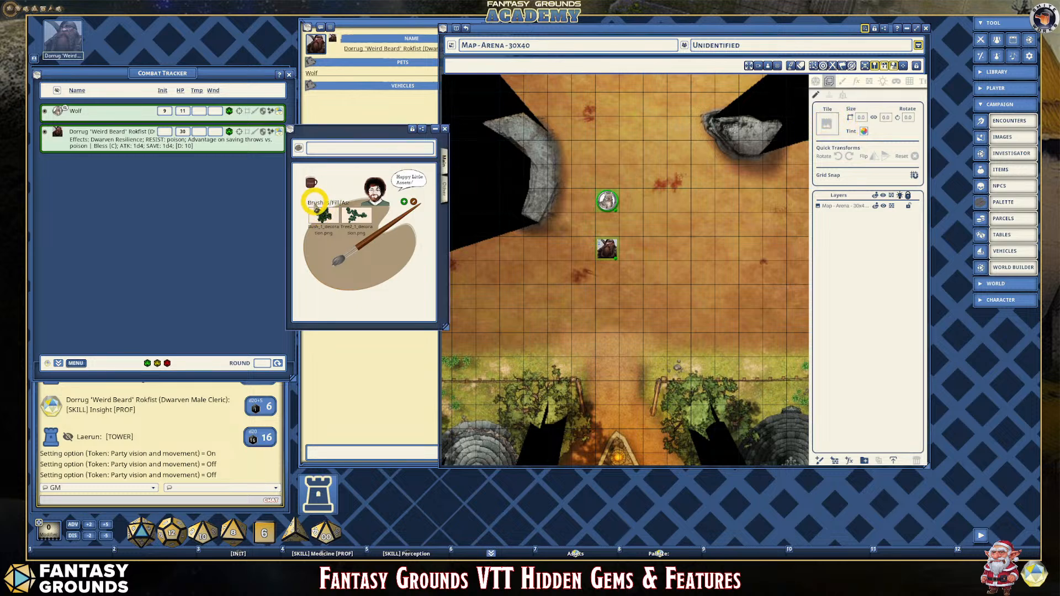
mouse_move(323, 212)
mouse_down()
mouse_move(766, 170)
mouse_move(828, 131)
mouse_move(844, 89)
mouse_up()
click(828, 82)
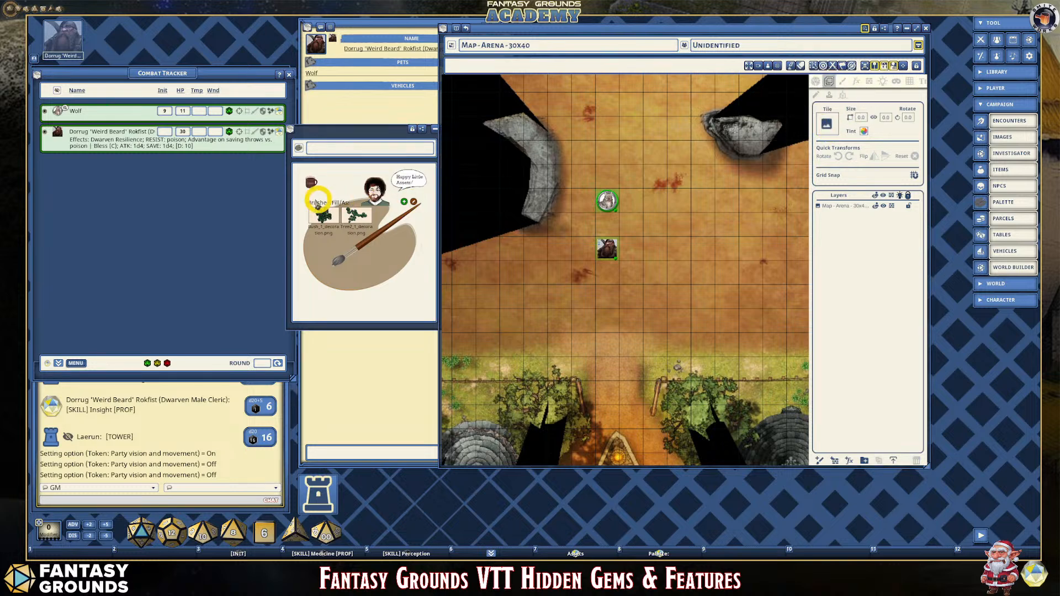
mouse_move(318, 213)
mouse_down()
mouse_move(781, 149)
mouse_move(827, 125)
mouse_up()
click(772, 167)
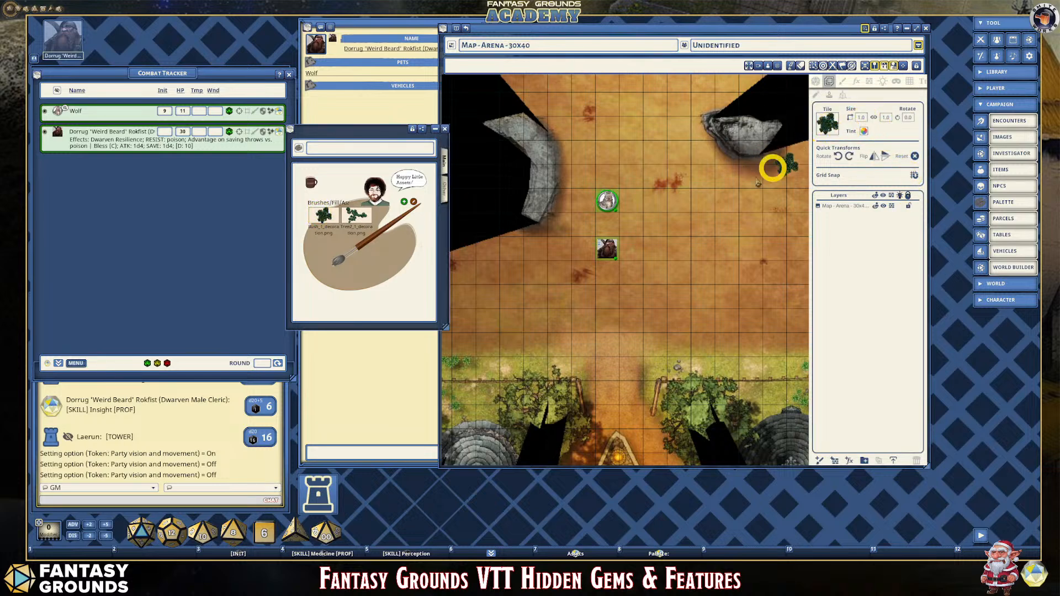
Set the bush tile's size to 2.0 and stamp it below the rock at rotations of 45, 90 and 180 degrees.
drag(758, 182, 666, 224)
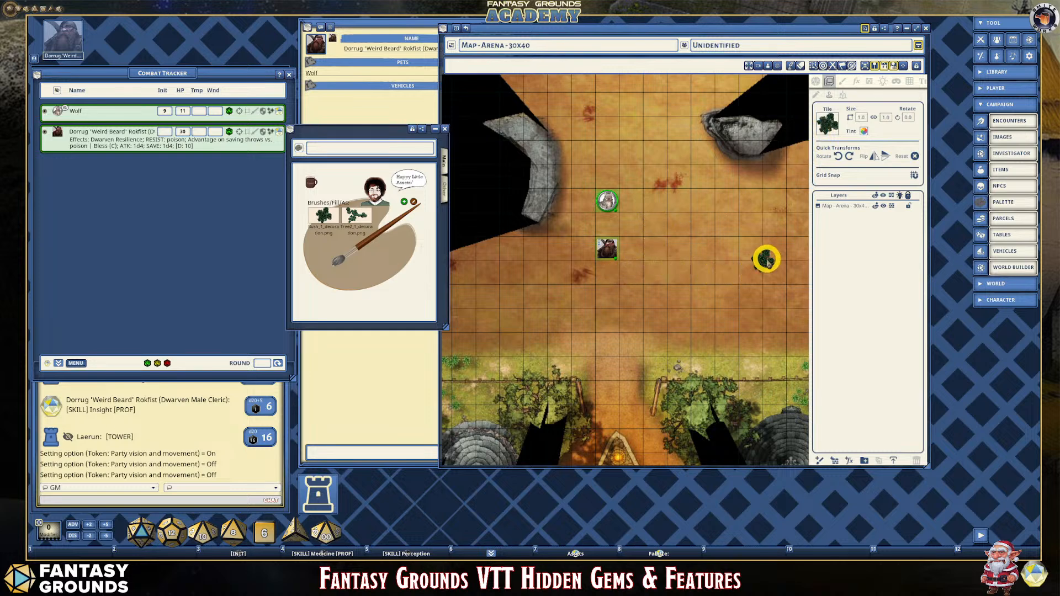
click(862, 118)
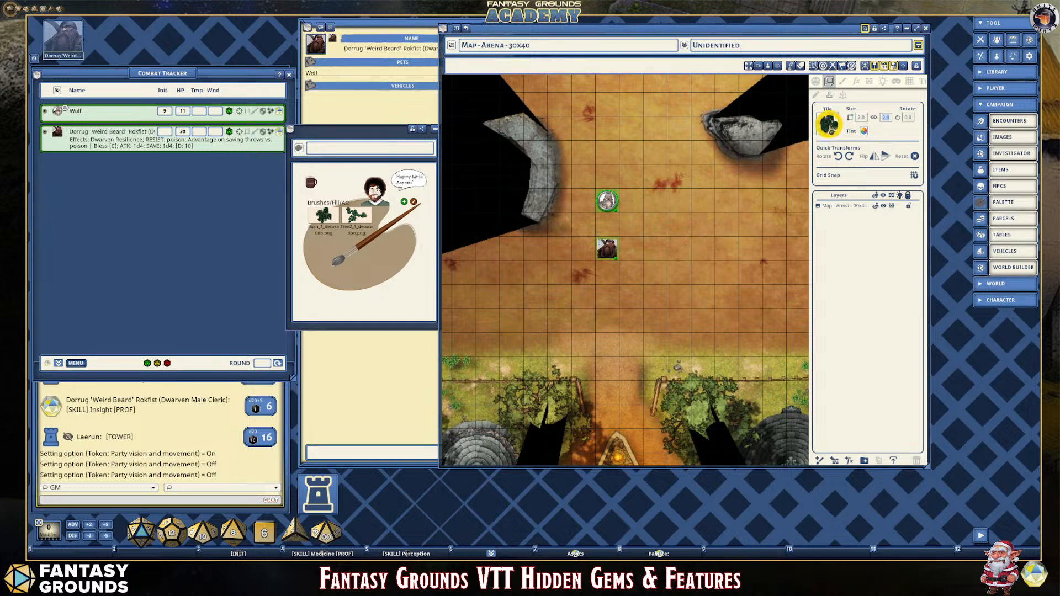
click(849, 157)
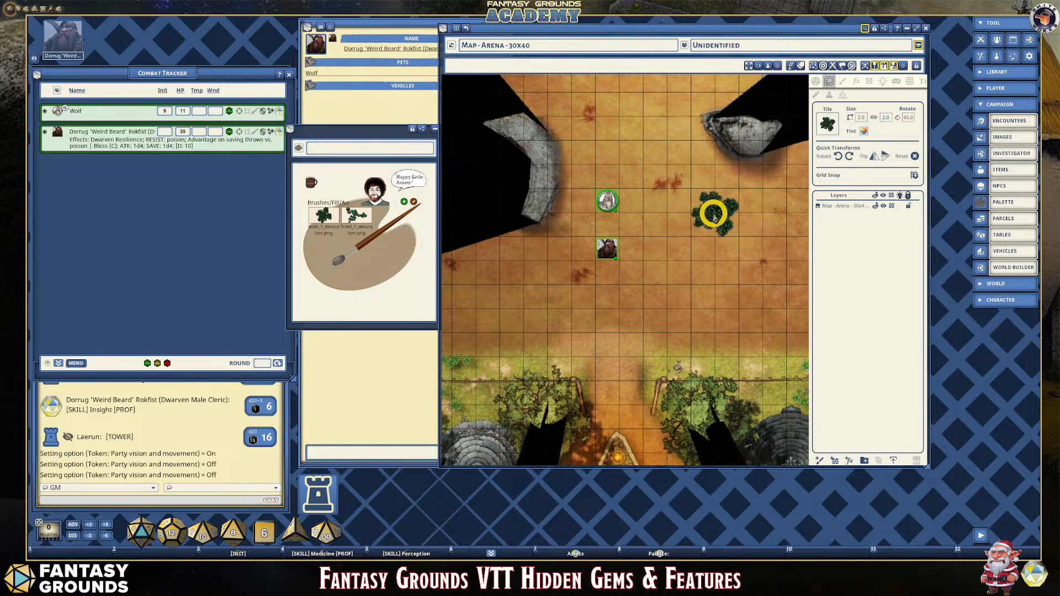
click(714, 214)
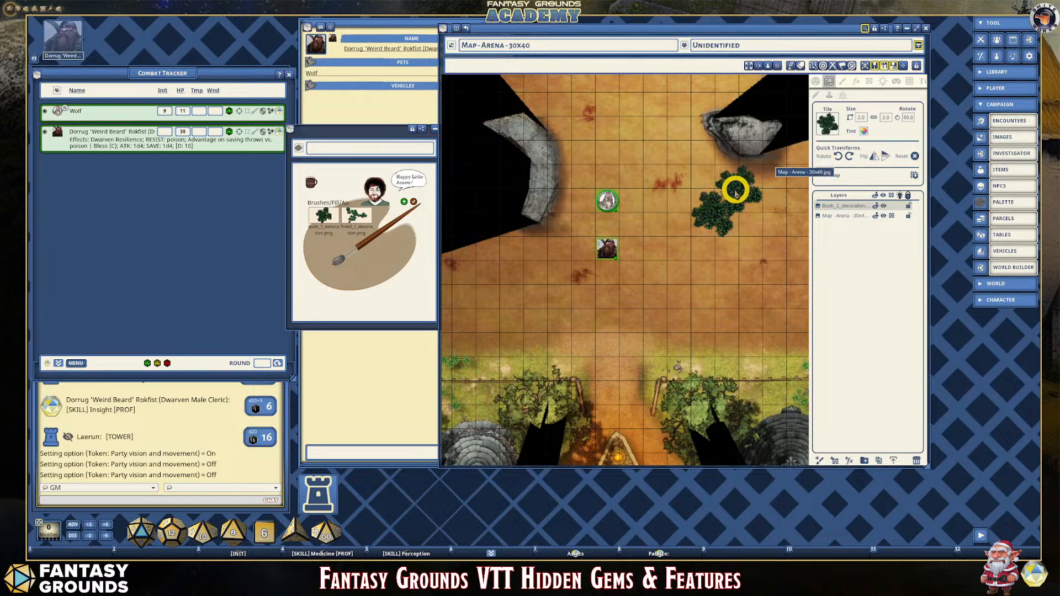
click(729, 189)
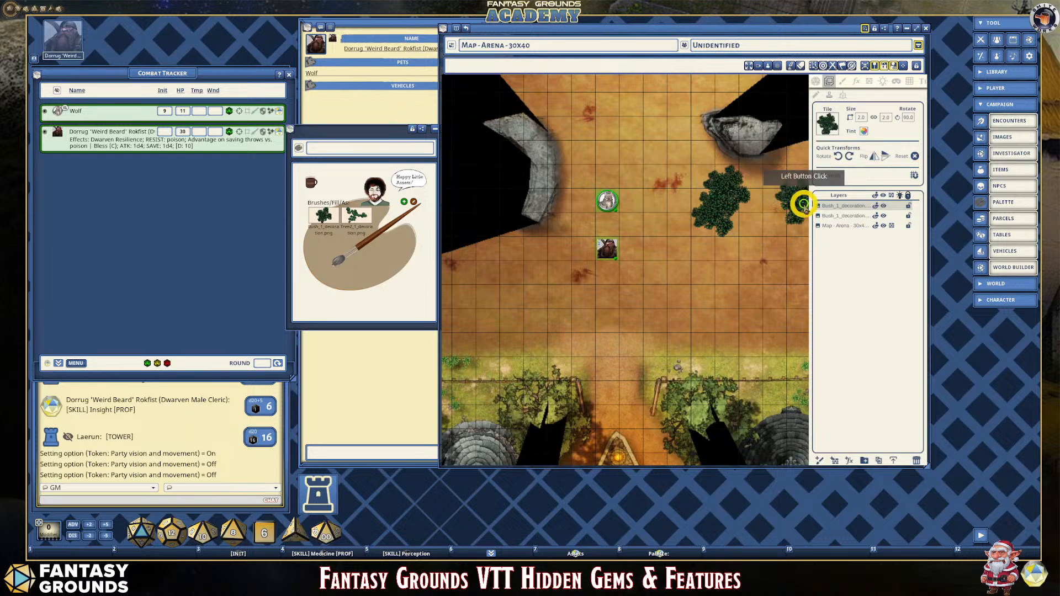
click(851, 158)
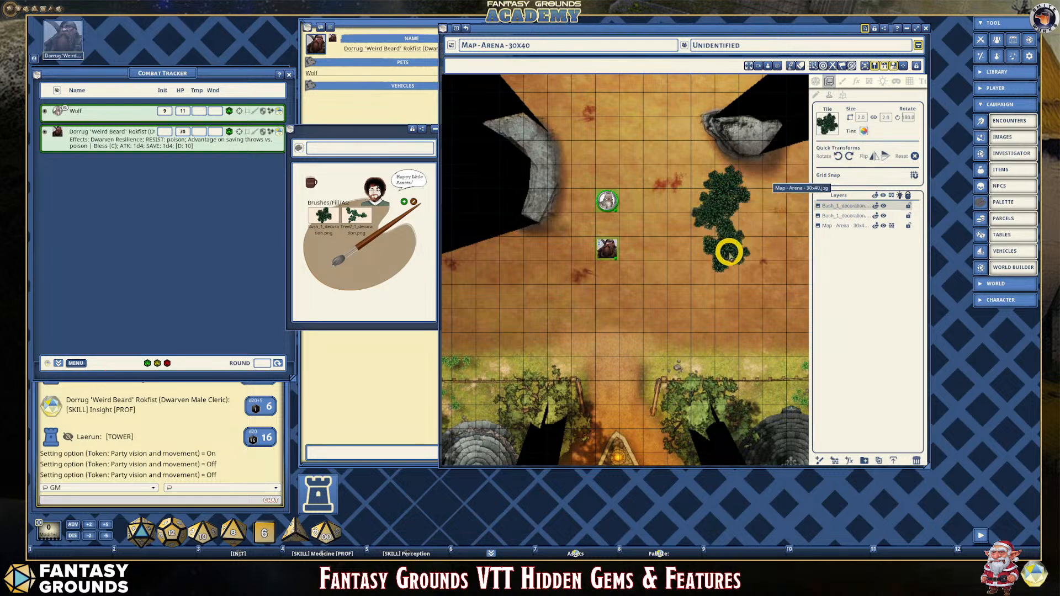
click(729, 253)
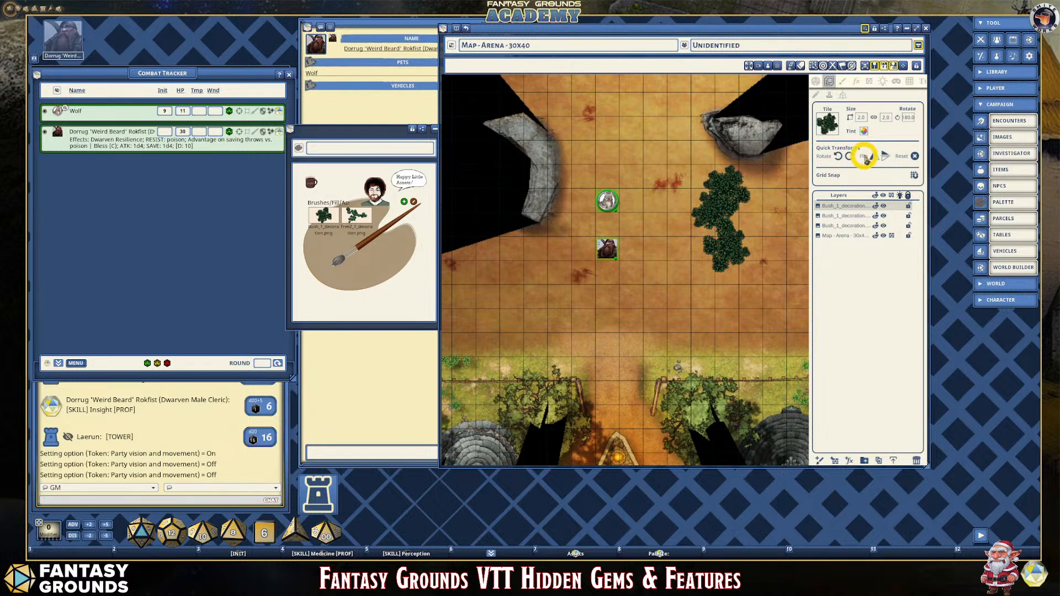
Set the bush tile's size to 1.0 and stamp several smaller bushes around the large ones to extend the thicket.
click(863, 121)
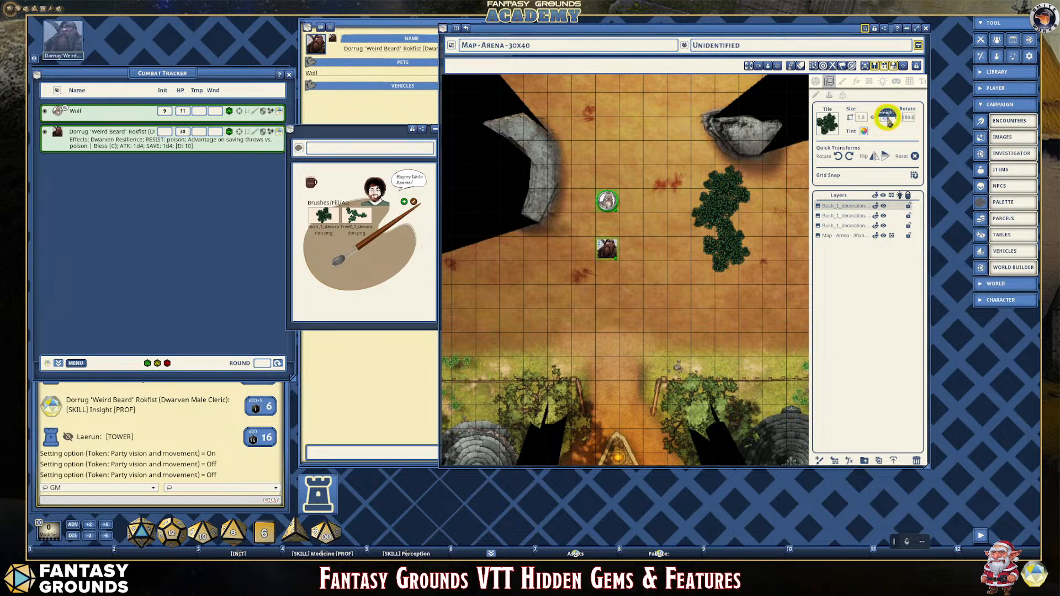
click(886, 119)
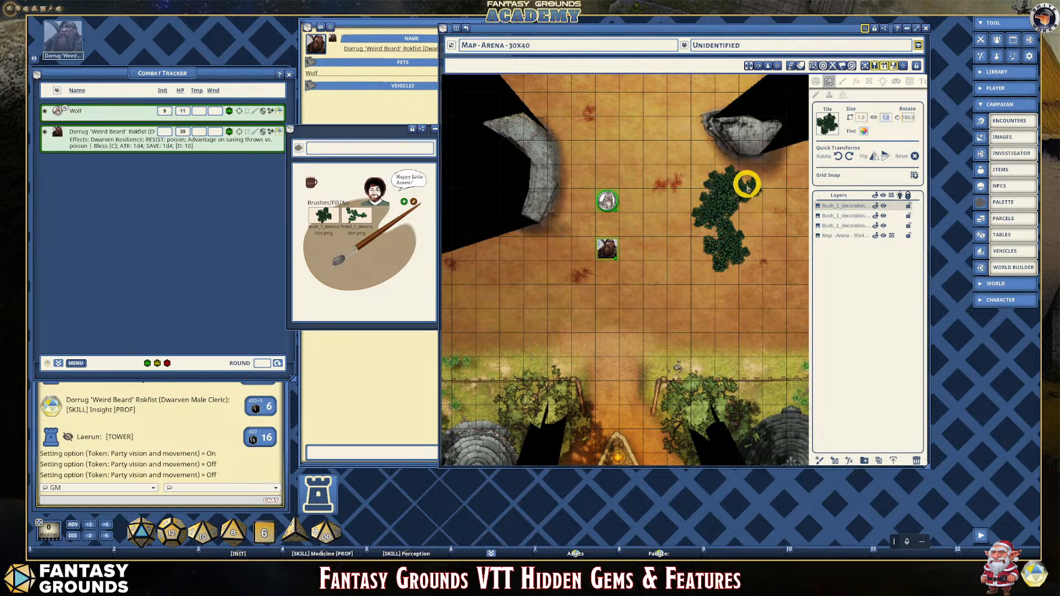
click(707, 182)
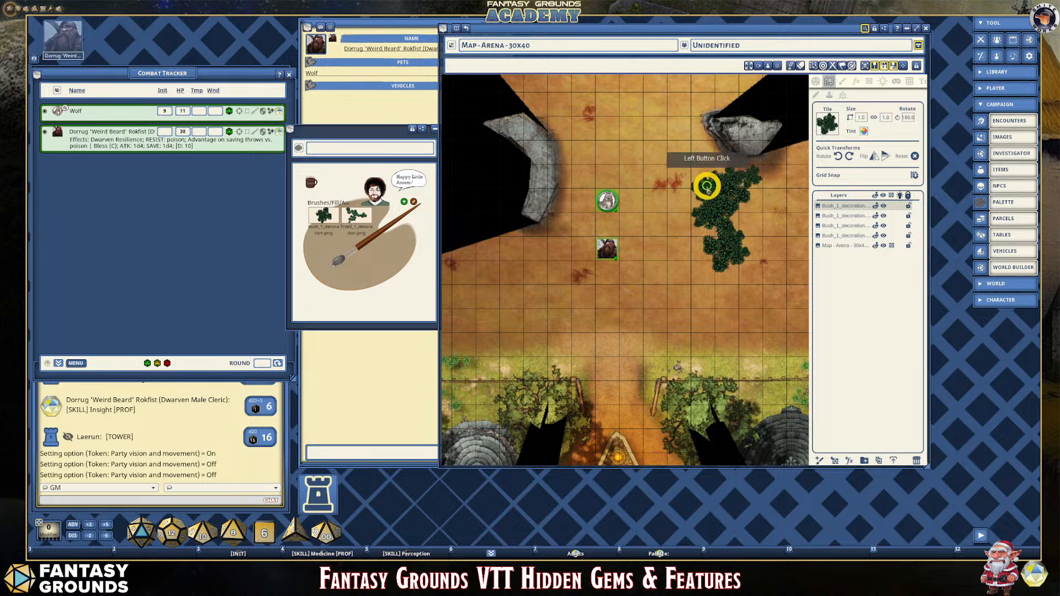
click(733, 281)
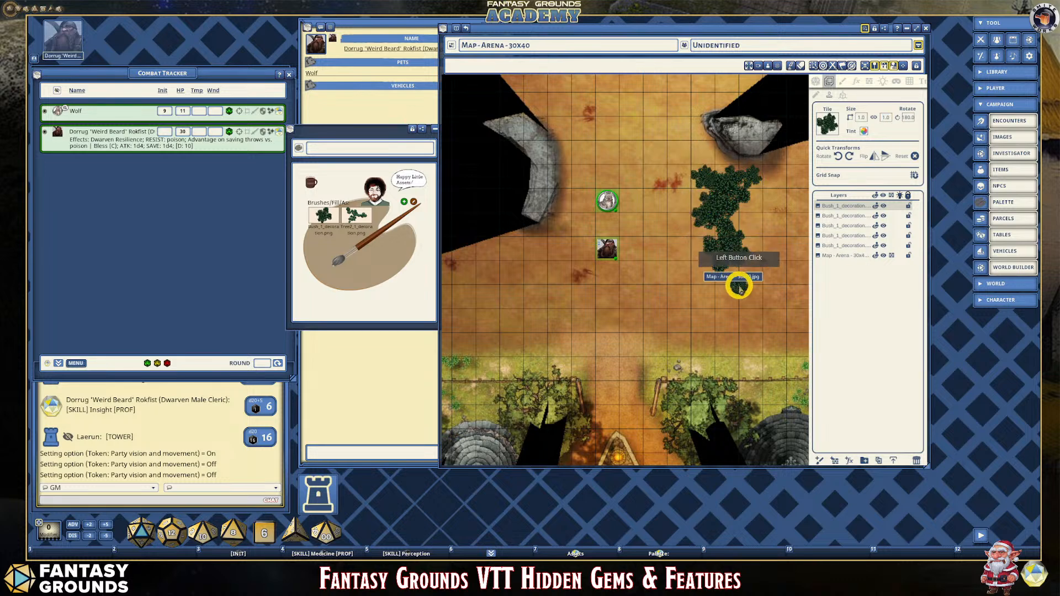
click(738, 286)
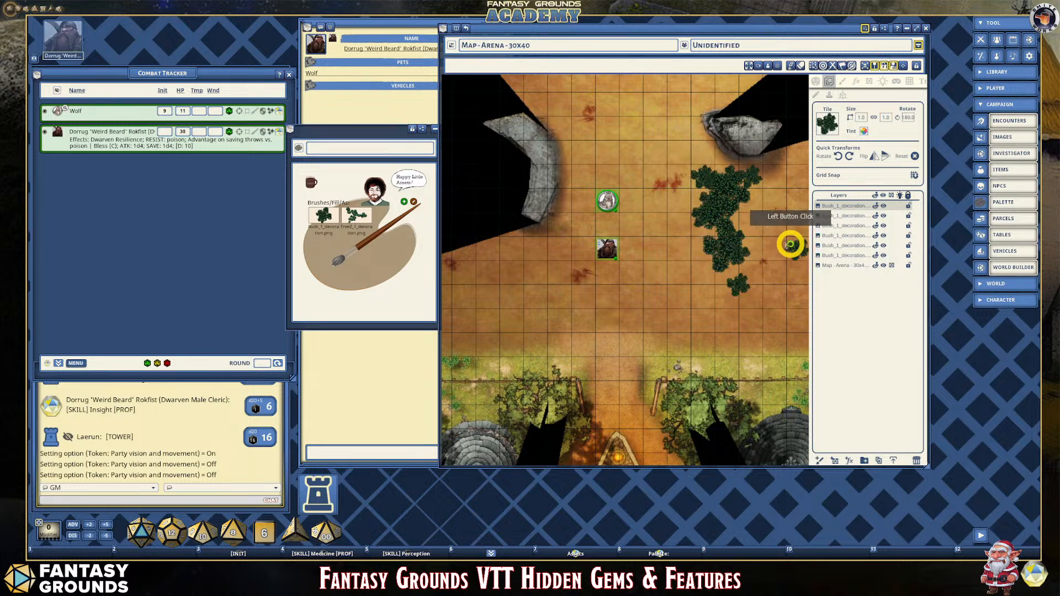
click(693, 162)
drag(686, 228, 734, 226)
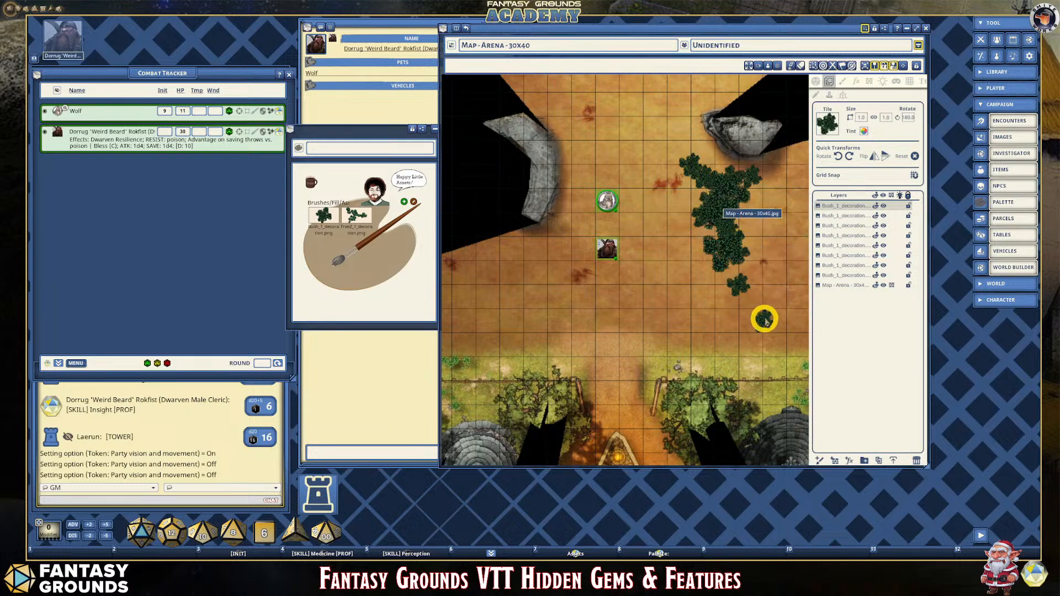
scroll(762, 297, up, 2)
drag(762, 298, 737, 294)
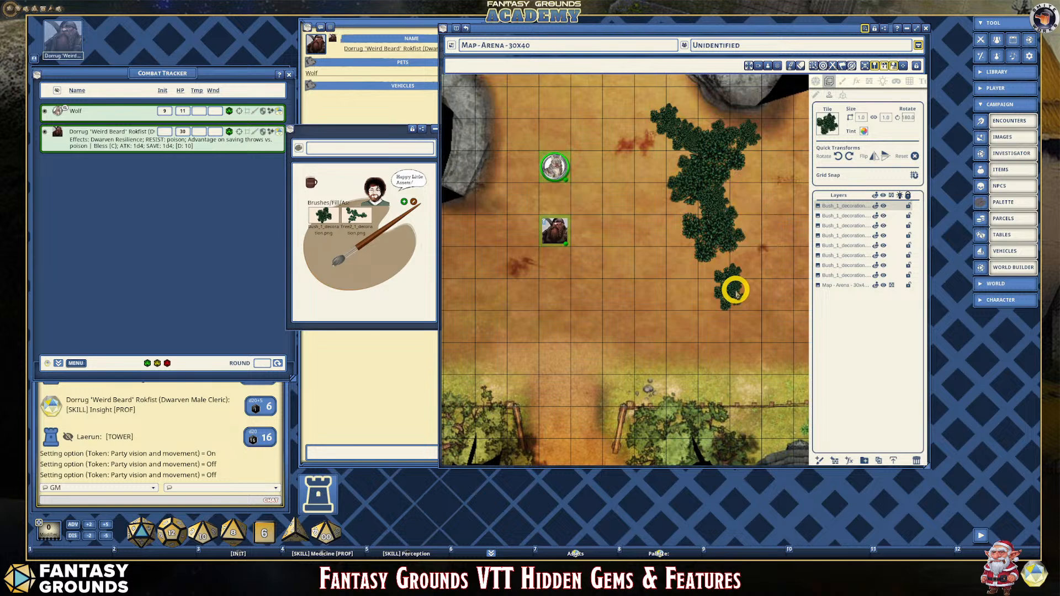
scroll(736, 287, down, 2)
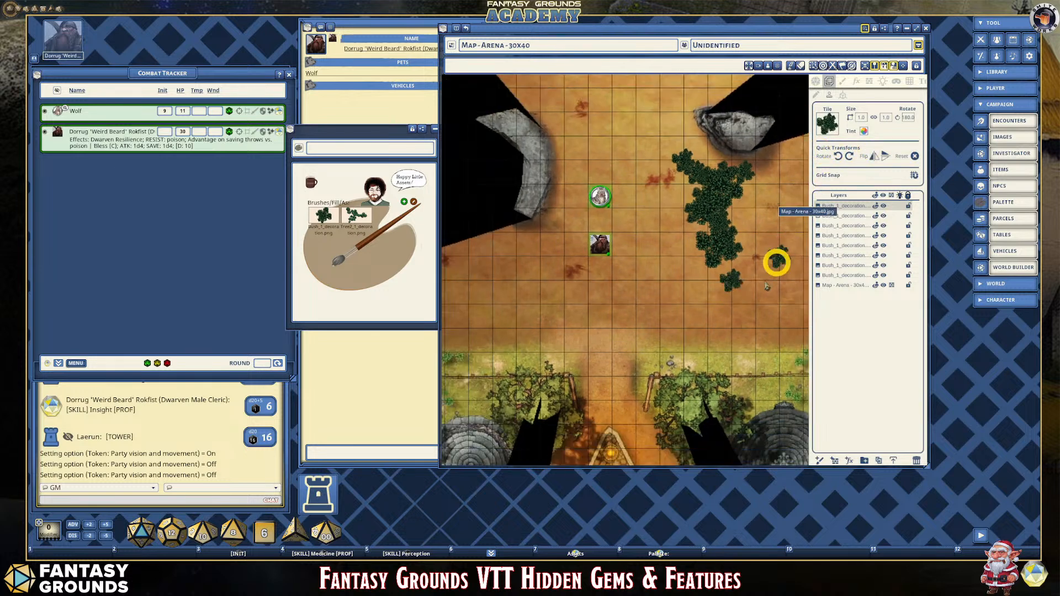
Show the palette entry's Tokens section and park the entry beside the arena map.
drag(326, 132, 303, 101)
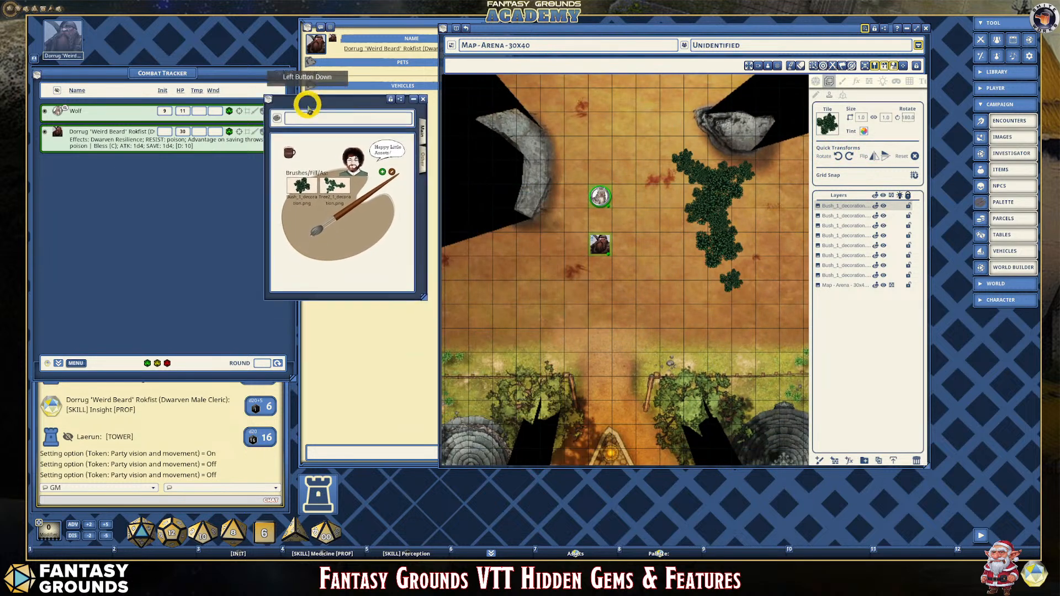
click(571, 257)
scroll(686, 292, down, 2)
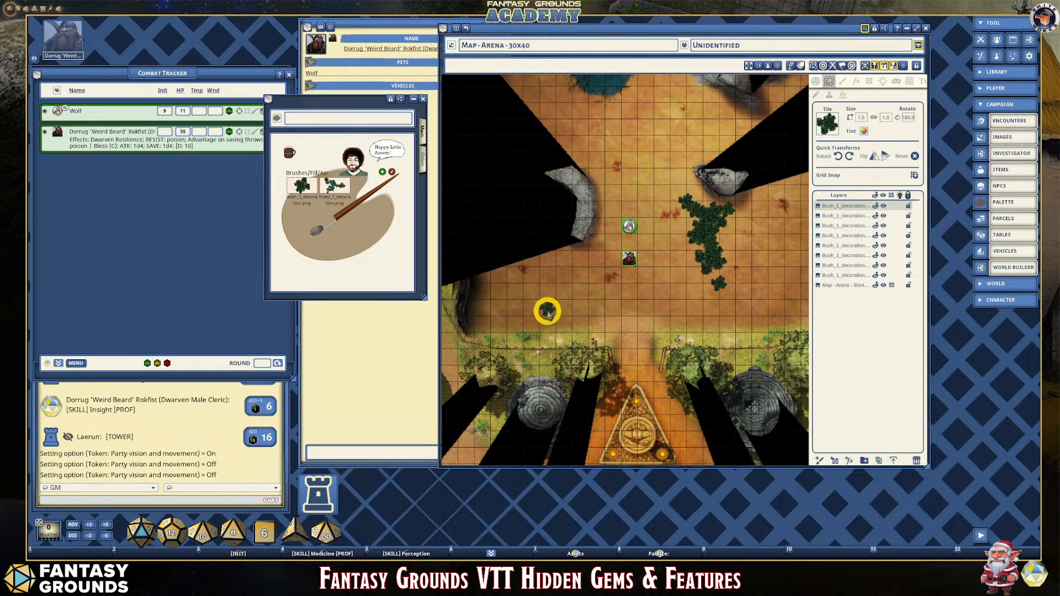
click(422, 161)
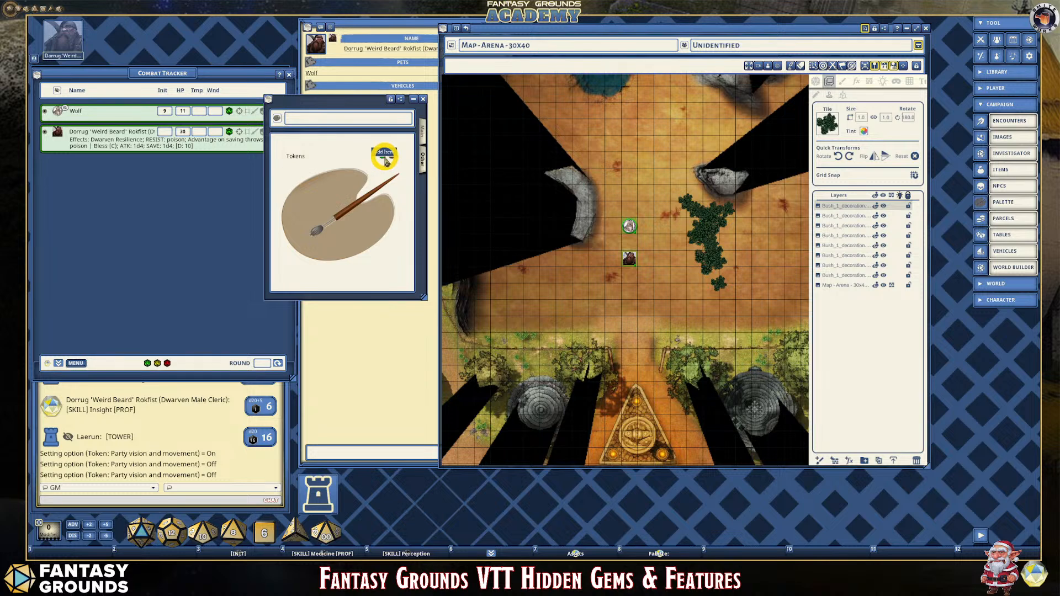
drag(371, 98, 566, 117)
click(518, 200)
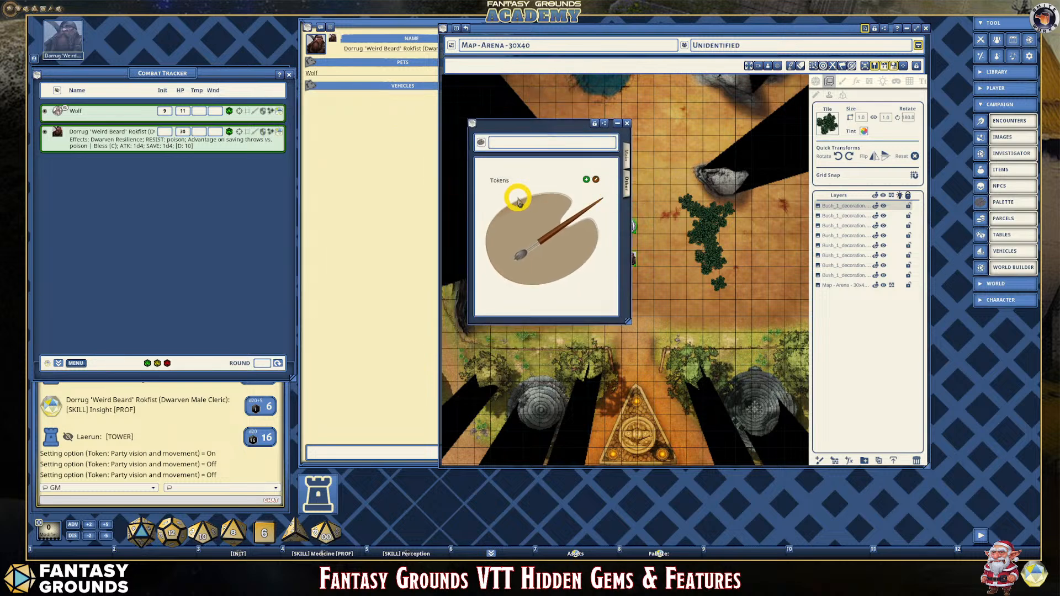
drag(561, 125, 371, 140)
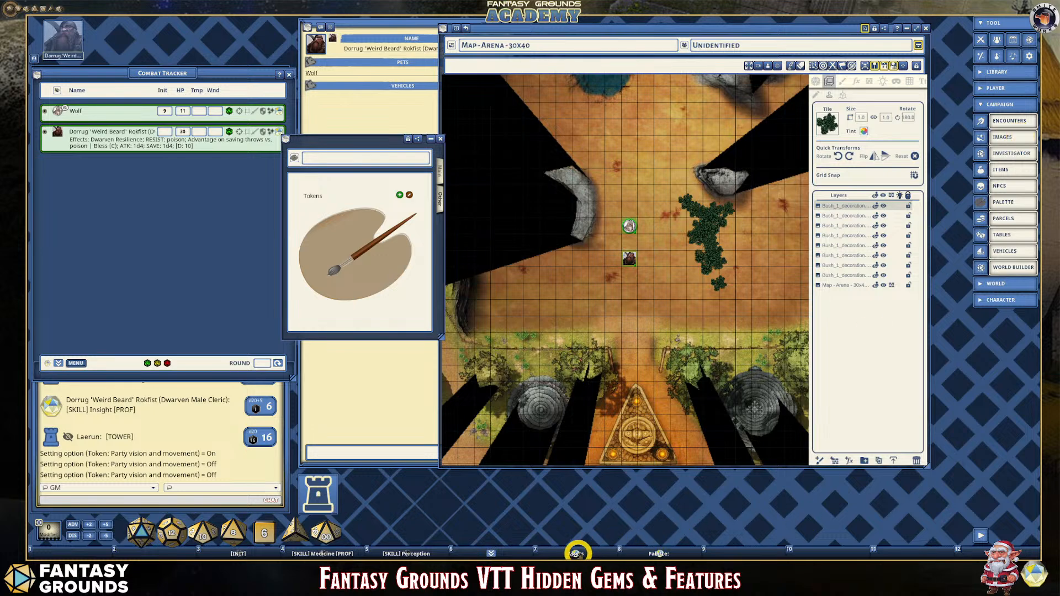
Open the Assets window over the map beside the palette entry and switch the sidebar to its compact layout.
click(578, 551)
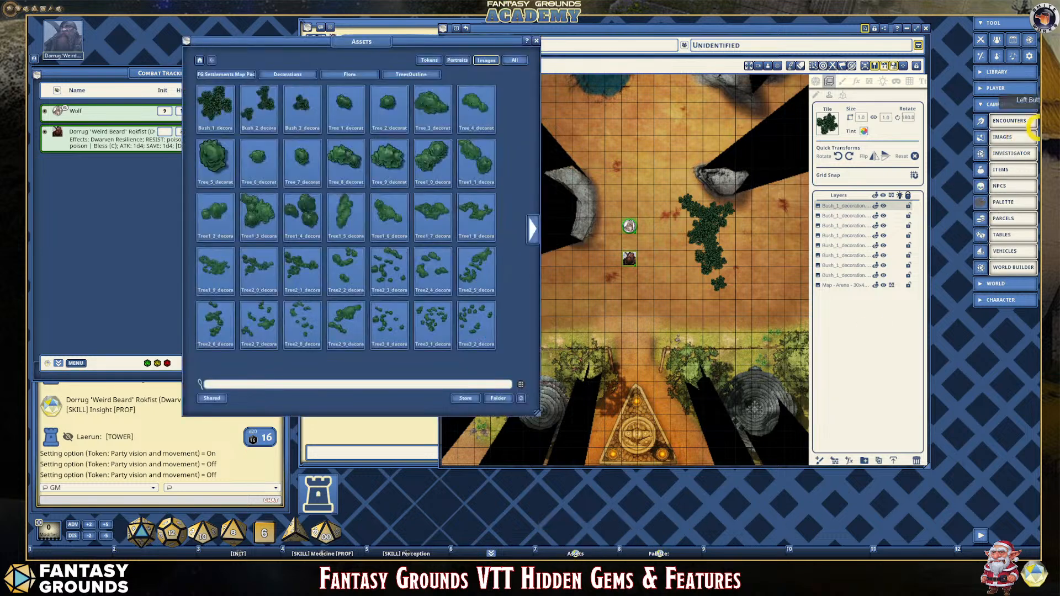
drag(497, 45, 860, 87)
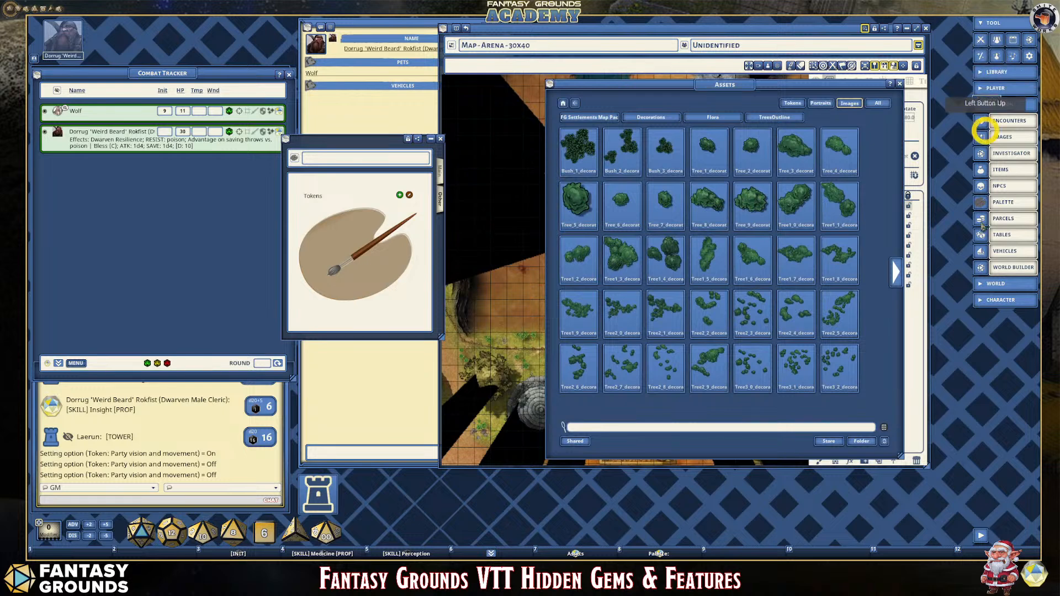
click(983, 537)
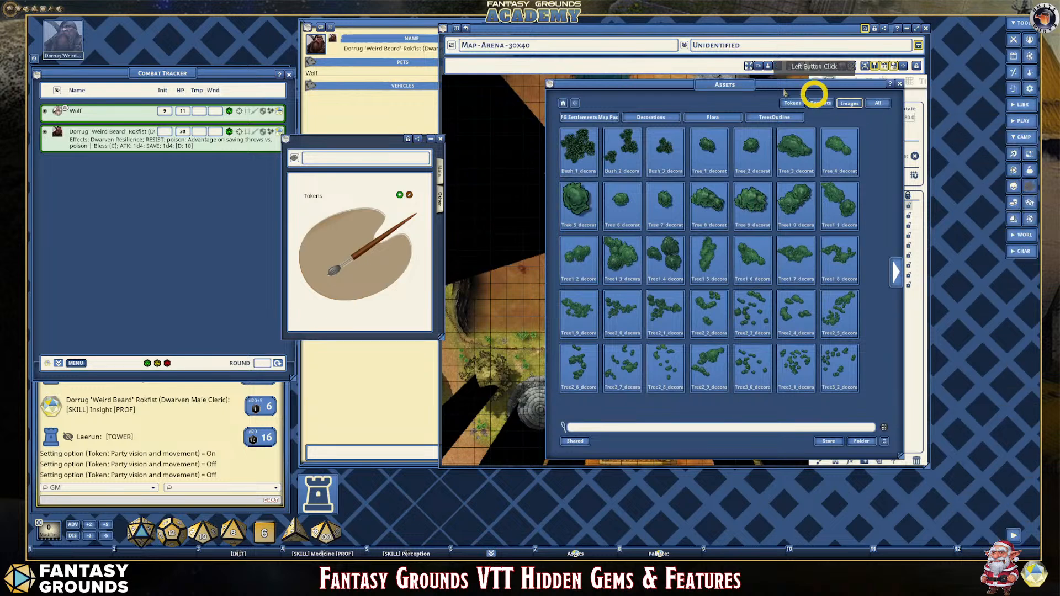
drag(748, 85, 666, 74)
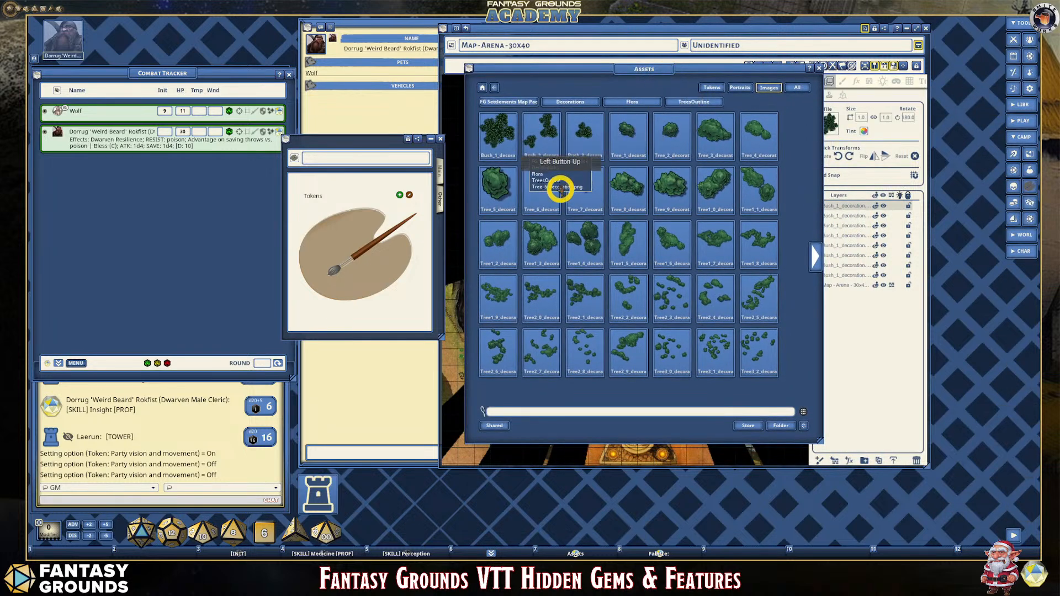
Search the token assets for "torch", add the burning 47756 torch to the palette entry's tokens, and close the Assets window.
click(713, 88)
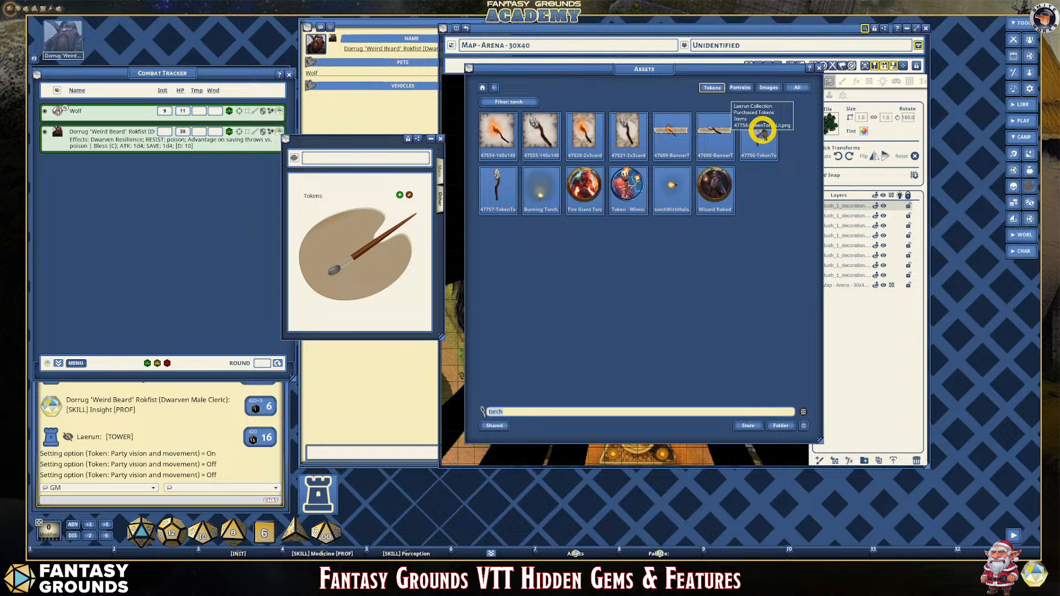
drag(753, 125, 326, 220)
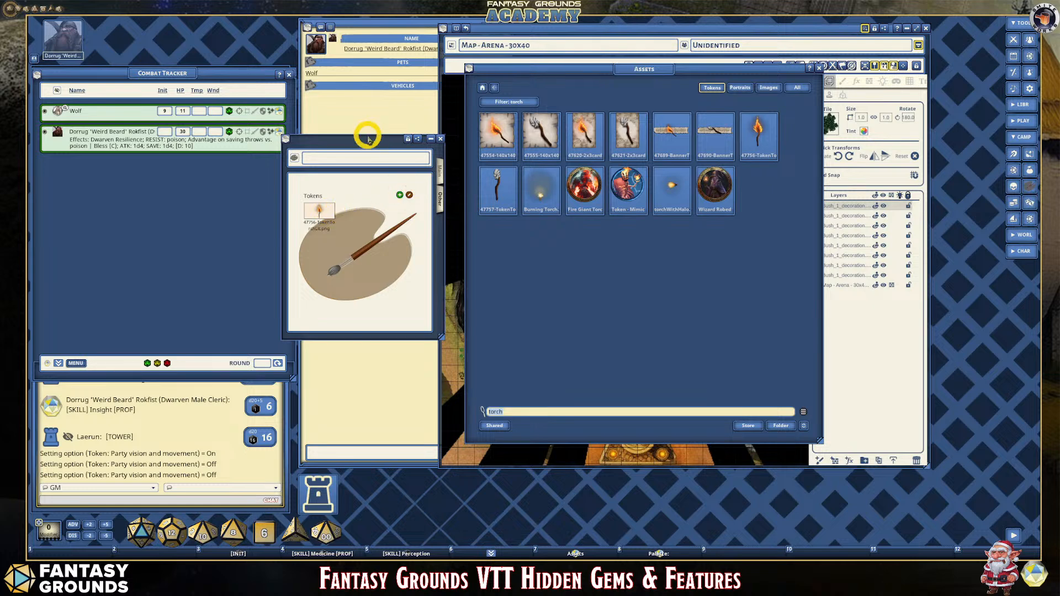
drag(367, 139, 530, 216)
click(601, 252)
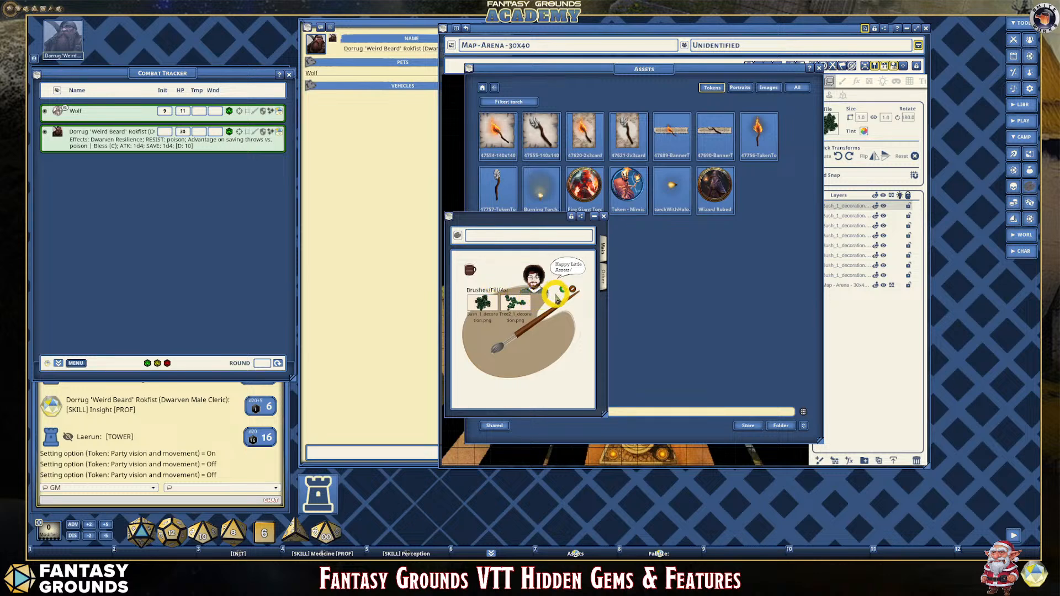
click(605, 279)
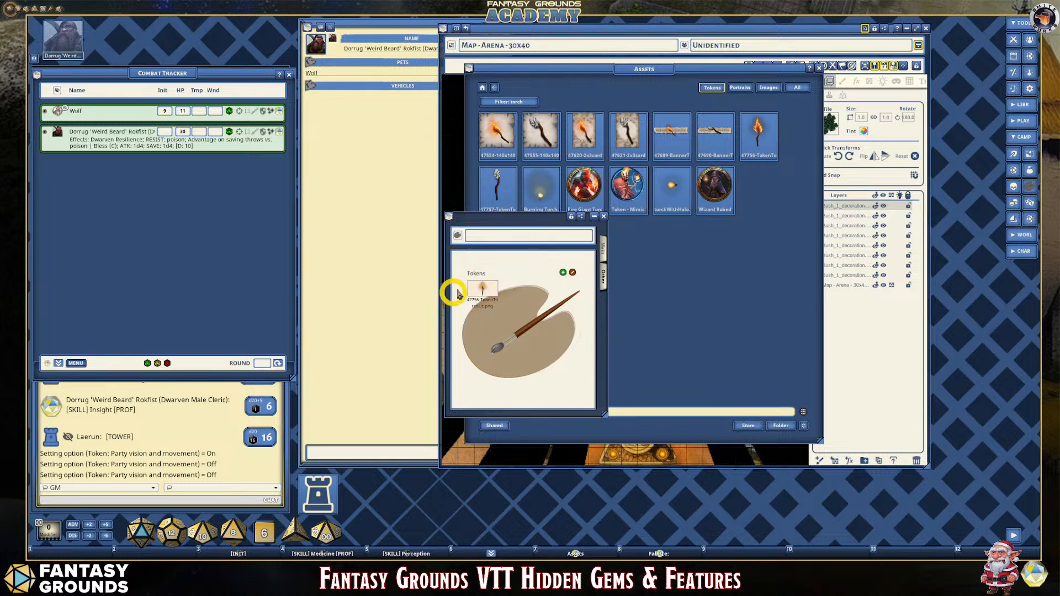
drag(518, 219, 341, 203)
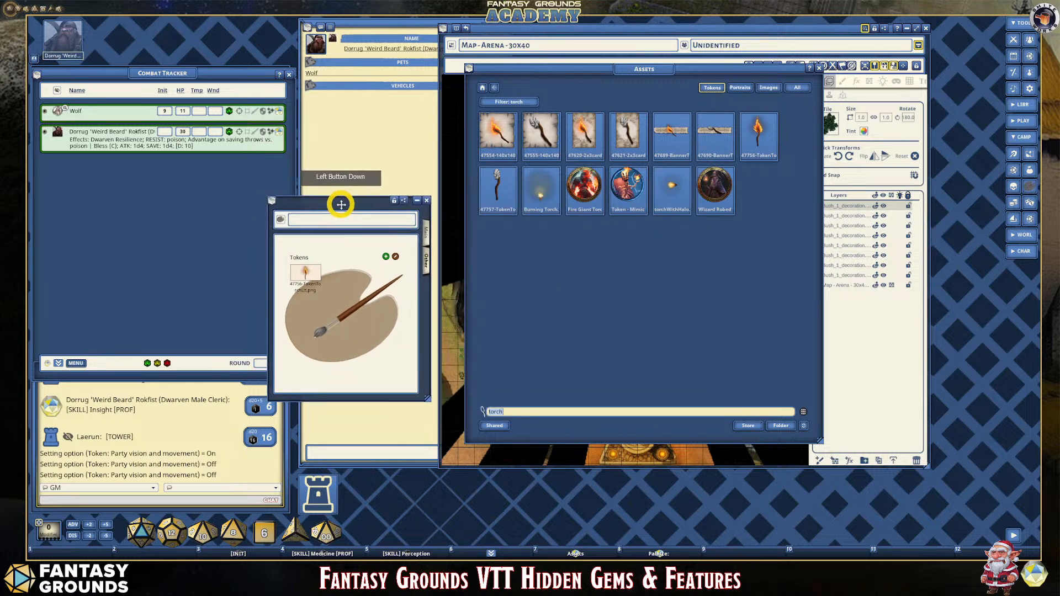
click(820, 68)
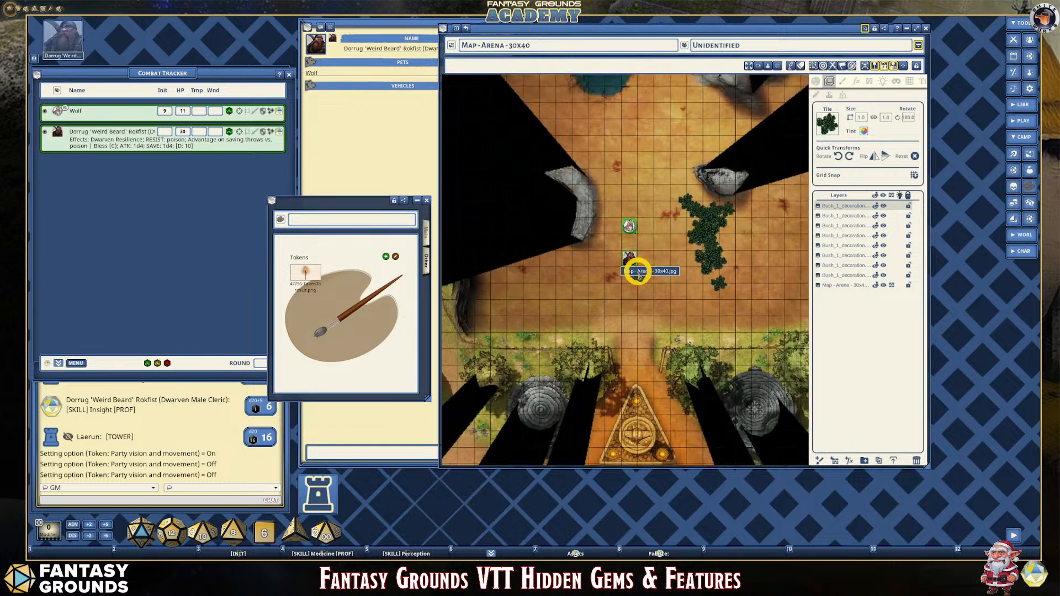
Widen the arena map window and set the map's ambient light preset to Moonlight.
scroll(646, 279, down, 3)
scroll(646, 279, up, 3)
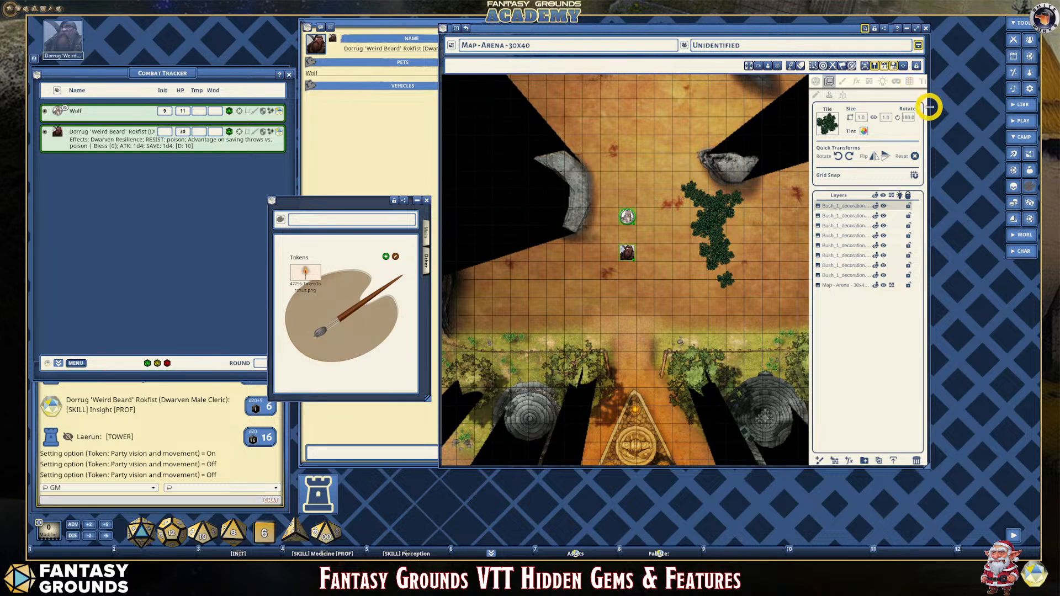
drag(929, 106, 963, 103)
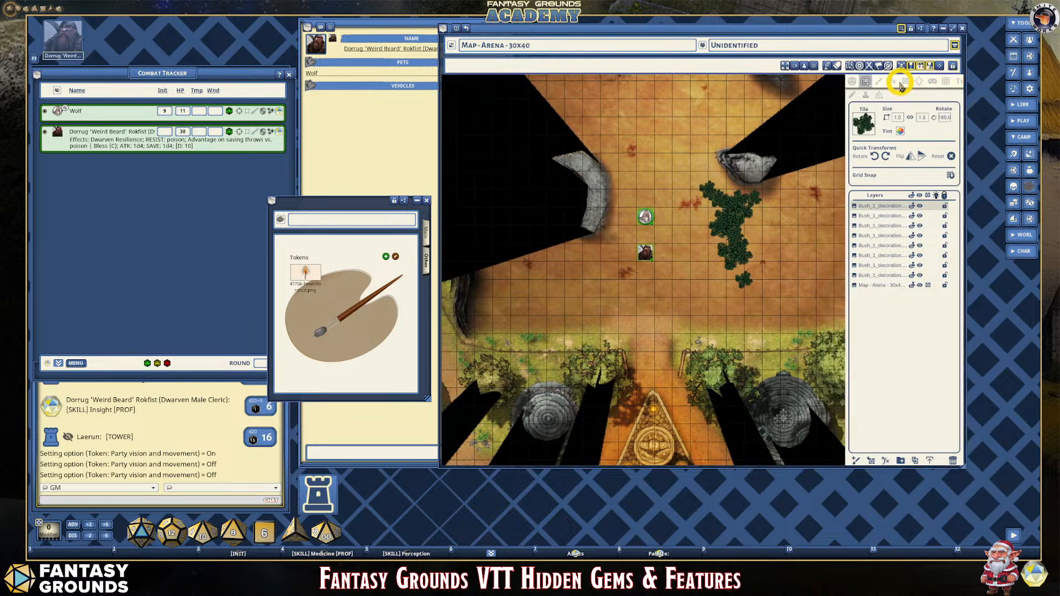
click(918, 81)
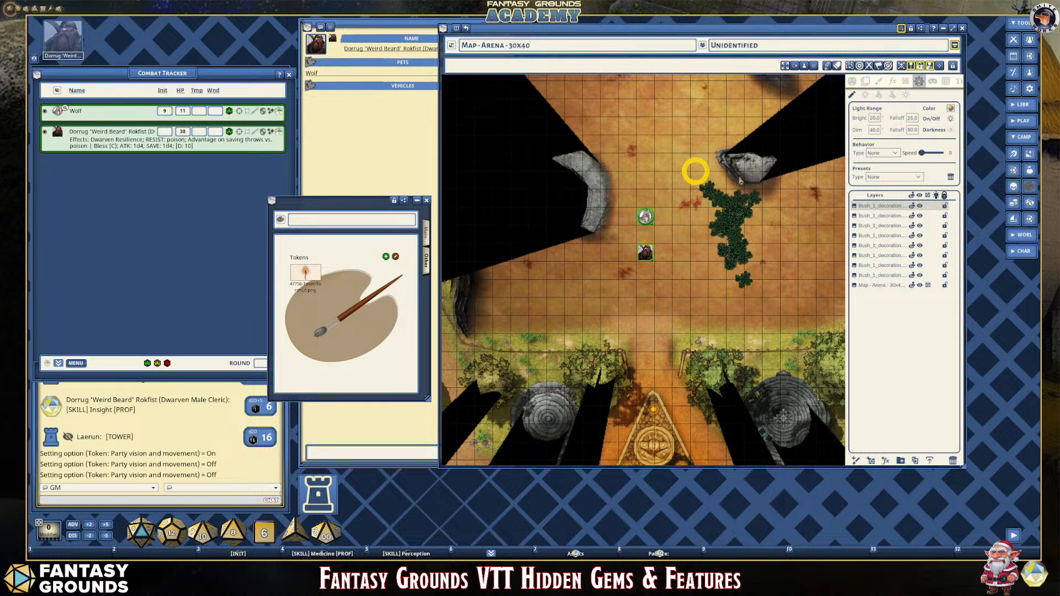
click(906, 96)
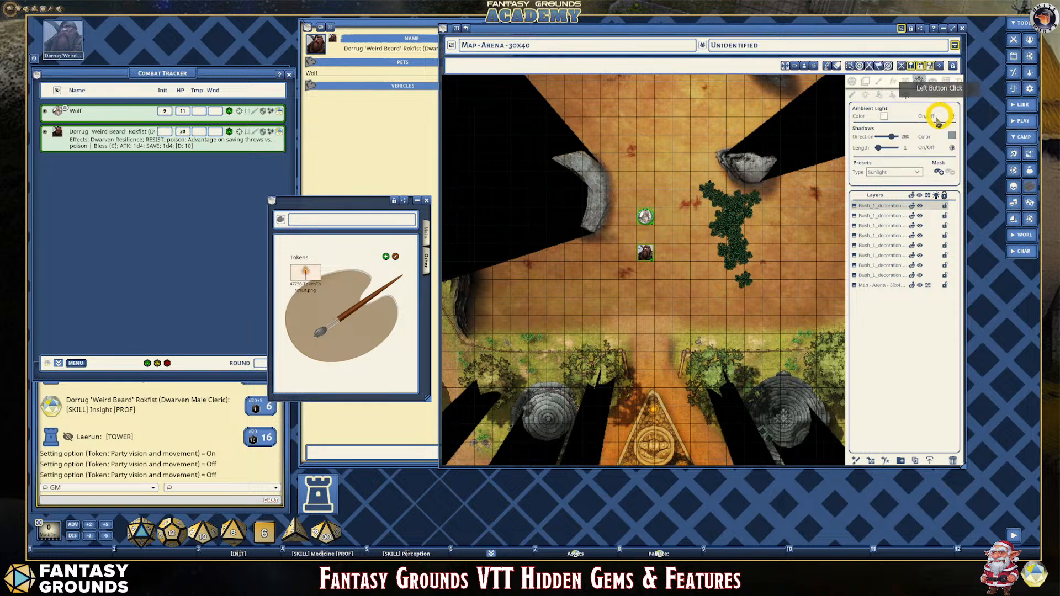
click(919, 173)
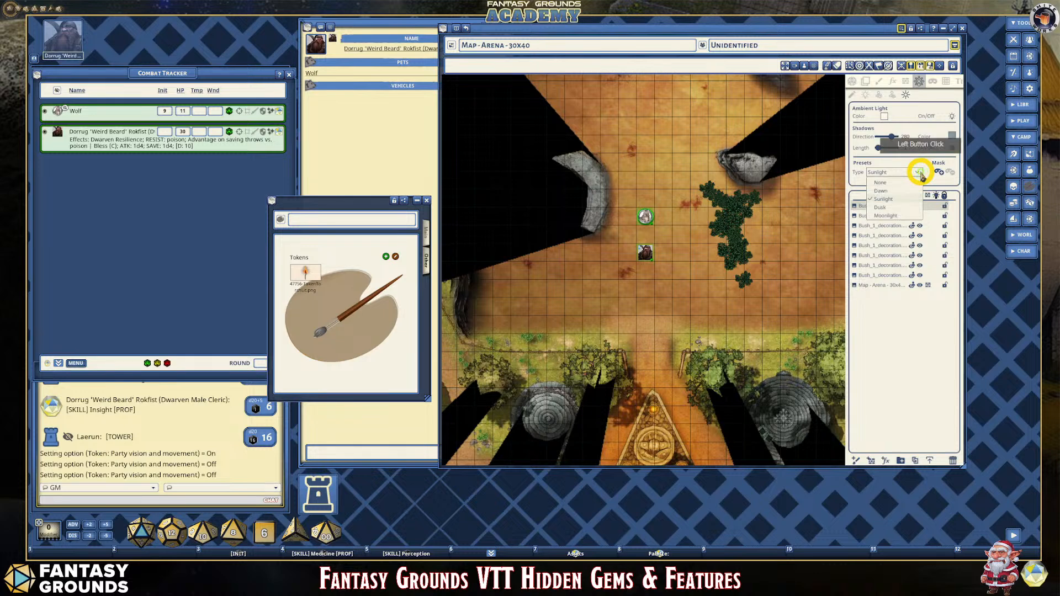
click(888, 215)
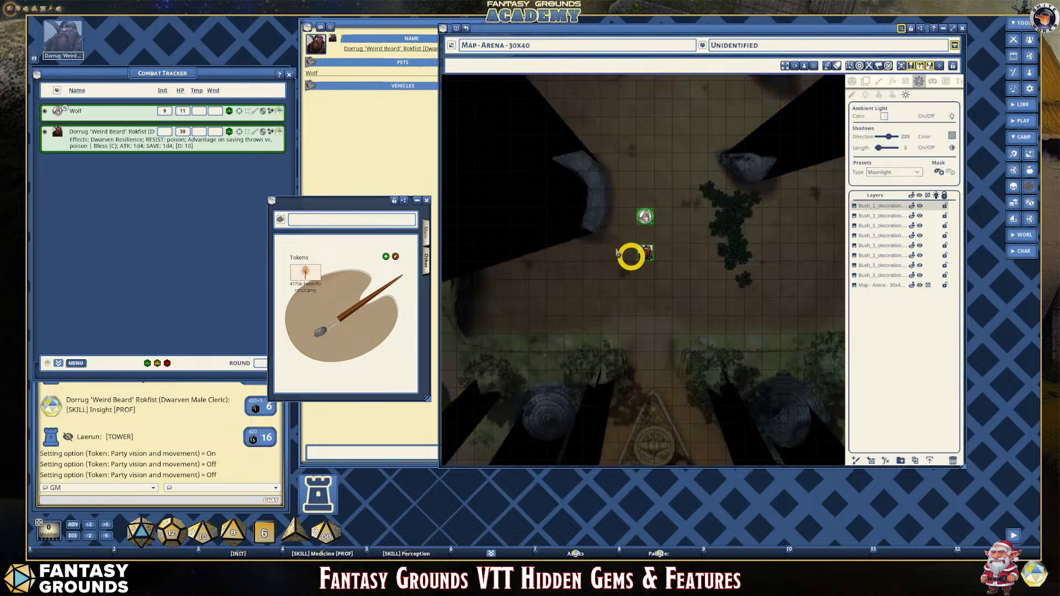
Shift the palette entry aside, place its torch token on the map below the dwarf, and close the entry.
drag(364, 200, 333, 187)
click(265, 252)
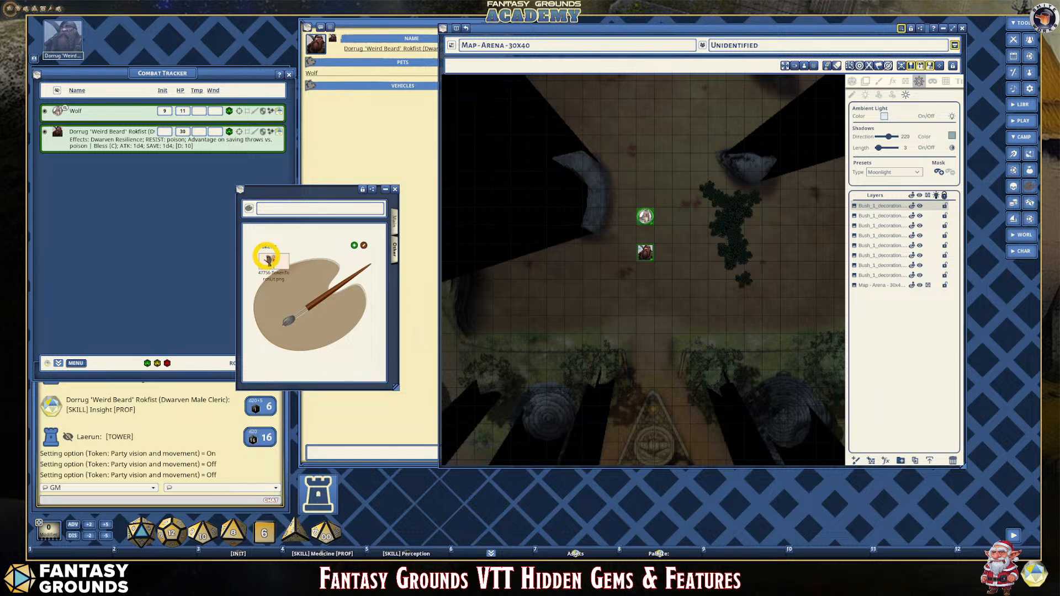
drag(276, 245, 563, 360)
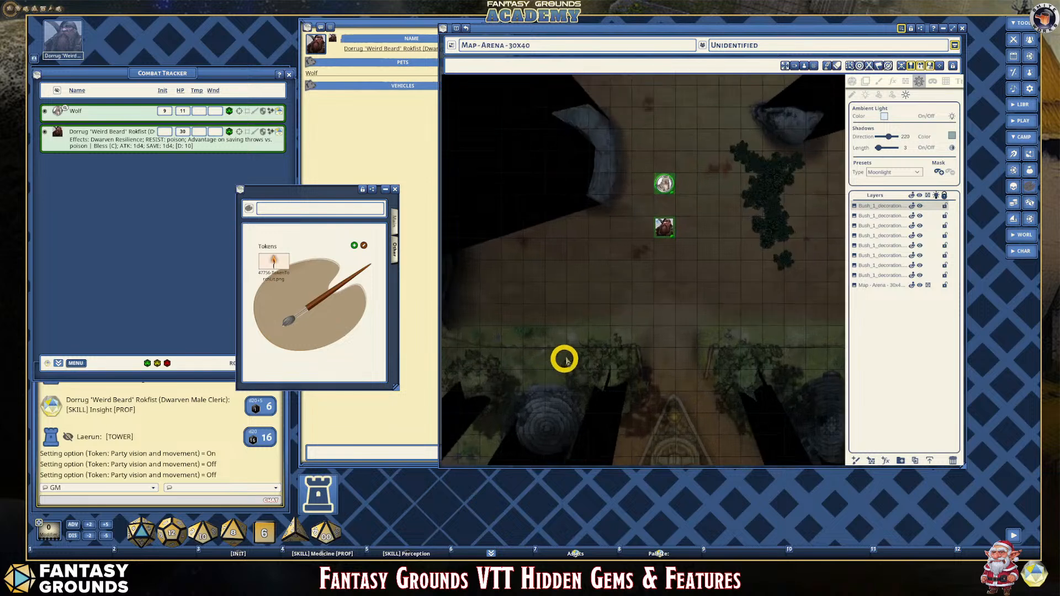
drag(270, 257, 629, 283)
scroll(654, 312, up, 3)
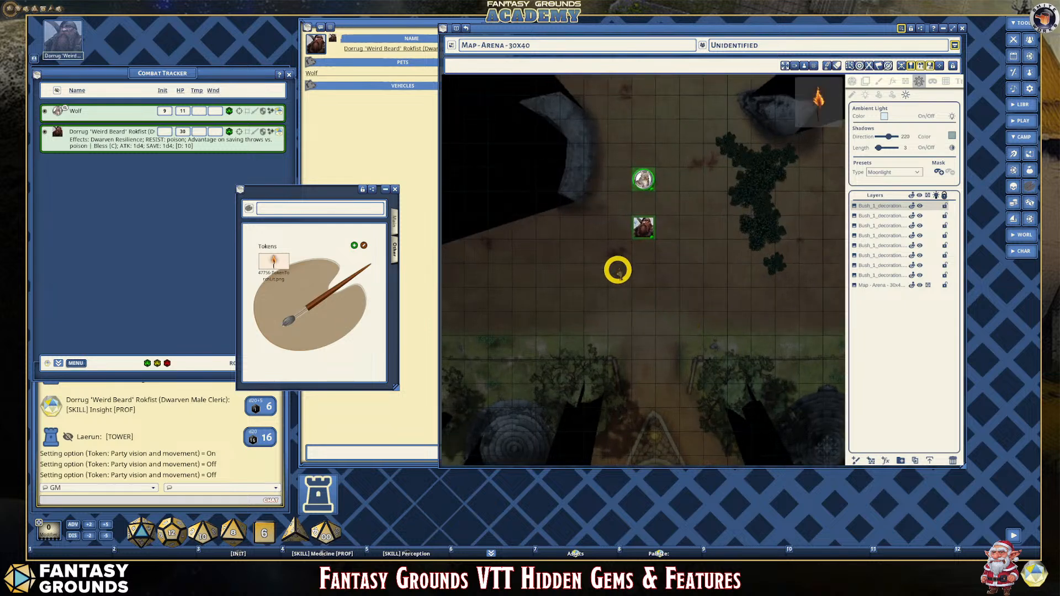
click(395, 190)
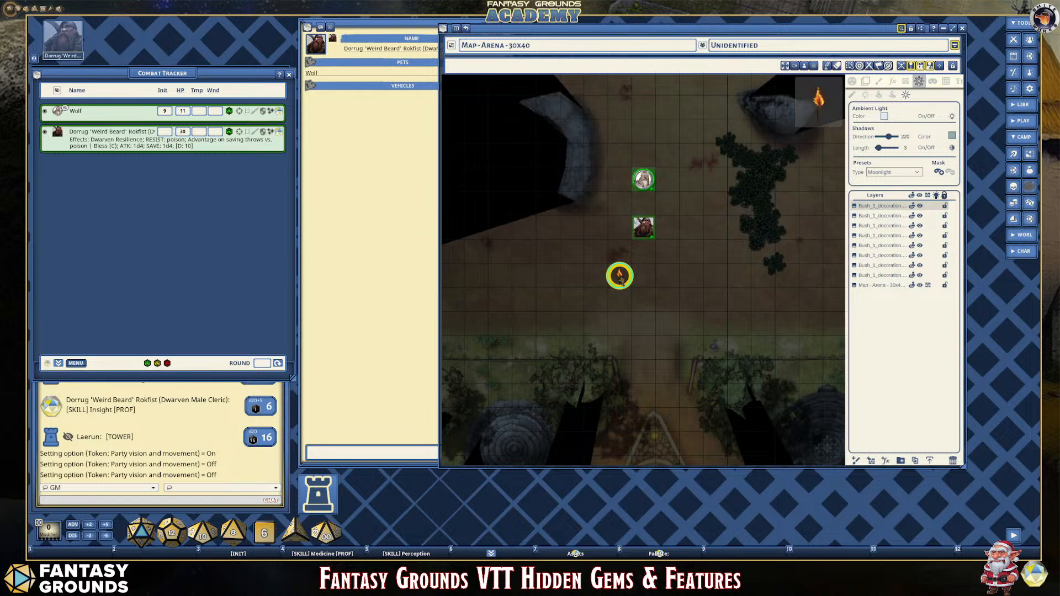
right_click(621, 275)
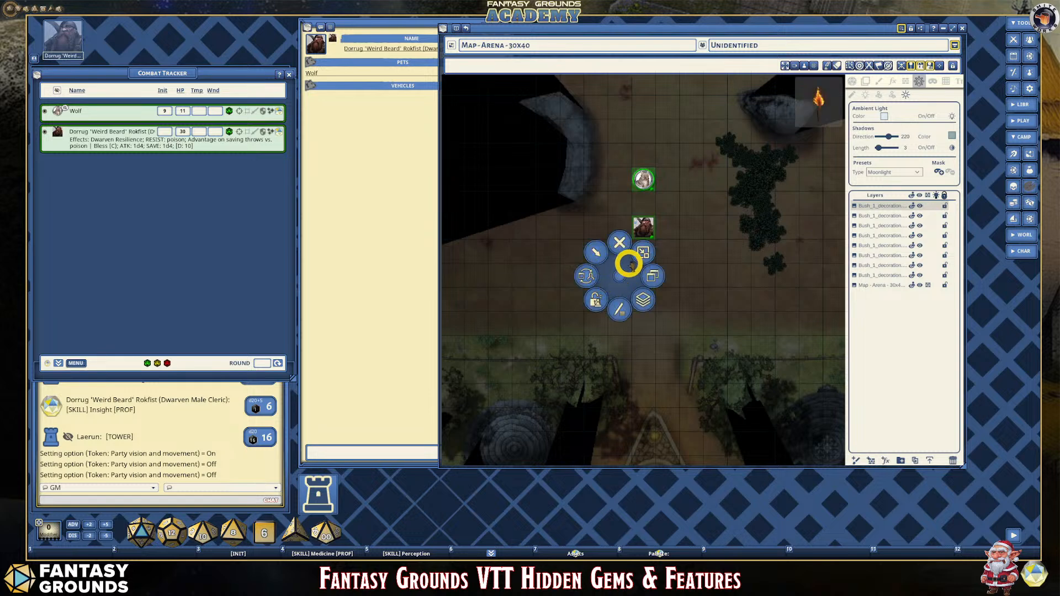
click(866, 82)
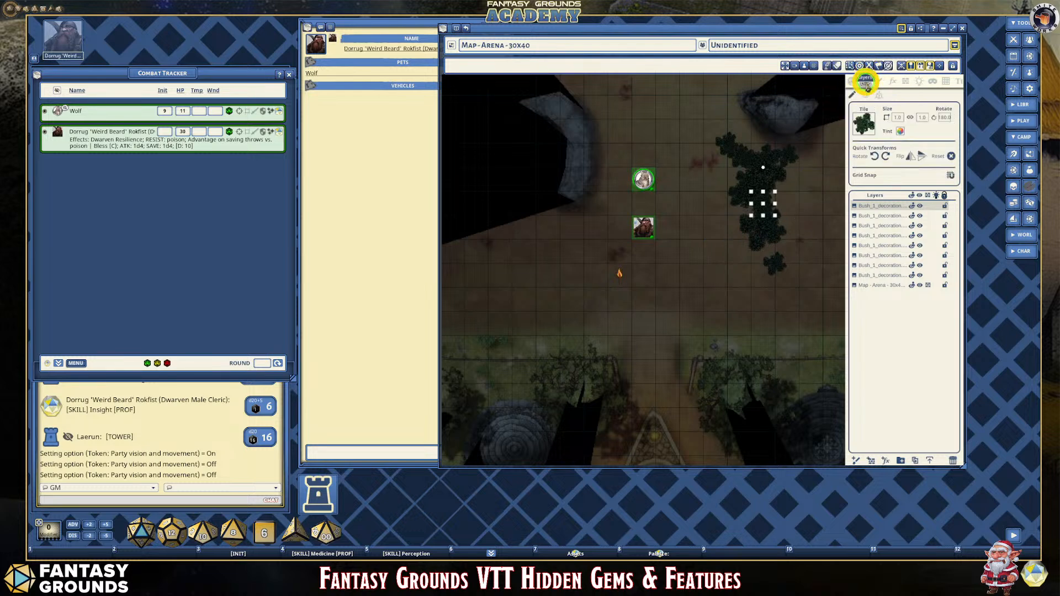
mouse_move(618, 270)
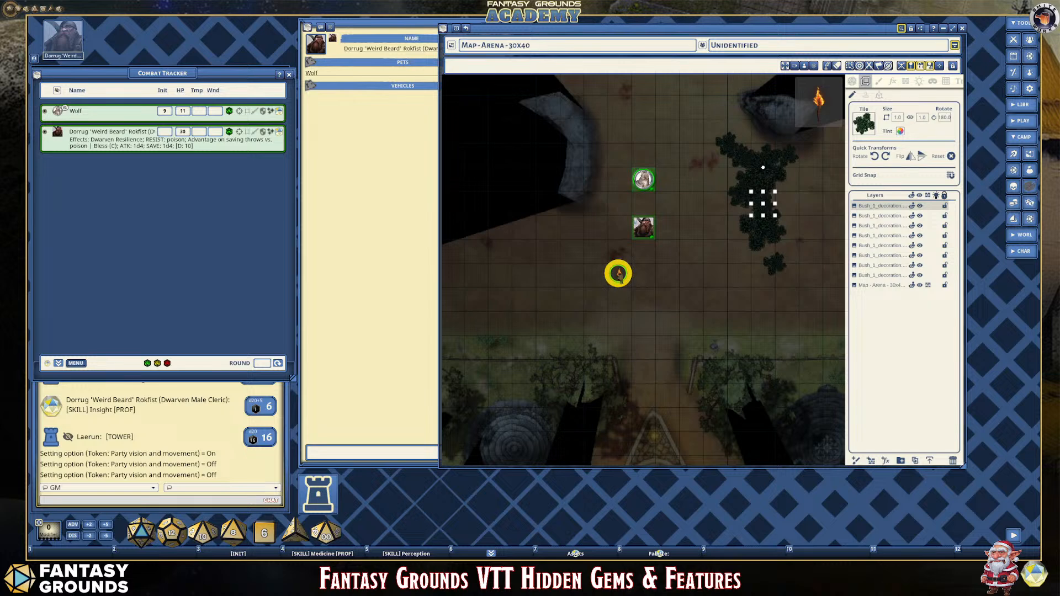
click(618, 273)
Select the torch token on the map and add a light to it using the Torch preset.
click(852, 81)
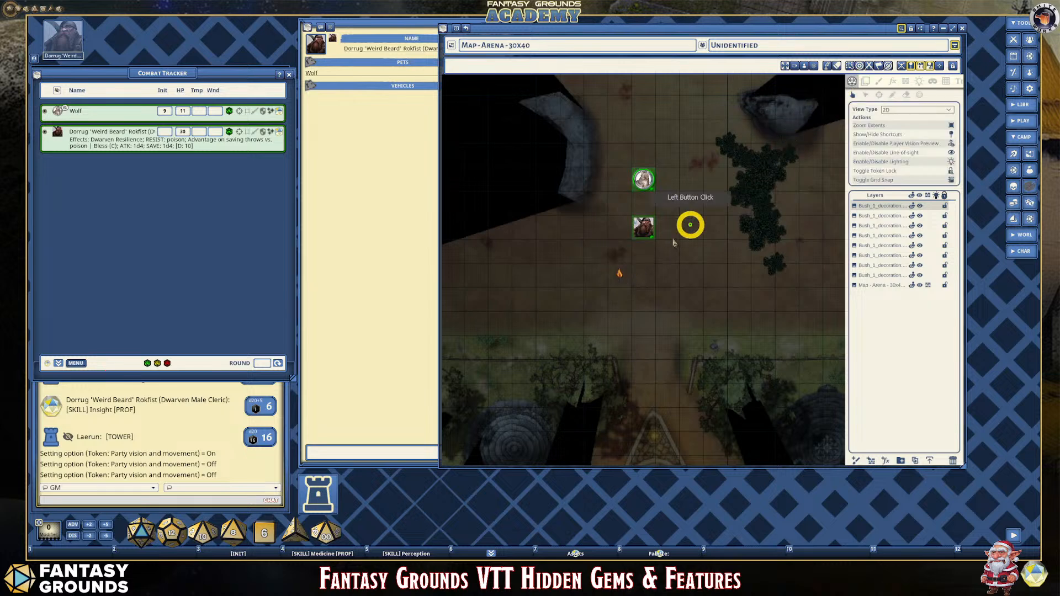
click(618, 273)
click(707, 265)
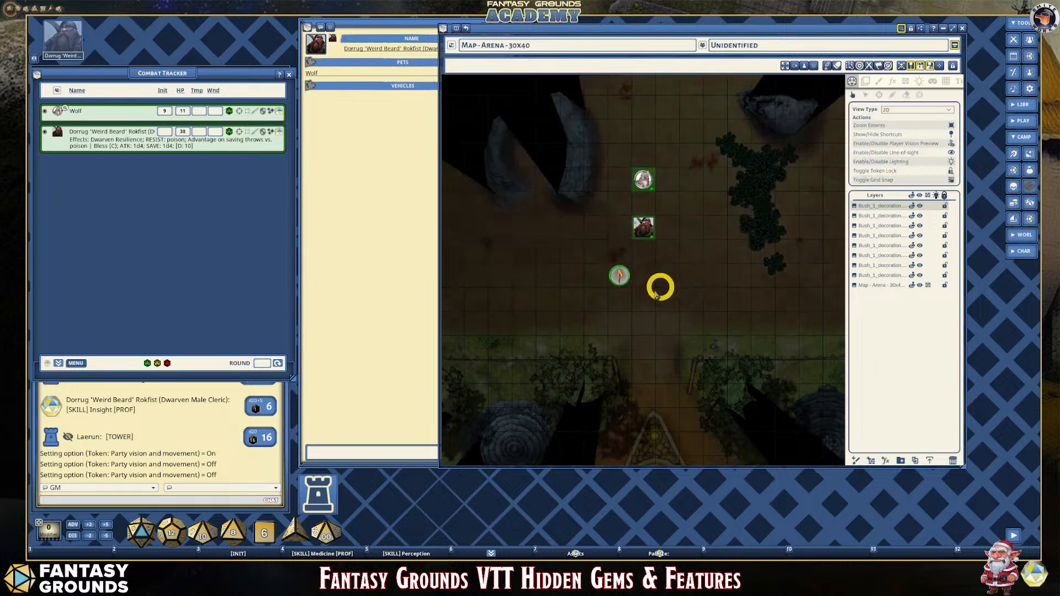
scroll(657, 292, up, 4)
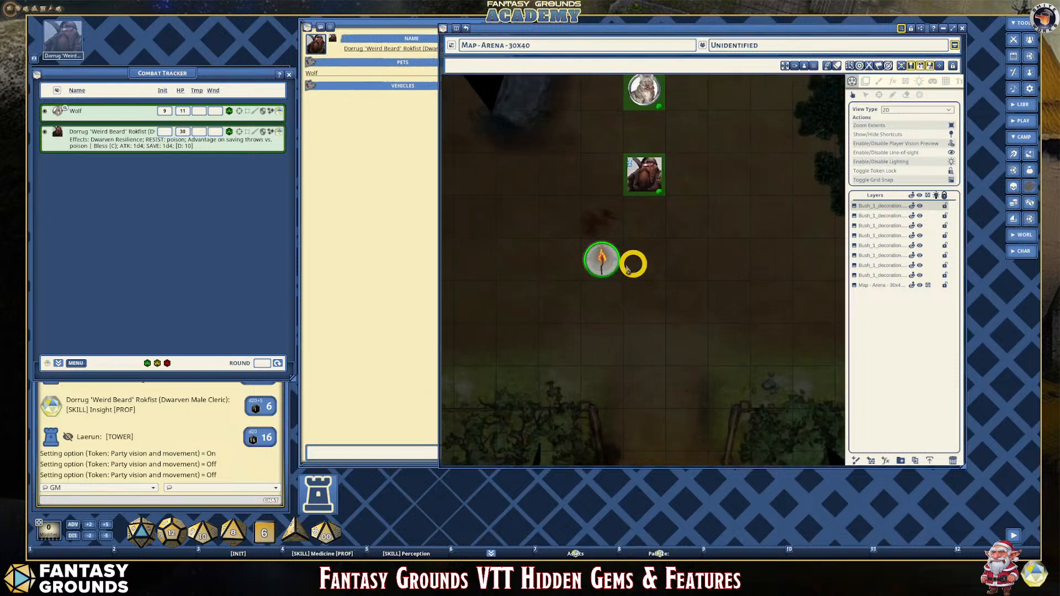
scroll(672, 291, down, 2)
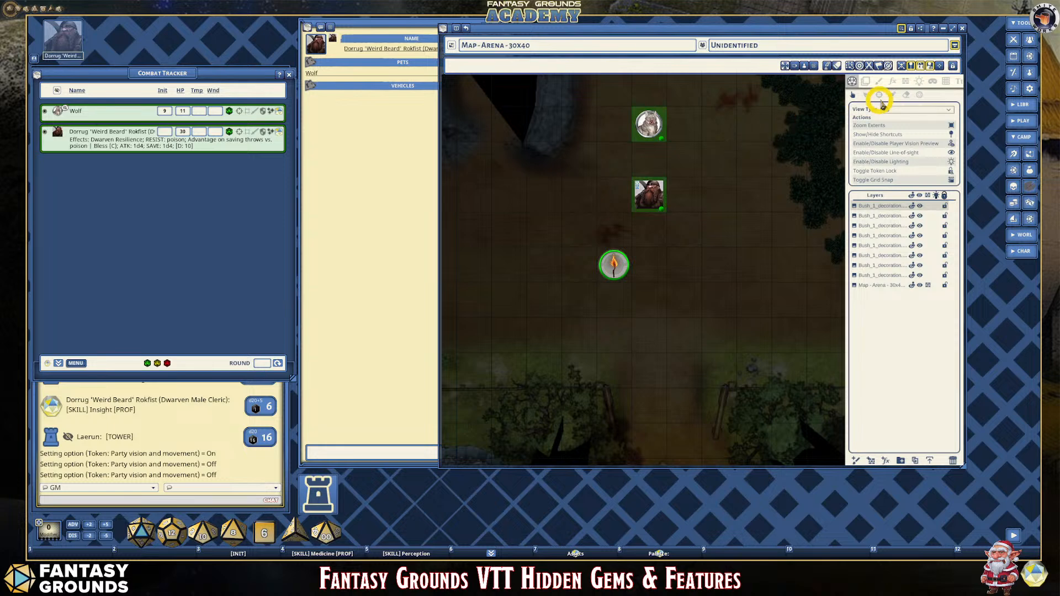
click(919, 82)
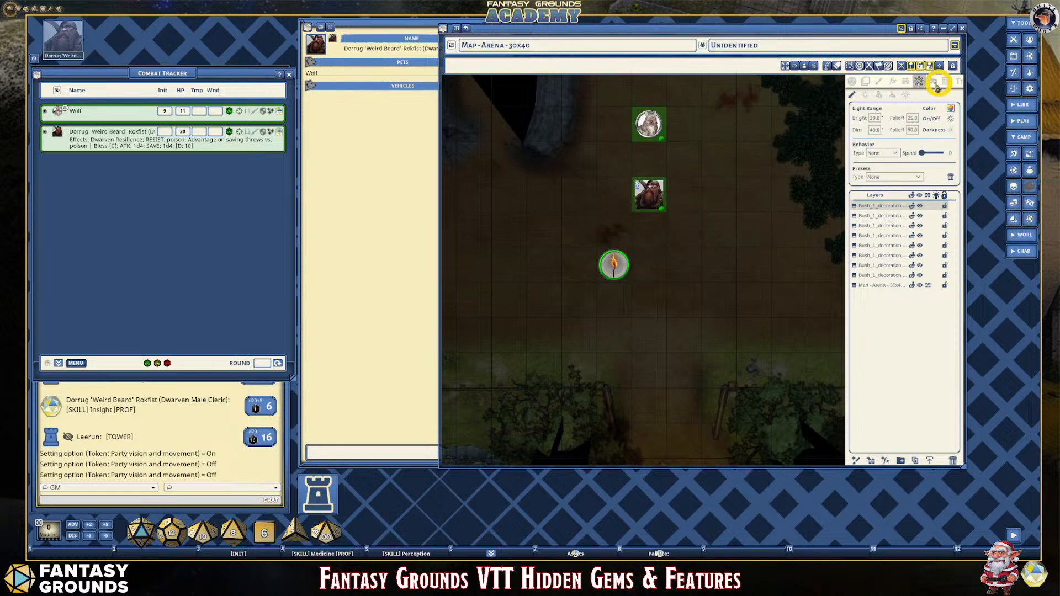
click(879, 96)
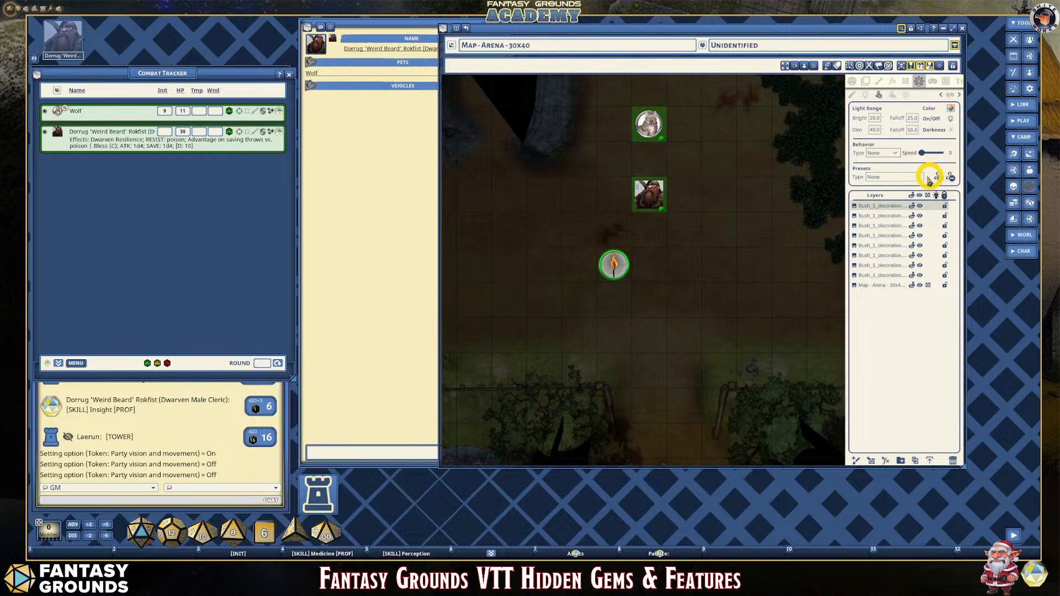
mouse_move(615, 262)
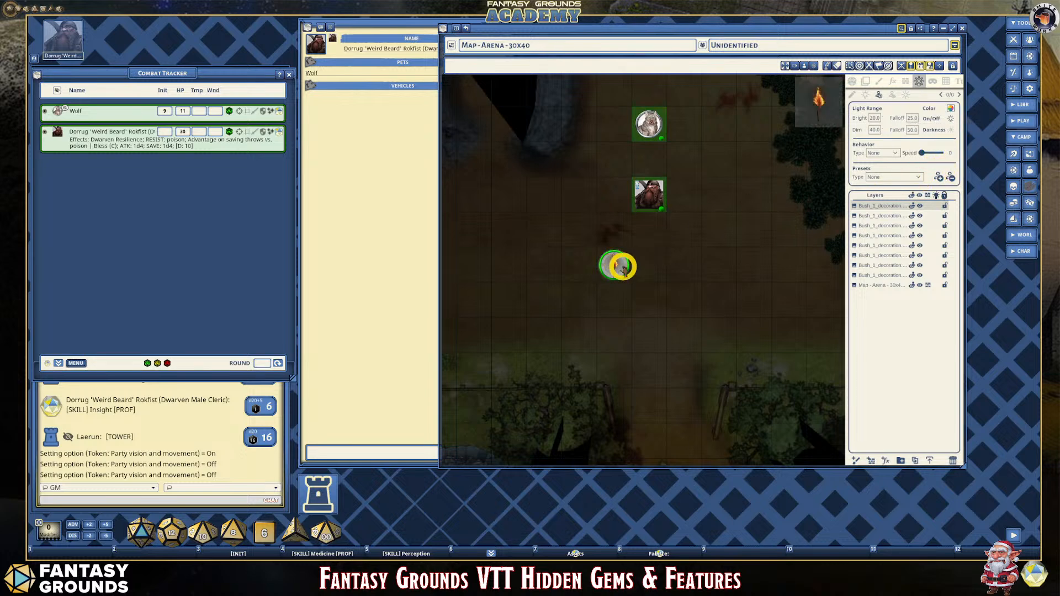
click(919, 178)
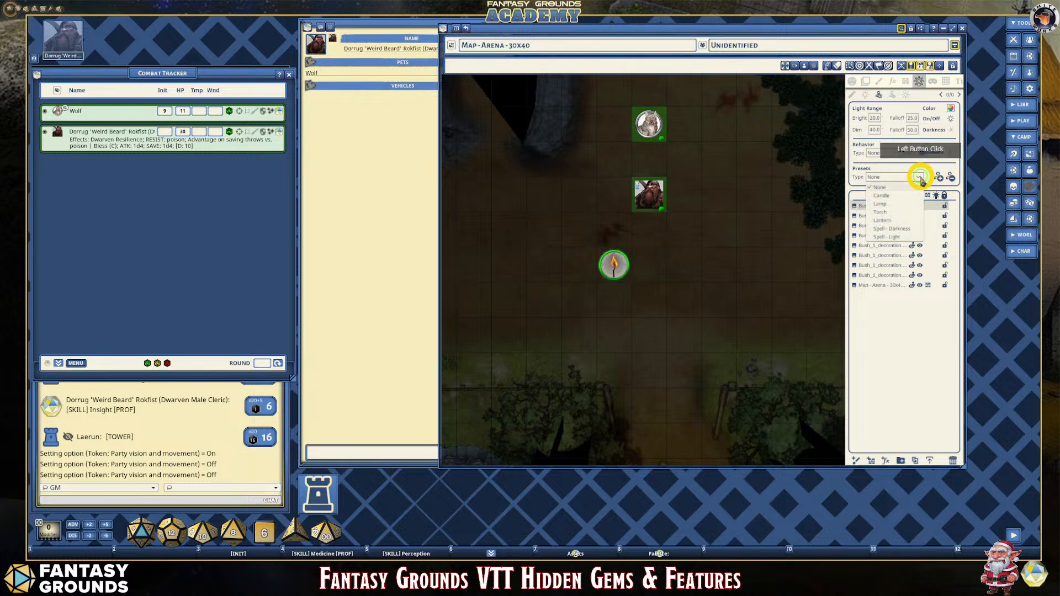
click(896, 213)
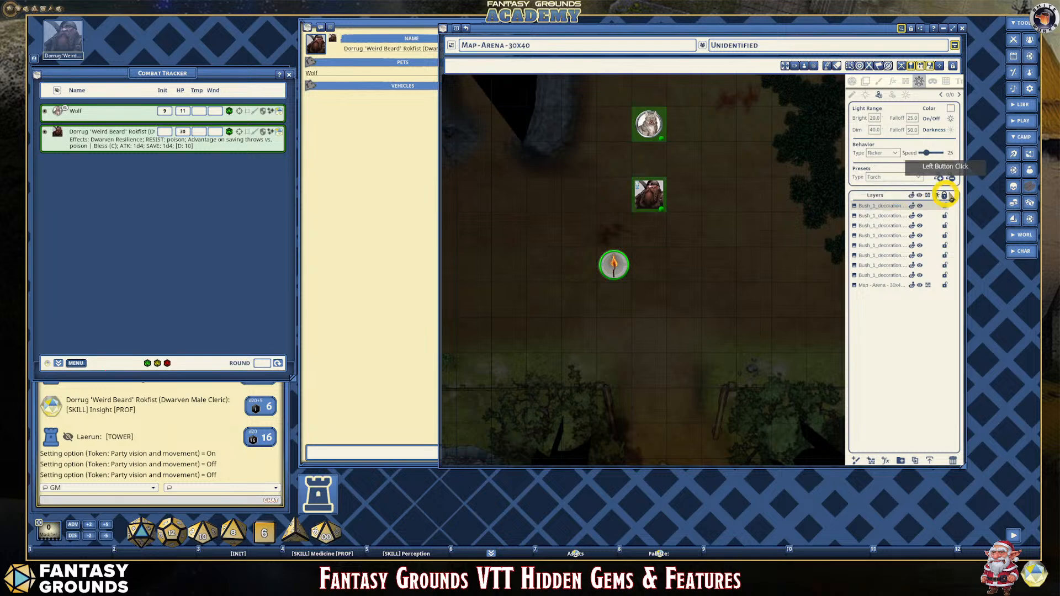
click(938, 178)
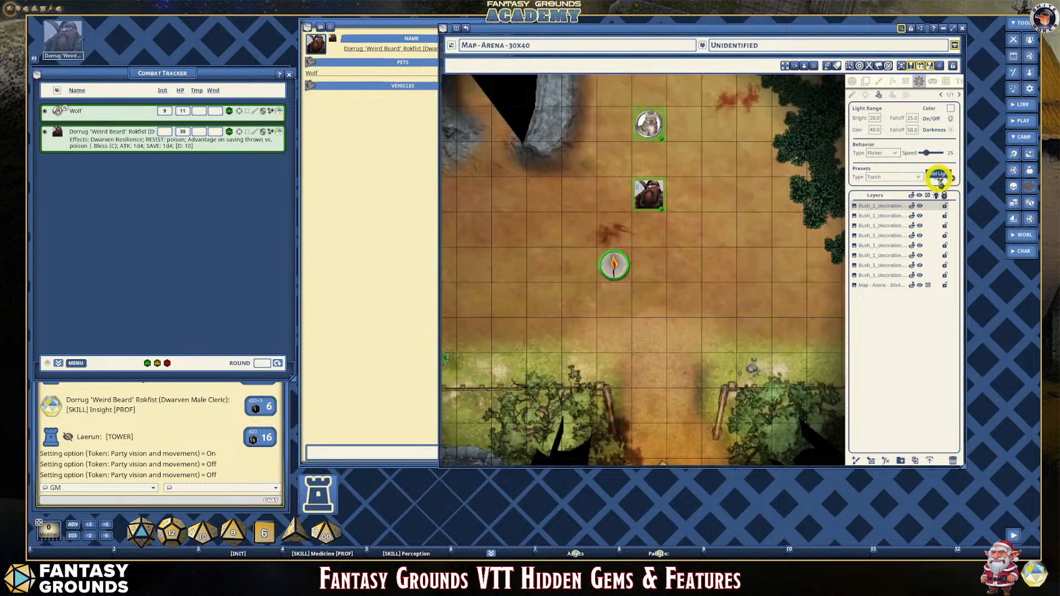
scroll(762, 243, down, 3)
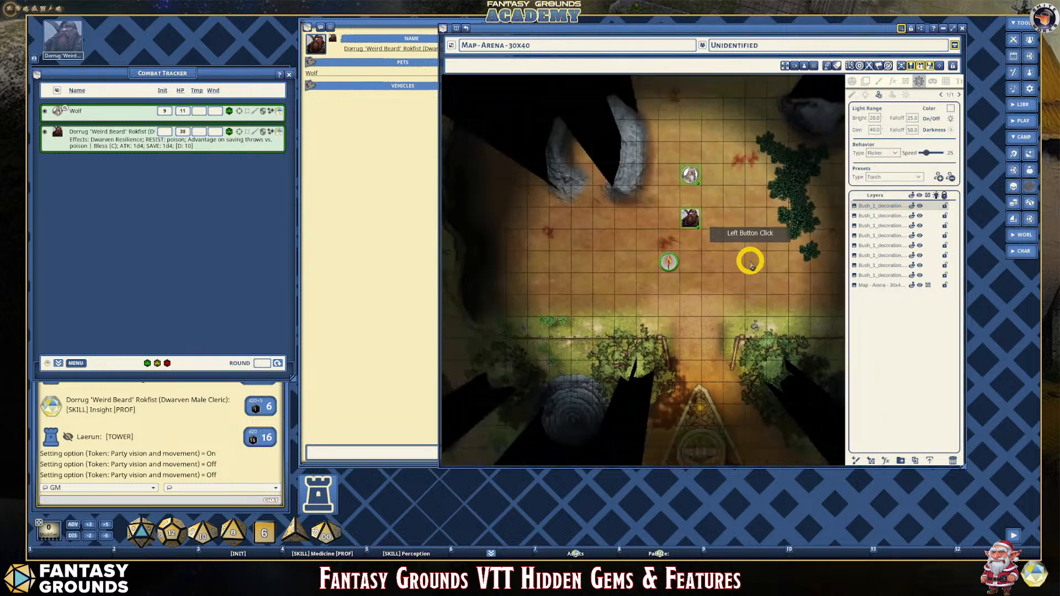
Move the lit torch token beside the dwarf and on to the path in front of the arena's gate.
click(853, 81)
scroll(764, 279, up, 3)
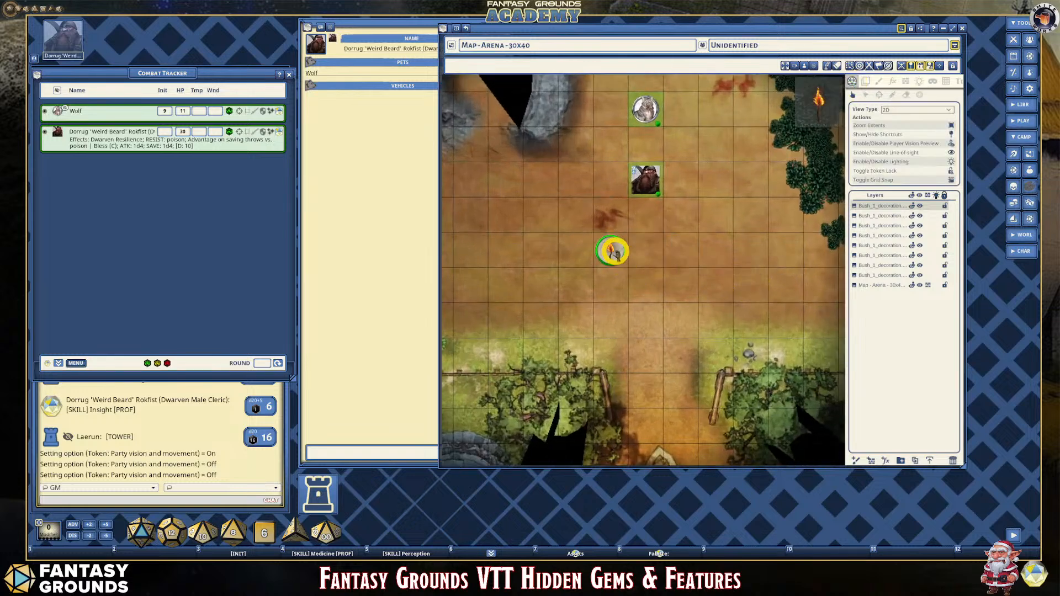
drag(614, 253, 710, 266)
scroll(718, 328, down, 4)
scroll(569, 254, up, 2)
scroll(734, 324, up, 3)
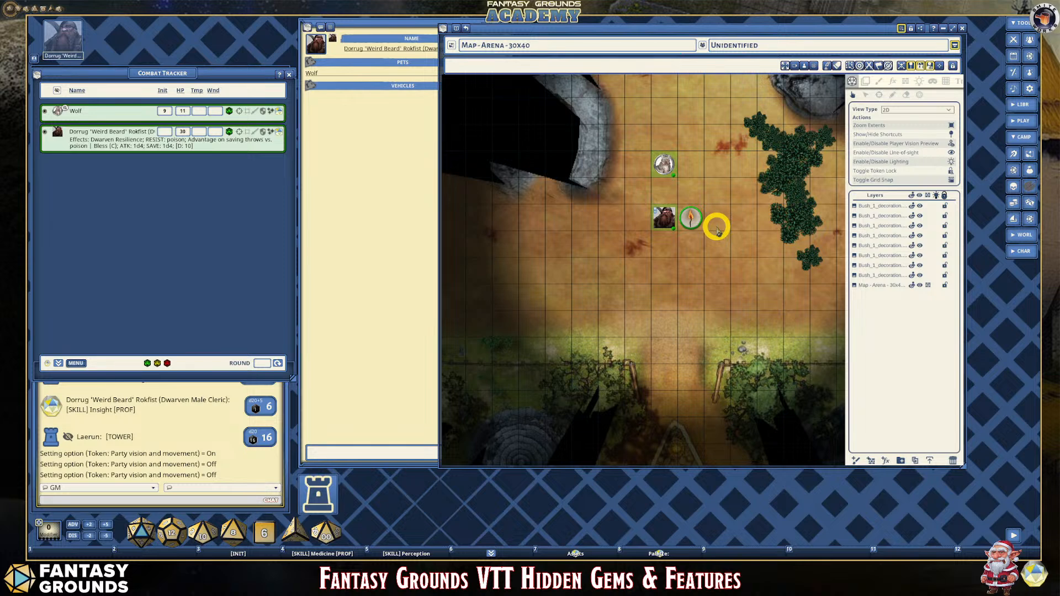
drag(692, 218, 690, 323)
scroll(712, 337, up, 2)
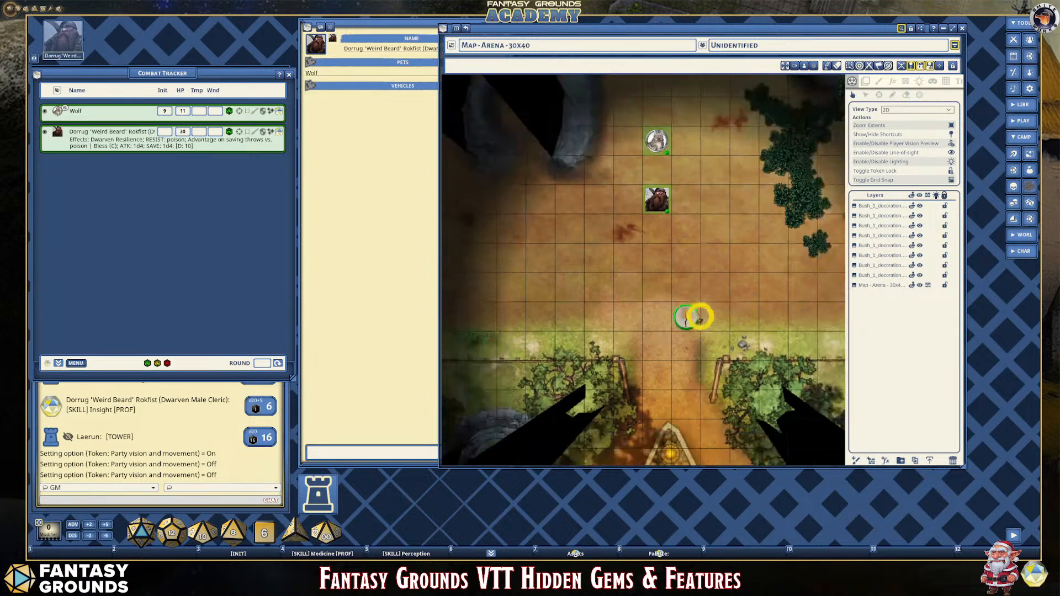
Move the wolf and dwarf tokens several squares further up the arena, away from the torch, and select the torch token.
click(656, 142)
scroll(690, 350, down, 2)
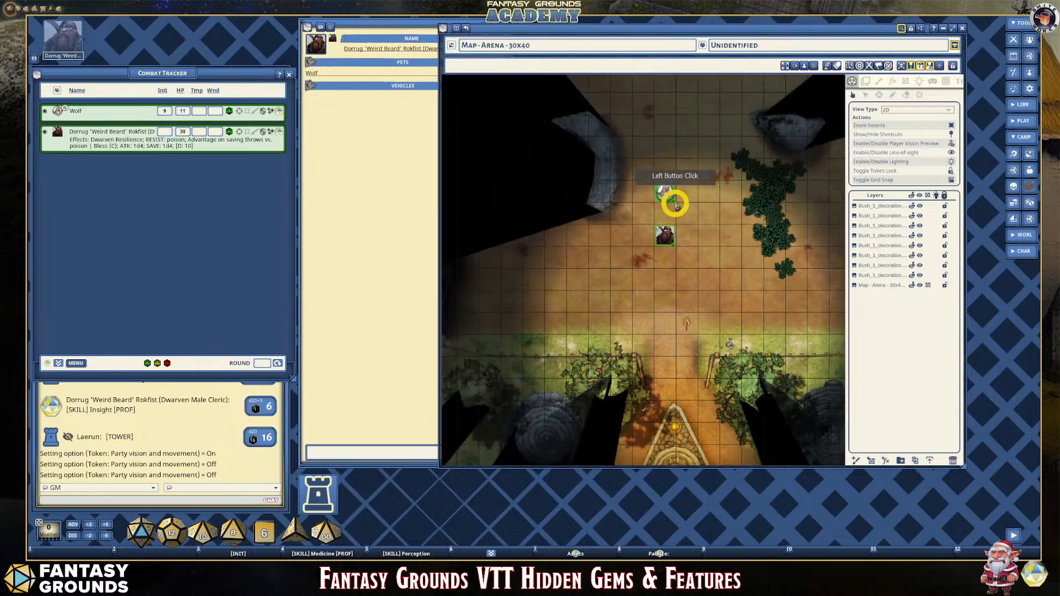
drag(675, 204, 664, 106)
drag(666, 234, 711, 102)
scroll(723, 304, up, 4)
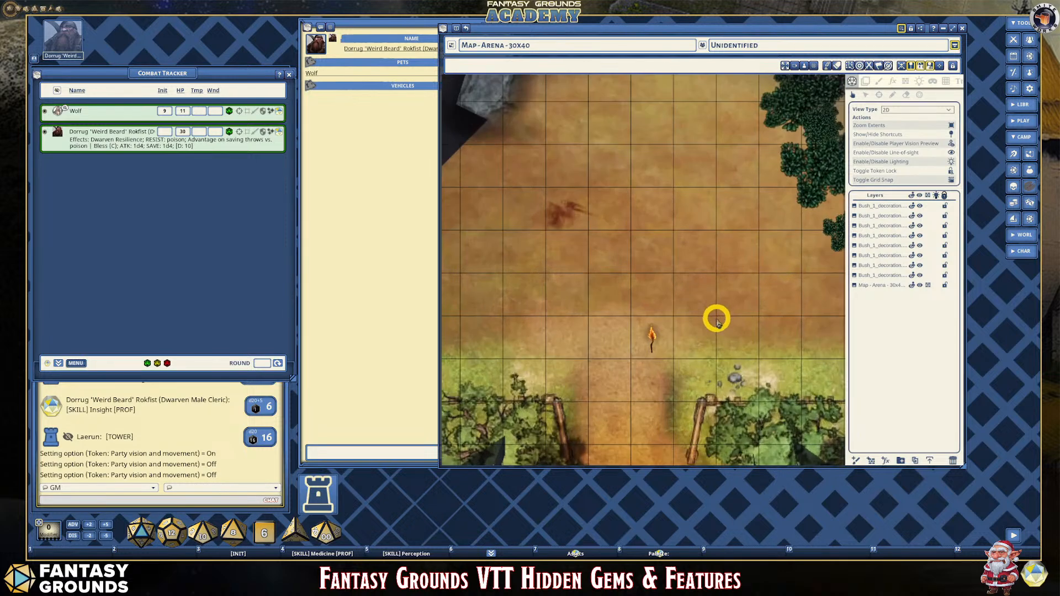
click(649, 339)
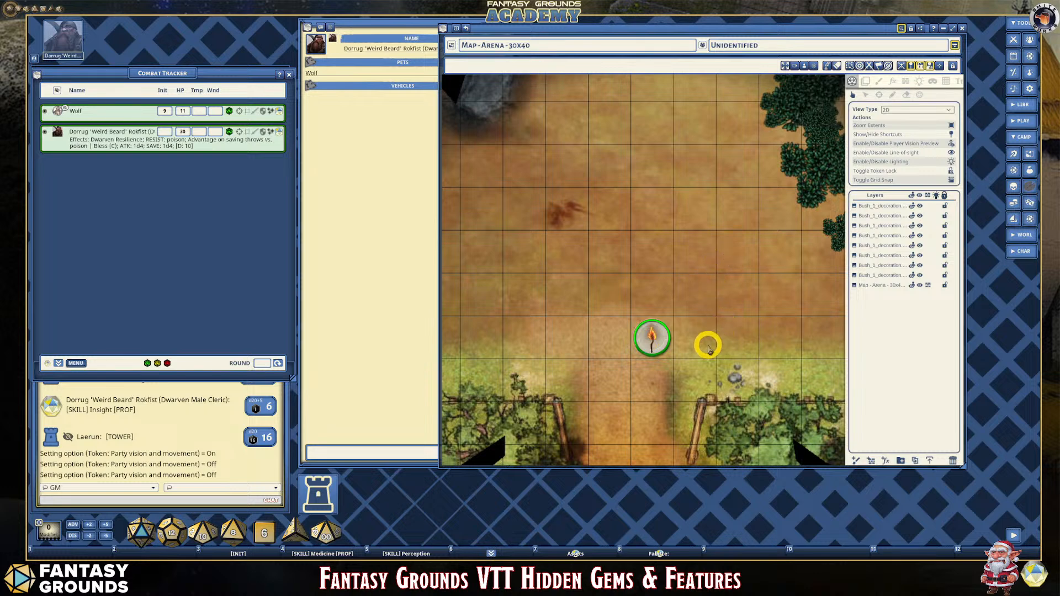
scroll(704, 346, down, 1)
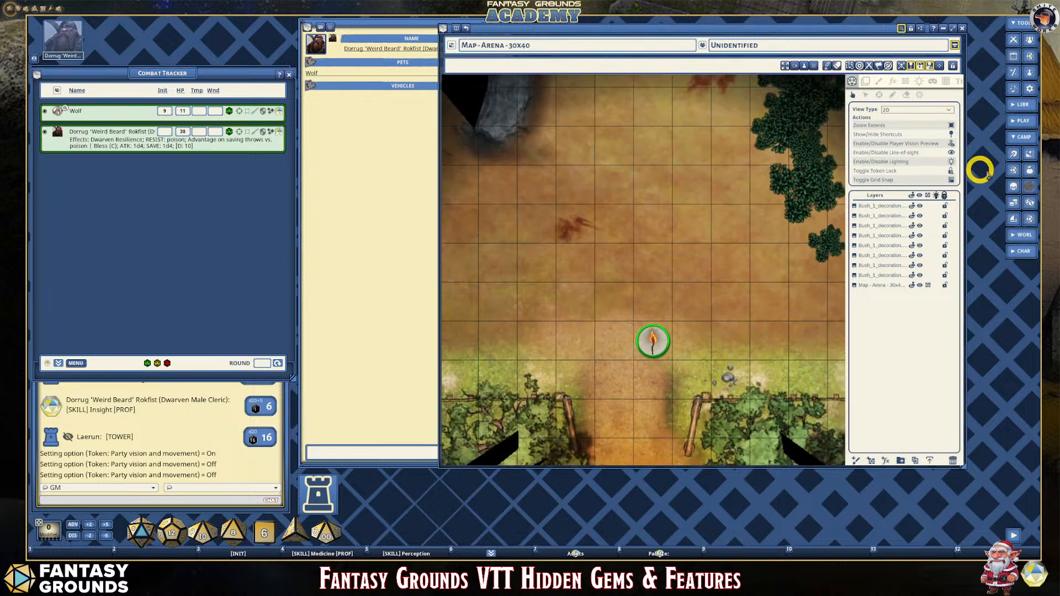
View and close the palette list, and reopen the palette entry from its hotkey shortcut at its Tokens section.
click(1029, 190)
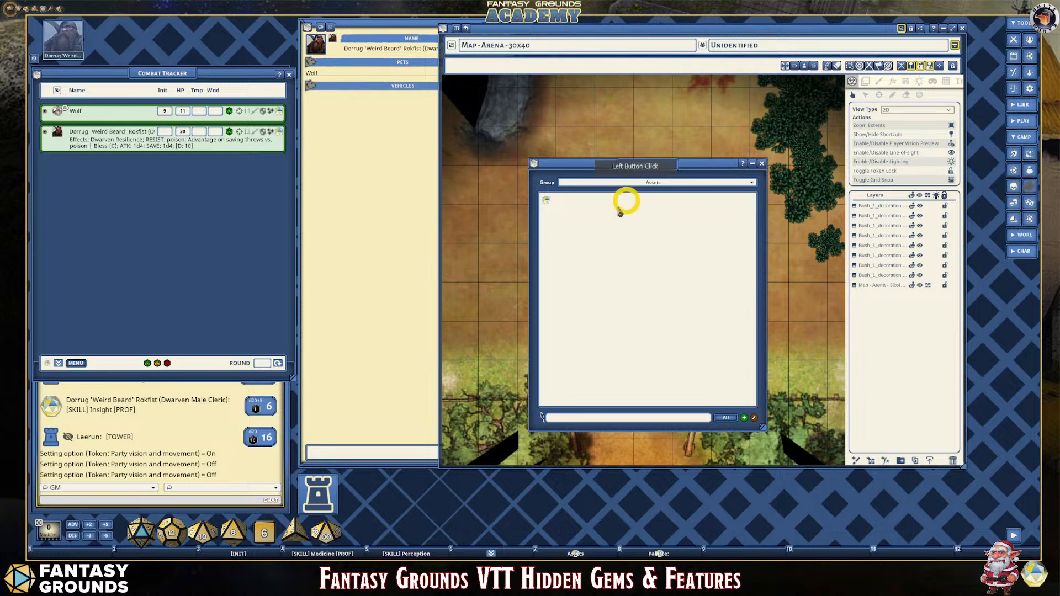
click(761, 164)
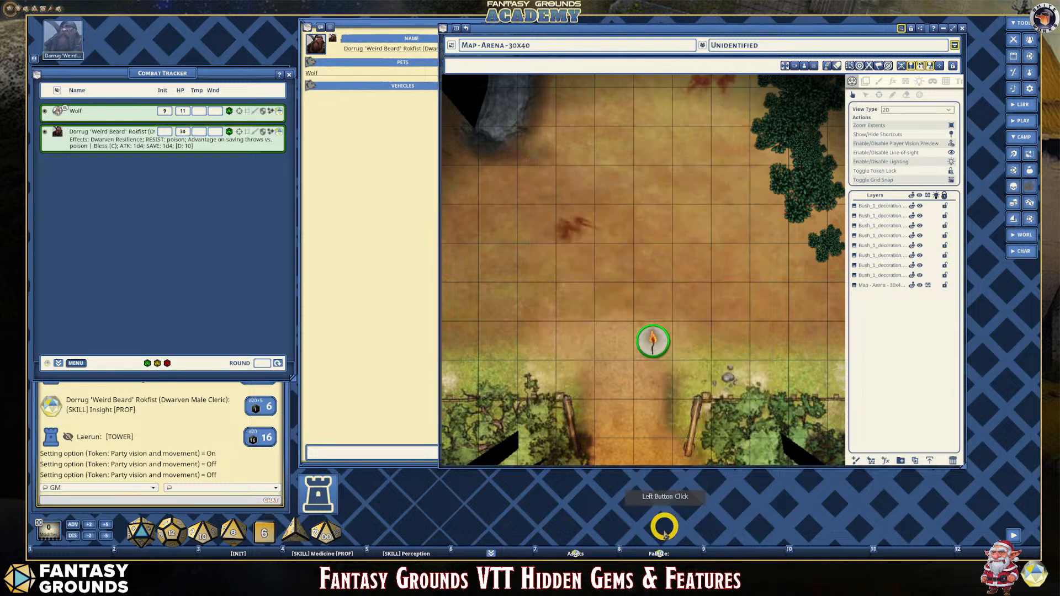
click(657, 548)
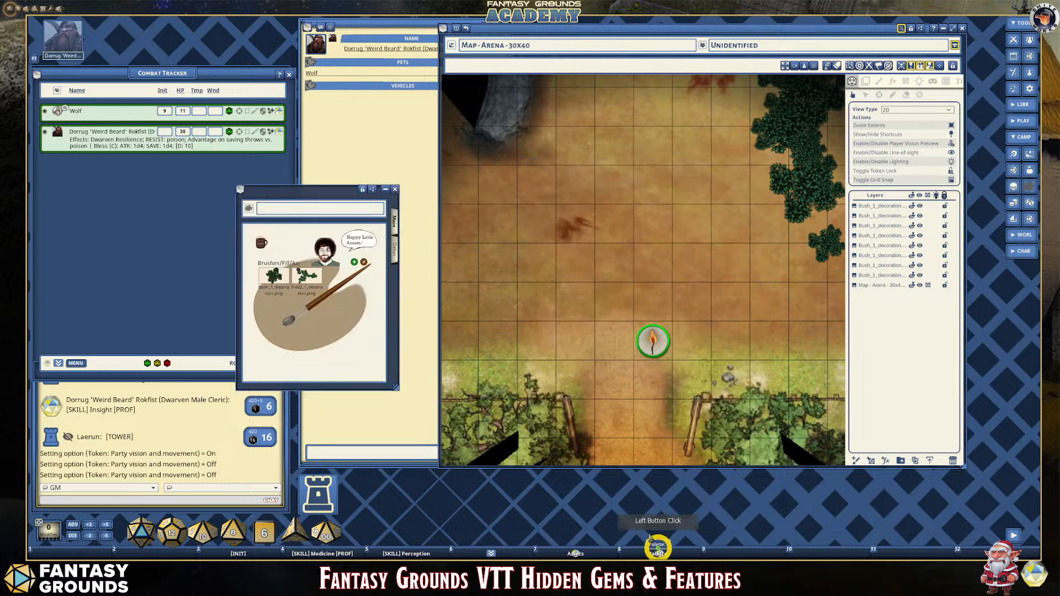
click(393, 246)
click(771, 189)
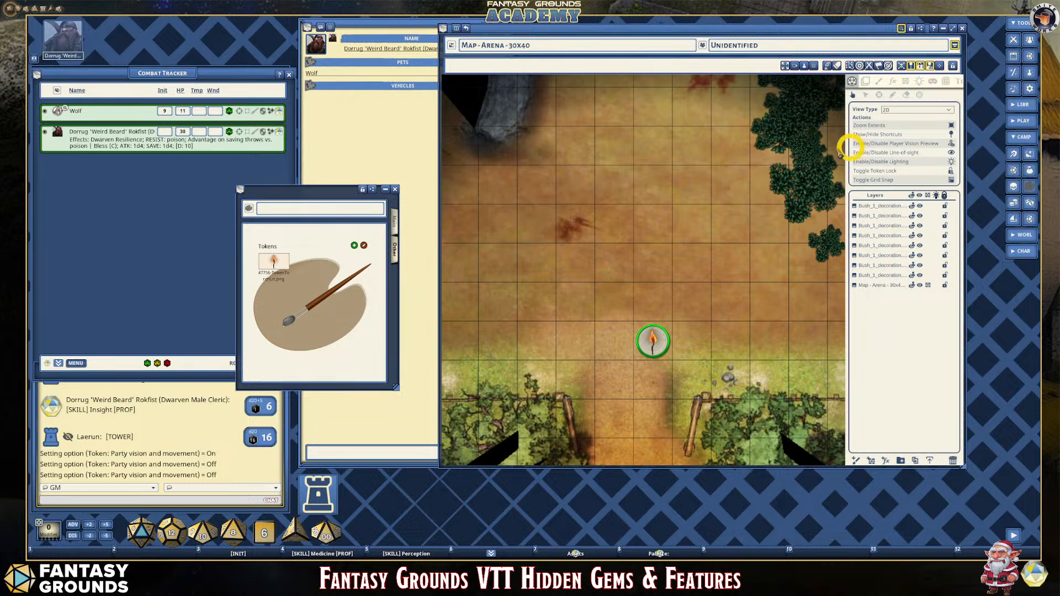
Move the palette window closer to the map, view its brushes section, and return to its Tokens section.
drag(312, 195, 411, 173)
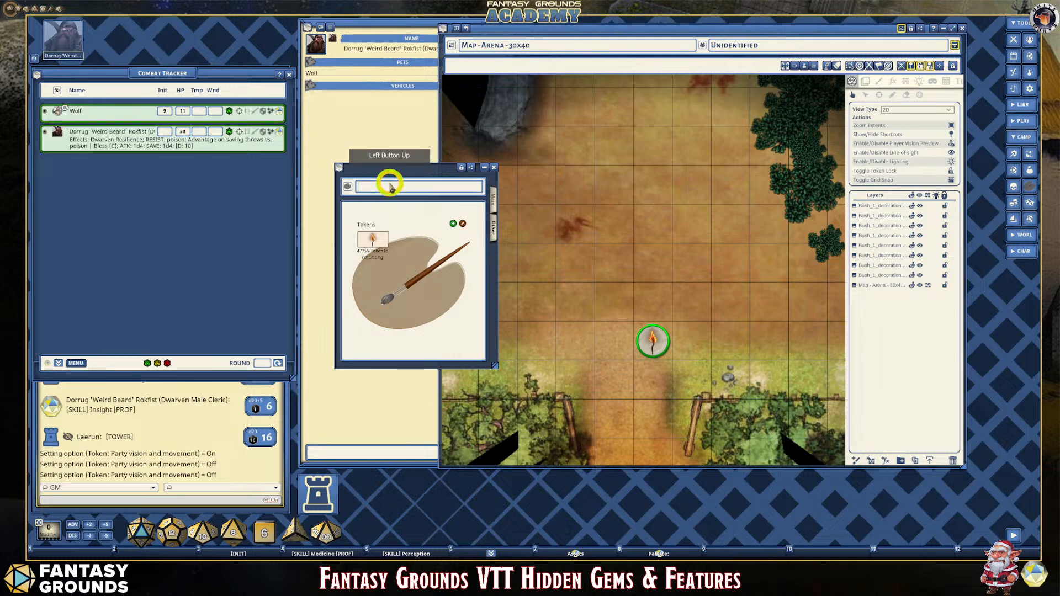
click(494, 205)
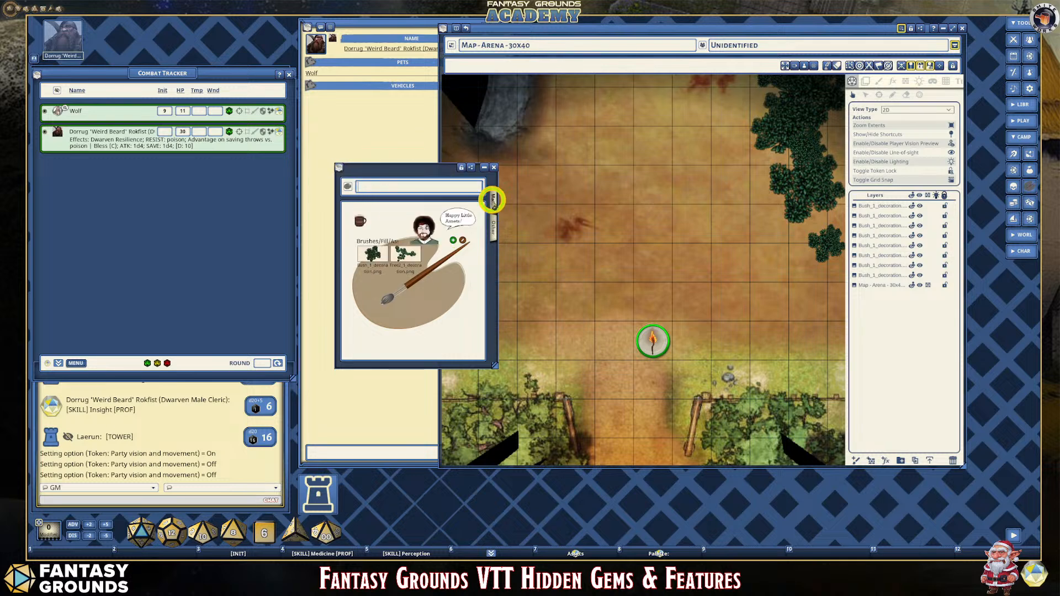
click(476, 250)
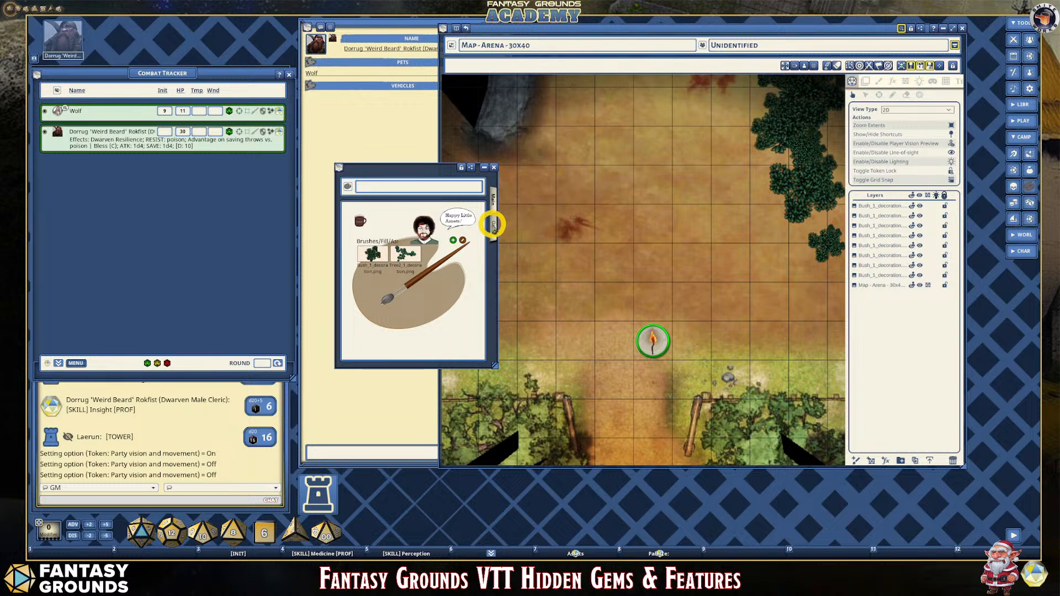
click(492, 223)
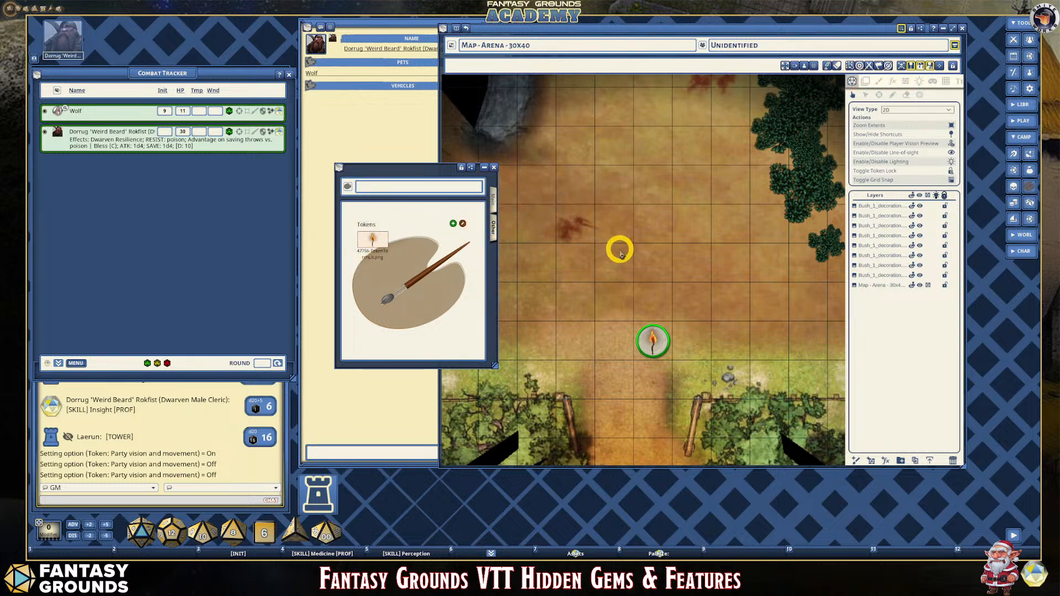
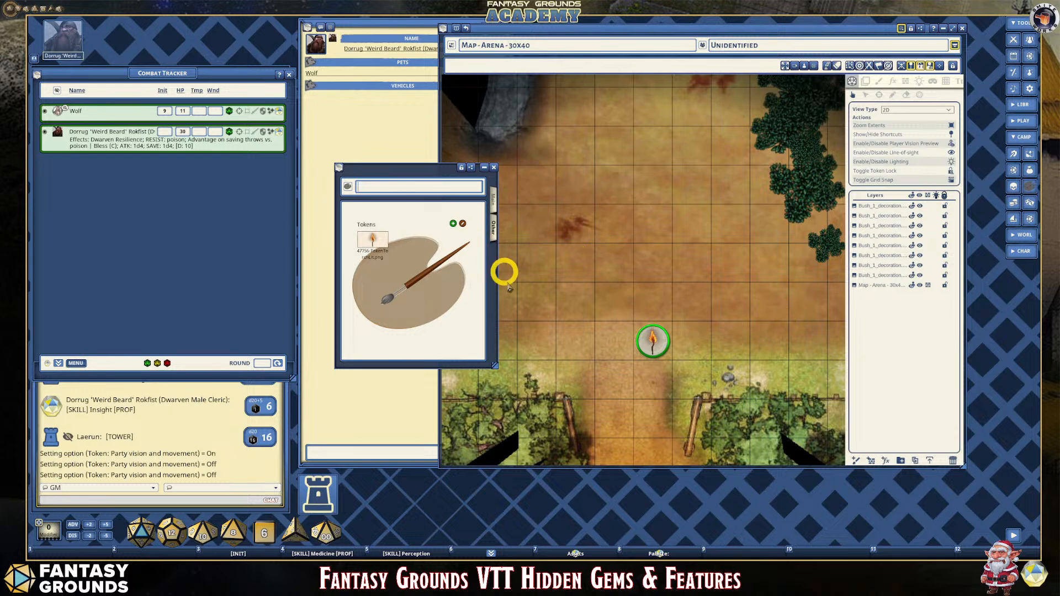
Move the lit torch token three squares up the arena from the path in front of the gate.
mouse_move(660, 347)
drag(660, 346, 651, 225)
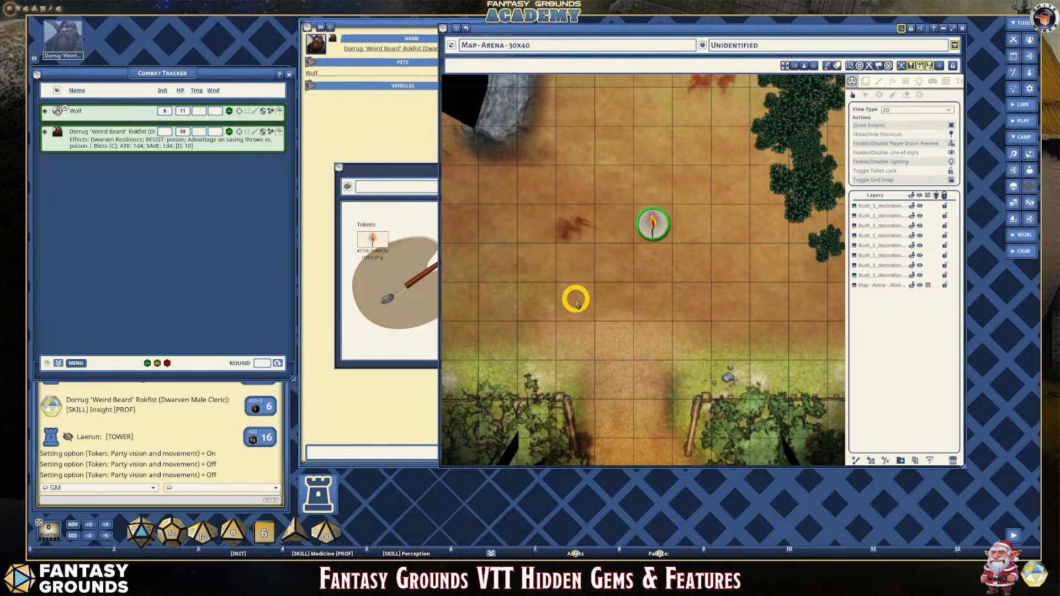
click(171, 196)
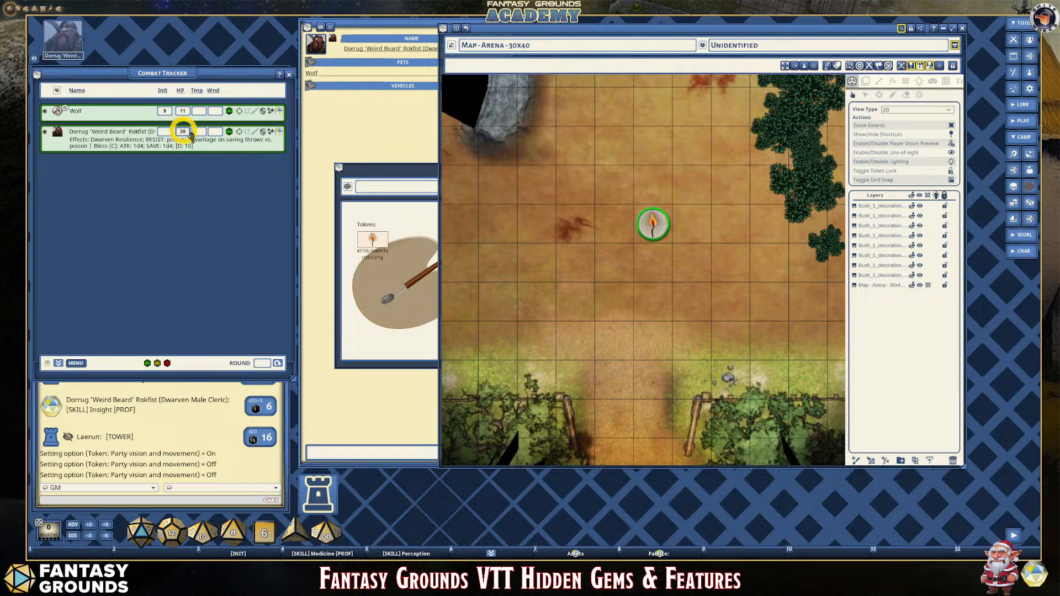
scroll(595, 275, up, 1)
scroll(595, 275, up, 1)
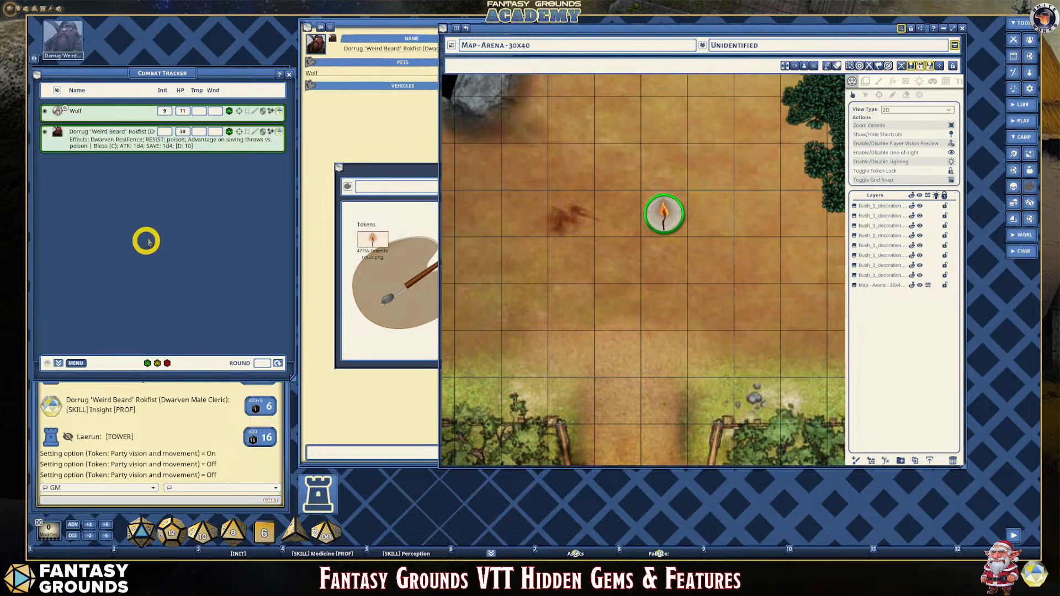
scroll(722, 290, down, 1)
scroll(632, 257, up, 1)
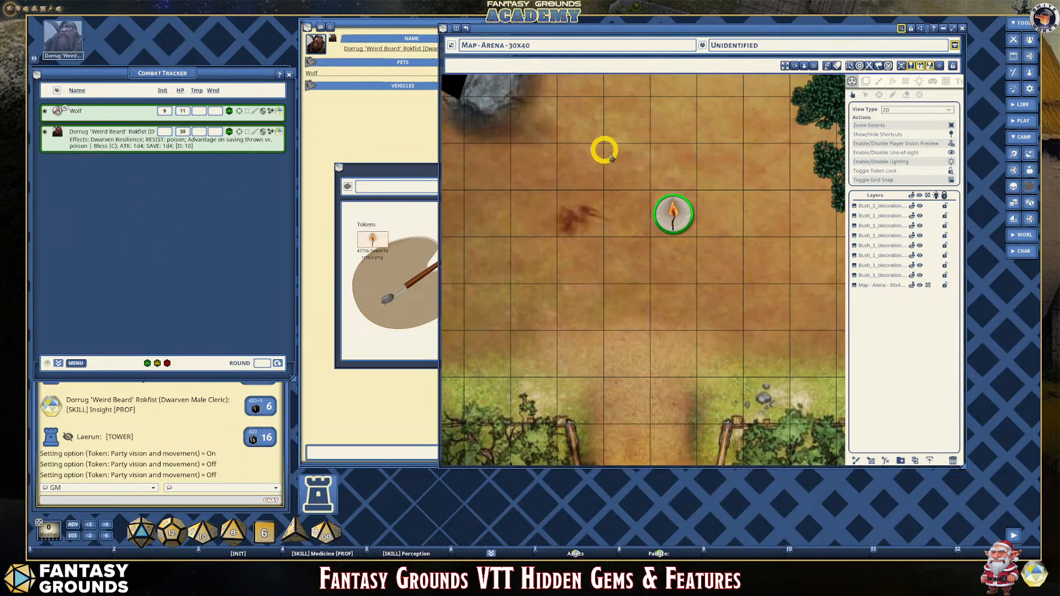
scroll(562, 332, up, 1)
scroll(562, 331, down, 2)
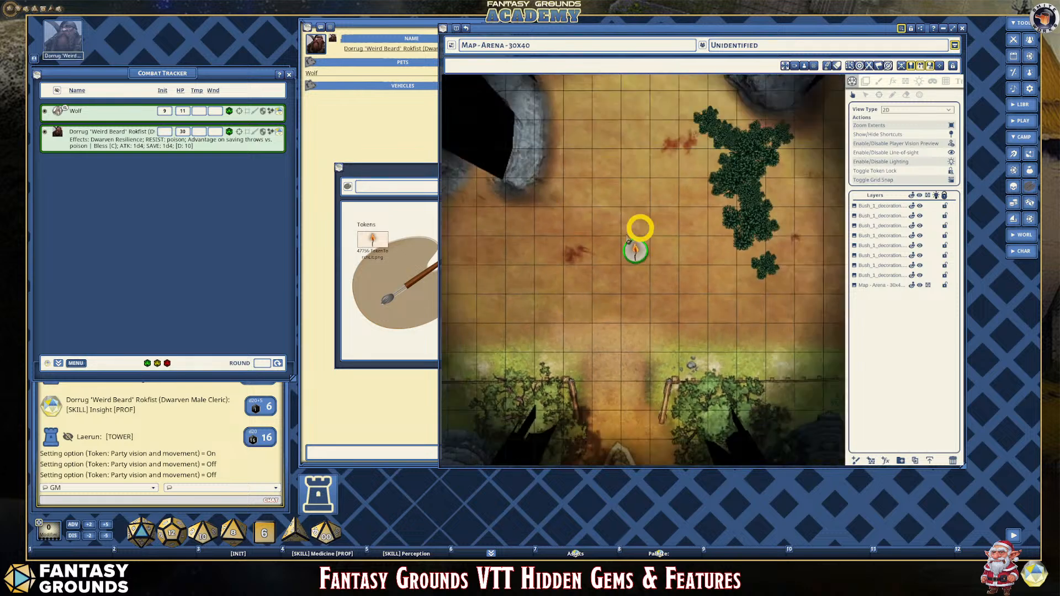
scroll(639, 230, down, 1)
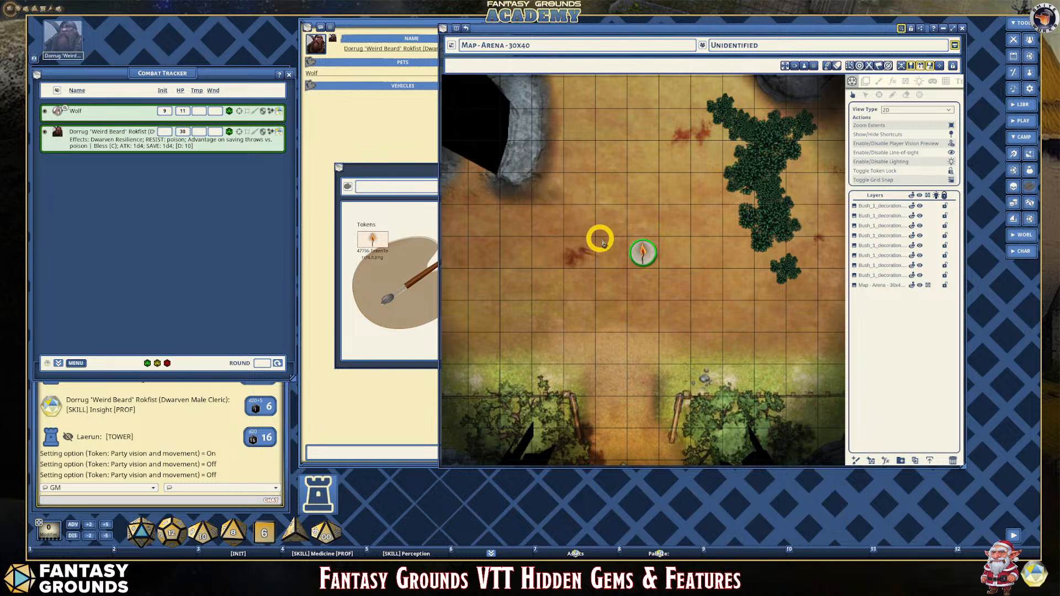
Move the torch token one square up the arena and back again.
click(643, 251)
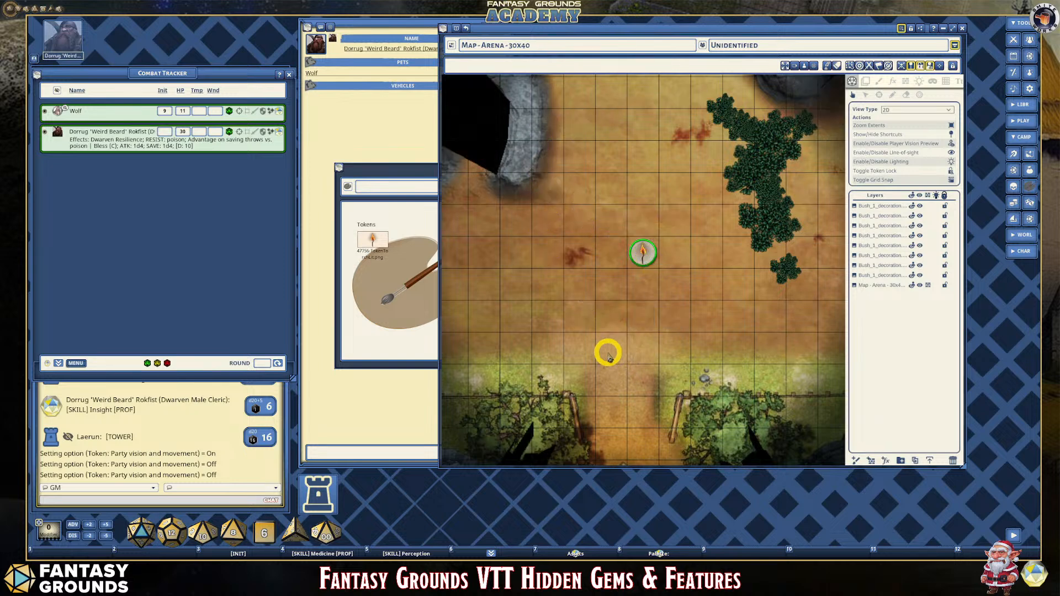
click(644, 250)
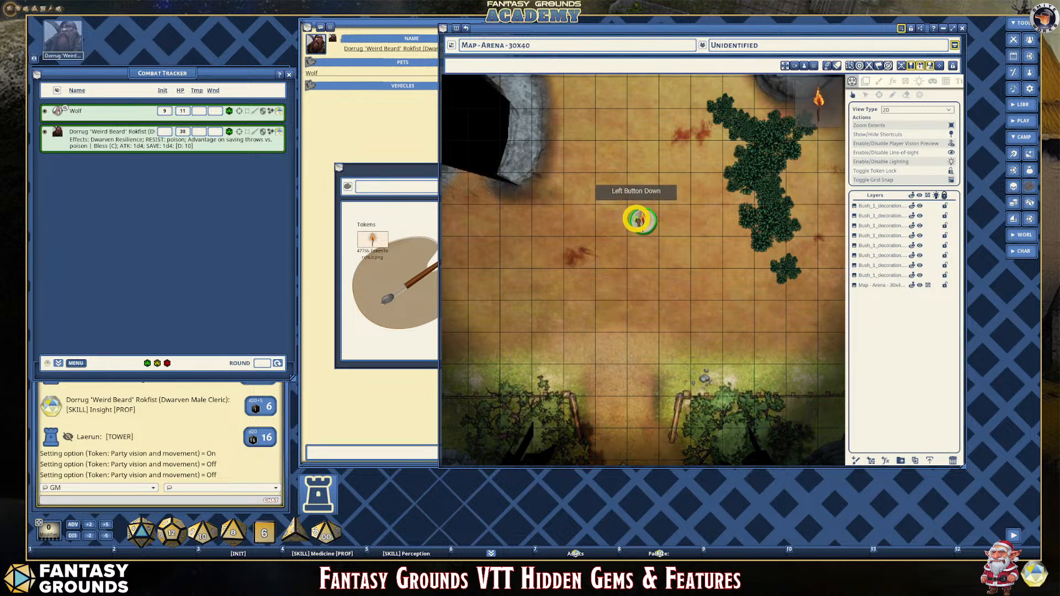
scroll(672, 291, up, 3)
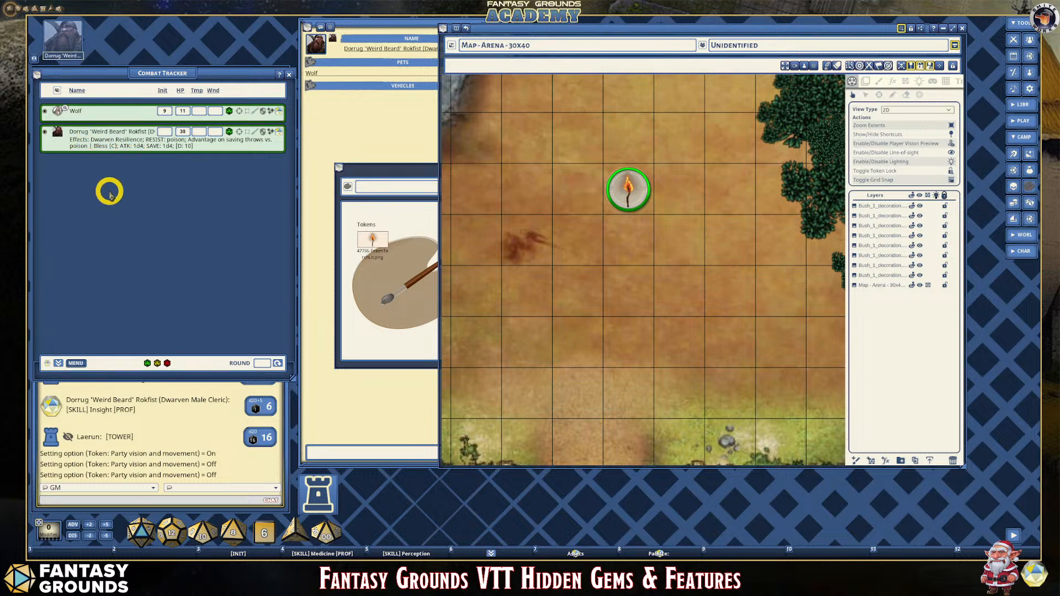
drag(628, 189, 81, 148)
scroll(624, 186, down, 2)
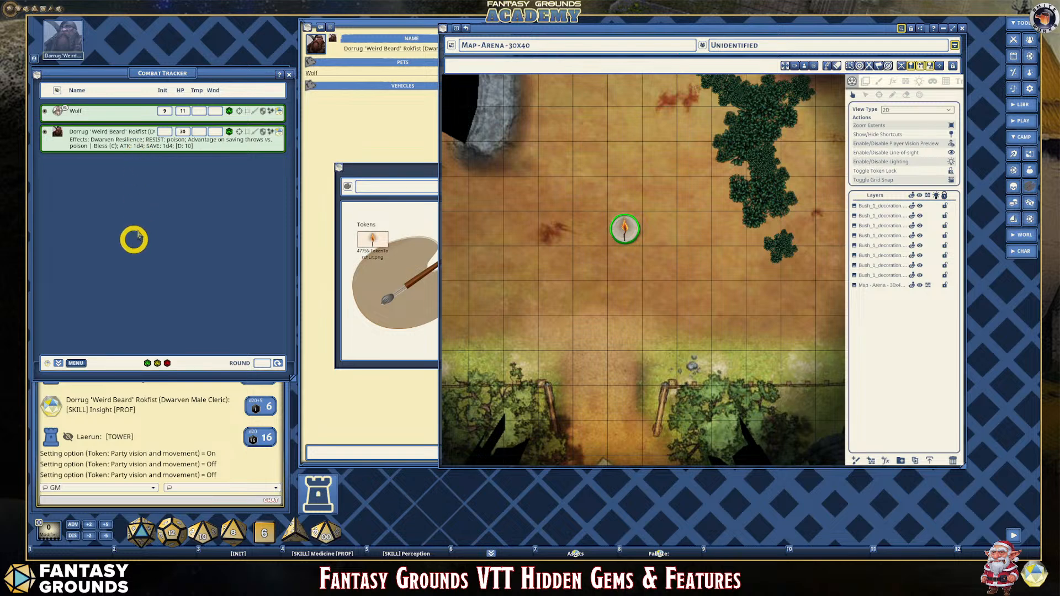
mouse_move(634, 230)
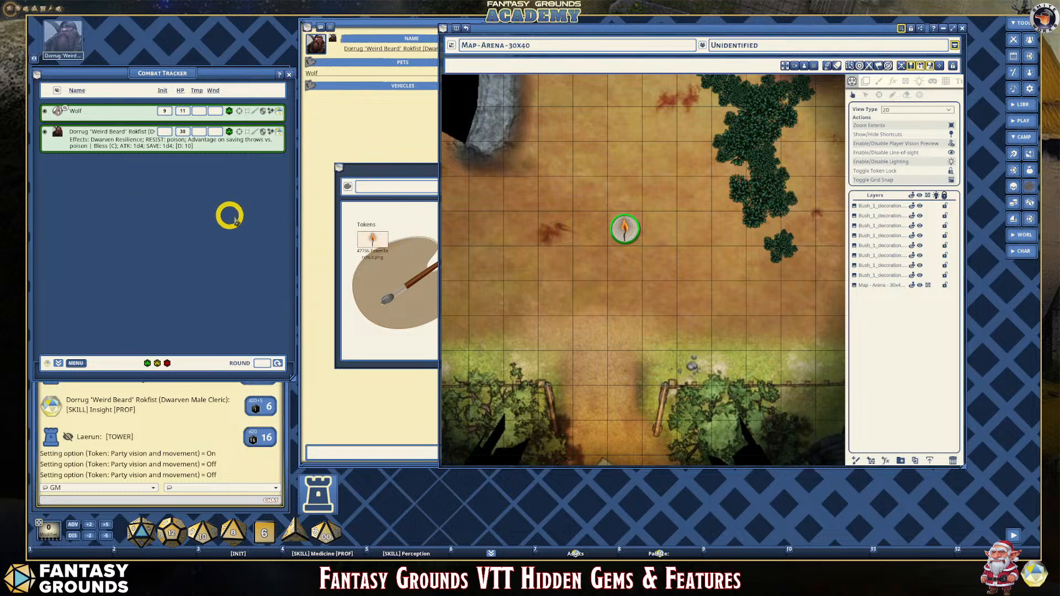
scroll(563, 269, down, 2)
scroll(562, 269, up, 2)
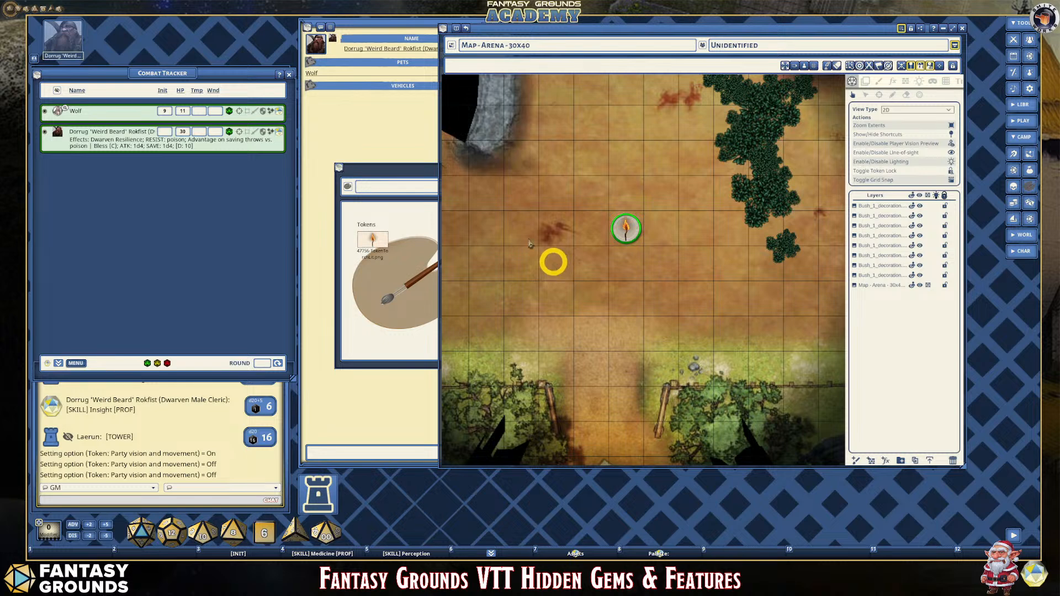
Bring the palette window in front of the arena map and close it.
click(410, 166)
click(626, 229)
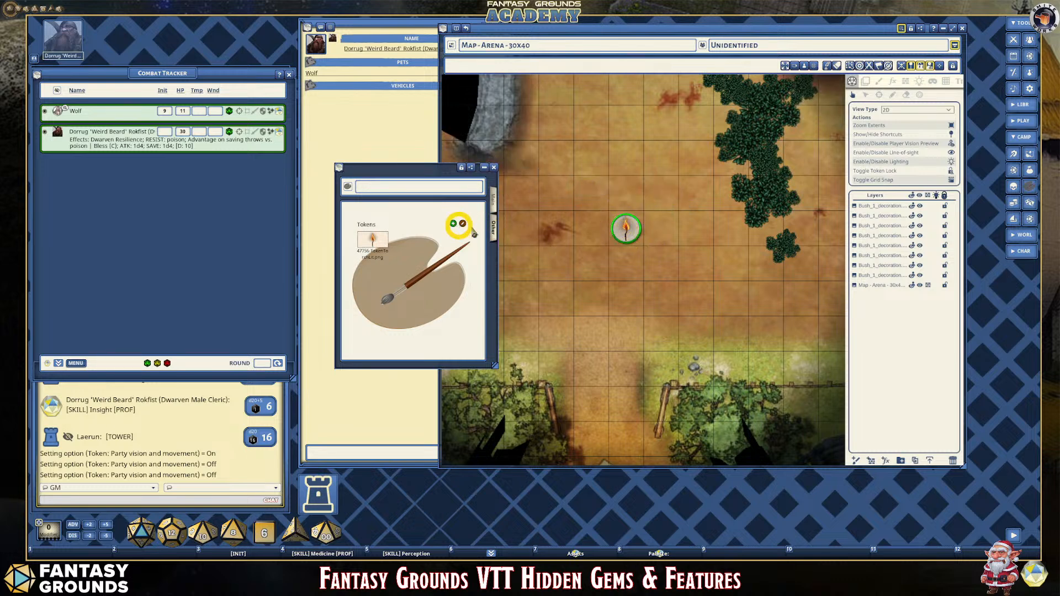
scroll(649, 241, down, 2)
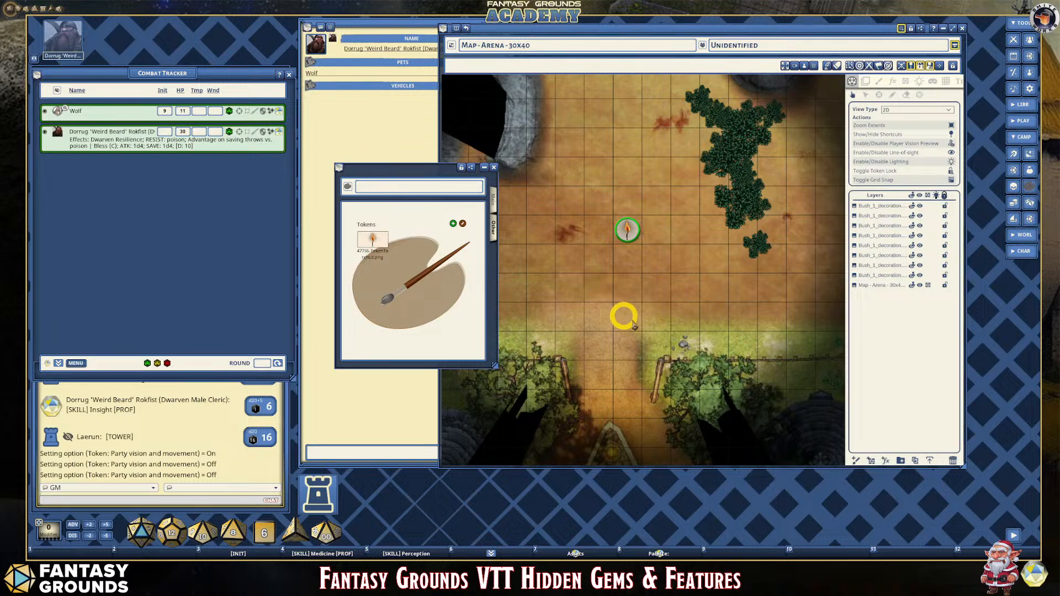
scroll(661, 328, up, 2)
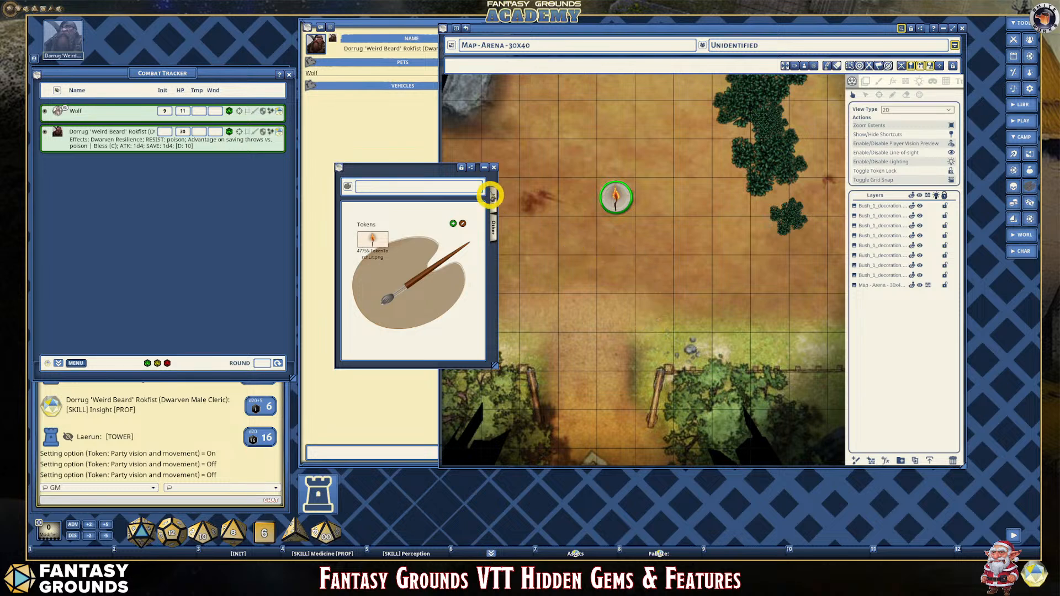
click(494, 167)
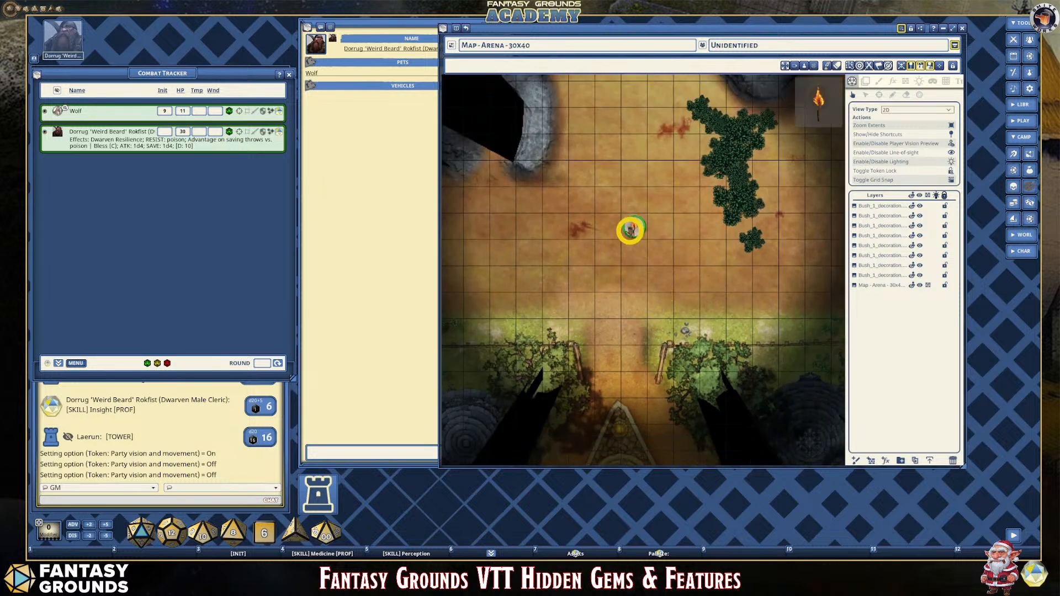
Move the lit torch token beside the curved stone wall, up near the wolf and dwarf, and back down to the middle of the arena.
scroll(630, 226, down, 3)
drag(629, 227, 526, 200)
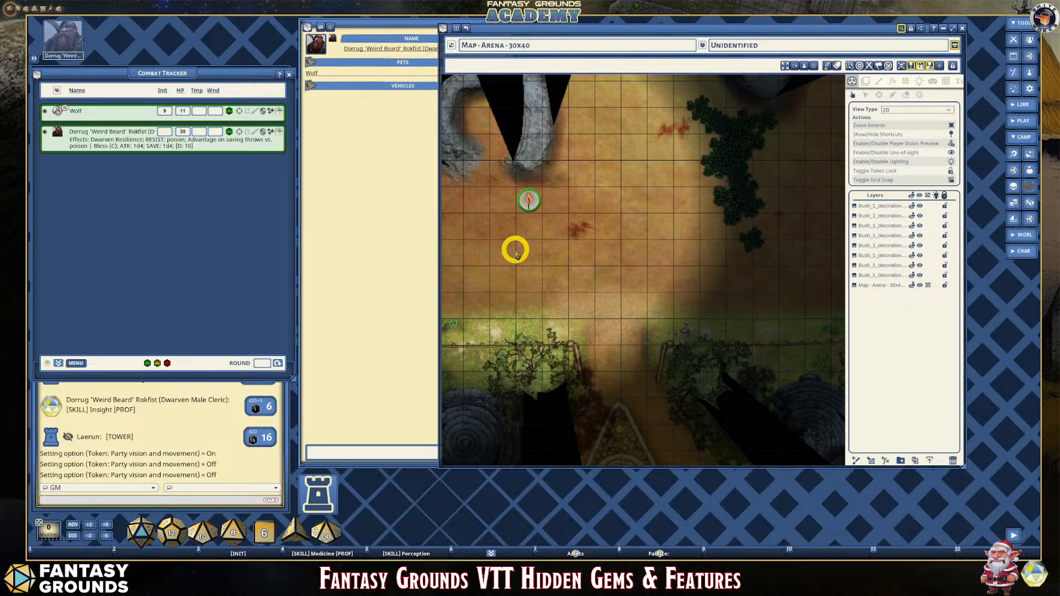
scroll(577, 264, down, 5)
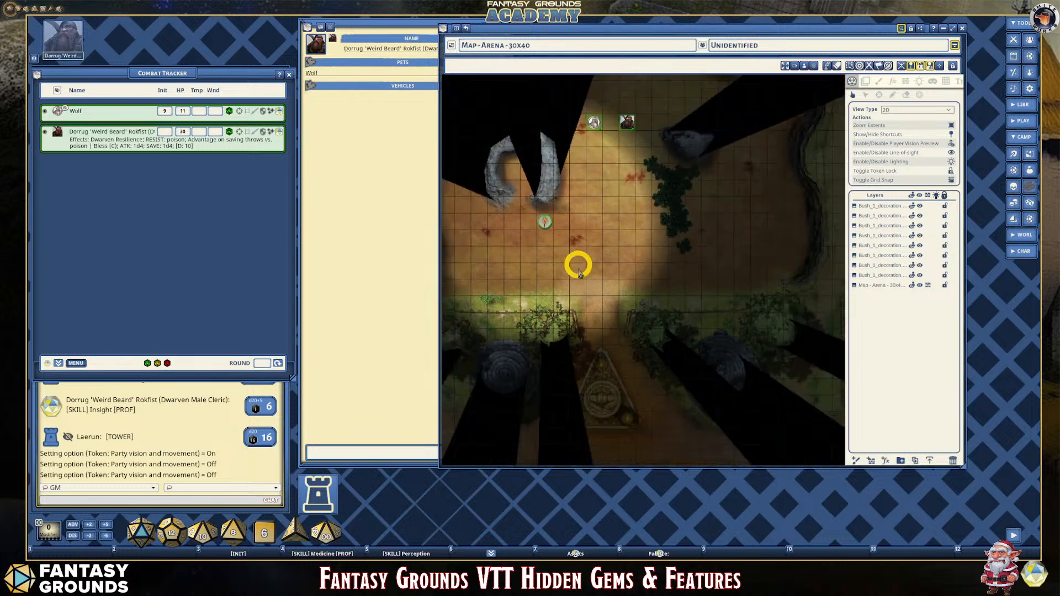
scroll(575, 257, up, 5)
drag(527, 200, 631, 119)
scroll(621, 243, down, 3)
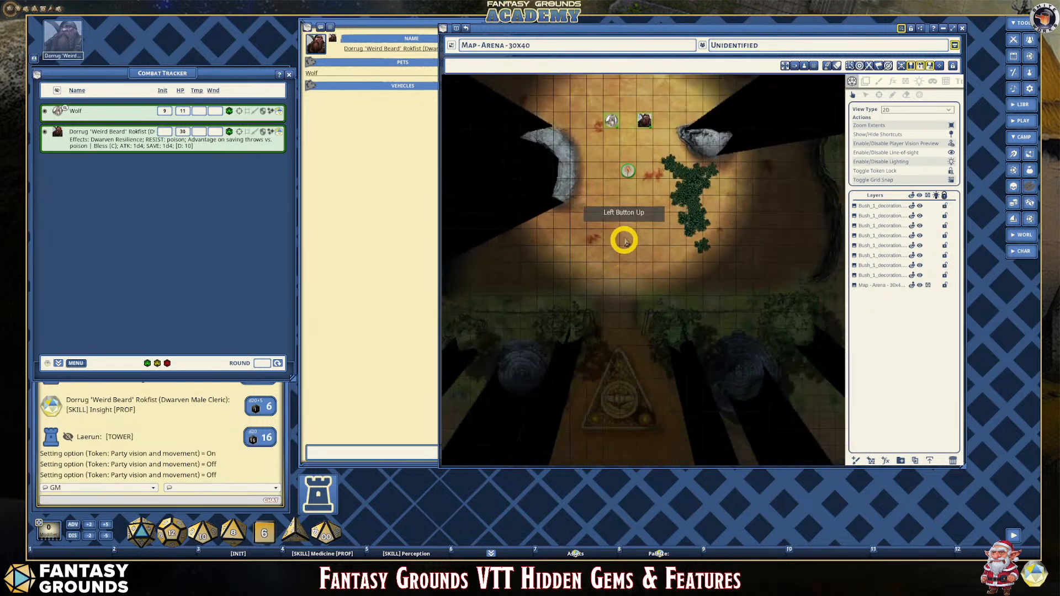
drag(626, 178, 613, 236)
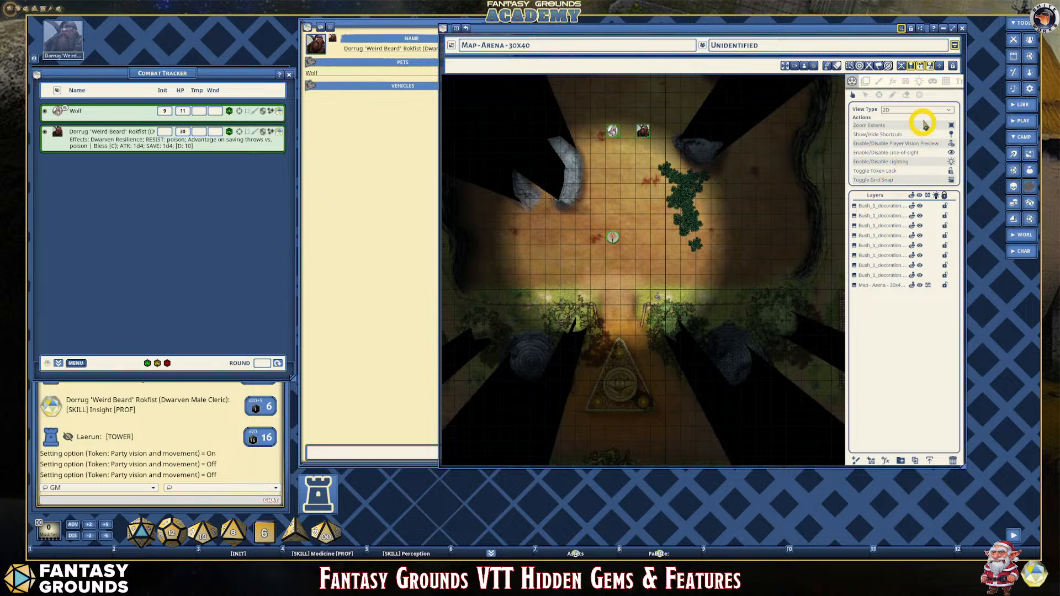
Expand the sidebar's World Builder group, view its Locations and Story lists, and close both.
click(1018, 236)
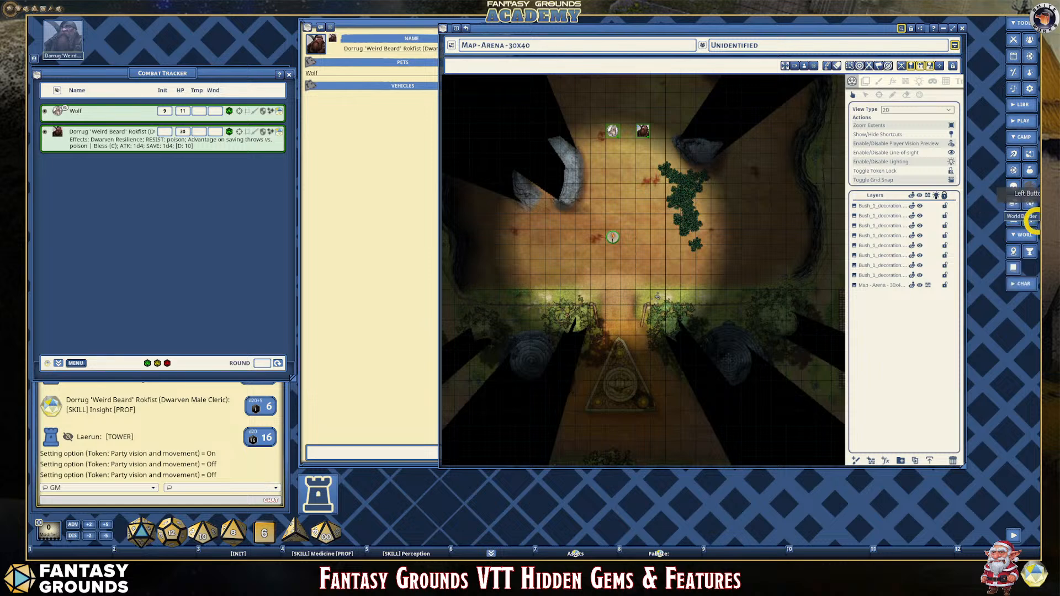
click(1017, 253)
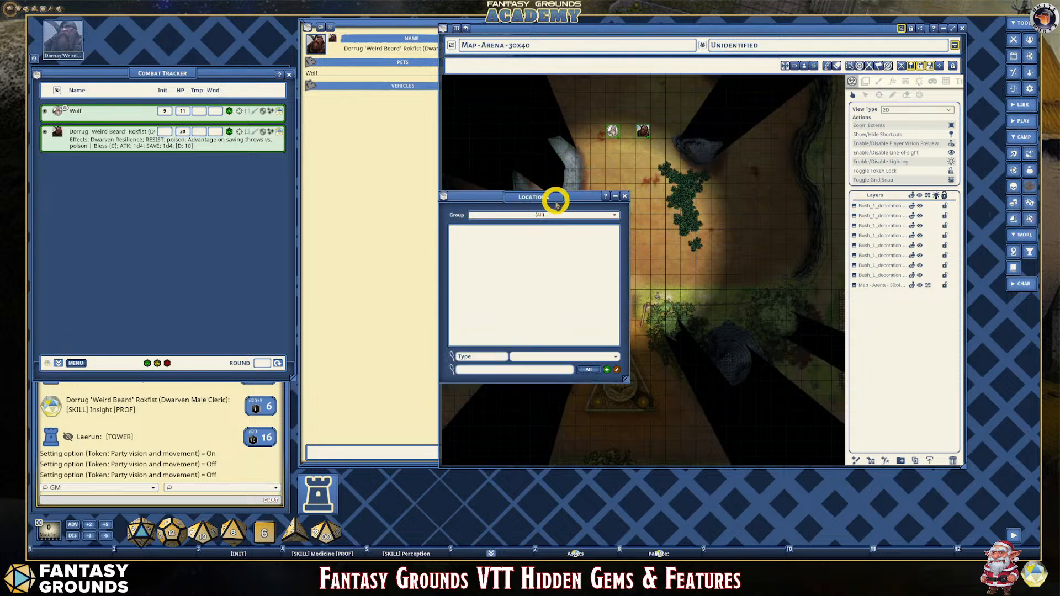
drag(554, 199, 788, 235)
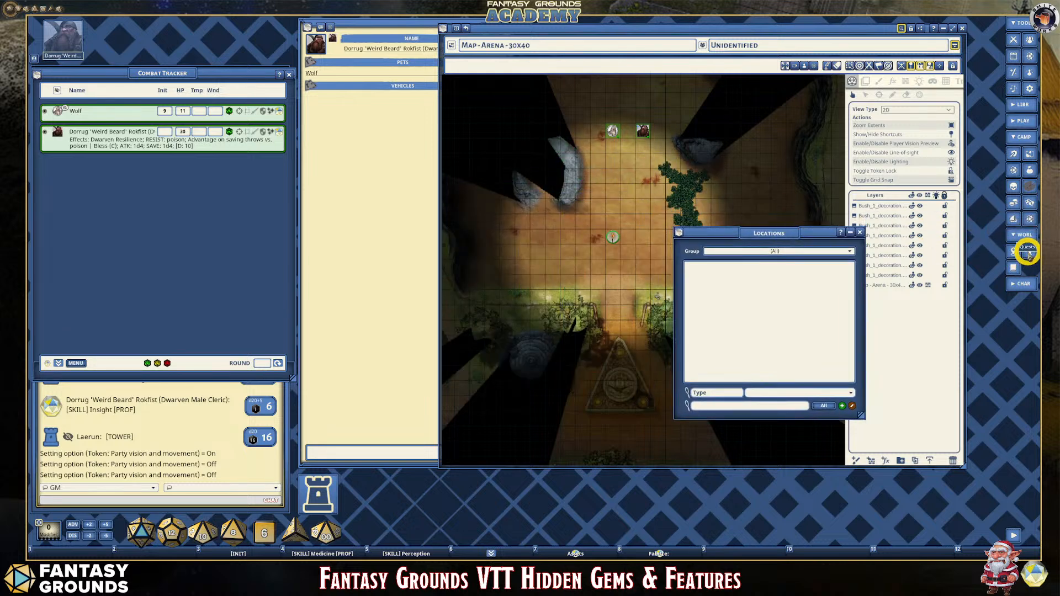
click(1014, 266)
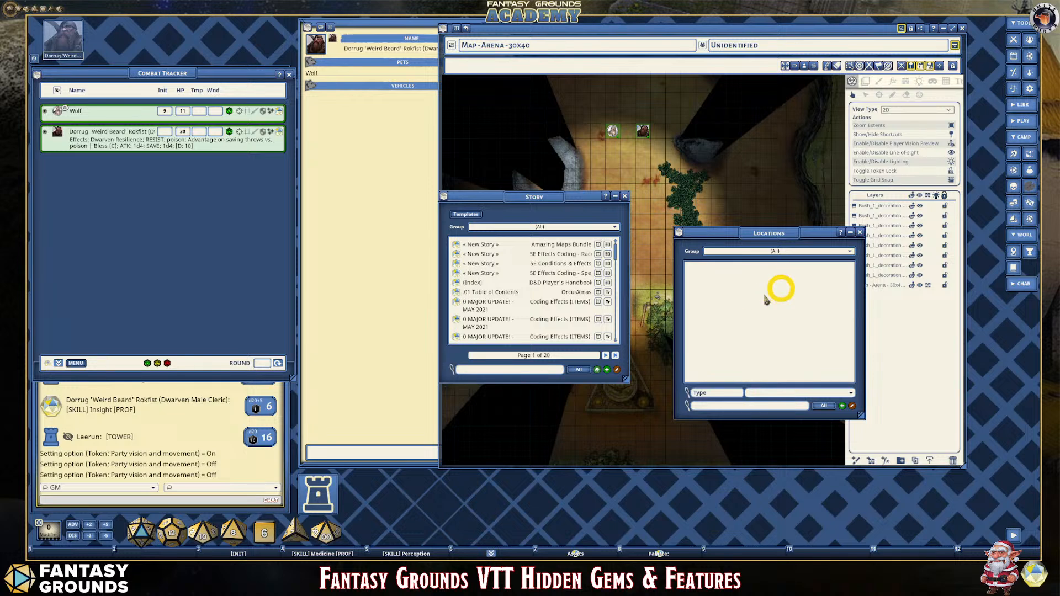
click(625, 196)
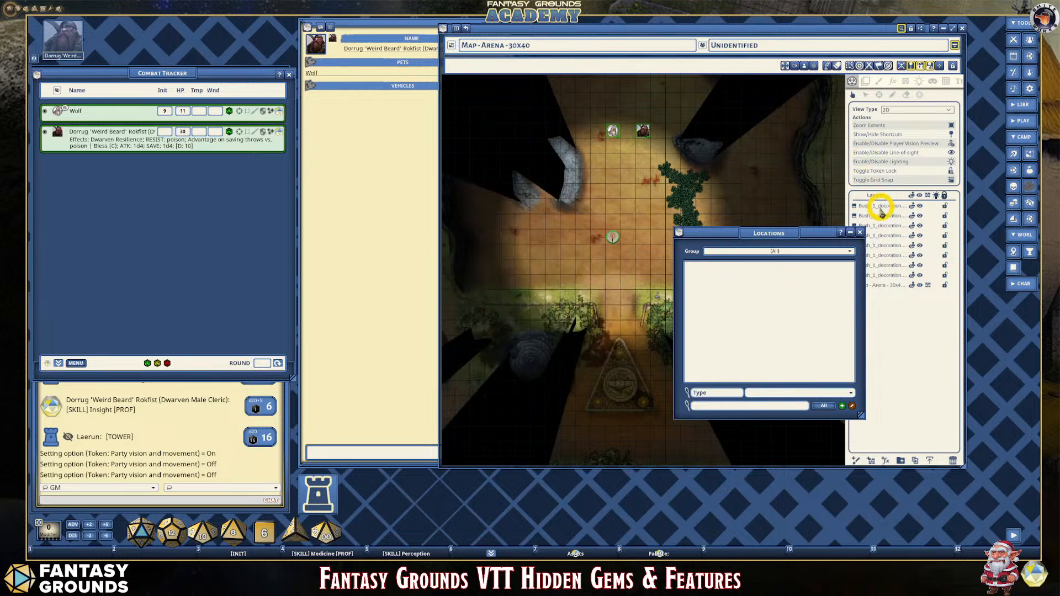
click(860, 232)
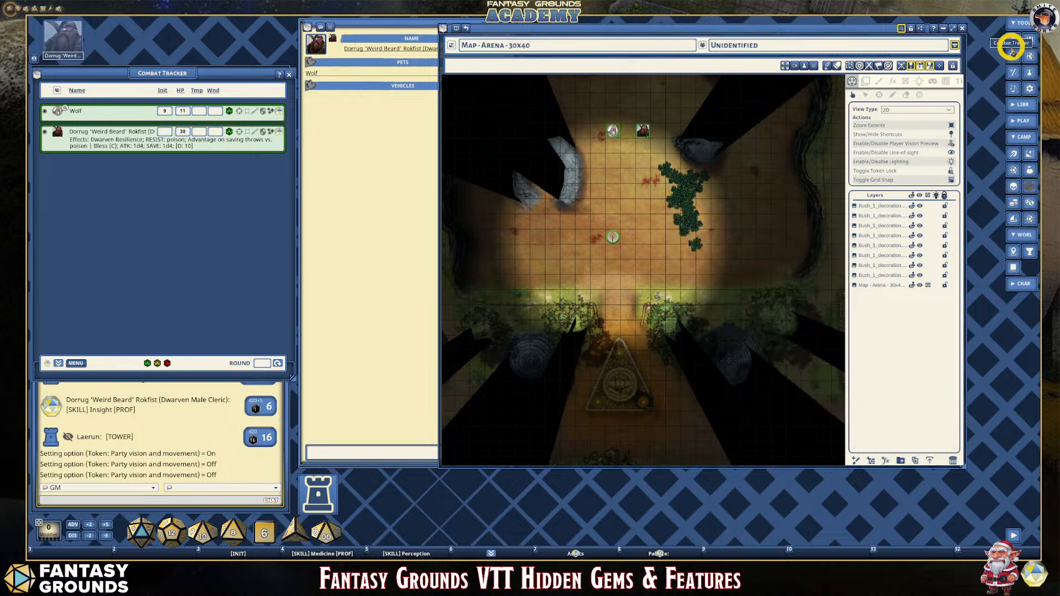
Collapse and re-expand the sidebar's Tool group, and expand the Character, Library and Play groups.
click(1009, 25)
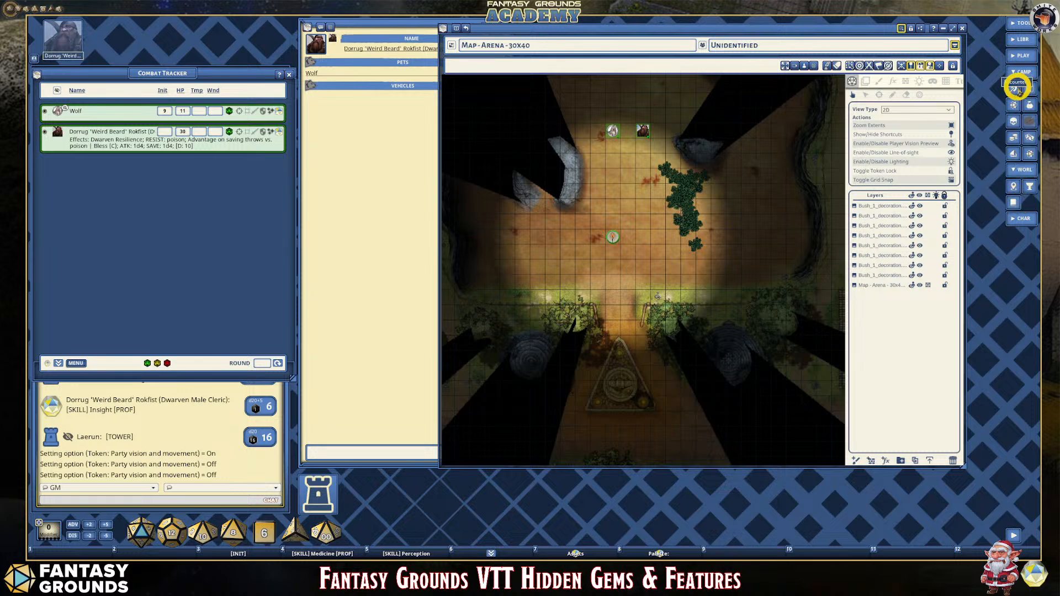
click(1020, 22)
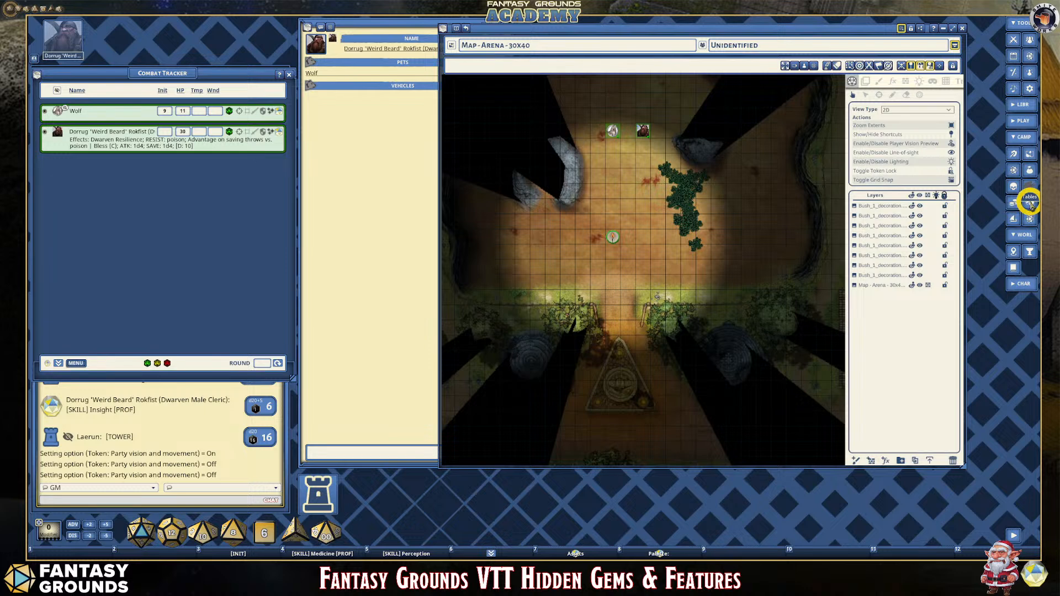
click(1014, 287)
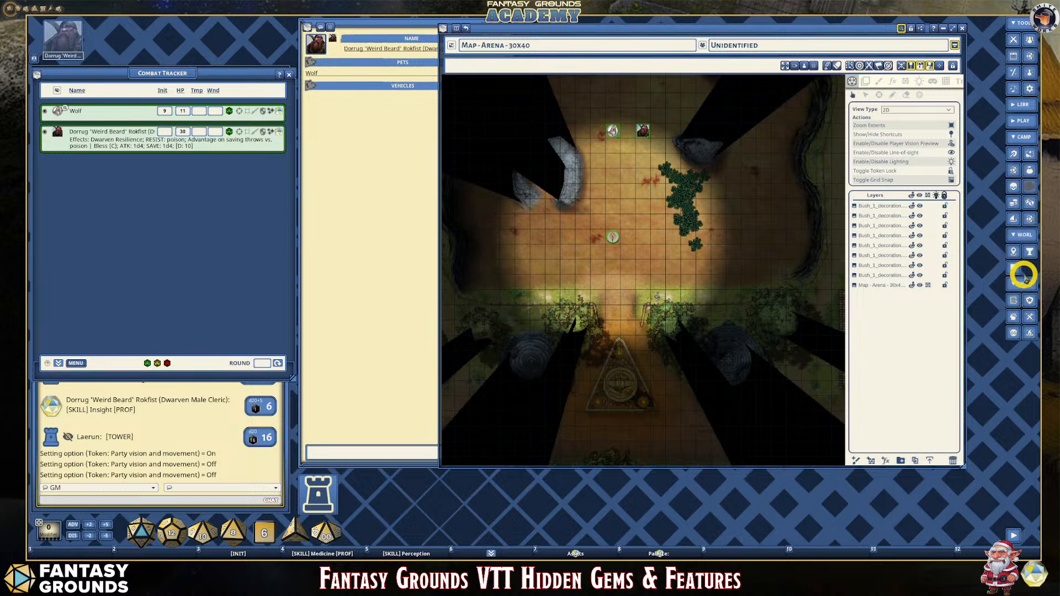
click(1022, 105)
click(1020, 155)
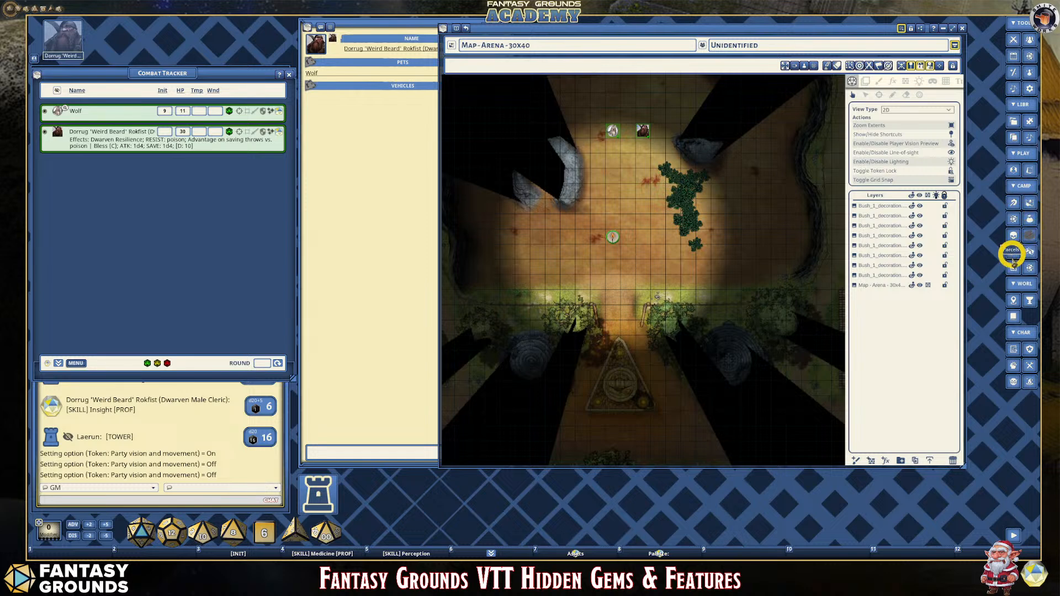
Create a new location record in the Locations list and open its Description and GM Notes fields for text entry.
click(1014, 300)
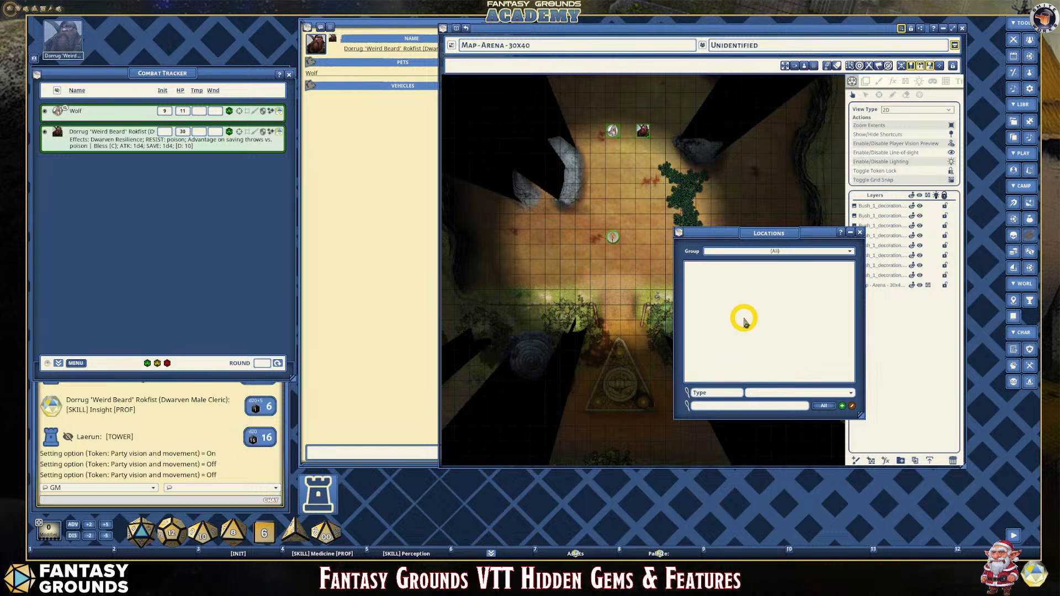
click(842, 405)
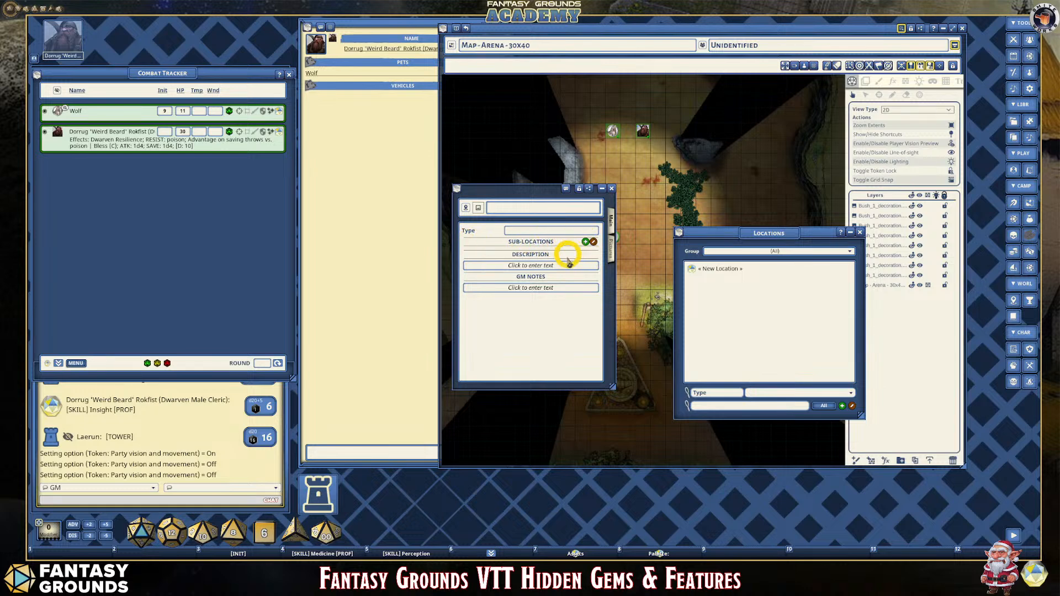
click(539, 266)
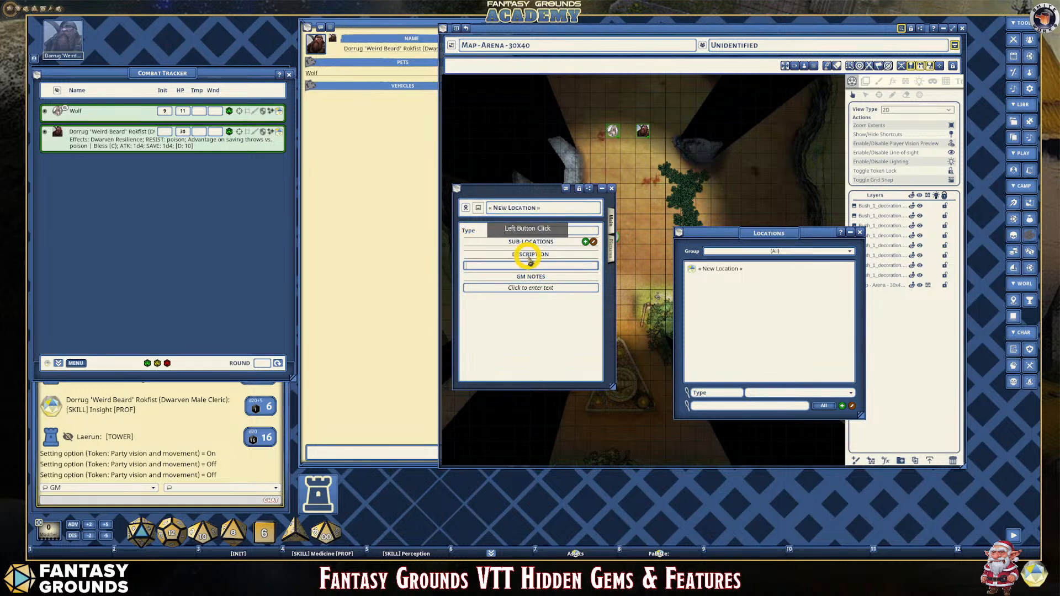
click(540, 288)
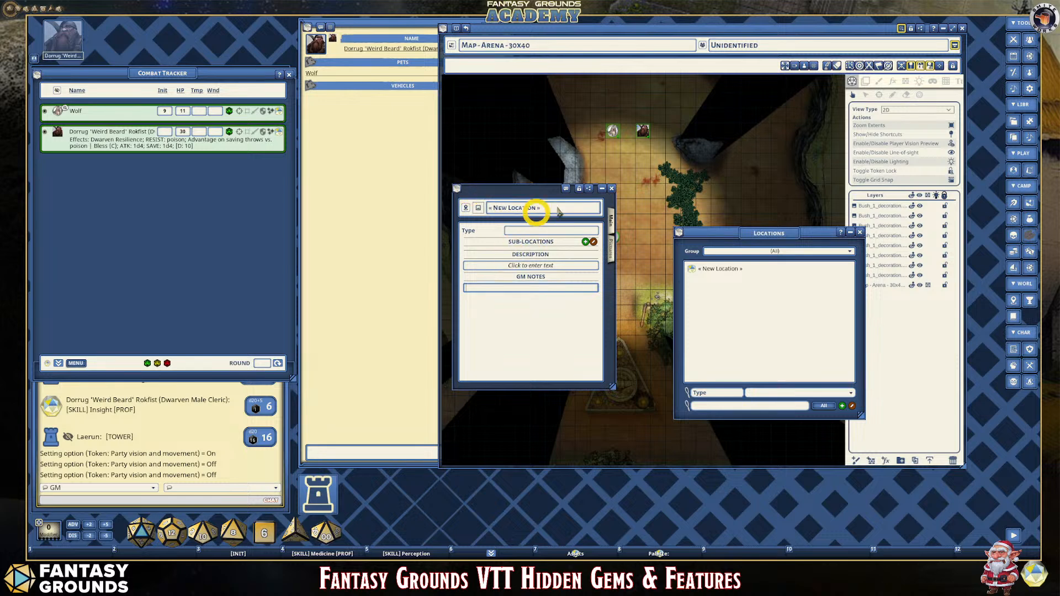
View the new location's picture page, return to its main page, and close both the record and the Locations list.
click(611, 245)
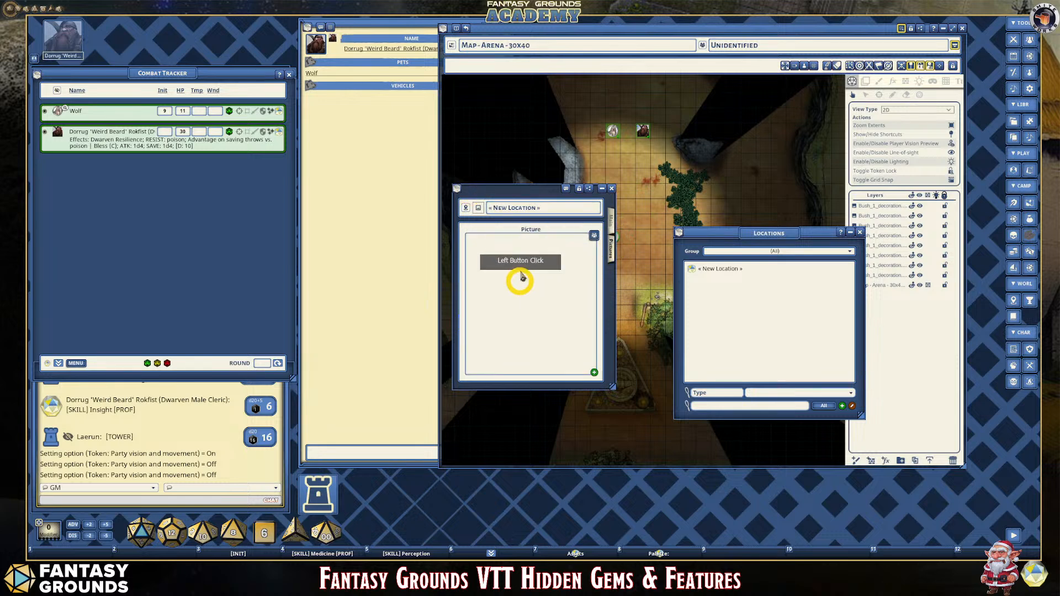
click(611, 221)
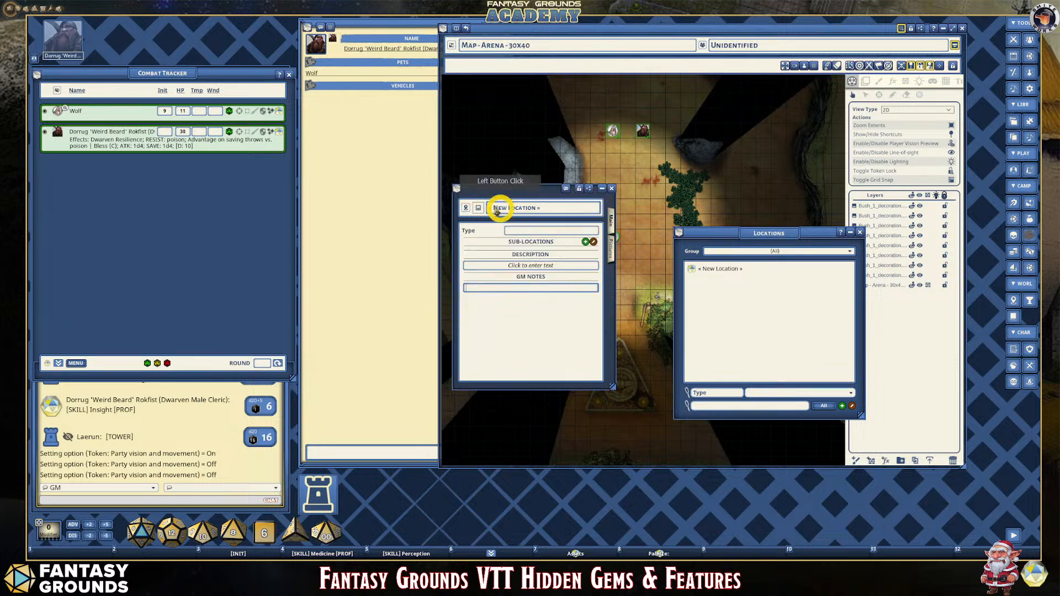
click(513, 210)
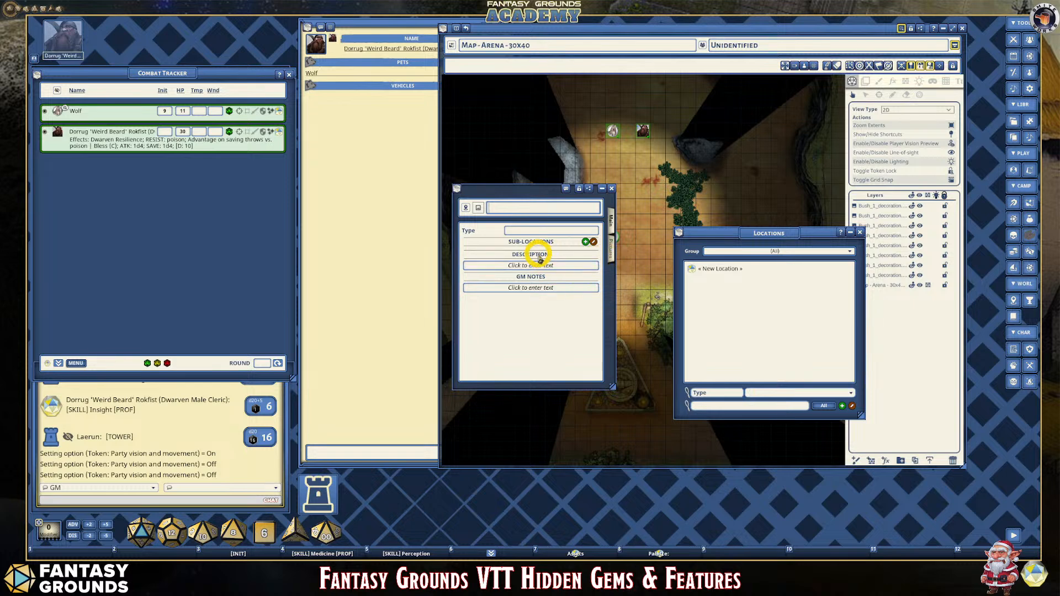
click(611, 189)
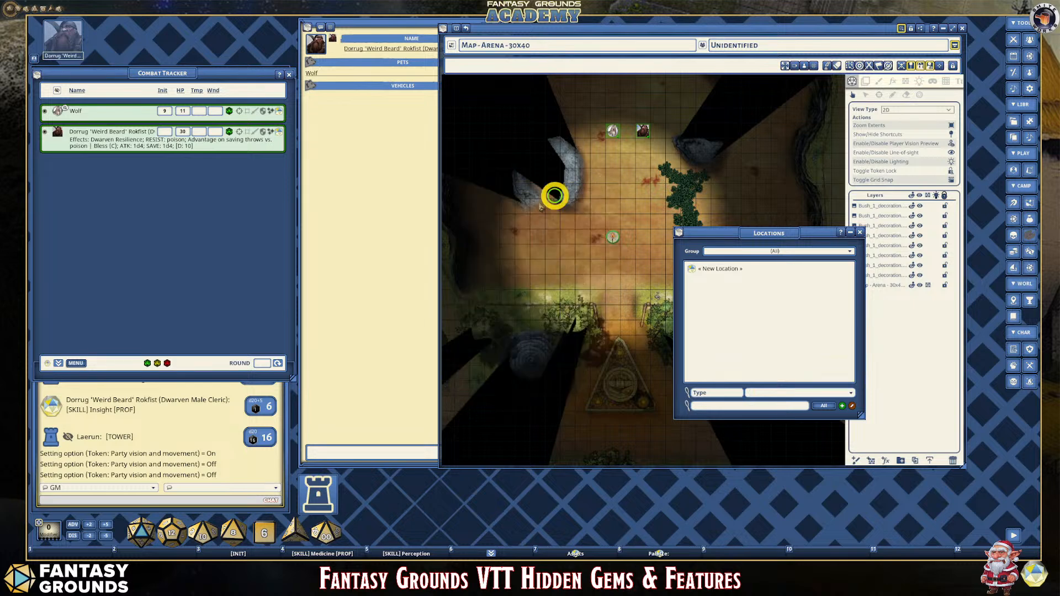
click(859, 232)
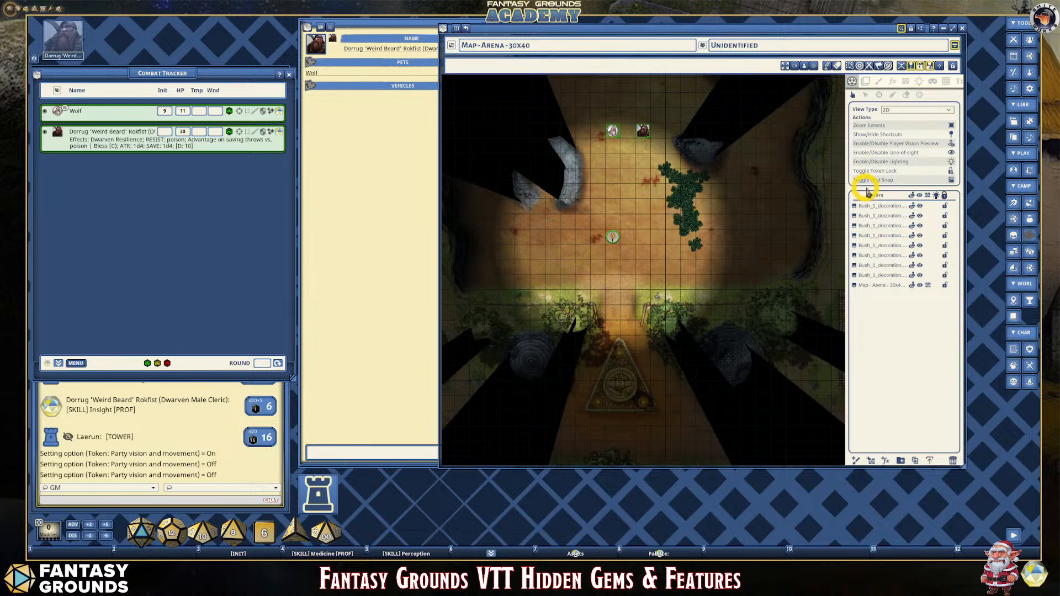
View and close the Player Notes list, and close the arena map.
click(1030, 169)
click(620, 197)
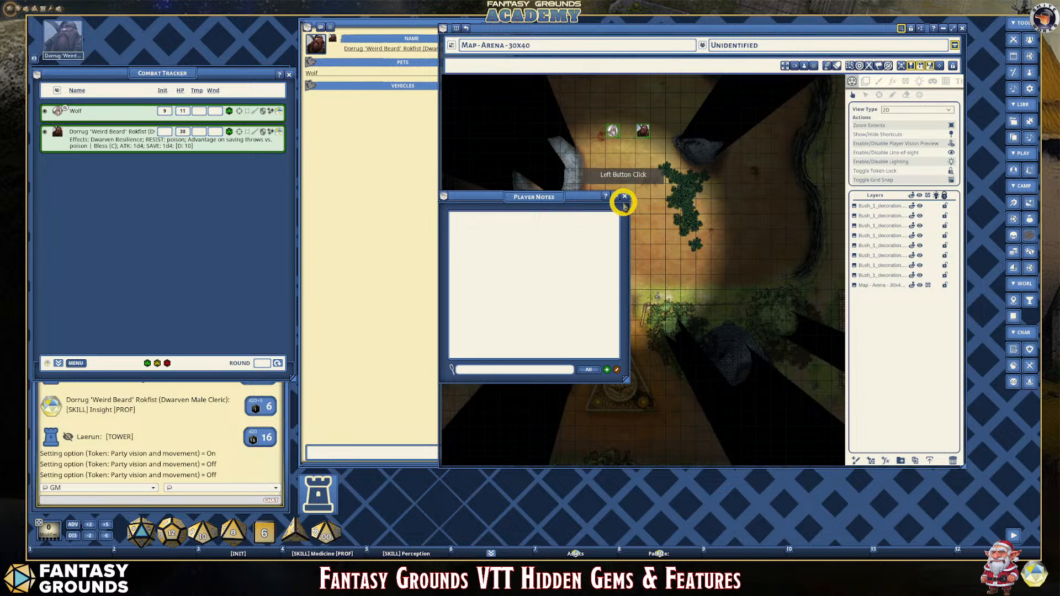
click(863, 265)
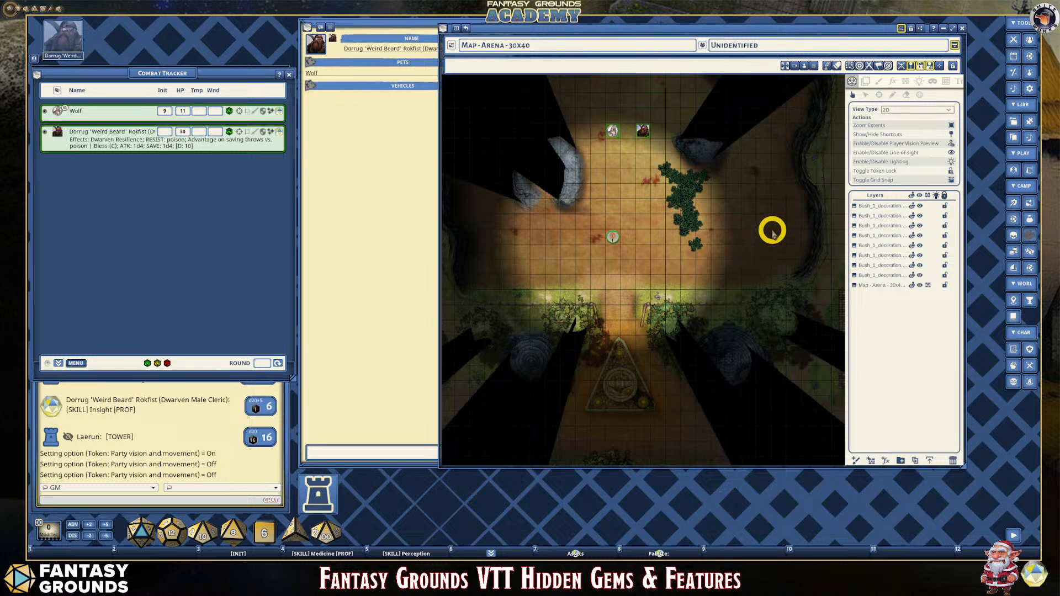
click(961, 33)
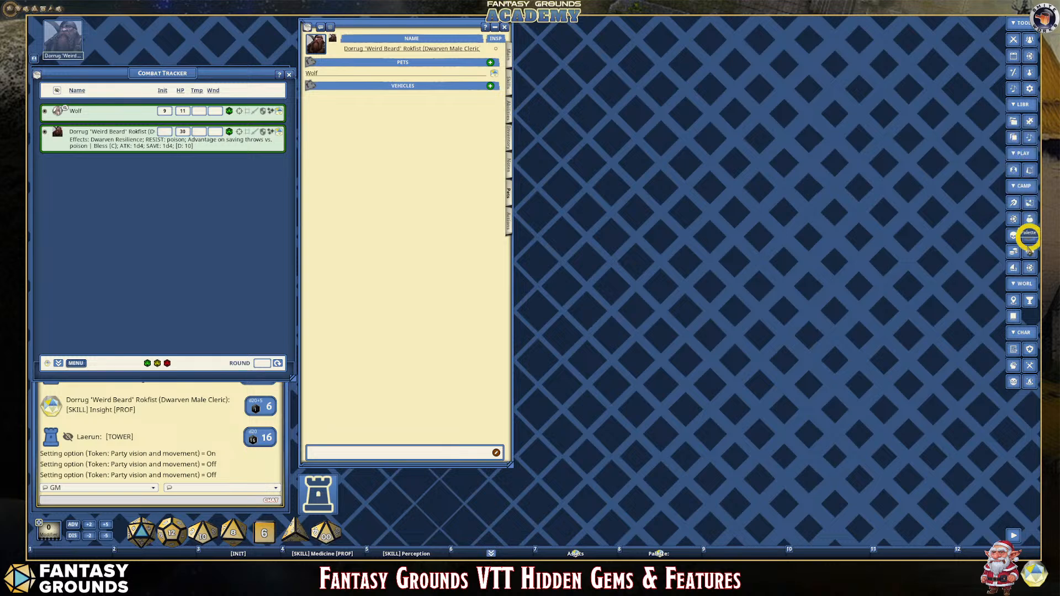
Open the Story list beside the character sheet and place its Story Templates list below it, enlarged to show every template.
click(1014, 316)
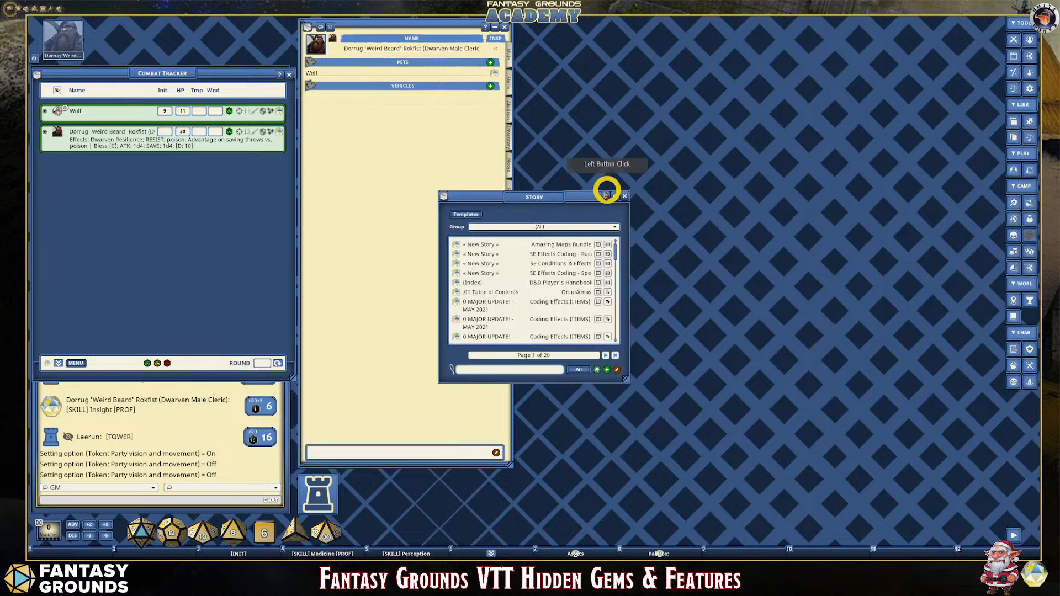
click(544, 198)
drag(544, 199, 631, 34)
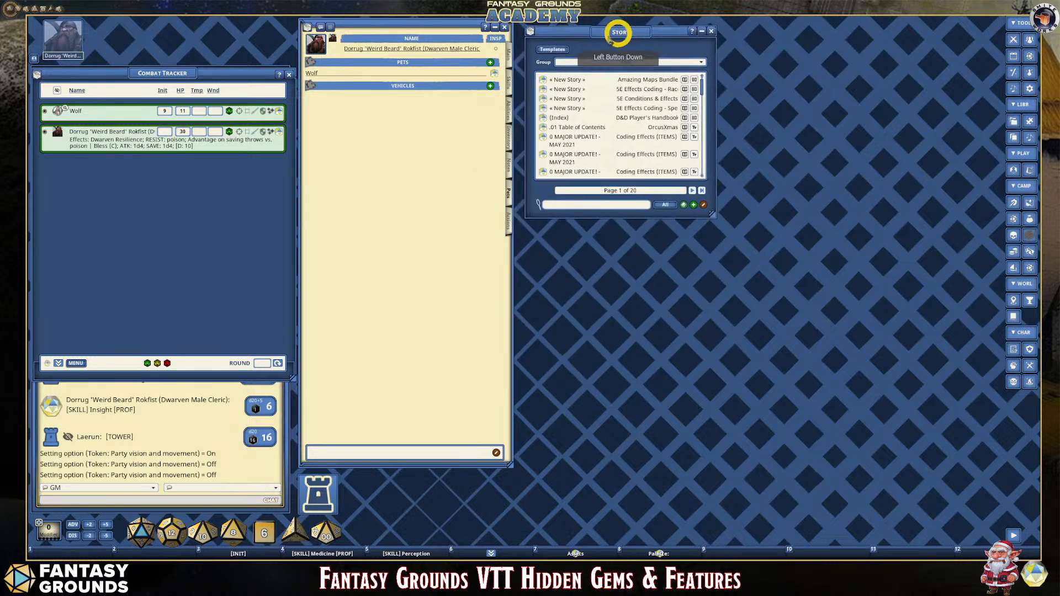
click(551, 52)
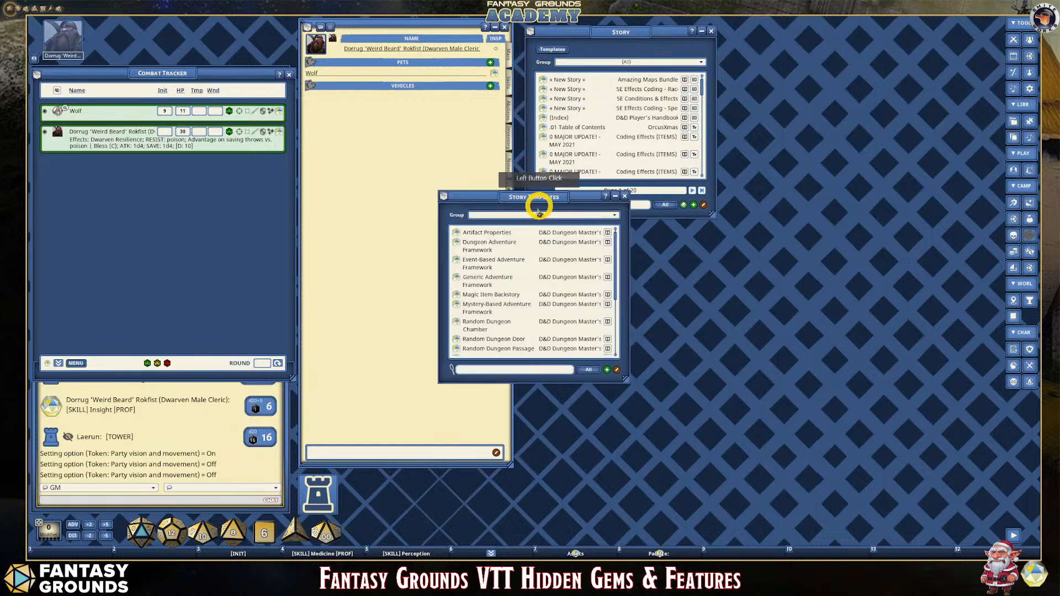
drag(540, 203, 606, 239)
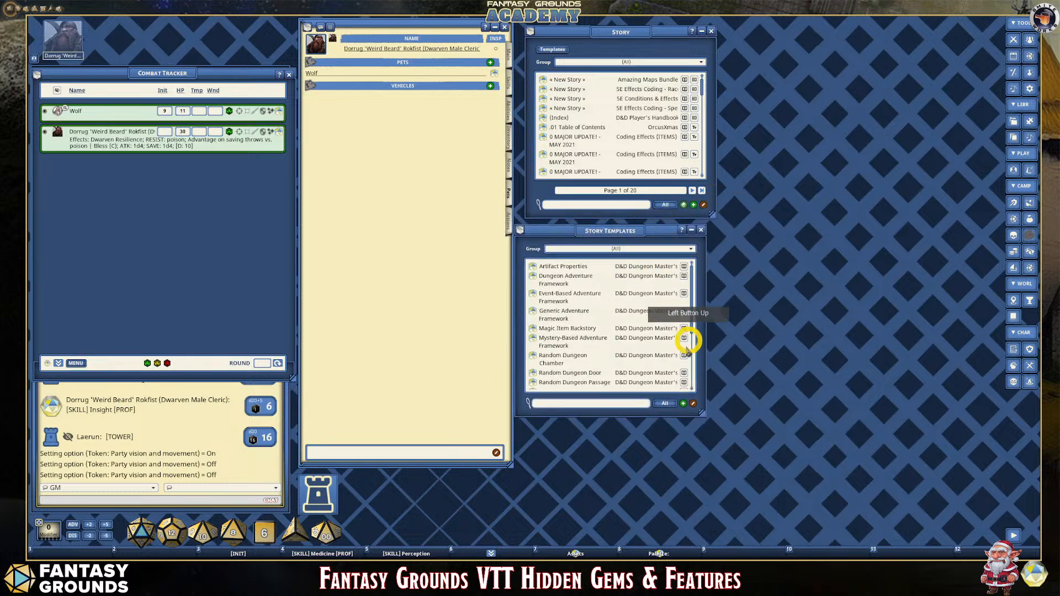
drag(703, 413, 831, 486)
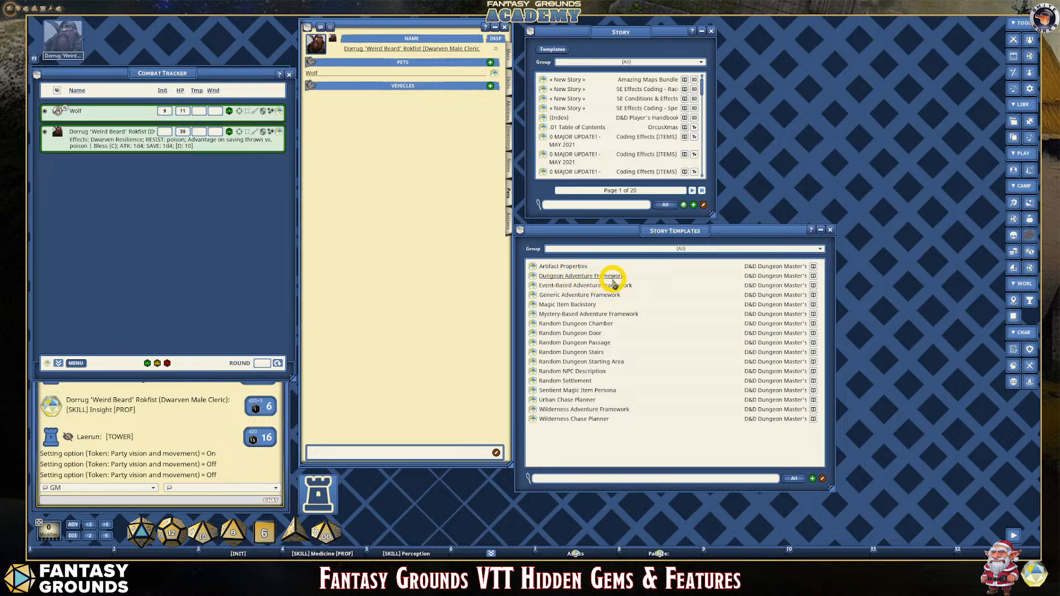
Open the Dungeon Adventure Framework template, close the Story Templates list, and place the template below the Story list.
click(534, 277)
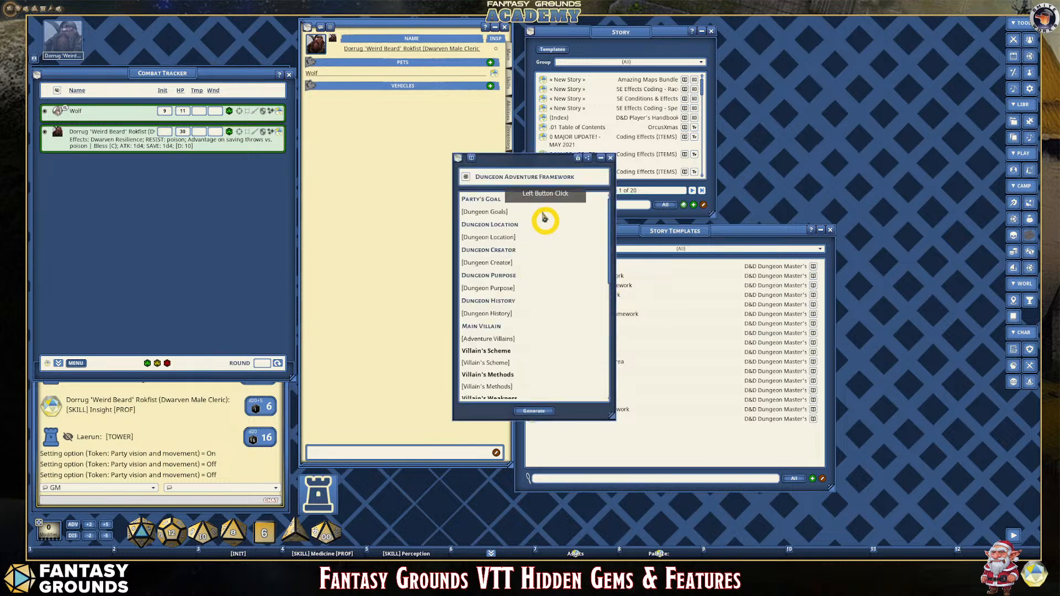
drag(521, 164, 895, 130)
drag(728, 229, 592, 230)
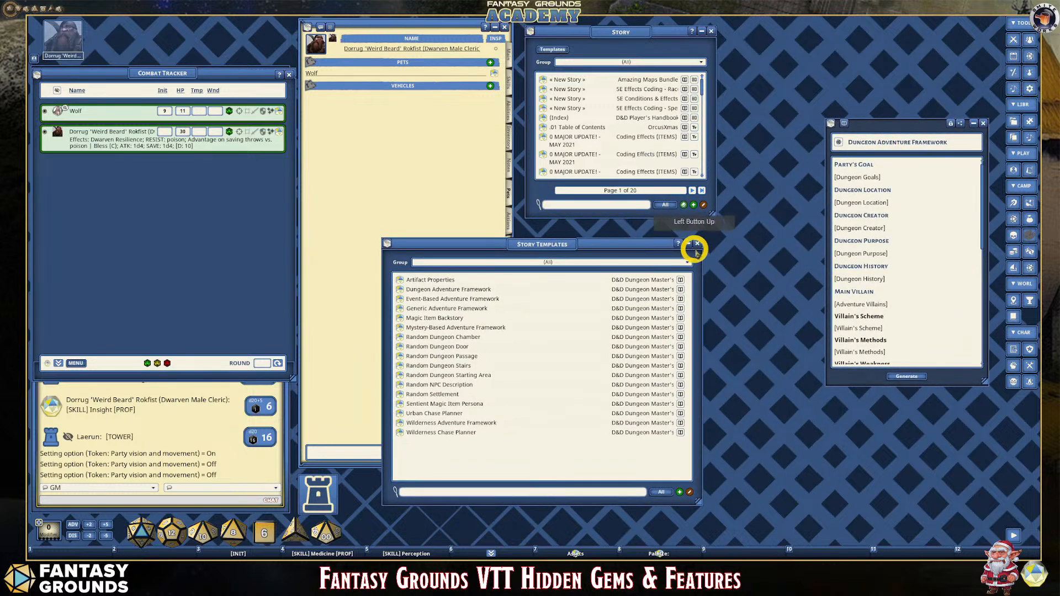
click(696, 231)
drag(897, 130, 600, 221)
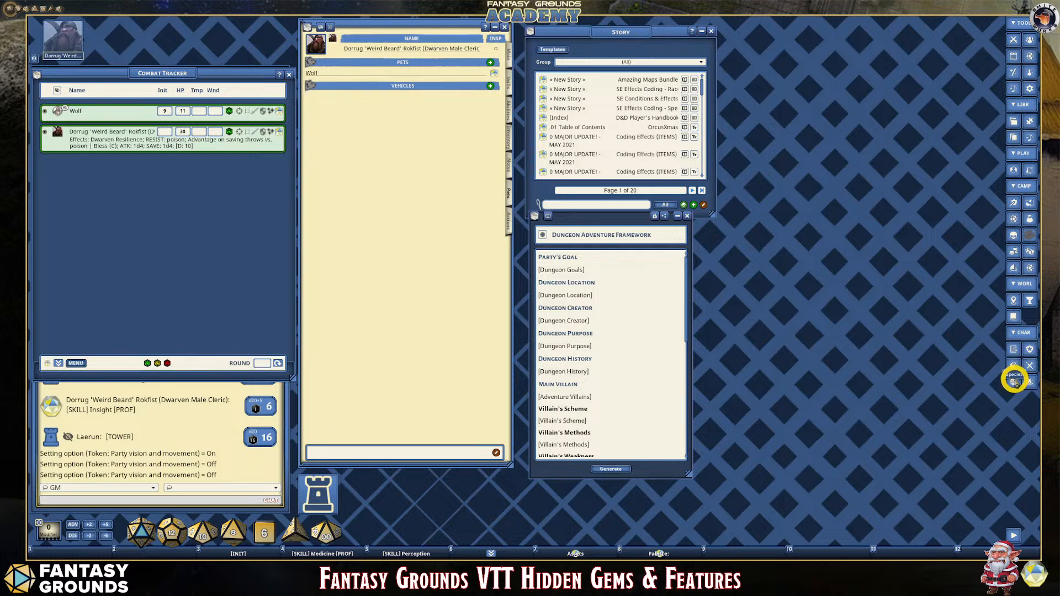
Open the Tables list beside the template, expand its group selection, and browse the groups and tables.
click(1030, 255)
drag(575, 199, 887, 227)
click(929, 241)
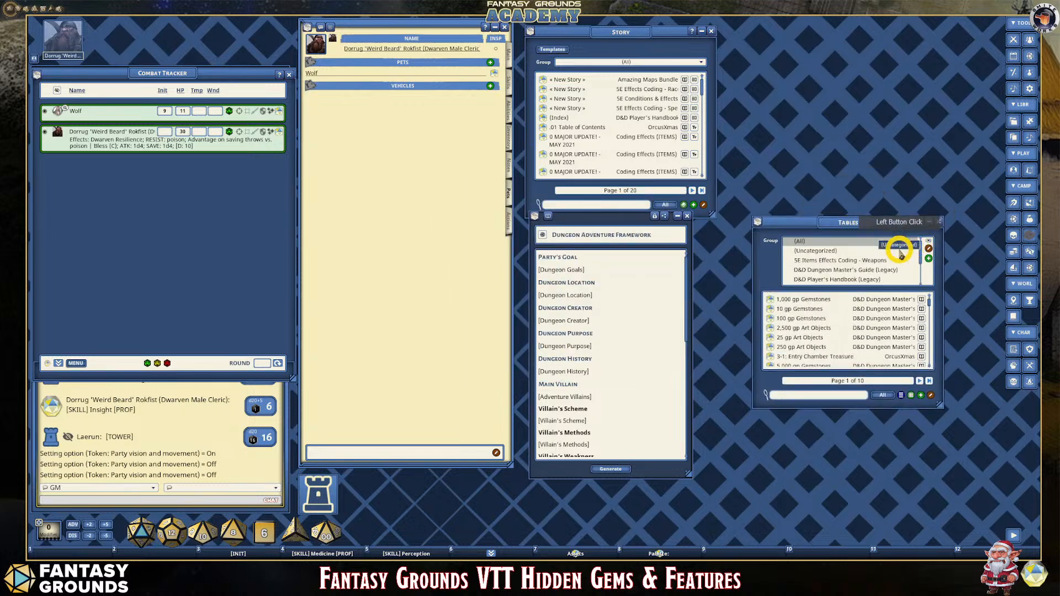
scroll(900, 248, down, 2)
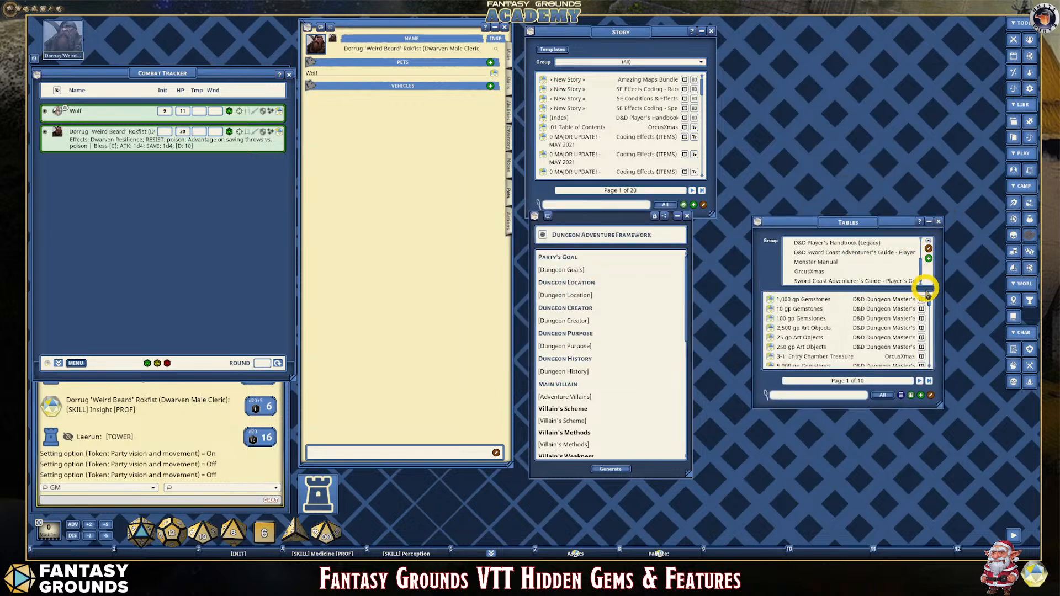
scroll(856, 330, down, 5)
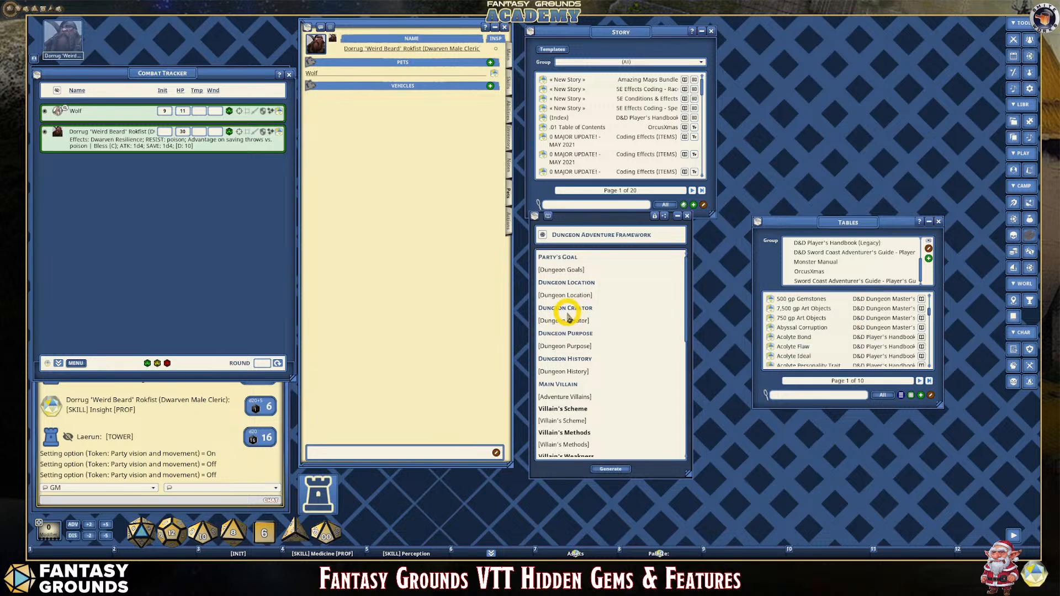
scroll(859, 315, down, 3)
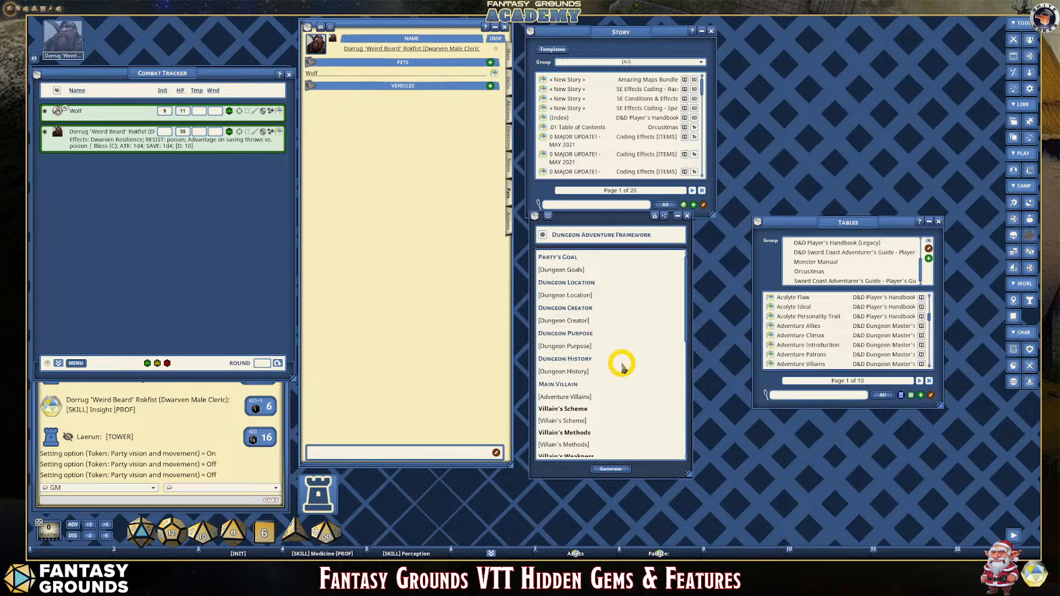
Look through the Dungeon Adventure Framework template's sections and table references, and return to its beginning.
scroll(604, 413, down, 1)
scroll(601, 413, down, 2)
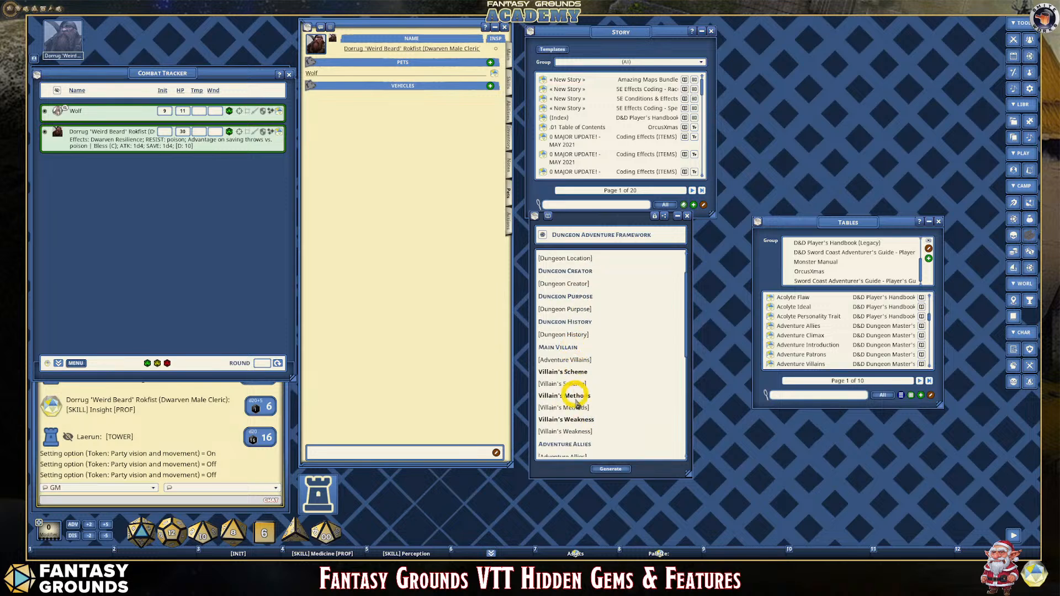
scroll(576, 425, down, 2)
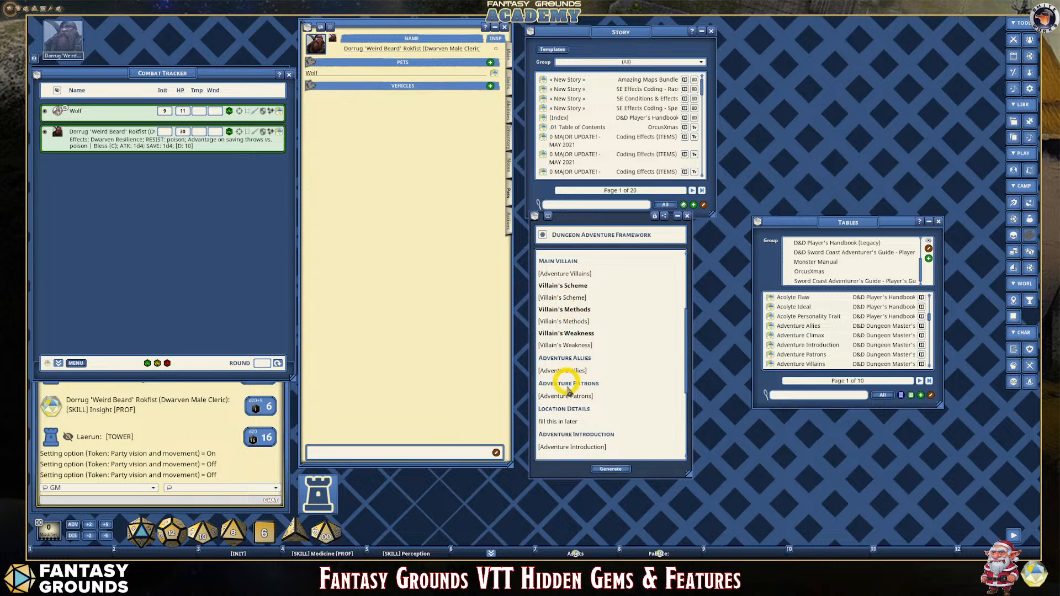
scroll(587, 364, up, 1)
scroll(586, 363, up, 3)
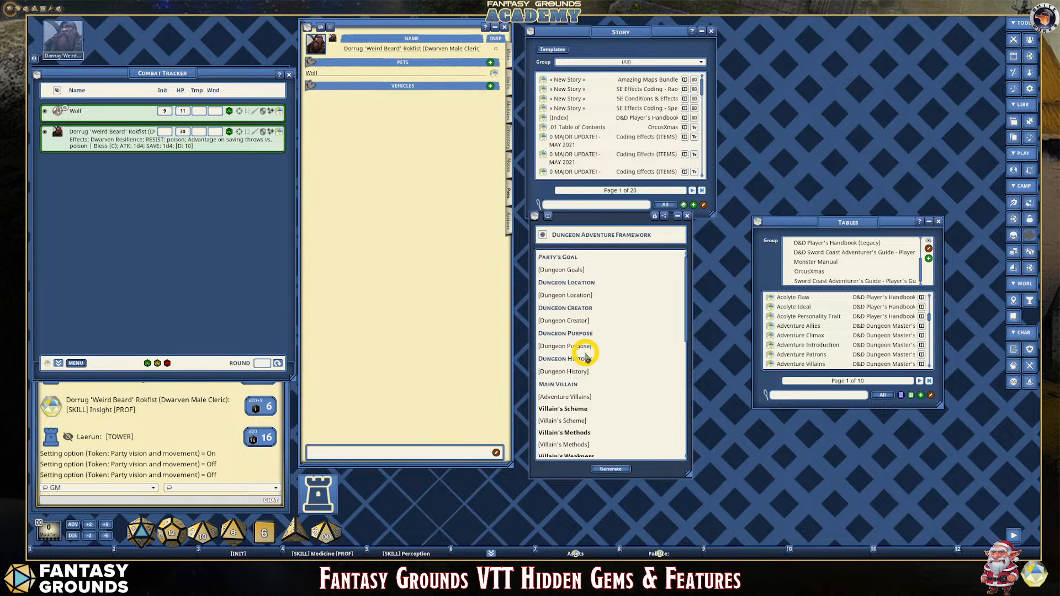
Generate a story from the Dungeon Adventure Framework template and enlarge the resulting story beside it.
drag(584, 215, 377, 130)
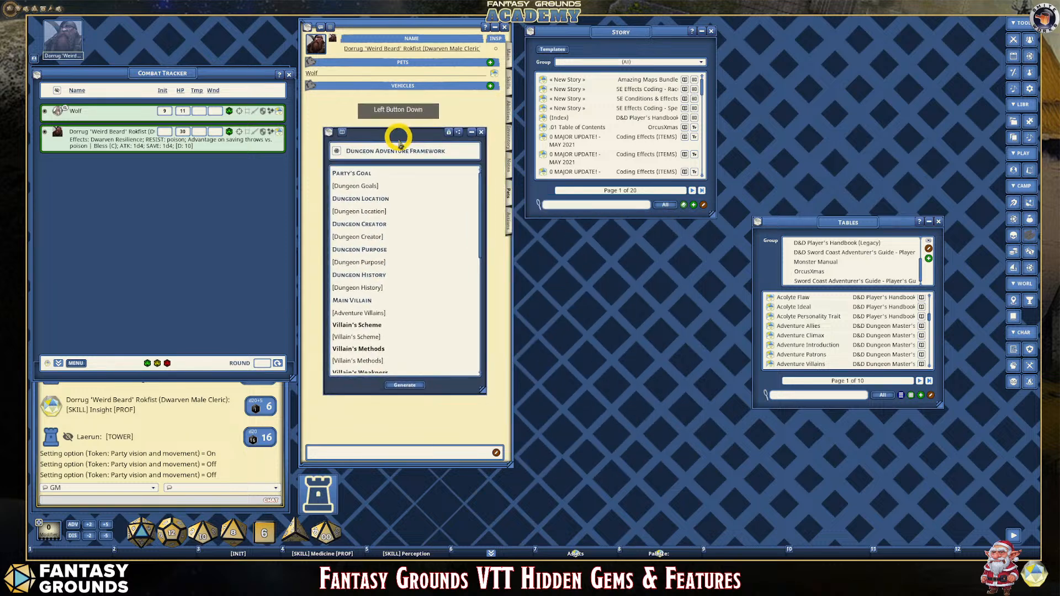
click(413, 386)
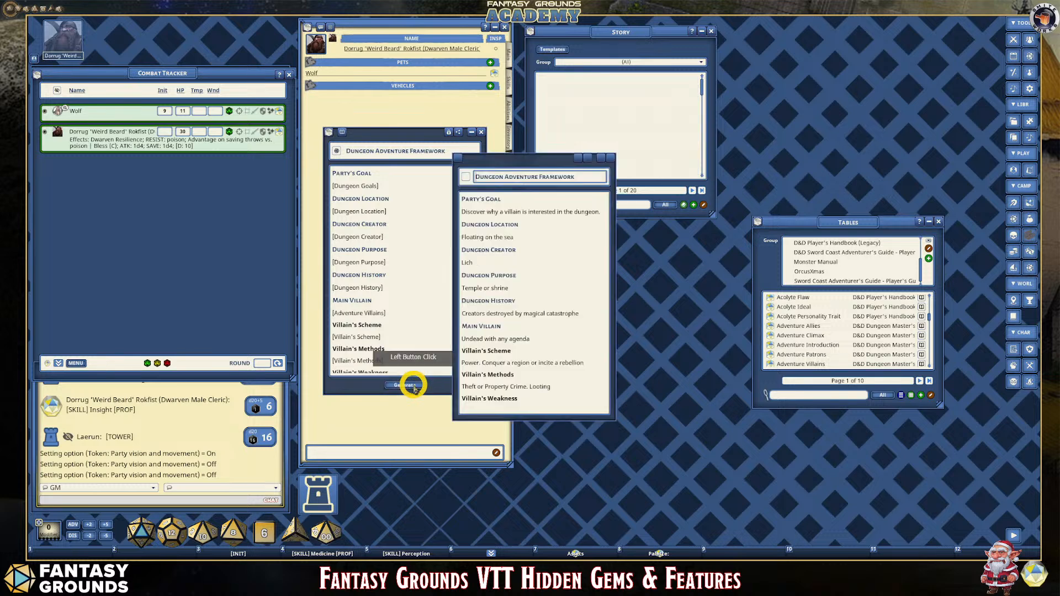
drag(543, 157, 612, 97)
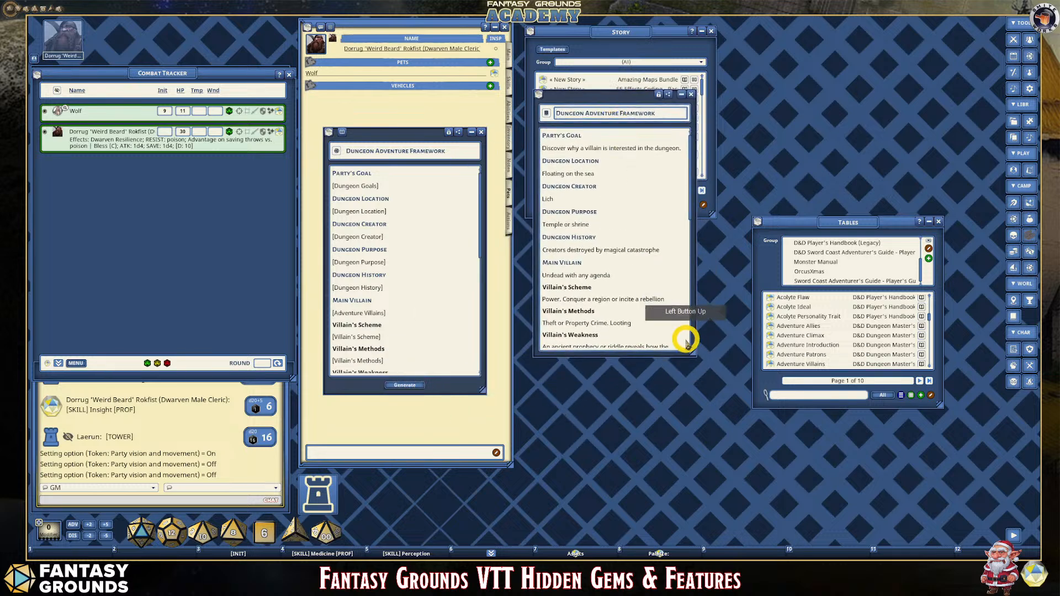
drag(694, 355, 769, 512)
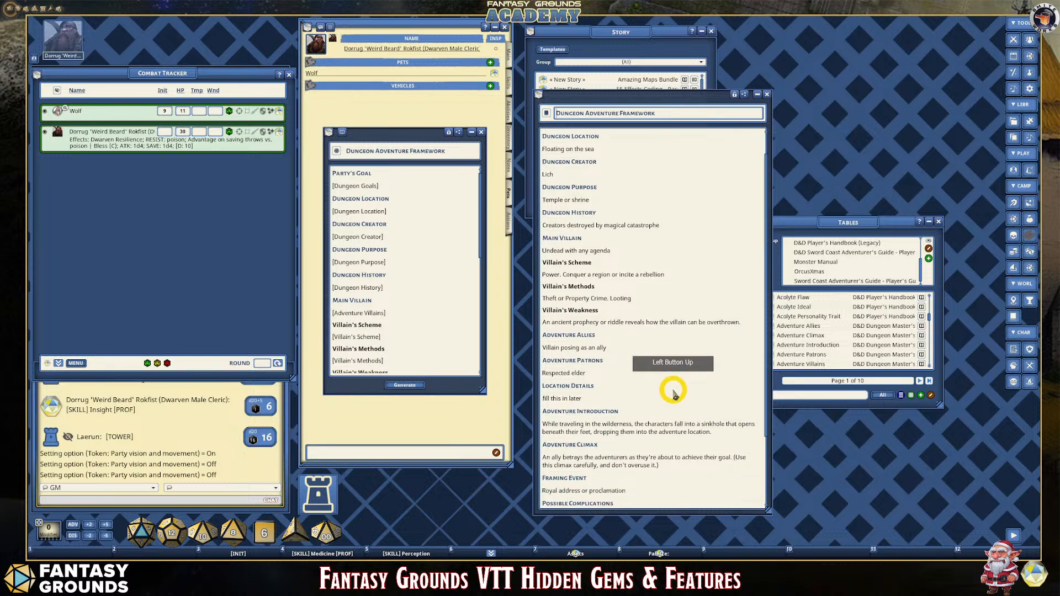
Review the generated dungeon adventure from the party's goal through the villain, allies and plot twist to the side quests.
scroll(672, 420, down, 3)
scroll(673, 399, down, 3)
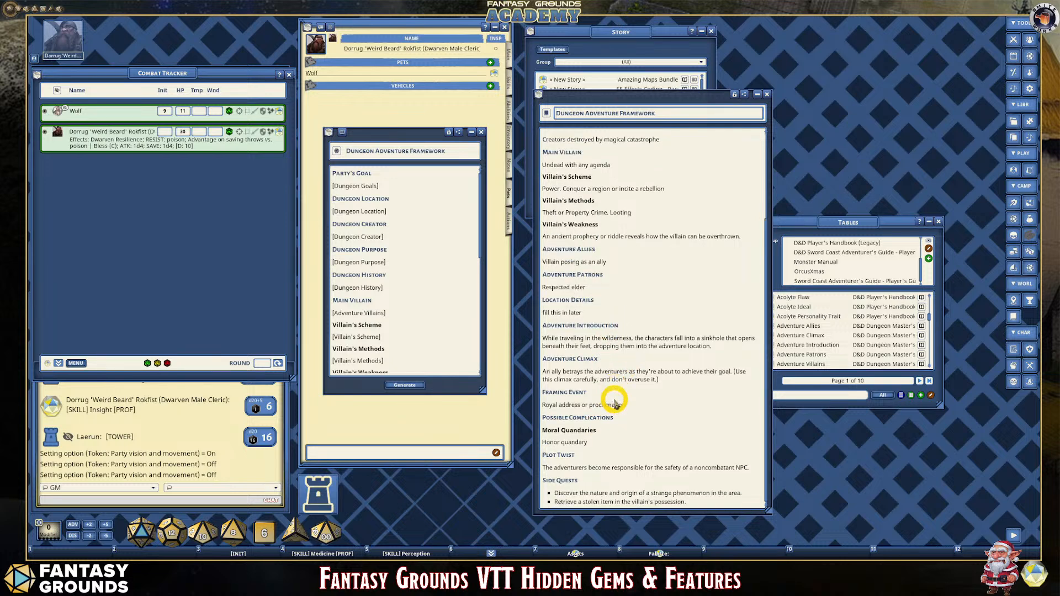
scroll(612, 392, up, 4)
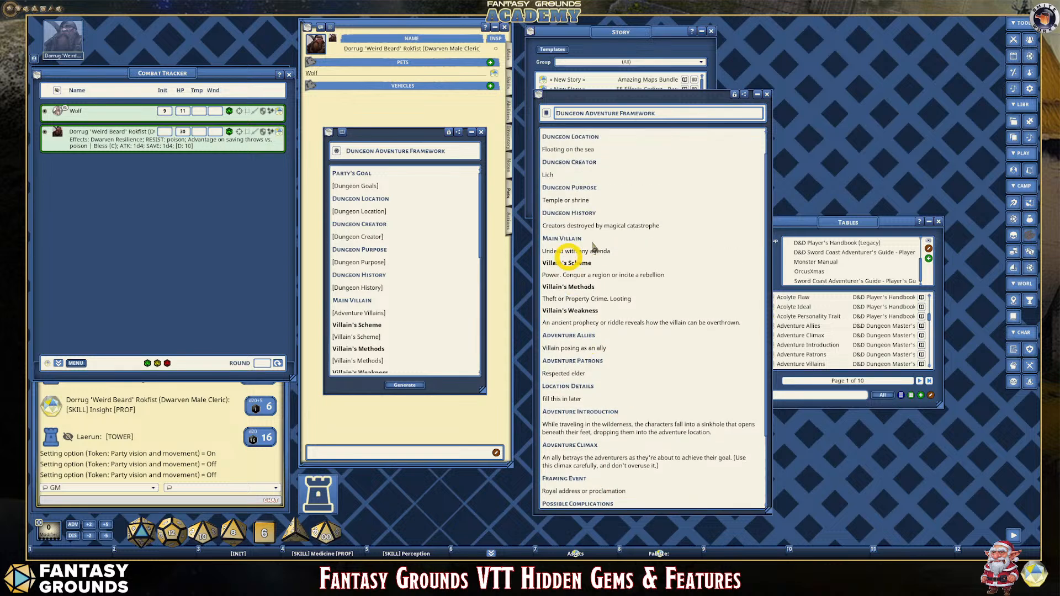
scroll(609, 364, down, 2)
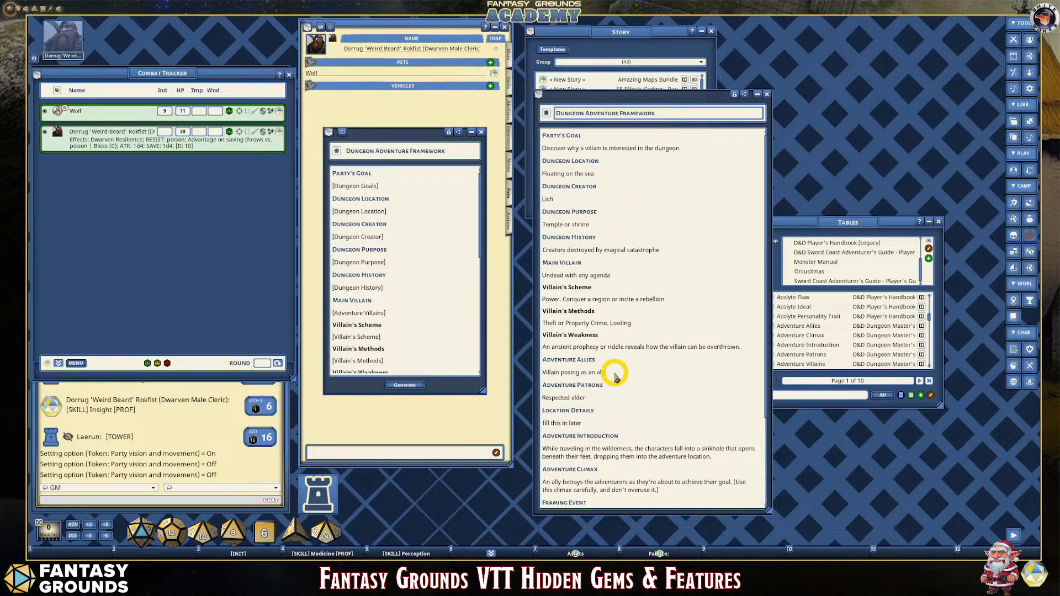
scroll(615, 393, down, 2)
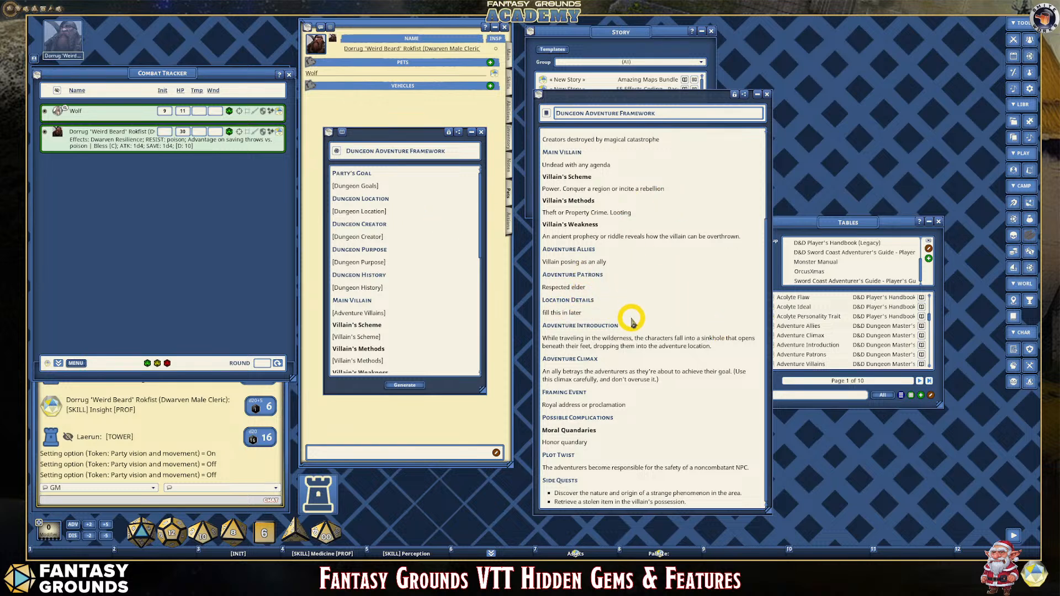
Reposition the generated dungeon adventure's window and copy its whole text from the side quests up to the party's goal.
scroll(605, 340, up, 5)
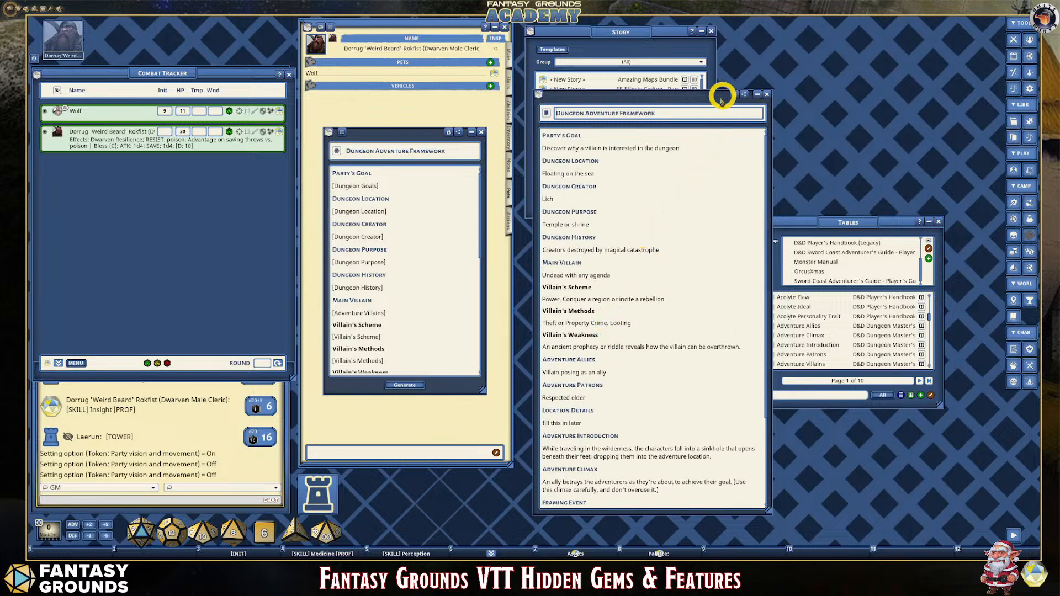
drag(721, 96, 551, 87)
scroll(753, 391, down, 3)
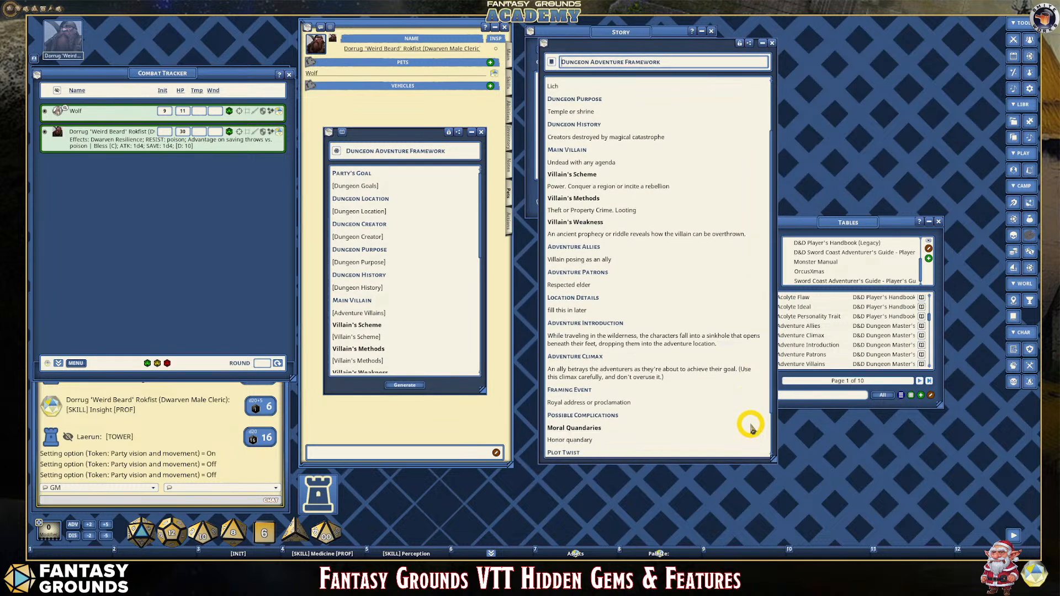
scroll(751, 428, down, 2)
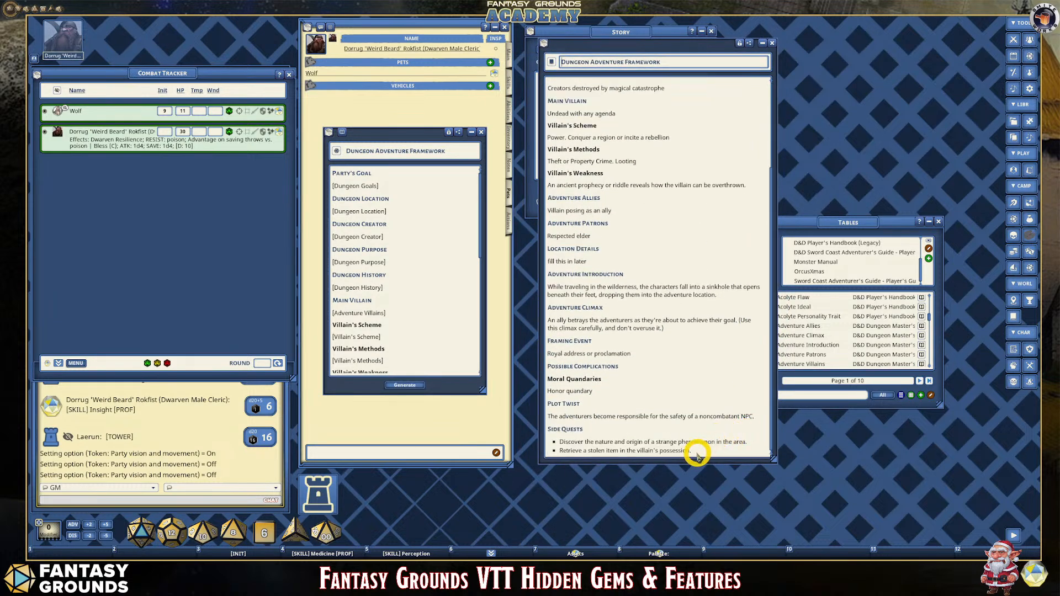
drag(697, 452, 684, 146)
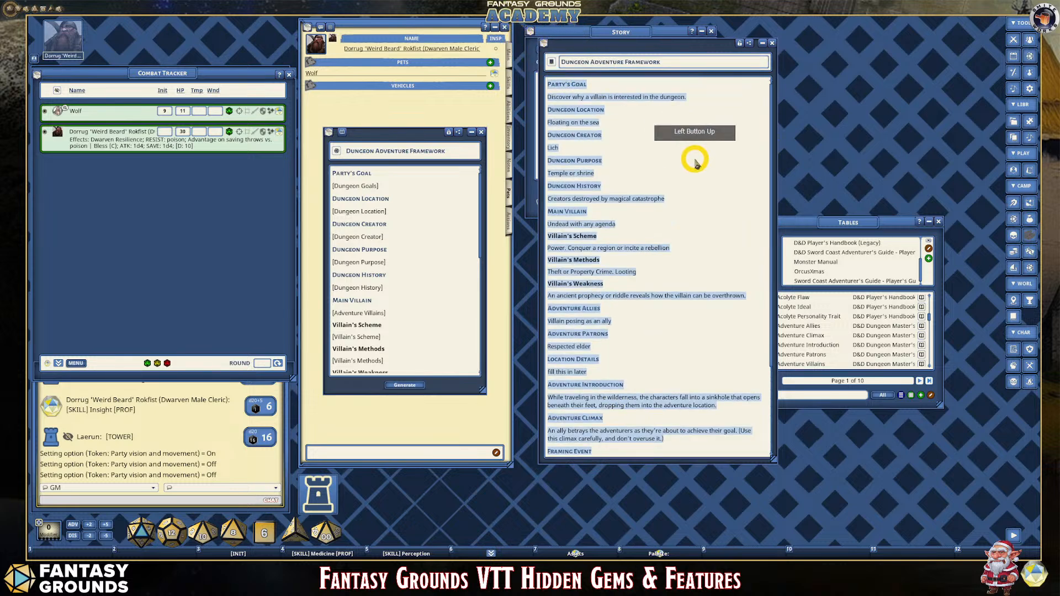
key(ctrl+c)
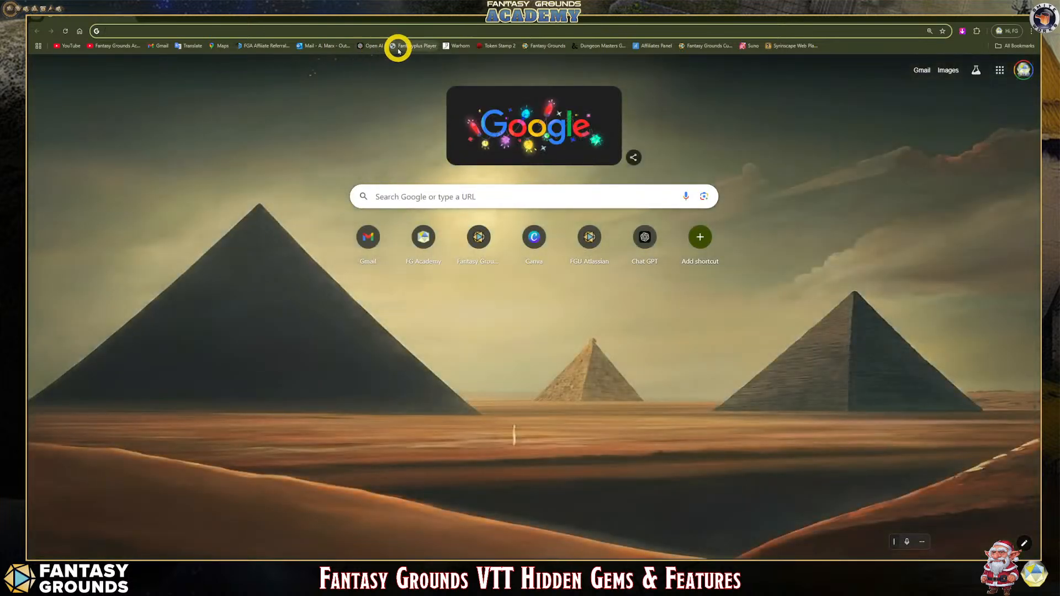
In ChatGPT in the browser, write "Design a one shot adventure using the text below:" and paste the copied story text underneath.
click(378, 49)
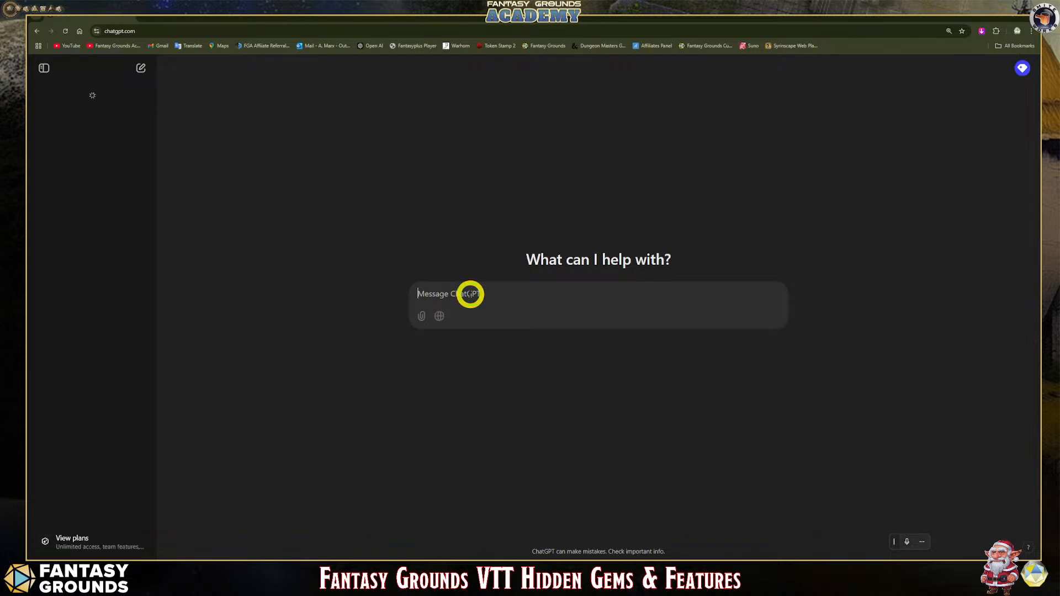
click(470, 294)
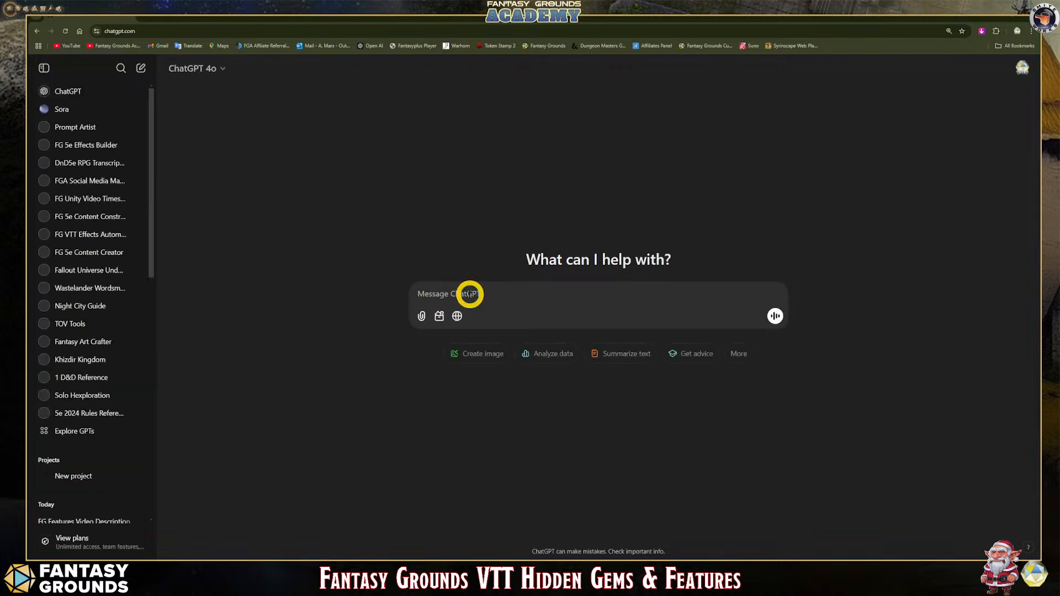
text(De)
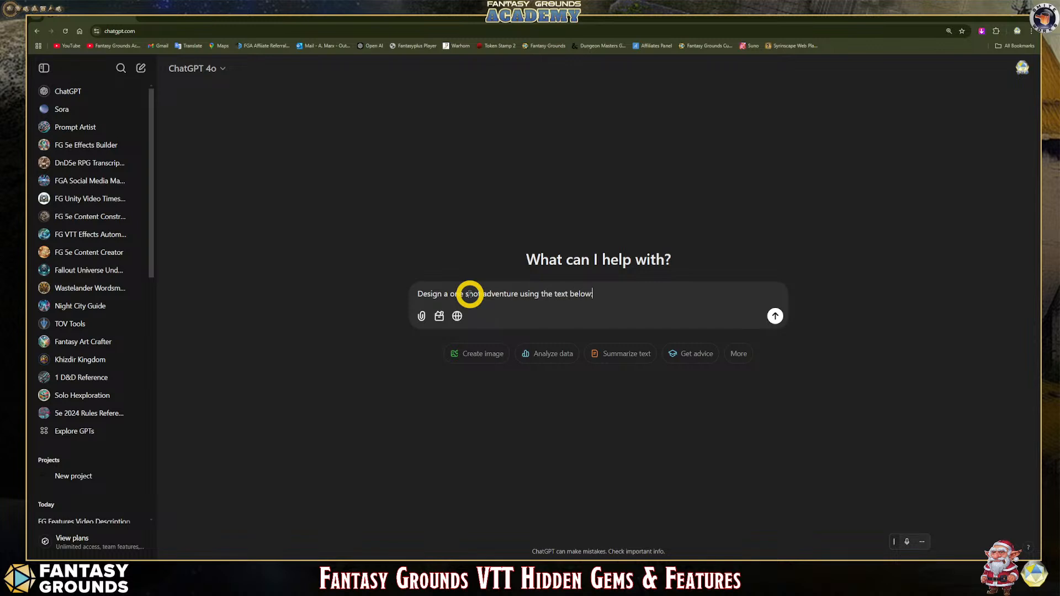
key(shift+Return)
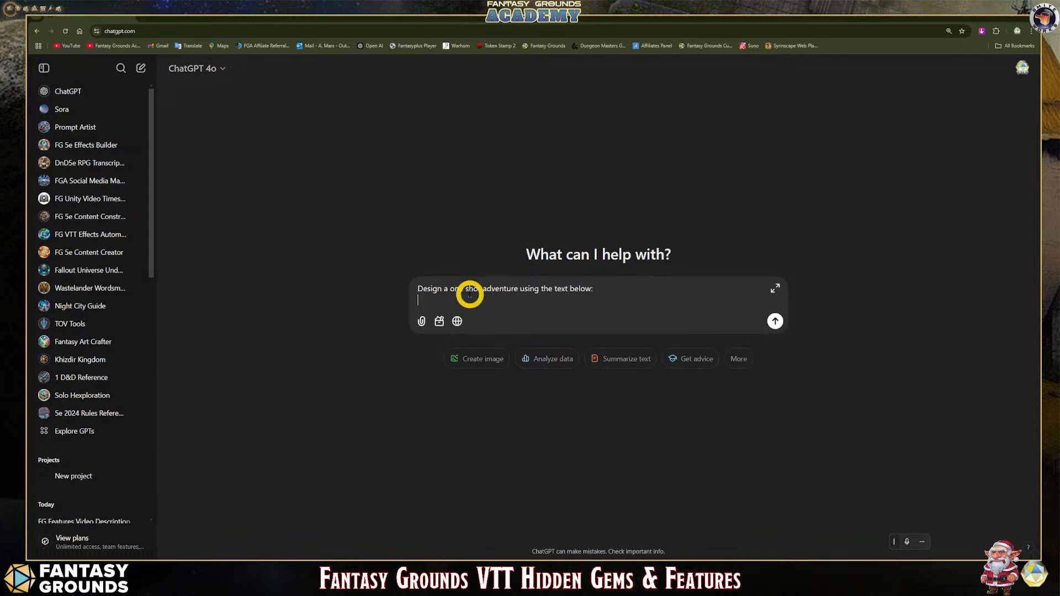
key(ctrl+v)
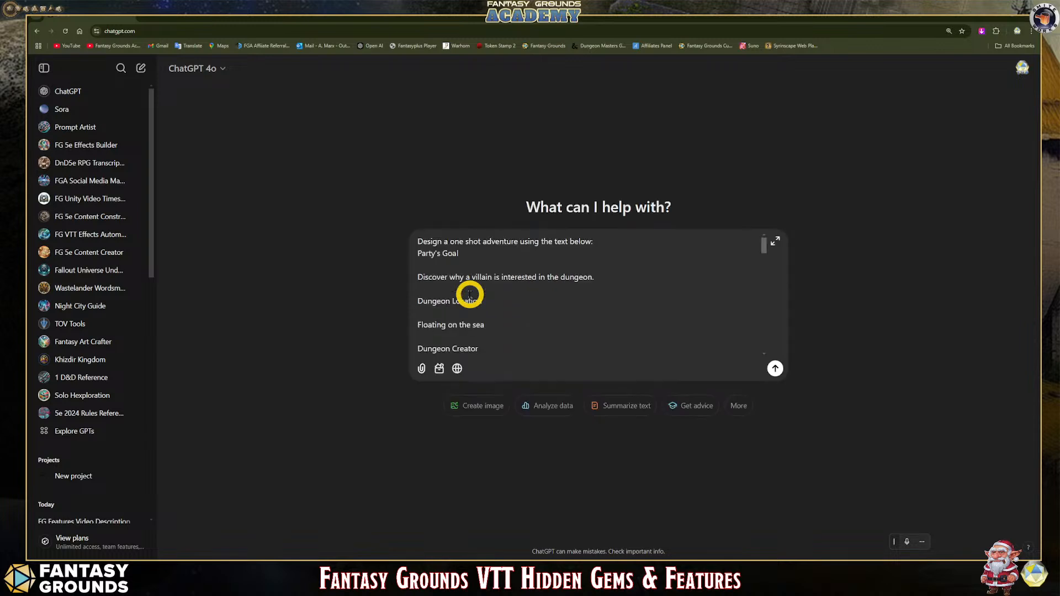
Check the pasted story text down to its side quests and submit the prompt.
scroll(490, 293, down, 5)
scroll(489, 293, up, 5)
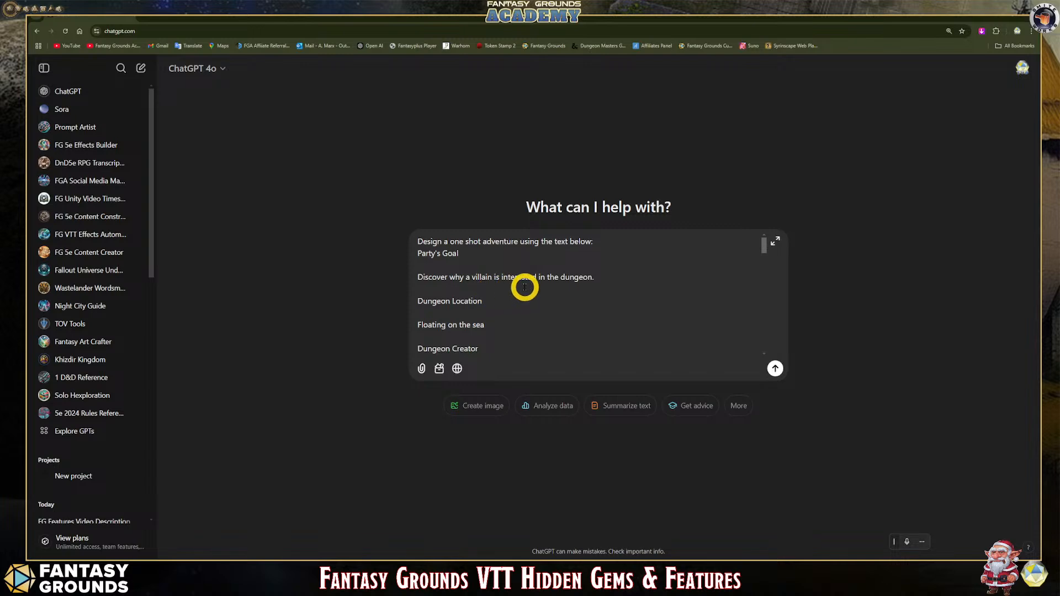
scroll(520, 295, down, 10)
scroll(517, 301, down, 5)
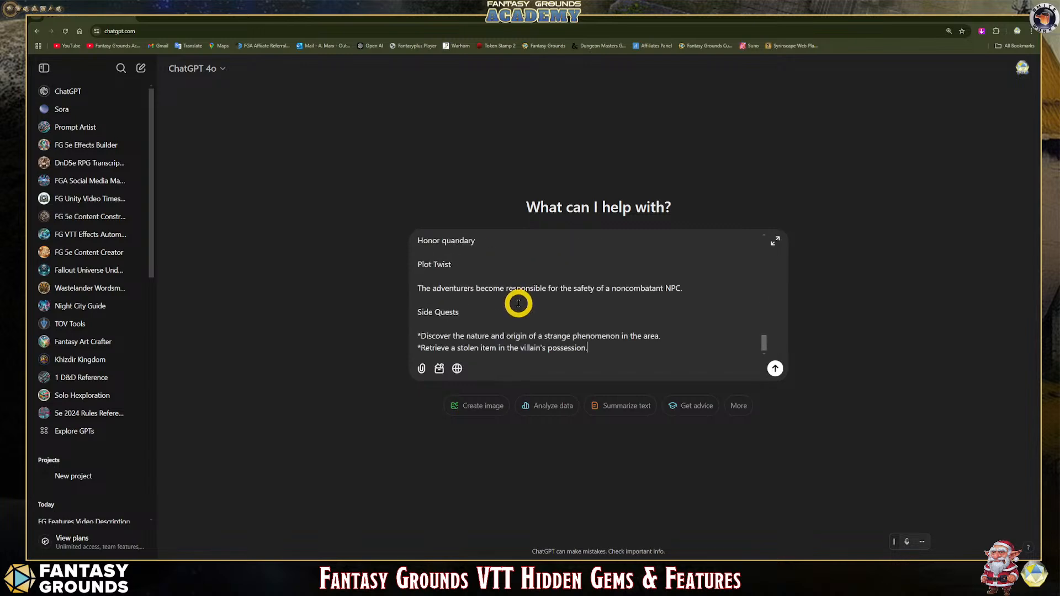
scroll(515, 300, up, 4)
click(777, 368)
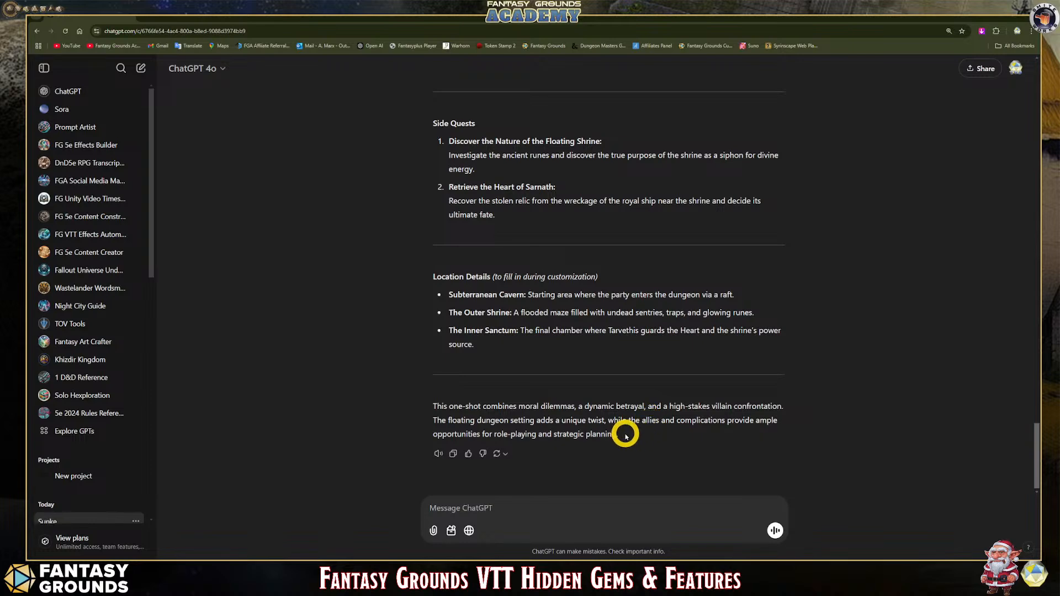
Copy ChatGPT's entire adventure response, from the closing paragraph up to the title The Sunken Shrine of Sarnath.
drag(626, 436, 448, 185)
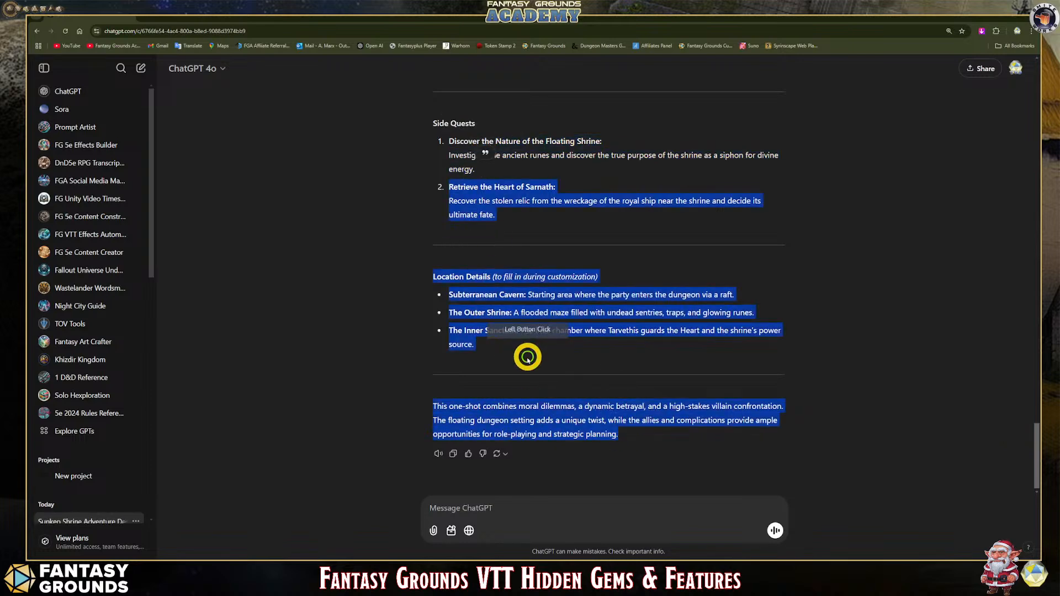
click(527, 357)
drag(487, 351, 433, 156)
right_click(504, 168)
click(426, 90)
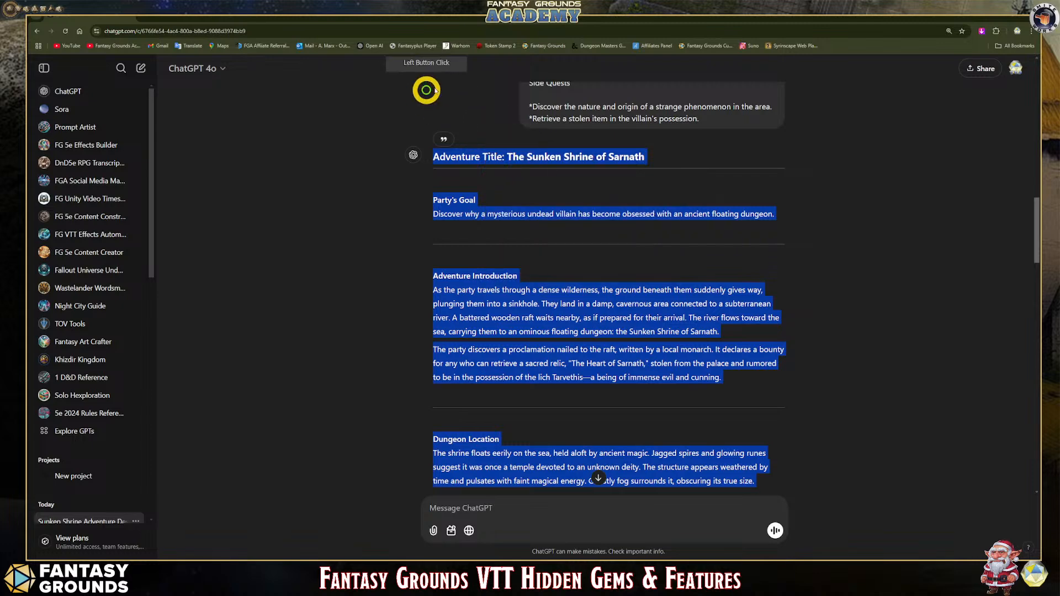
Switch back to Fantasy Grounds and clear away the generated story, the template, the Story list and the Tables list.
click(995, 18)
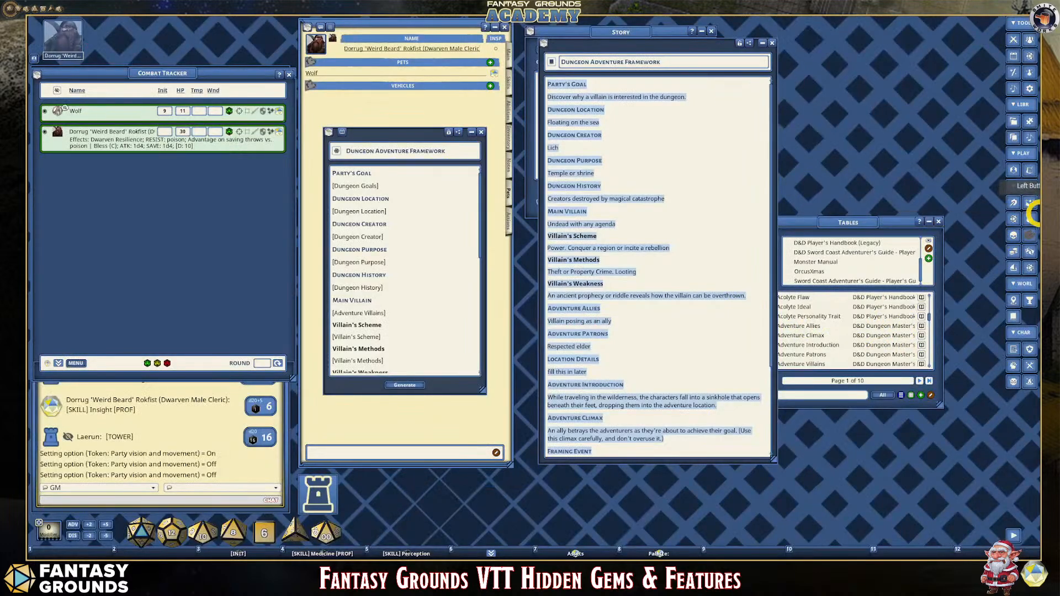
click(771, 43)
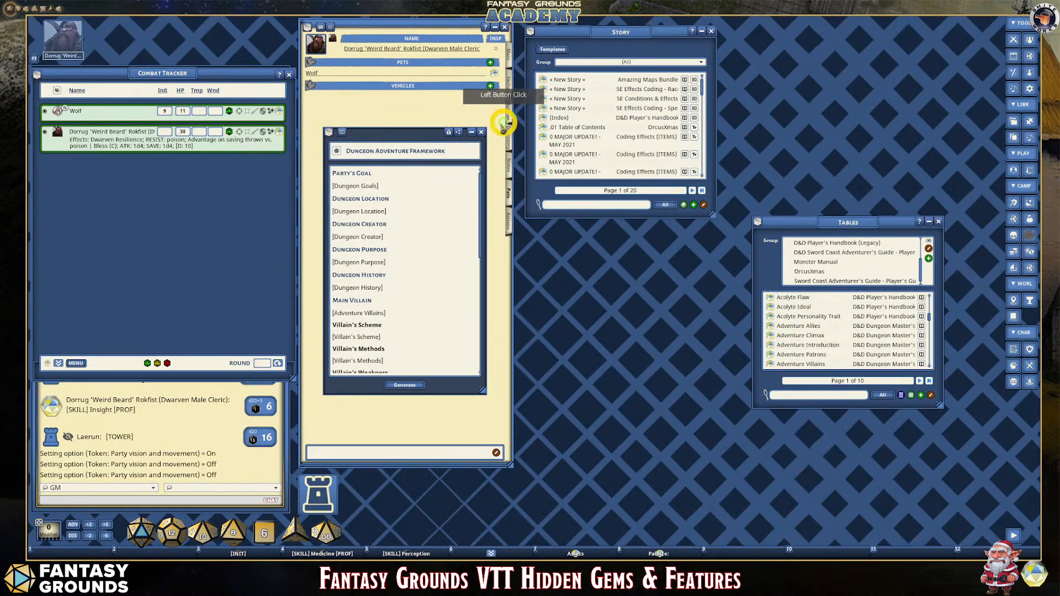
click(481, 132)
click(702, 32)
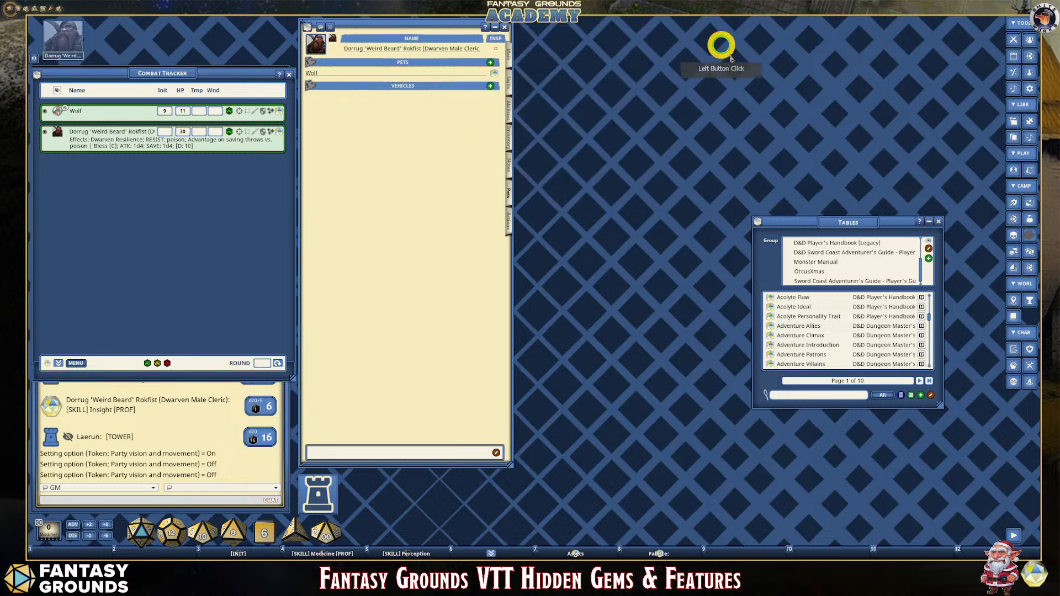
click(938, 222)
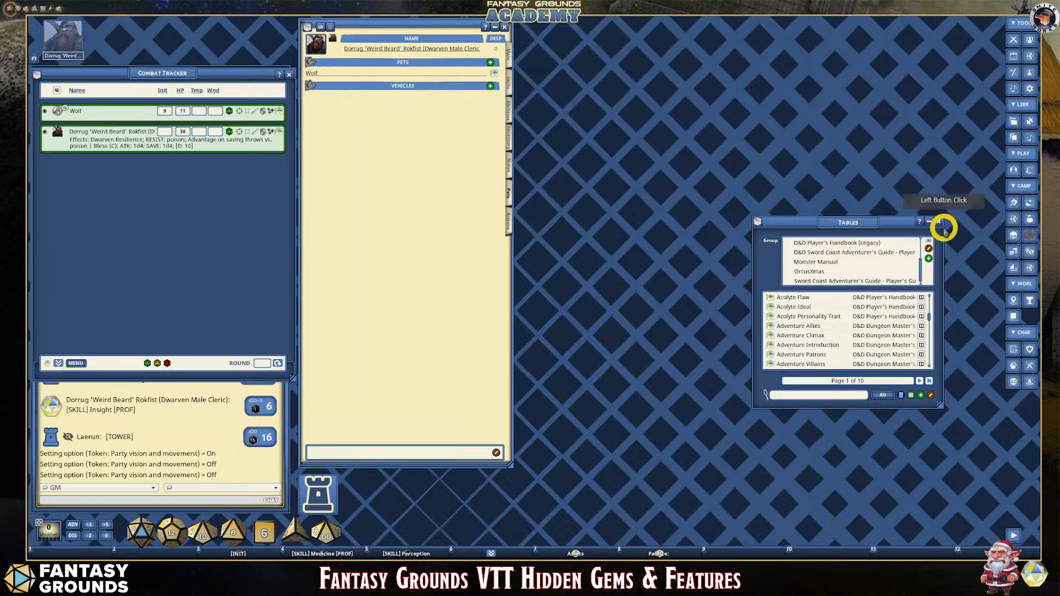
Open the Story list and add a new story group named Hex Crawl.
click(1013, 315)
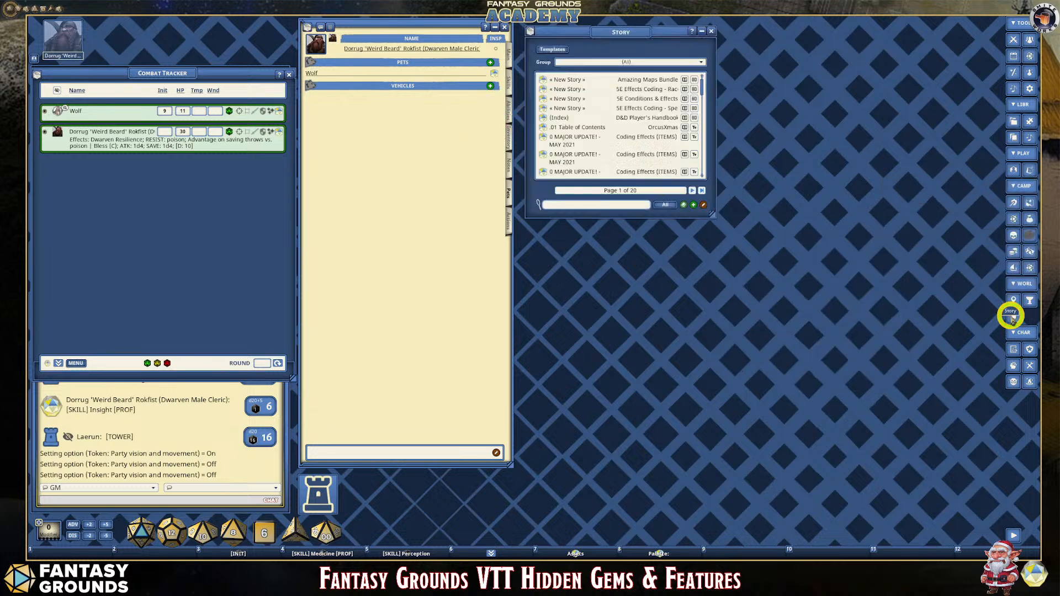
click(699, 63)
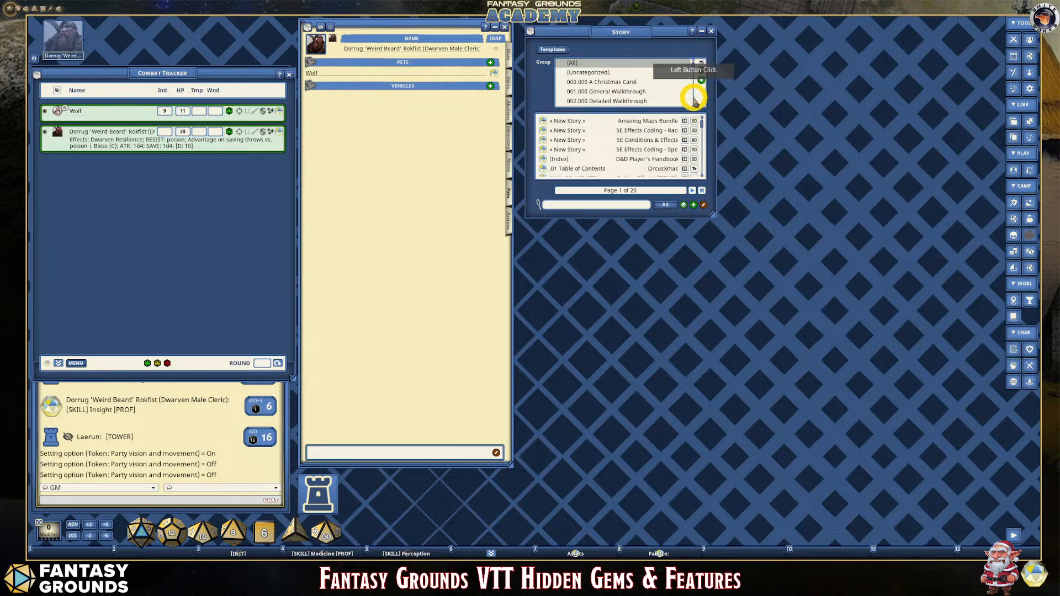
click(702, 81)
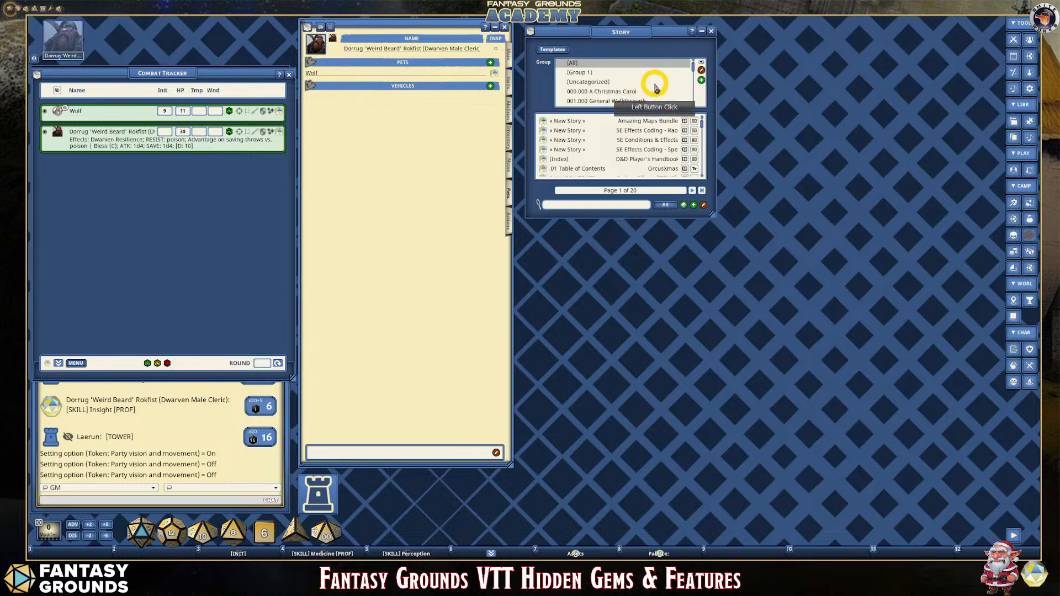
click(700, 69)
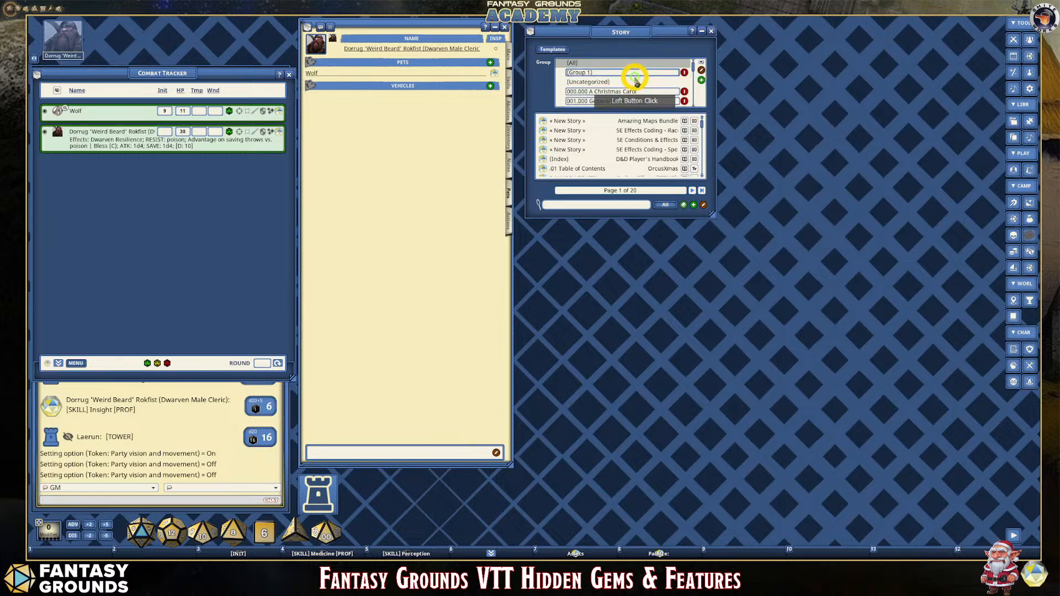
click(566, 75)
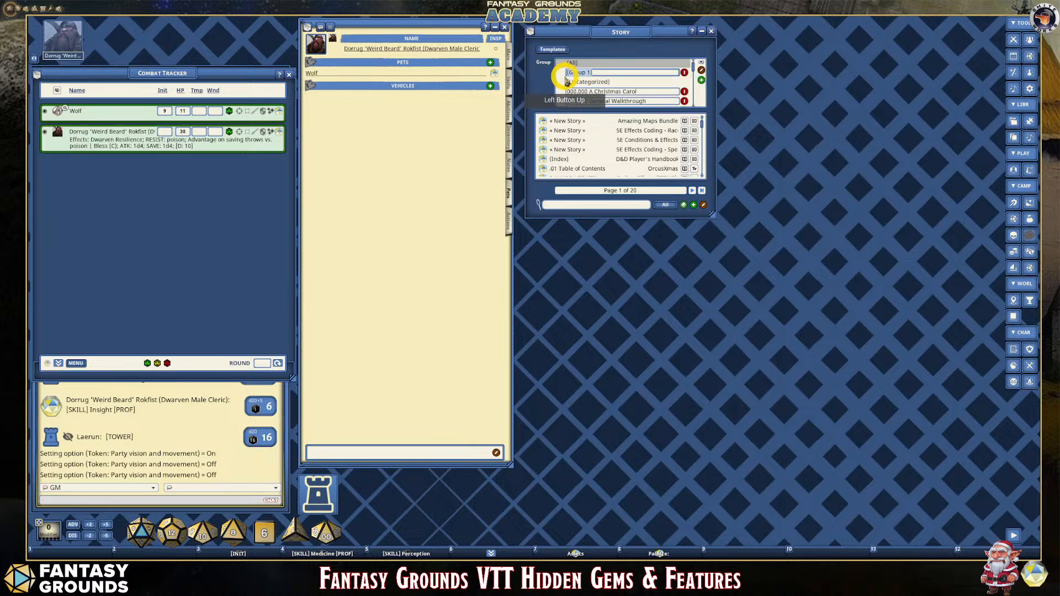
text(Hero)
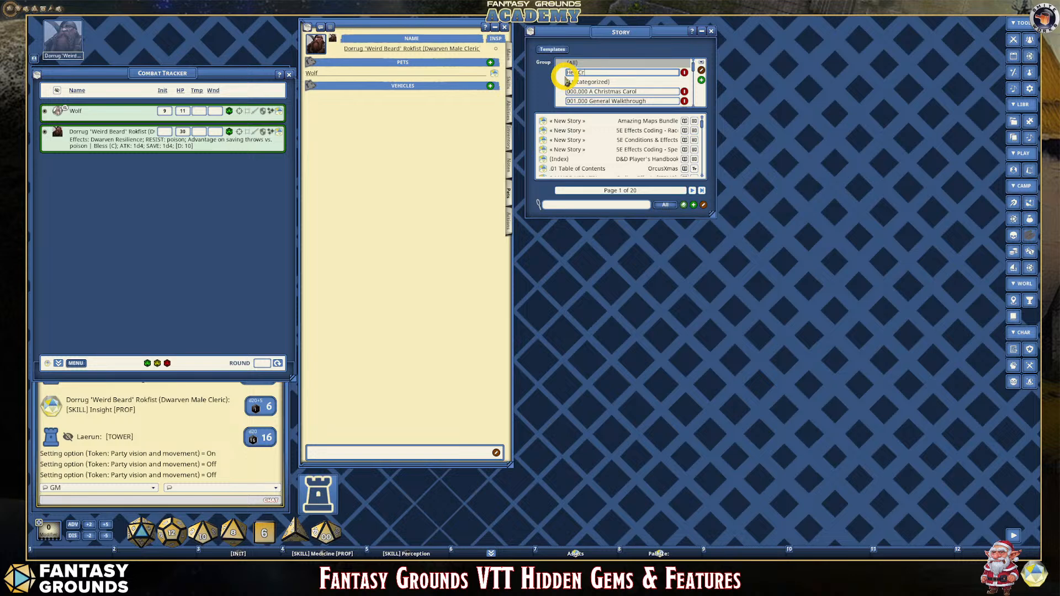
click(701, 70)
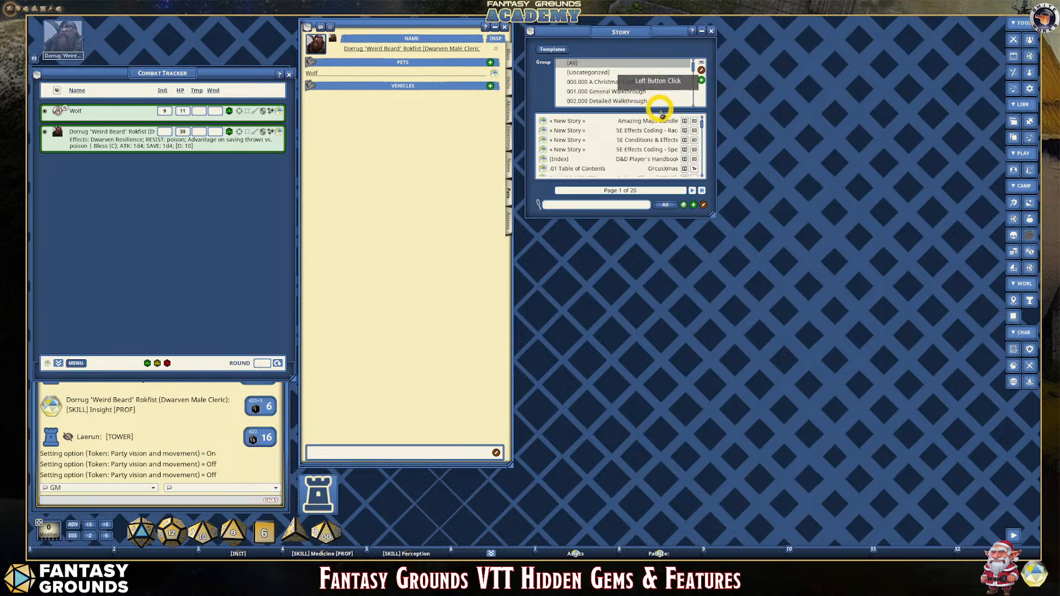
Create a new story in the Hex Crawl group and paste the copied adventure text into it.
drag(694, 69, 690, 100)
click(580, 93)
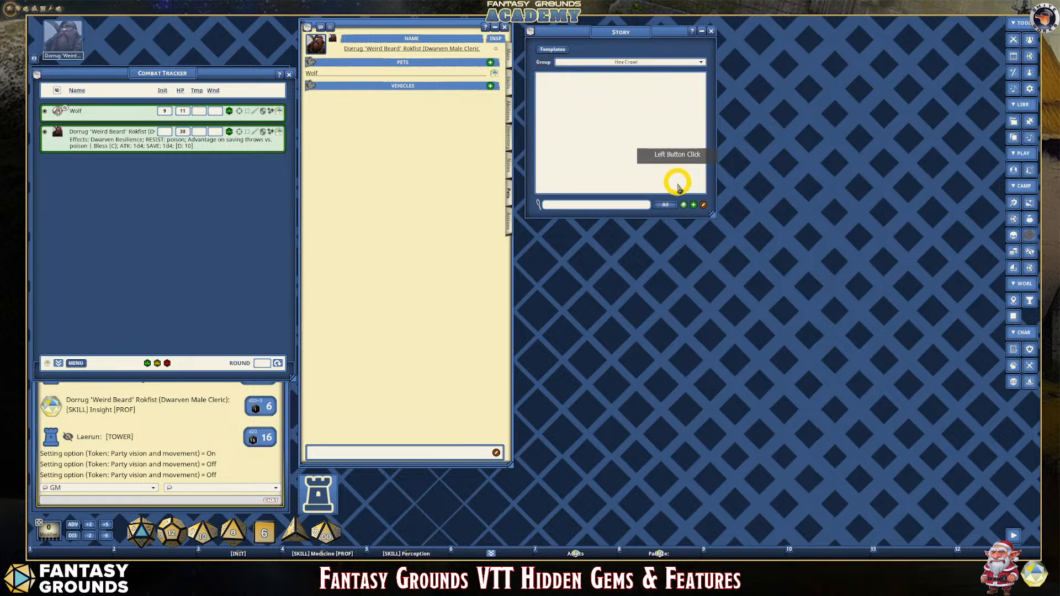
click(695, 204)
click(545, 219)
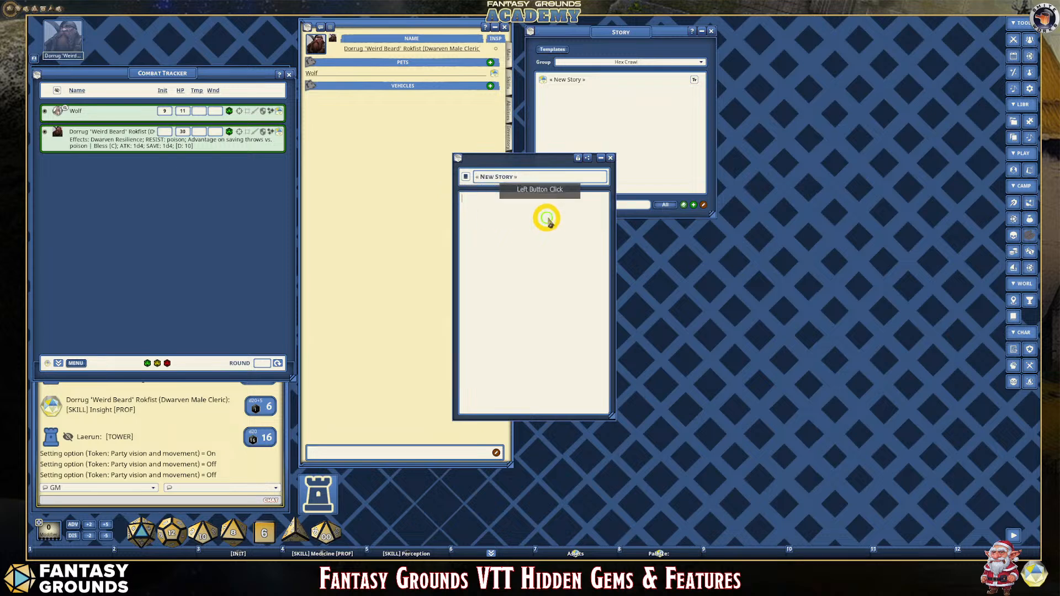
key(ctrl+v)
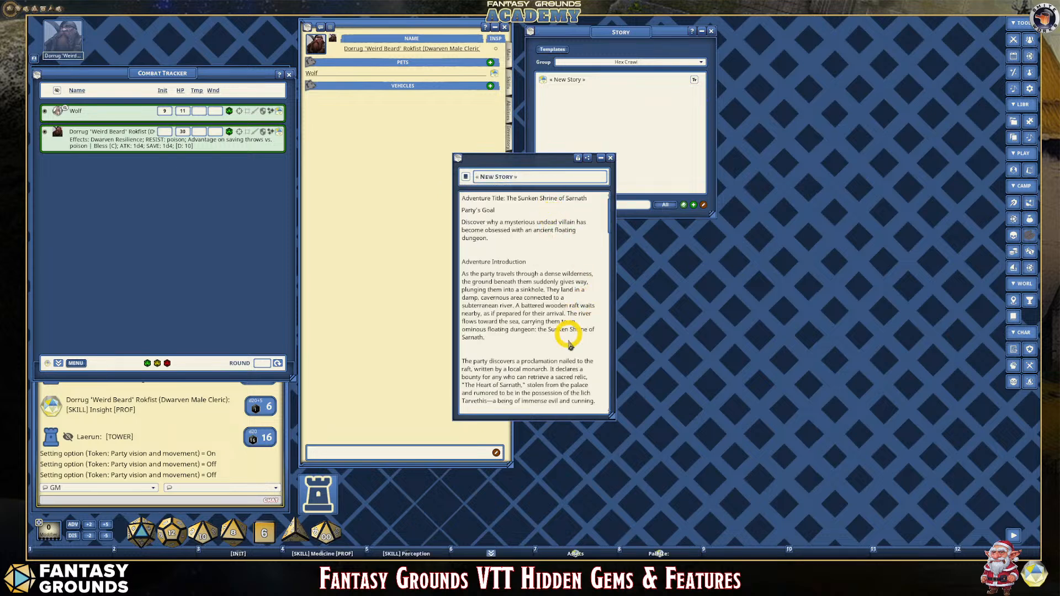
Enlarge the new story's window and remove the blank lines between the paragraphs of the pasted text.
drag(611, 416, 871, 556)
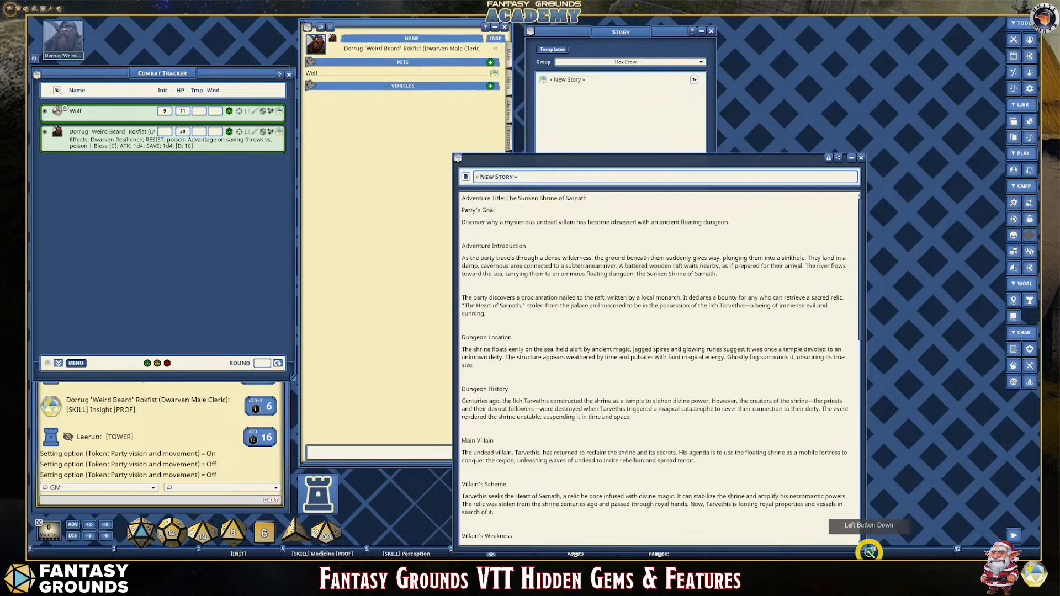
click(596, 323)
scroll(601, 237, down, 1)
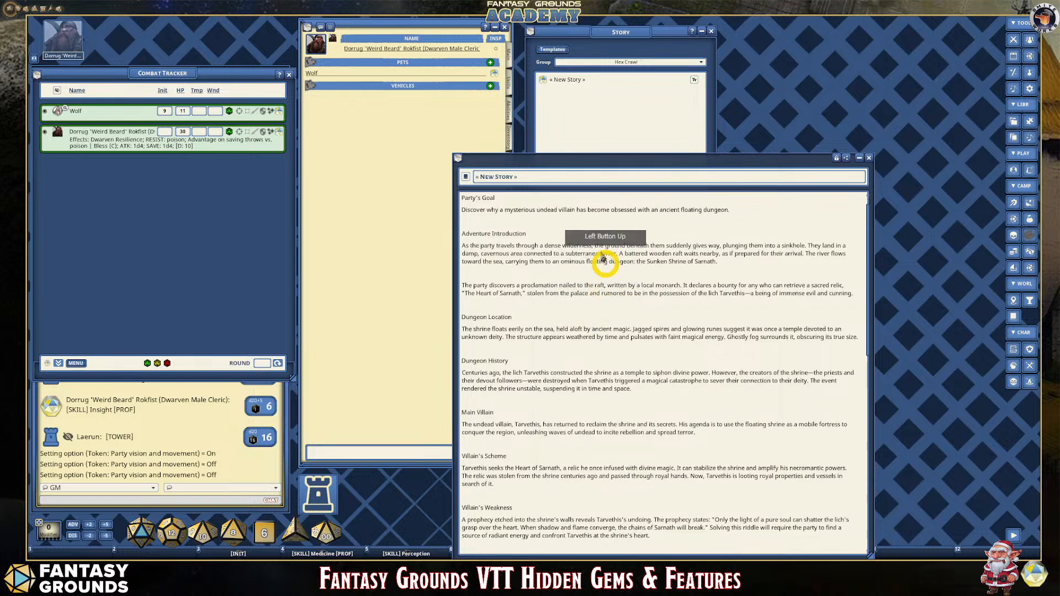
right_click(571, 229)
click(550, 204)
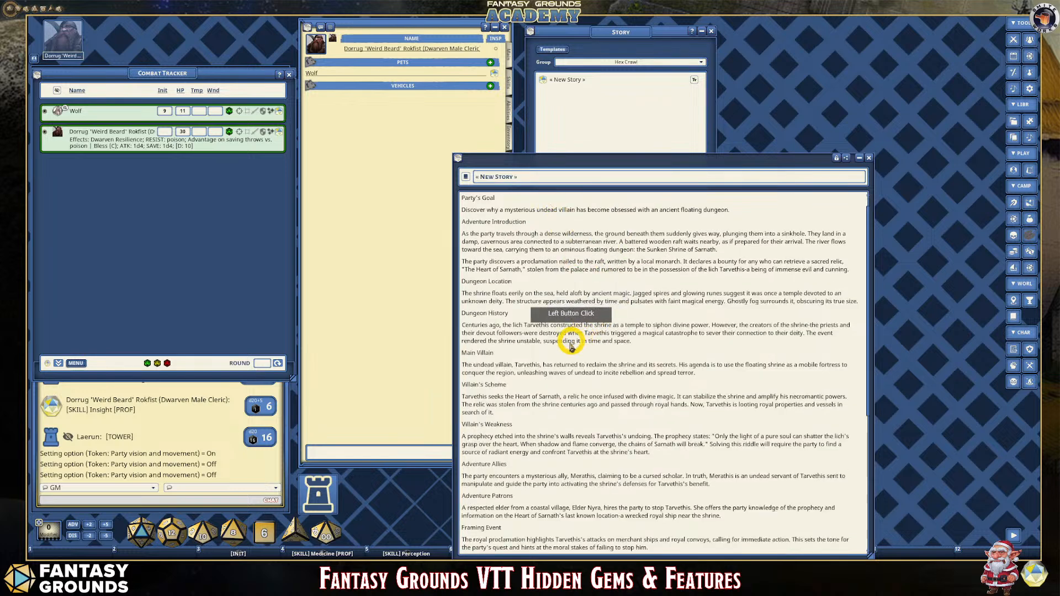
scroll(572, 354, down, 3)
scroll(557, 392, up, 4)
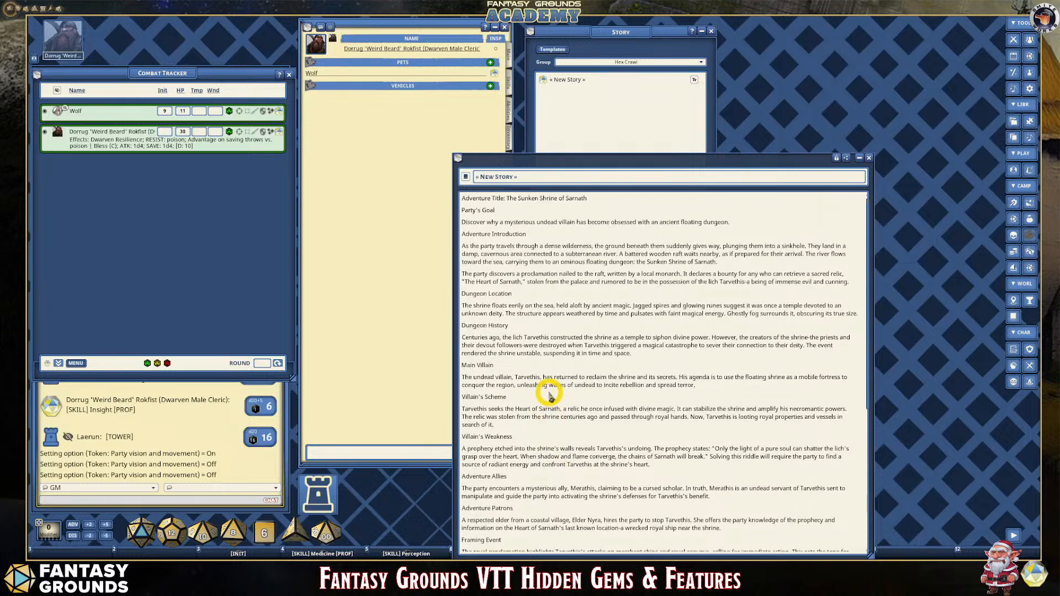
Name the story The Sunken Shrine of Sarnath and format its Adventure Title line as a heading.
drag(595, 201, 511, 175)
click(630, 213)
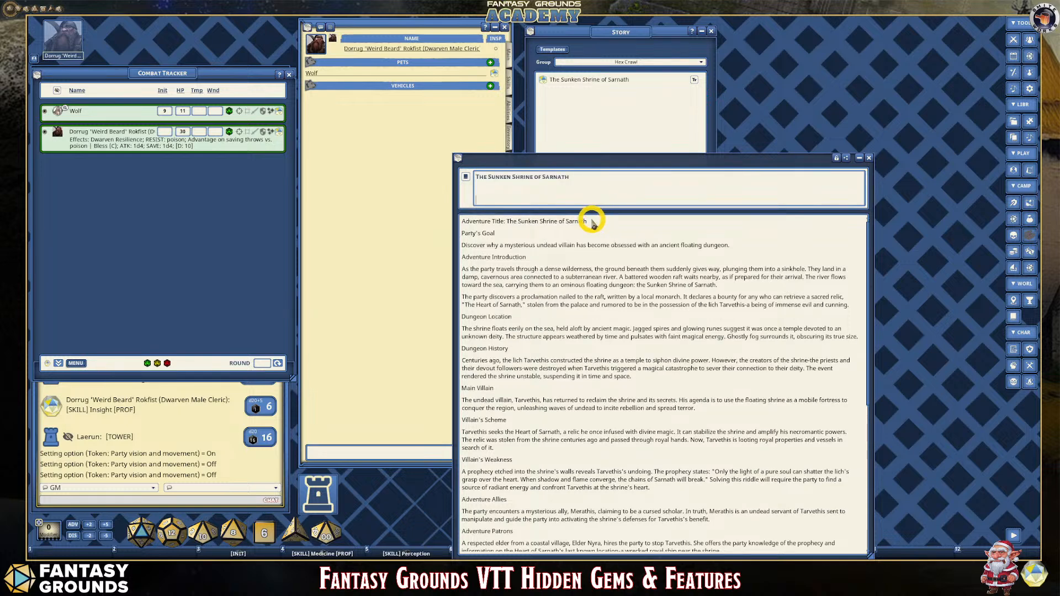
drag(589, 199, 445, 208)
key(ctrl+h)
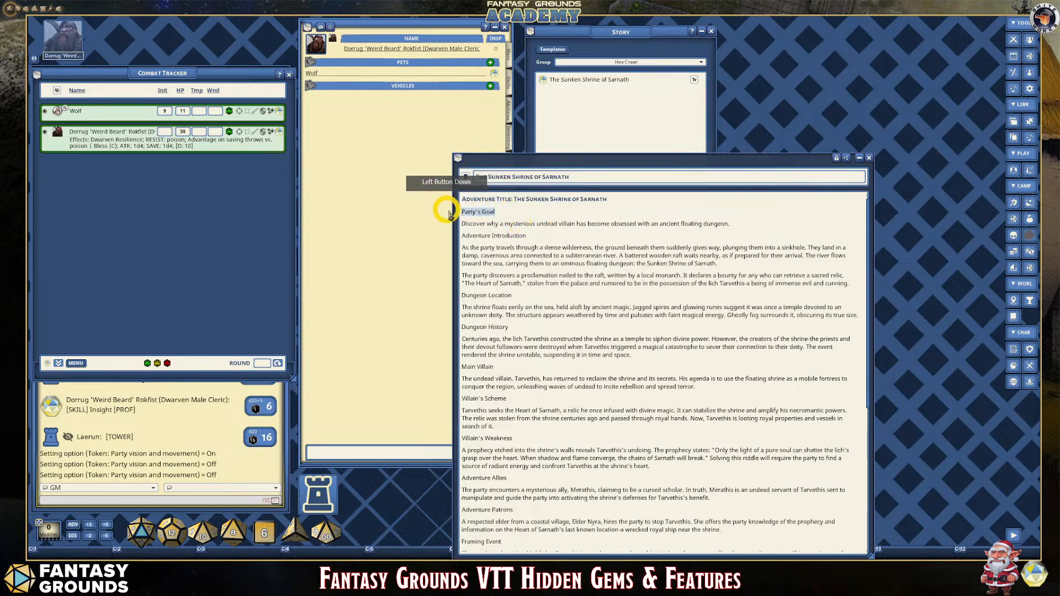
Make the section titles Party's Goal, Adventure Introduction, Dungeon Location and Dungeon History bold.
key(ctrl+h)
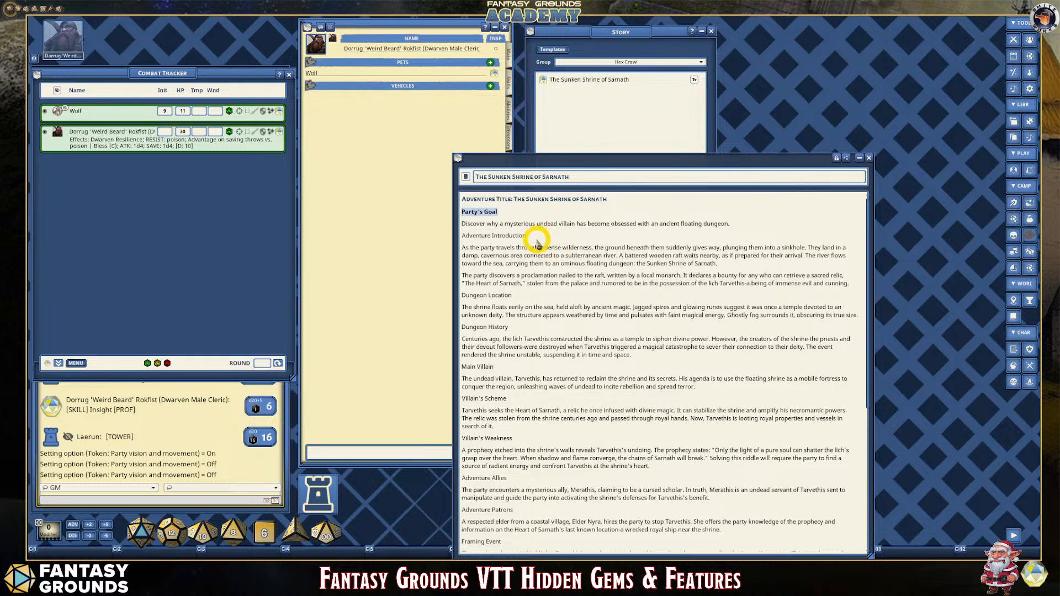
drag(528, 237, 465, 236)
key(ctrl+h)
drag(518, 295, 462, 296)
key(ctrl+h)
drag(518, 338, 446, 328)
key(ctrl+h)
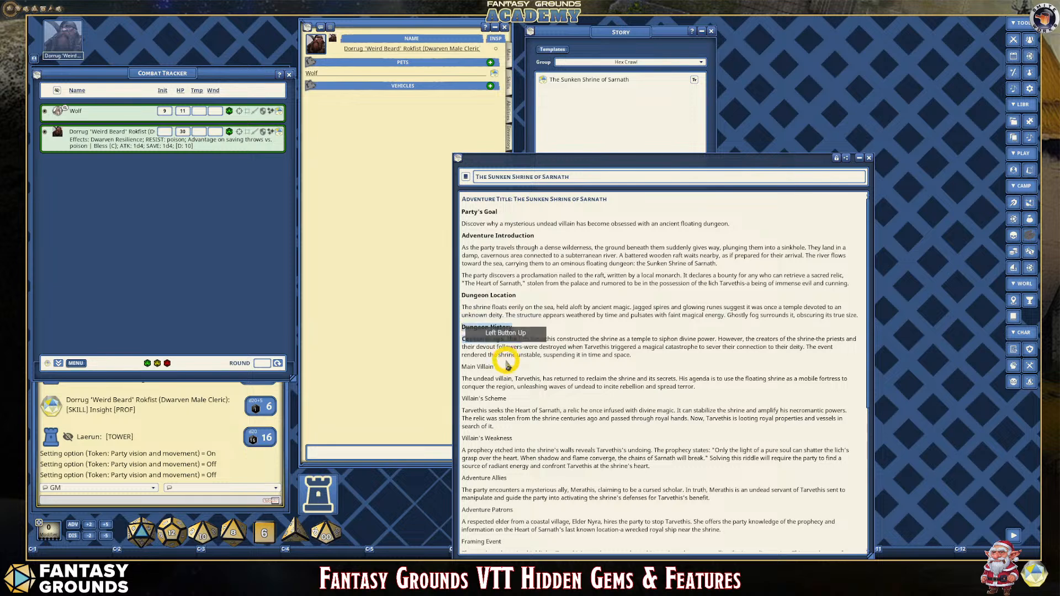
Make the section titles Main Villain, Villain's Scheme and Villain's Weakness bold.
drag(499, 366, 461, 374)
key(ctrl+h)
scroll(520, 393, down, 1)
scroll(497, 348, down, 2)
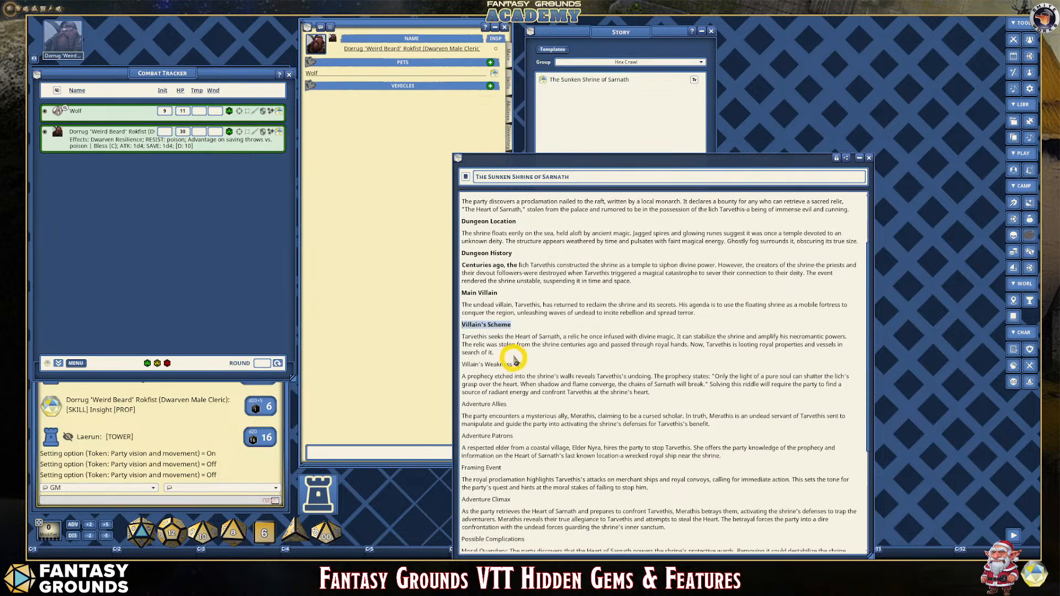
drag(523, 366, 502, 343)
key(ctrl+h)
Make the section titles Adventure Allies and Adventure Patrons bold.
scroll(524, 392, down, 2)
drag(537, 343, 463, 336)
key(ctrl+b)
scroll(516, 358, down, 2)
key(ctrl+b)
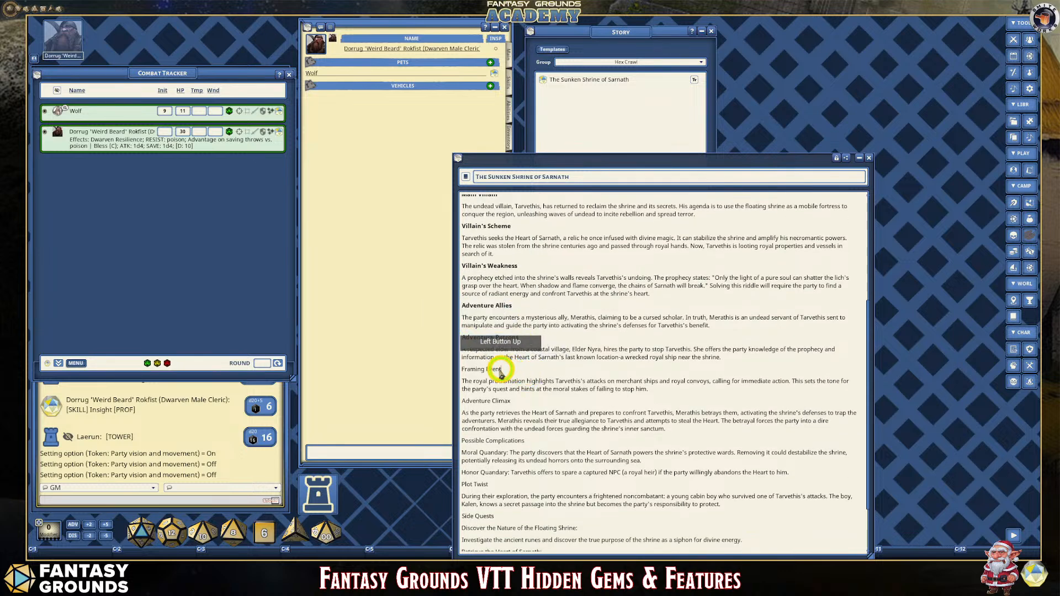
Make the section titles Framing Event, Adventure Climax and Possible Complications bold.
drag(502, 370, 461, 370)
key(ctrl+b)
drag(512, 401, 466, 403)
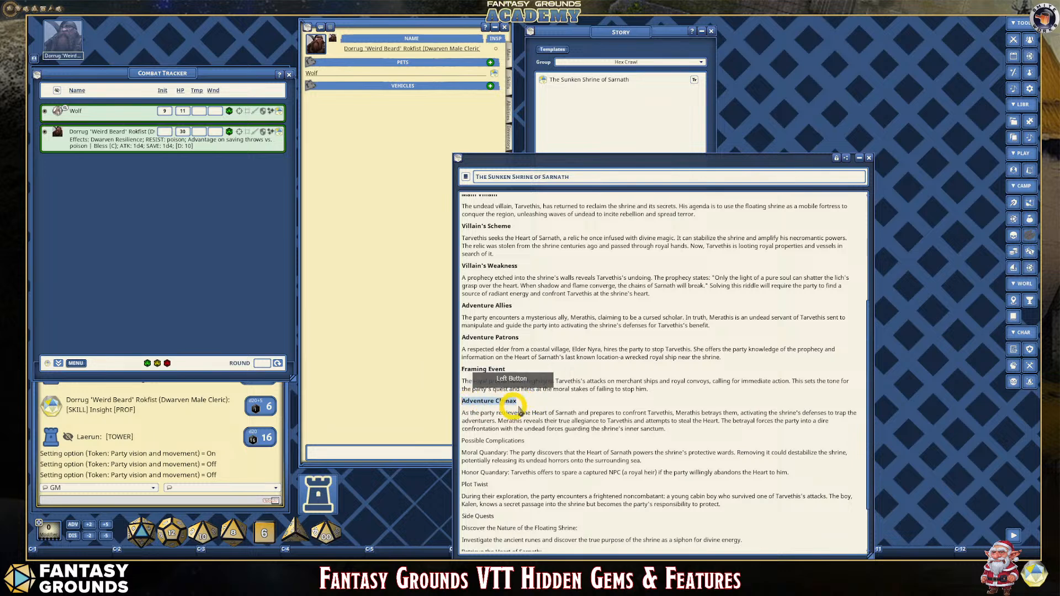
key(ctrl+b)
scroll(538, 395, down, 3)
drag(534, 382, 463, 383)
key(ctrl+b)
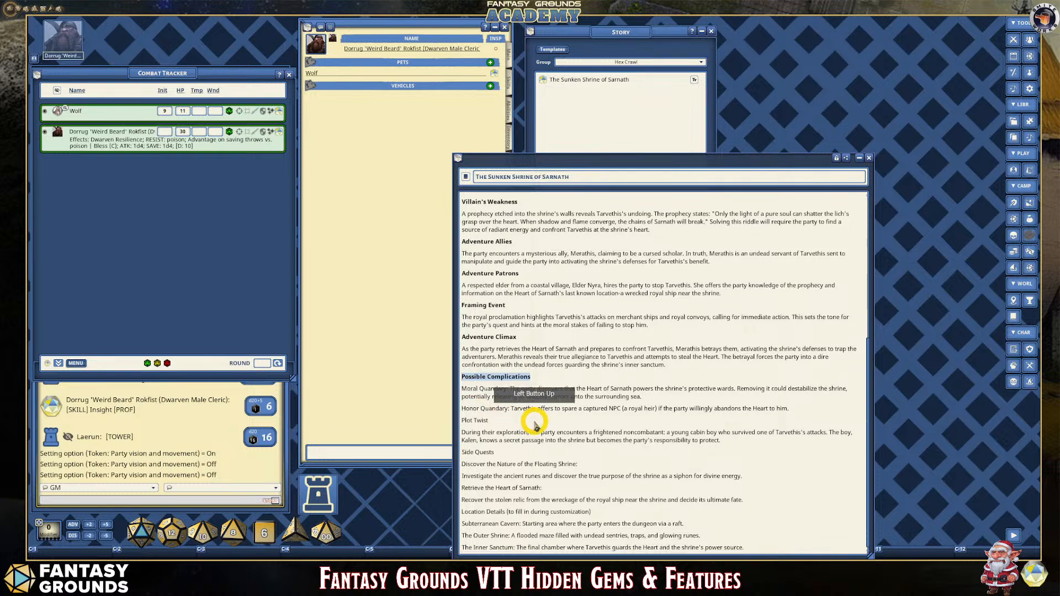
Make the section titles Plot Twist, Side Quests and Location Details (to fill in during customization) bold.
drag(463, 421, 578, 464)
key(ctrl+b)
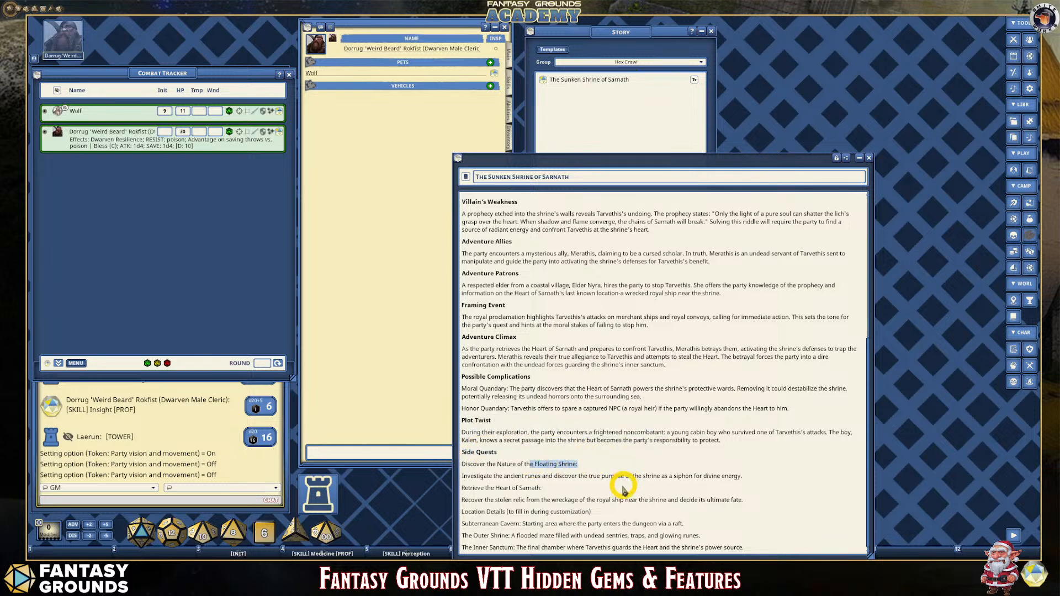
drag(591, 512, 458, 509)
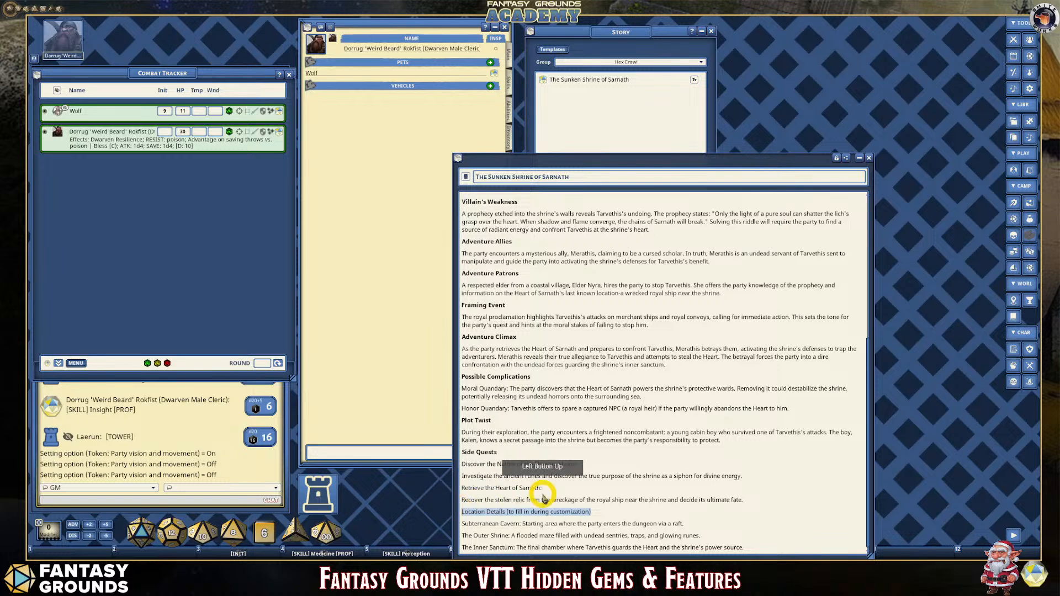
key(ctrl+b)
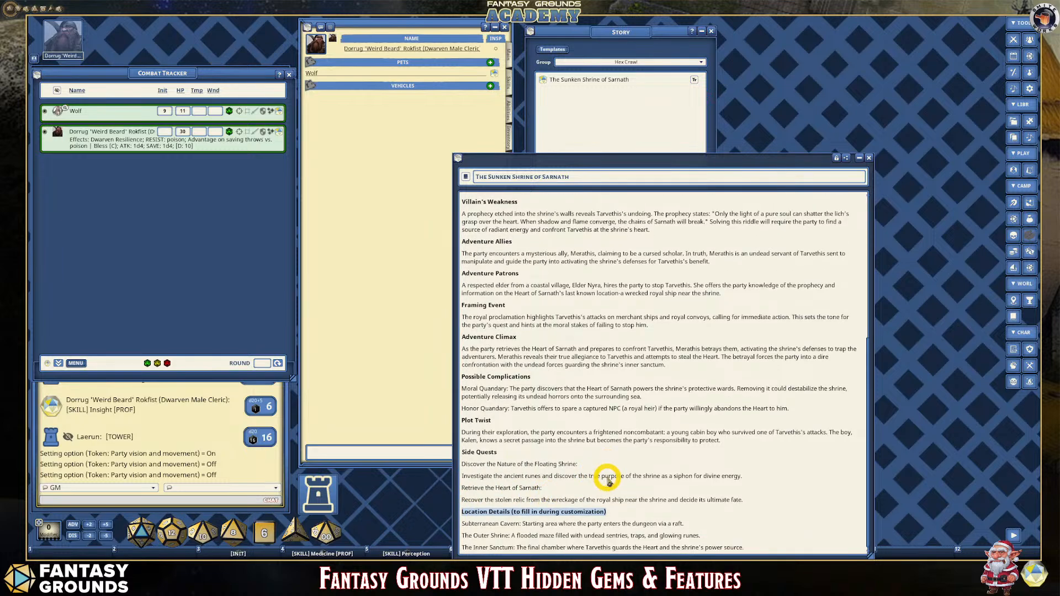
Close the finished story and the Story list, and narrow the character sheet's window.
drag(593, 172, 660, 52)
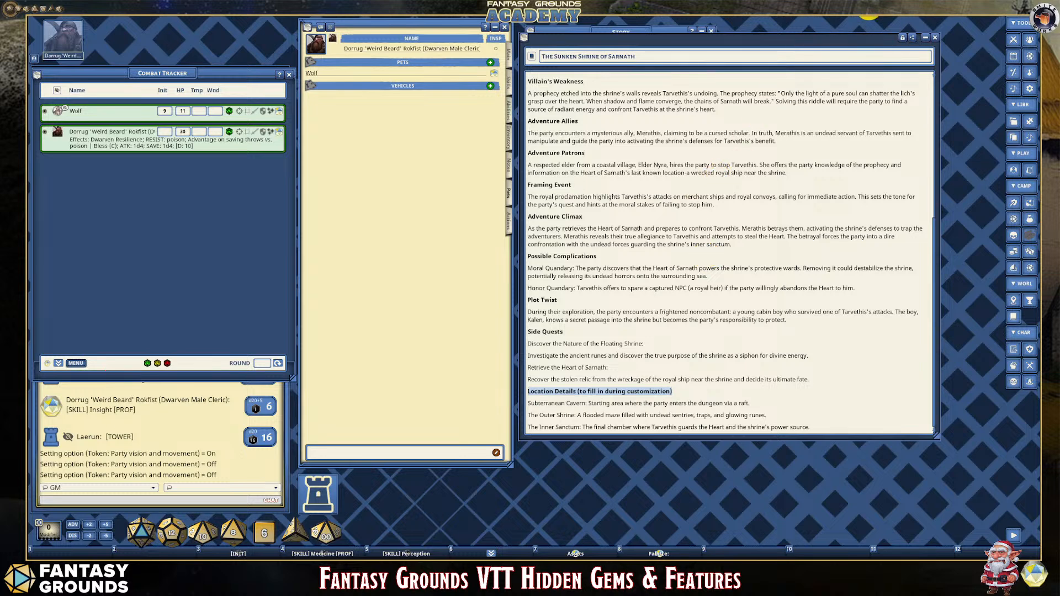
click(935, 38)
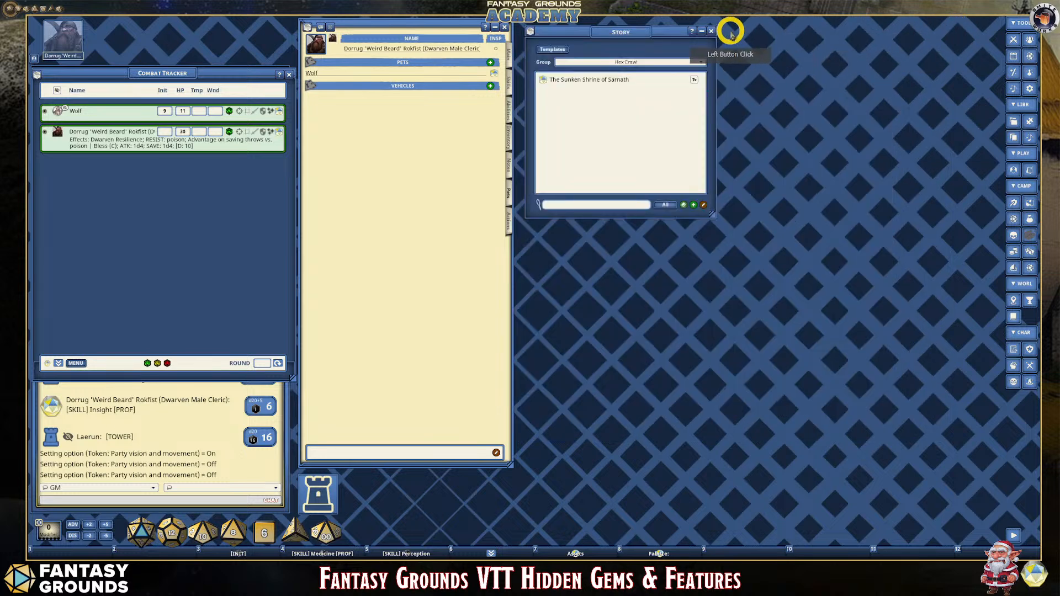
click(711, 31)
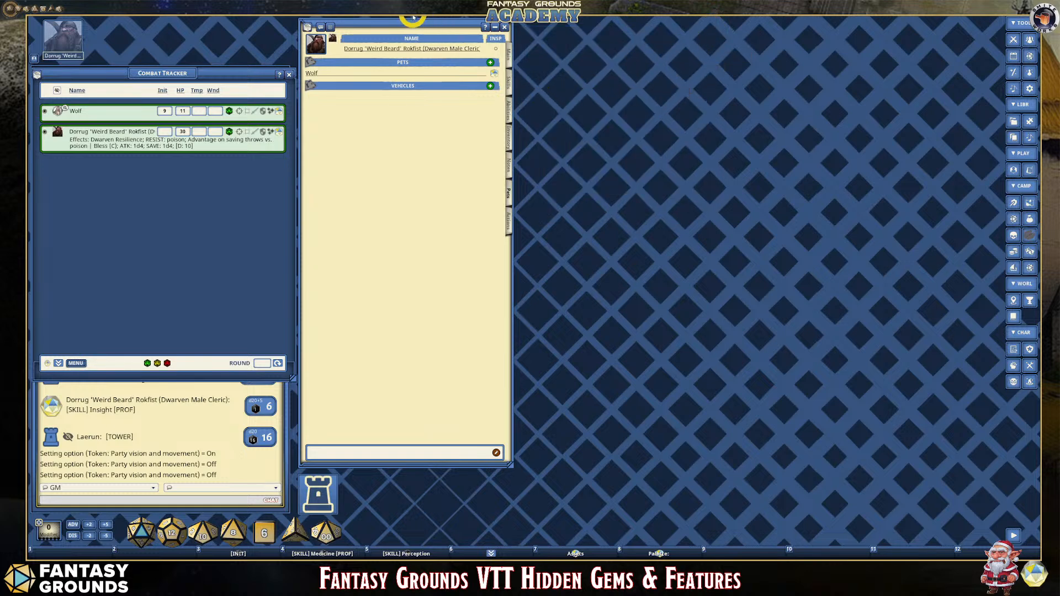
mouse_move(411, 22)
mouse_down()
mouse_move(436, 42)
mouse_move(413, 24)
mouse_move(423, 31)
mouse_up()
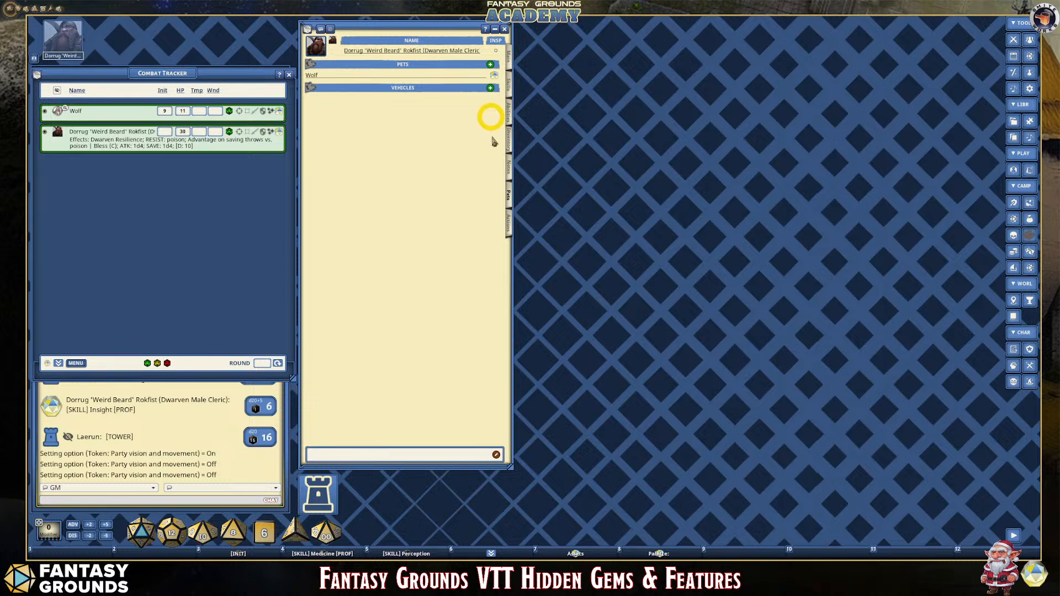
drag(510, 279, 413, 296)
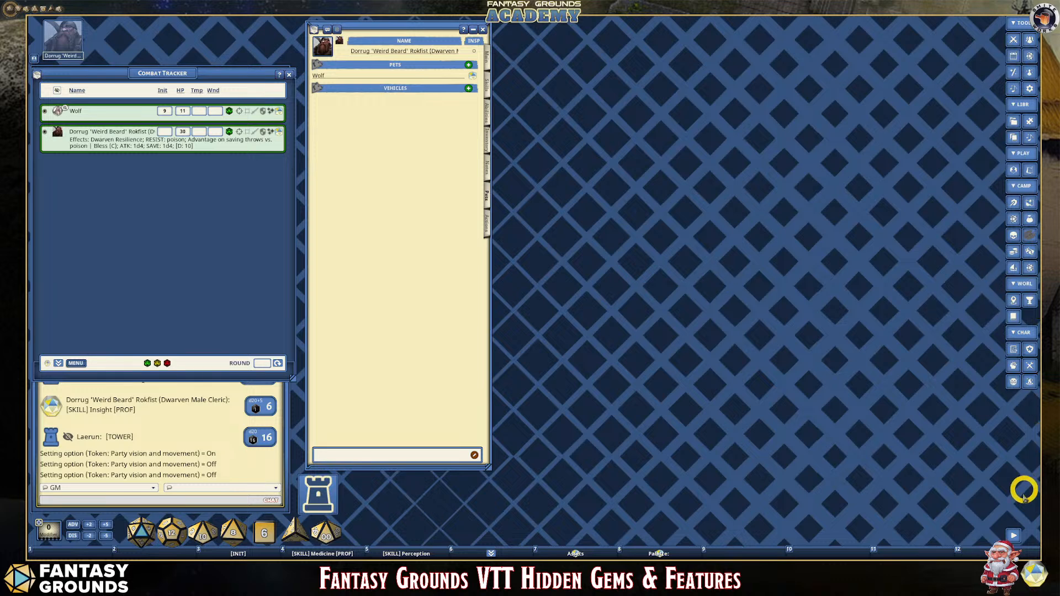
Expand the sidebar to its wide layout with text labels for the record types.
click(1013, 535)
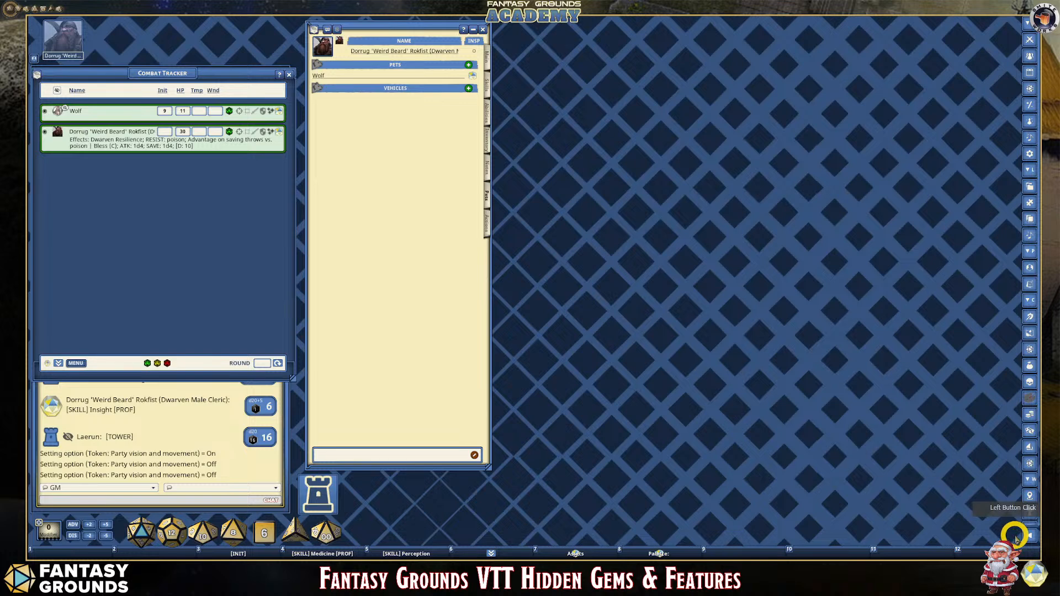
click(1030, 535)
click(995, 382)
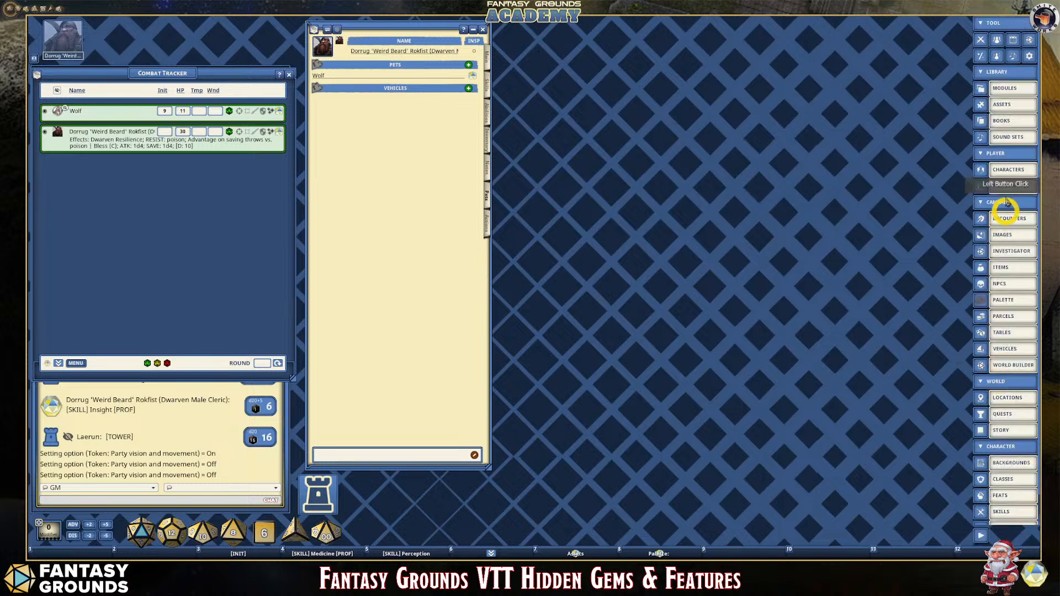
Open the library's list of loaded modules.
click(1005, 88)
click(1006, 89)
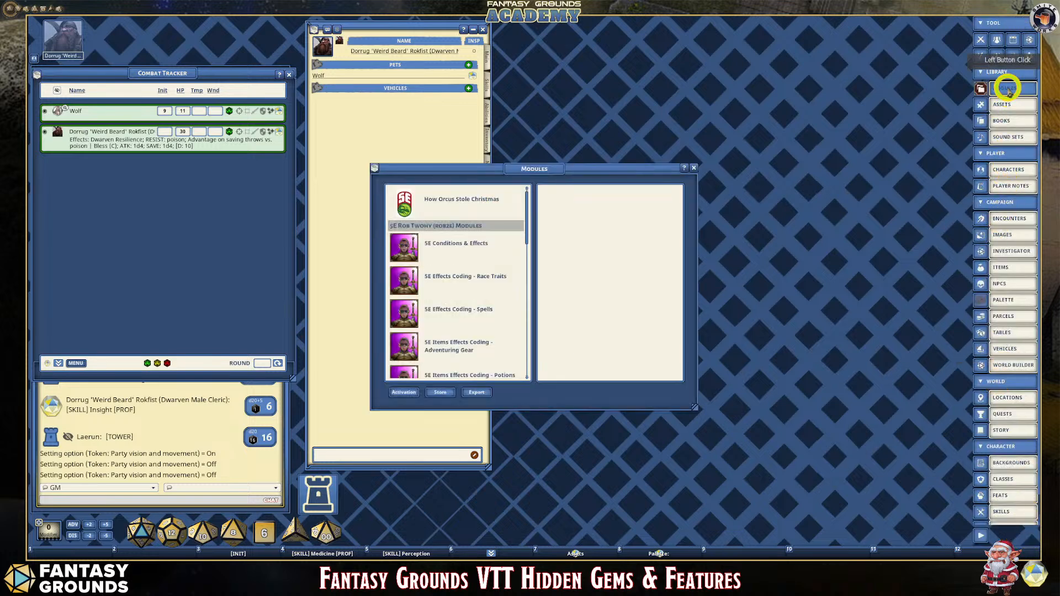
click(1010, 107)
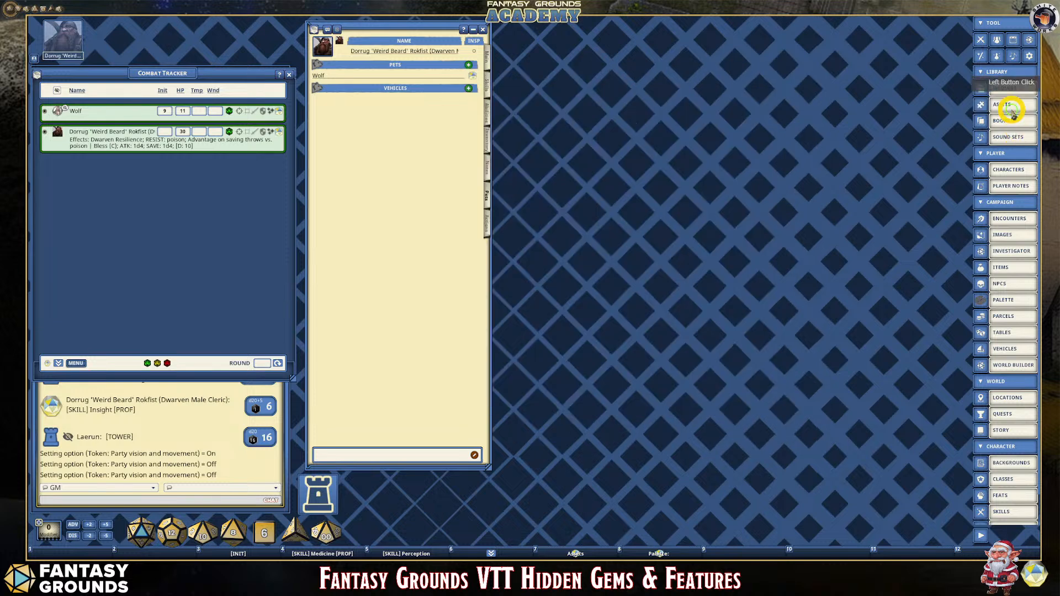
click(1012, 107)
click(1005, 88)
click(622, 211)
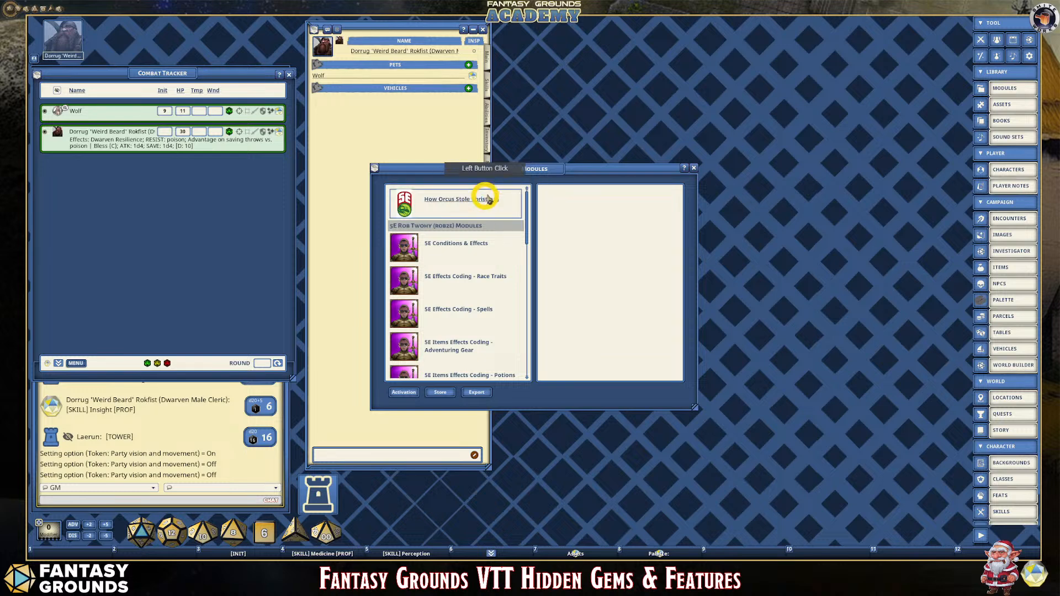
Show the contents of the How Orcus Stole Christmas module and open its Reference Manual.
drag(517, 168, 607, 90)
drag(541, 210, 545, 165)
scroll(548, 185, up, 1)
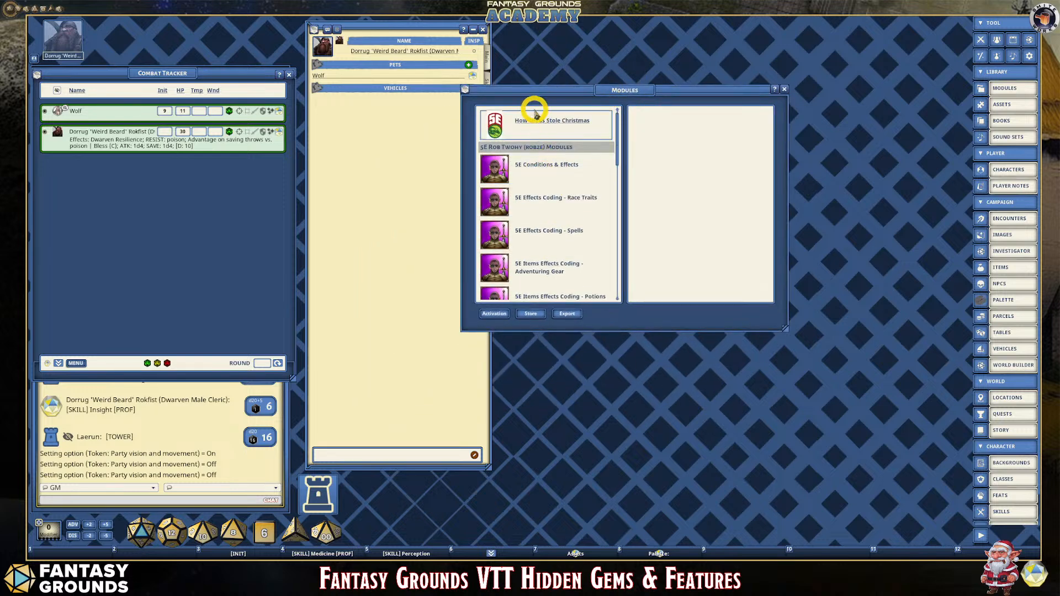
click(534, 116)
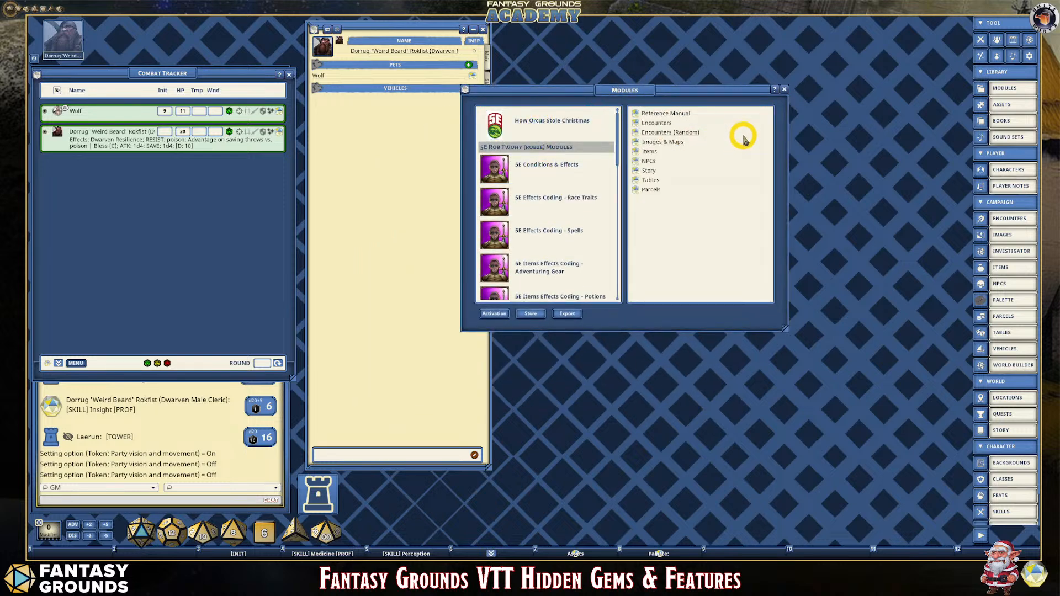
click(635, 115)
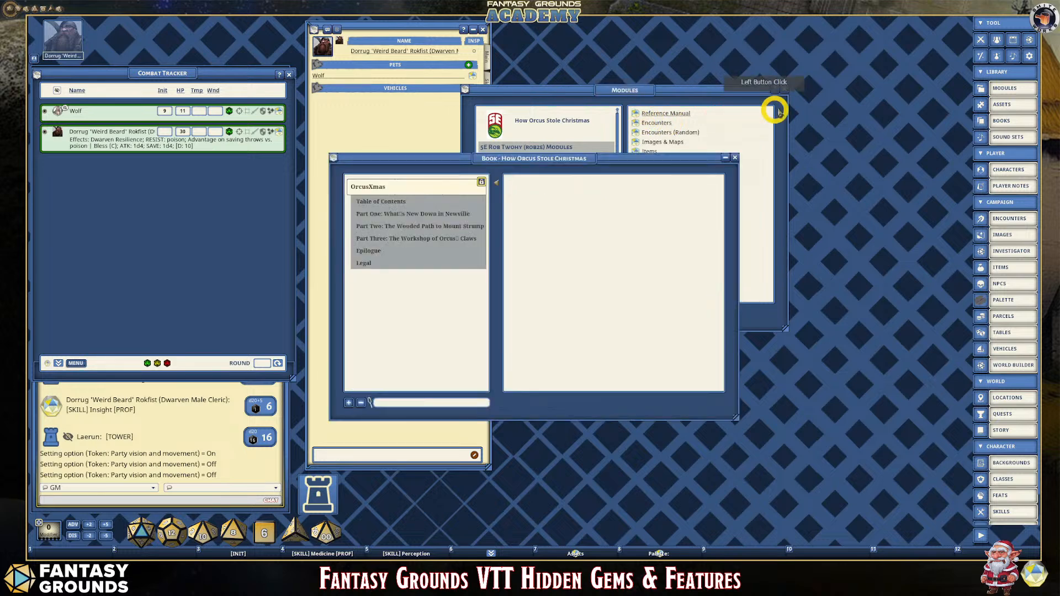
Close the module list and open the book's Table of Contents page.
click(784, 88)
click(515, 162)
drag(515, 163, 680, 32)
click(554, 74)
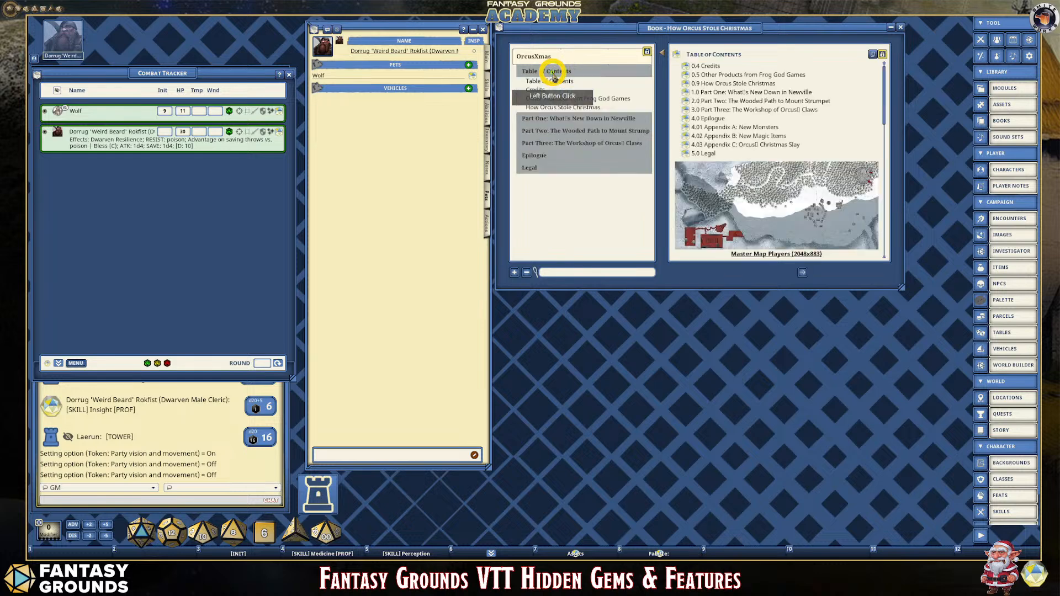
Make the book window taller and look through the maps on its Table of Contents page.
scroll(748, 147, down, 3)
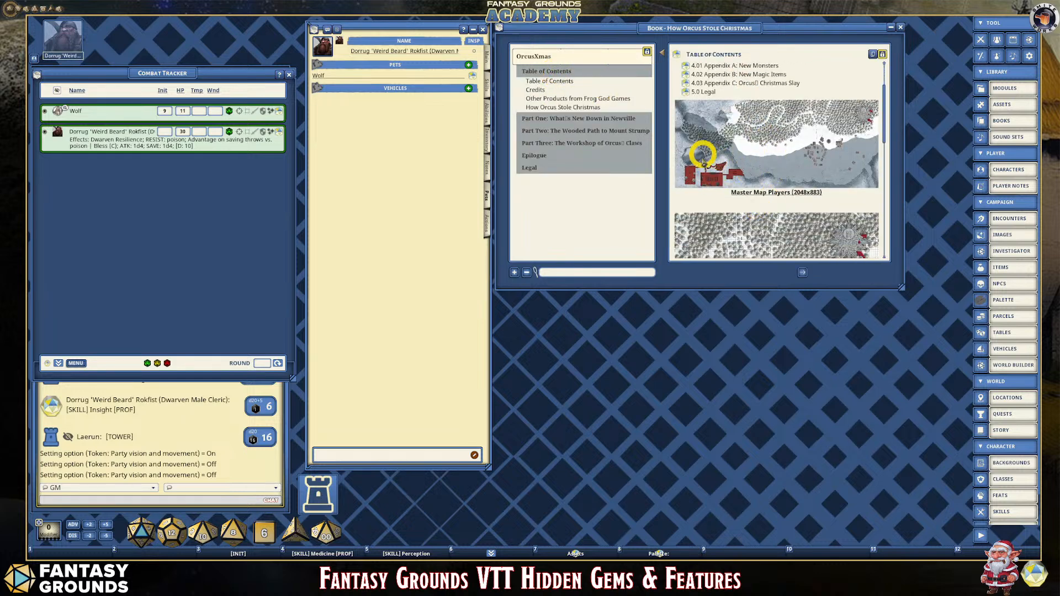
scroll(735, 224, down, 3)
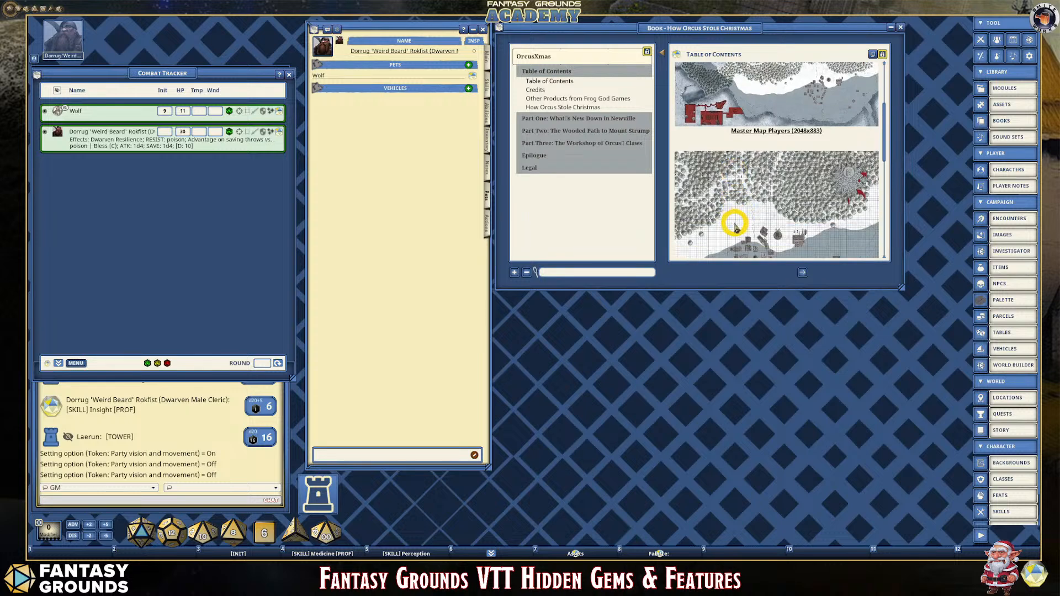
drag(708, 289, 710, 501)
scroll(764, 412, down, 5)
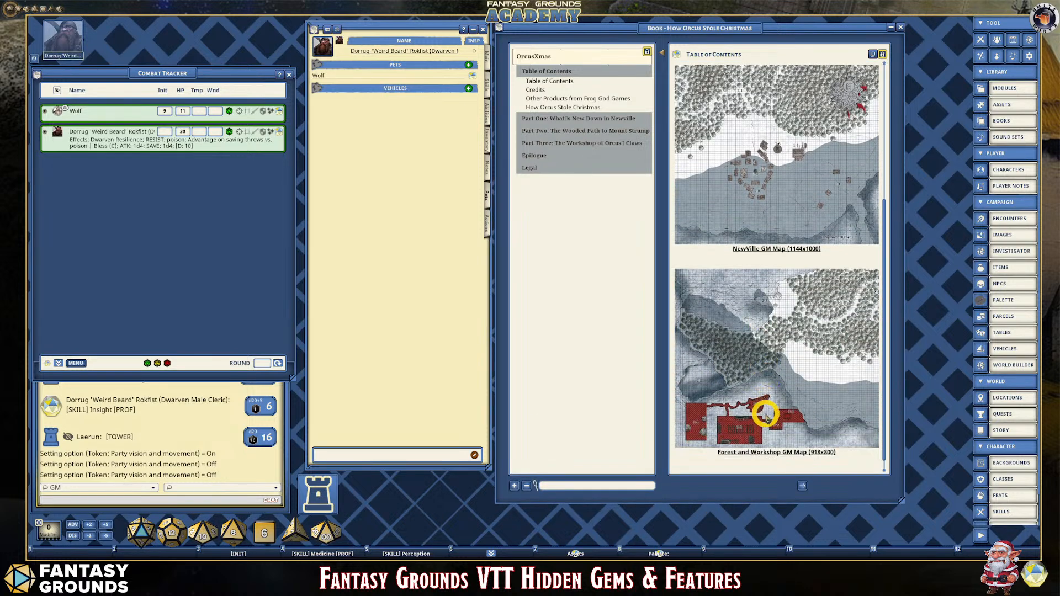
scroll(765, 414, up, 5)
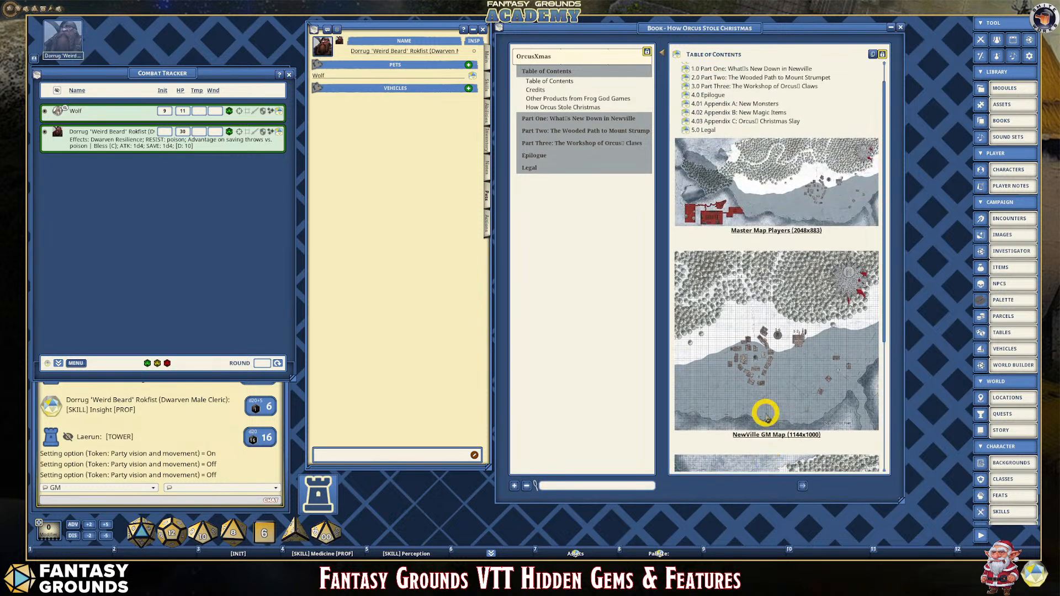
scroll(765, 413, up, 1)
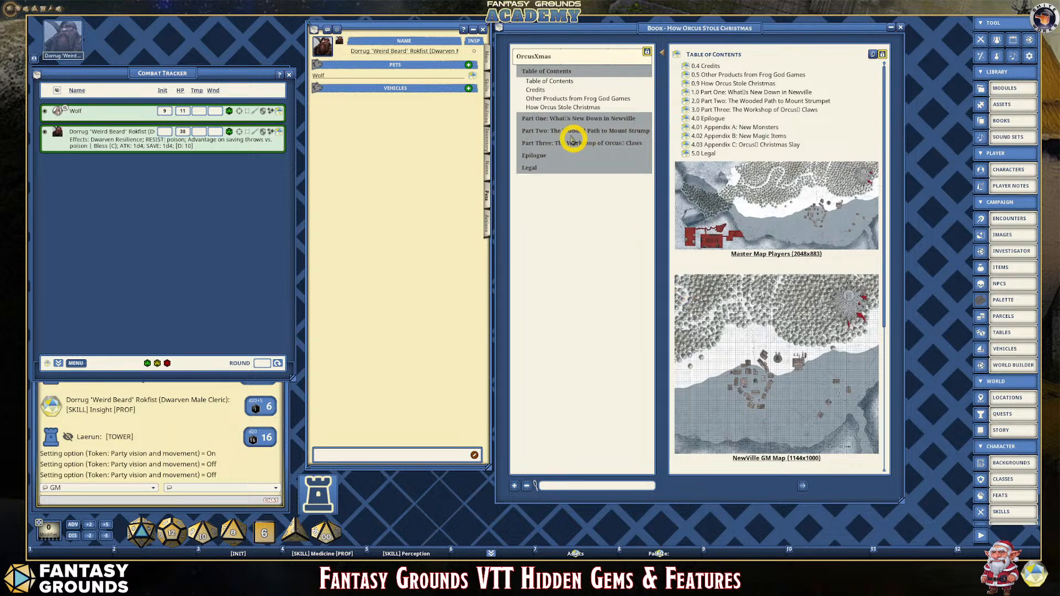
View the book's Other Products from Frog God Games, Part One and 1-1: Eastern Fields pages, and close the book.
click(549, 98)
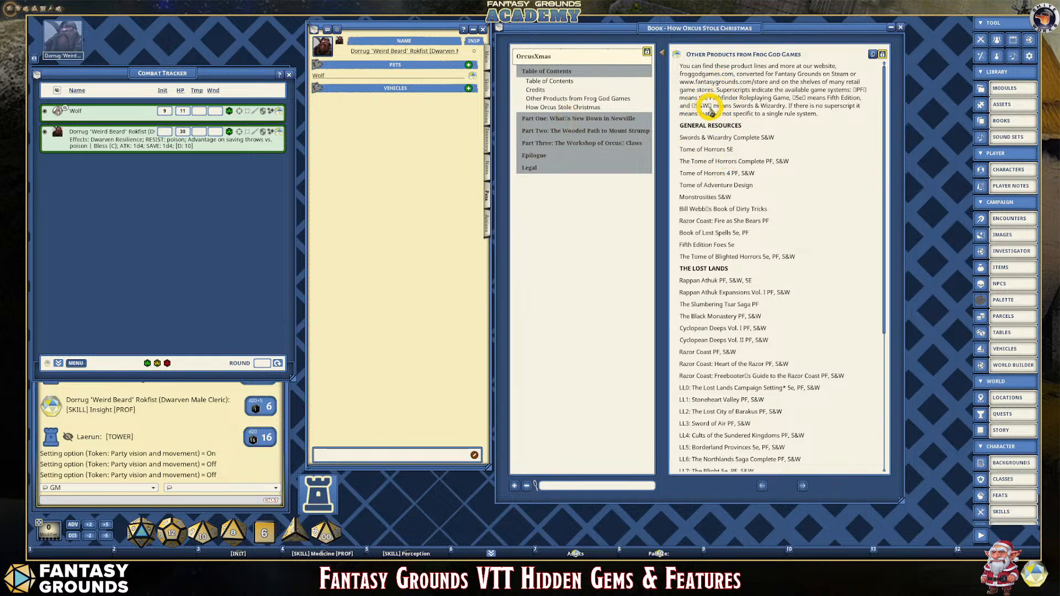
click(576, 119)
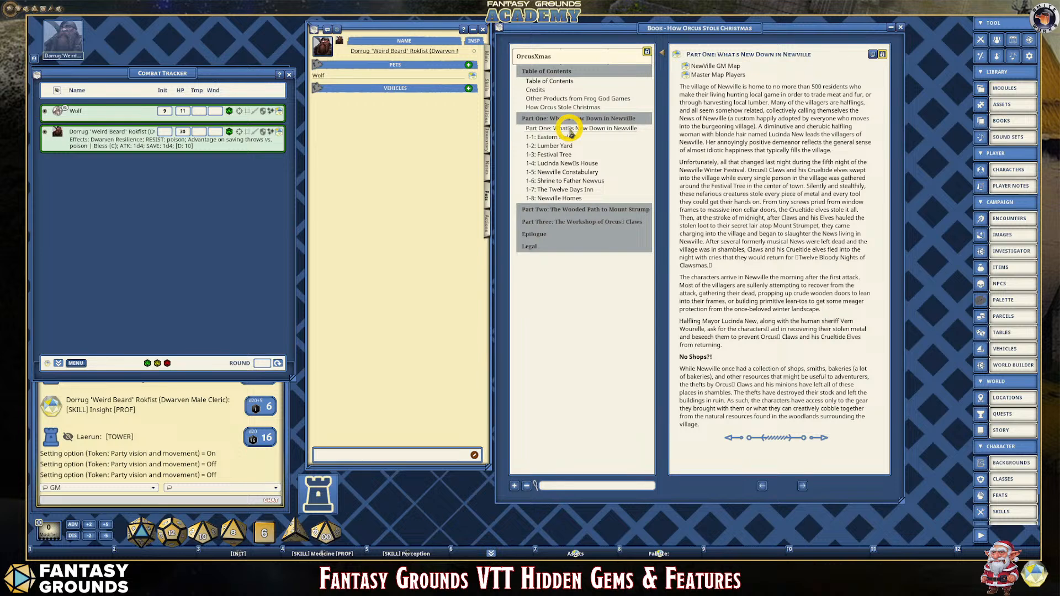
click(568, 138)
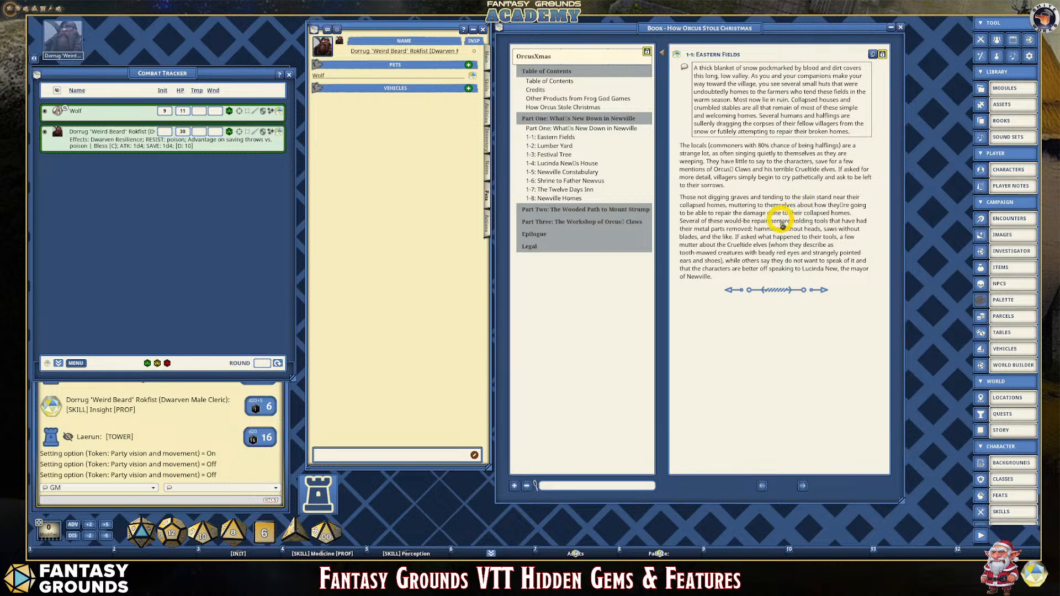
click(902, 31)
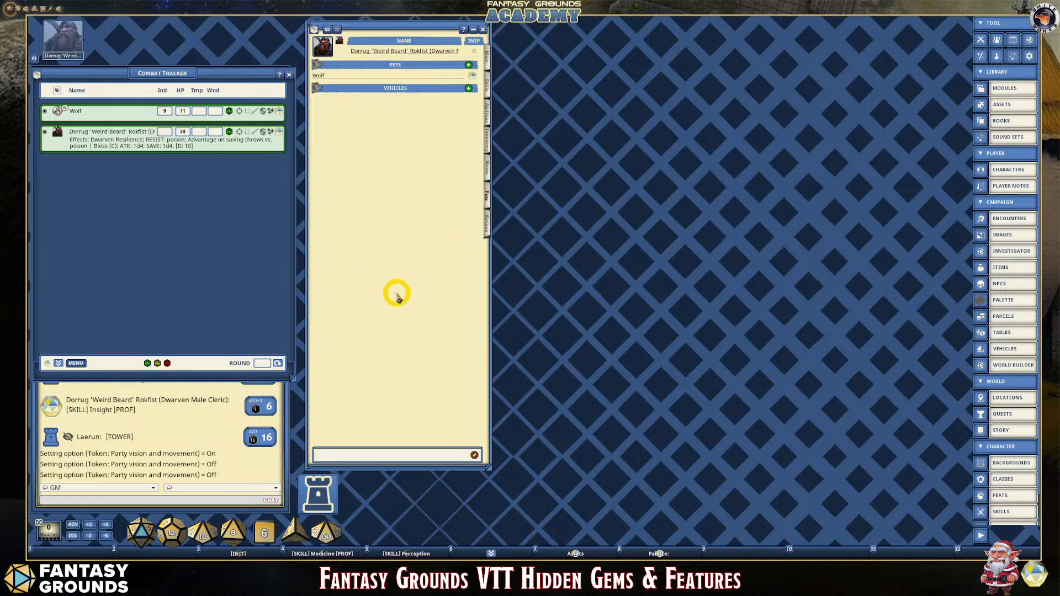
View the main page and the actions page of the dwarven cleric's character sheet.
mouse_move(388, 347)
mouse_down()
mouse_move(366, 345)
mouse_move(406, 348)
mouse_move(382, 347)
mouse_up()
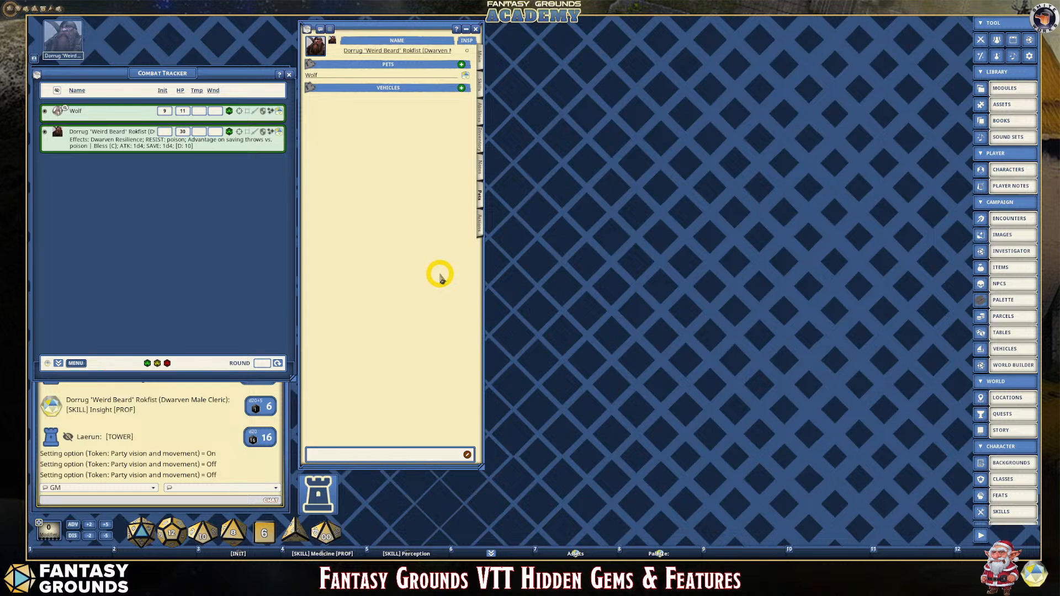
click(480, 62)
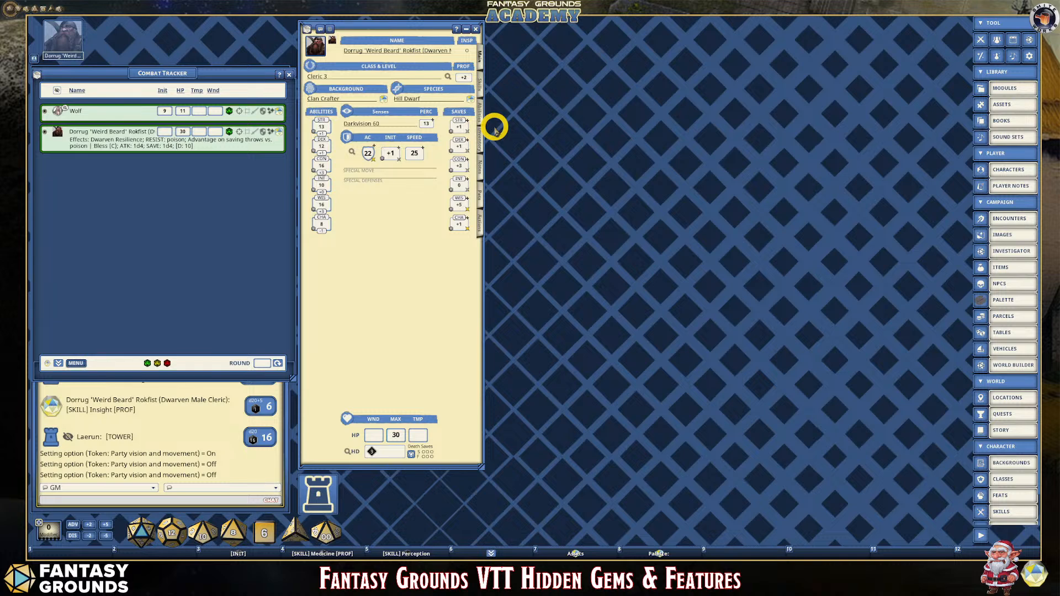
click(479, 223)
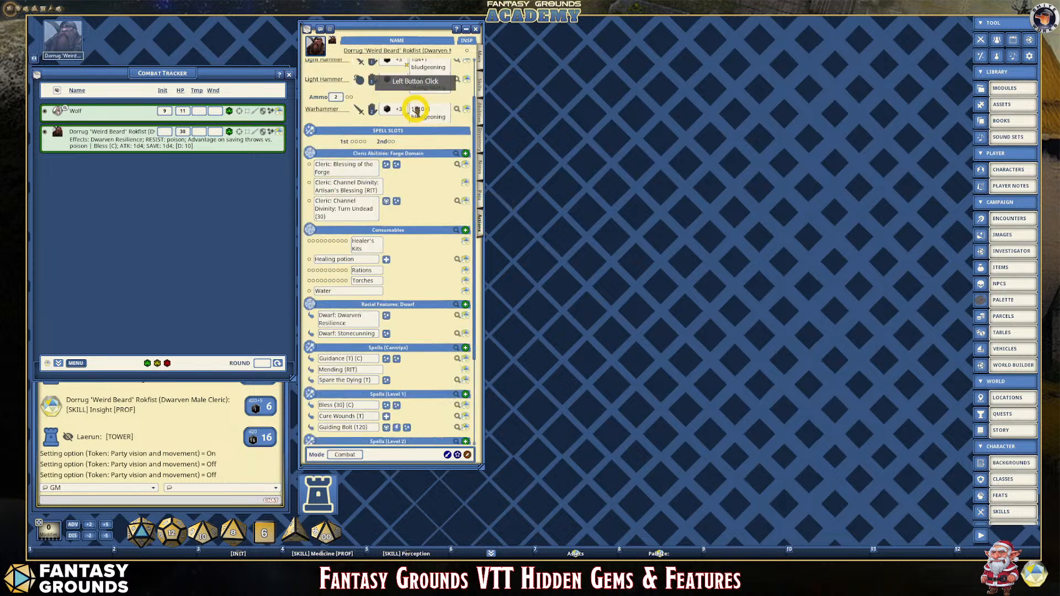
View the spells and standard actions on the dwarven cleric's actions page, and briefly open the Locations list.
scroll(421, 302, down, 3)
scroll(420, 302, down, 5)
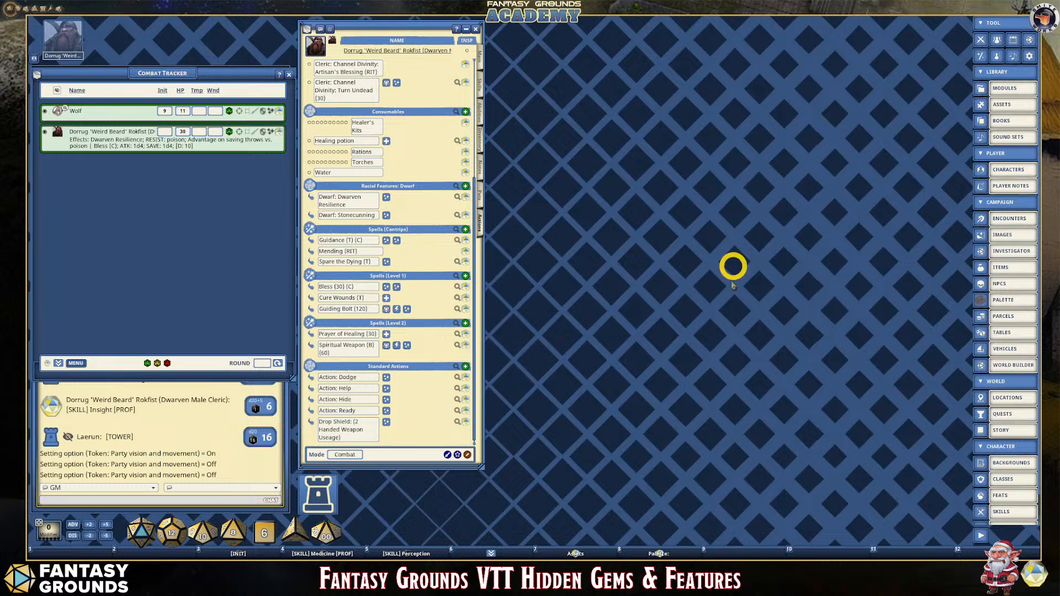
click(1018, 402)
drag(766, 236, 611, 211)
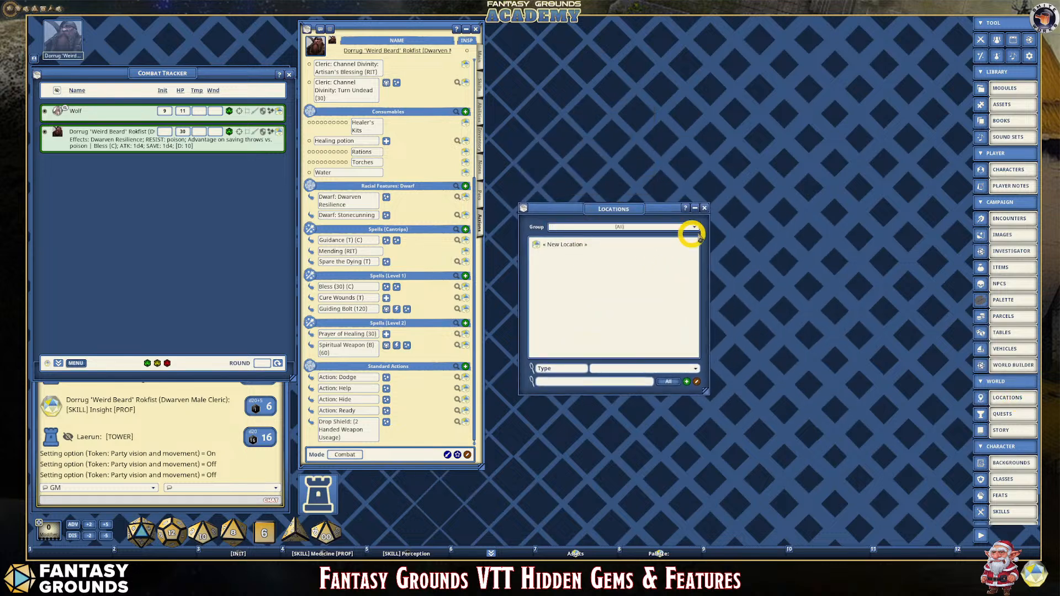
click(704, 208)
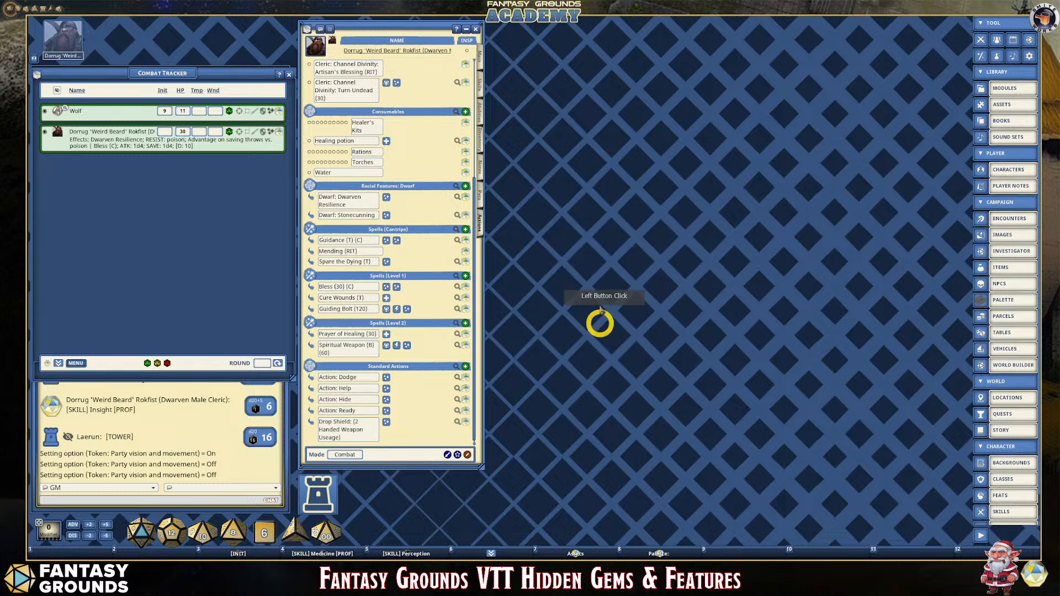
Reposition and widen the Skills list, close and reopen it to check its remembered placement, and close it.
click(999, 512)
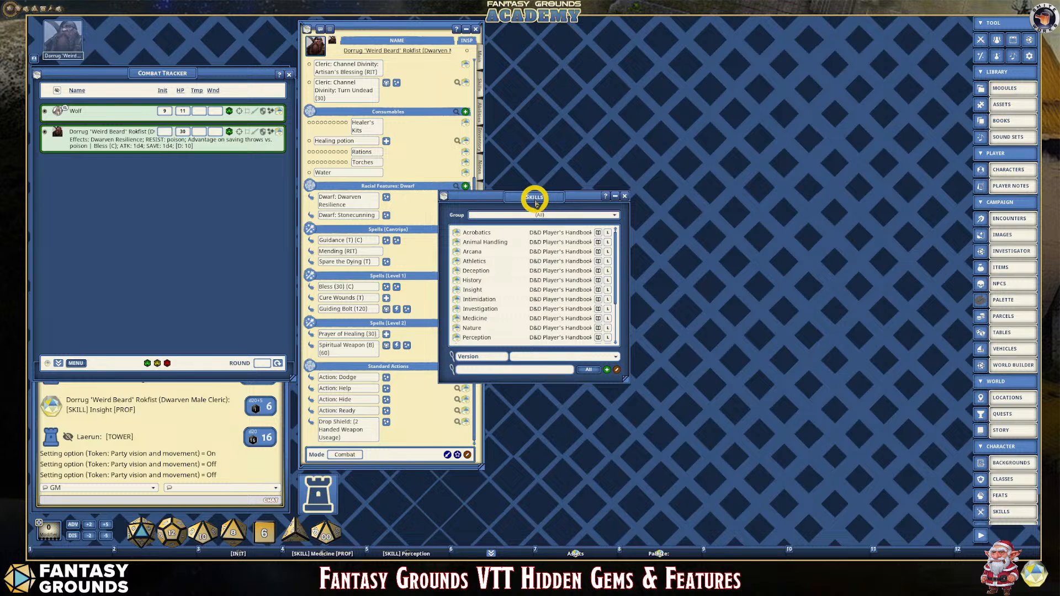
drag(536, 202, 593, 357)
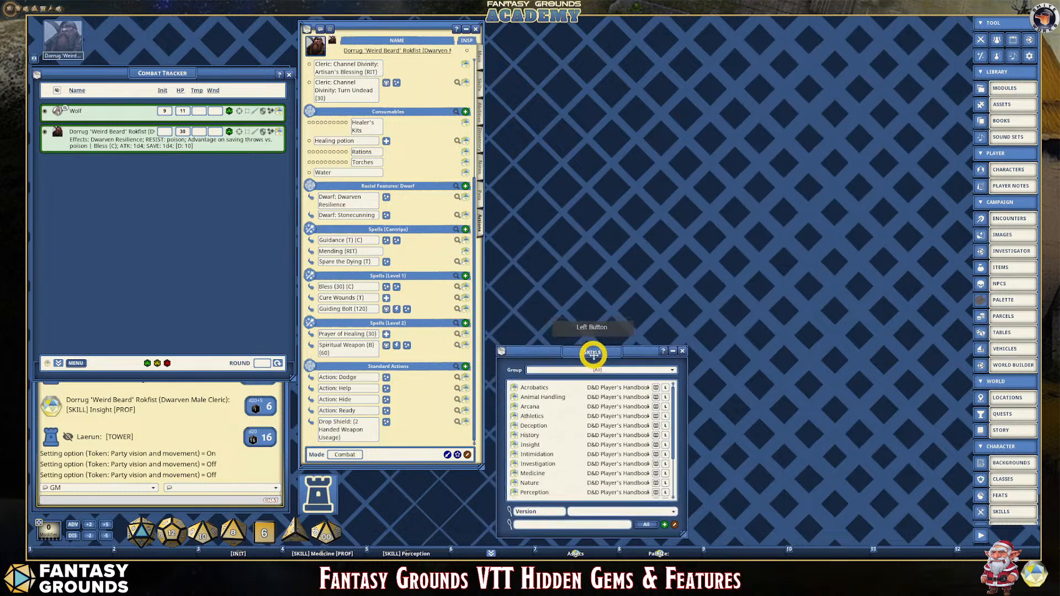
drag(688, 448, 762, 453)
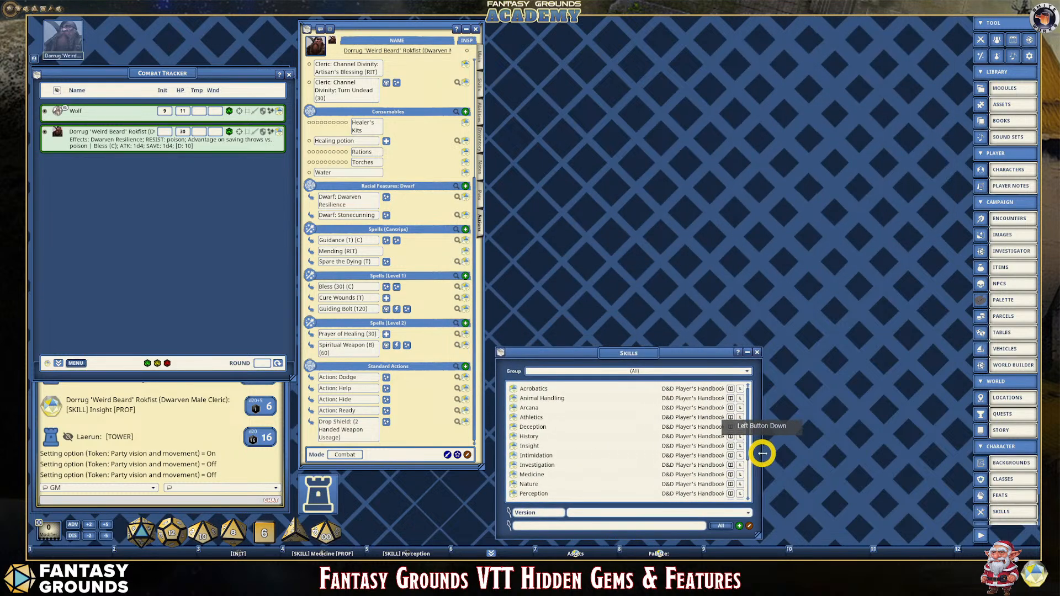
click(757, 354)
click(988, 509)
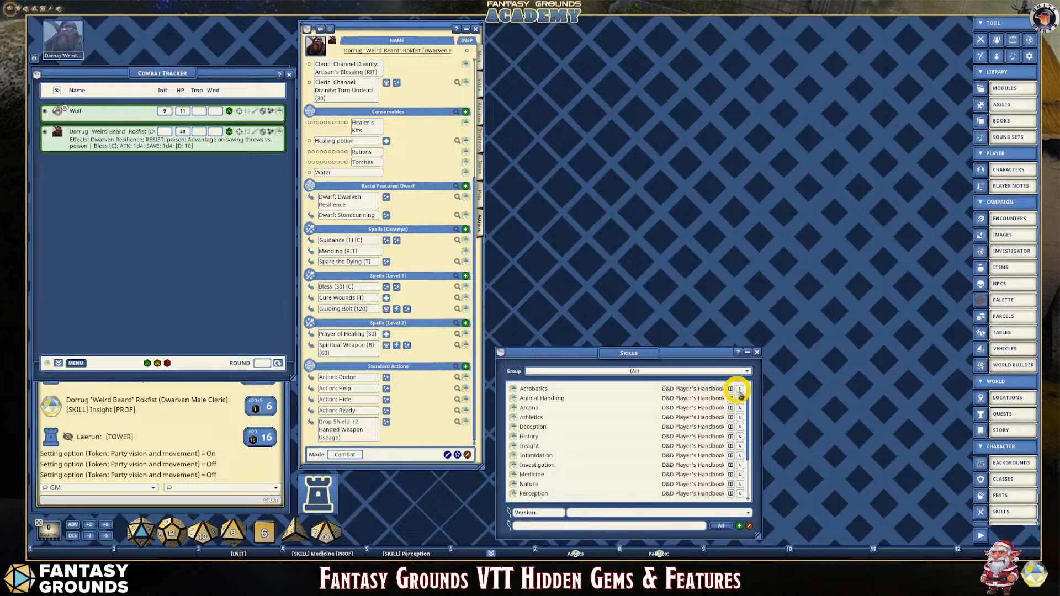
click(757, 353)
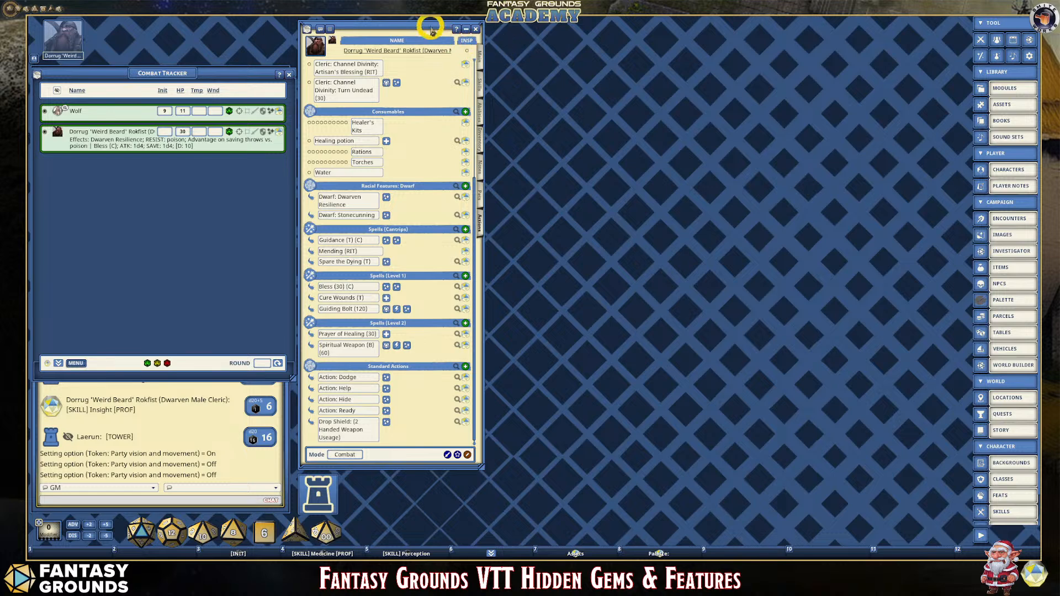
Reopen the dwarven cleric's character sheet, open the wolf's record, and resize and stack the two windows beside the combat tracker.
click(475, 29)
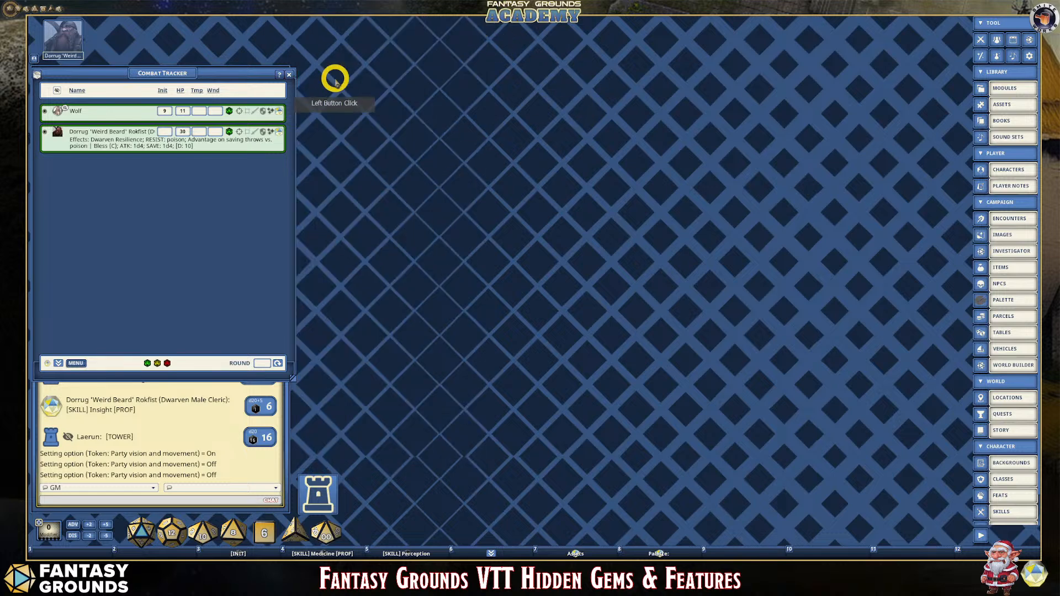
click(63, 50)
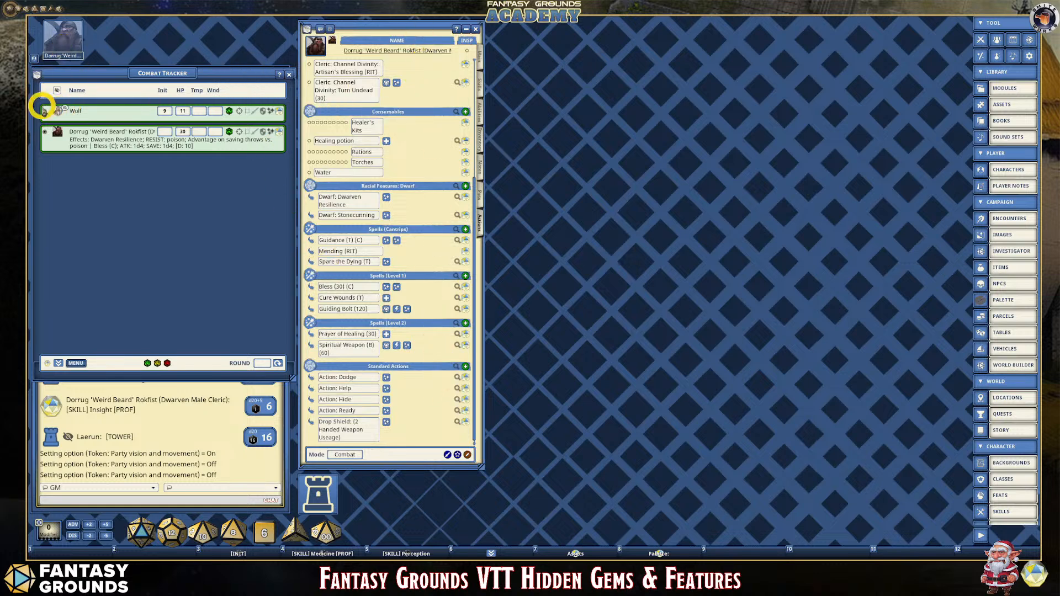
click(280, 112)
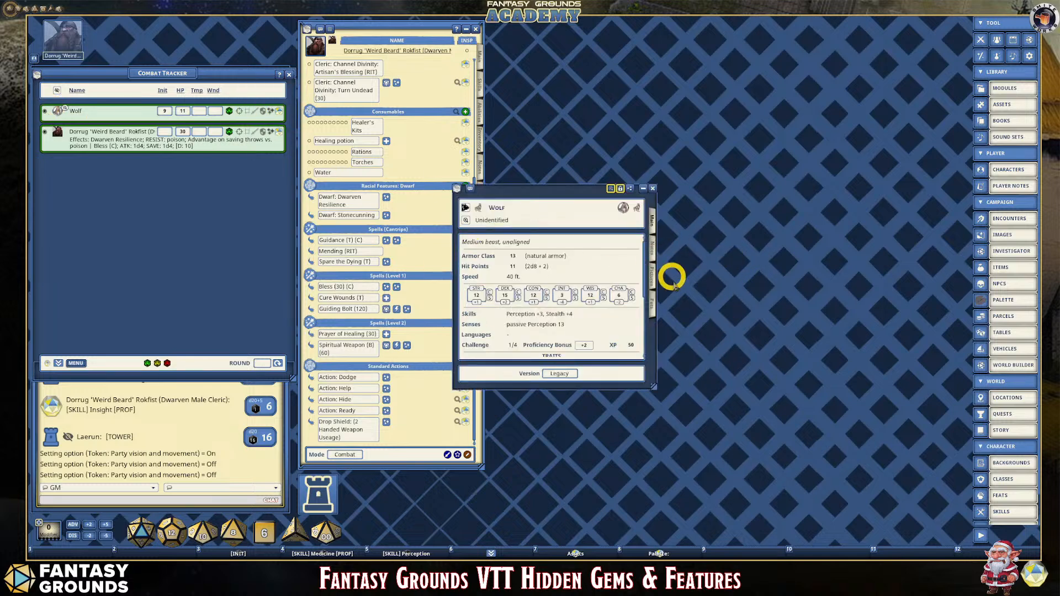
drag(549, 203, 395, 40)
drag(499, 223, 506, 456)
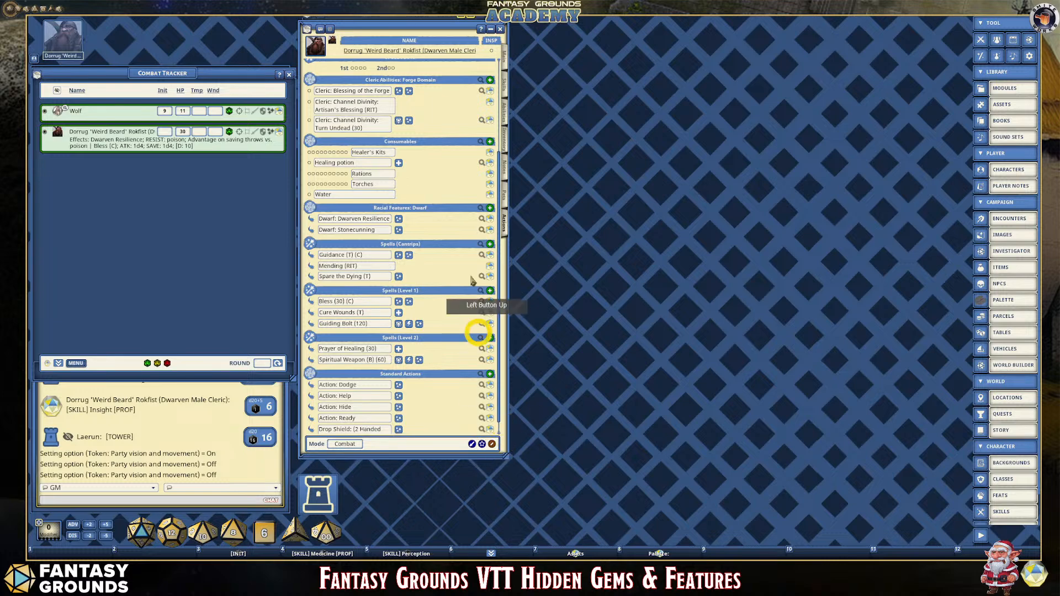
Realign the wolf's record and the cleric's sheet so both occupy the same place and size beside the combat tracker.
drag(414, 26, 602, 66)
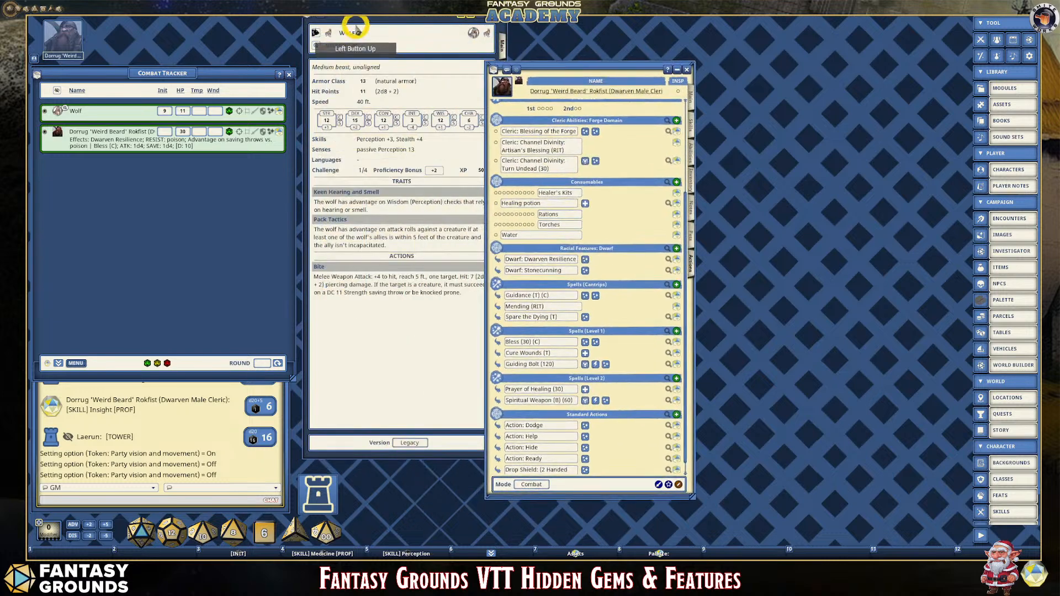
mouse_move(355, 23)
mouse_down()
mouse_move(350, 43)
mouse_move(350, 34)
mouse_up()
drag(549, 67, 359, 26)
mouse_move(552, 373)
mouse_down()
mouse_move(521, 450)
mouse_move(502, 457)
mouse_up()
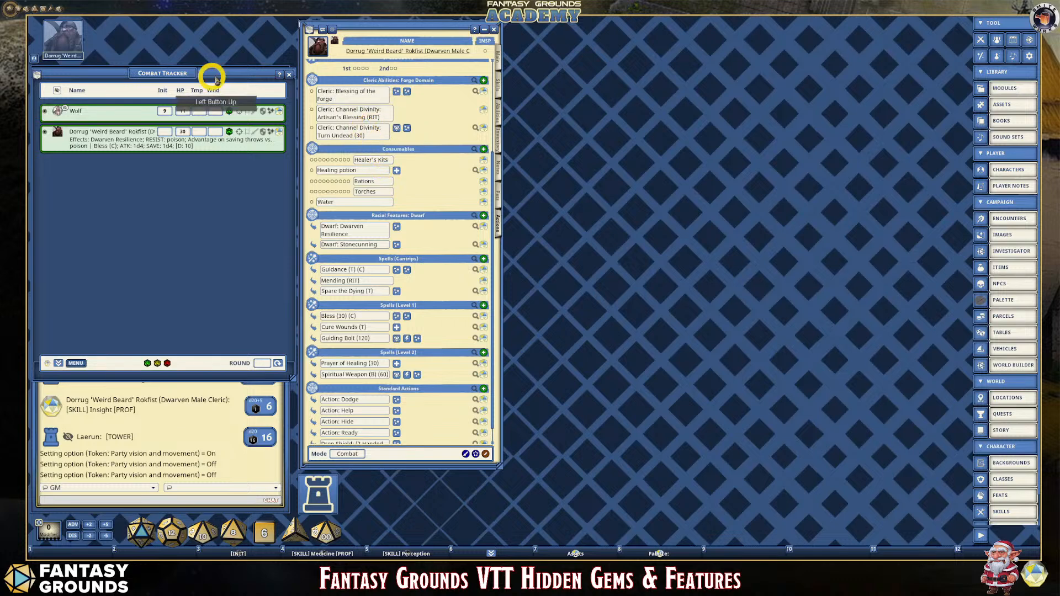
Make the wolf the active combatant in the combat tracker and bring up its record.
click(46, 111)
click(212, 112)
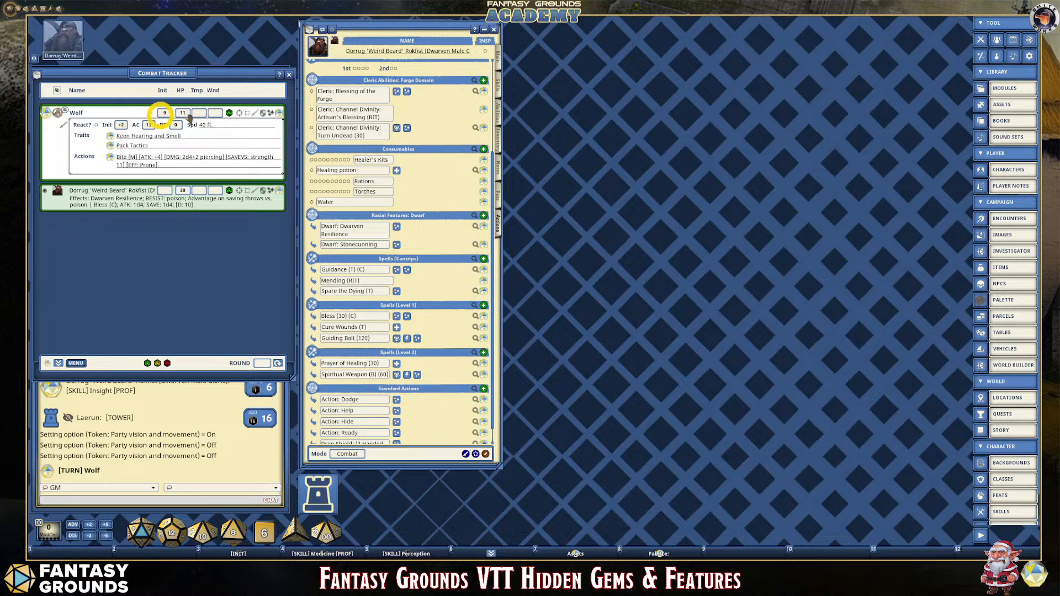
click(279, 113)
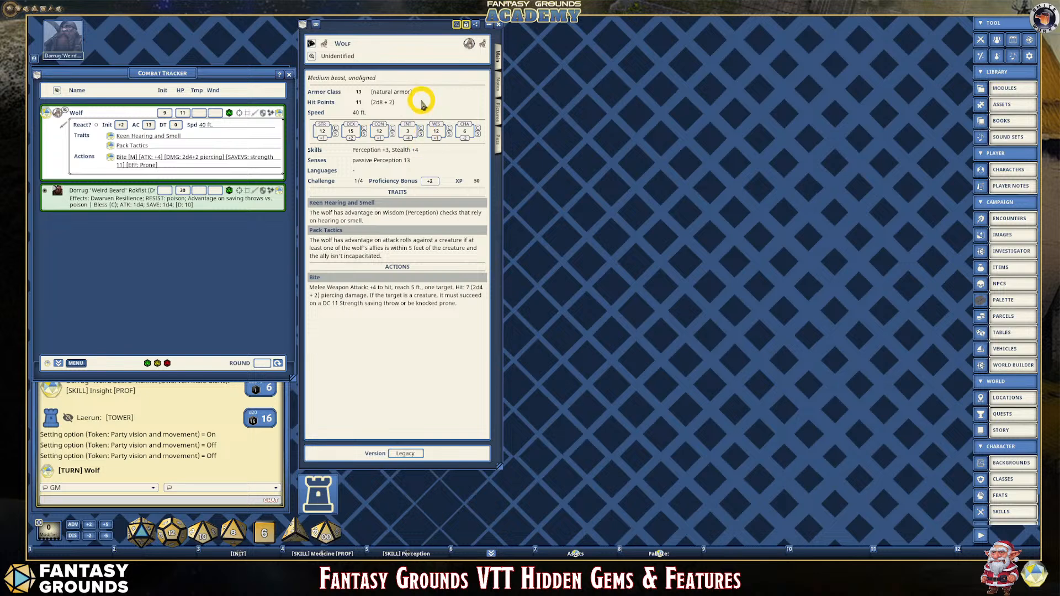
Advance the turn to the dwarven cleric, bring up its sheet, and move it off the wolf's record and back.
click(58, 363)
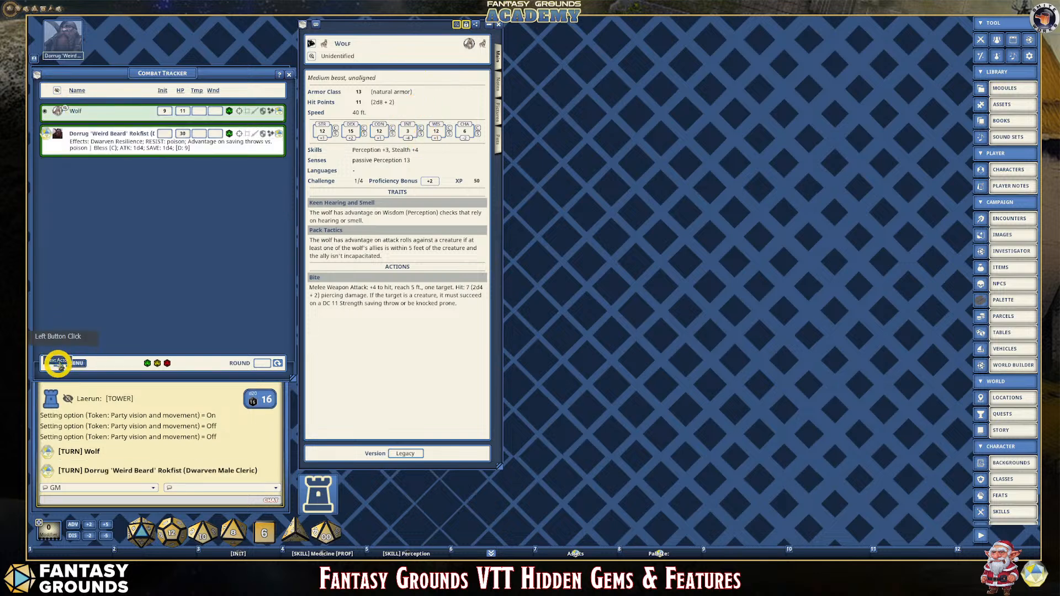
click(279, 134)
click(430, 83)
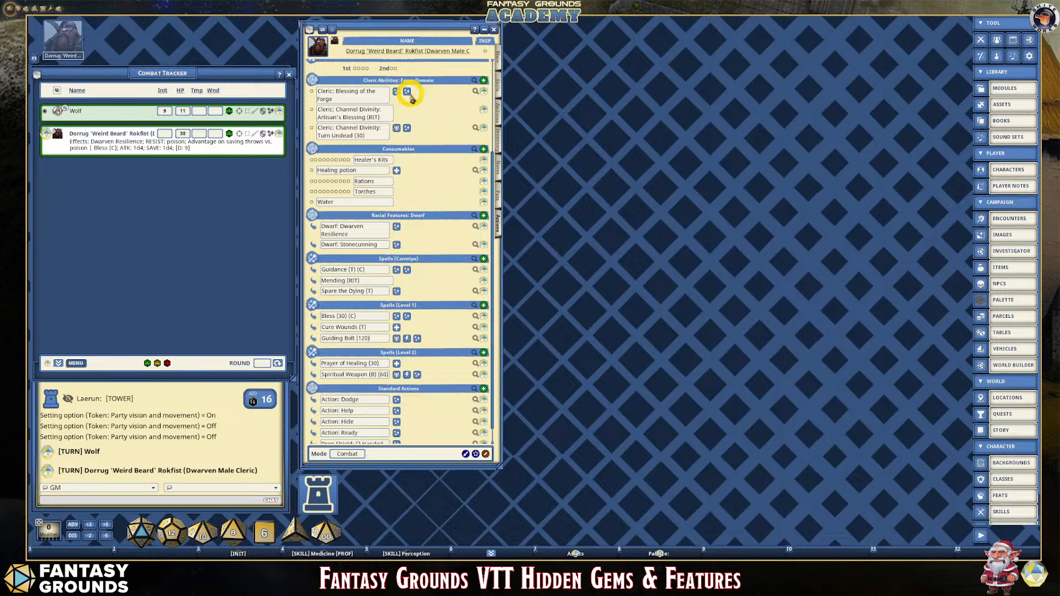
drag(421, 29, 602, 26)
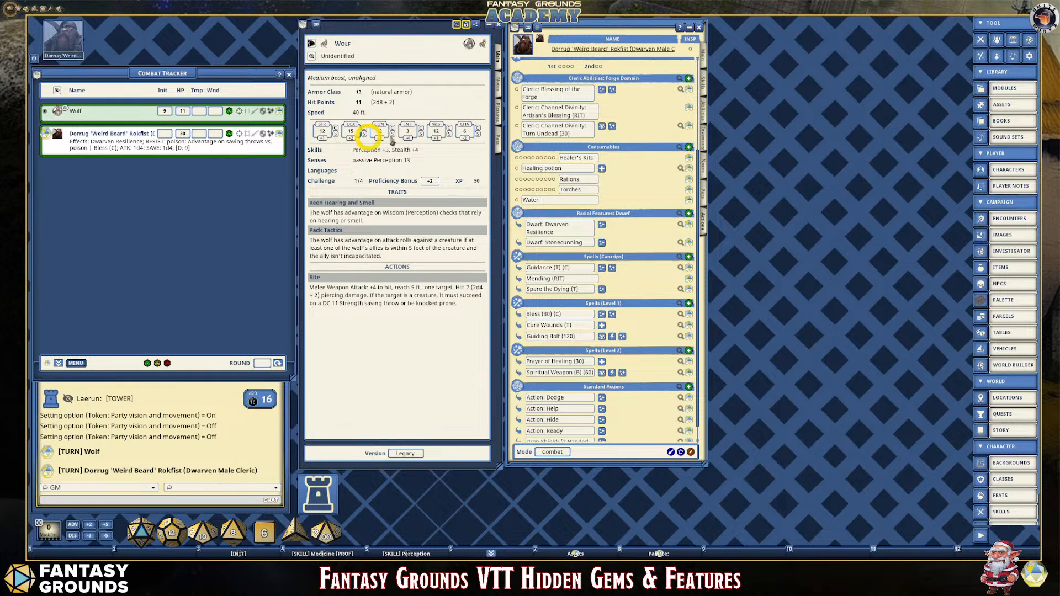
drag(591, 26, 385, 25)
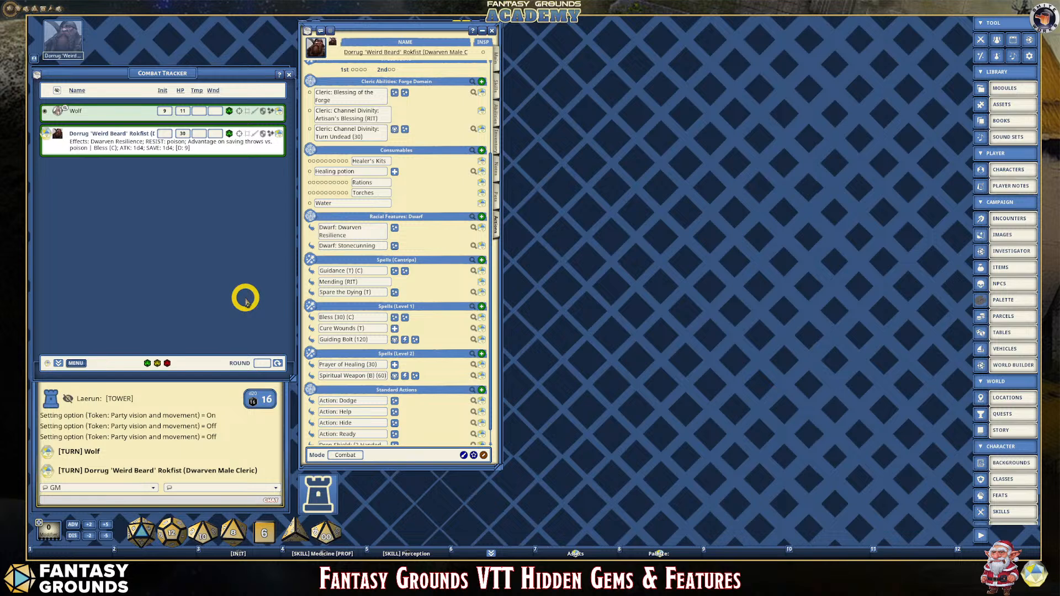
Briefly open and close the Encounters and Palette lists, and look through the sidebar's Character section.
click(1008, 219)
click(1010, 219)
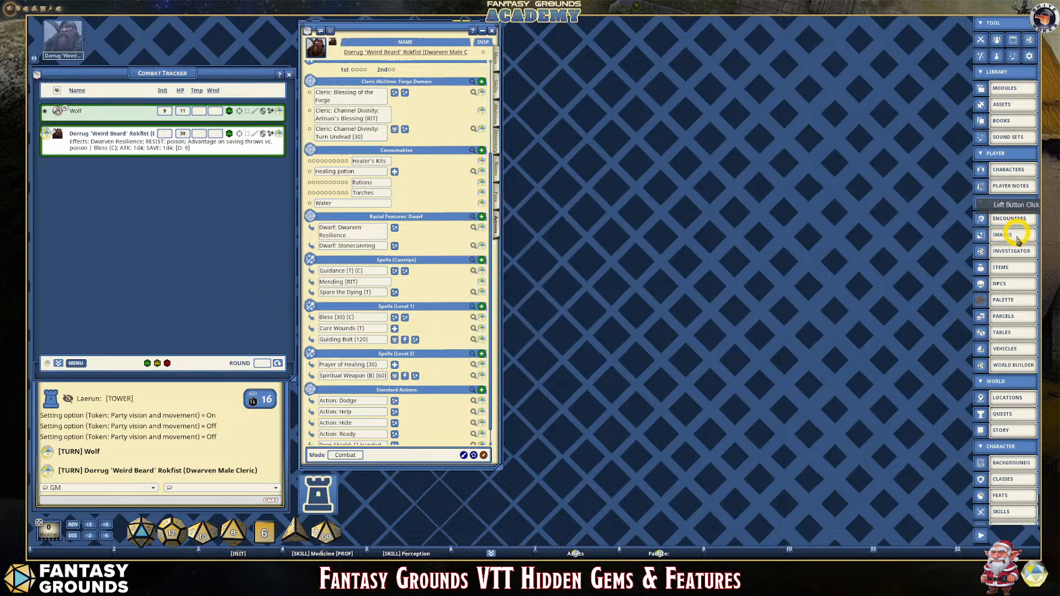
click(1002, 300)
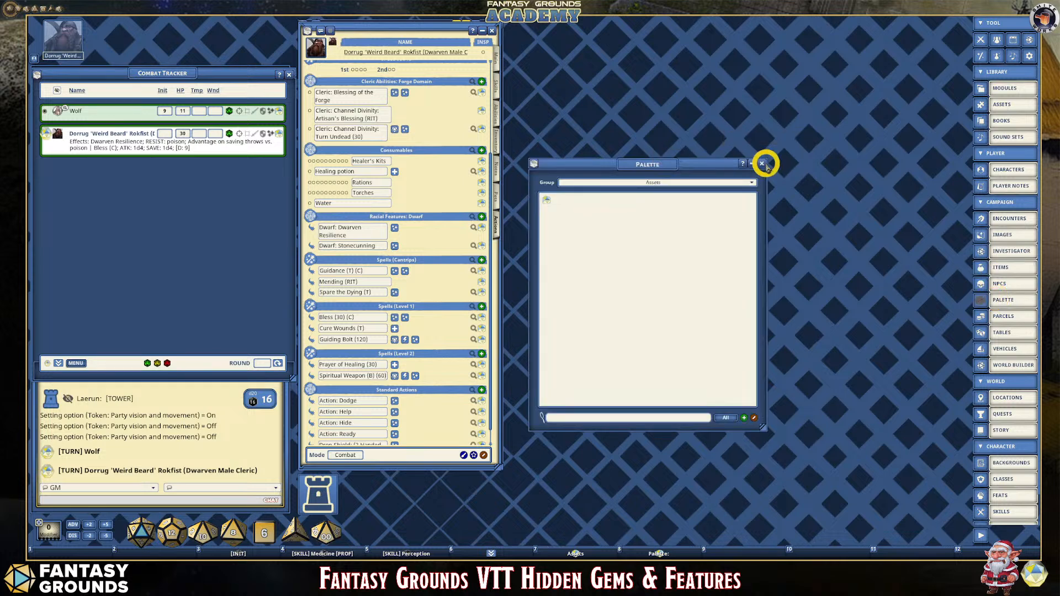
click(762, 163)
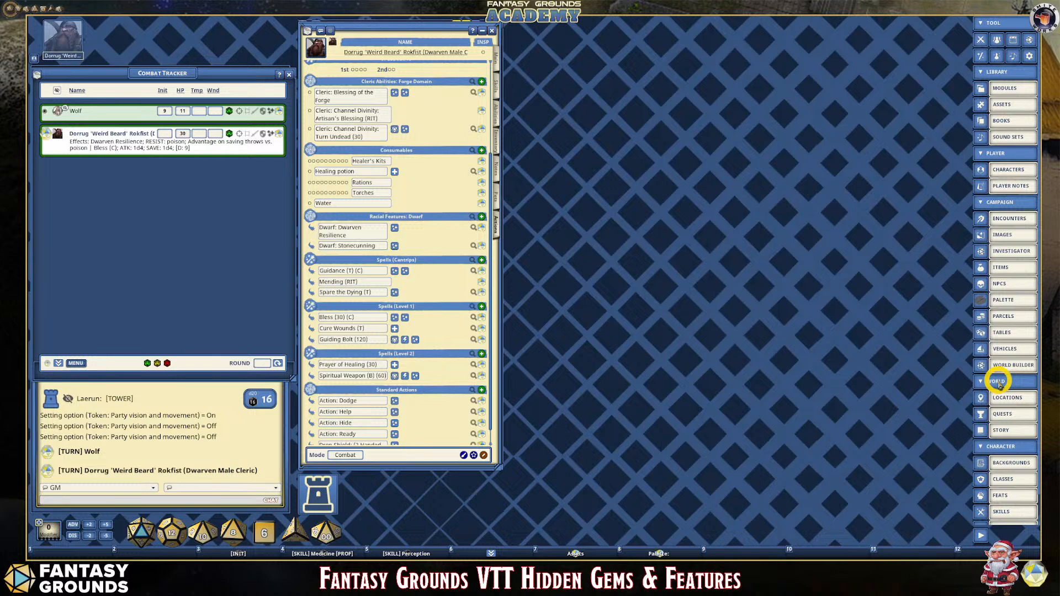
scroll(1002, 408, down, 1)
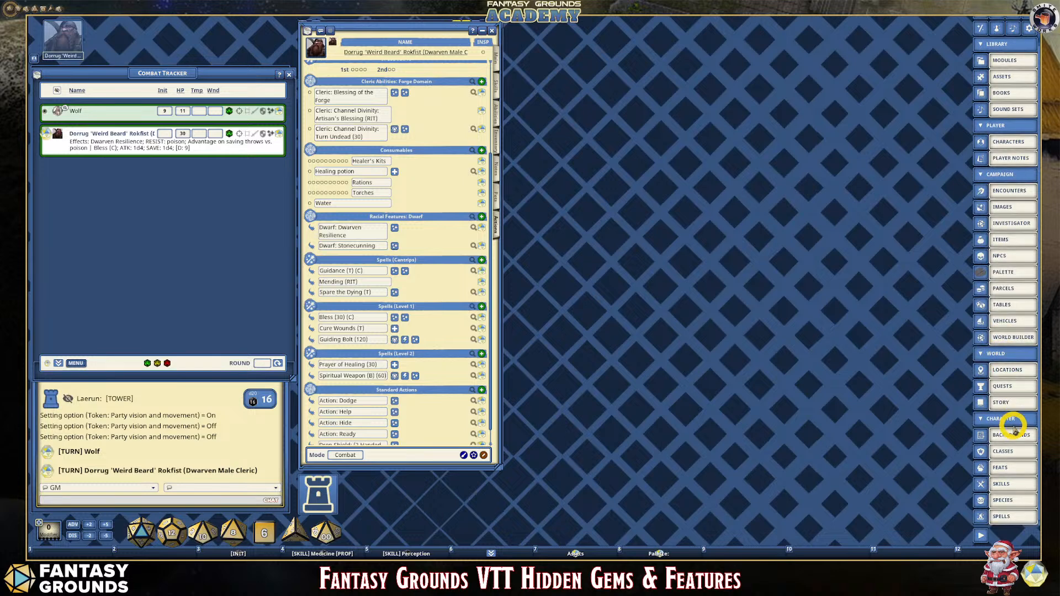
scroll(1014, 430, up, 1)
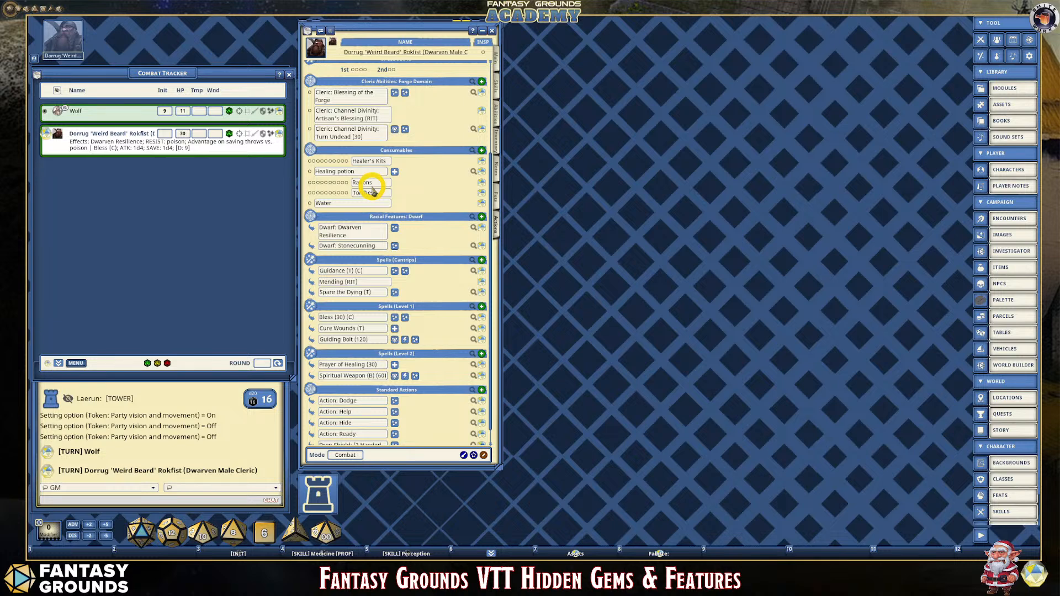
View the consumables and weapons on the dwarven cleric's actions page.
click(379, 160)
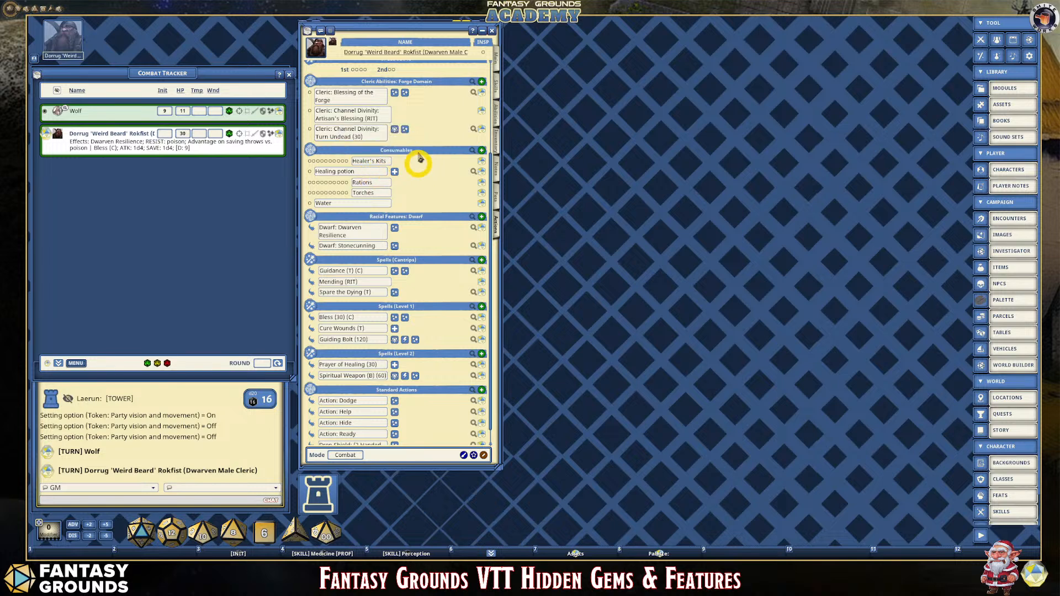
scroll(407, 135, up, 2)
scroll(409, 134, up, 3)
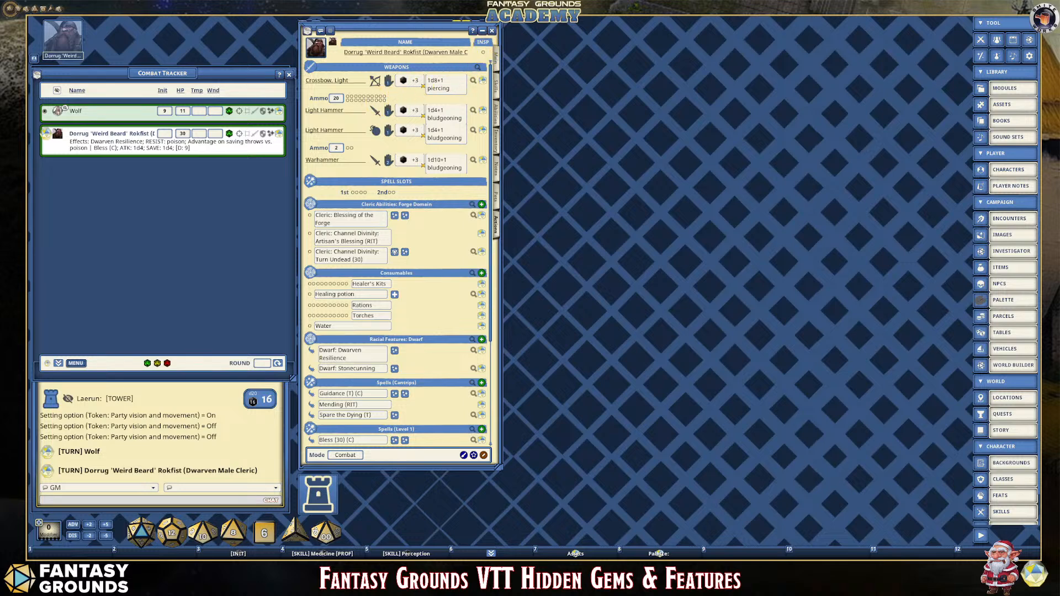
click(381, 284)
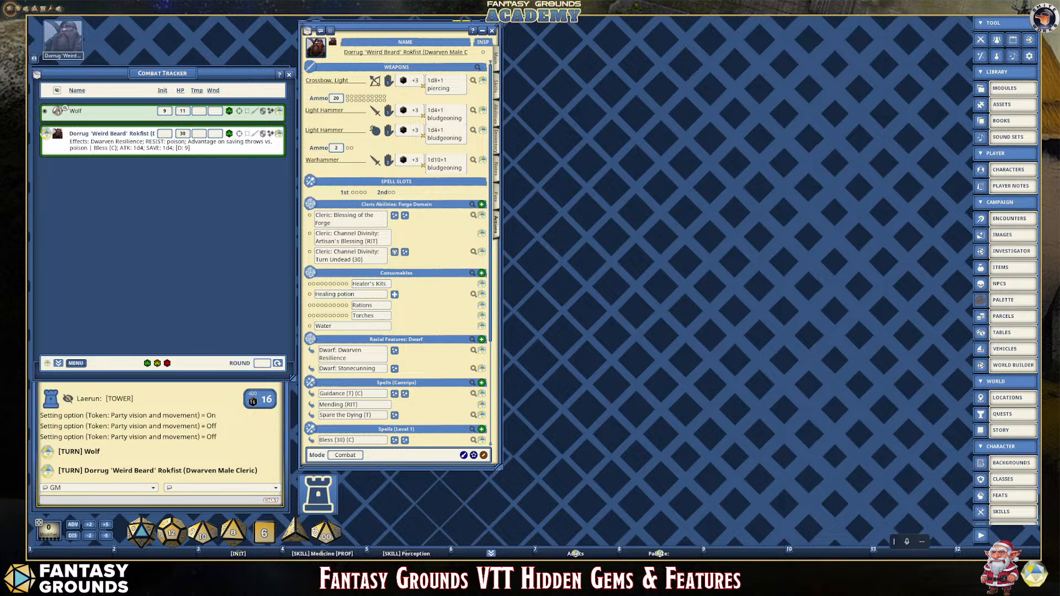